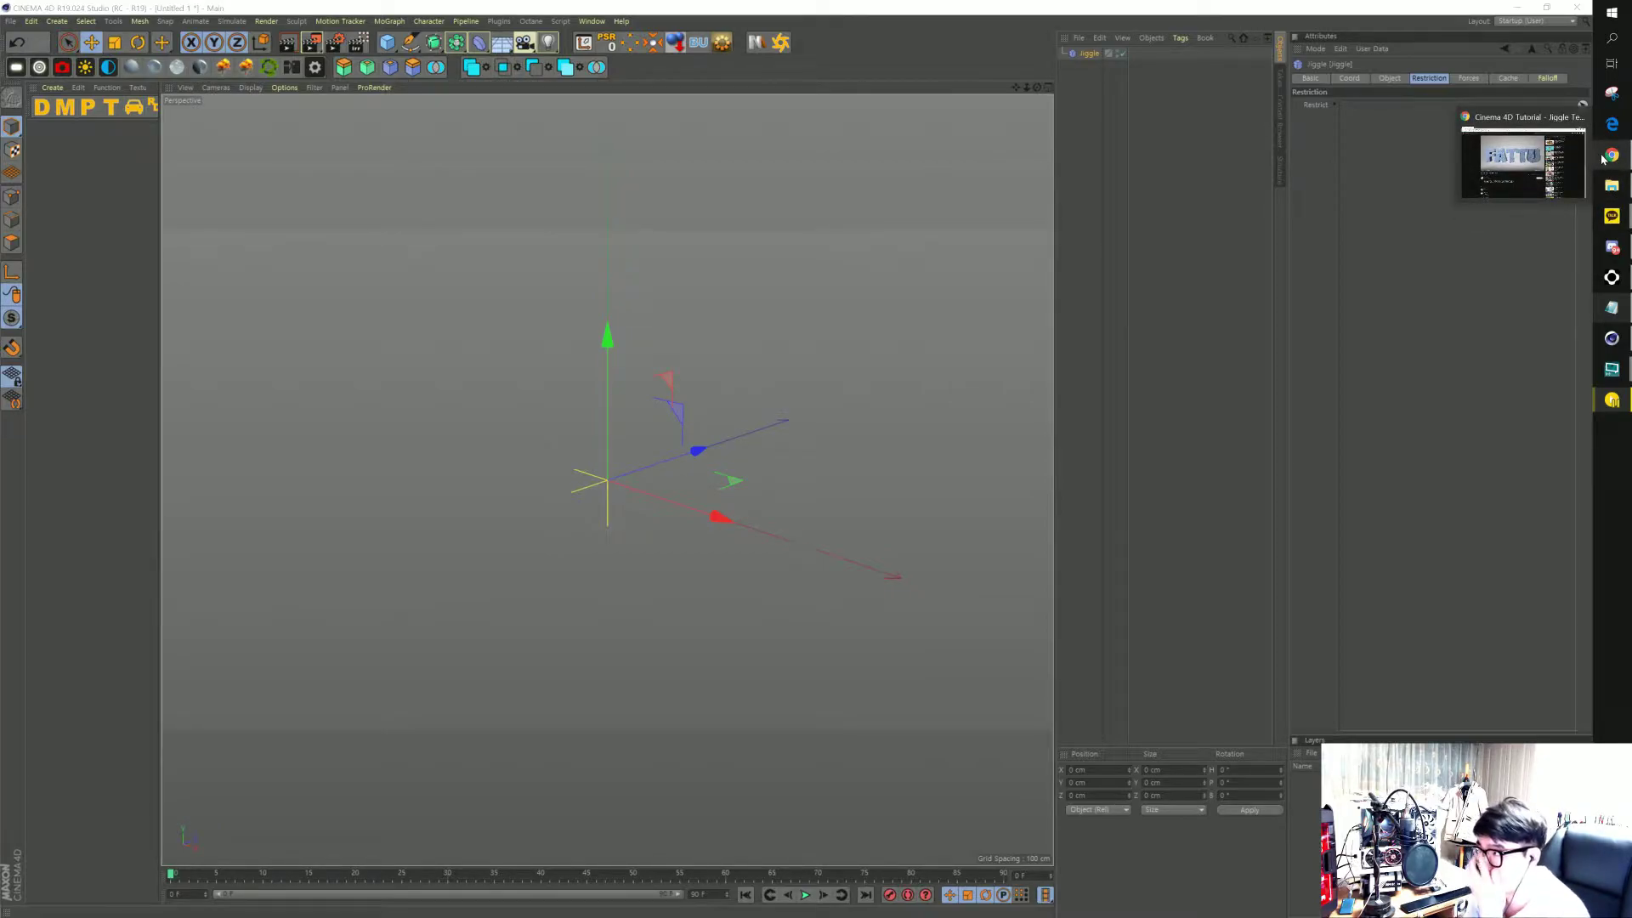
# Bring the YouTube tutorial 'Cinema 4D Tutorial - Jiggle Text Animation' to the front
pyautogui.click(1555, 186)
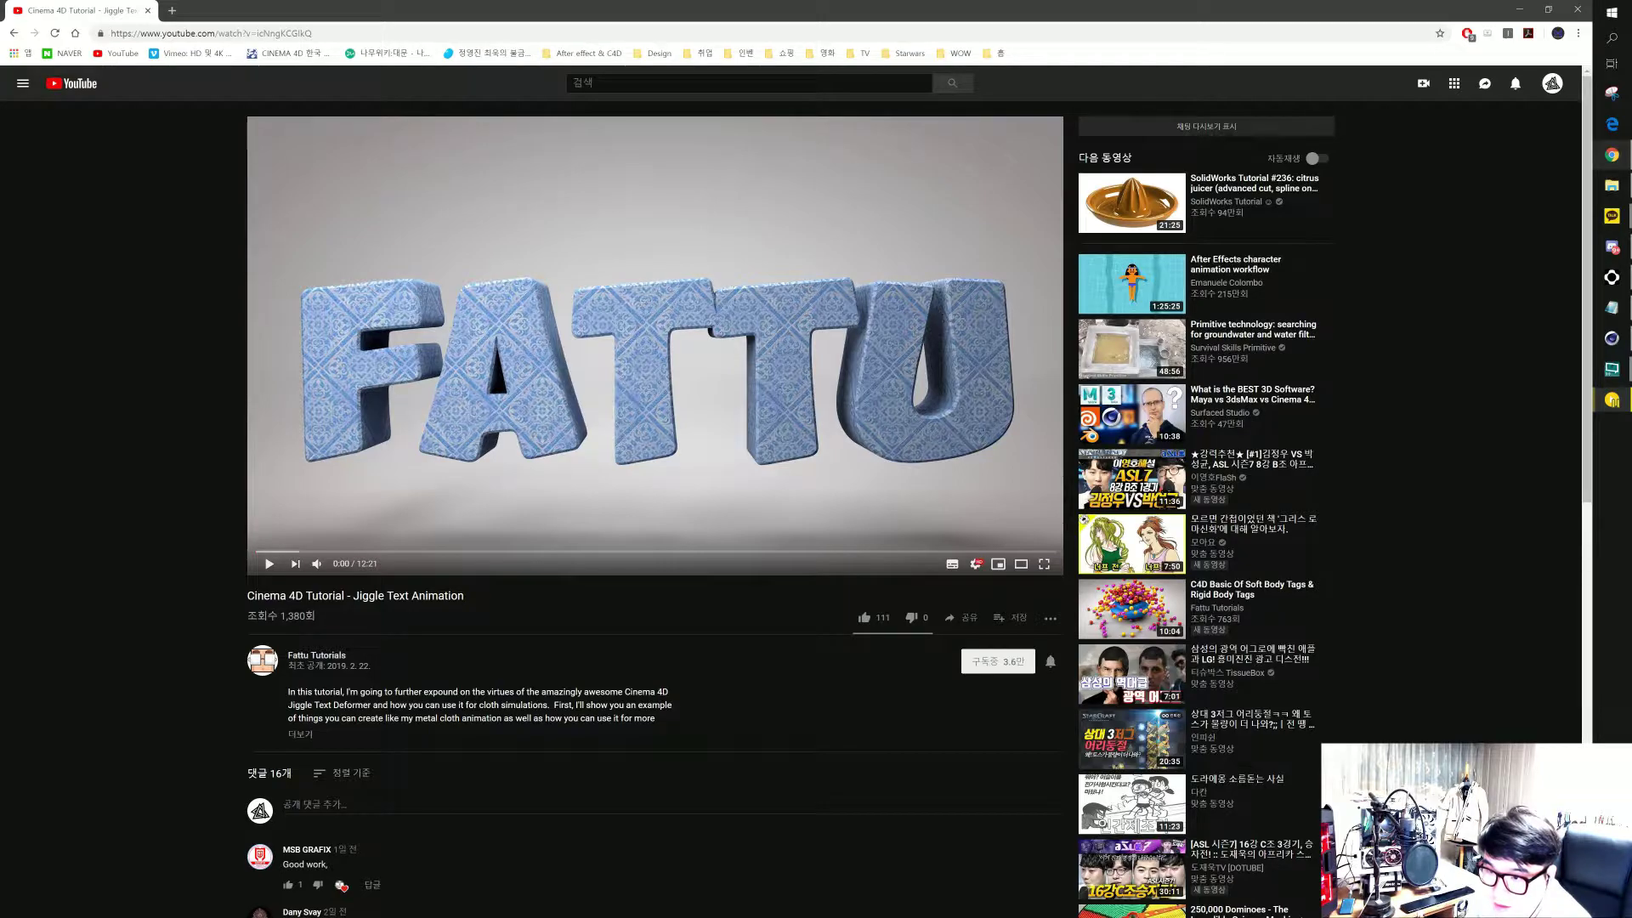
# Highlight 'Jiggle' and 'Animation' in the video title, then minimise Chrome back to Cinema 4D
pyautogui.moveTo(353, 596)
pyautogui.mouseDown()
pyautogui.moveTo(465, 599)
pyautogui.moveTo(353, 596)
pyautogui.moveTo(385, 596)
pyautogui.mouseUp()
pyautogui.click(466, 599)
pyautogui.doubleClick(464, 597)
pyautogui.click(366, 596)
pyautogui.click(385, 595)
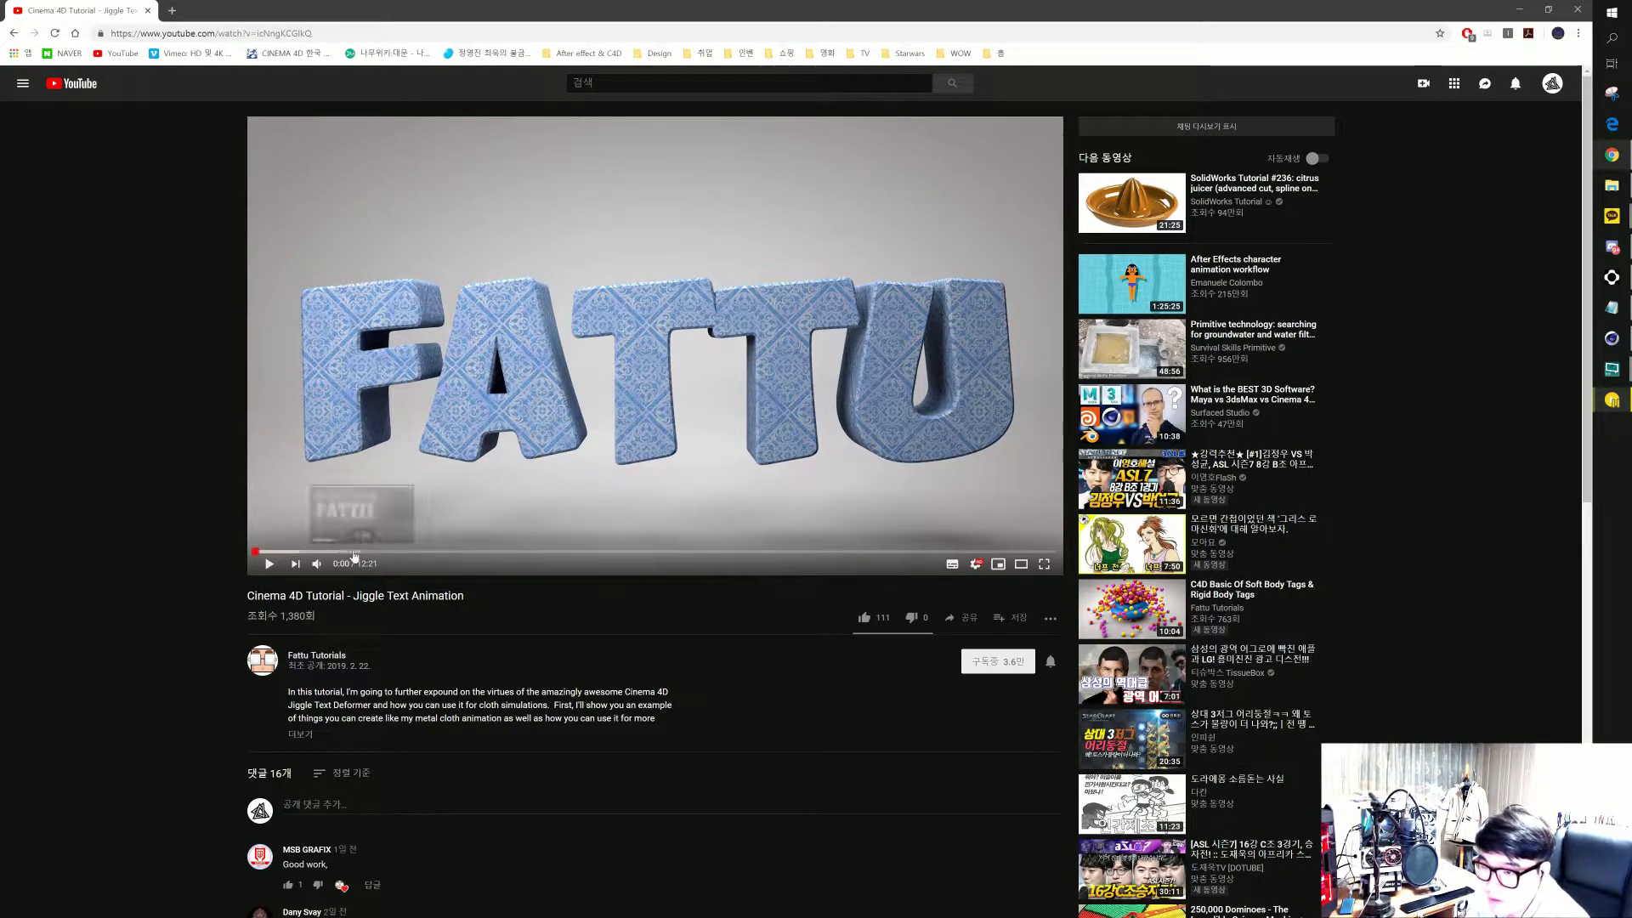
pyautogui.moveTo(352, 595); pyautogui.dragTo(385, 596)
pyautogui.click(385, 596)
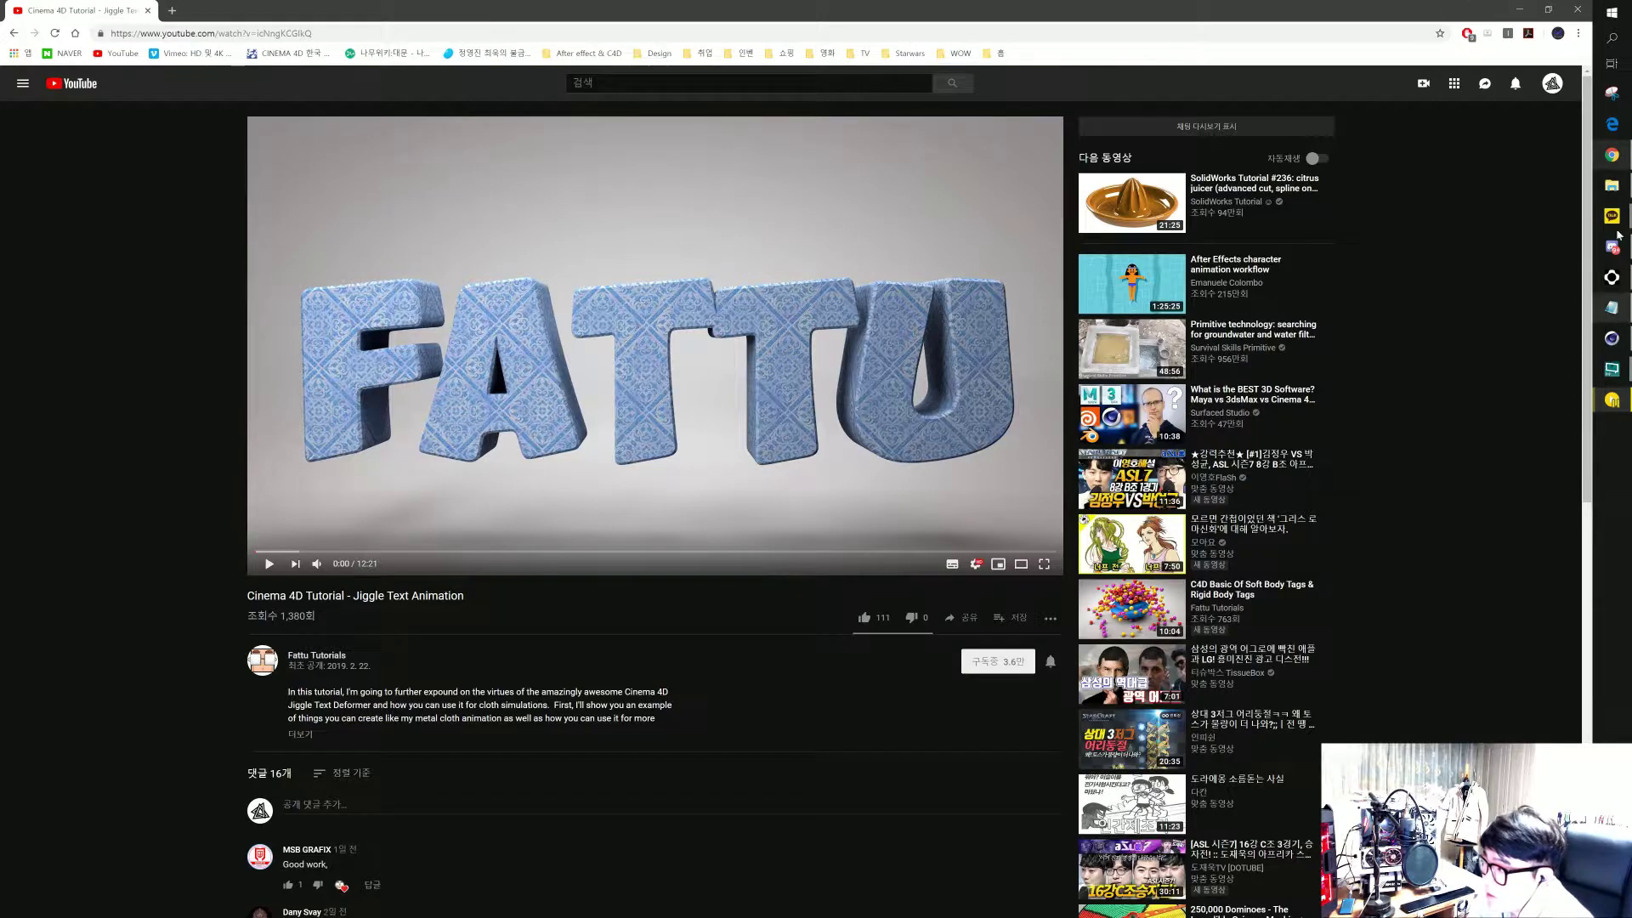
pyautogui.click(1515, 9)
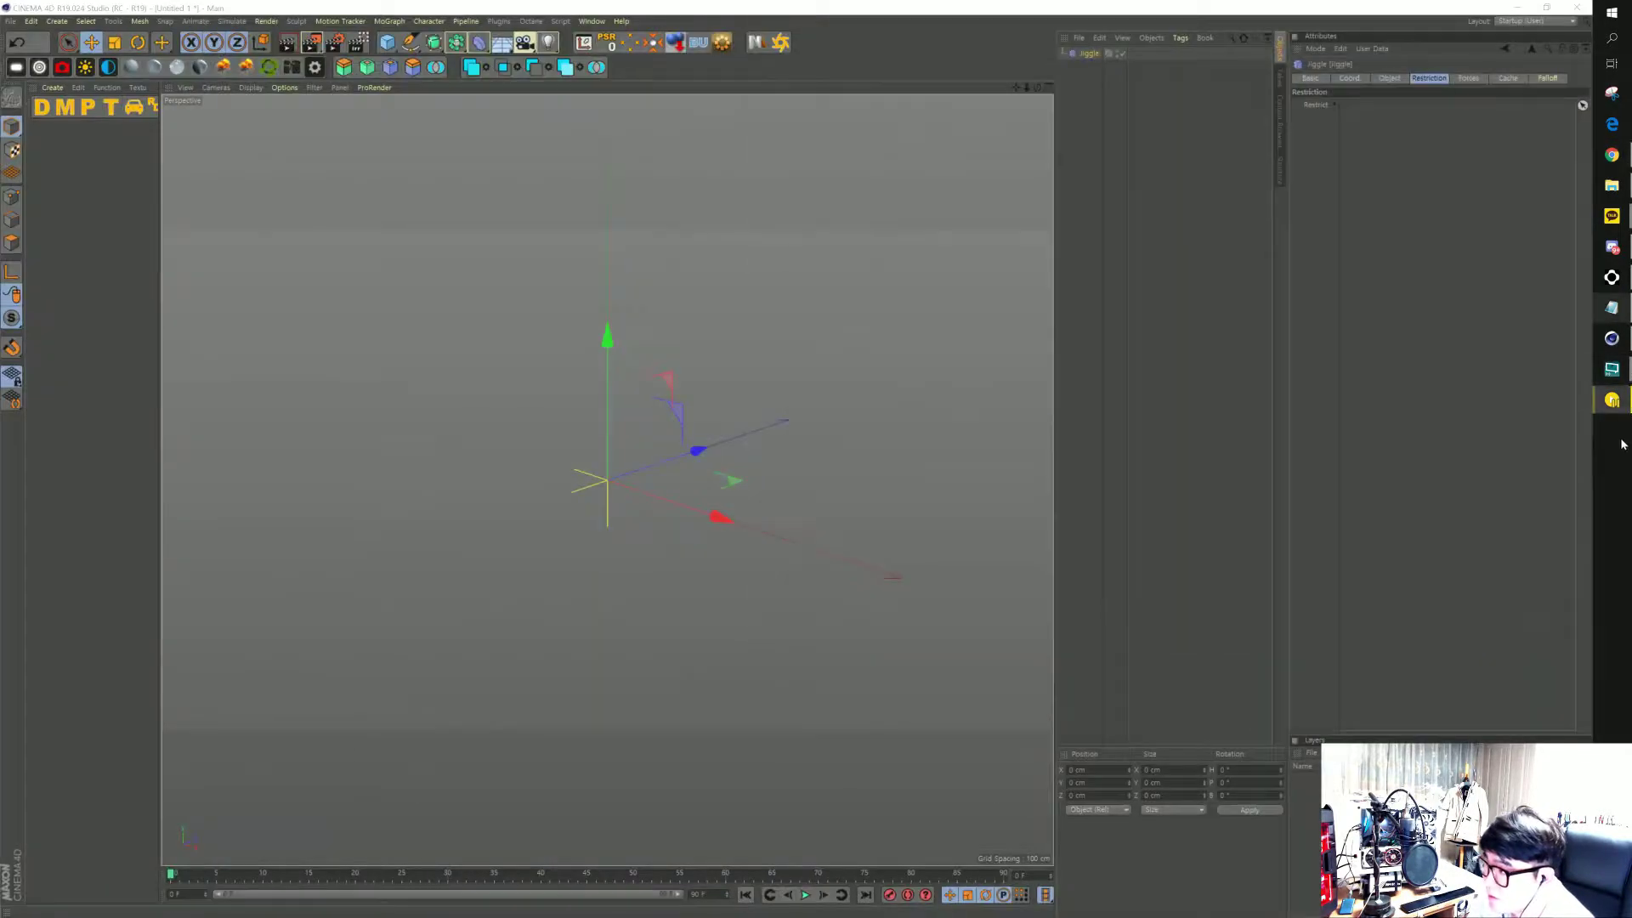
pyautogui.click(1612, 399)
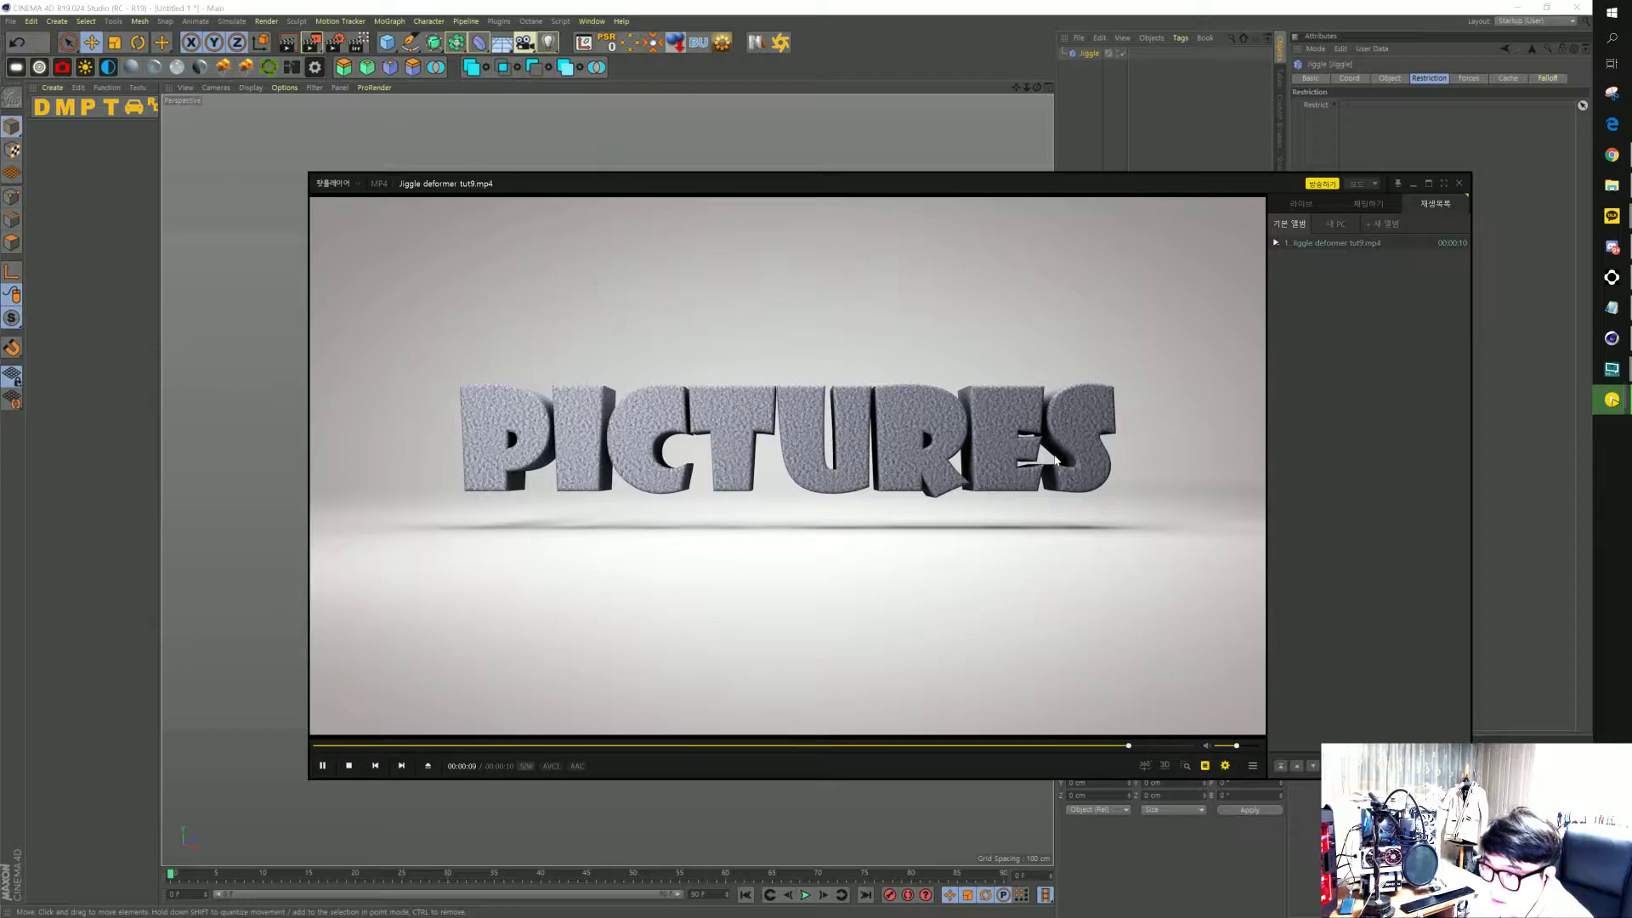
pyautogui.click(1460, 184)
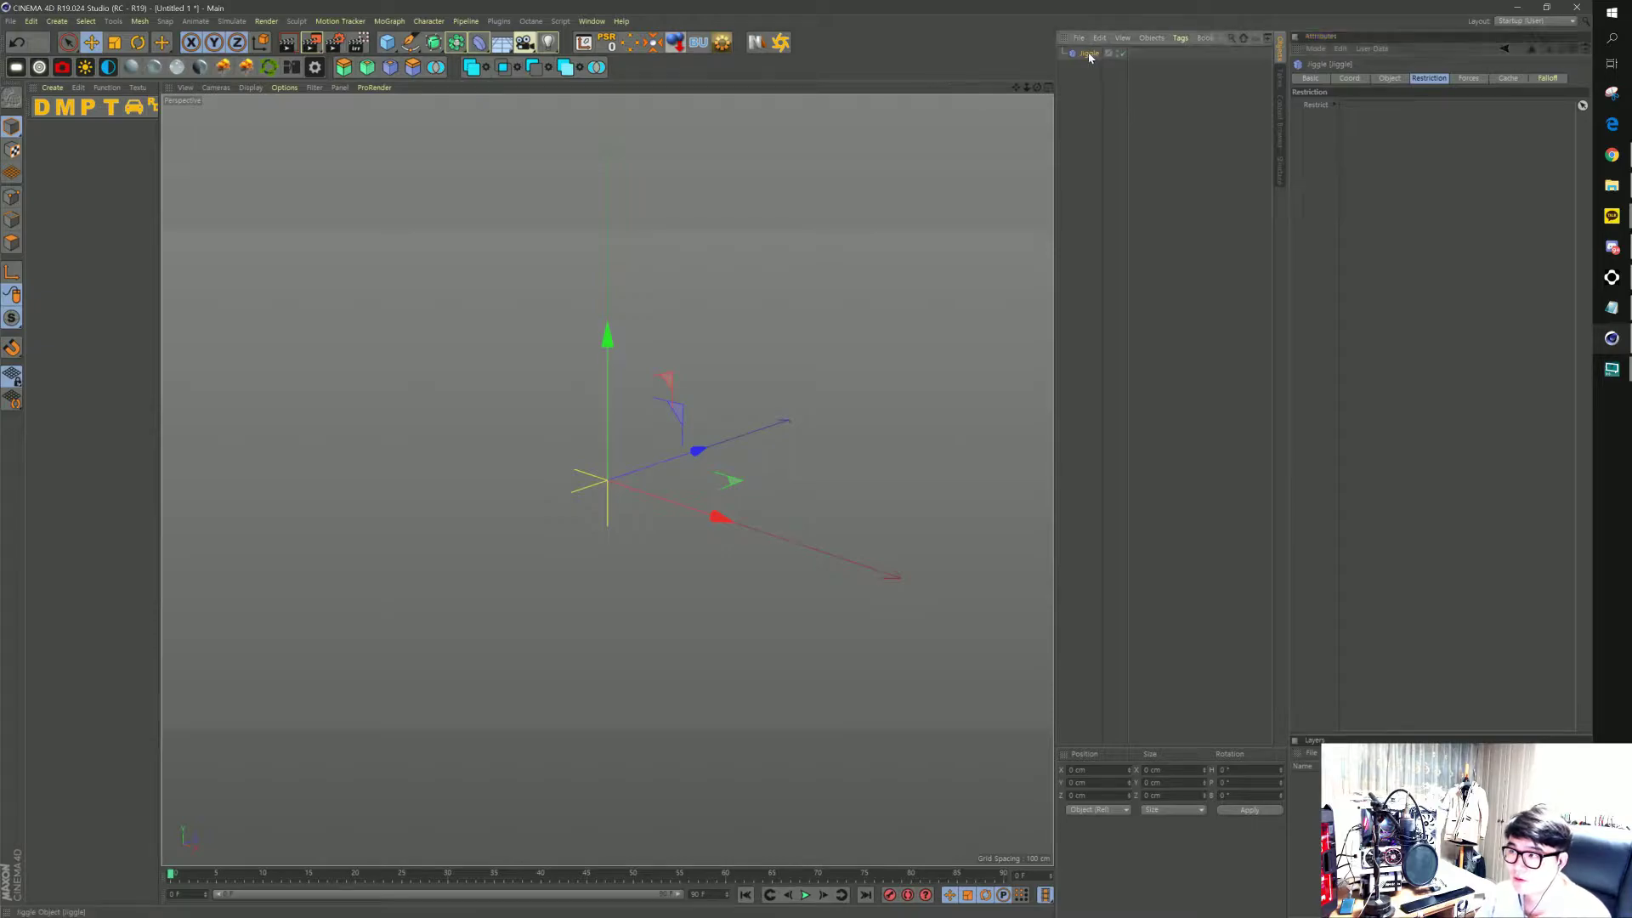
# Delete the Jiggle deformer and add a MoText object from the MoGraph menu
pyautogui.press('Delete')
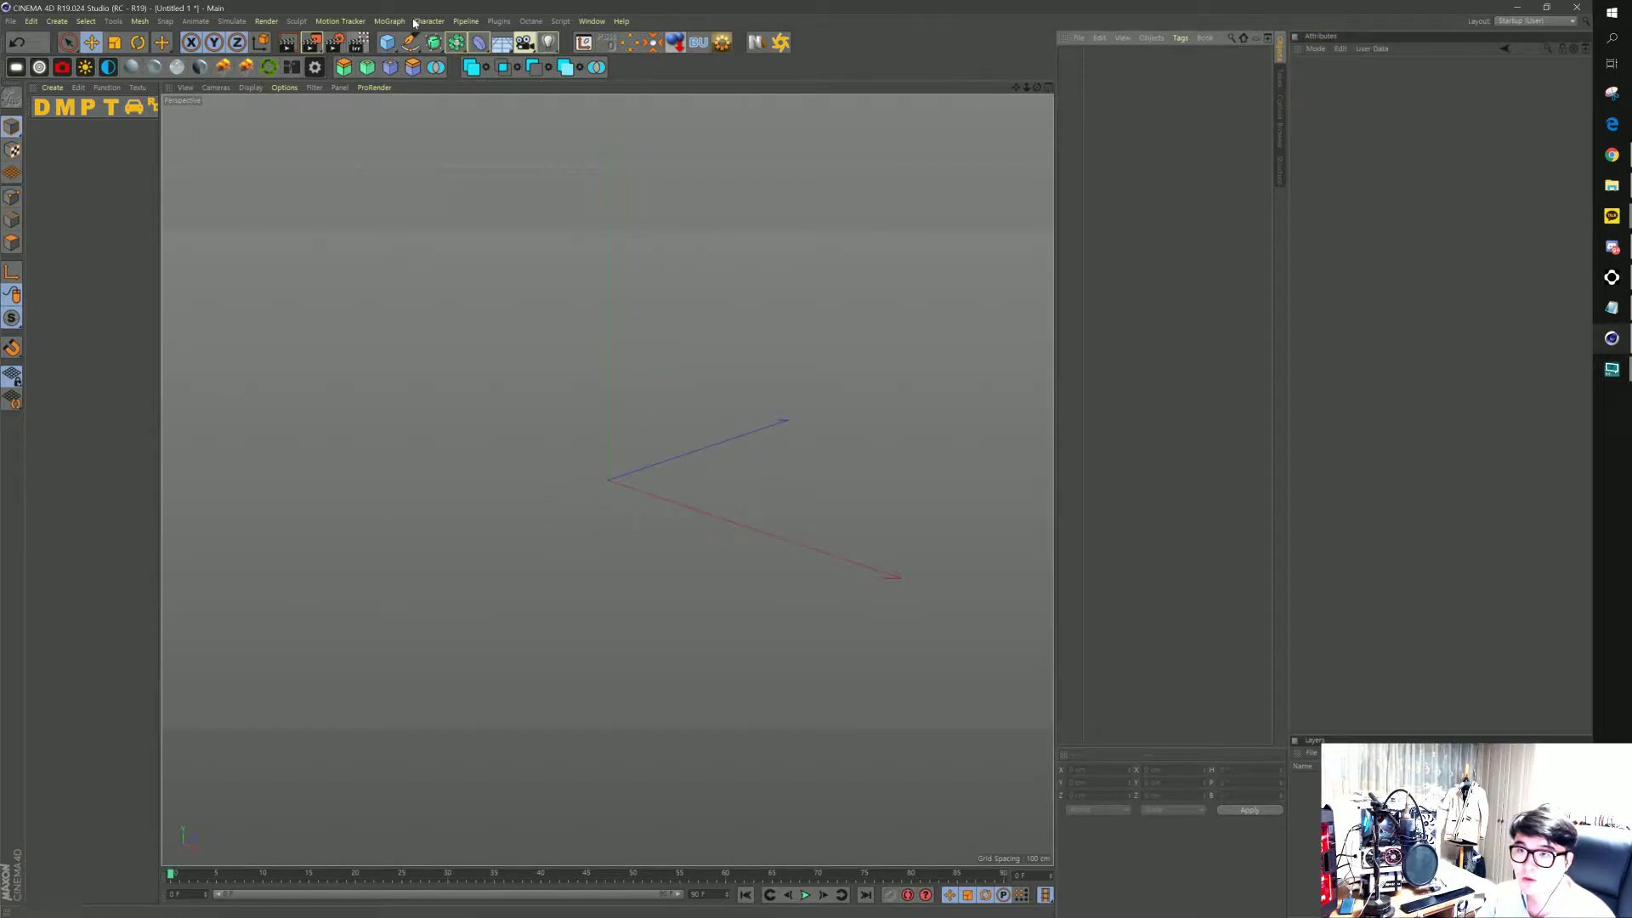
pyautogui.click(389, 21)
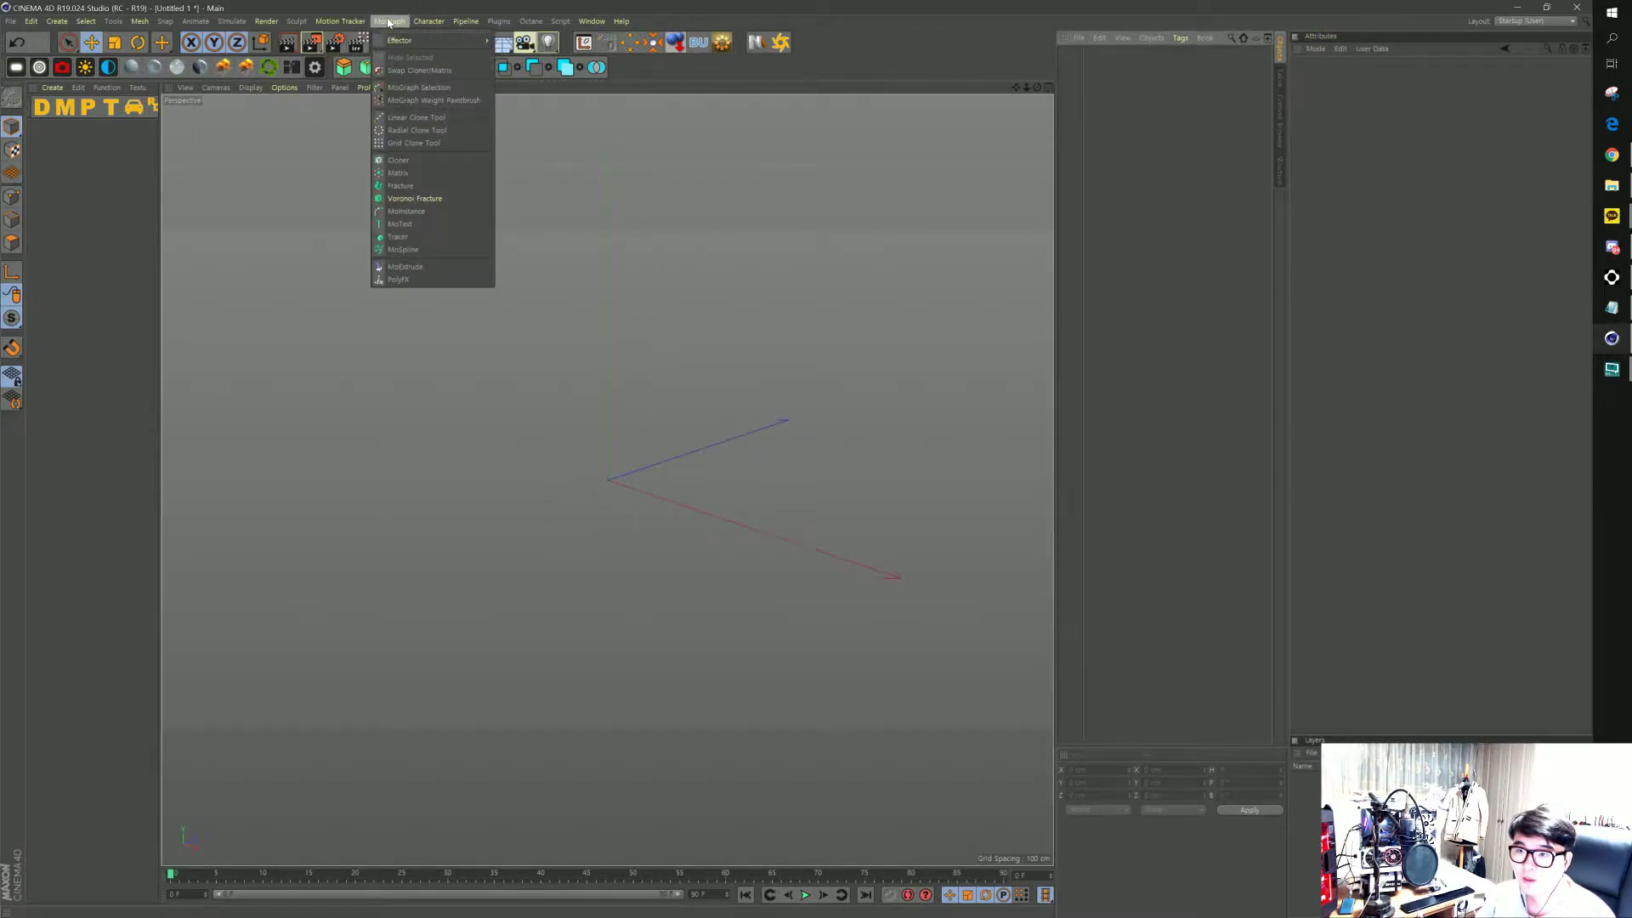
pyautogui.click(428, 229)
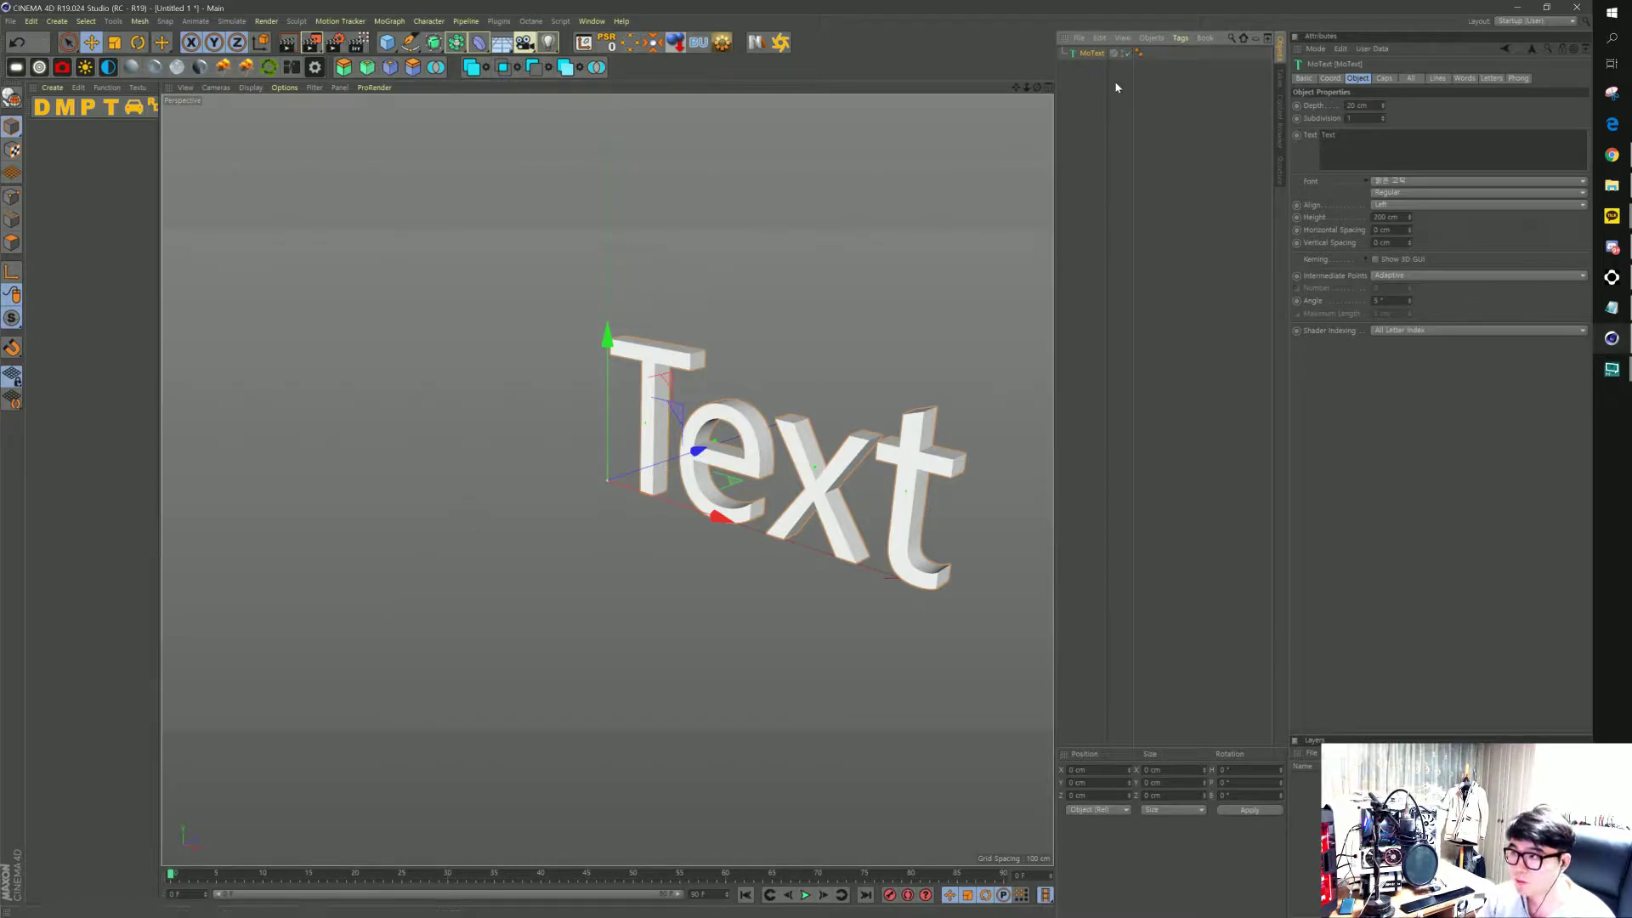
# Try Middle alignment and clearing the text, then replace it with a fresh MoText object
pyautogui.click(1406, 206)
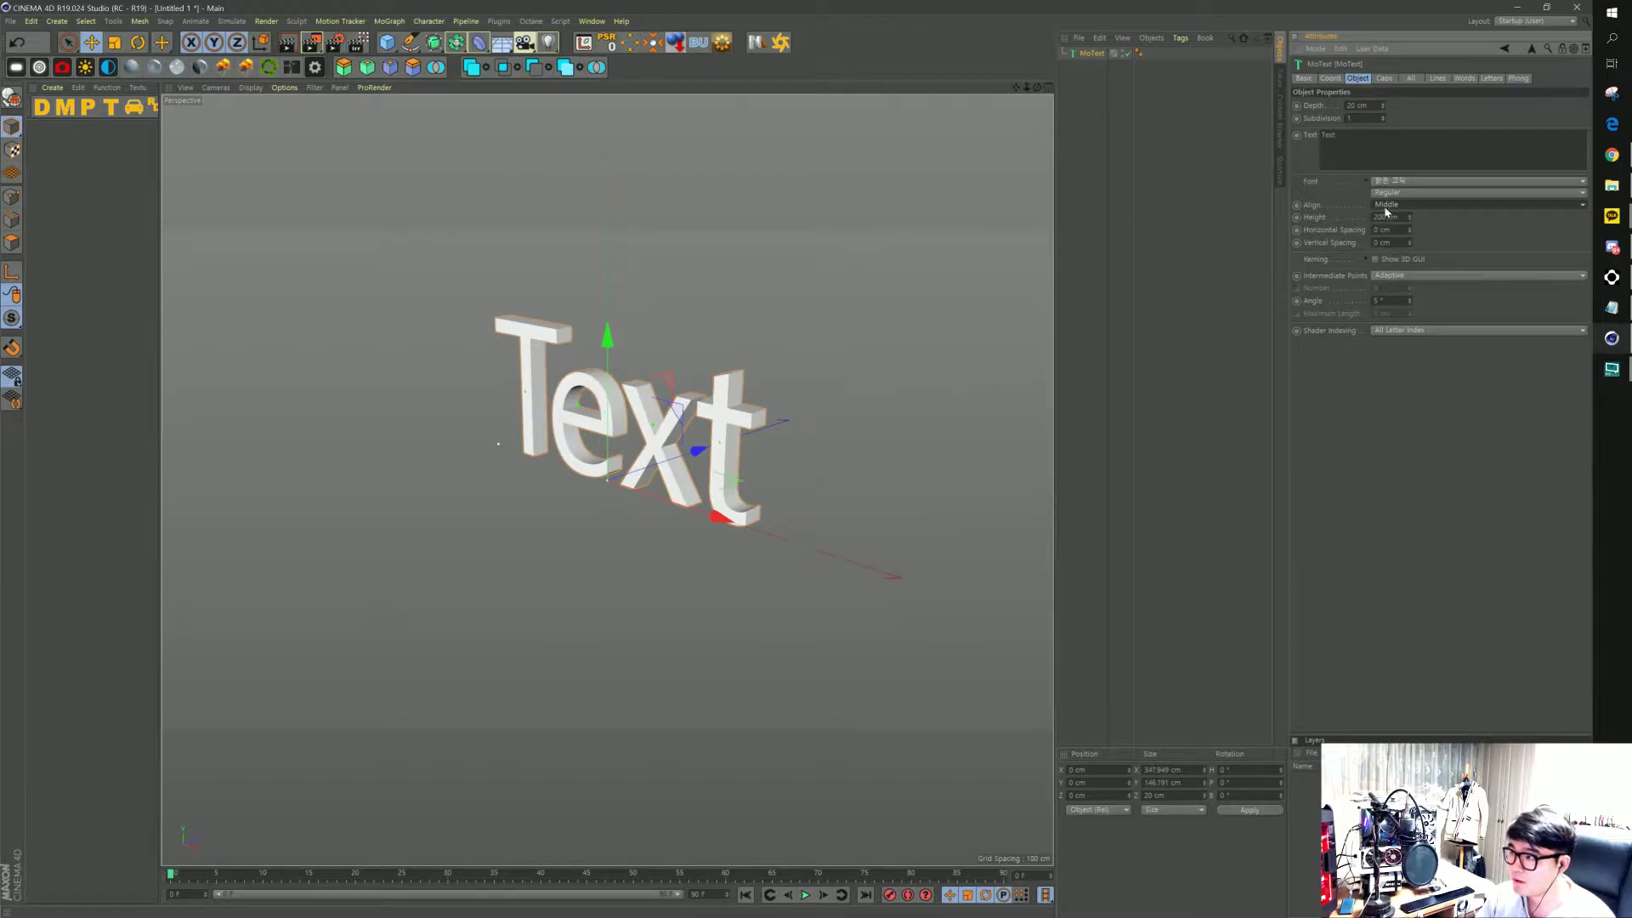
pyautogui.click(1385, 206)
pyautogui.click(1387, 230)
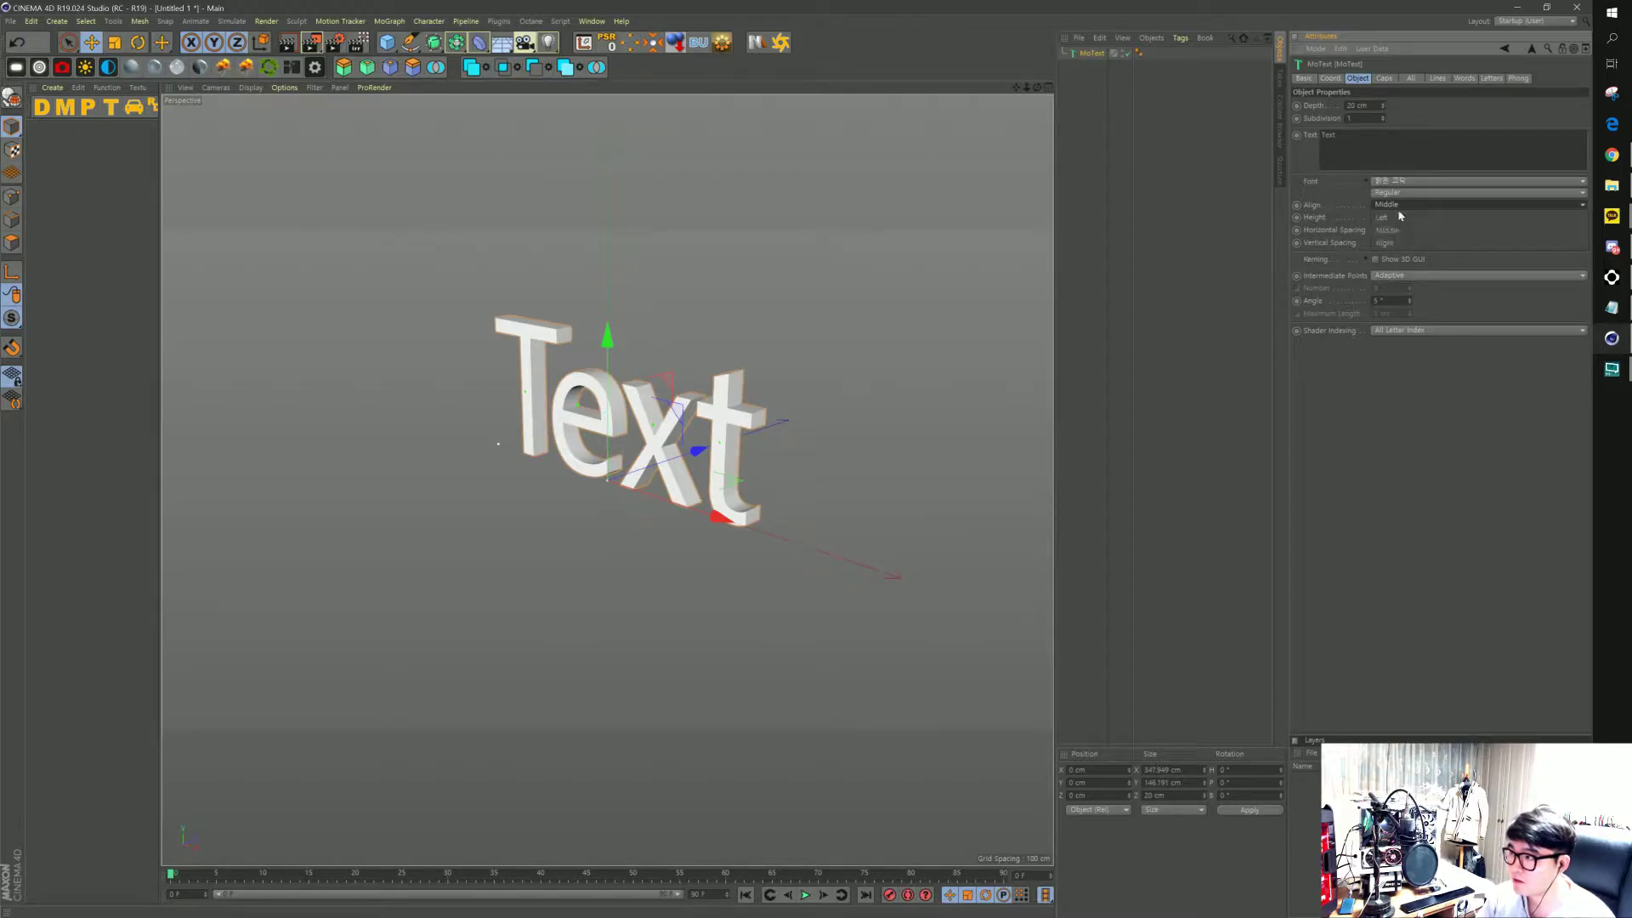
pyautogui.click(1328, 134)
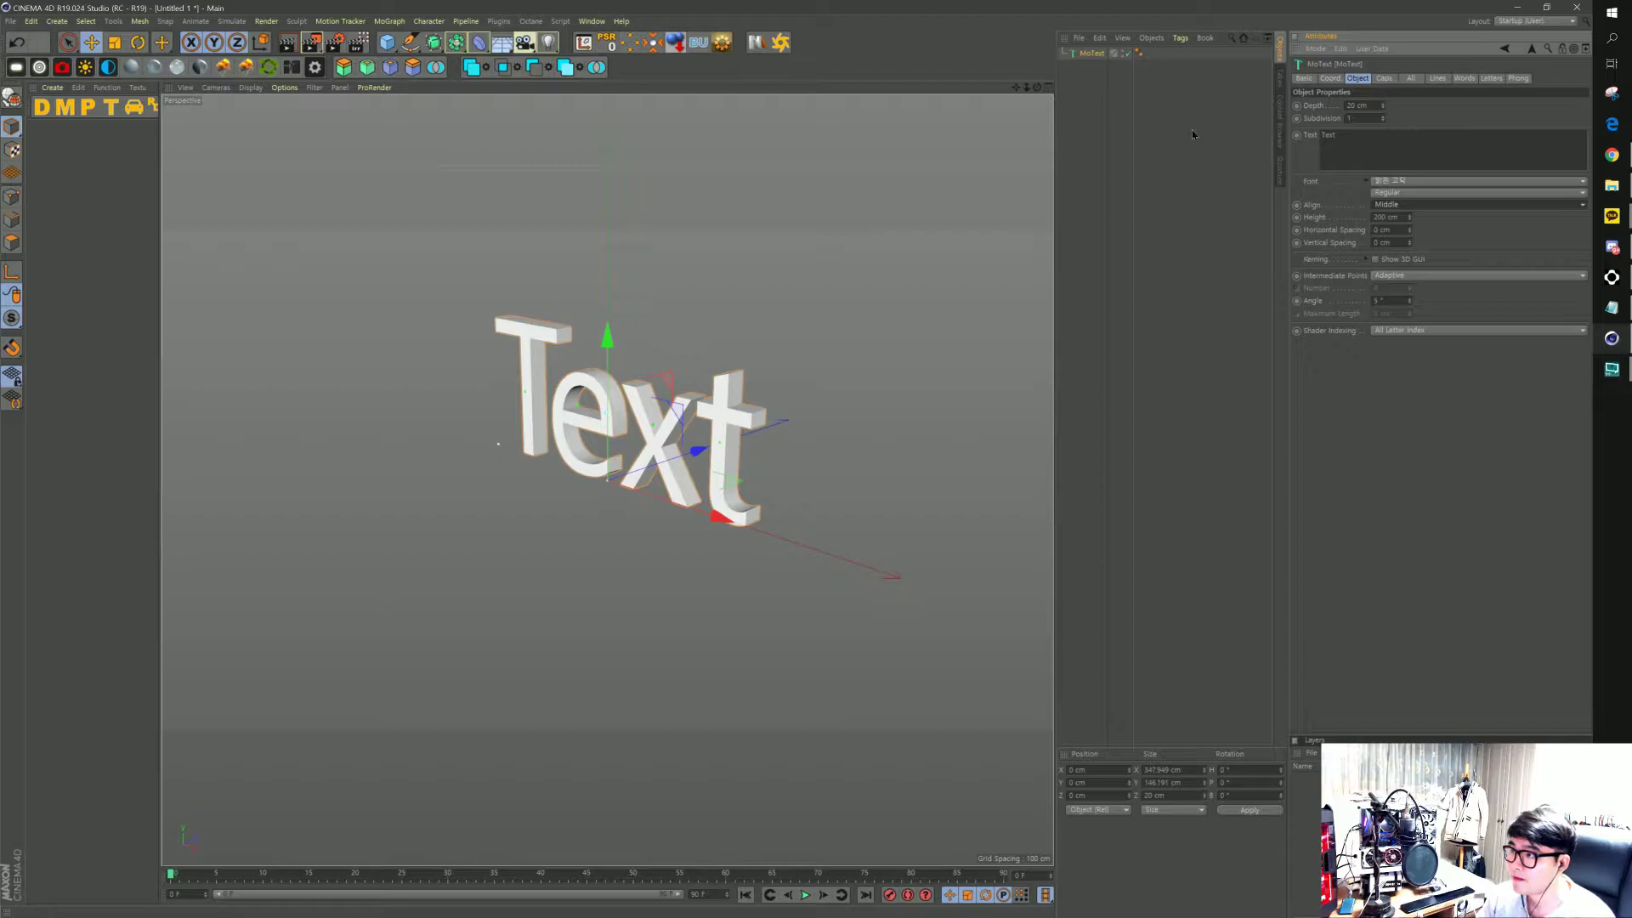
pyautogui.hotkey('ctrl', 'a')
pyautogui.press('BackSpace')
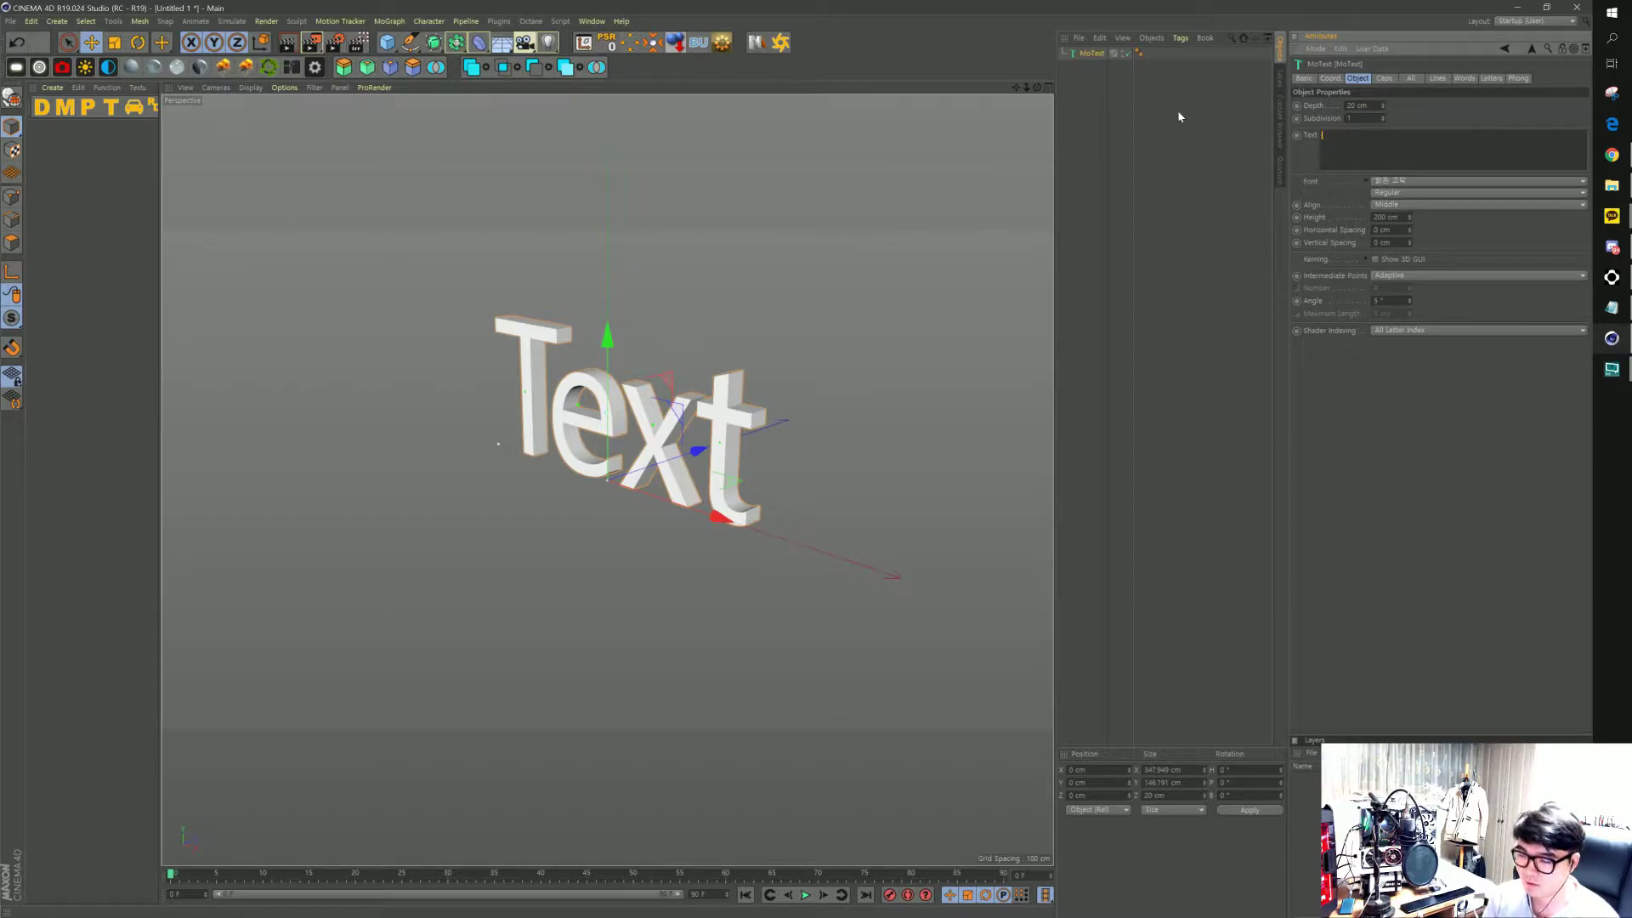
pyautogui.press('Delete')
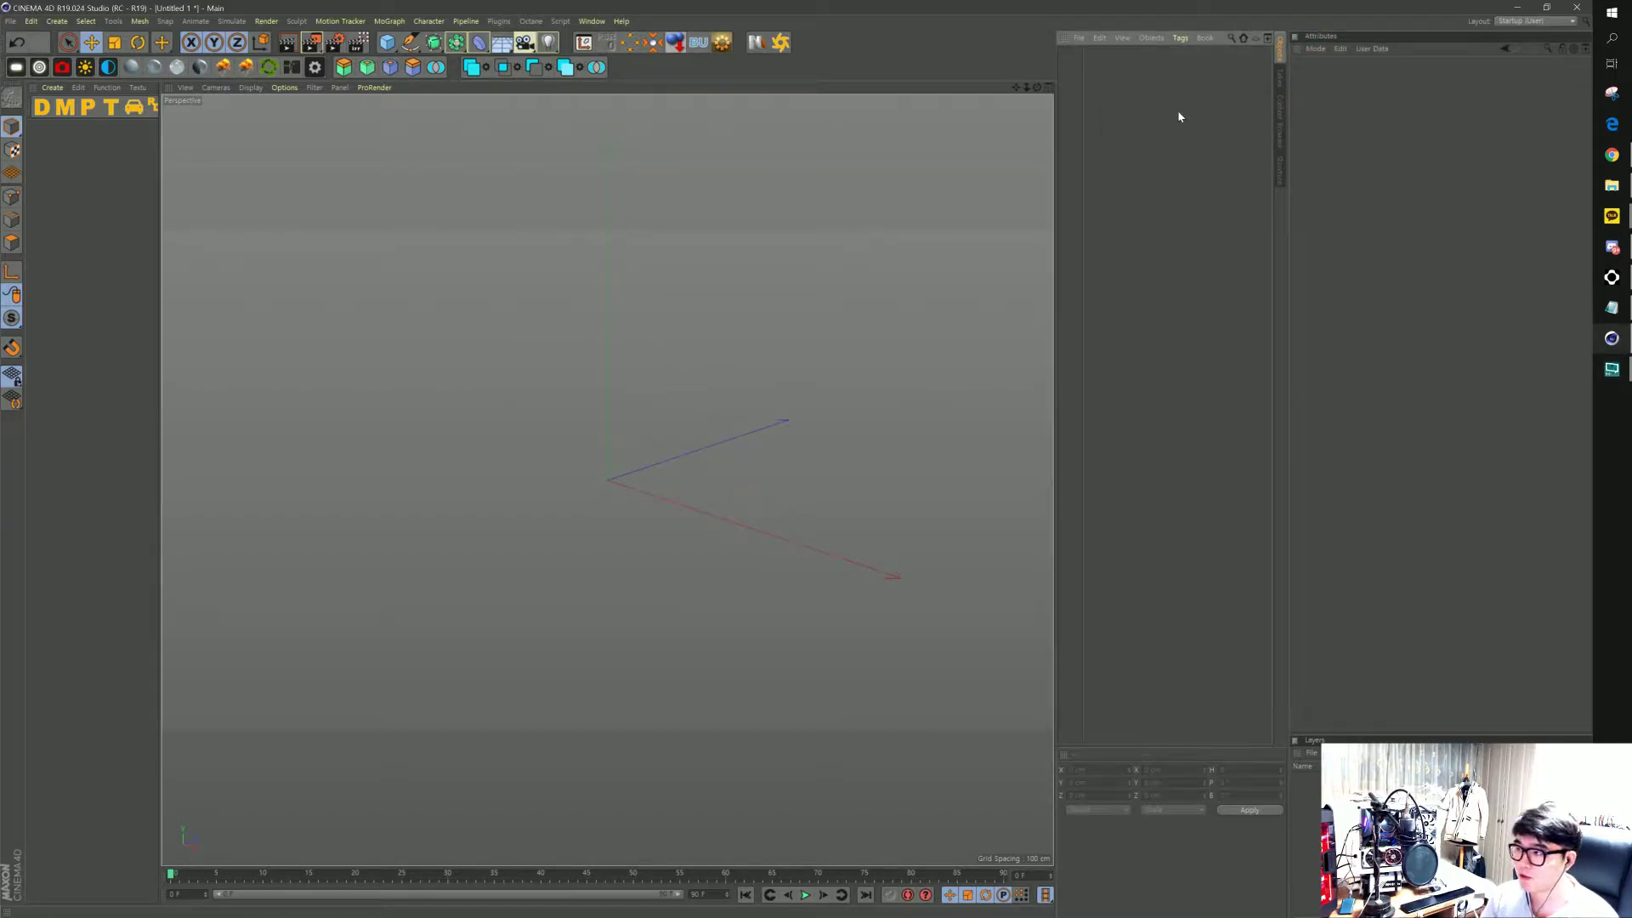
pyautogui.click(375, 19)
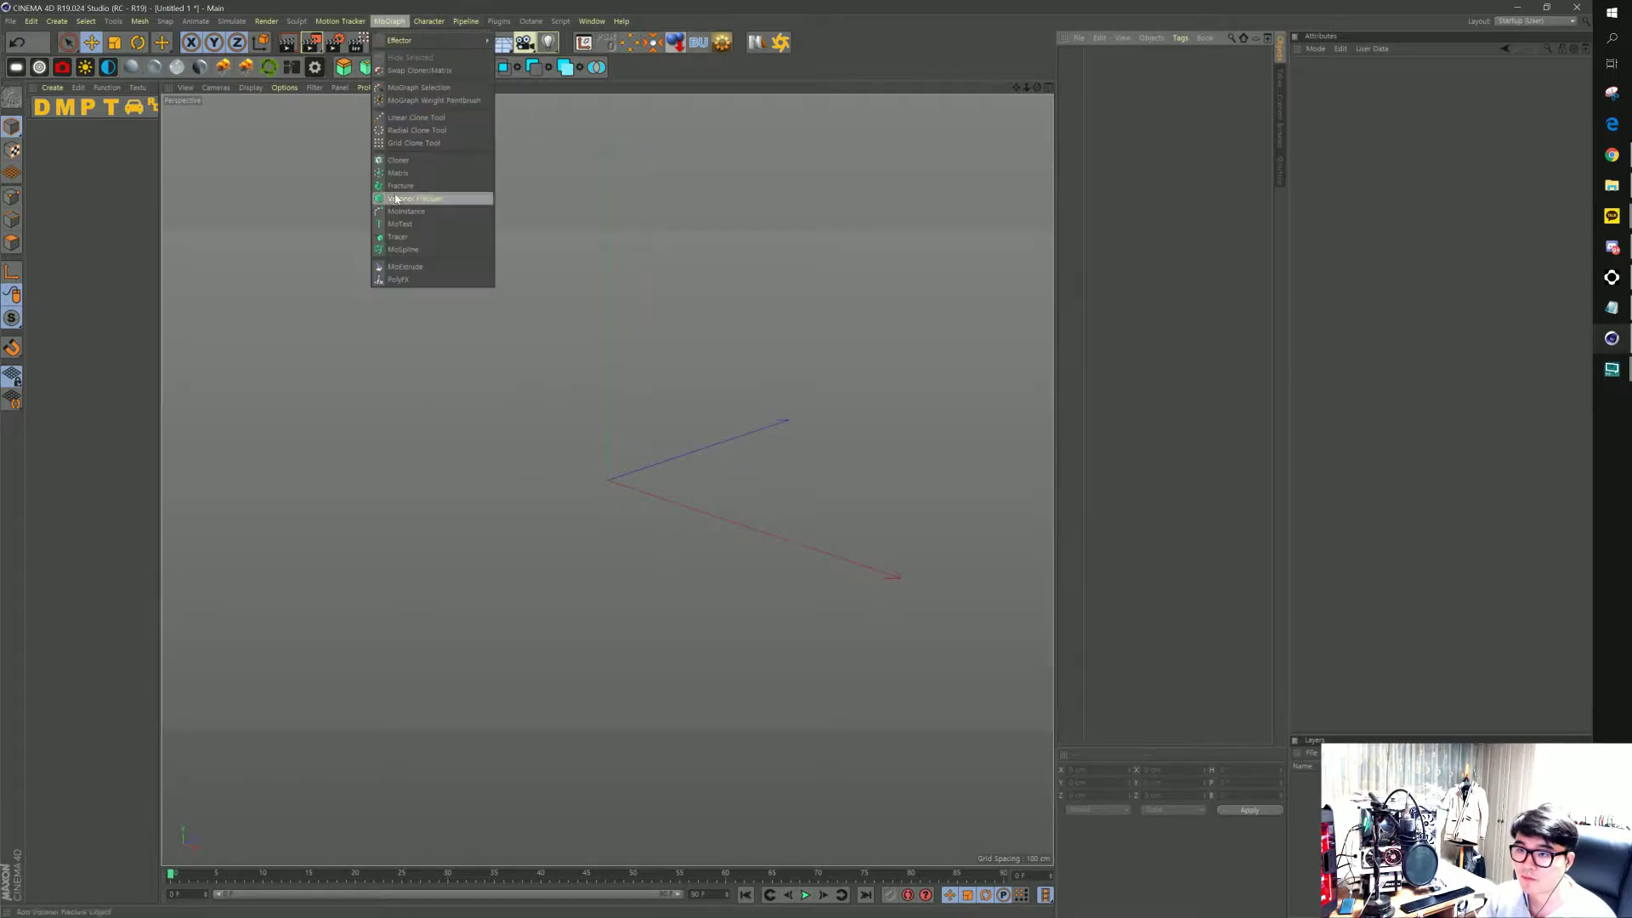
pyautogui.click(425, 225)
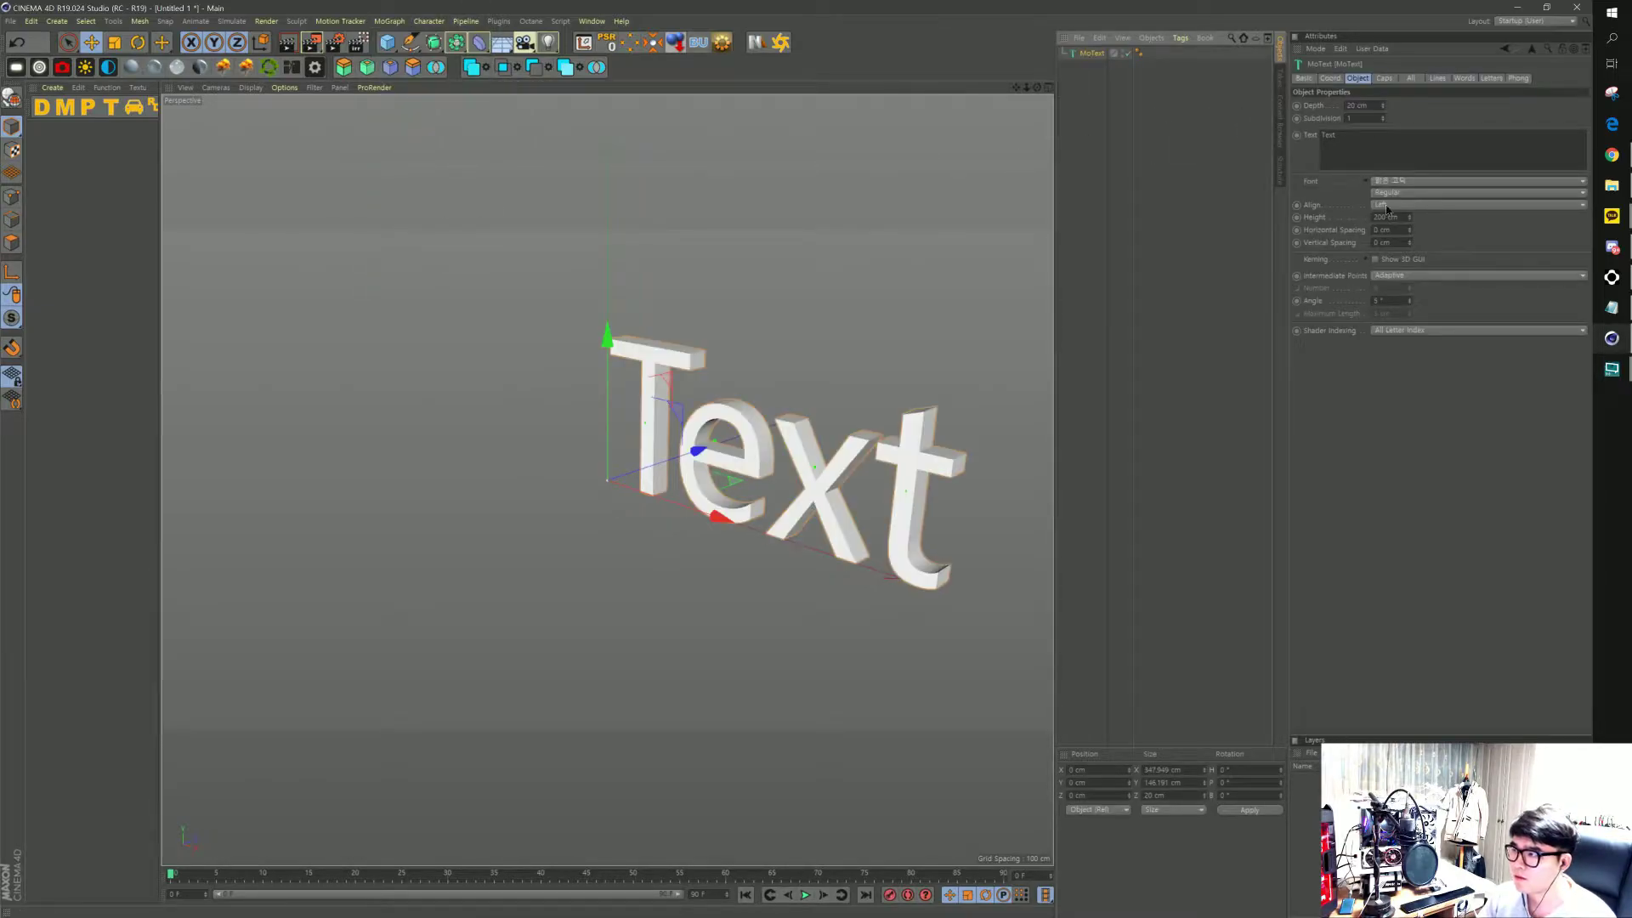
# Middle-align the MoText and change its text to CELLPHONE
pyautogui.click(1478, 204)
pyautogui.click(1402, 229)
pyautogui.moveTo(1341, 135); pyautogui.dragTo(1294, 124)
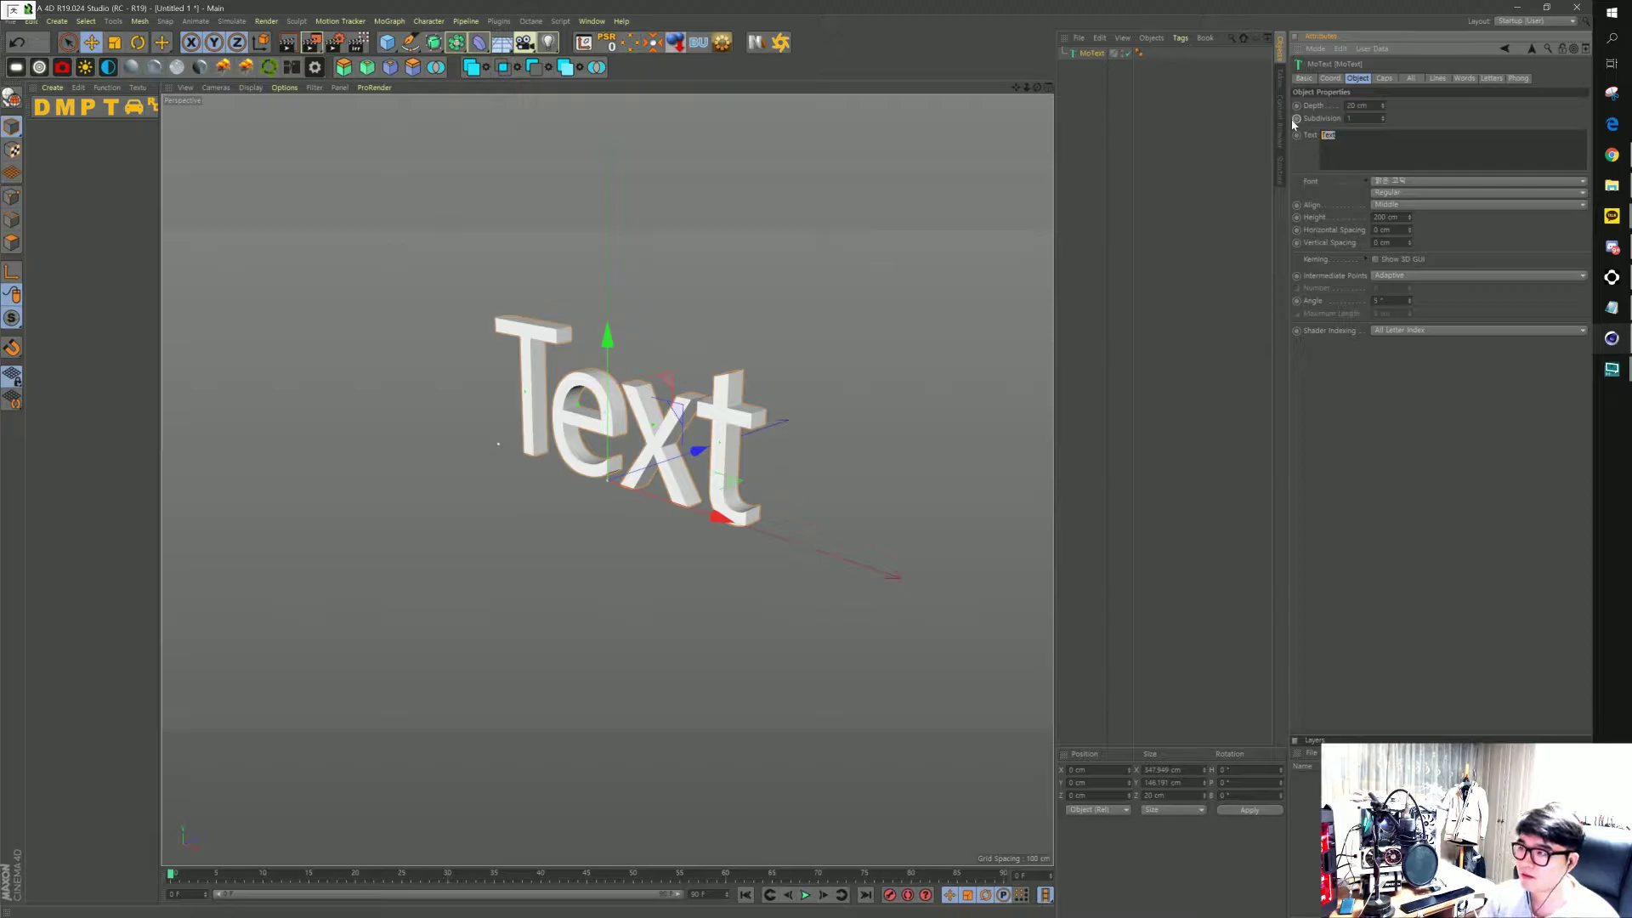
pyautogui.write('C')
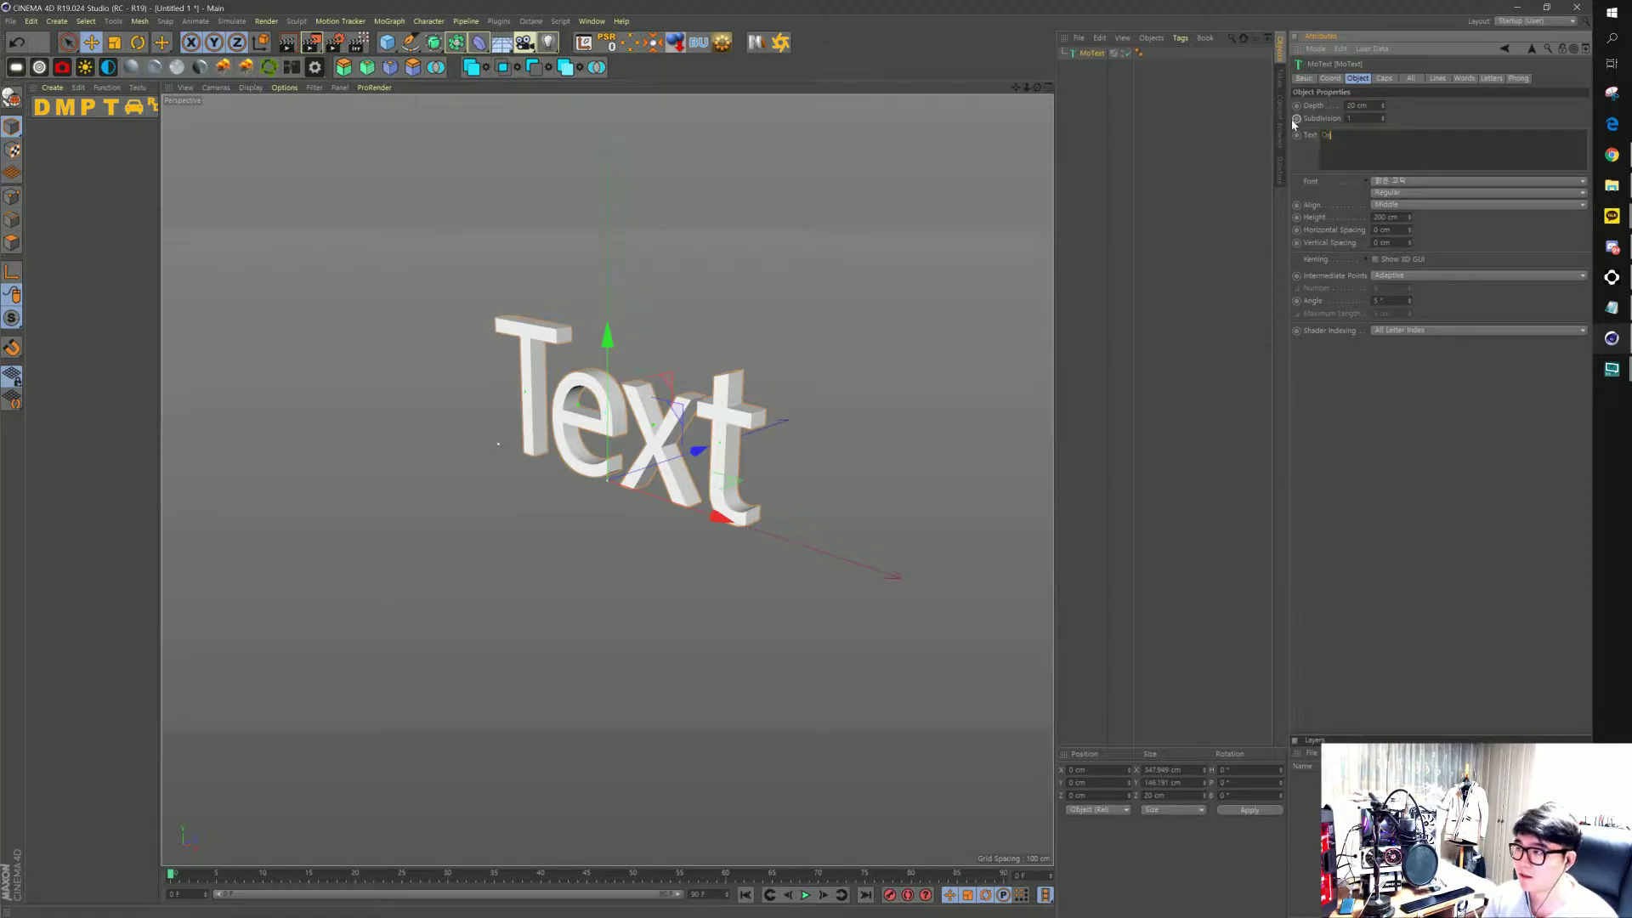
pyautogui.write('ell')
pyautogui.press('BackSpace')
pyautogui.press('BackSpace')
pyautogui.press('BackSpace')
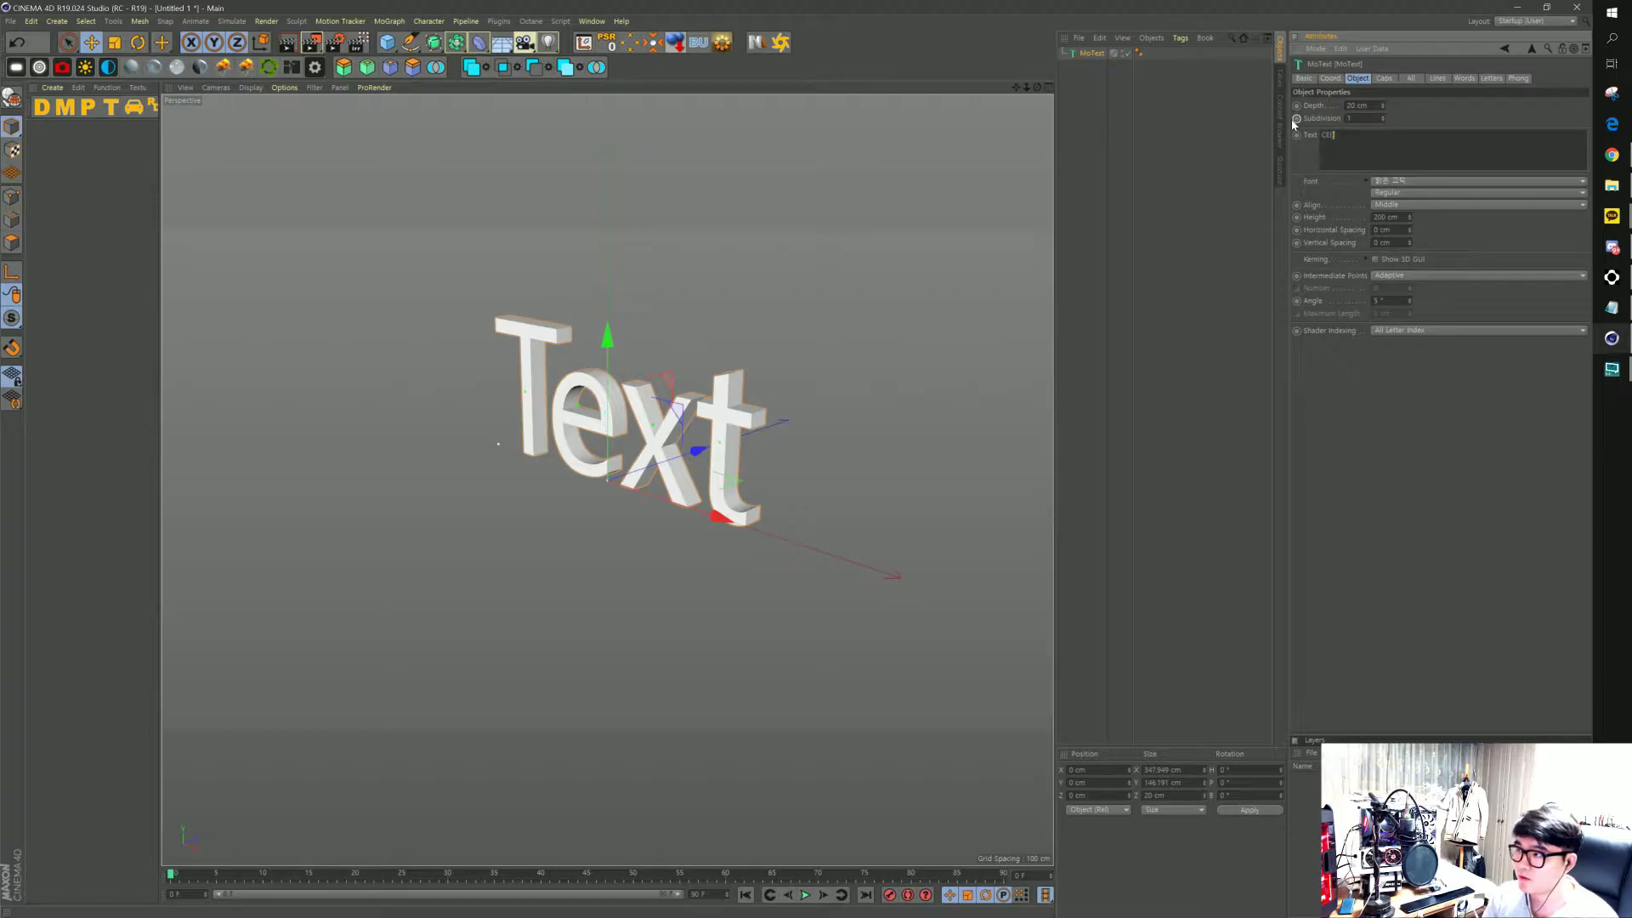
pyautogui.write('ONE')
pyautogui.click(1450, 223)
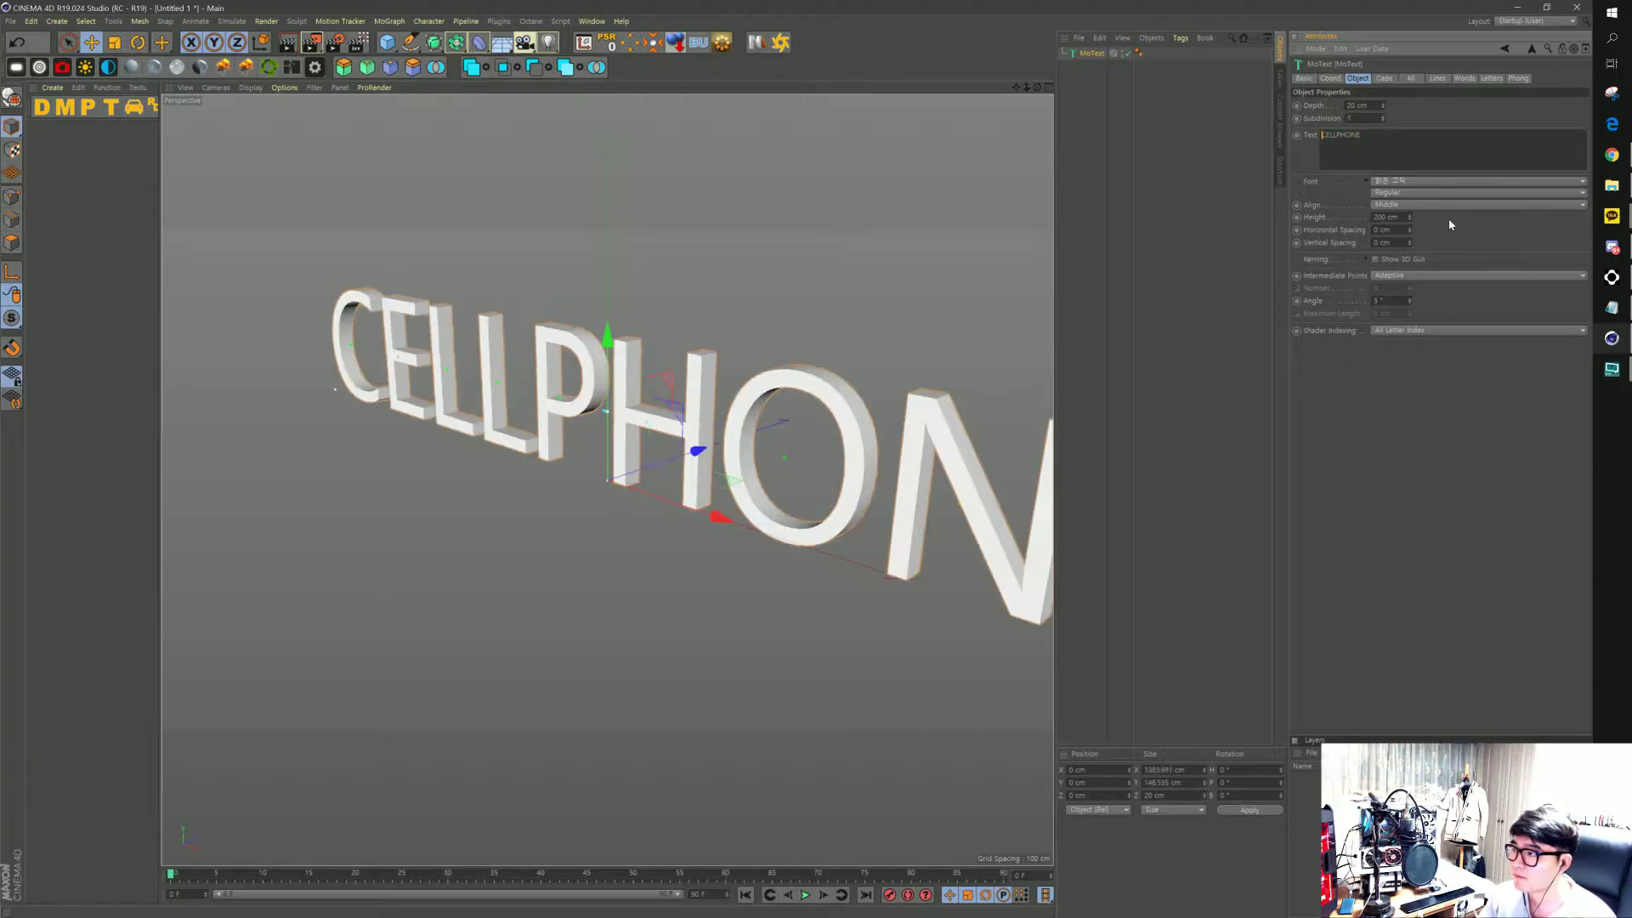
pyautogui.write('3')
pyautogui.moveTo(794, 391); pyautogui.dragTo(633, 379)
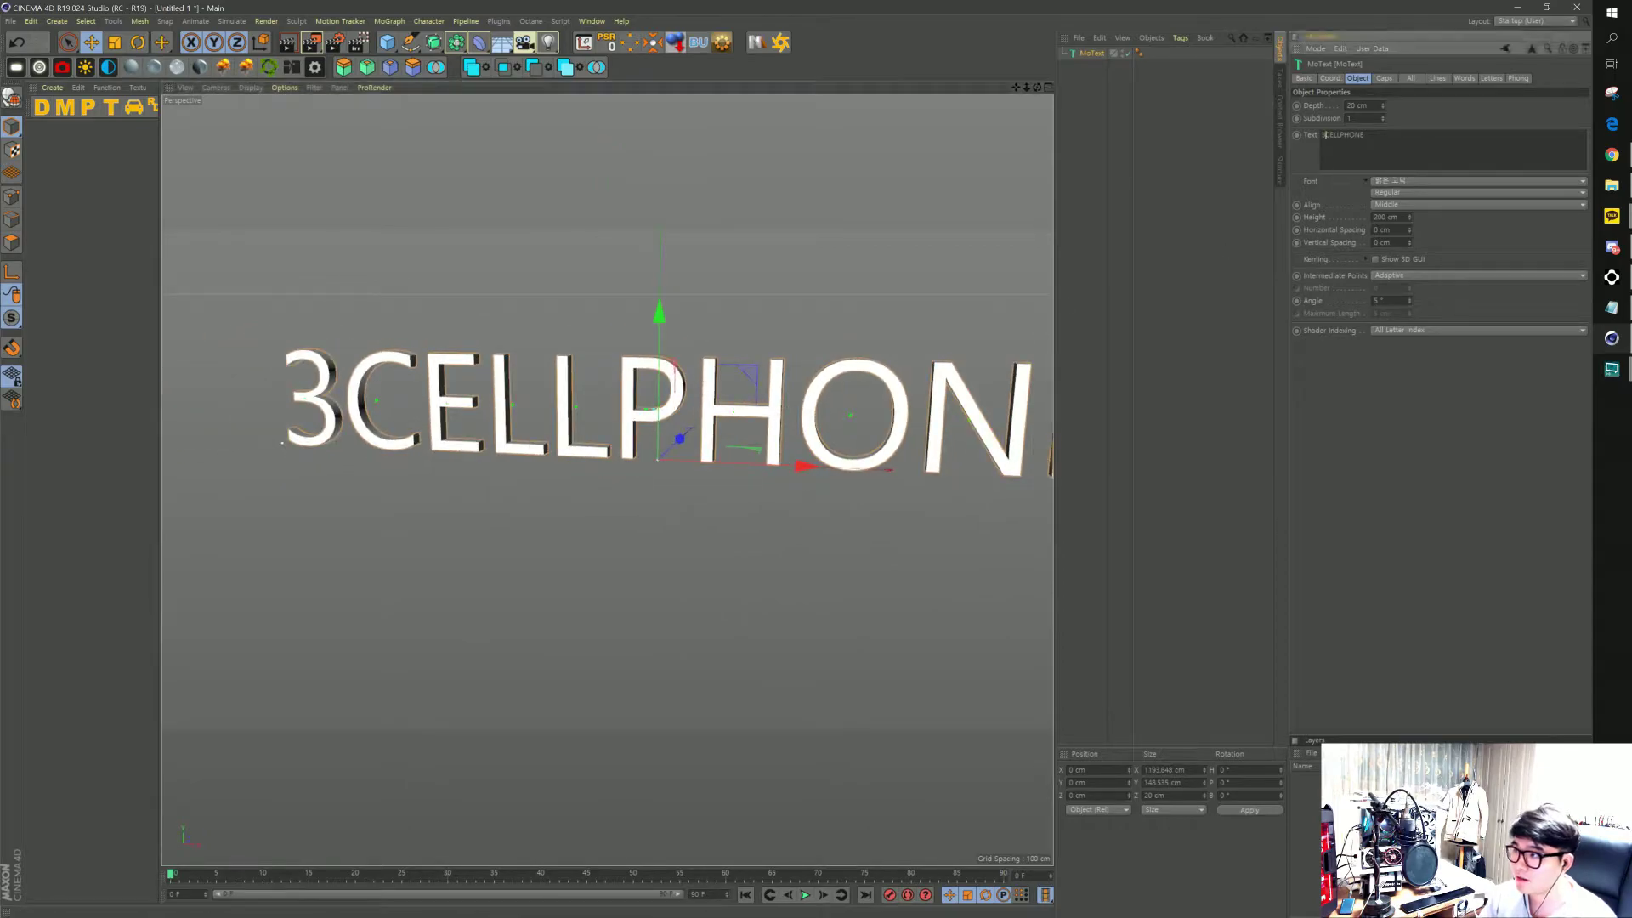
pyautogui.press('BackSpace')
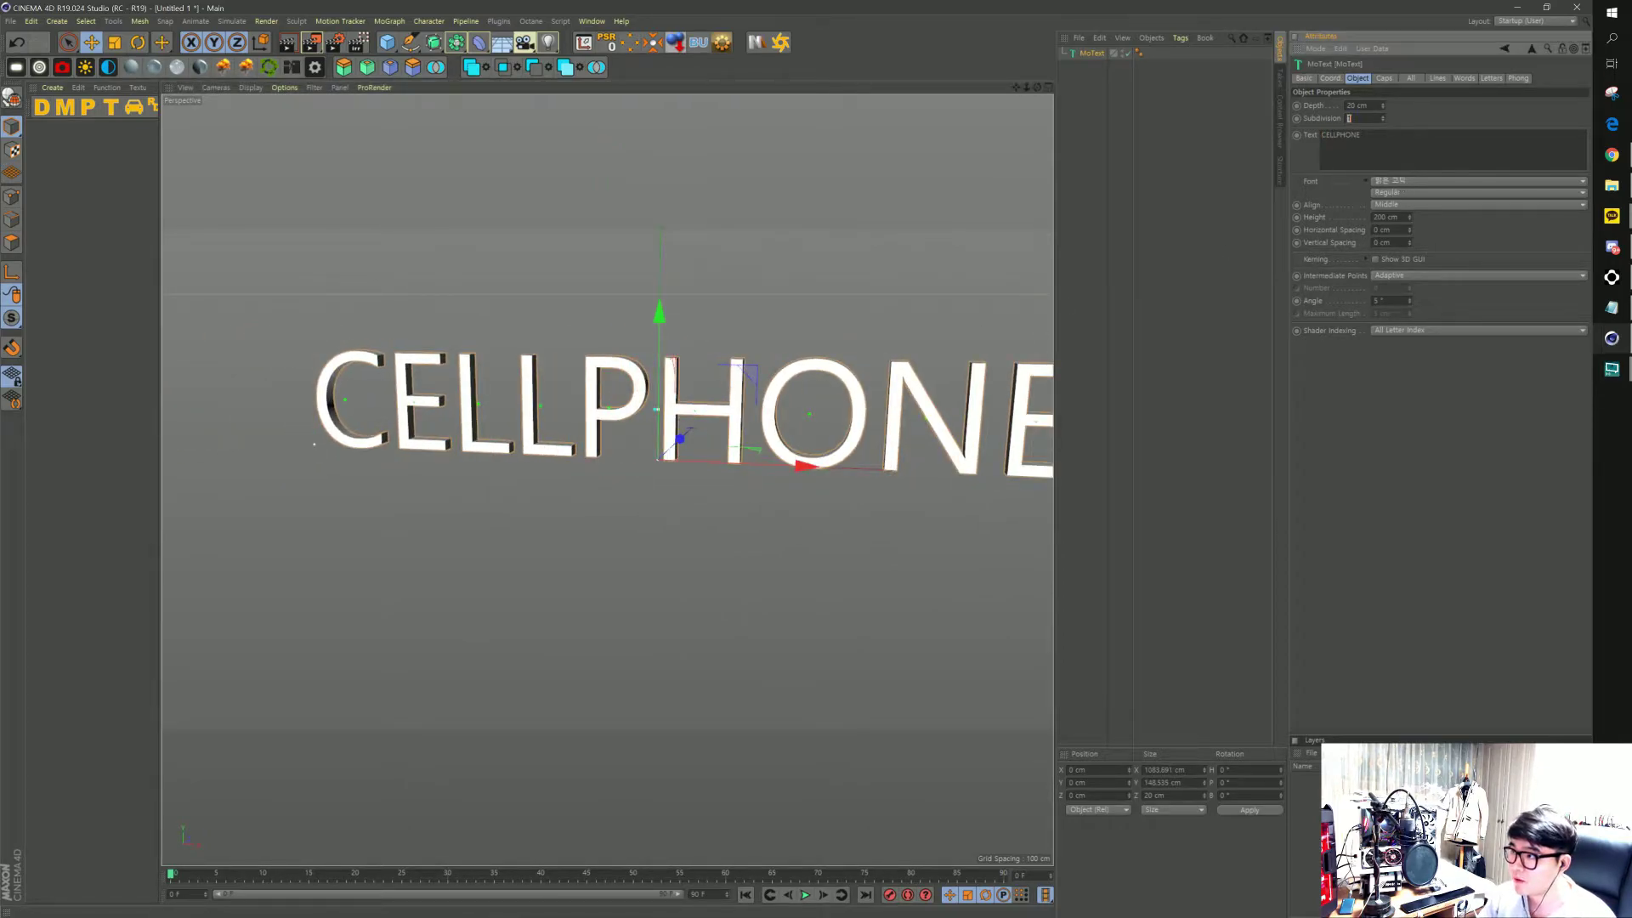
# Set the MoText font to Rockwell Extra Bold
pyautogui.click(1435, 188)
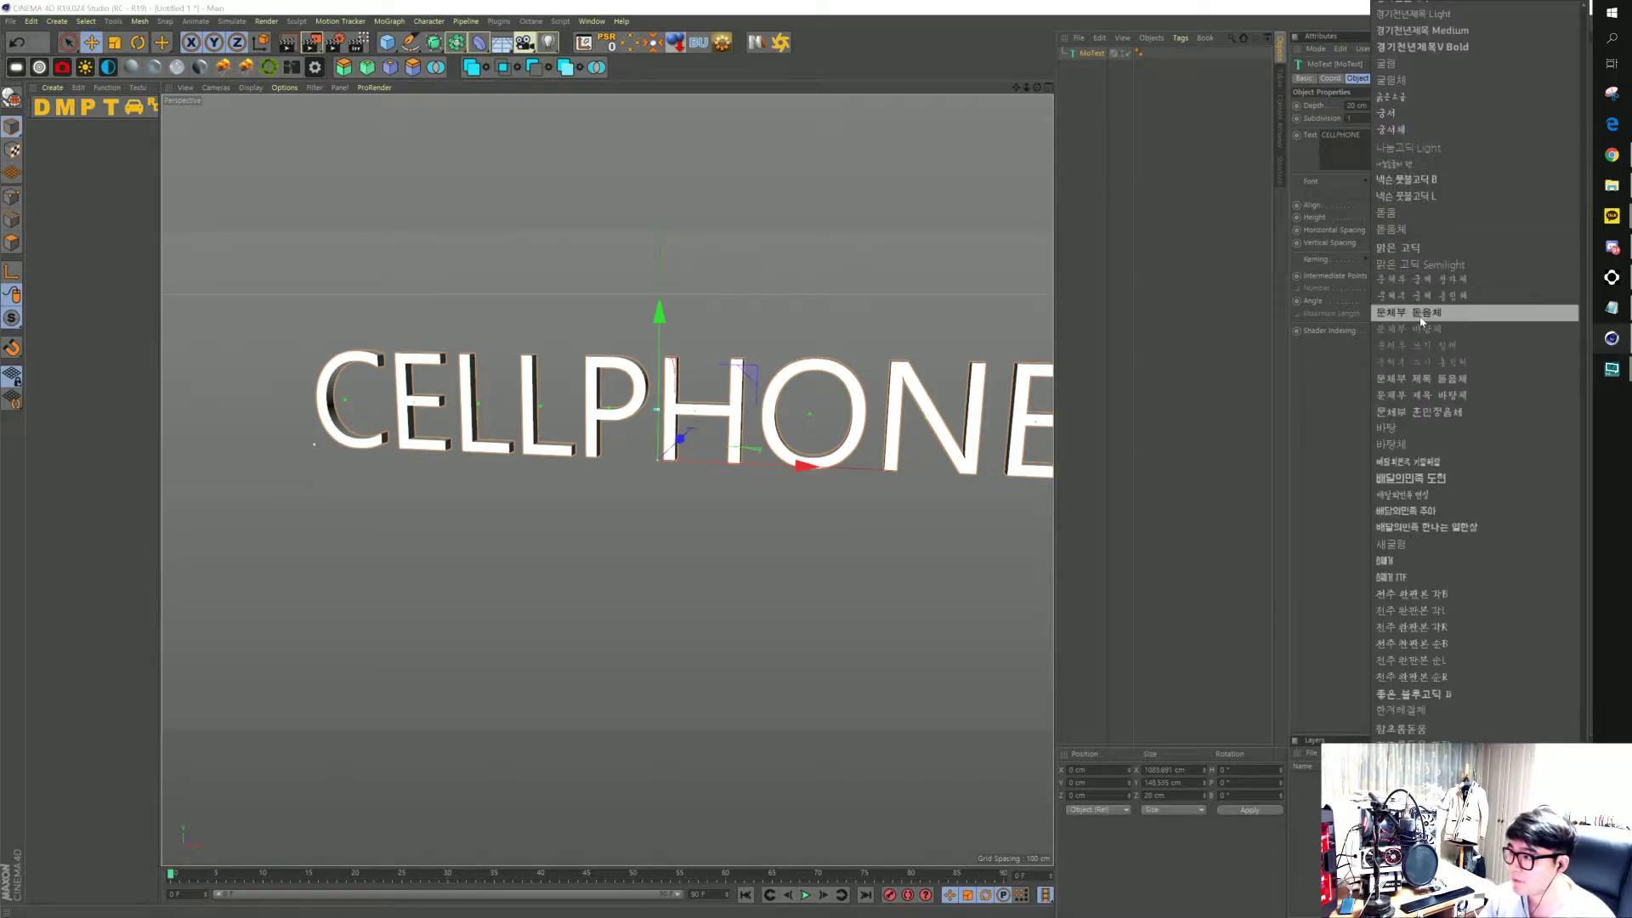
pyautogui.scroll(5, 1456, 478)
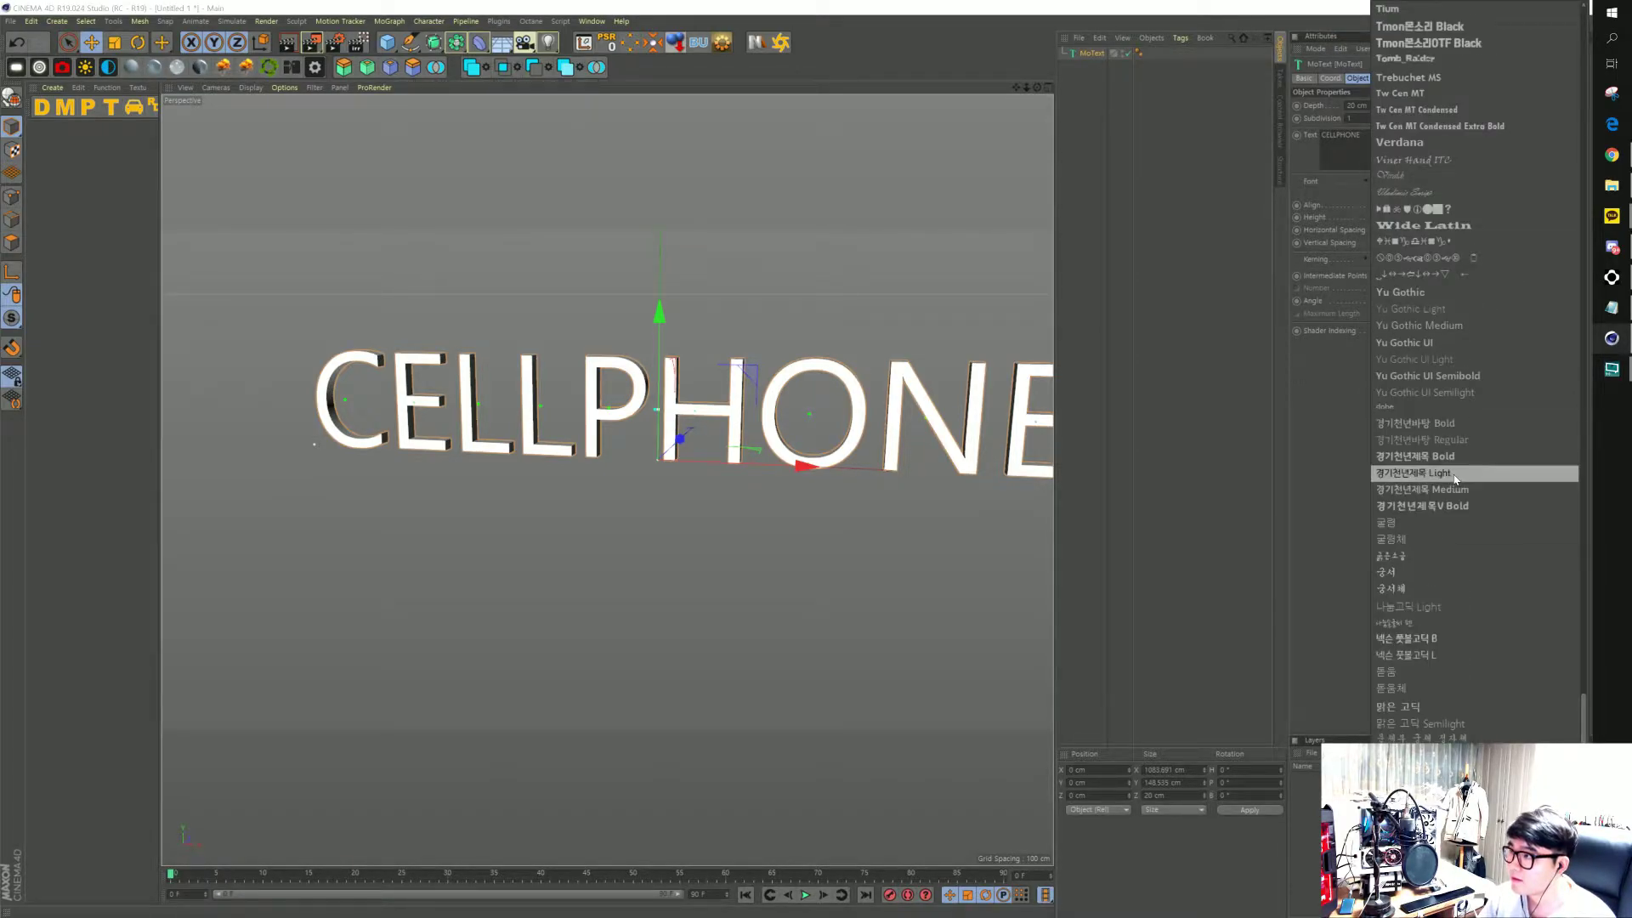
pyautogui.scroll(-2, 1455, 479)
pyautogui.scroll(-1, 1453, 475)
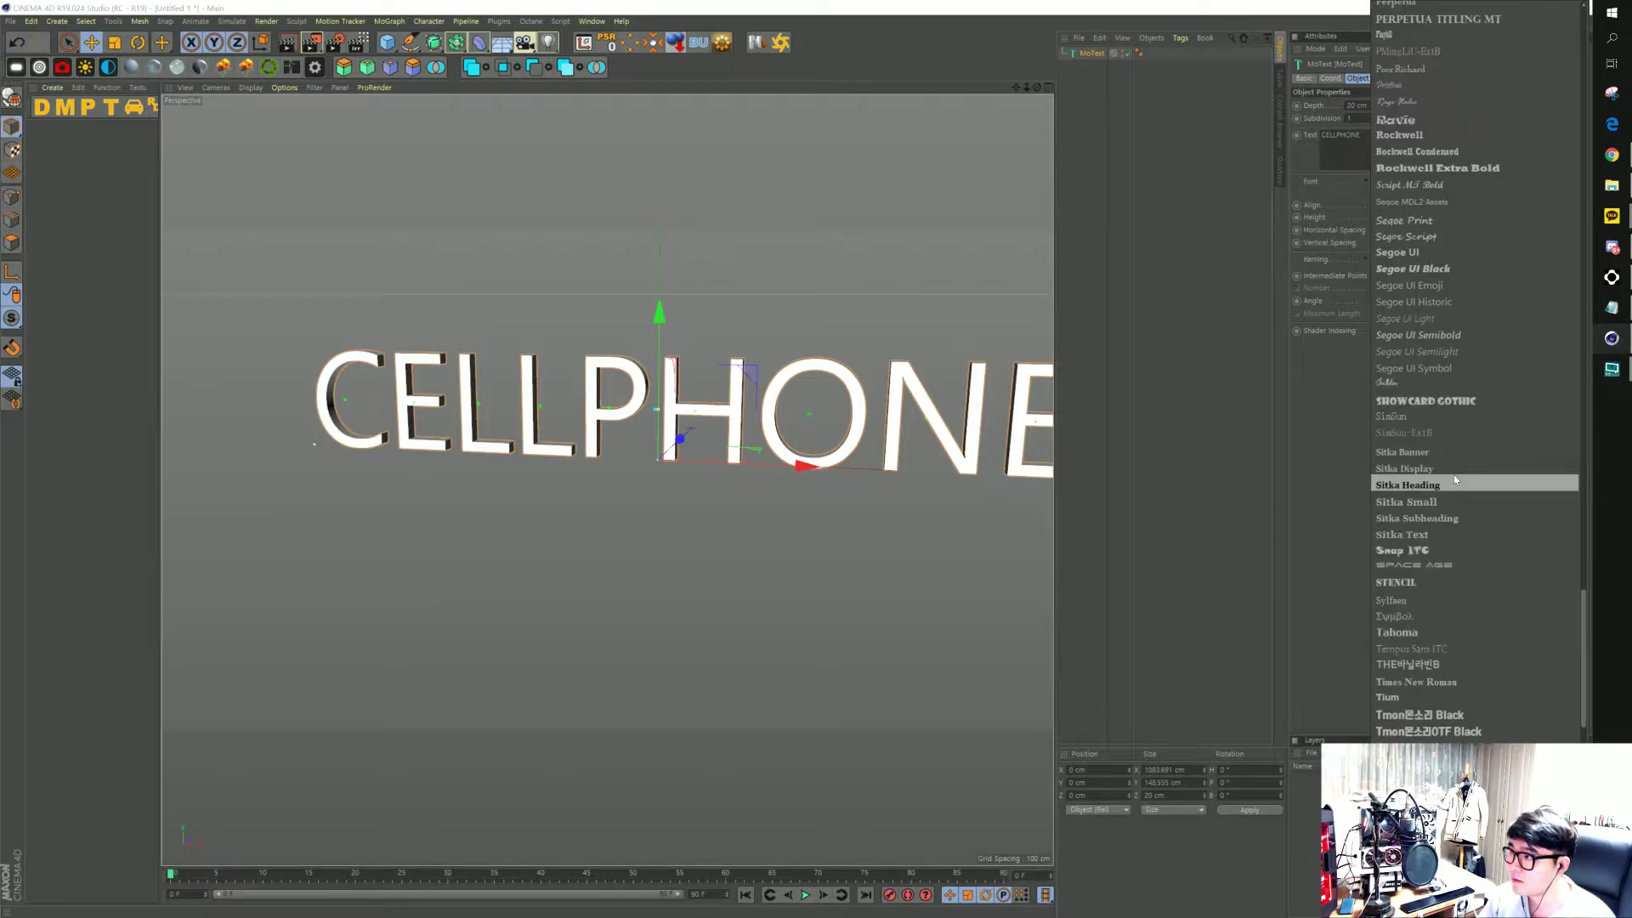
pyautogui.scroll(-1, 1453, 474)
pyautogui.scroll(4, 1450, 489)
pyautogui.scroll(5, 1447, 488)
pyautogui.scroll(5, 1448, 493)
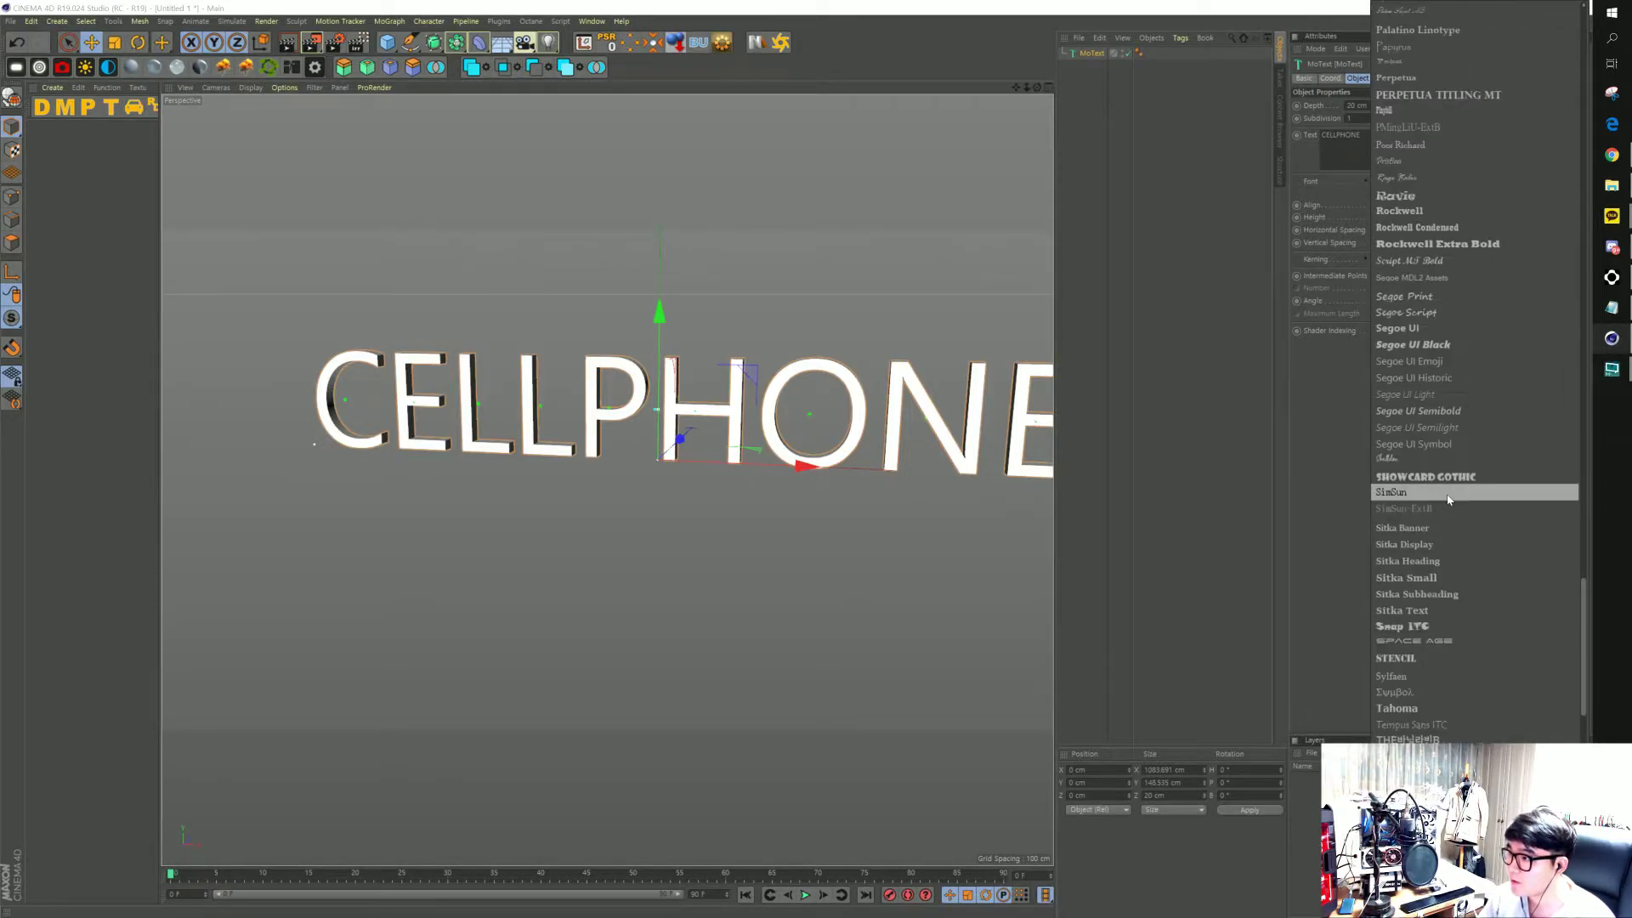
pyautogui.scroll(4, 1449, 500)
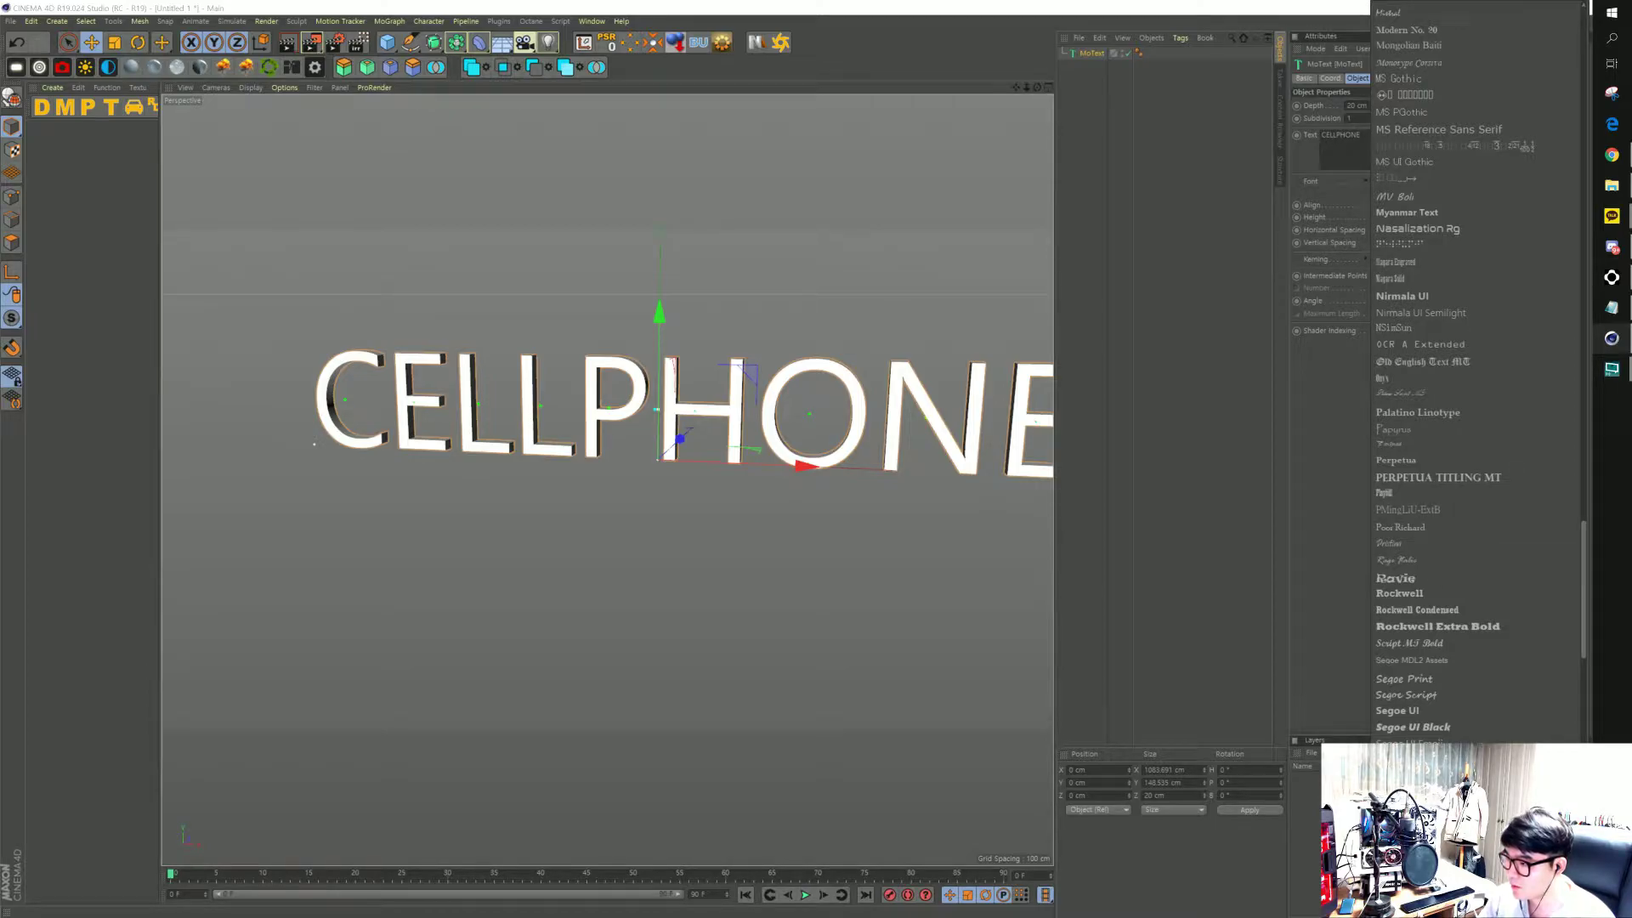
pyautogui.click(1483, 629)
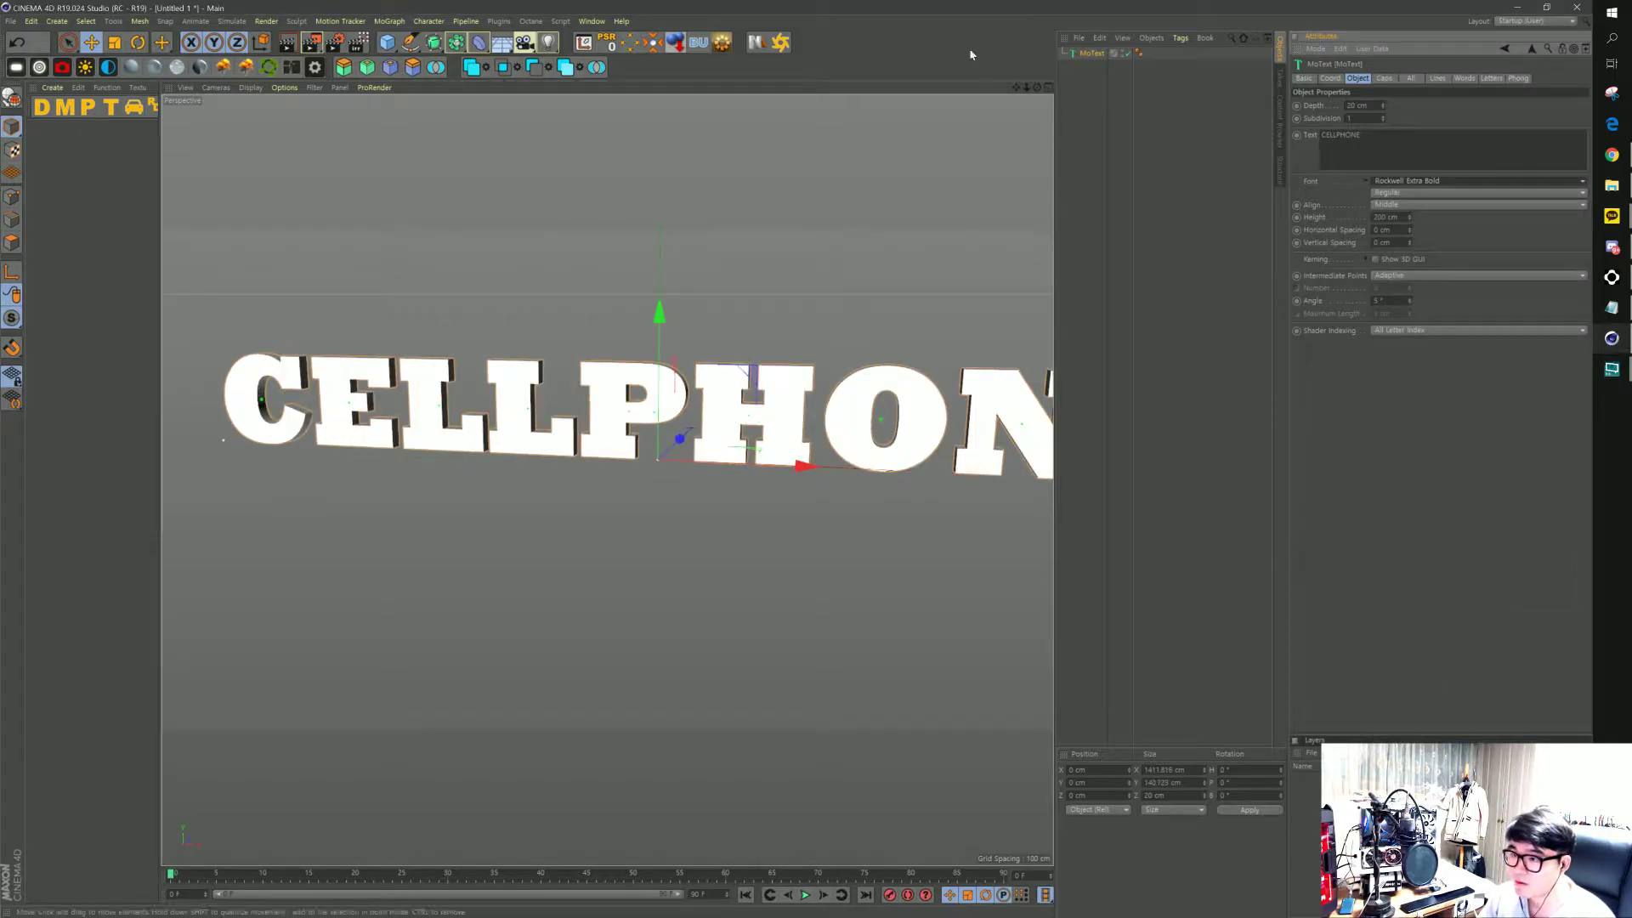
# Set the text depth to 100 cm and switch the viewport to Gouraud Shading (Lines)
pyautogui.moveTo(871, 204)
pyautogui.keyDown('alt'); pyautogui.mouseDown()
pyautogui.moveTo(922, 353)
pyautogui.moveTo(774, 406)
pyautogui.mouseUp(); pyautogui.keyUp('alt')
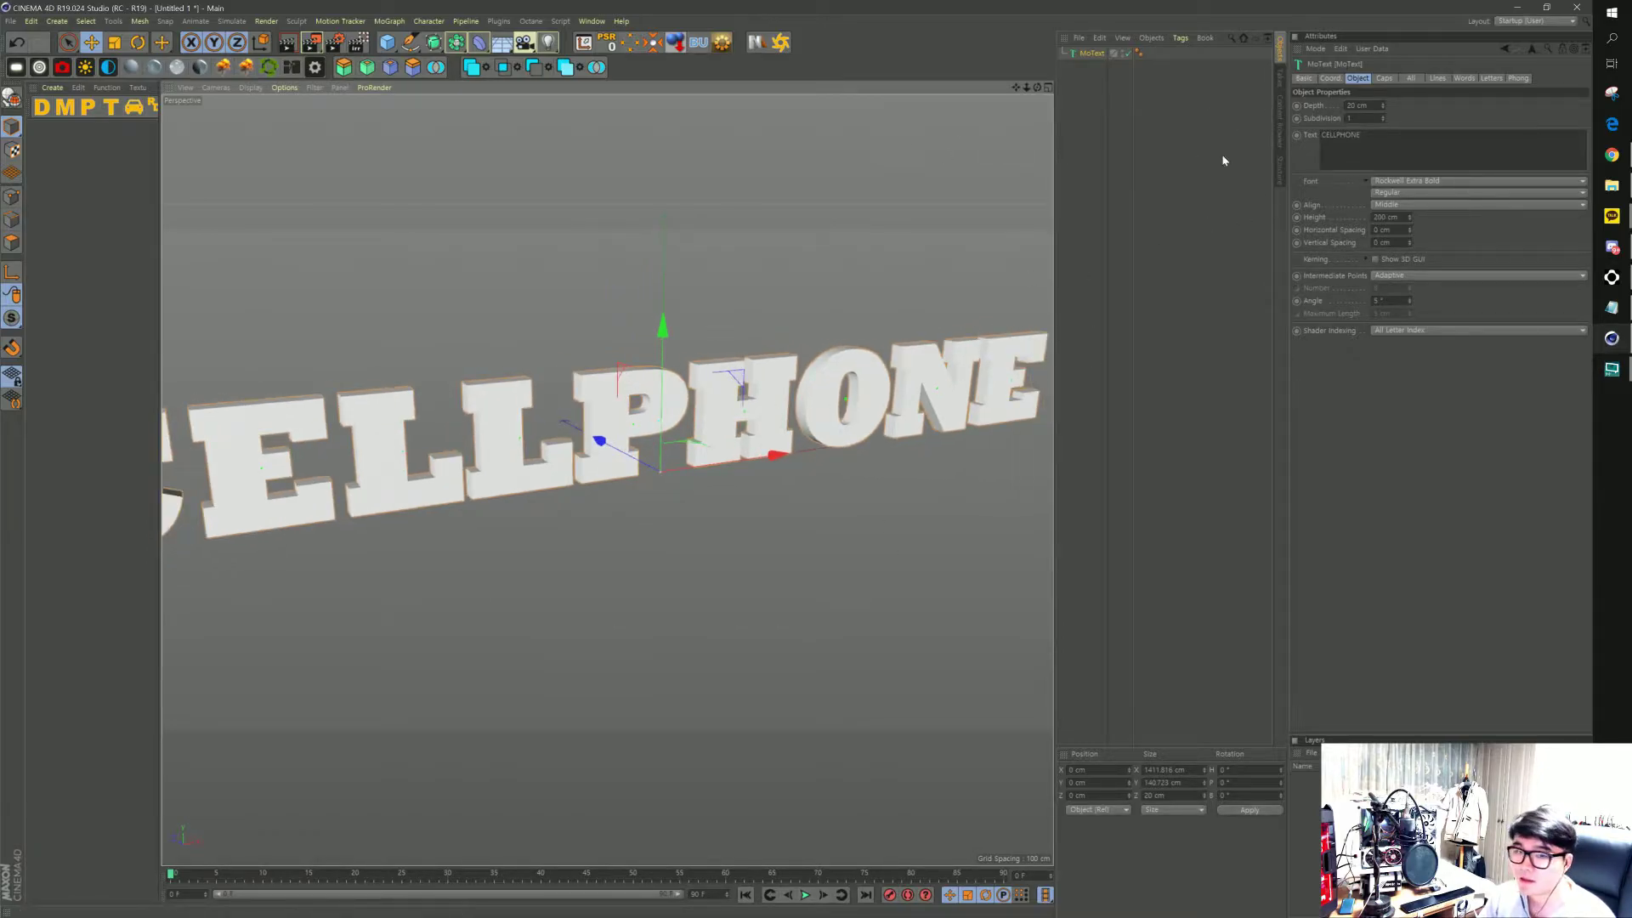
pyautogui.click(1365, 106)
pyautogui.write('100')
pyautogui.press('Return')
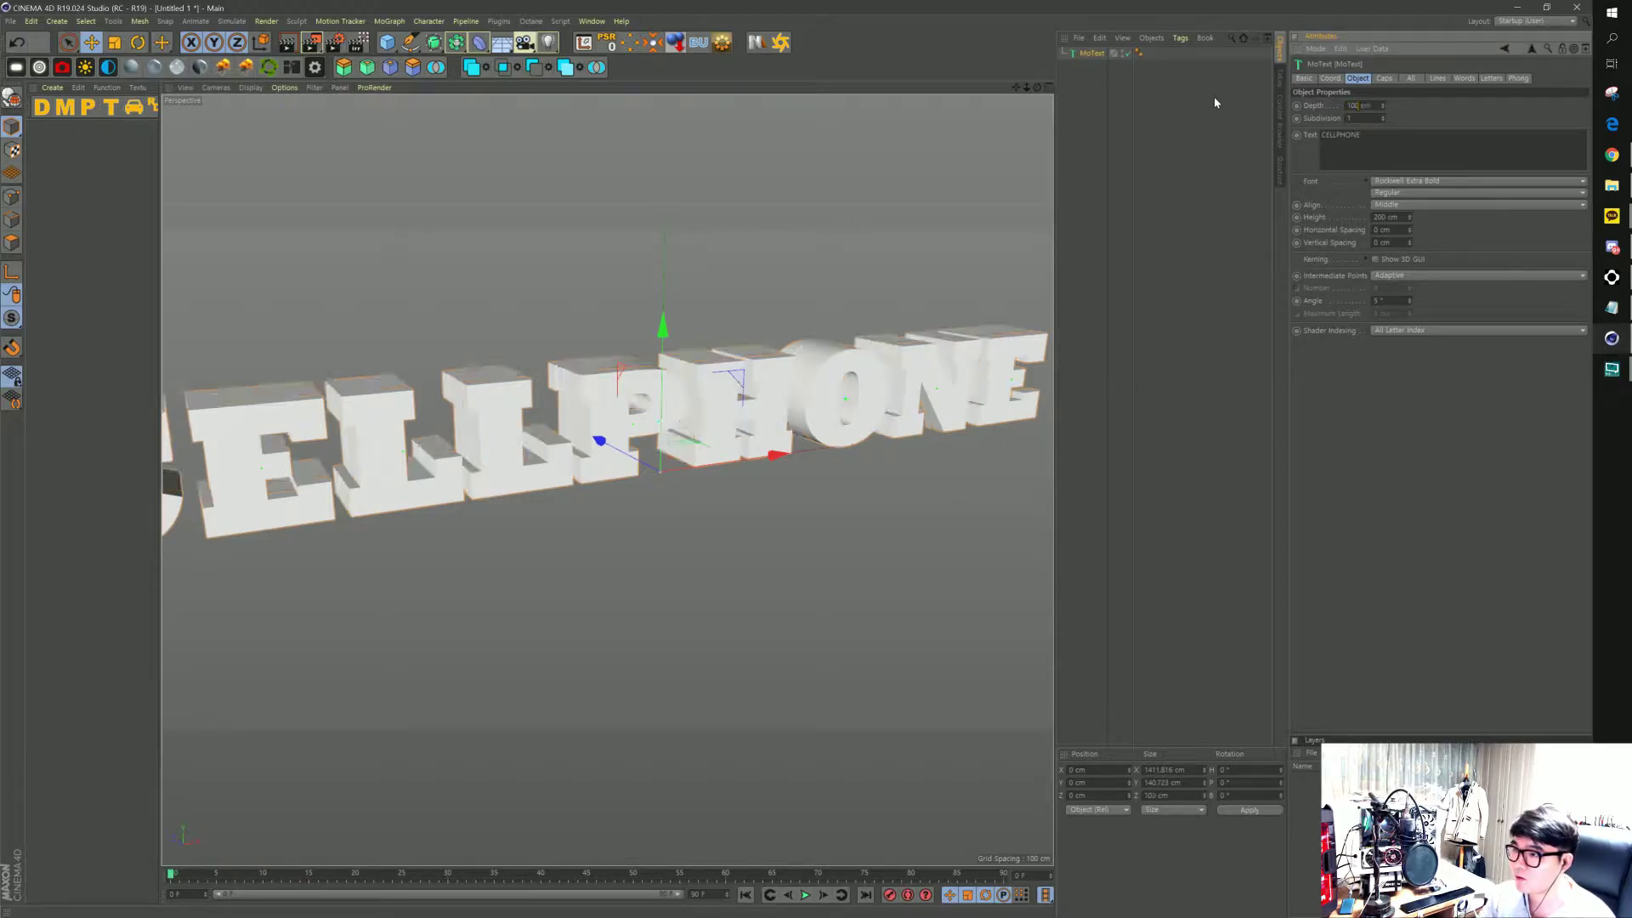
pyautogui.click(251, 87)
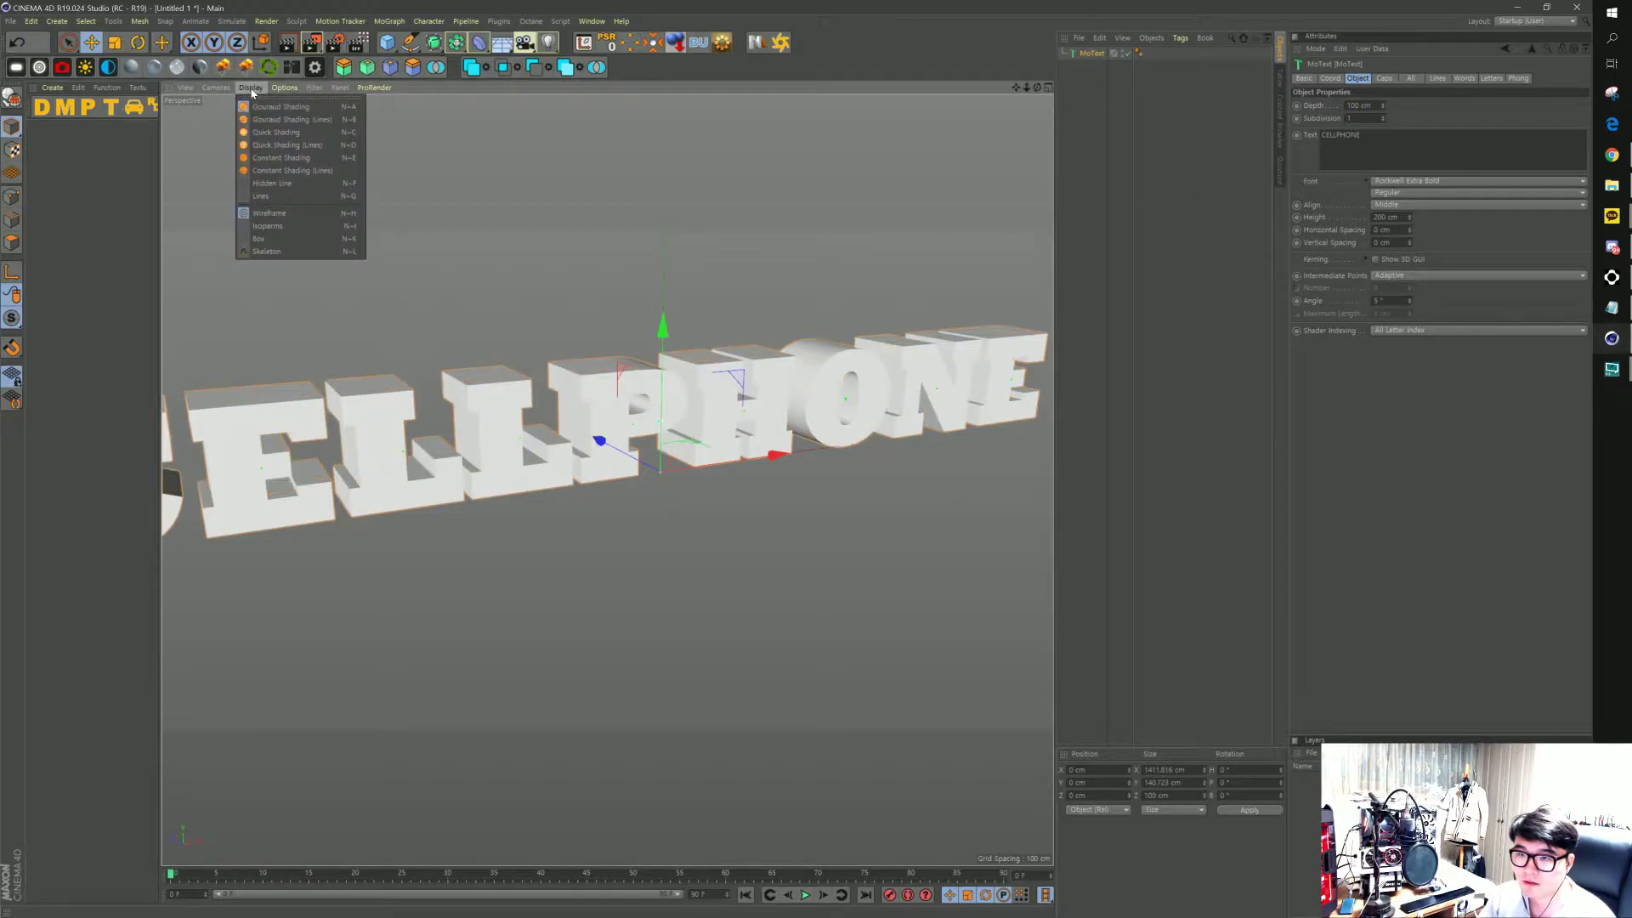
pyautogui.click(297, 124)
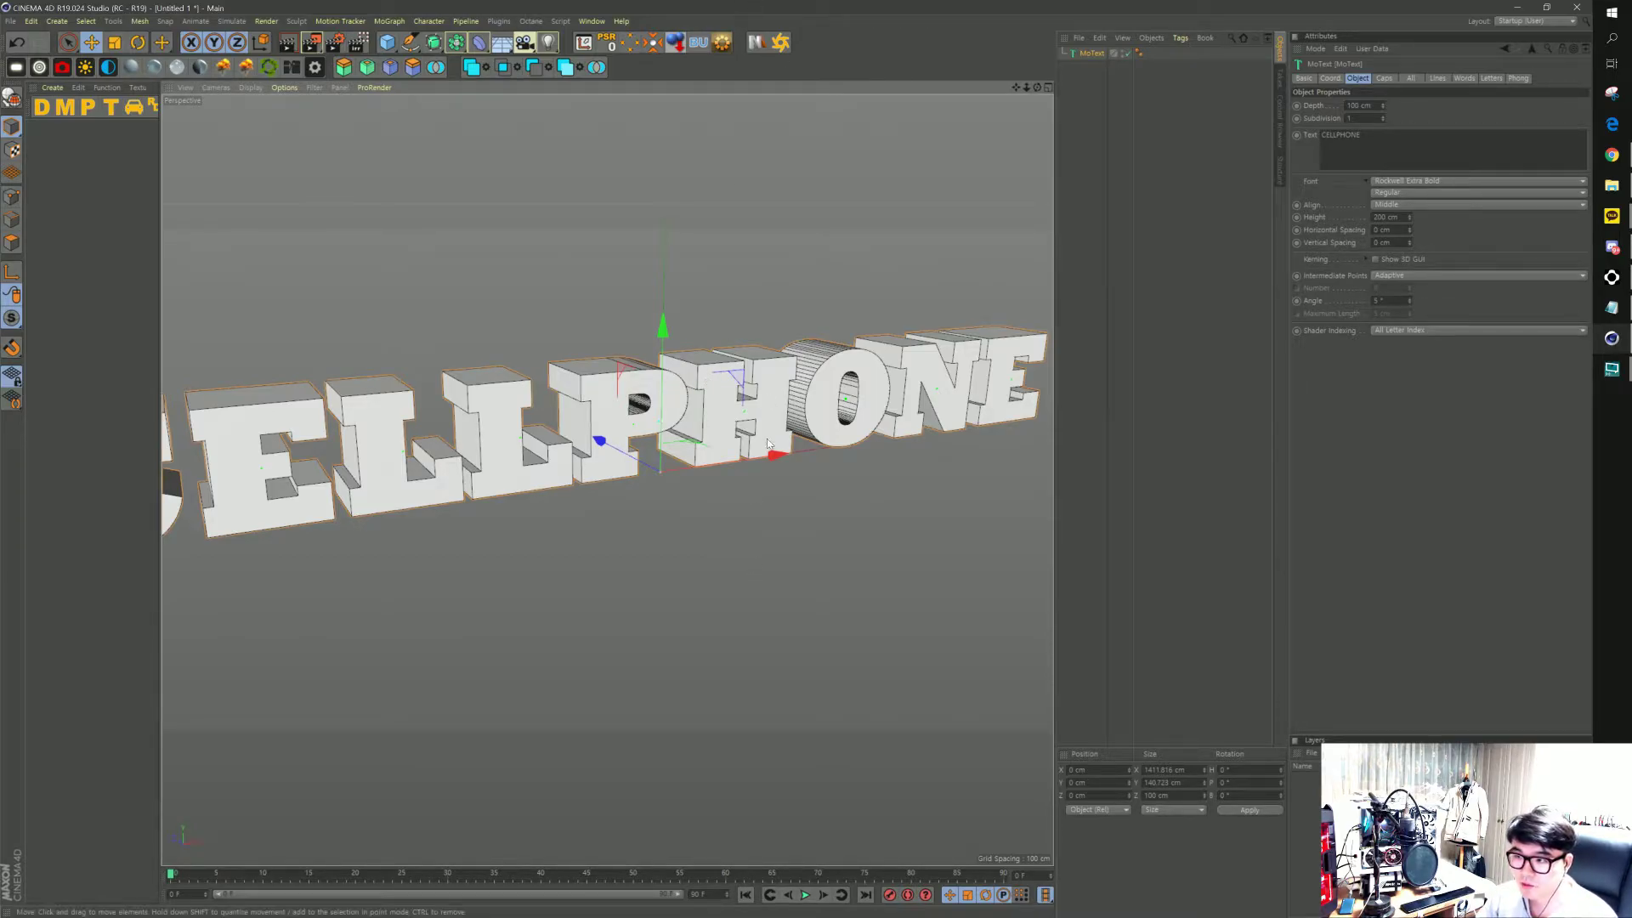
# Orbit around the text and test Horizontal Spacing, returning it to 0 cm
pyautogui.moveTo(612, 364)
pyautogui.keyDown('alt'); pyautogui.mouseDown()
pyautogui.moveTo(534, 432)
pyautogui.moveTo(667, 545)
pyautogui.moveTo(624, 442)
pyautogui.mouseUp(); pyautogui.keyUp('alt')
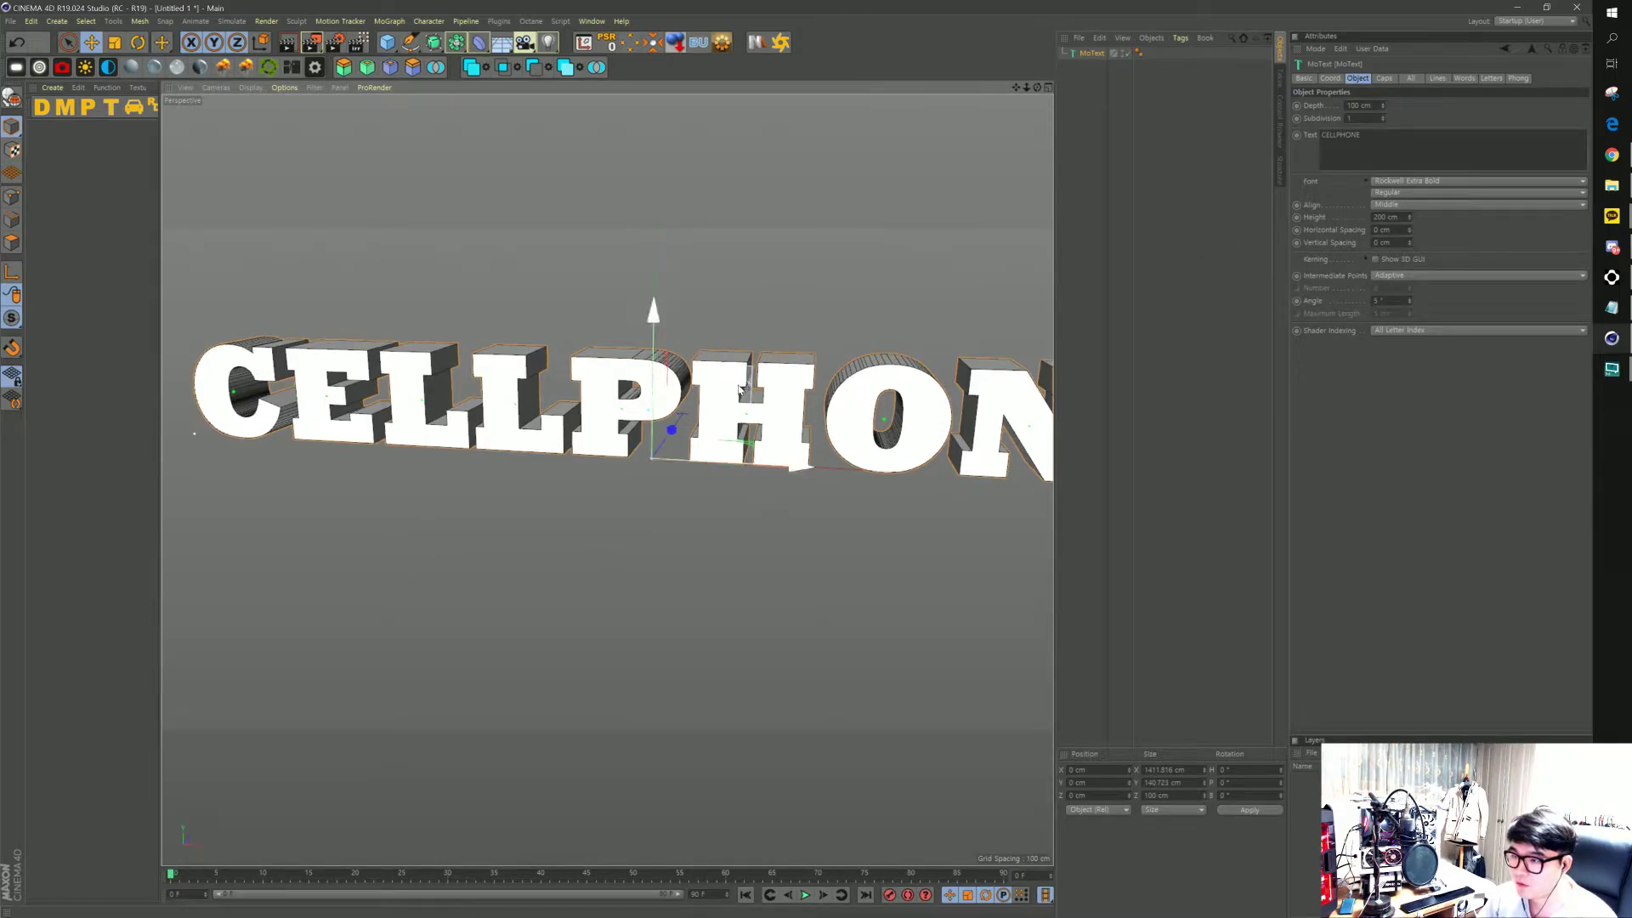
pyautogui.scroll(2, 693, 393)
pyautogui.keyDown('alt'); pyautogui.moveTo(693, 393); pyautogui.dragTo(705, 401); pyautogui.keyUp('alt')
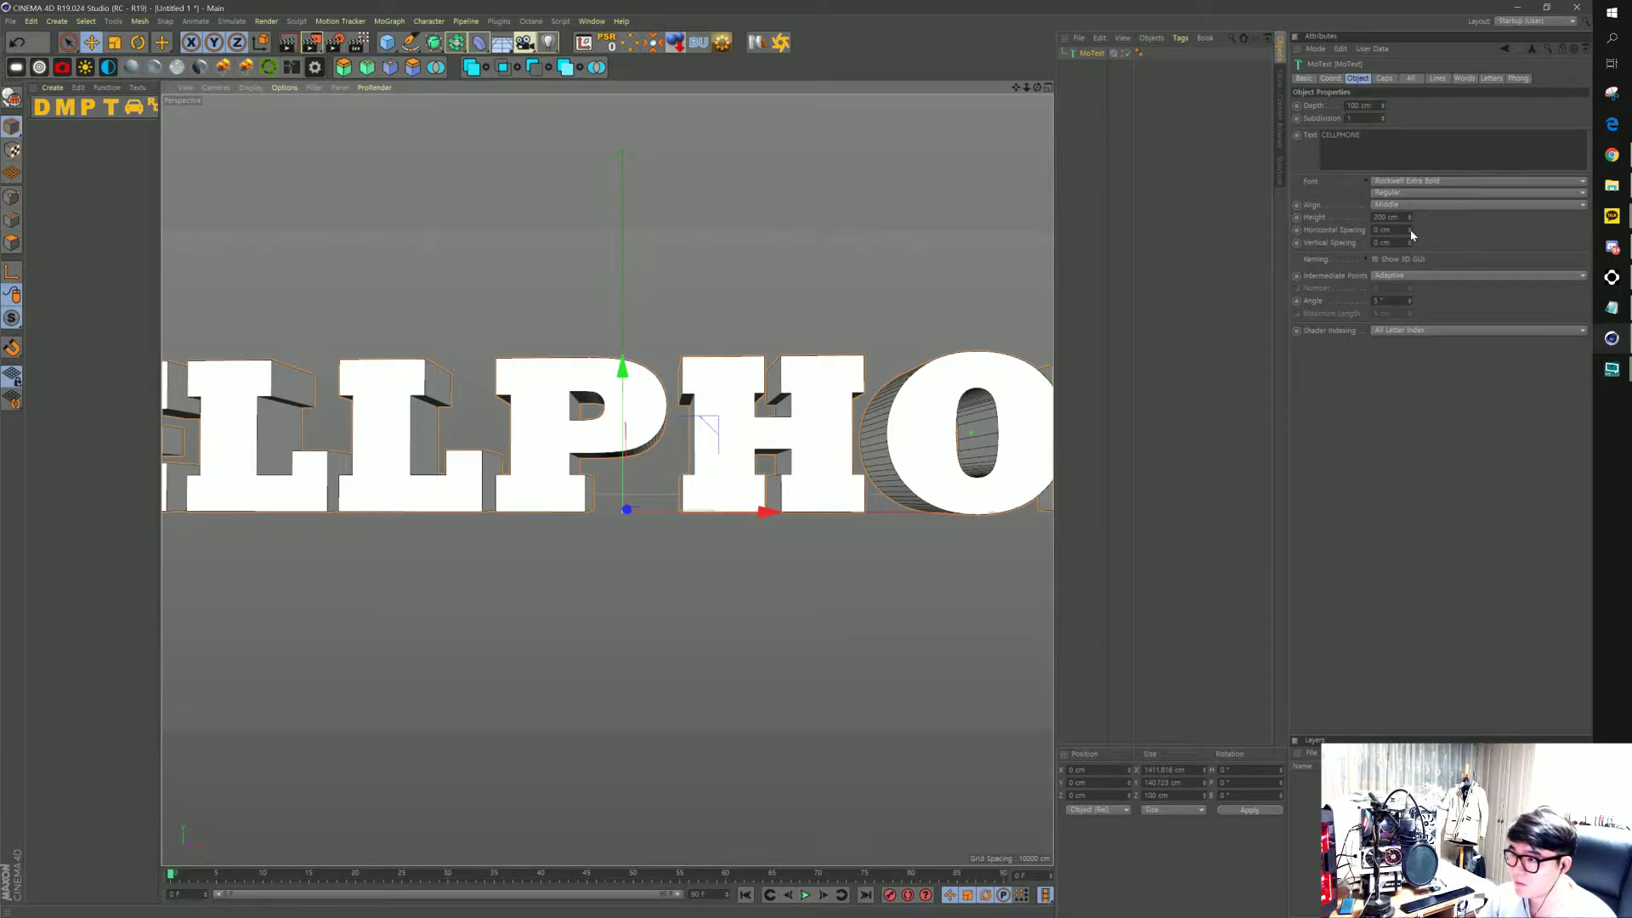
pyautogui.moveTo(1411, 234); pyautogui.dragTo(1413, 238)
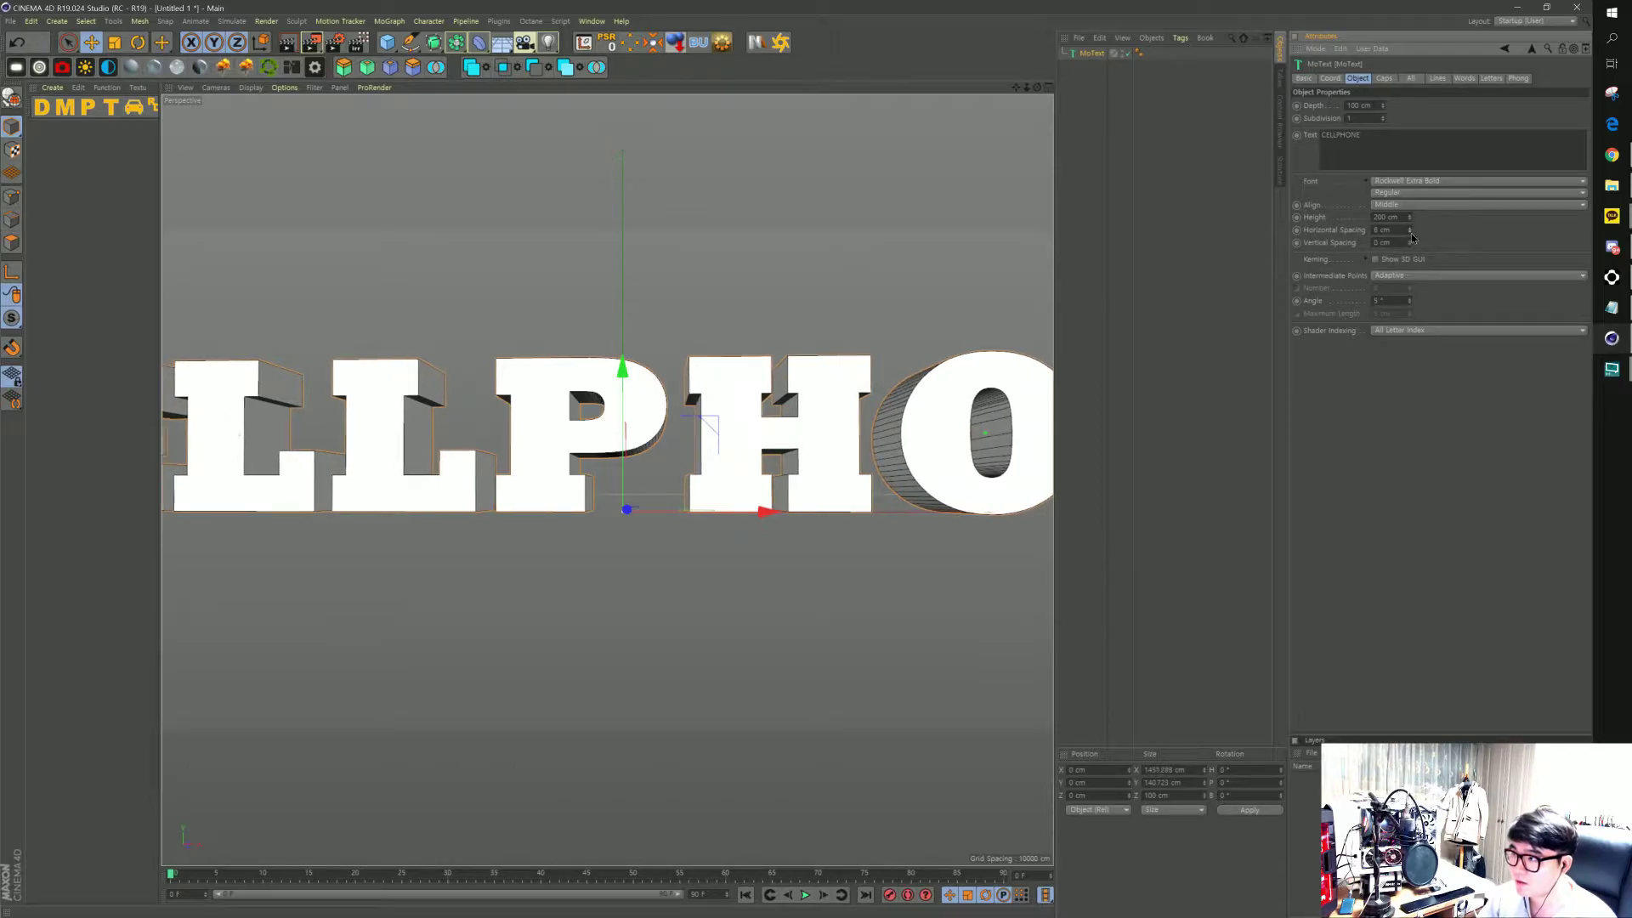
pyautogui.moveTo(1413, 238); pyautogui.dragTo(1316, 228)
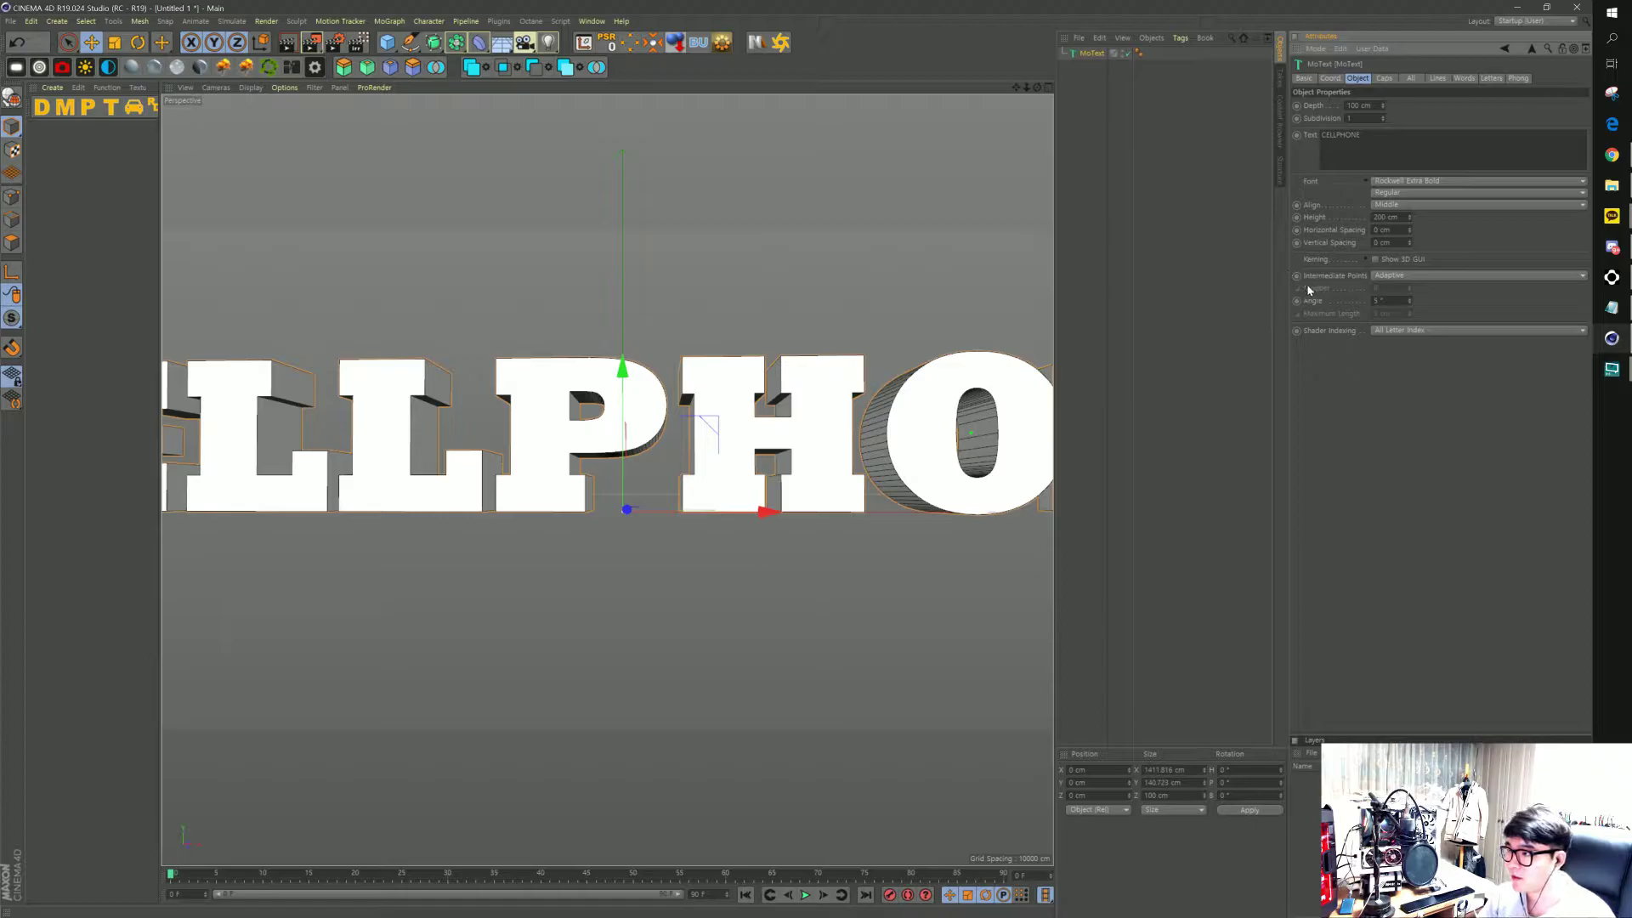
# Set Intermediate Points to Subdivided, leaving Shader Indexing at All Letter Index
pyautogui.click(1375, 278)
pyautogui.click(1412, 340)
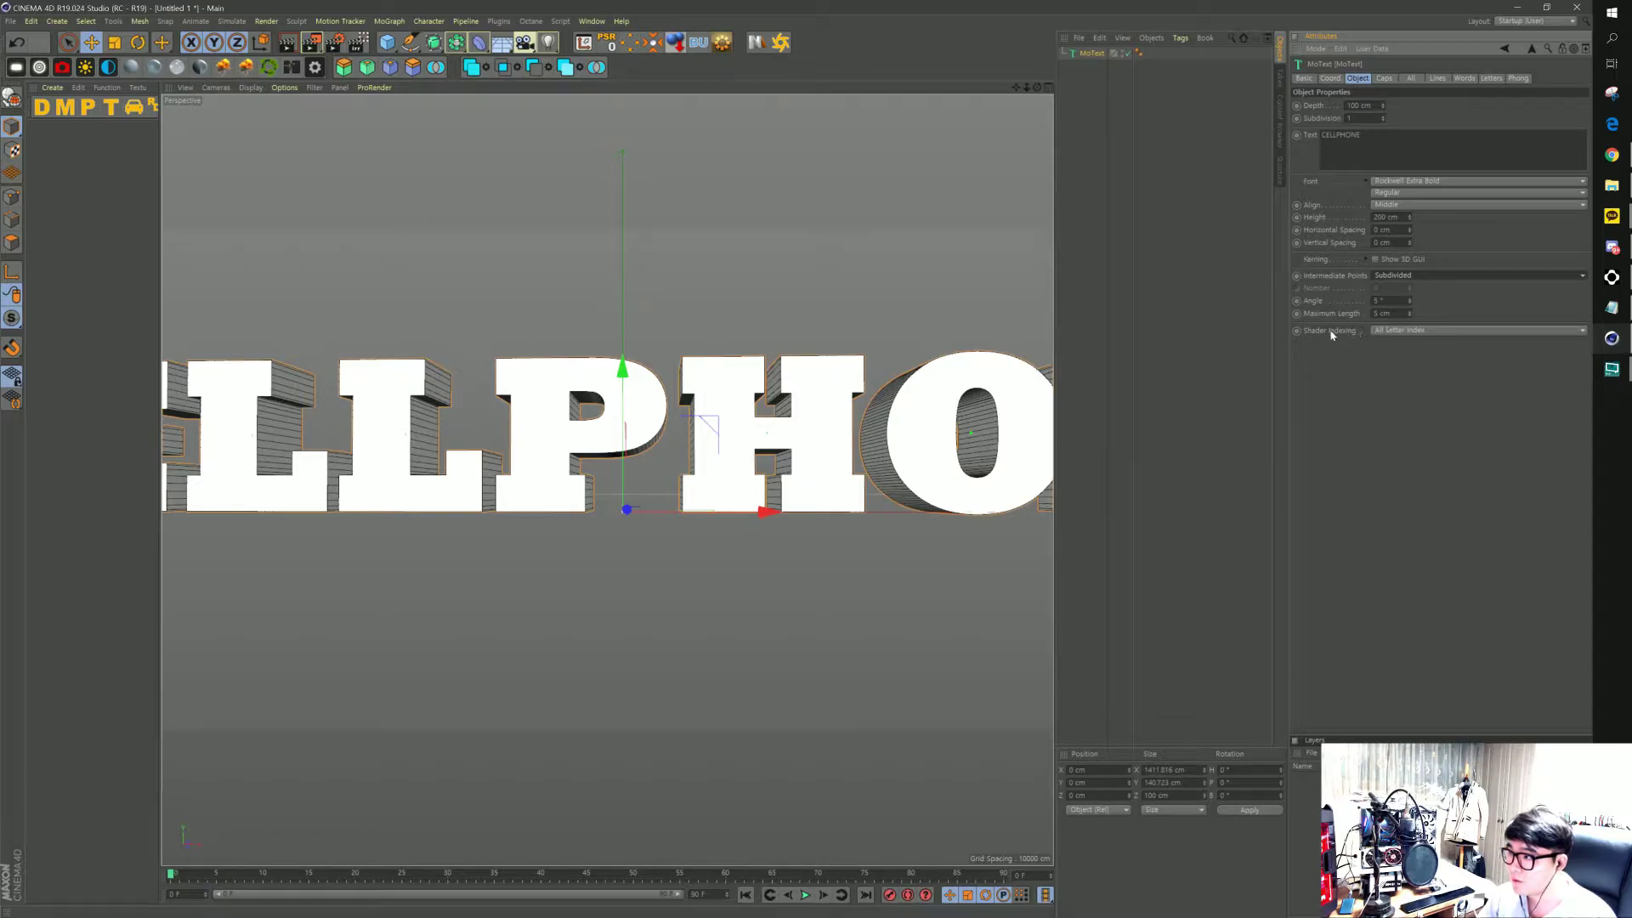
pyautogui.click(1382, 331)
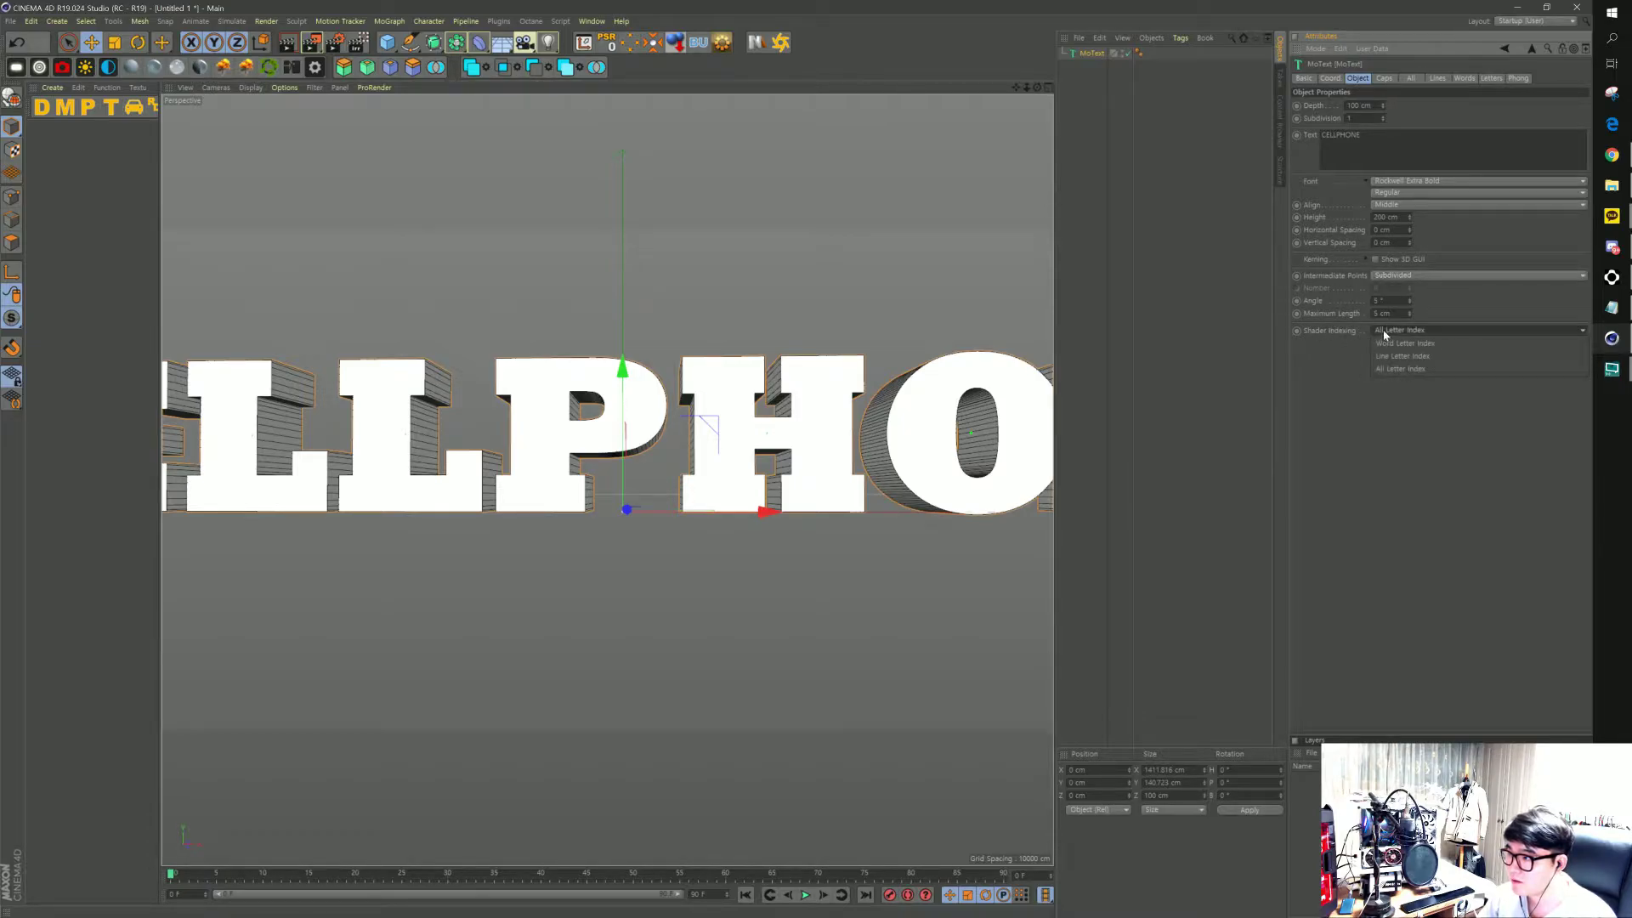
pyautogui.click(1387, 334)
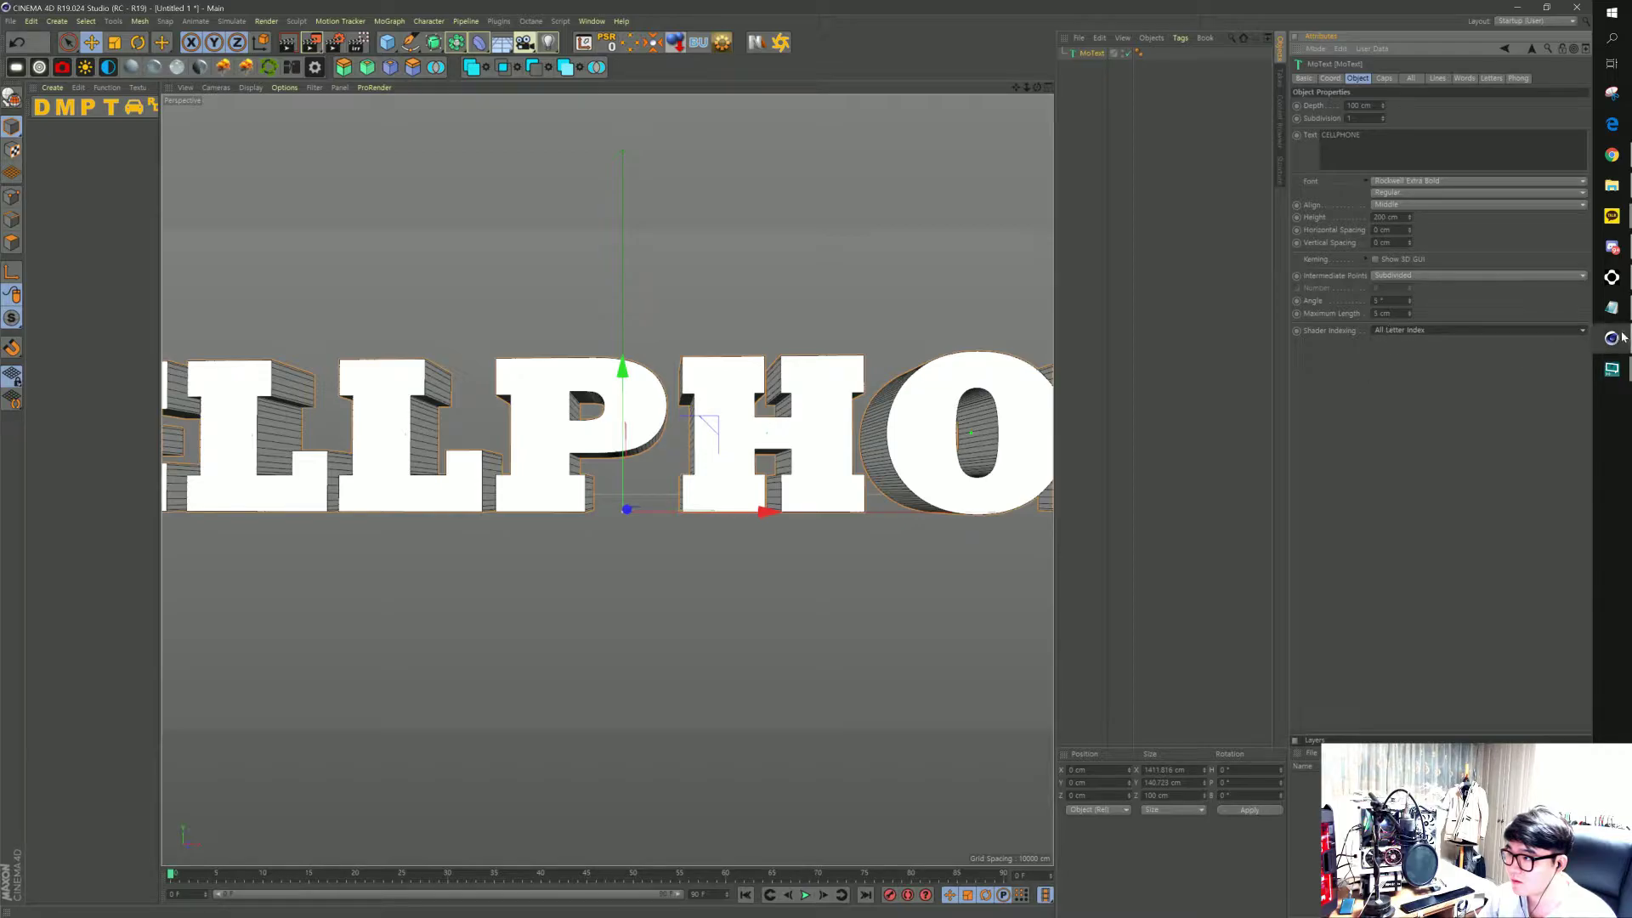
pyautogui.click(1618, 307)
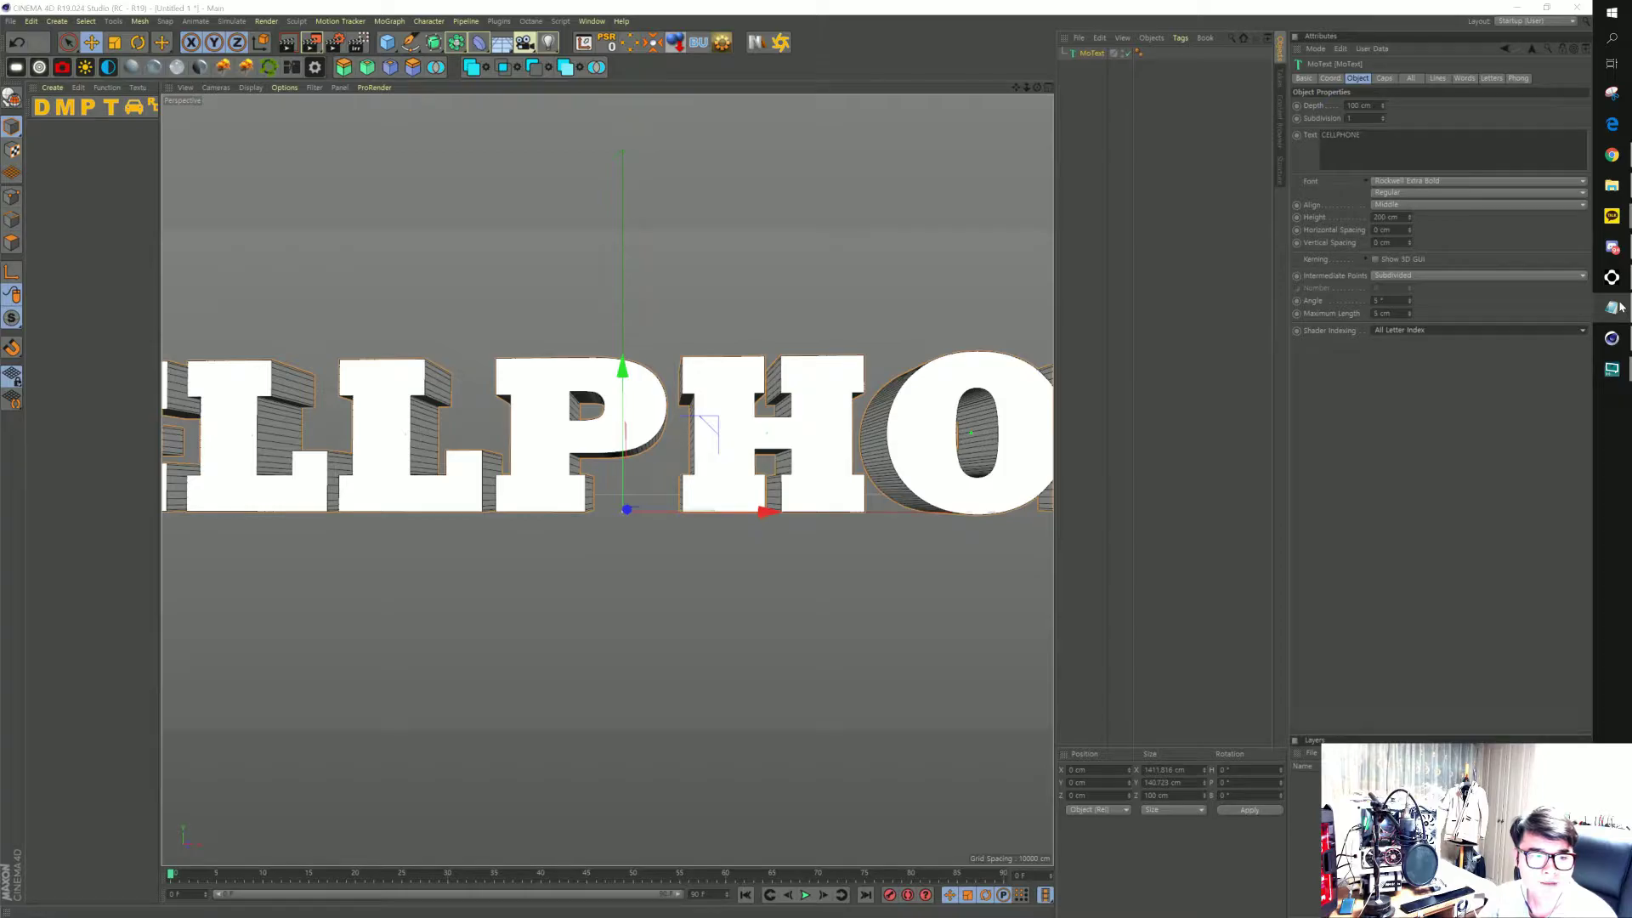
pyautogui.click(1425, 315)
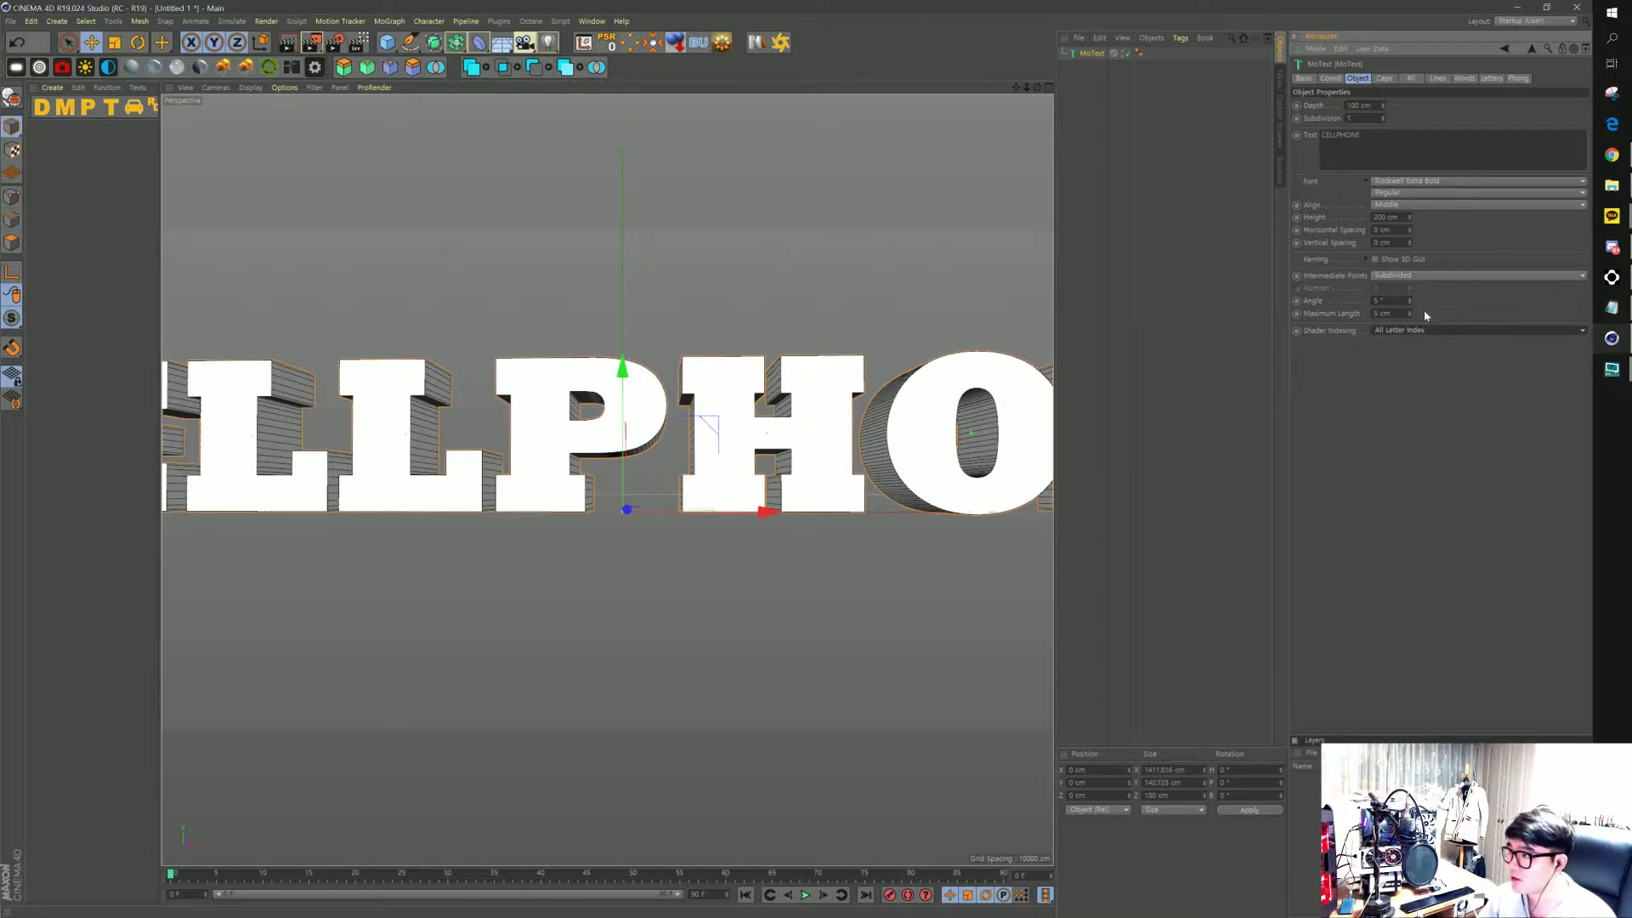
# Set Start and End caps to Fillet Cap with 5 fillet steps
pyautogui.click(1384, 79)
pyautogui.click(1431, 107)
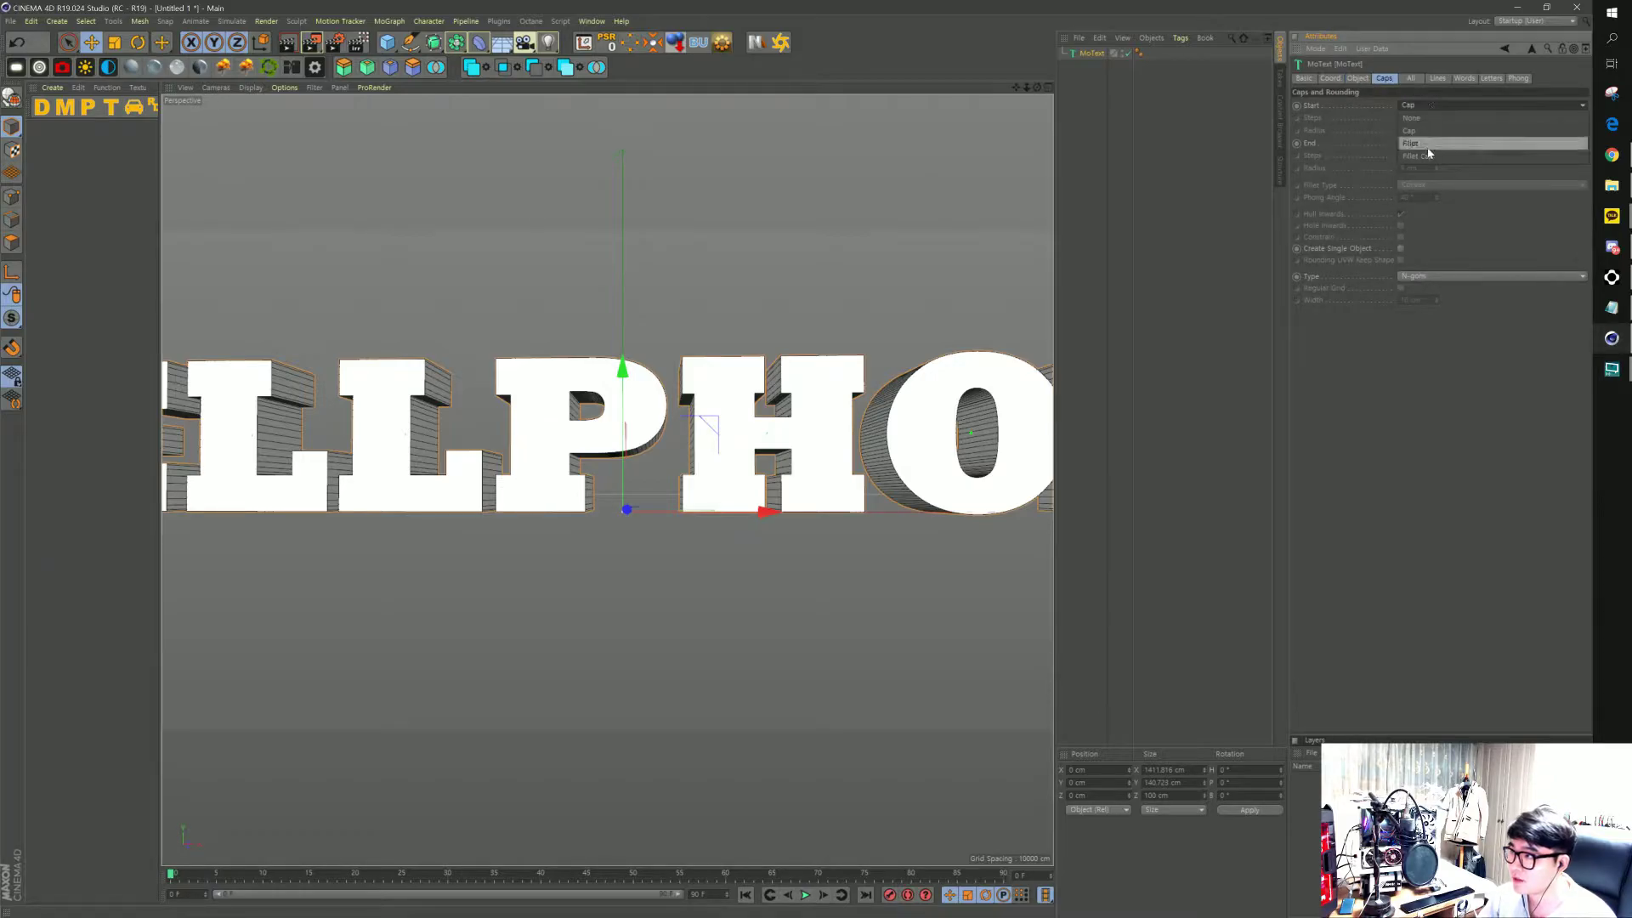
pyautogui.click(1432, 157)
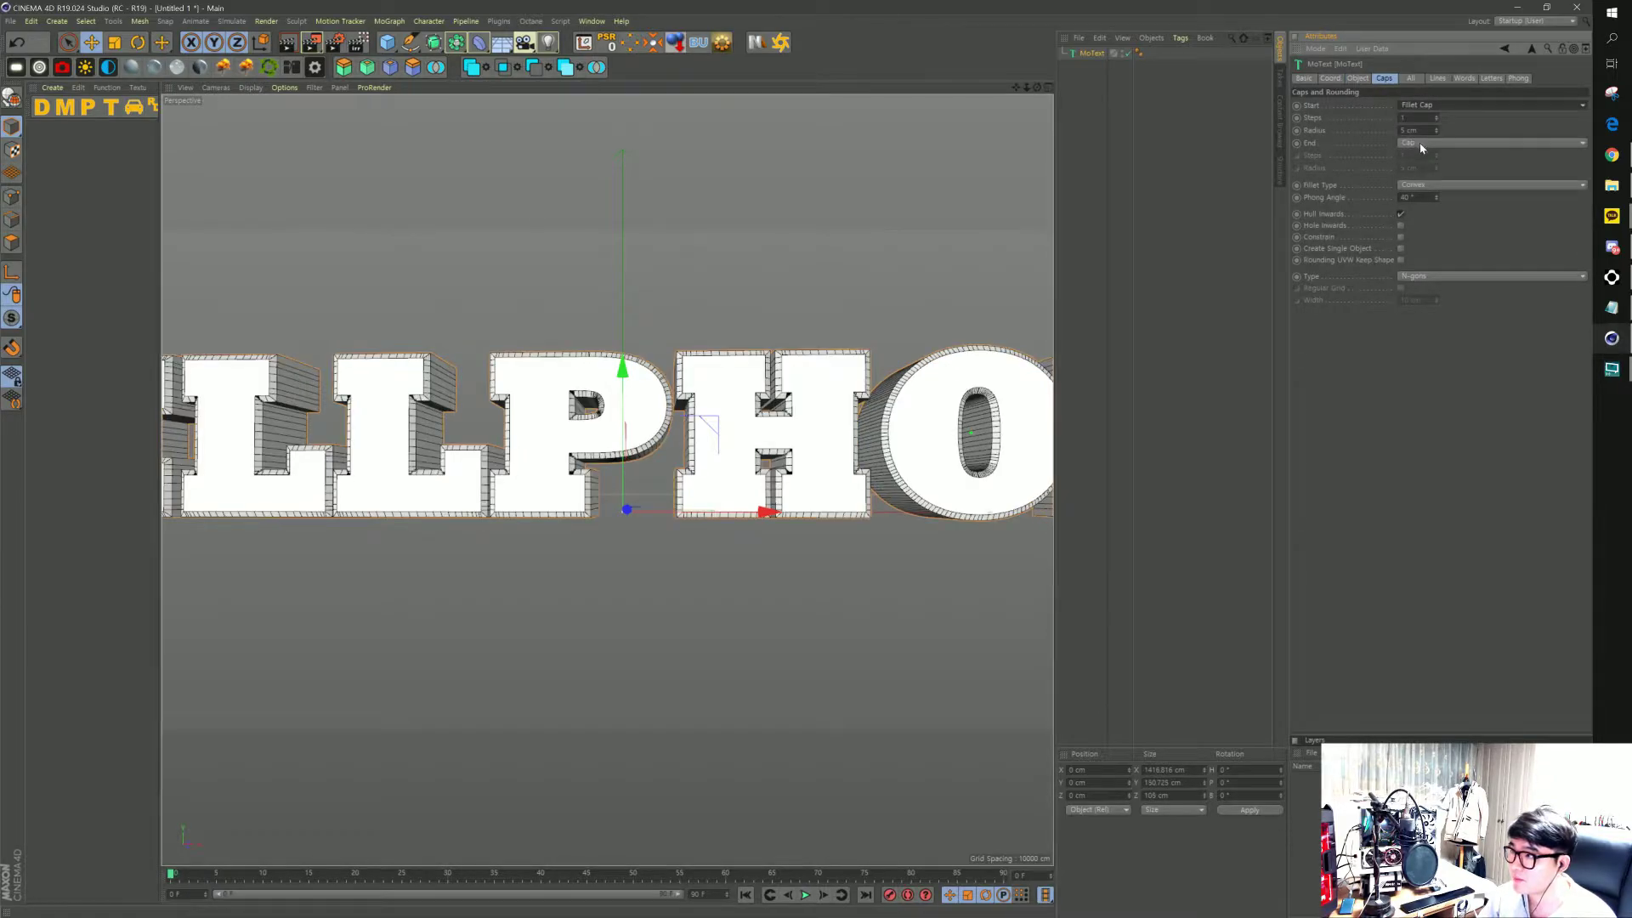
pyautogui.click(1421, 144)
pyautogui.click(1427, 194)
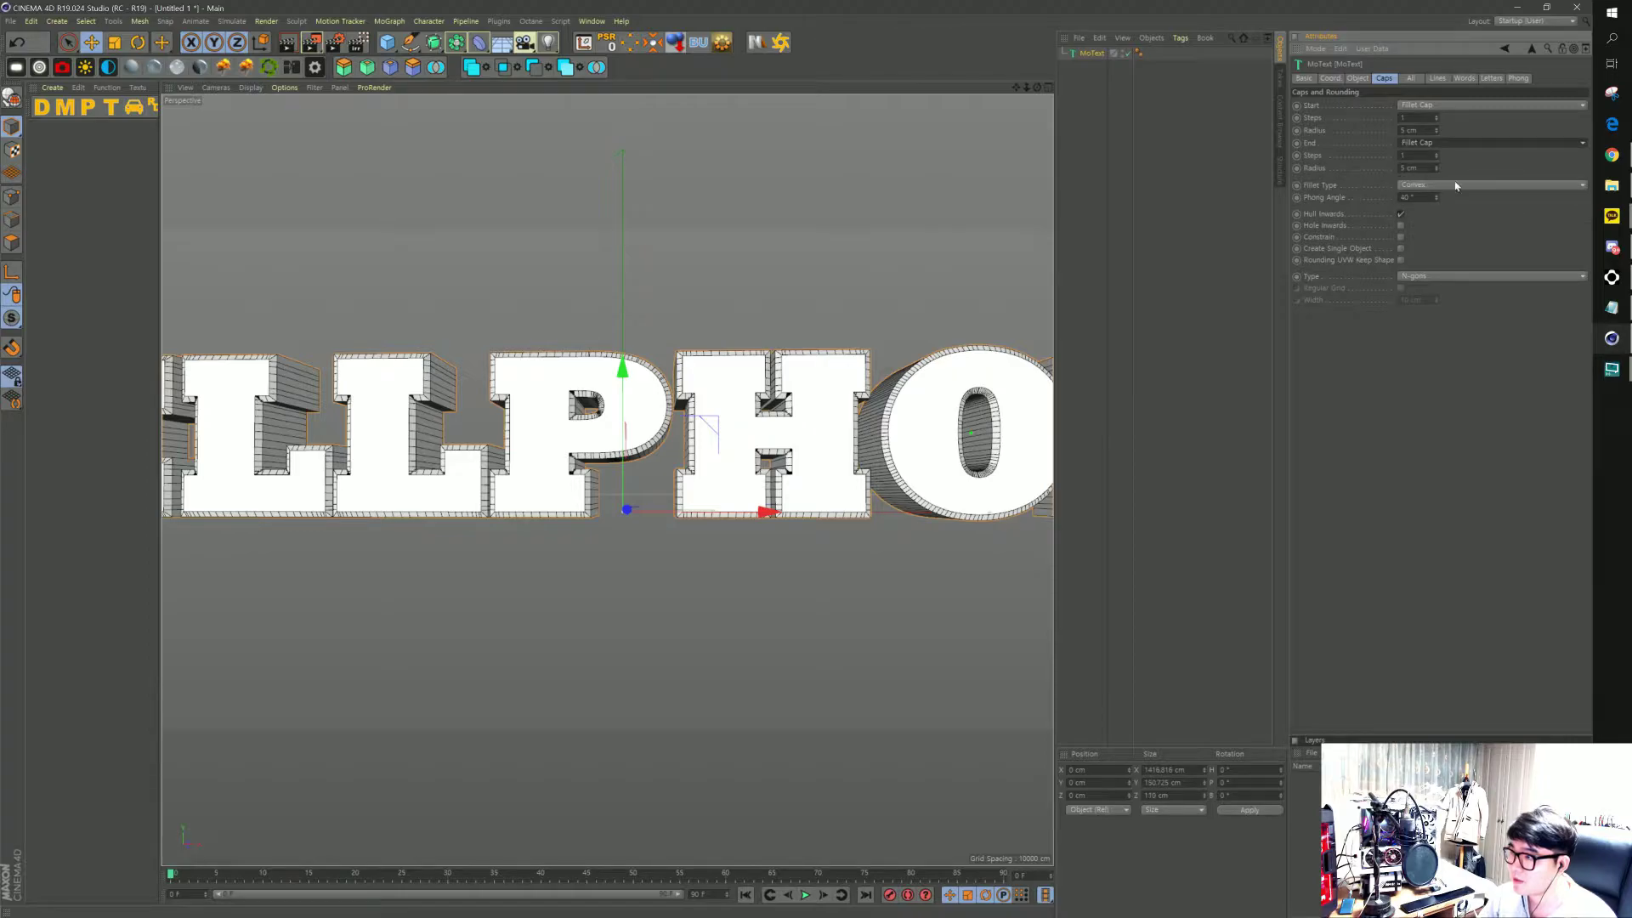
pyautogui.click(1416, 117)
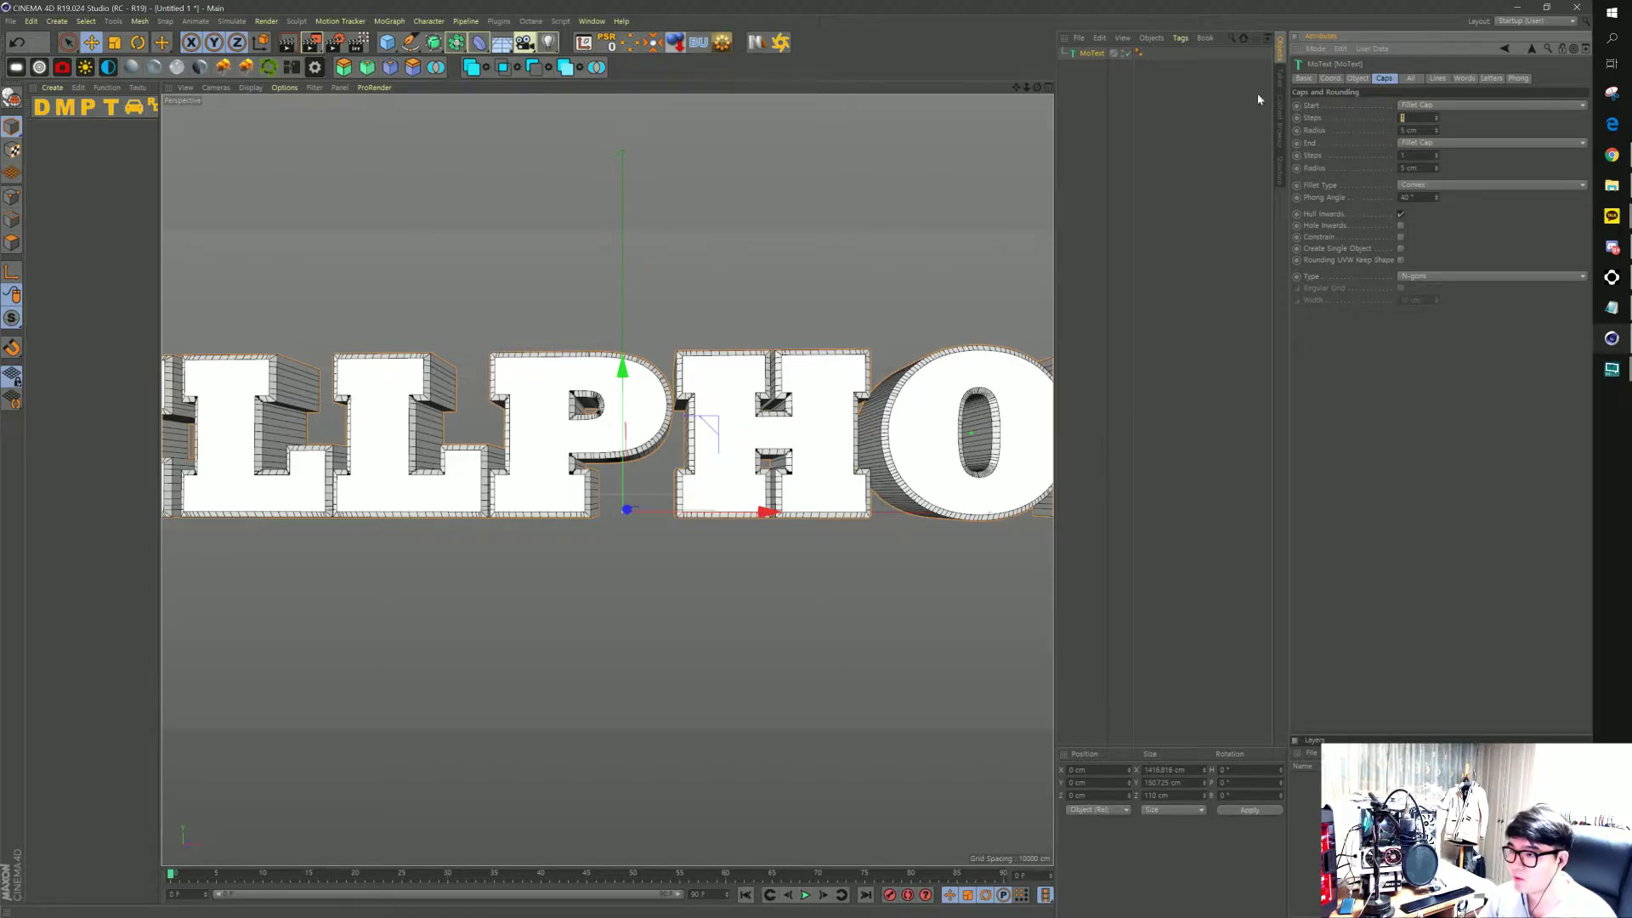
pyautogui.write('5')
pyautogui.press('Return')
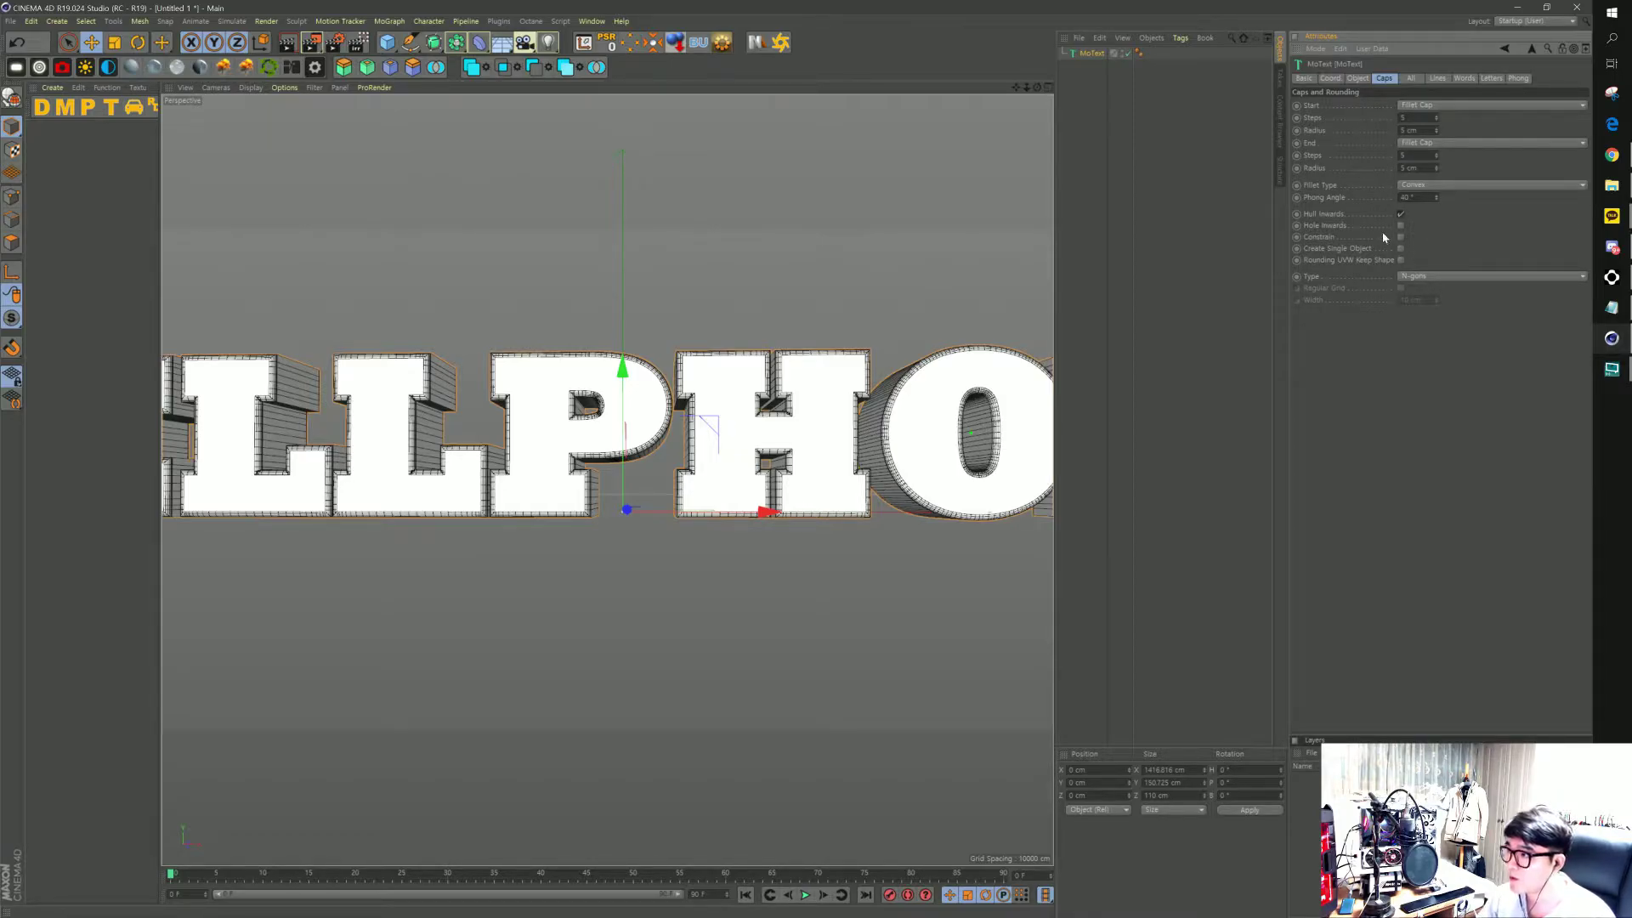
# Make the caps Quadrangles on a Regular Grid with 5 cm width, and inspect the letters
pyautogui.click(1434, 276)
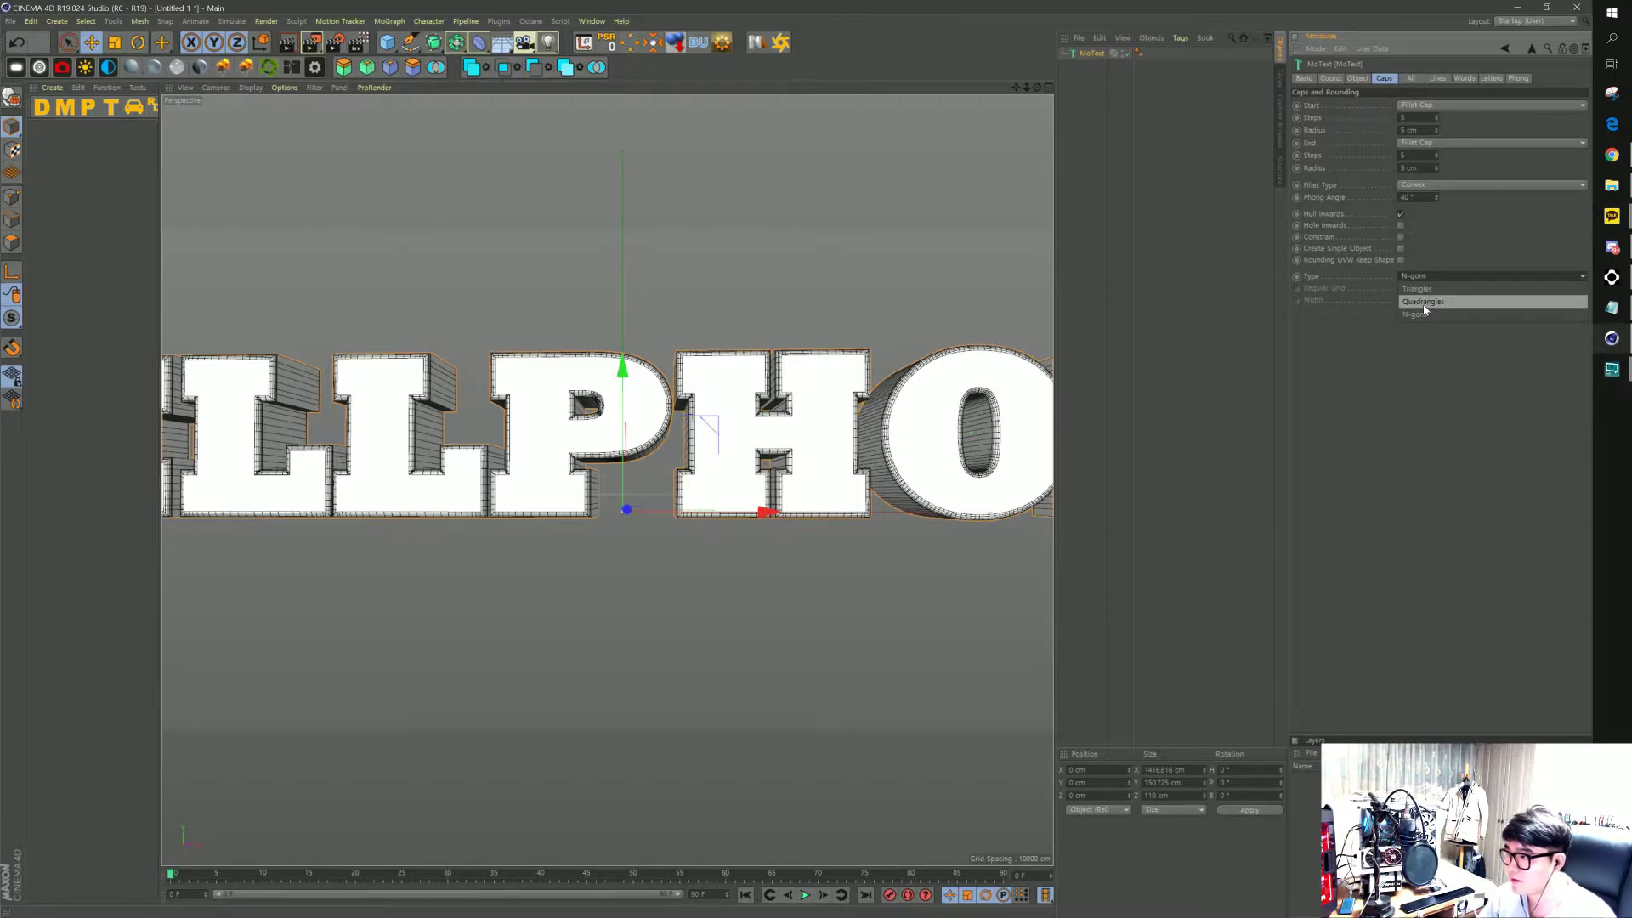
pyautogui.click(1425, 304)
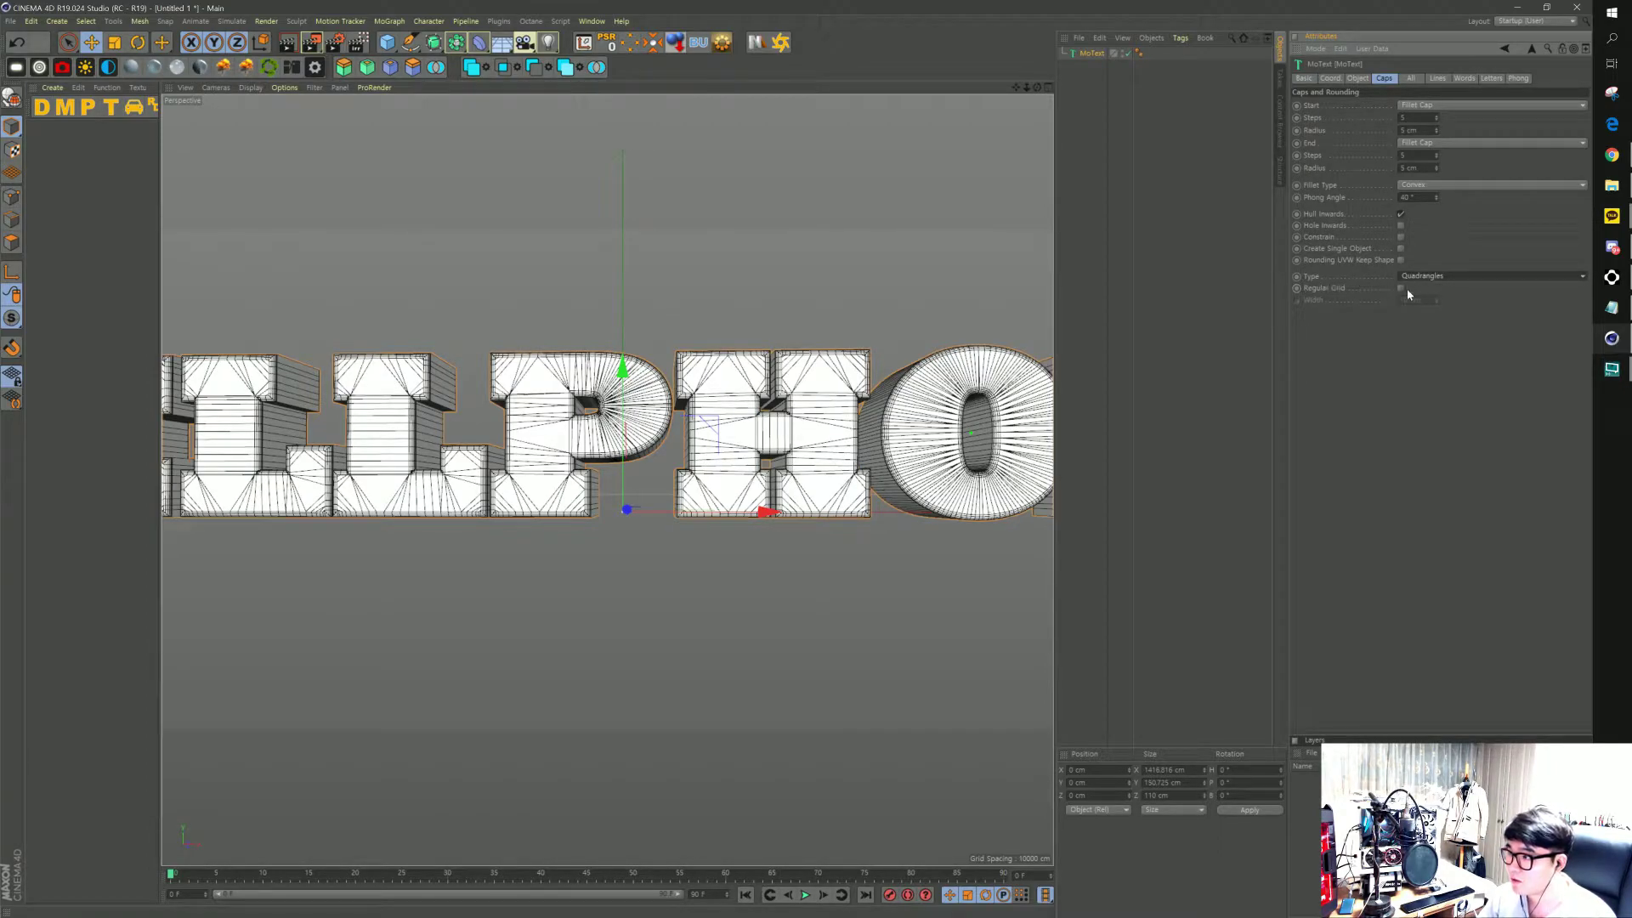
pyautogui.click(1402, 288)
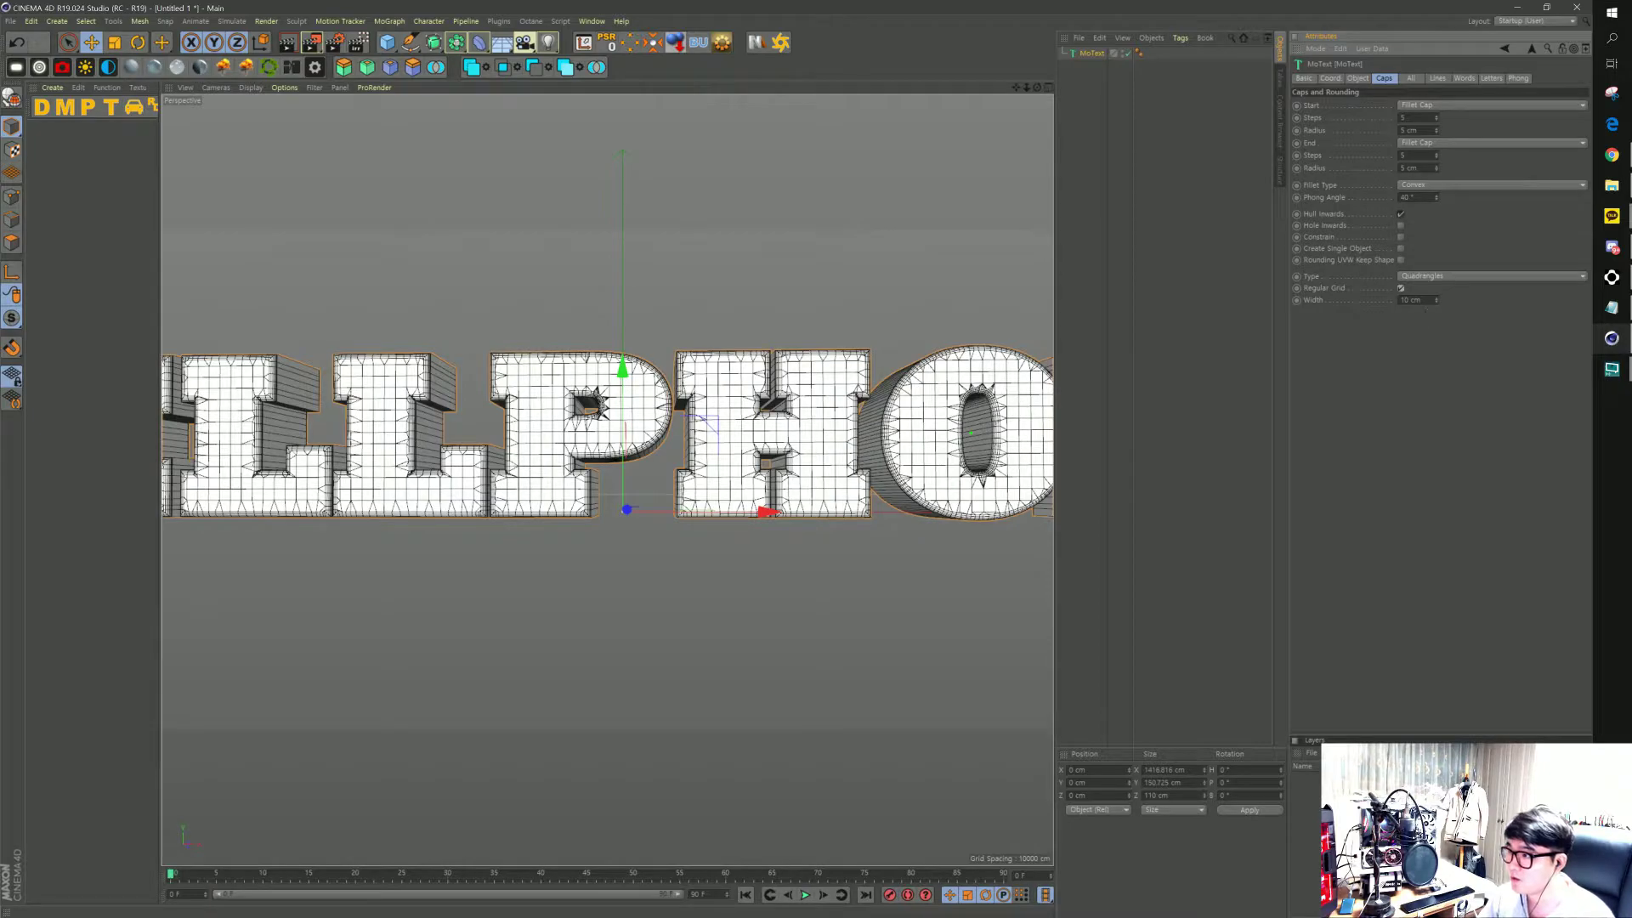
pyautogui.click(1411, 300)
pyautogui.write('5')
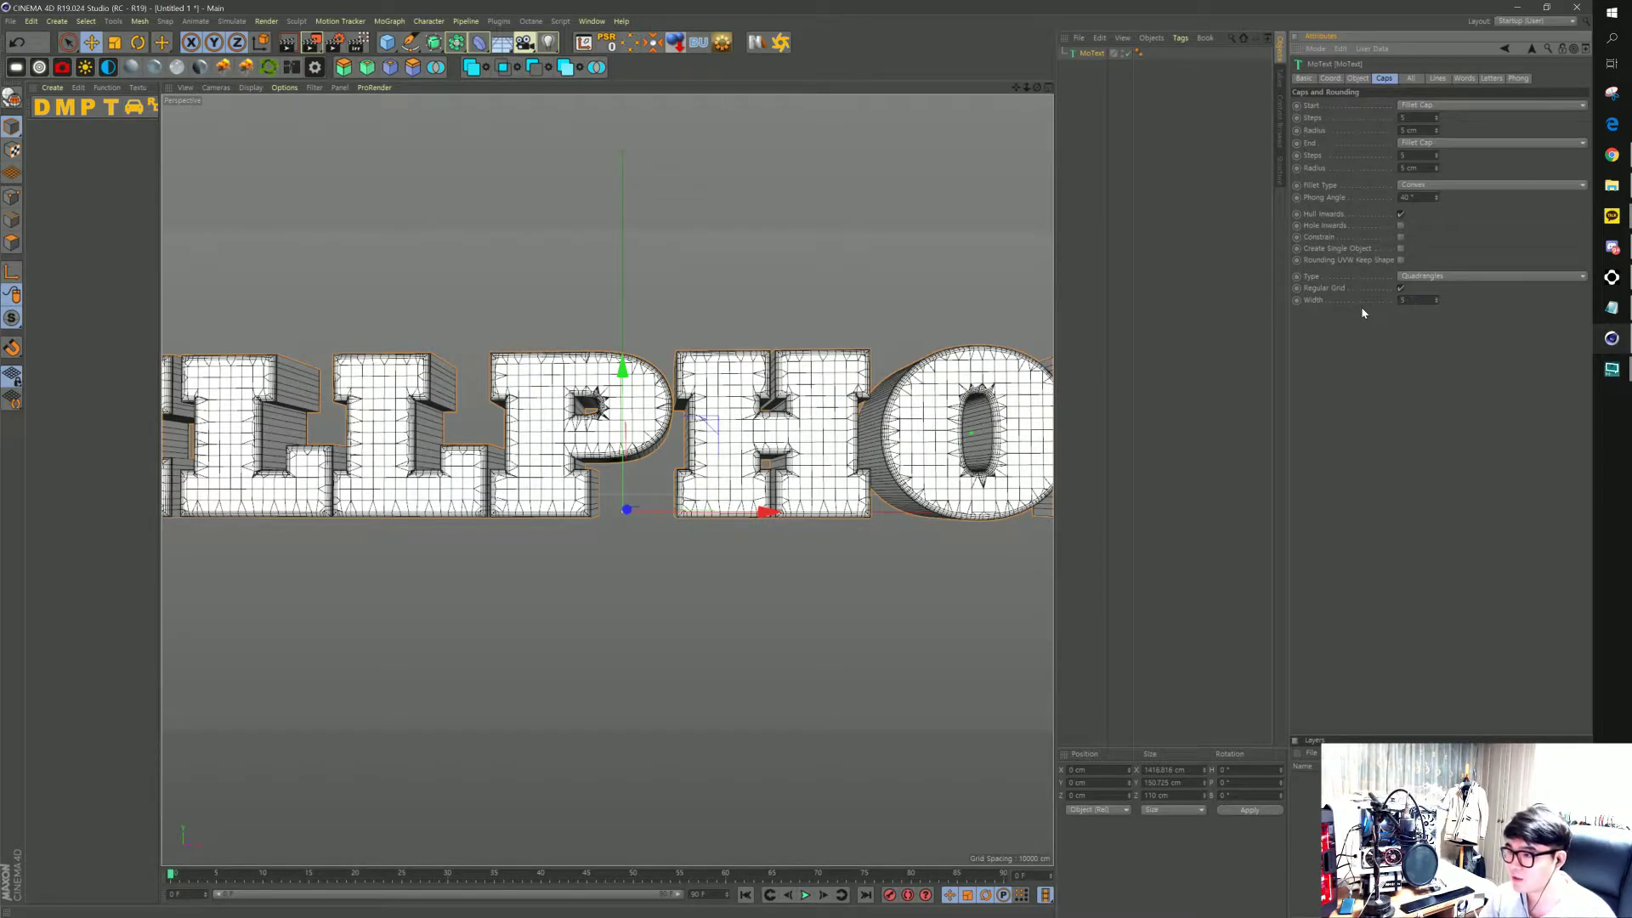
pyautogui.press('Return')
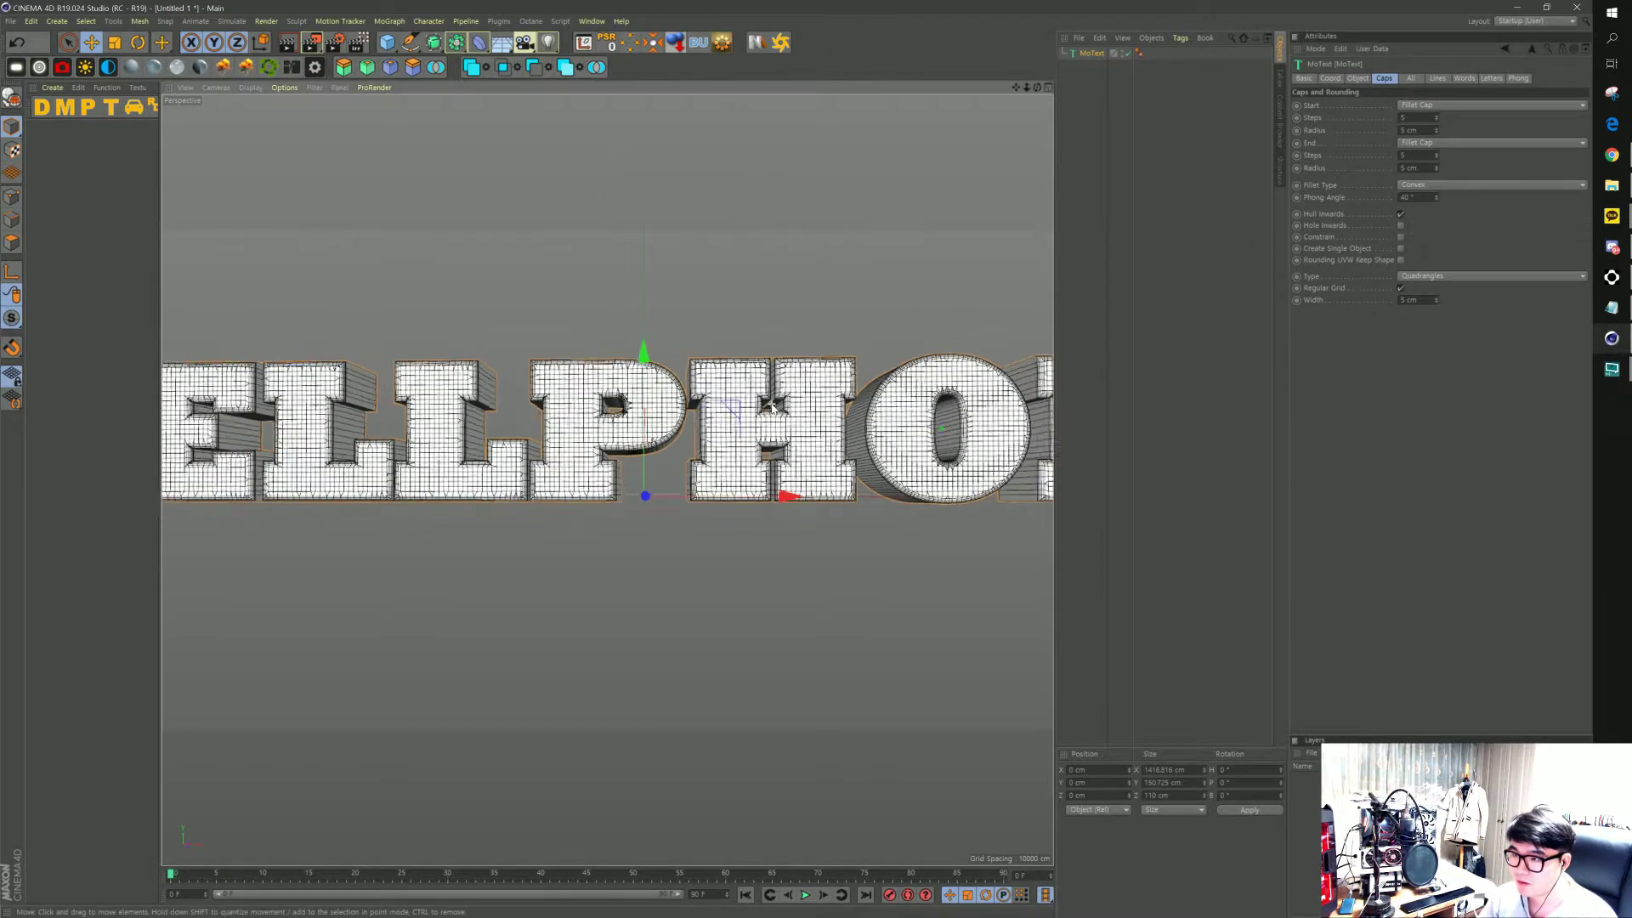
pyautogui.scroll(4, 798, 388)
pyautogui.scroll(-2, 798, 388)
pyautogui.keyDown('alt'); pyautogui.moveTo(798, 388); pyautogui.dragTo(803, 371); pyautogui.keyUp('alt')
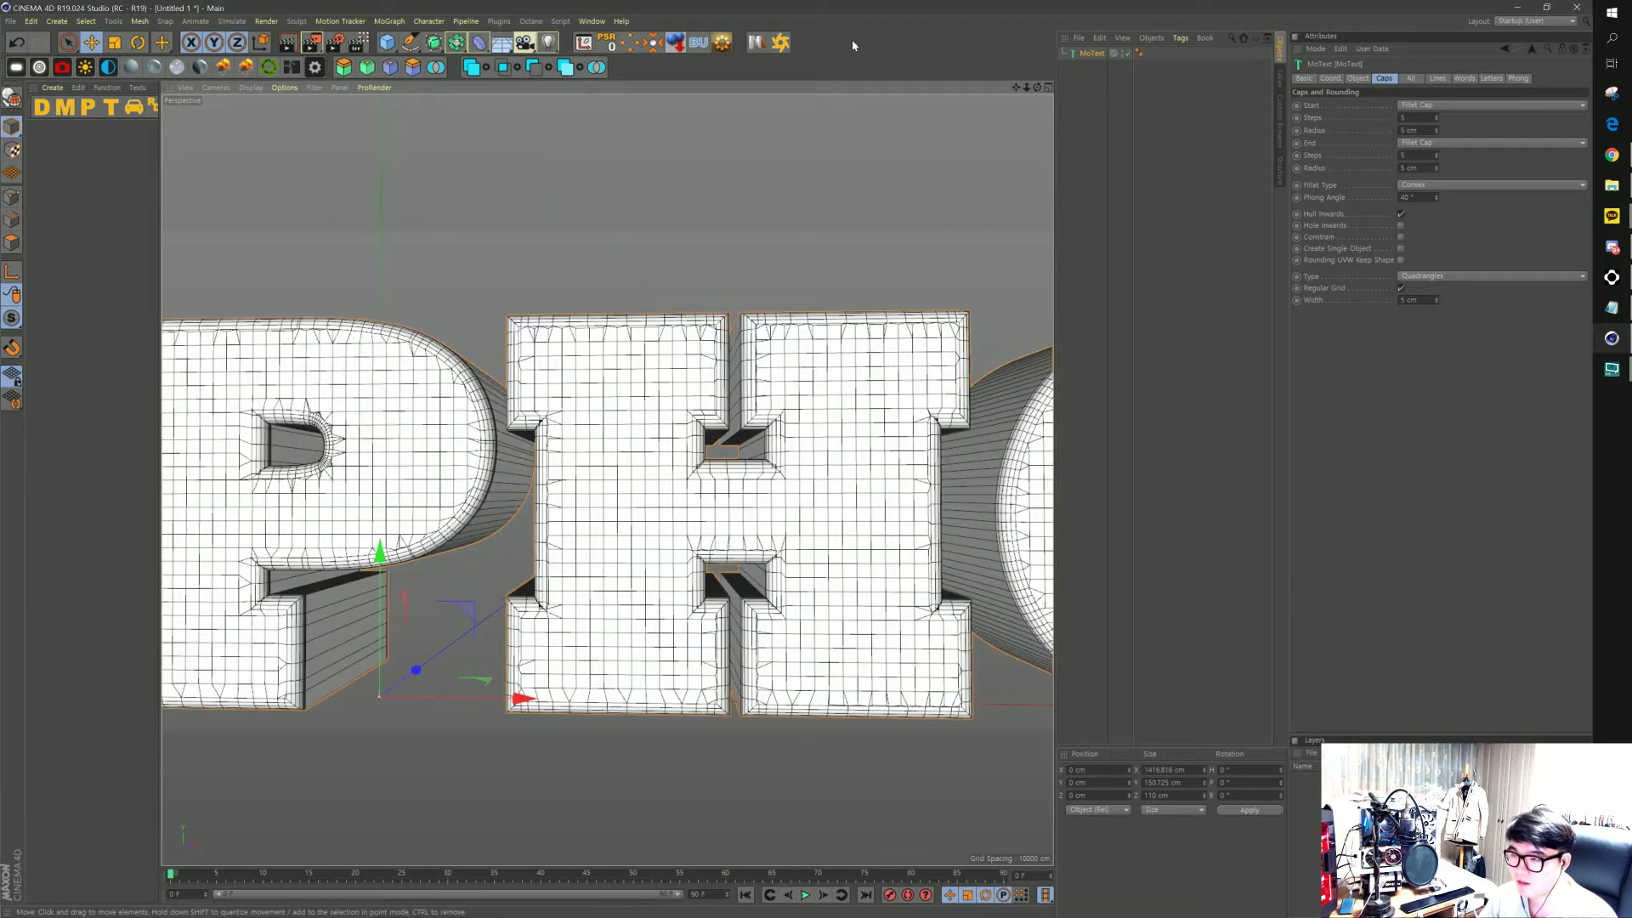
pyautogui.moveTo(949, 393)
pyautogui.keyDown('alt'); pyautogui.mouseDown()
pyautogui.moveTo(874, 476)
pyautogui.moveTo(790, 451)
pyautogui.mouseUp(); pyautogui.keyUp('alt')
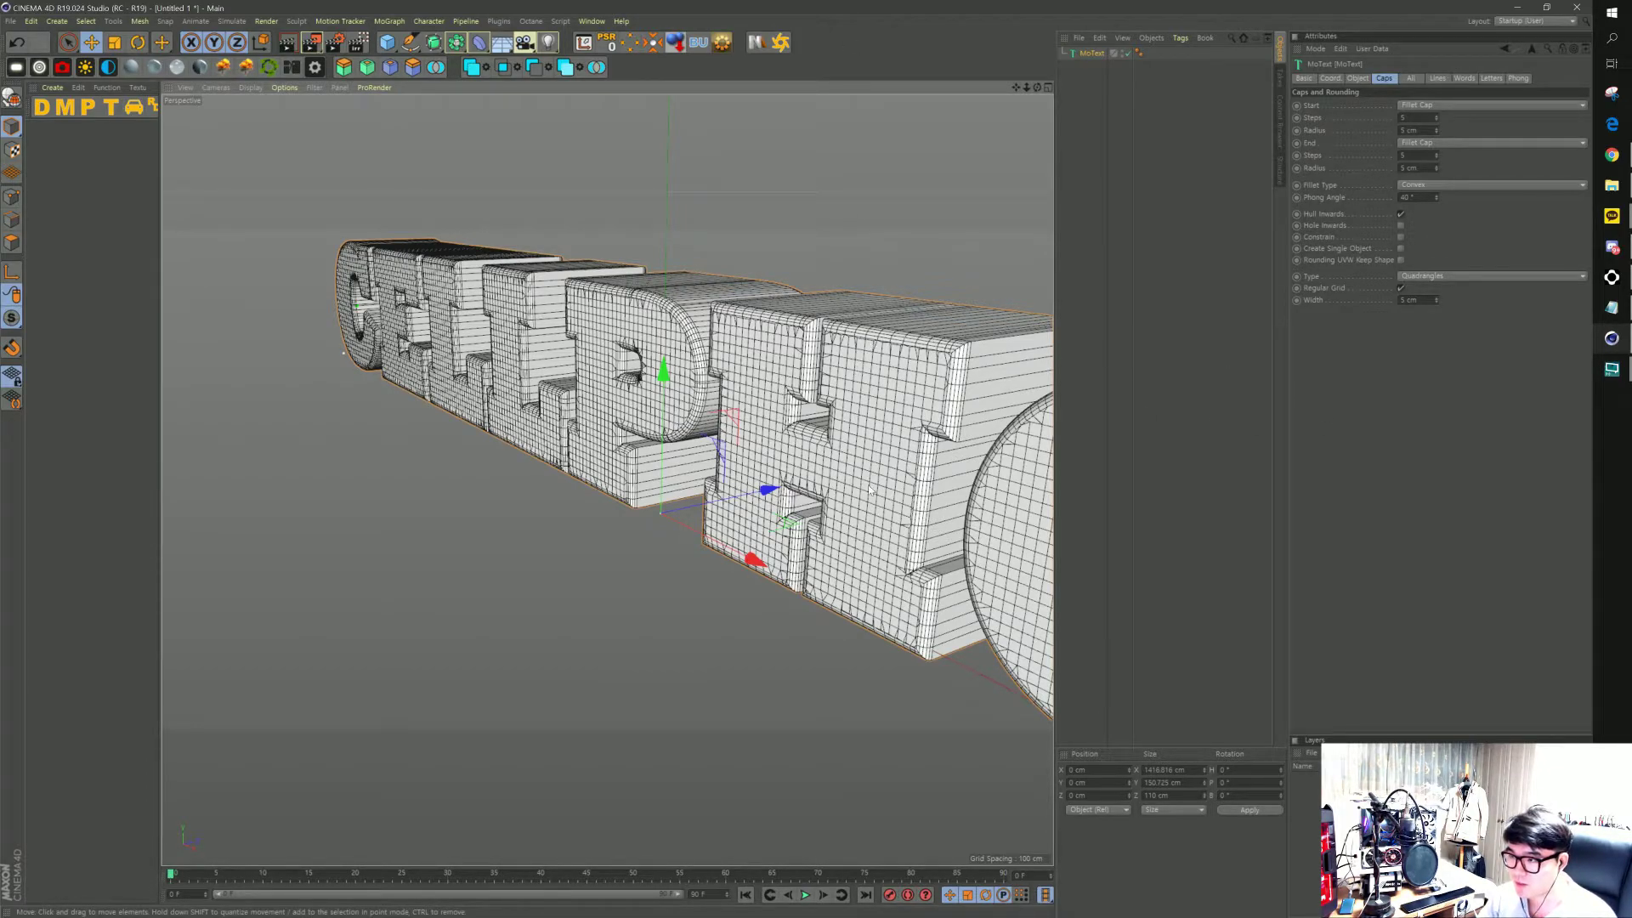
pyautogui.scroll(2, 914, 415)
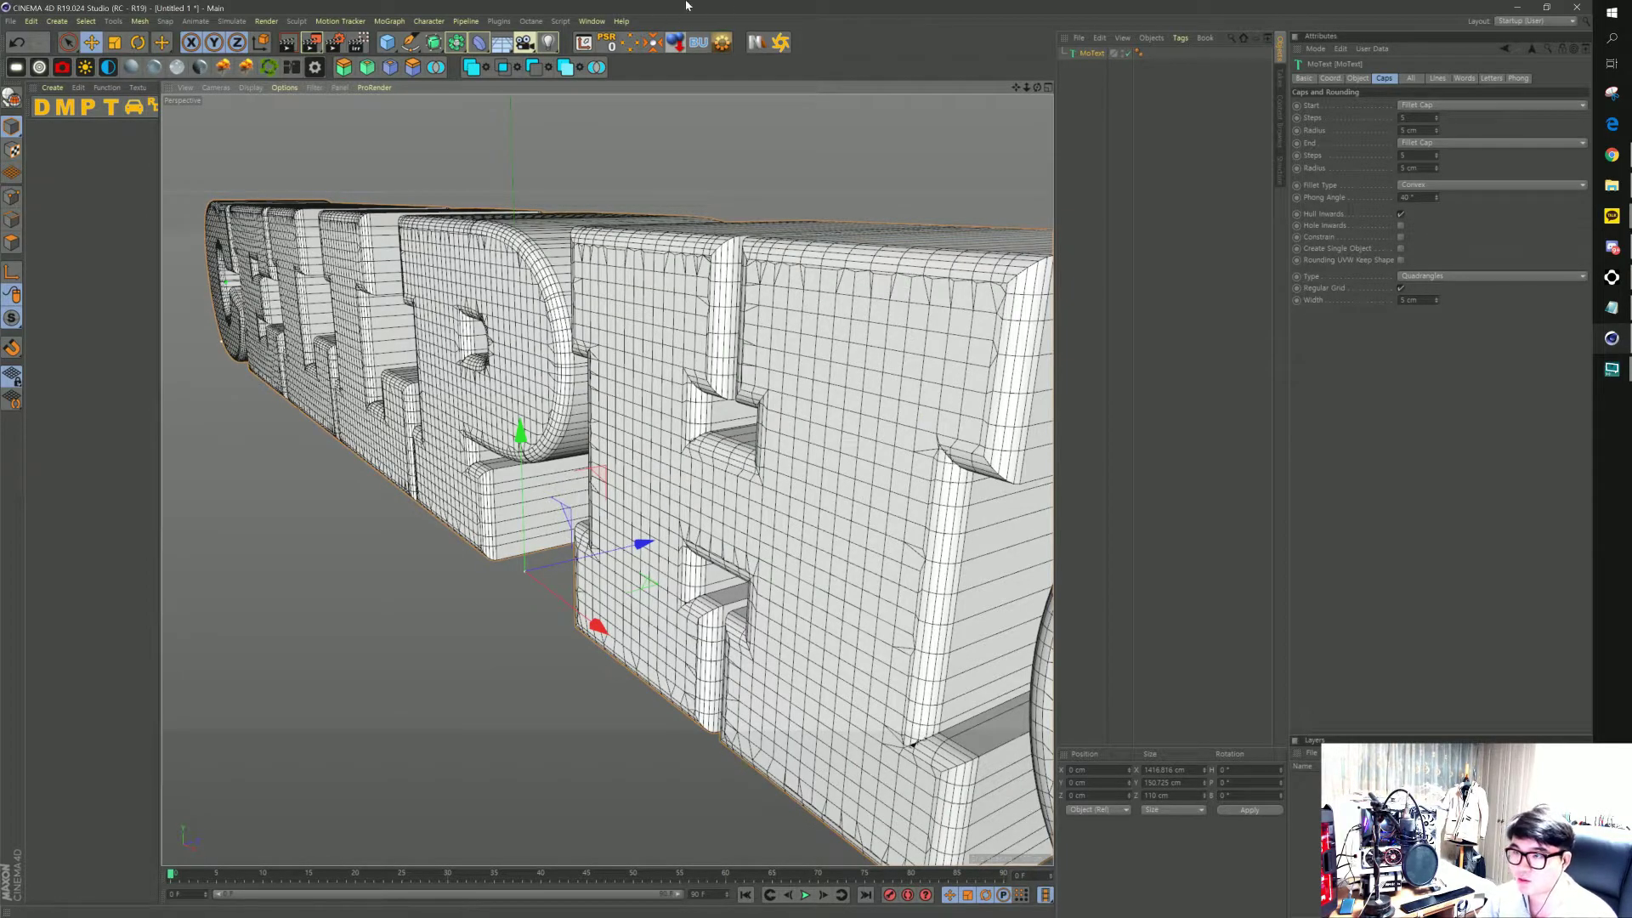
pyautogui.click(1088, 306)
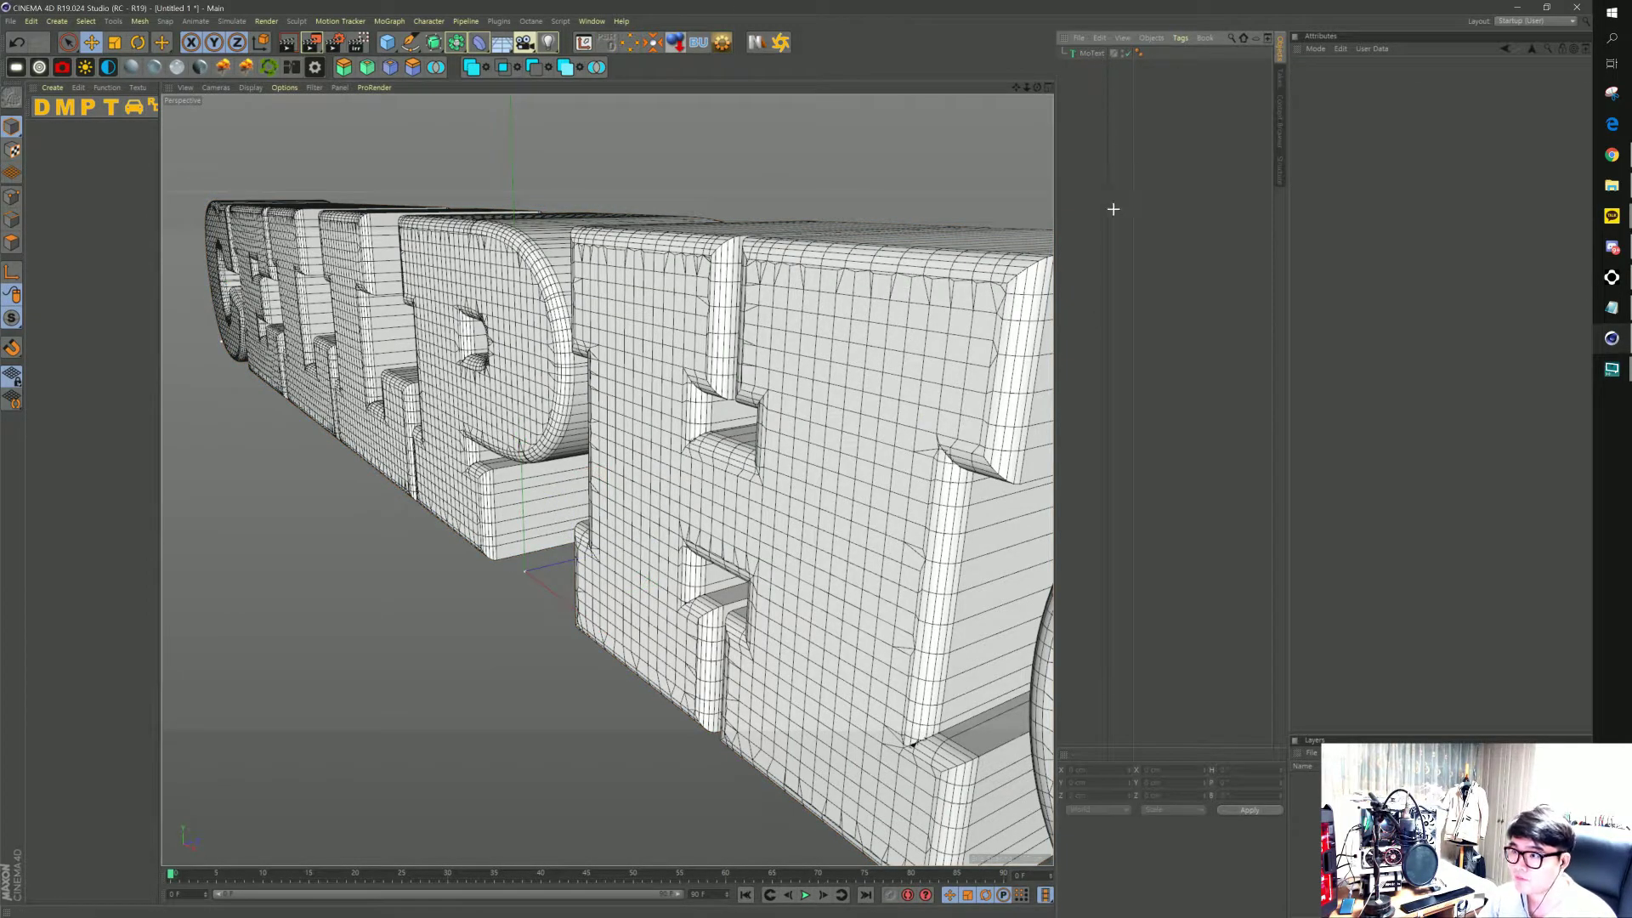
pyautogui.scroll(-3, 916, 142)
pyautogui.scroll(-2, 850, 195)
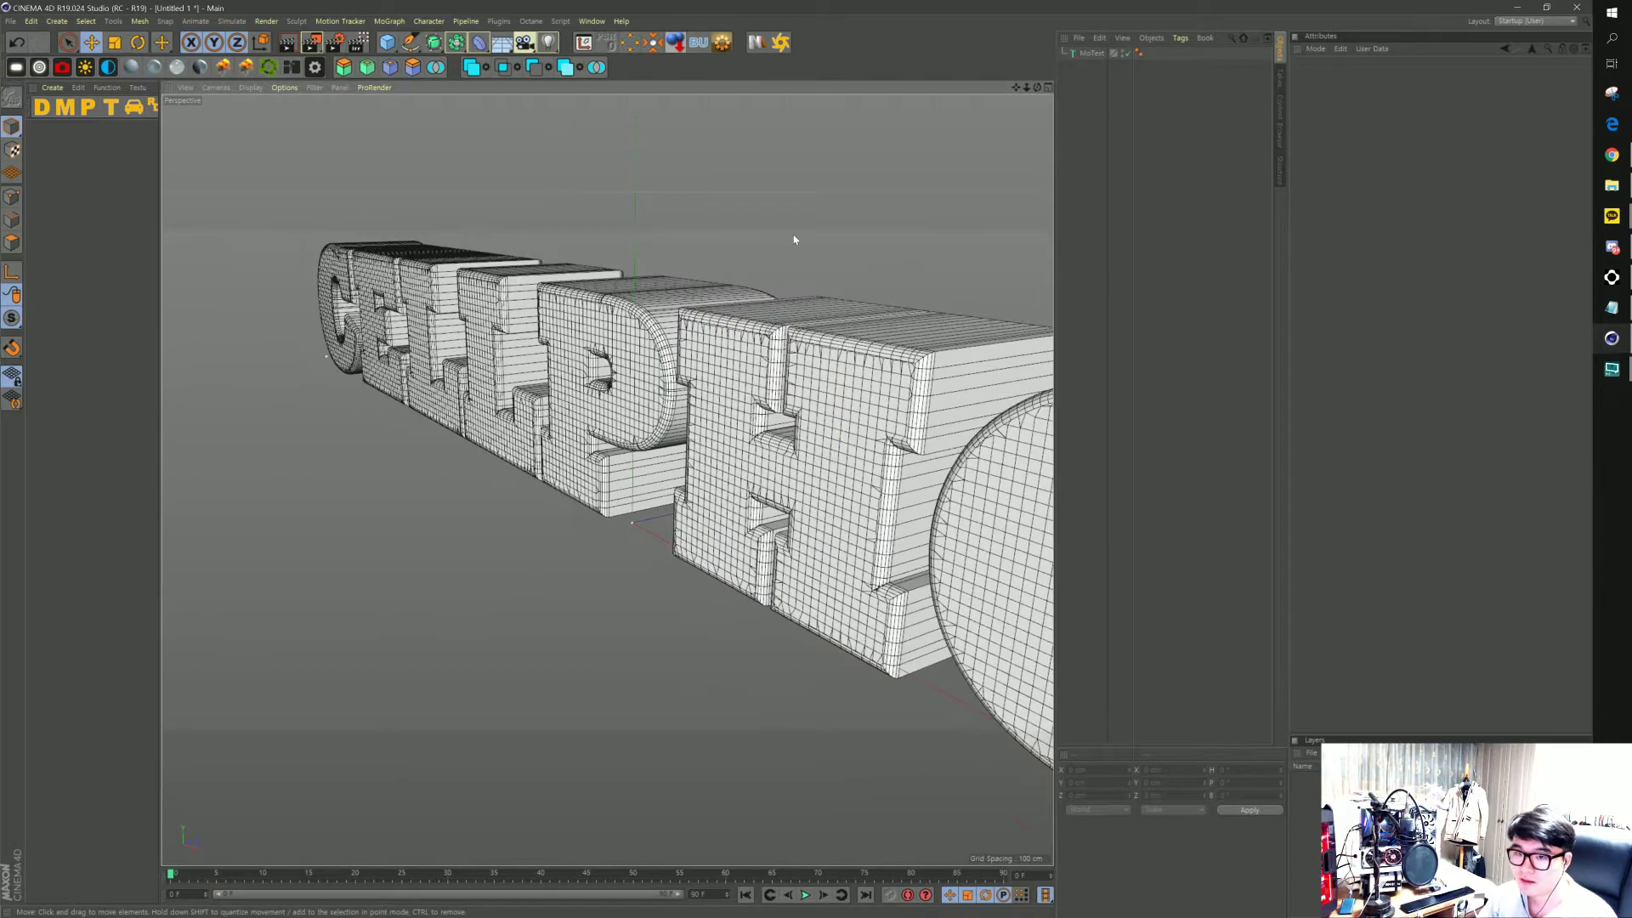
pyautogui.click(1090, 53)
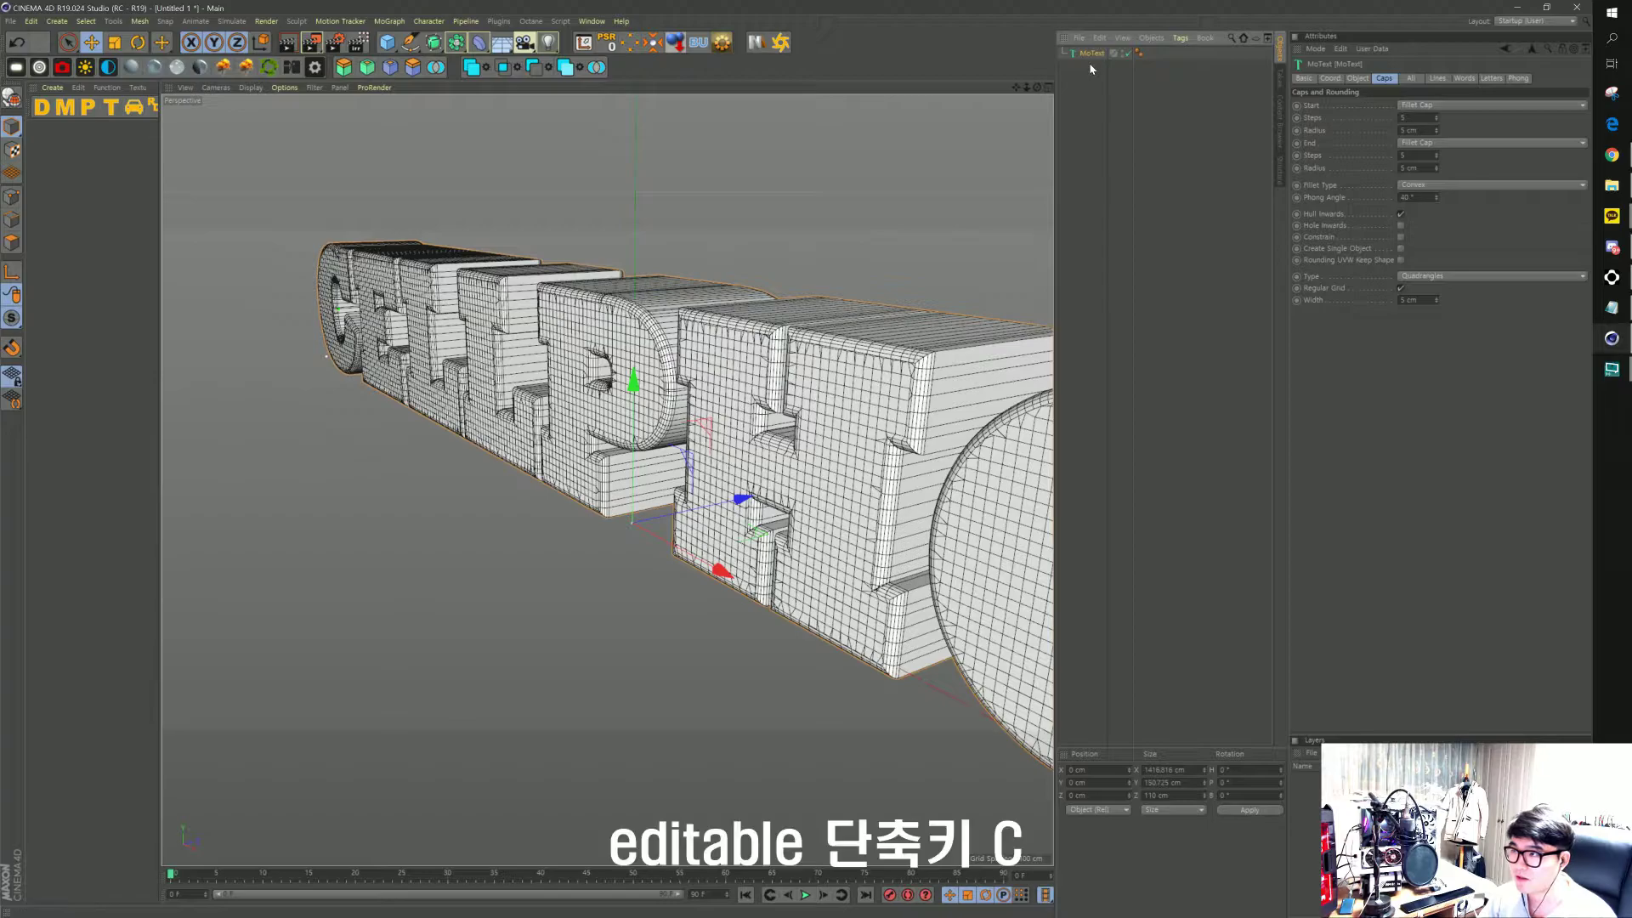
pyautogui.press('c')
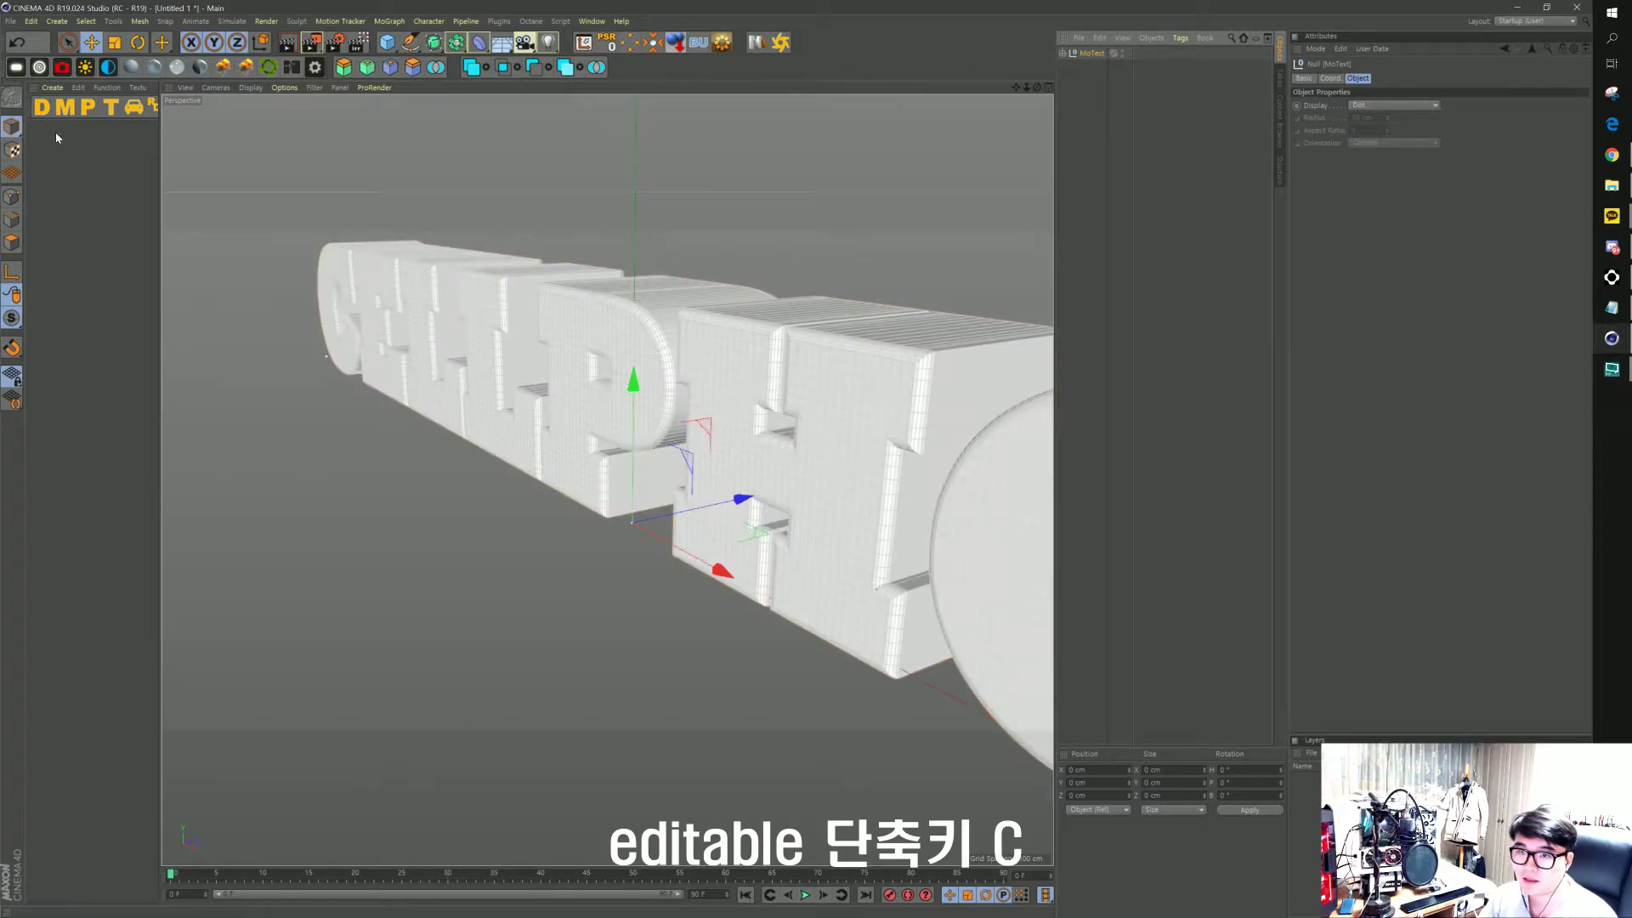
pyautogui.hotkey('ctrl', 'z')
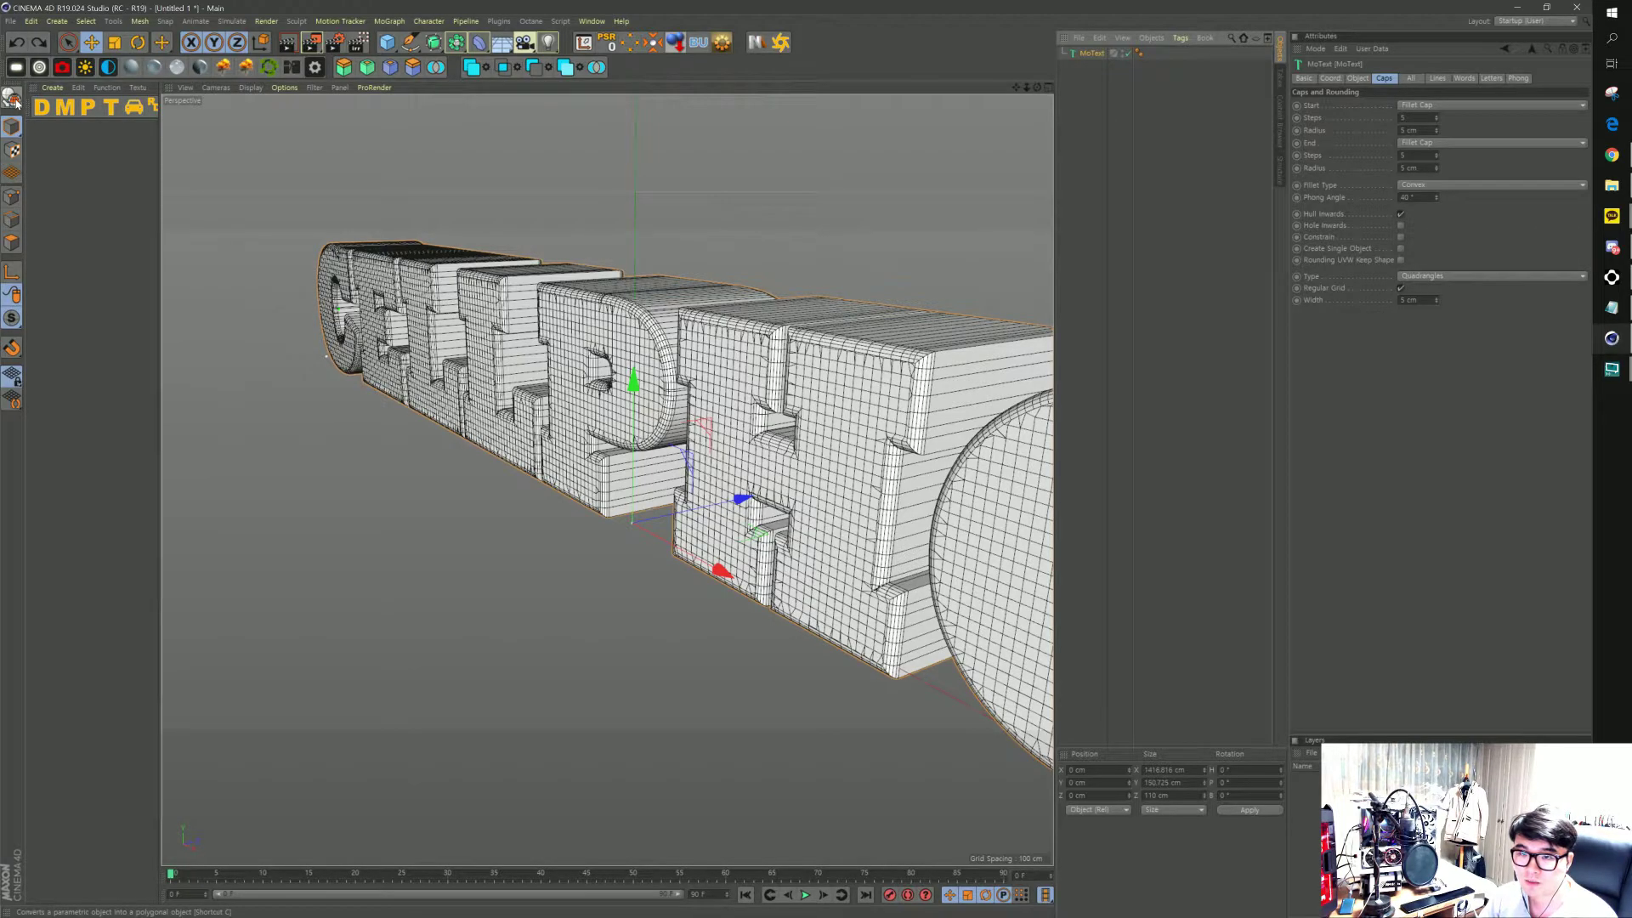
pyautogui.click(12, 100)
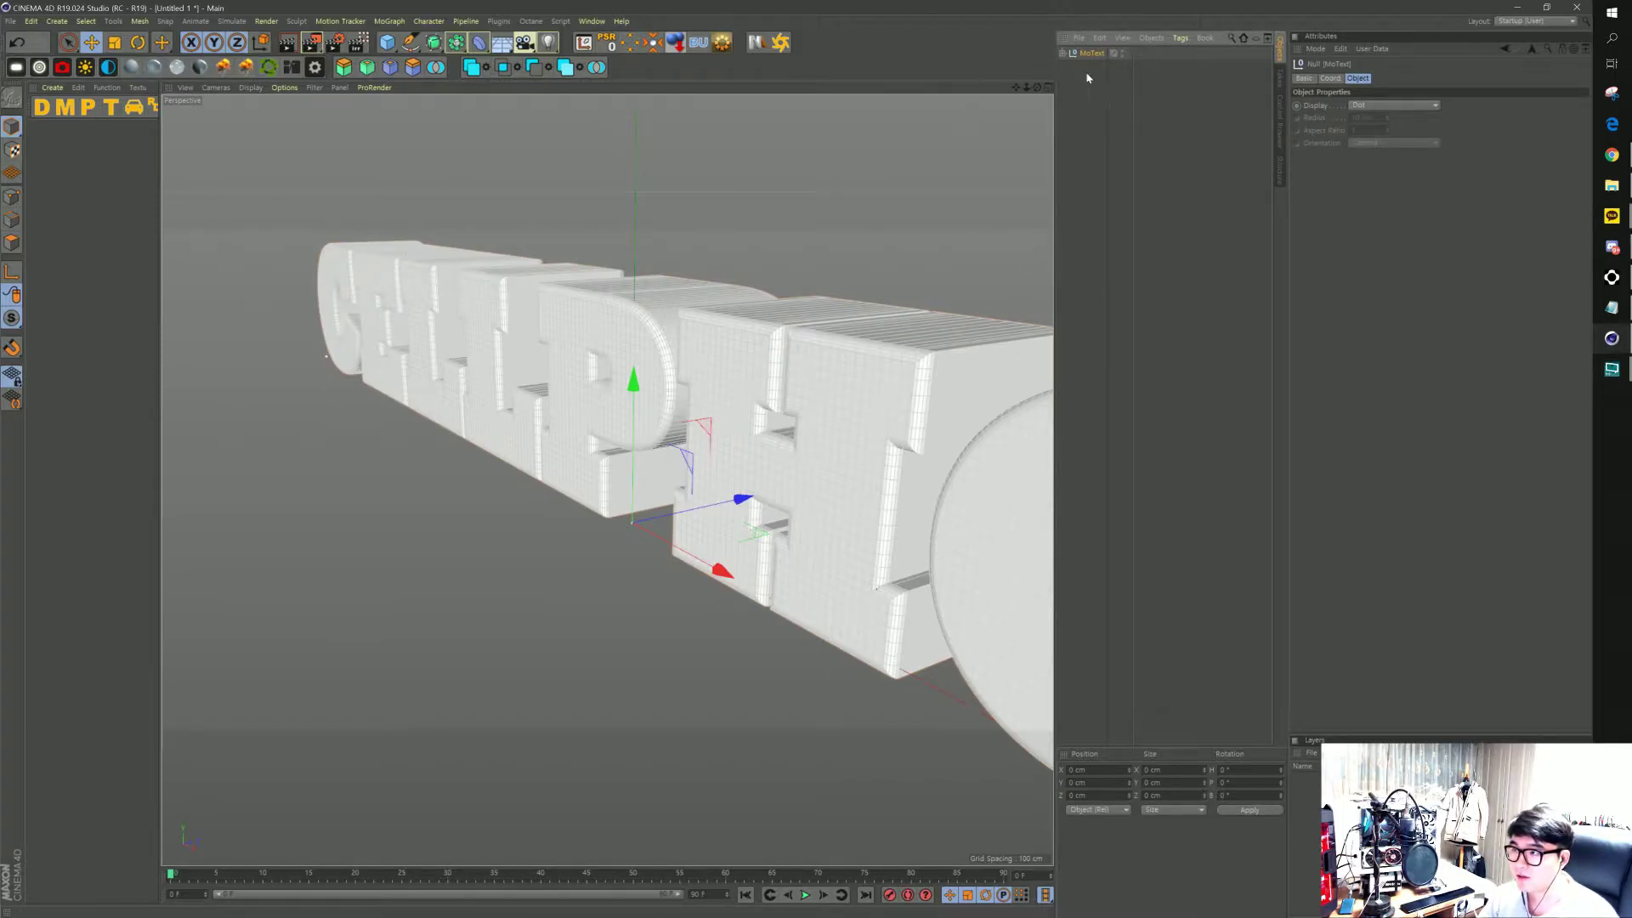
pyautogui.click(1063, 52)
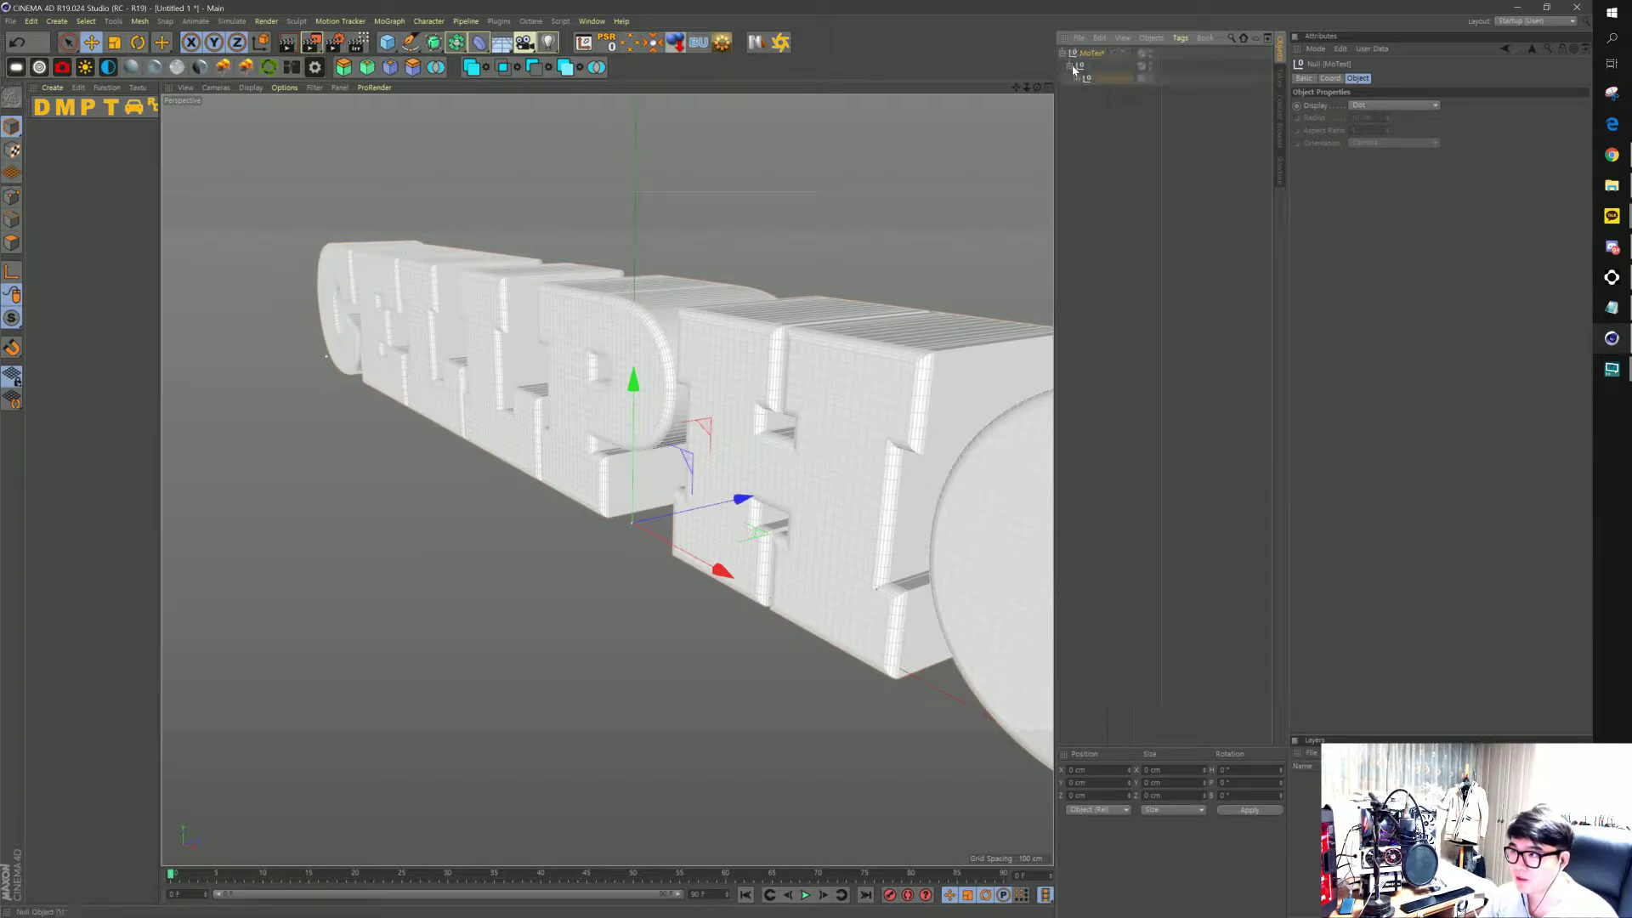
pyautogui.click(1077, 78)
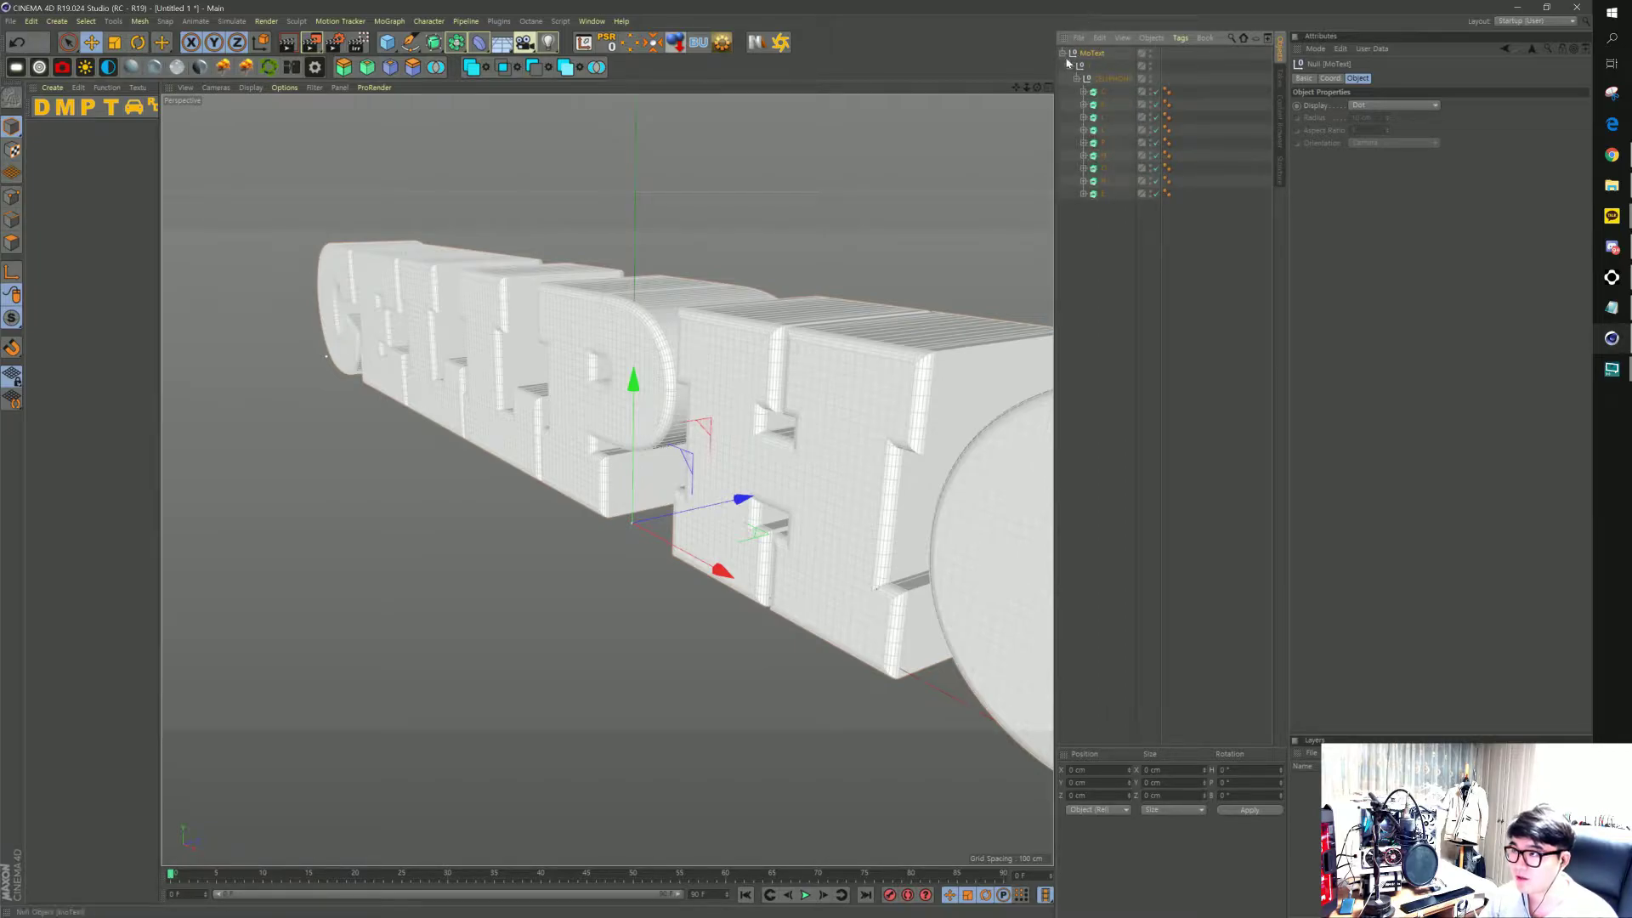
pyautogui.click(1065, 53)
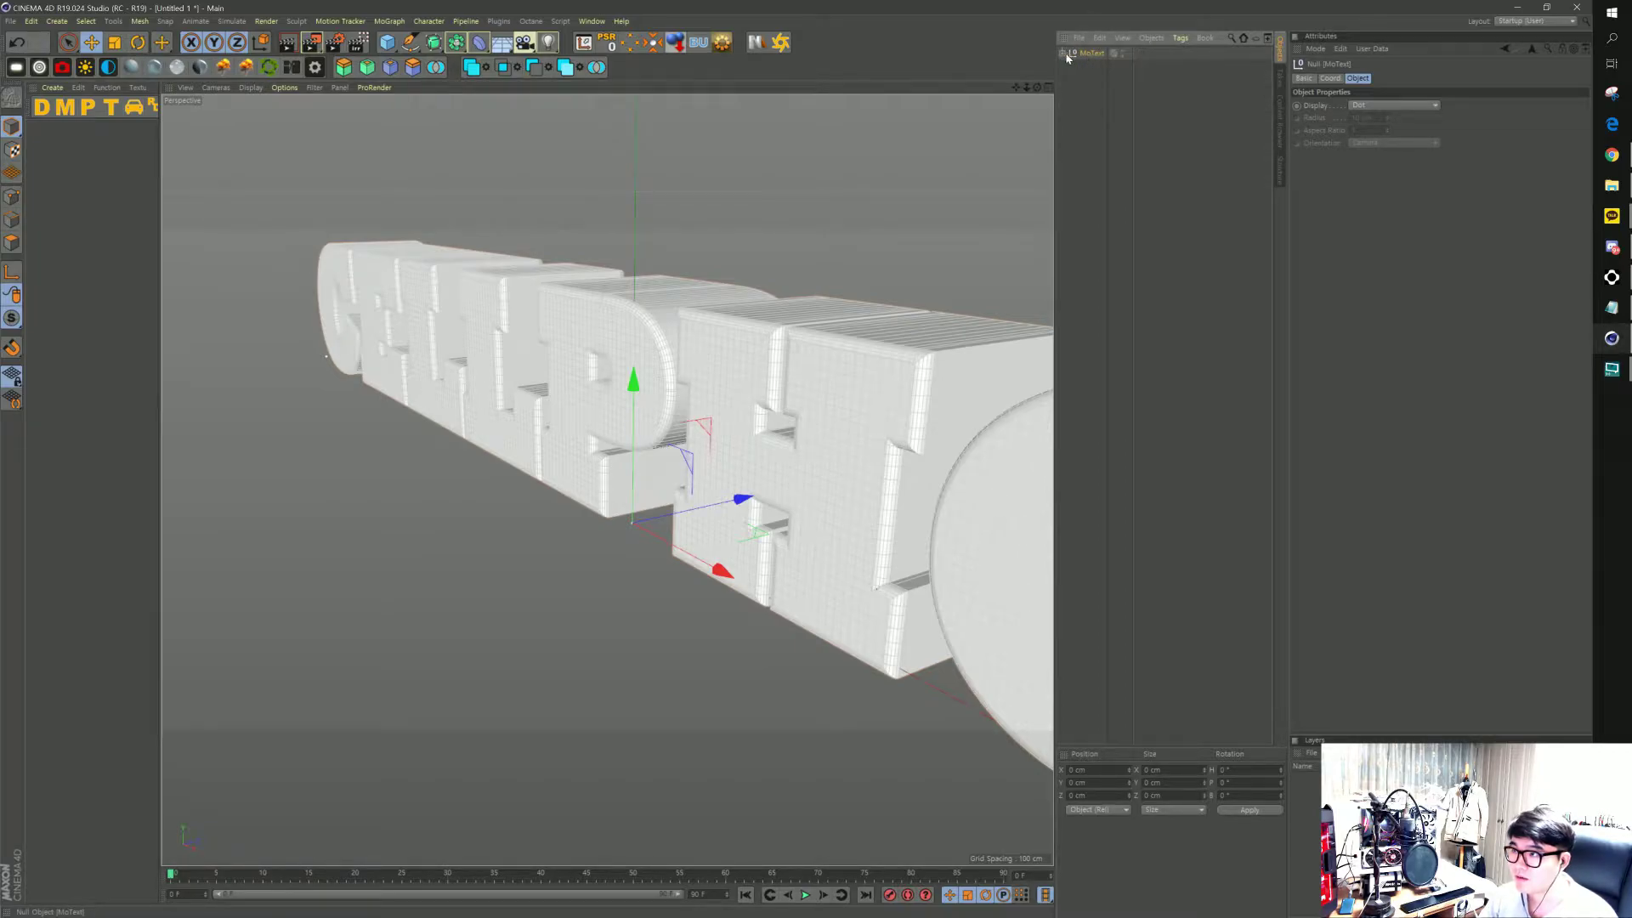
pyautogui.click(1063, 52)
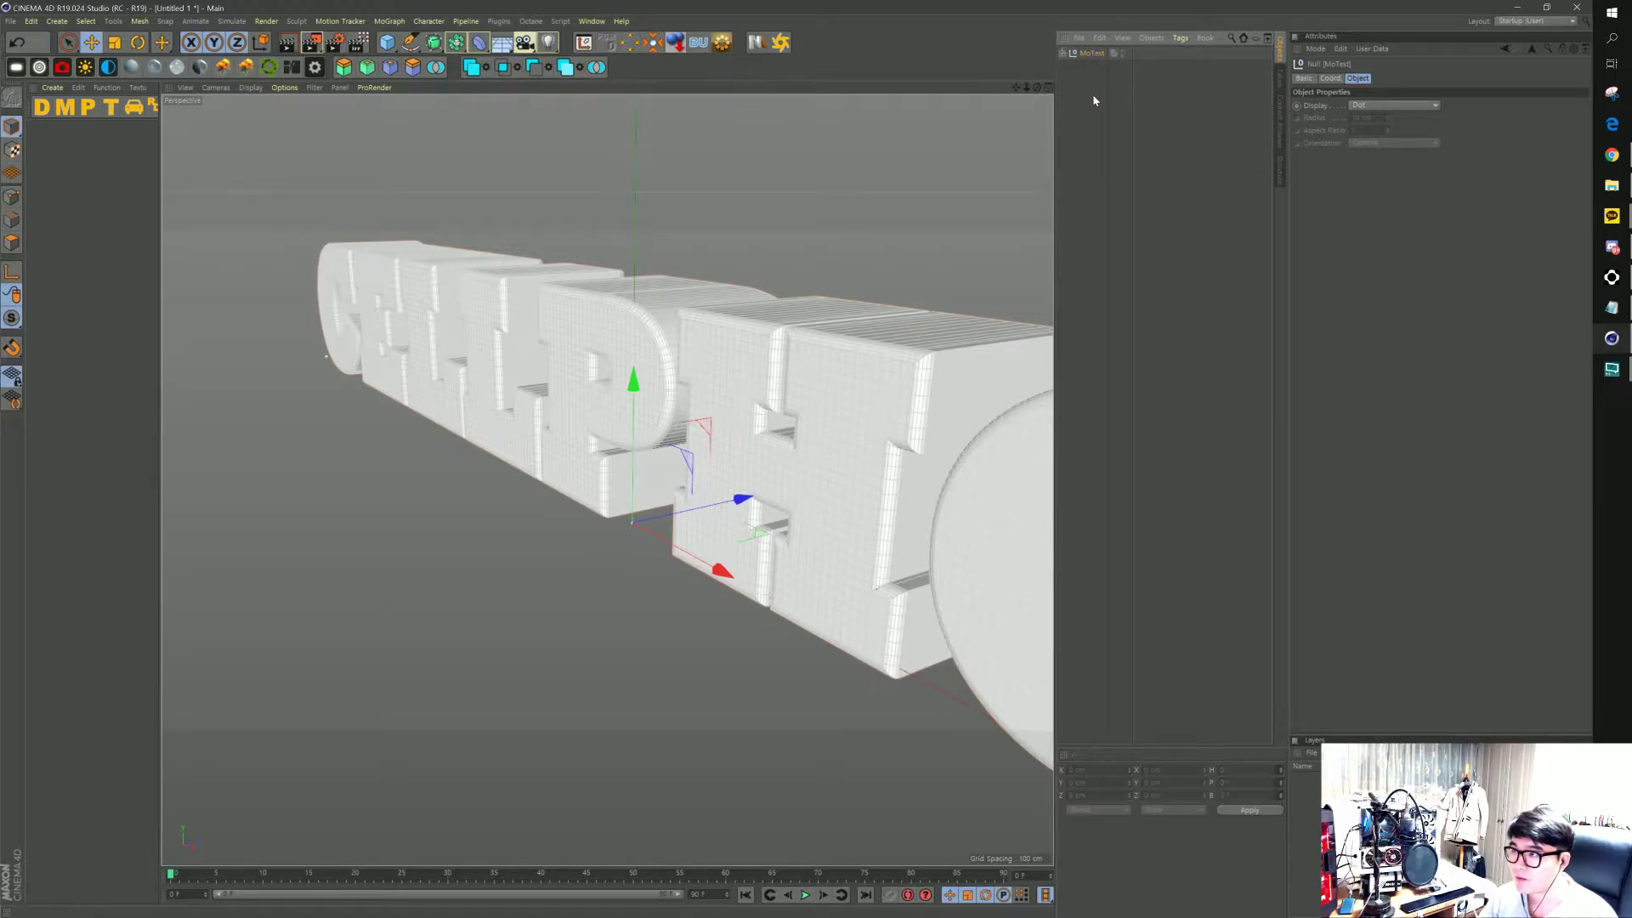
# Select all MoText children and merge them with Connect Objects + Delete into MoText.1
pyautogui.rightClick(1095, 58)
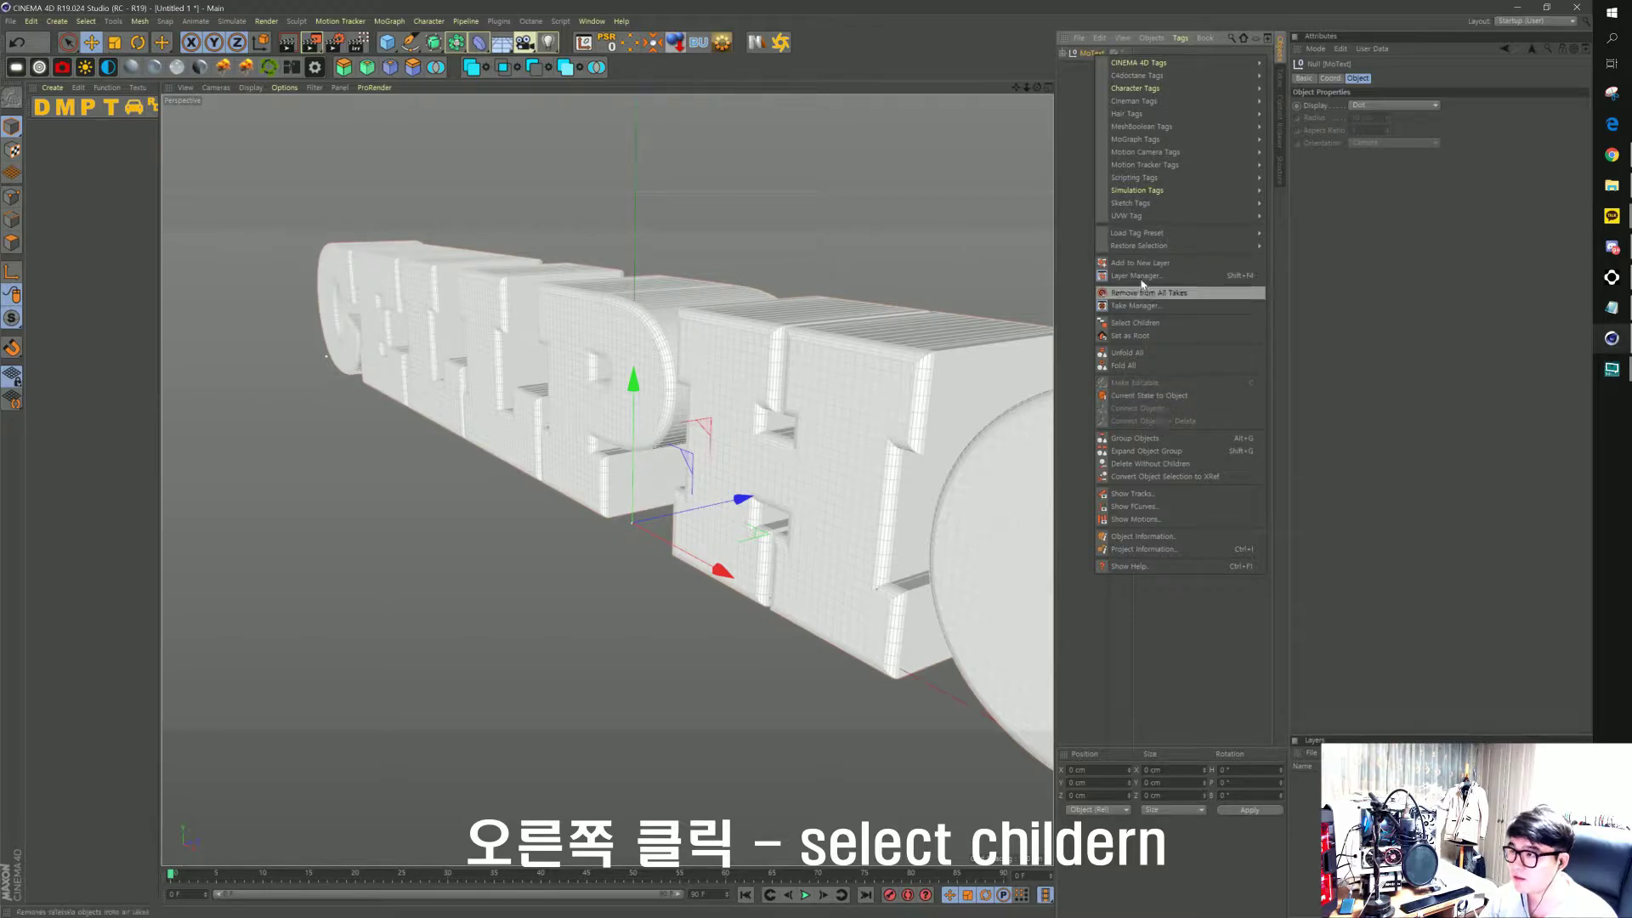
pyautogui.click(1179, 322)
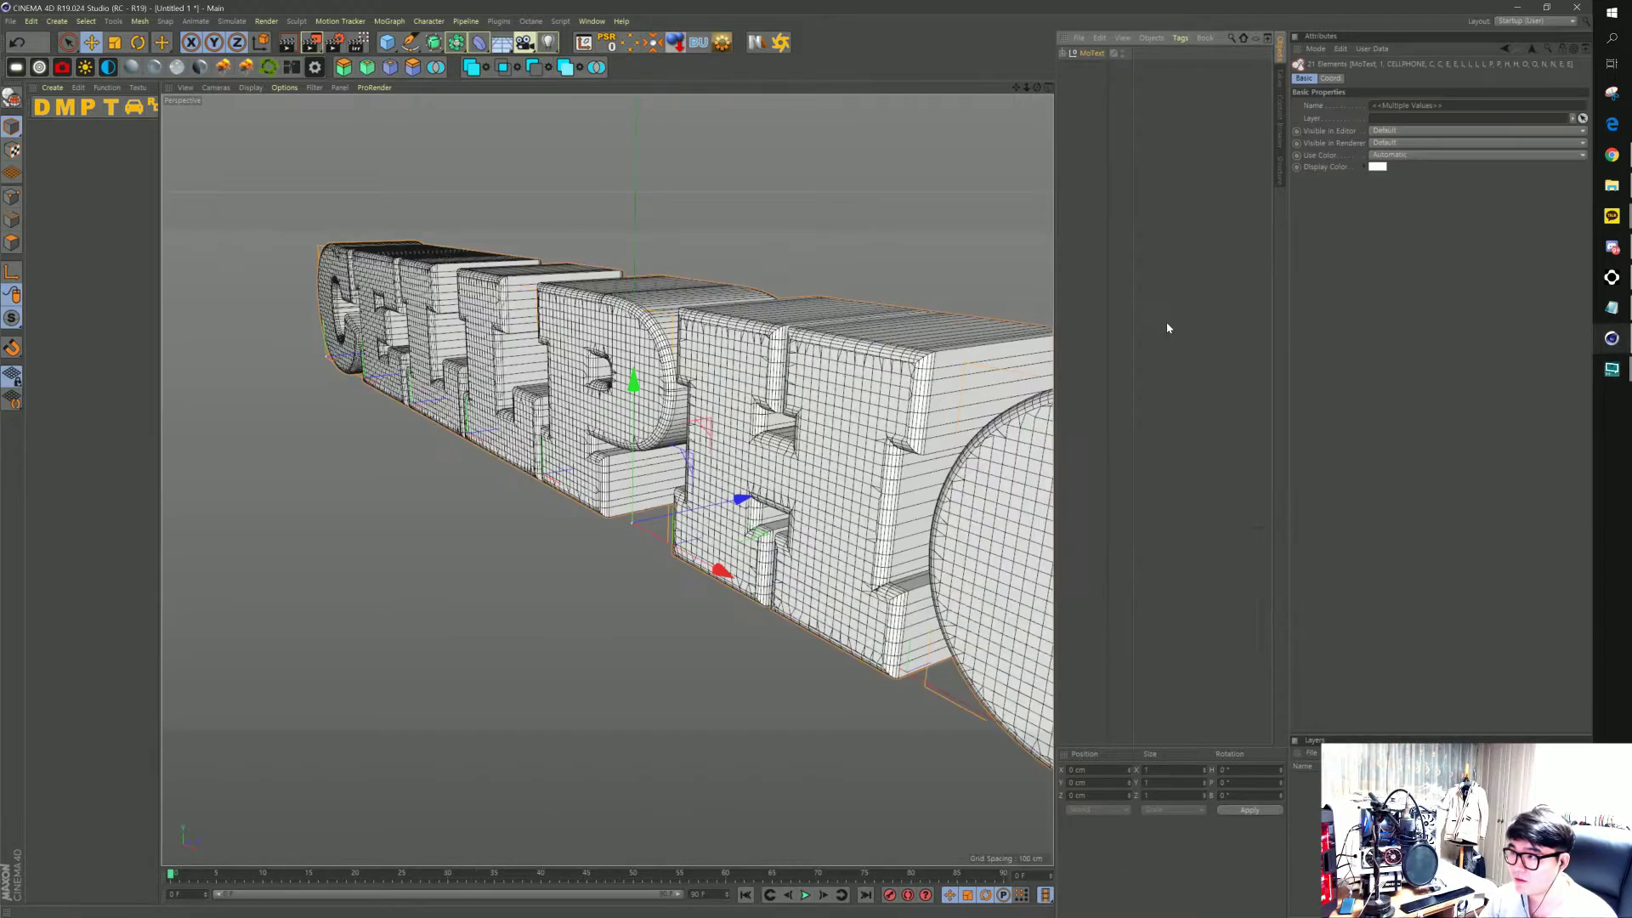
pyautogui.rightClick(1086, 56)
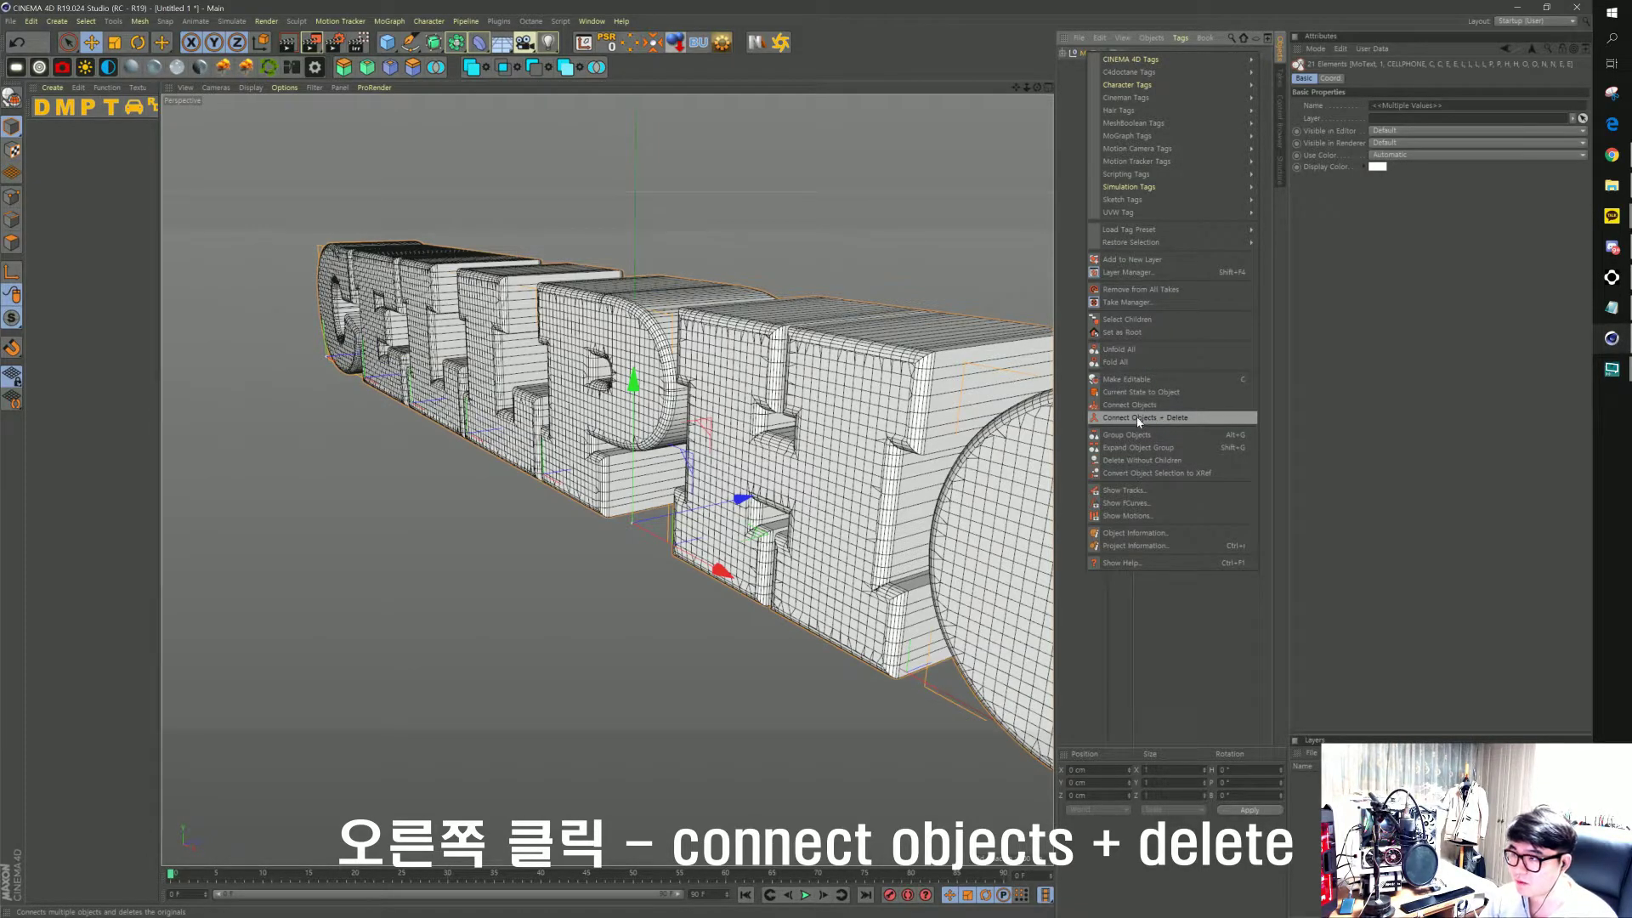
pyautogui.click(1139, 419)
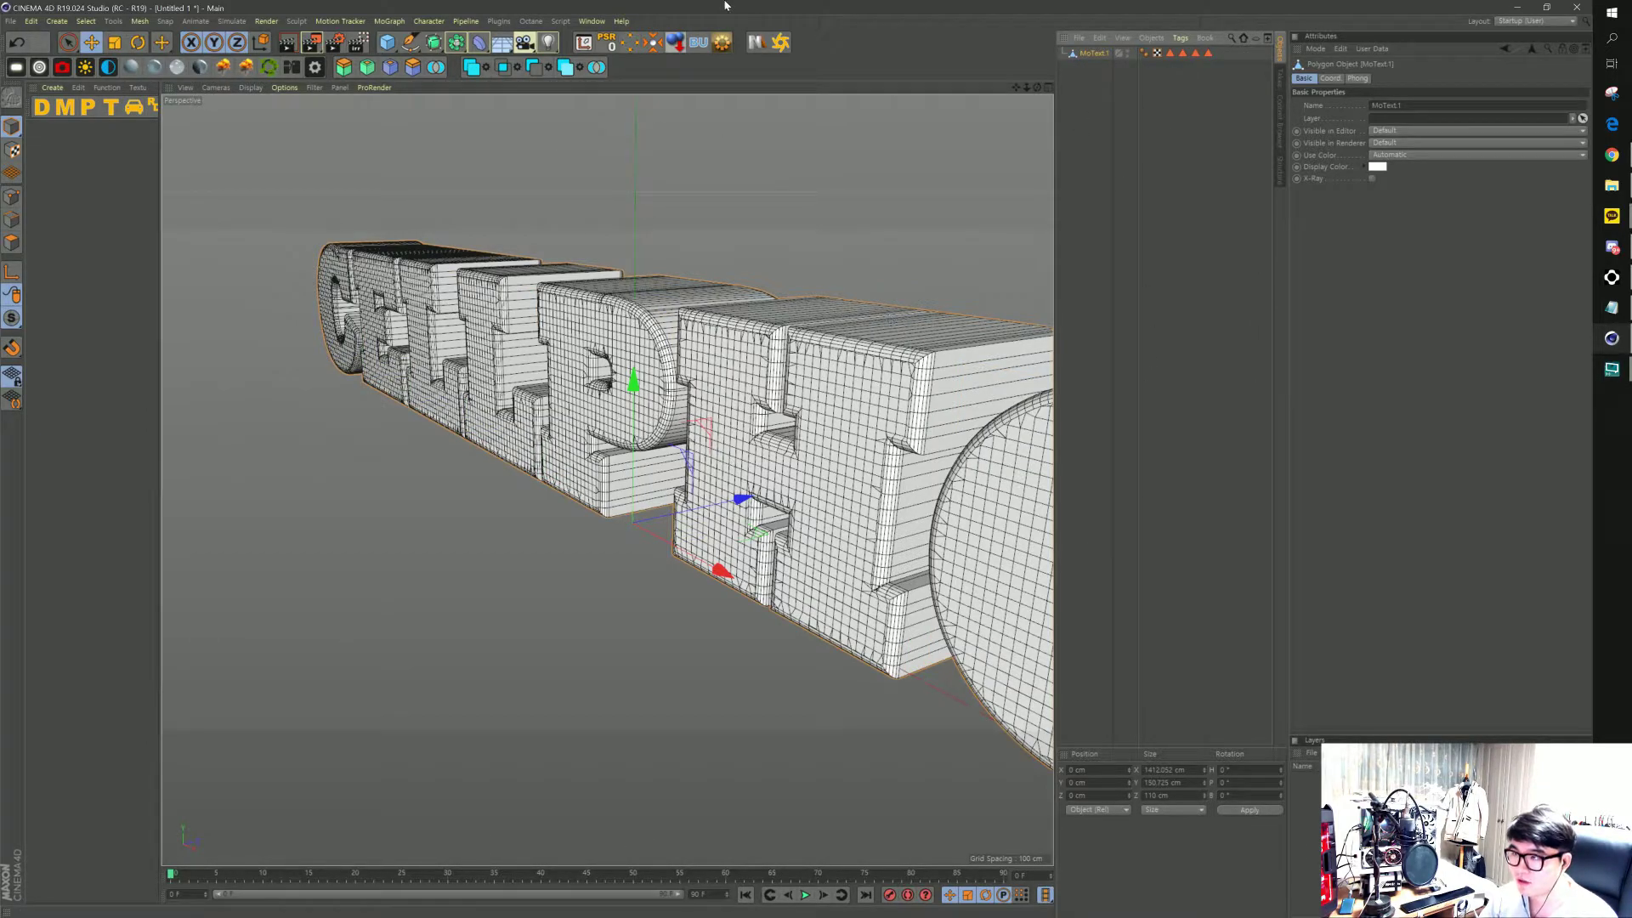
pyautogui.scroll(5, 884, 630)
pyautogui.moveTo(816, 595)
pyautogui.keyDown('alt'); pyautogui.mouseDown()
pyautogui.moveTo(884, 630)
pyautogui.moveTo(842, 501)
pyautogui.mouseUp(); pyautogui.keyUp('alt')
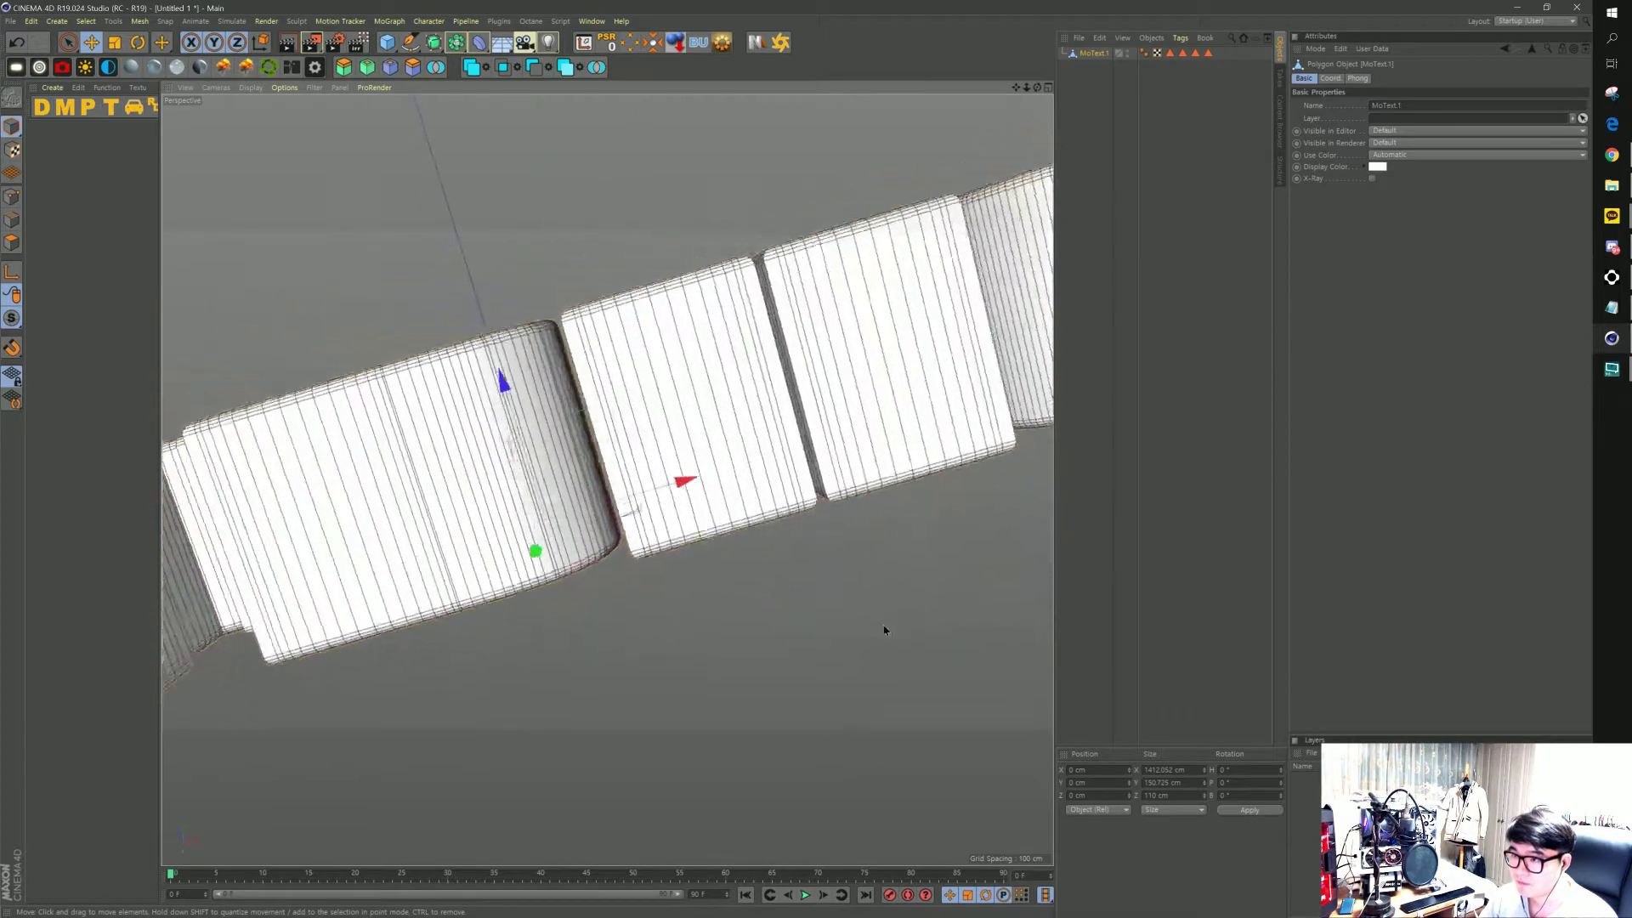
pyautogui.scroll(-5, 884, 630)
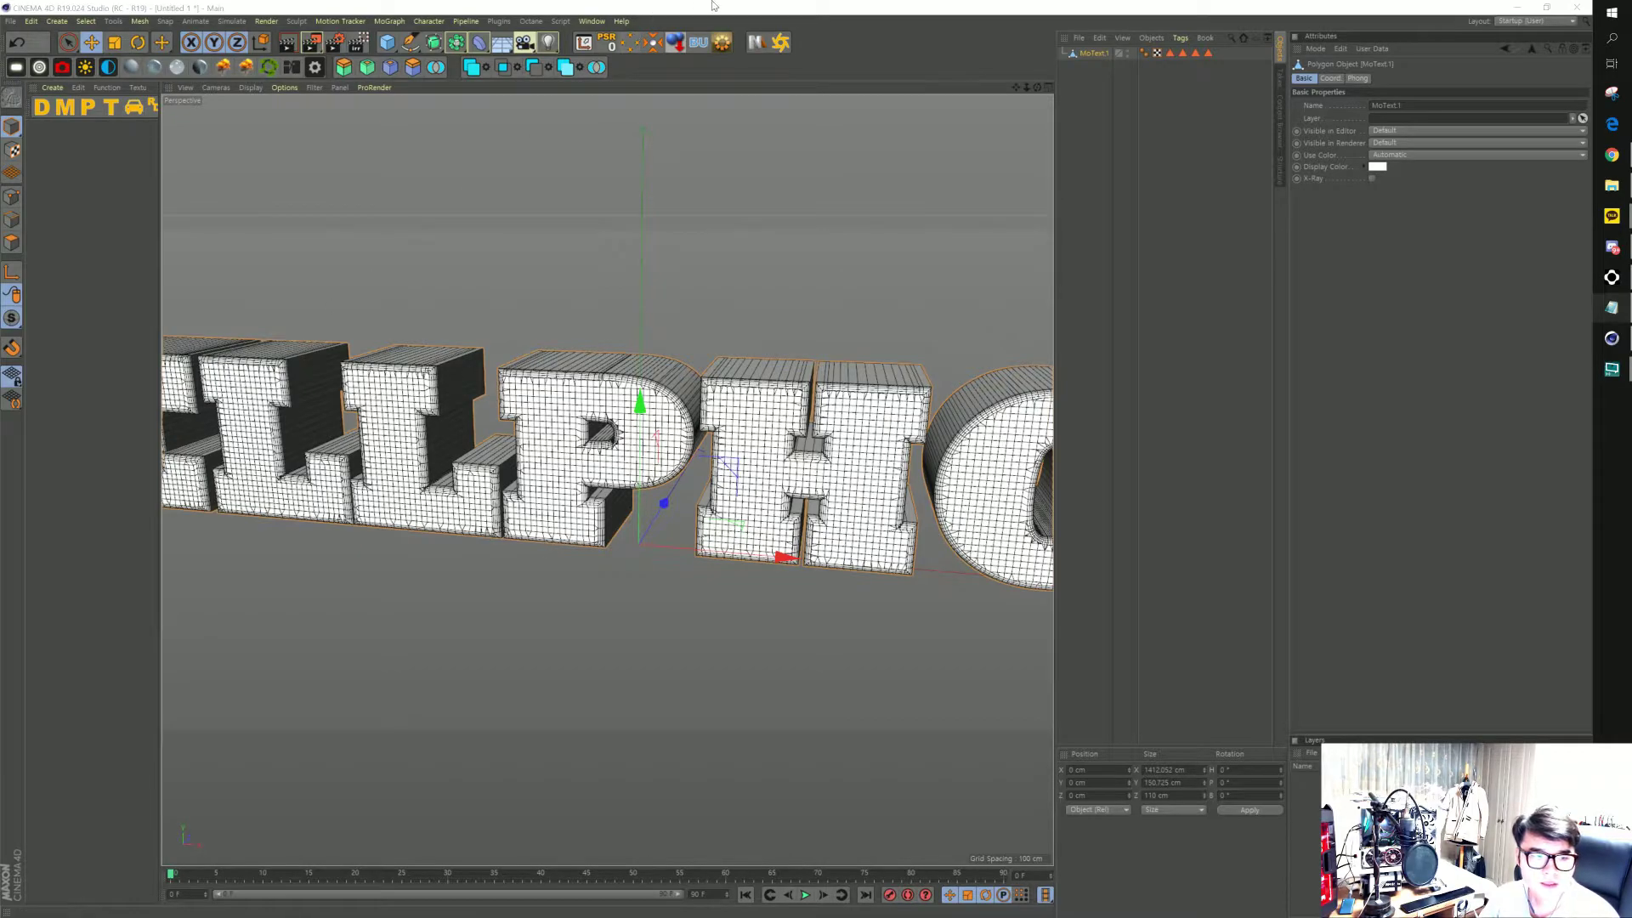
# Add a Fracture object with Mode set to Explode Segments & Connect
pyautogui.click(1107, 122)
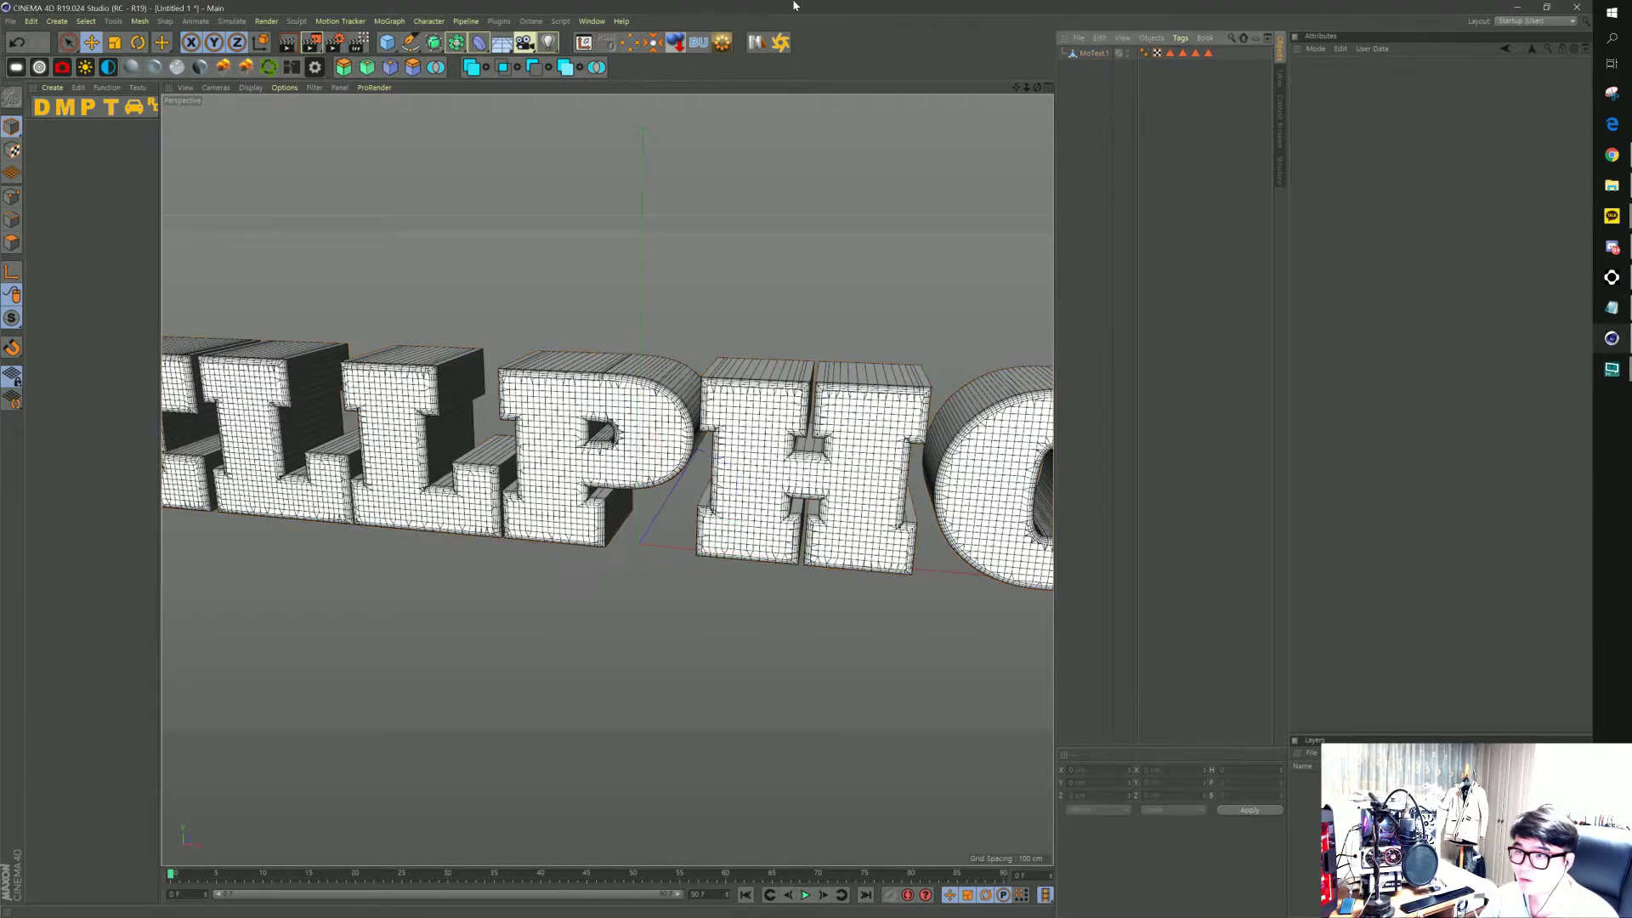
pyautogui.click(395, 20)
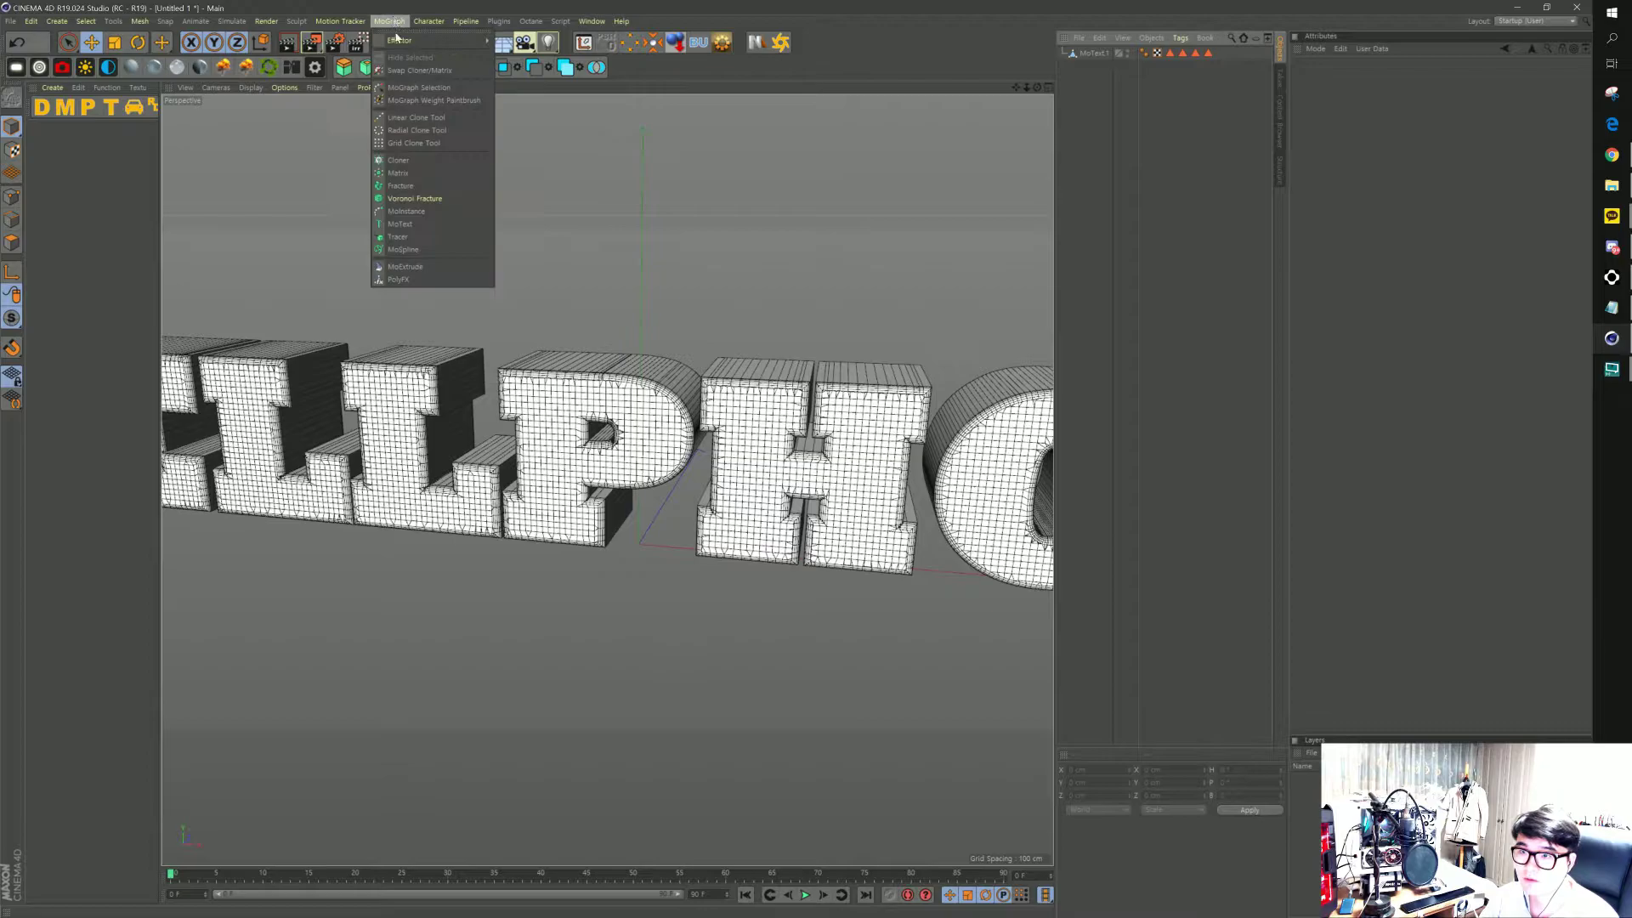
pyautogui.click(410, 190)
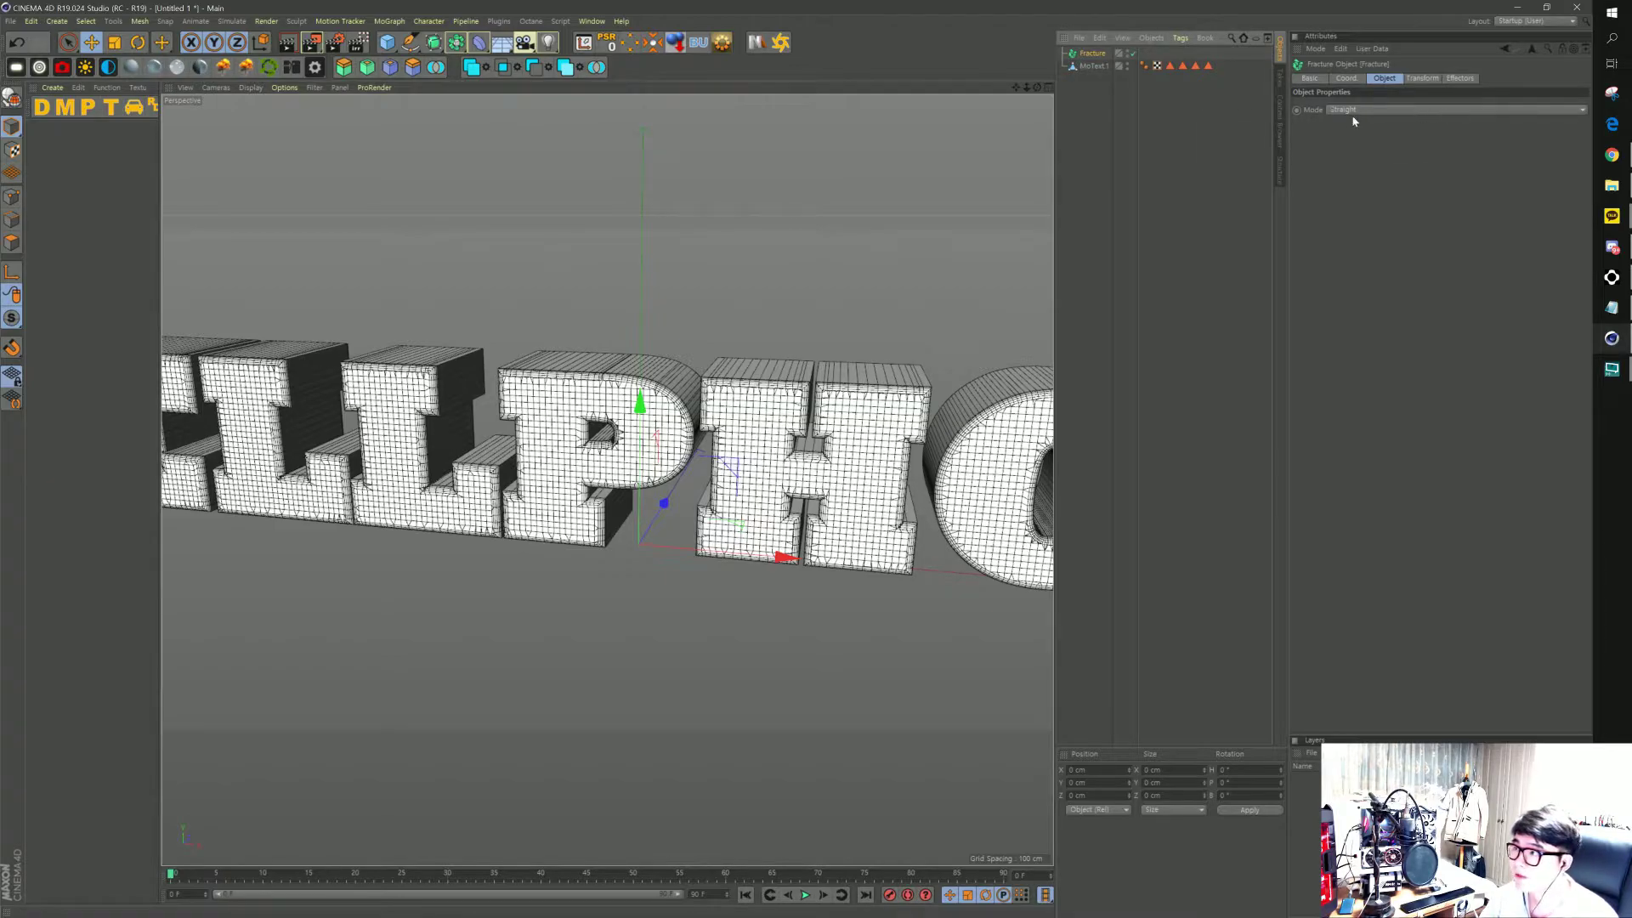
pyautogui.click(1330, 113)
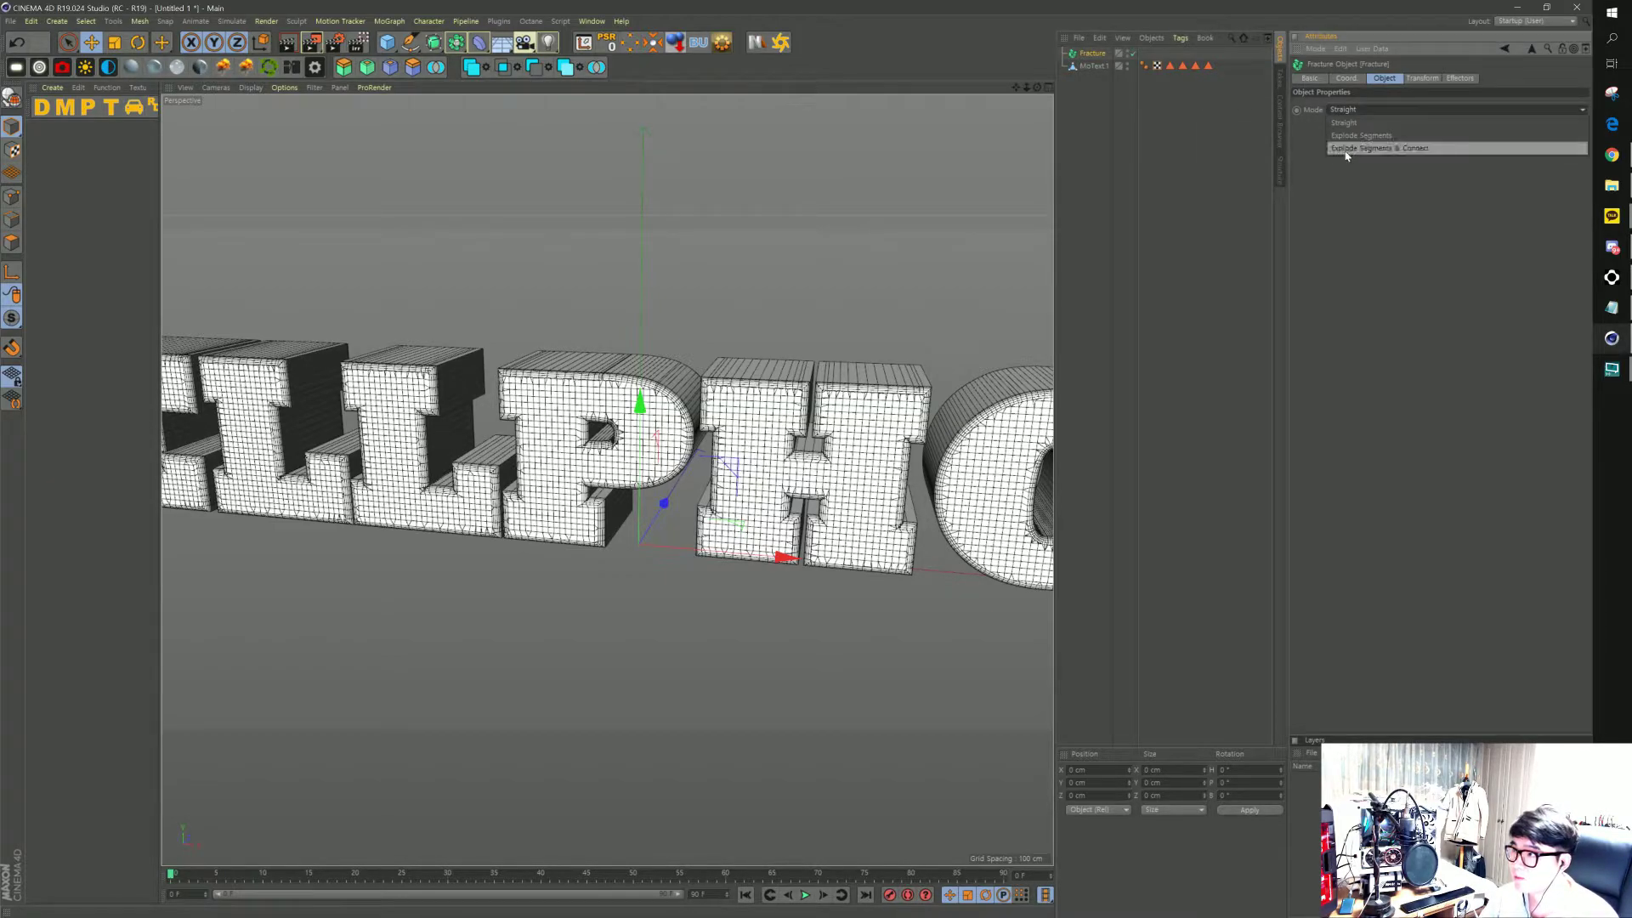
pyautogui.click(1405, 149)
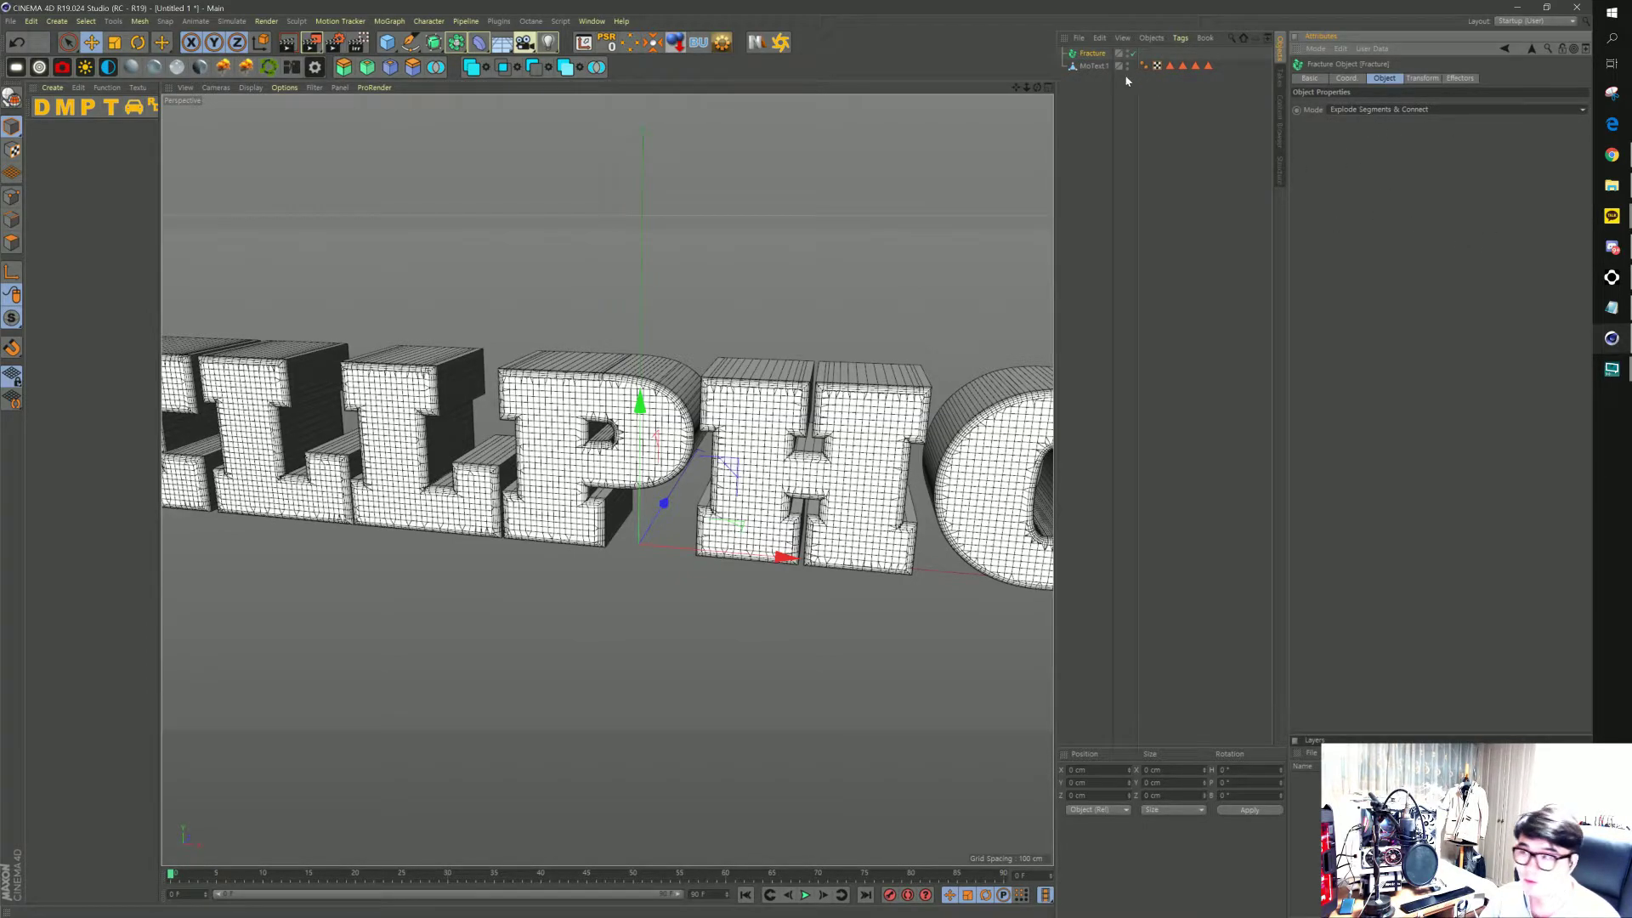
# Nest MoText.1 under the Fracture object and scrub the timeline to check
pyautogui.click(1090, 67)
pyautogui.moveTo(1086, 70); pyautogui.dragTo(1094, 54)
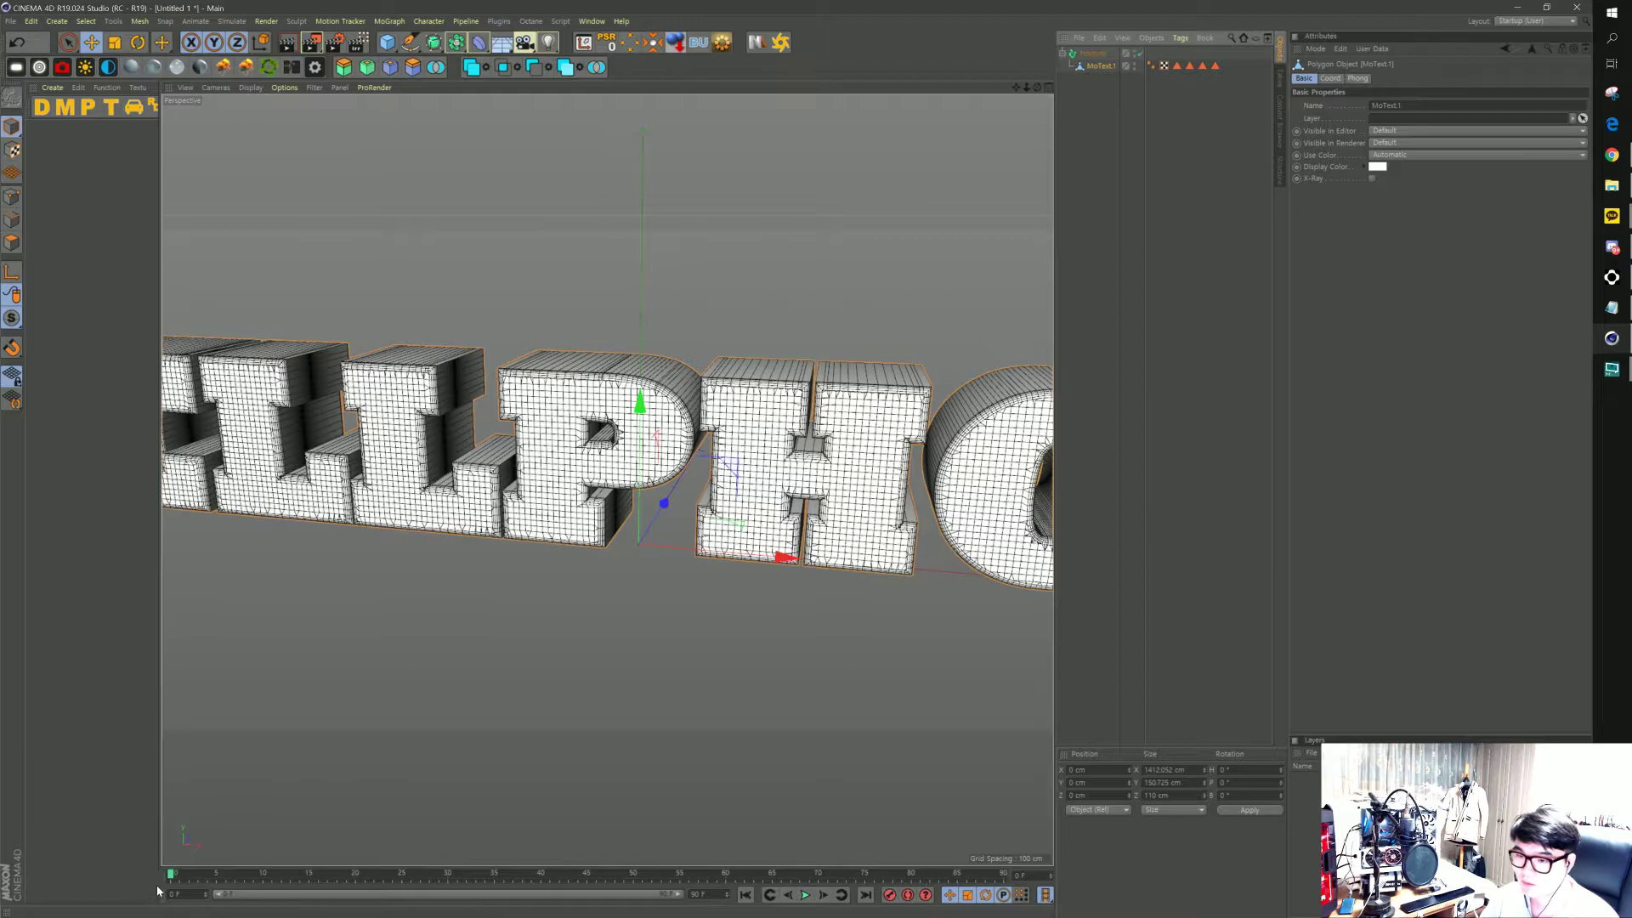
pyautogui.moveTo(363, 874)
pyautogui.mouseDown()
pyautogui.moveTo(434, 809)
pyautogui.moveTo(170, 816)
pyautogui.mouseUp()
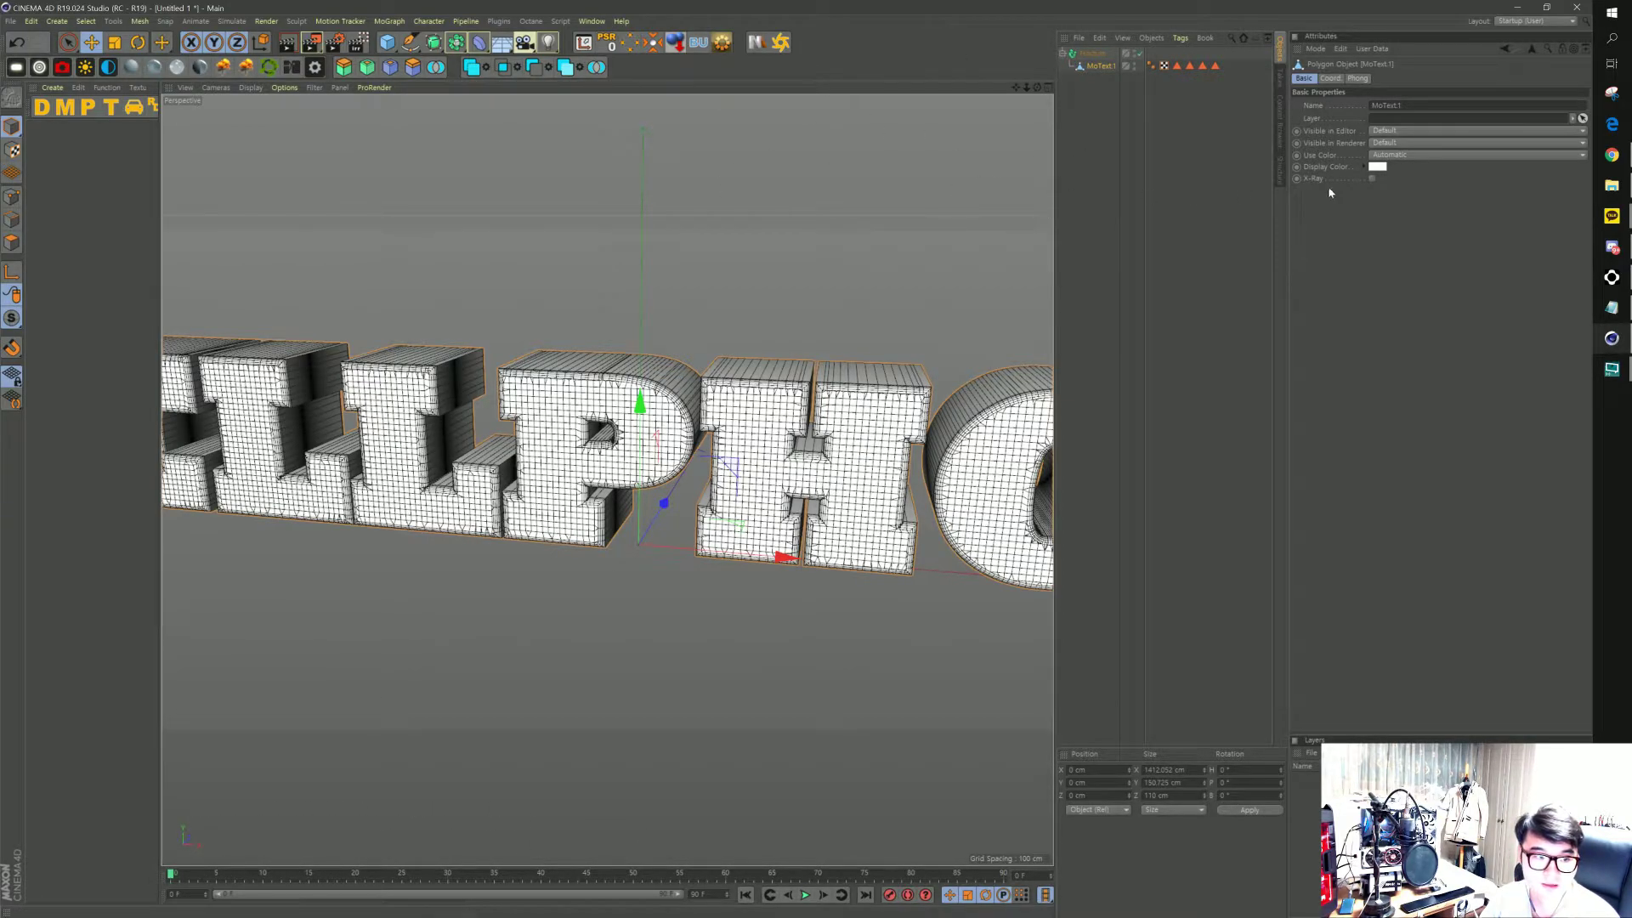
pyautogui.click(1108, 88)
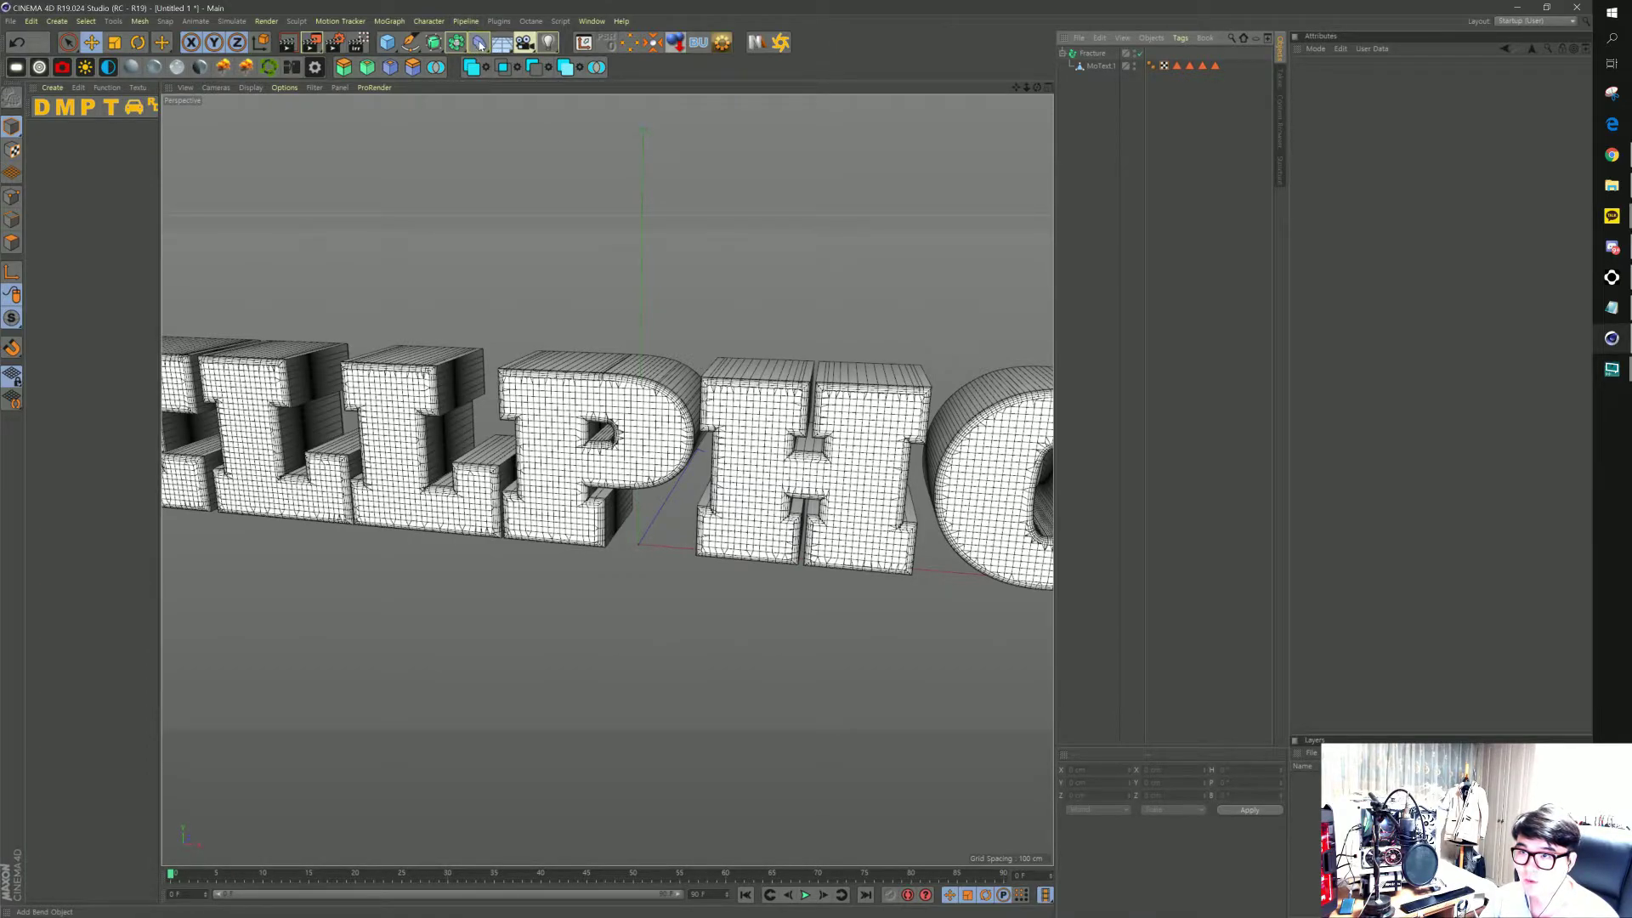
# Add a Jiggle deformer under MoText.1 and display its Object settings
pyautogui.click(484, 46)
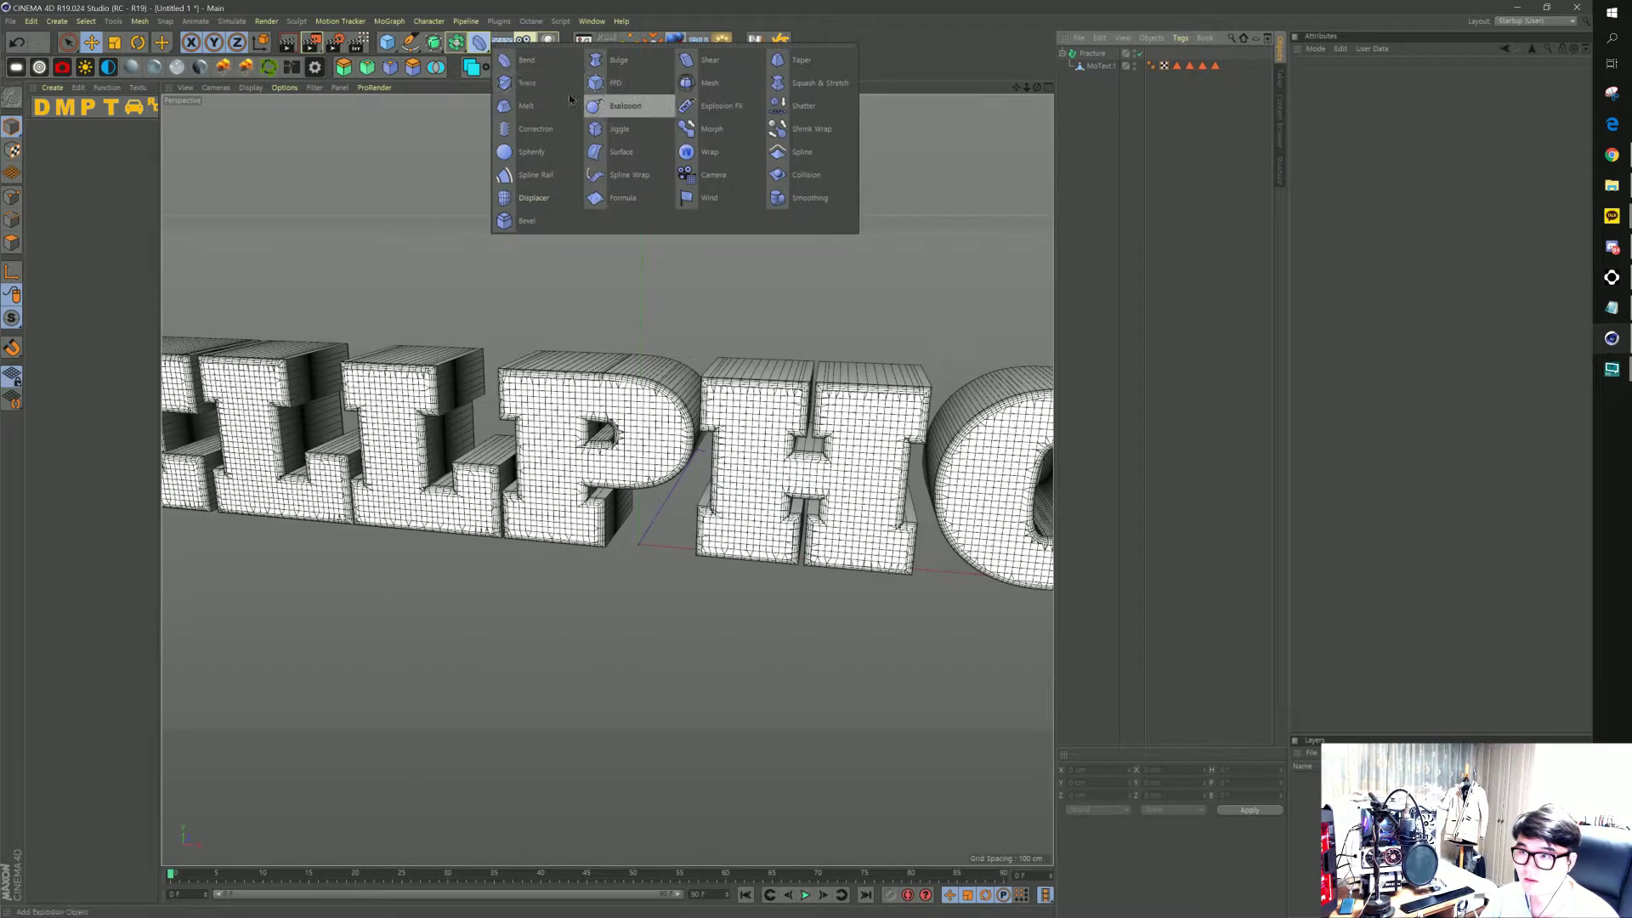
pyautogui.click(638, 131)
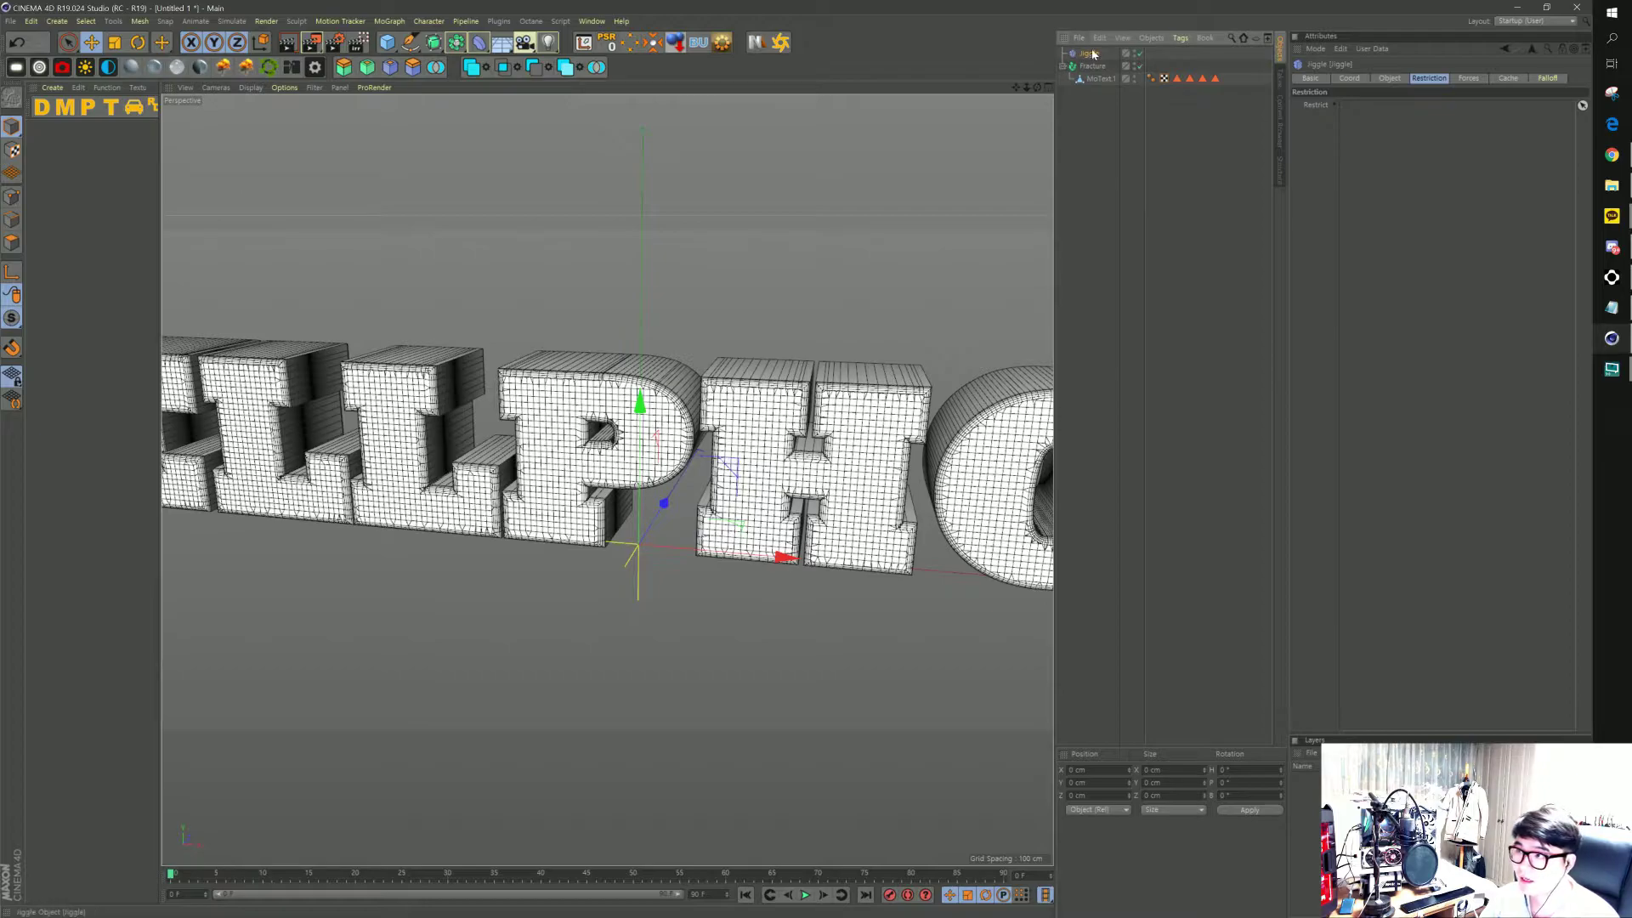
pyautogui.moveTo(1089, 53); pyautogui.dragTo(1102, 81)
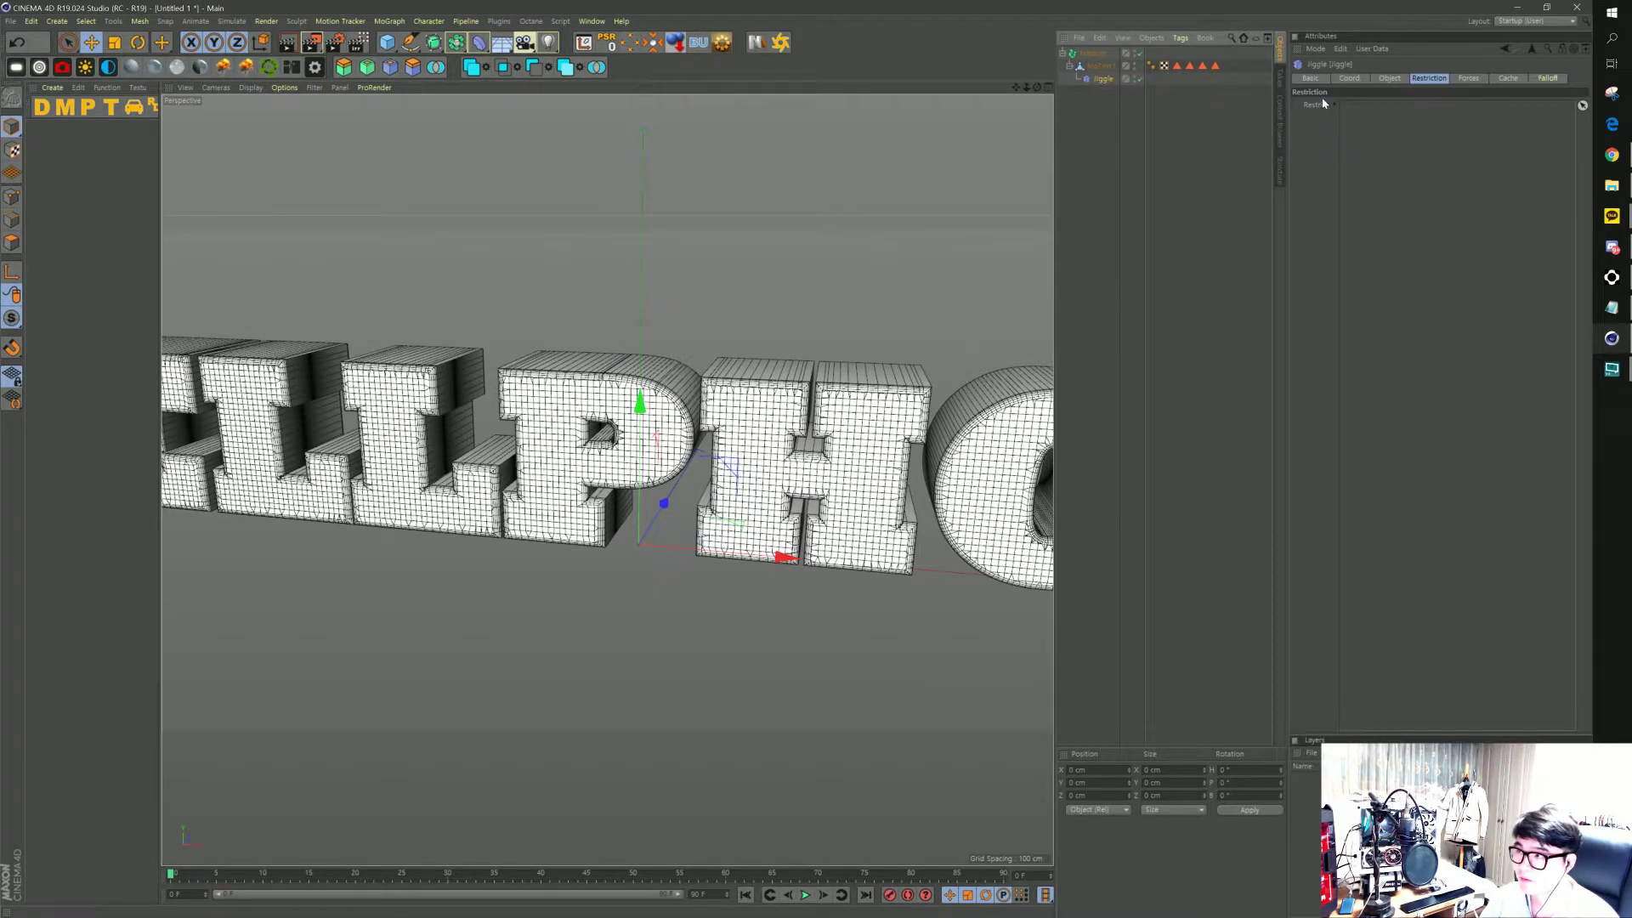
pyautogui.click(1389, 79)
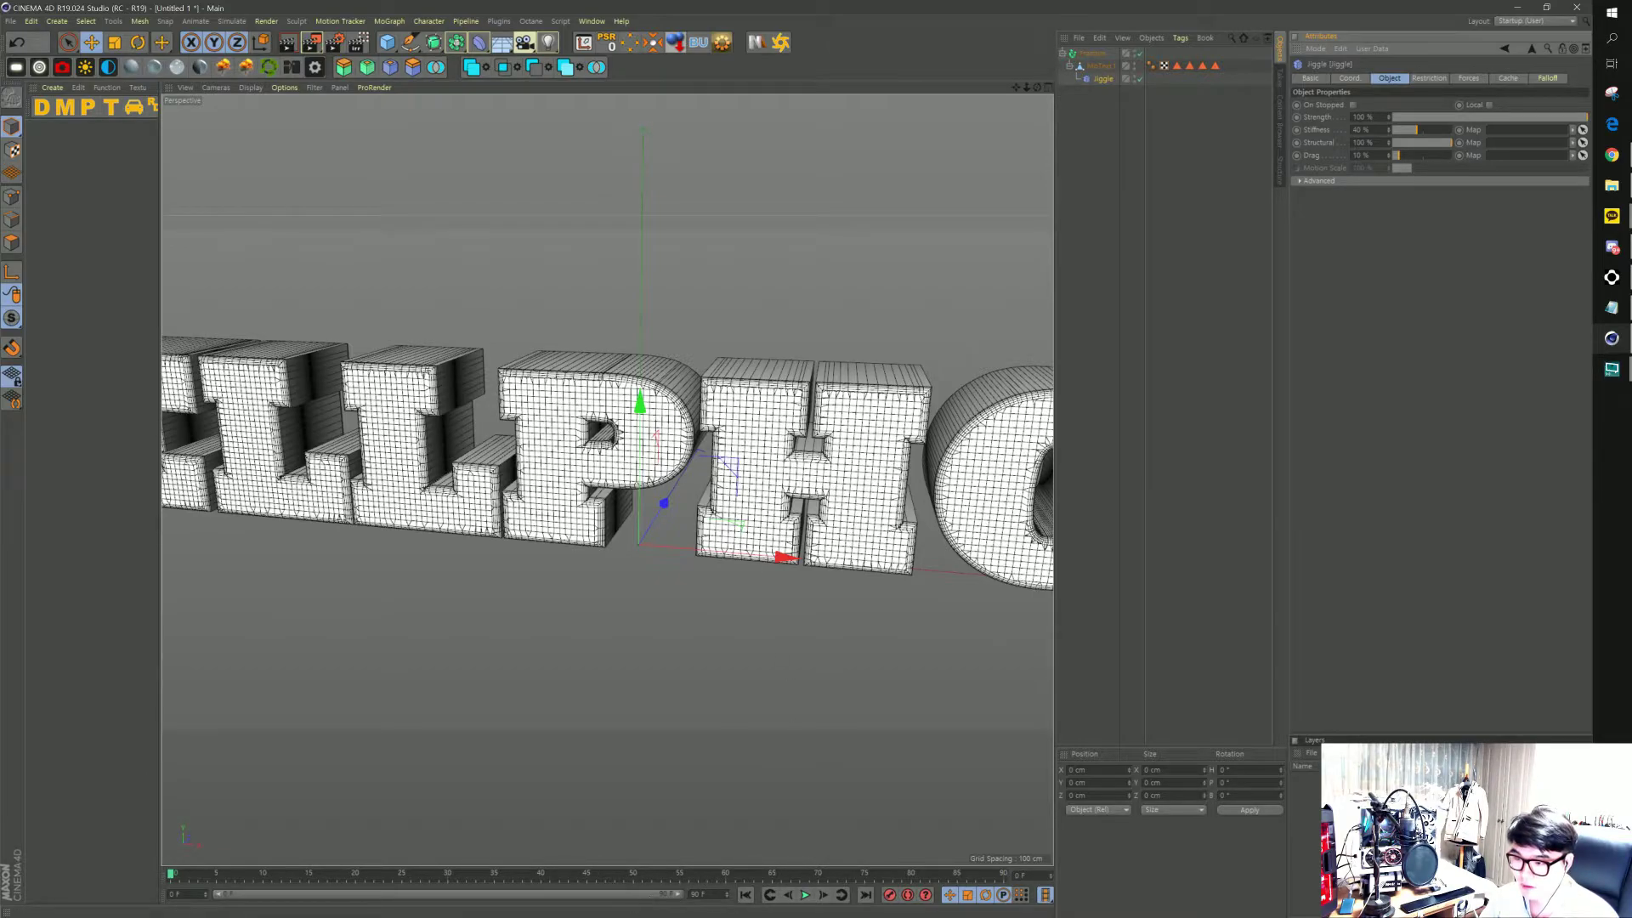
# Extend the animation to 300 frames and move to about frame 31
pyautogui.doubleClick(699, 894)
pyautogui.write('300')
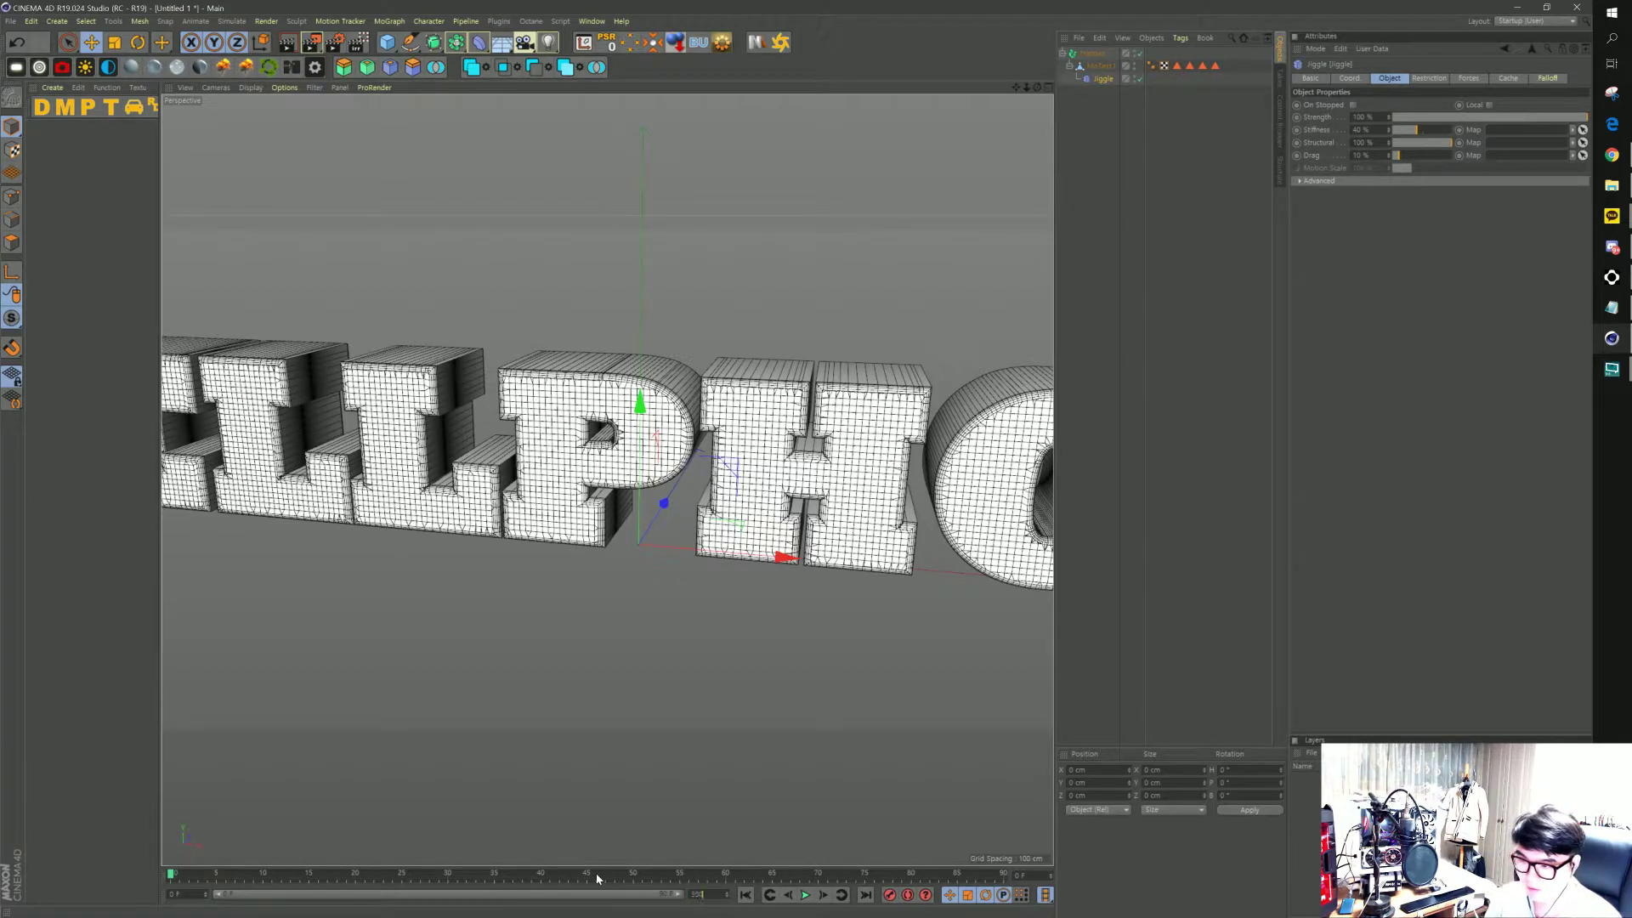
pyautogui.press('Return')
pyautogui.moveTo(372, 901); pyautogui.dragTo(693, 903)
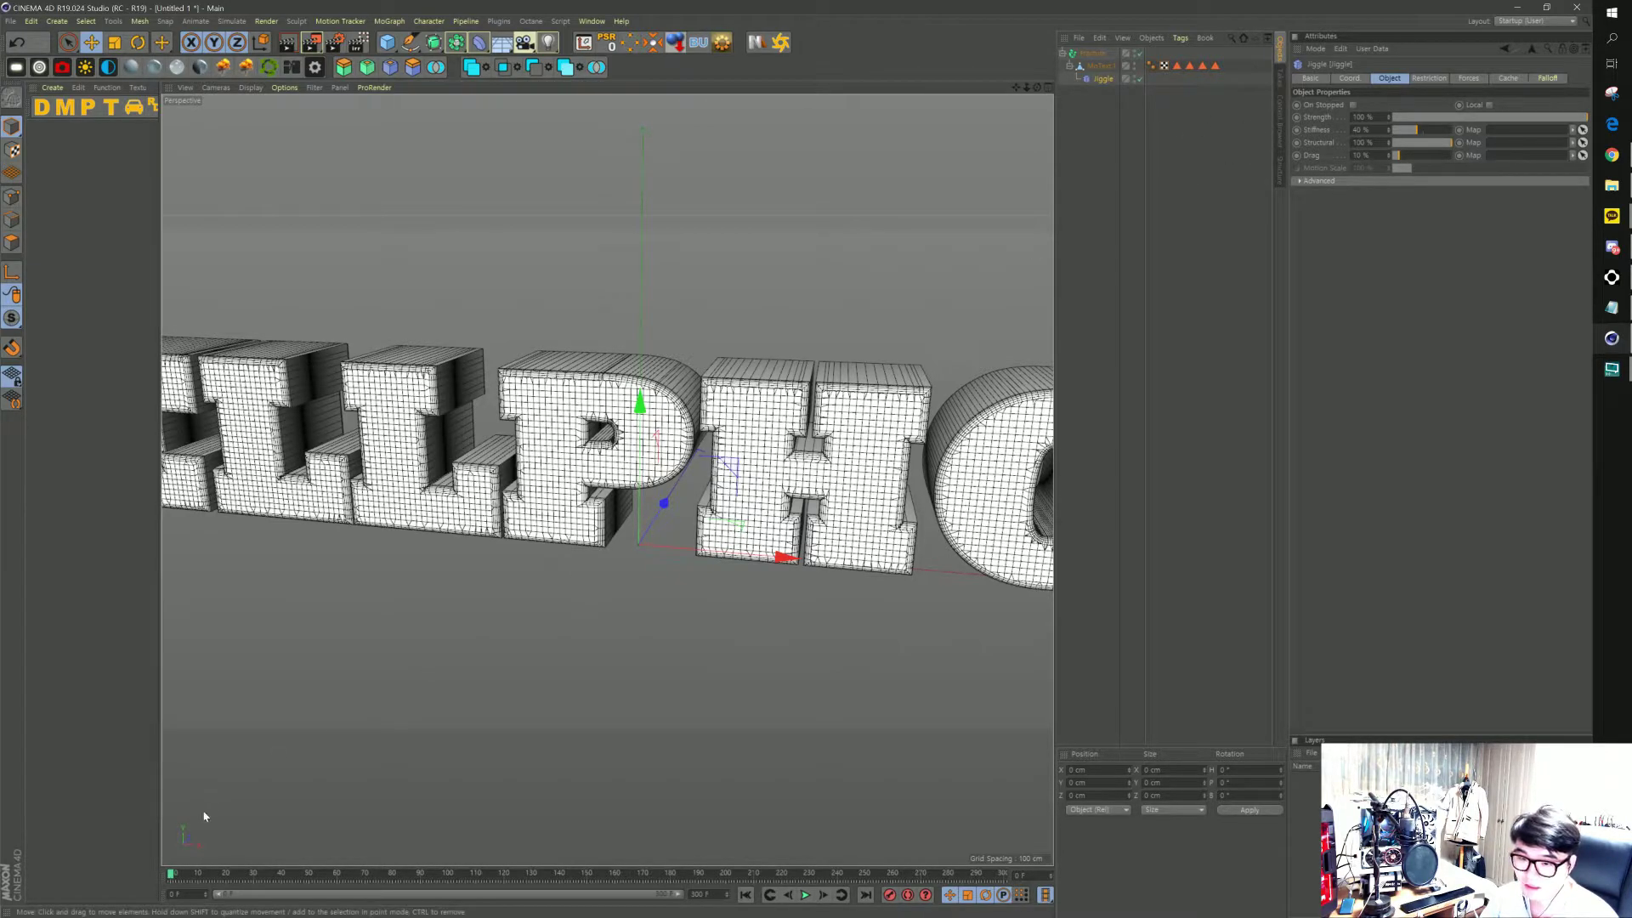
pyautogui.moveTo(172, 875); pyautogui.dragTo(252, 876)
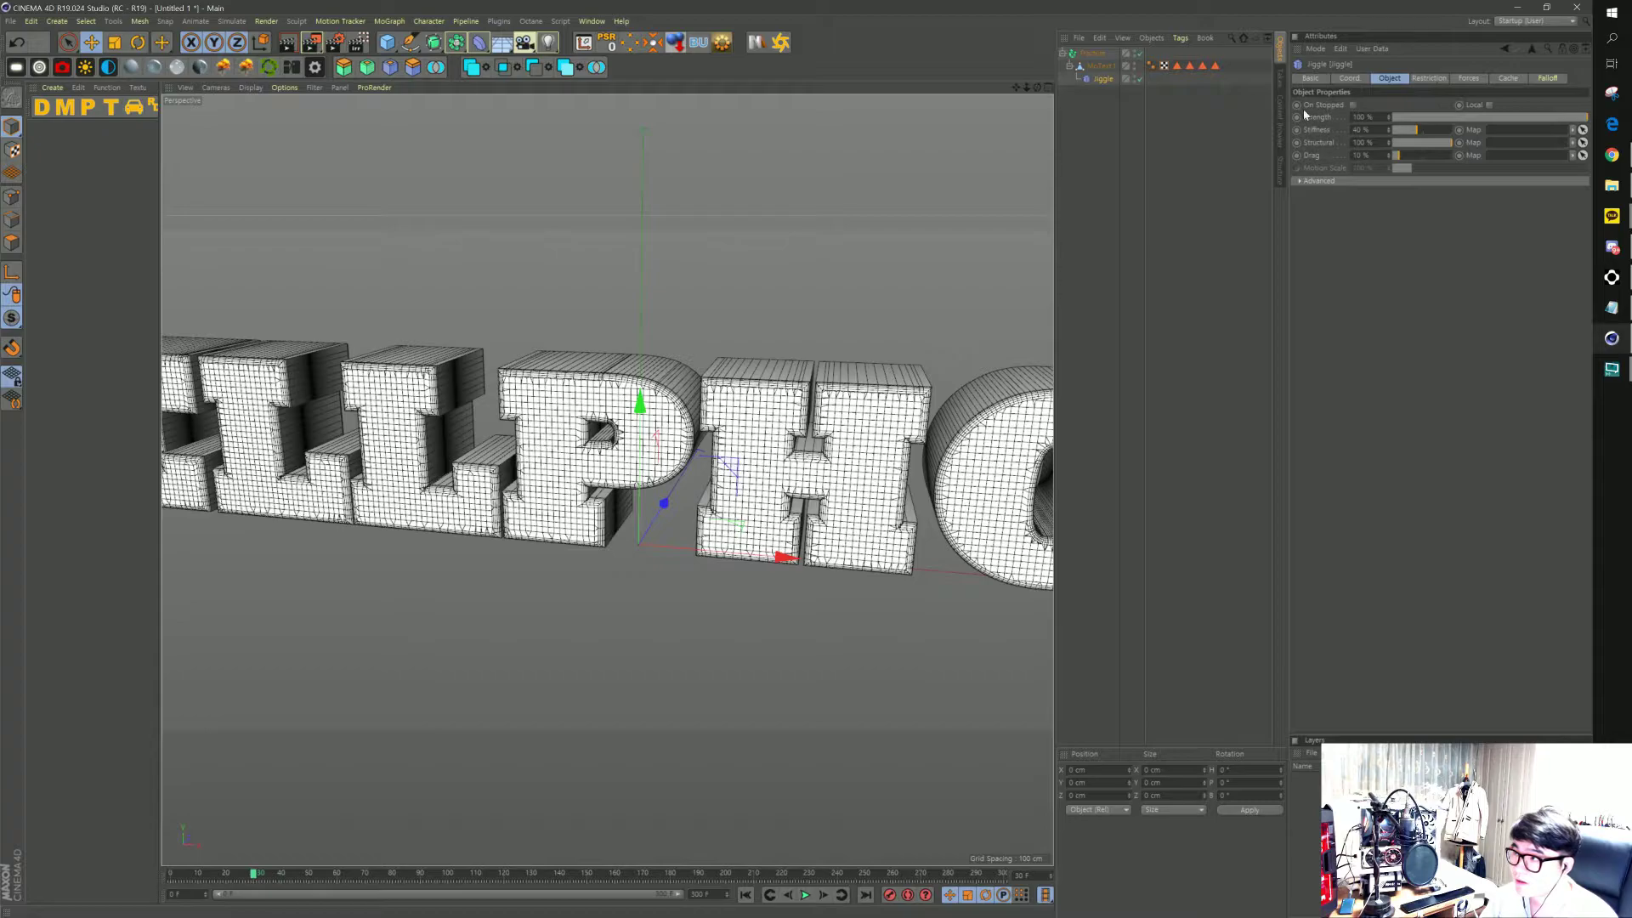
# Keyframe Jiggle Strength at 0 % near frame 31 and 100 % at frame 100
pyautogui.doubleClick(1369, 118)
pyautogui.write('0')
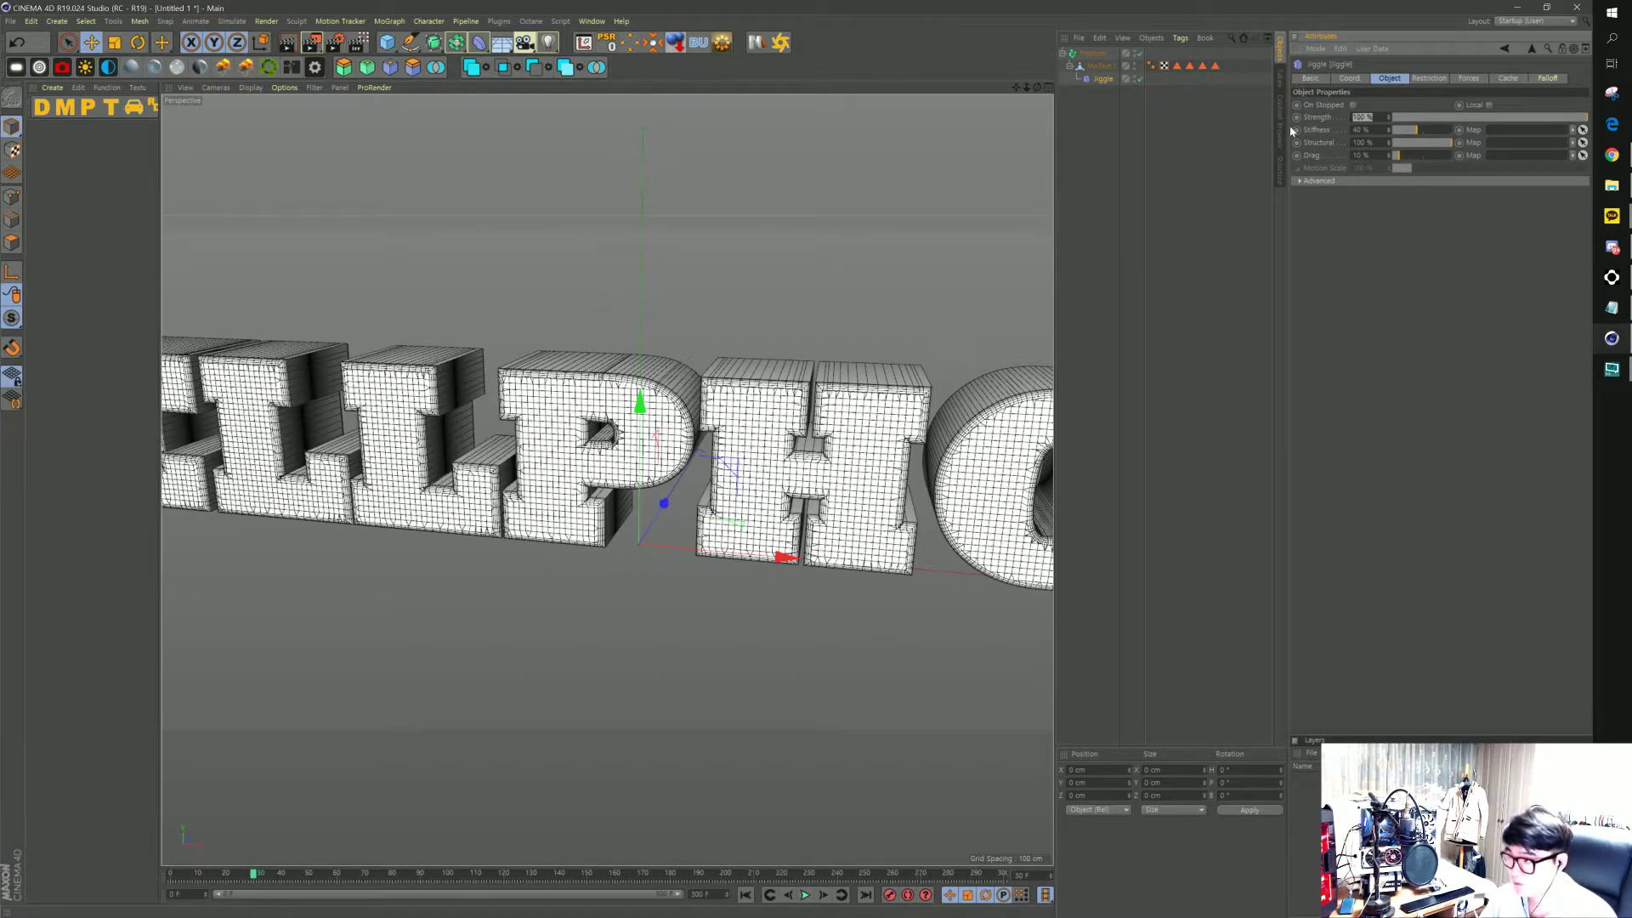
pyautogui.press('Return')
pyautogui.keyDown('ctrl'); pyautogui.click(1297, 117); pyautogui.keyUp('ctrl')
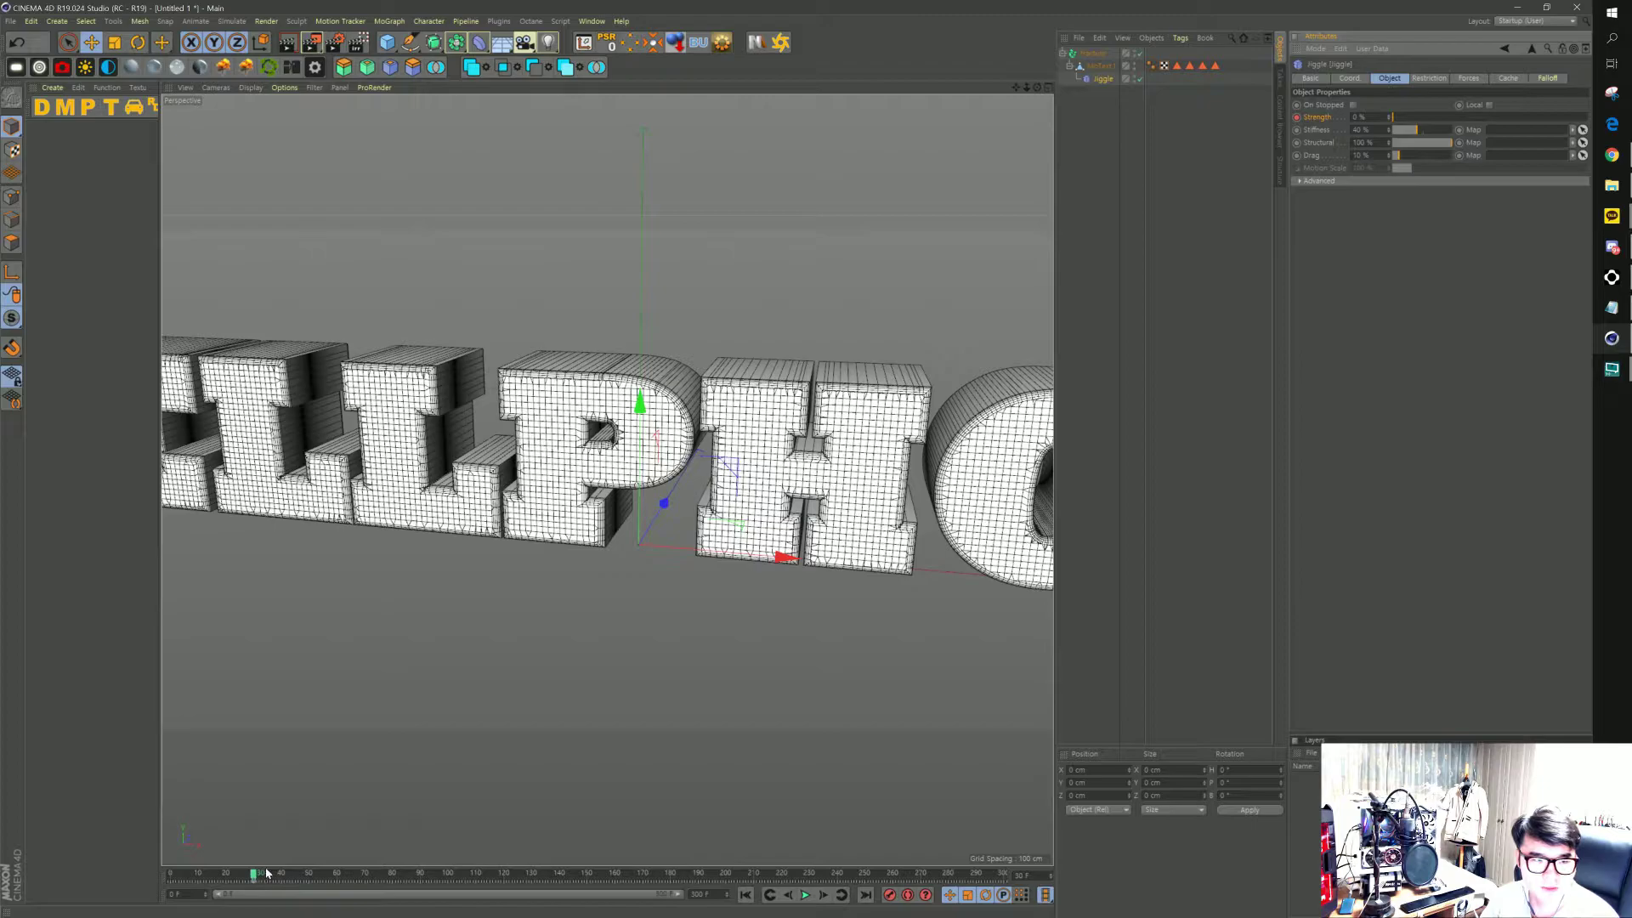
pyautogui.moveTo(255, 874); pyautogui.dragTo(447, 876)
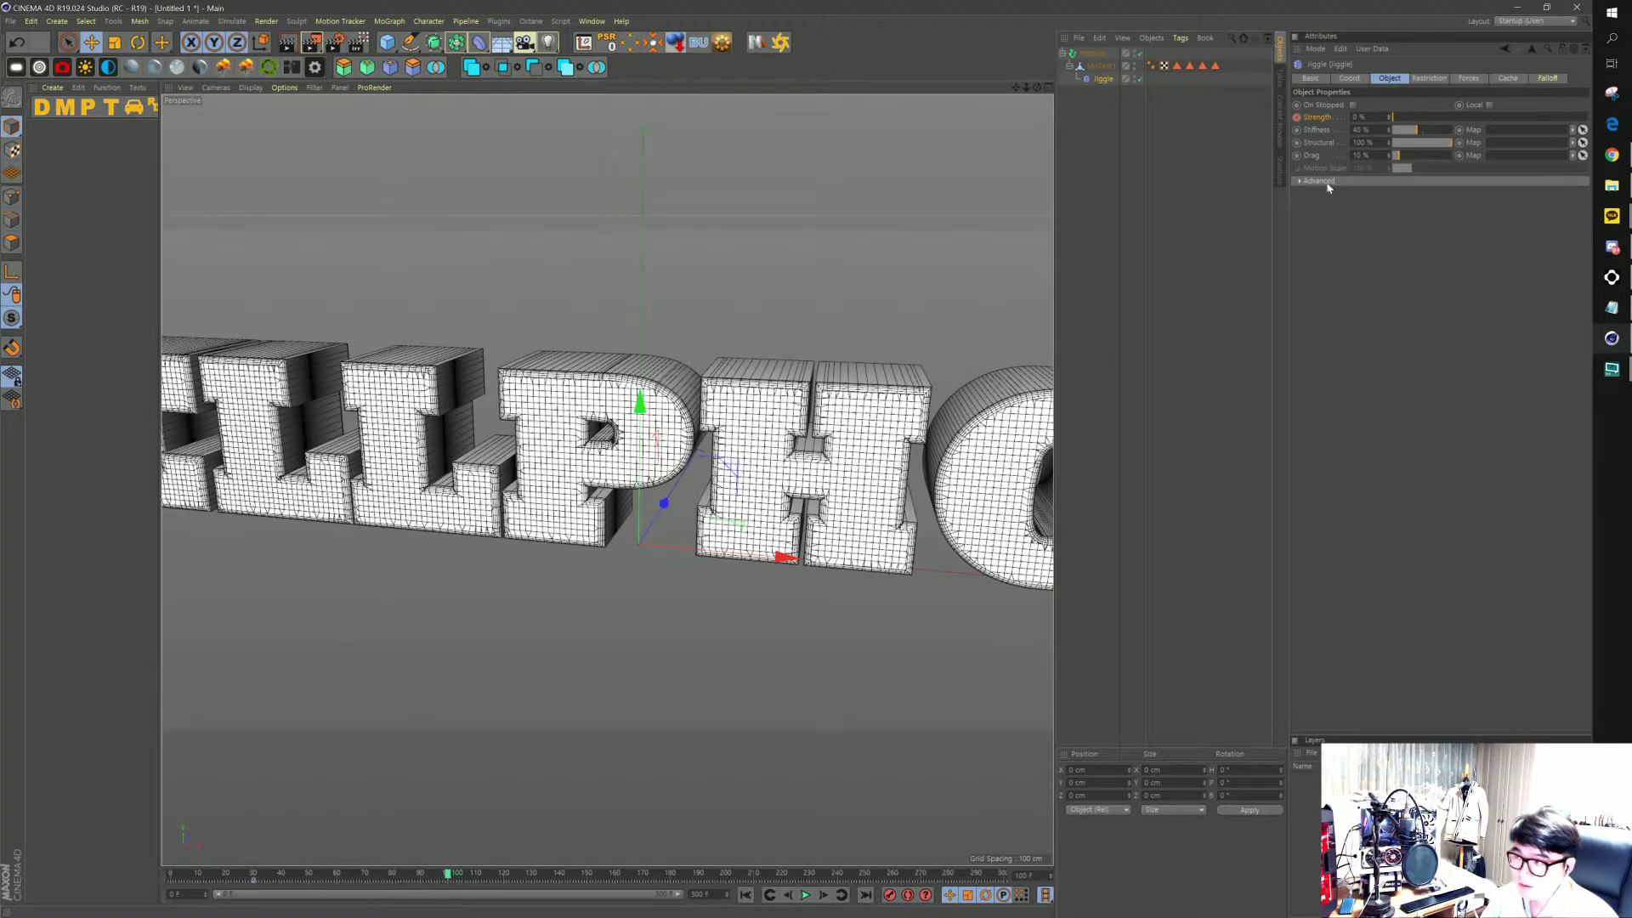
pyautogui.moveTo(1390, 117); pyautogui.dragTo(1271, 116)
pyautogui.write('100')
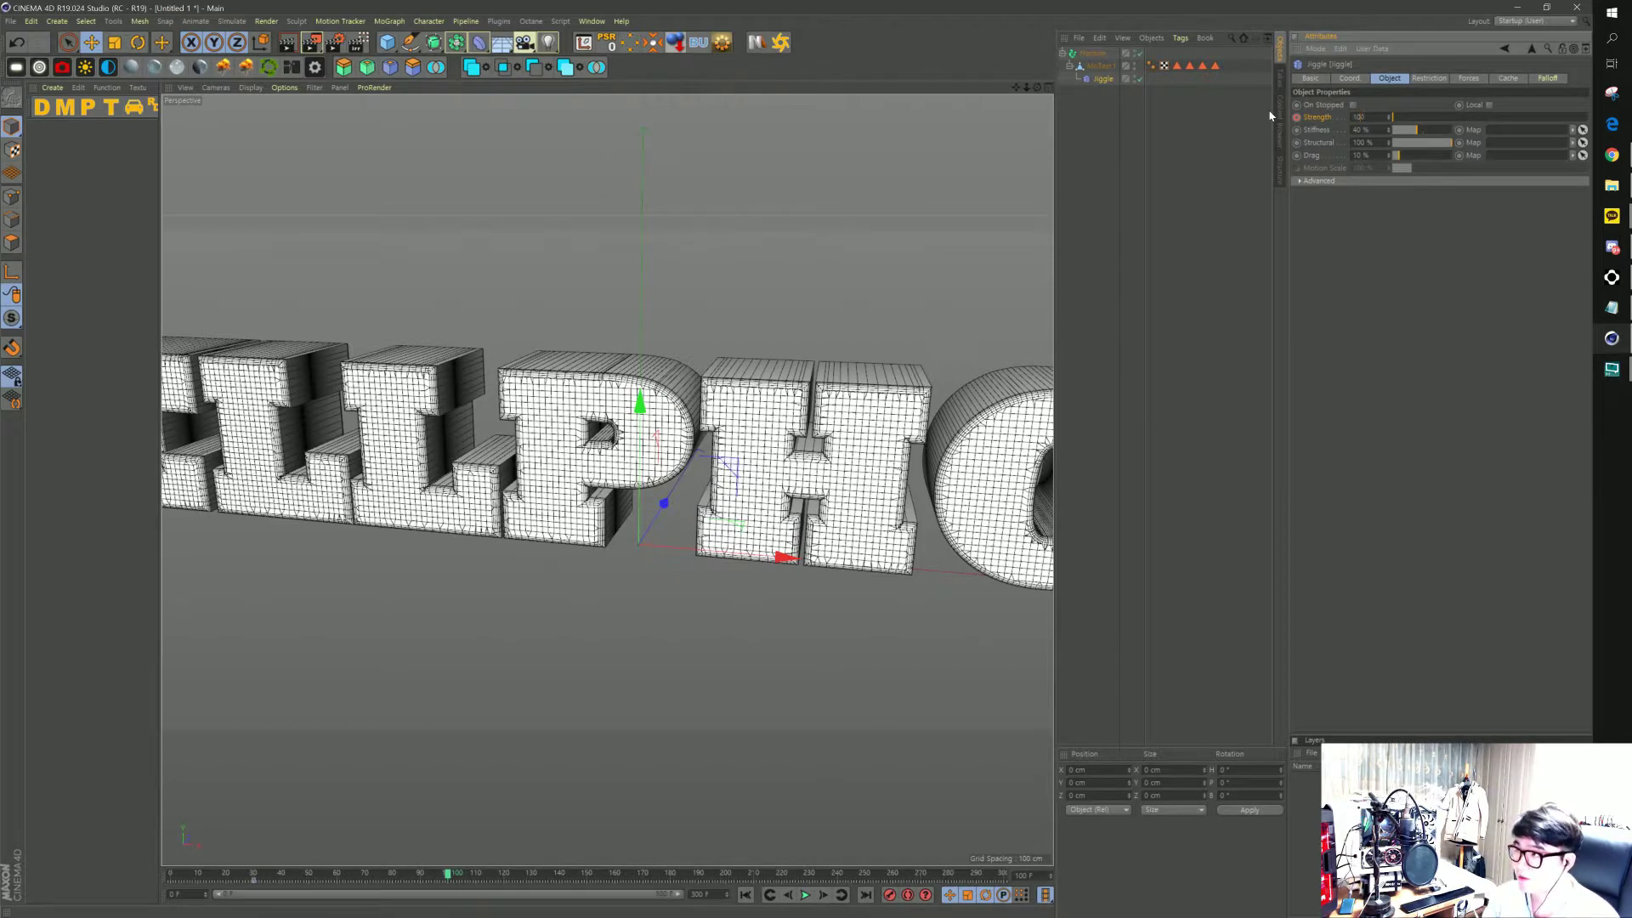
pyautogui.press('Return')
pyautogui.click(1296, 117)
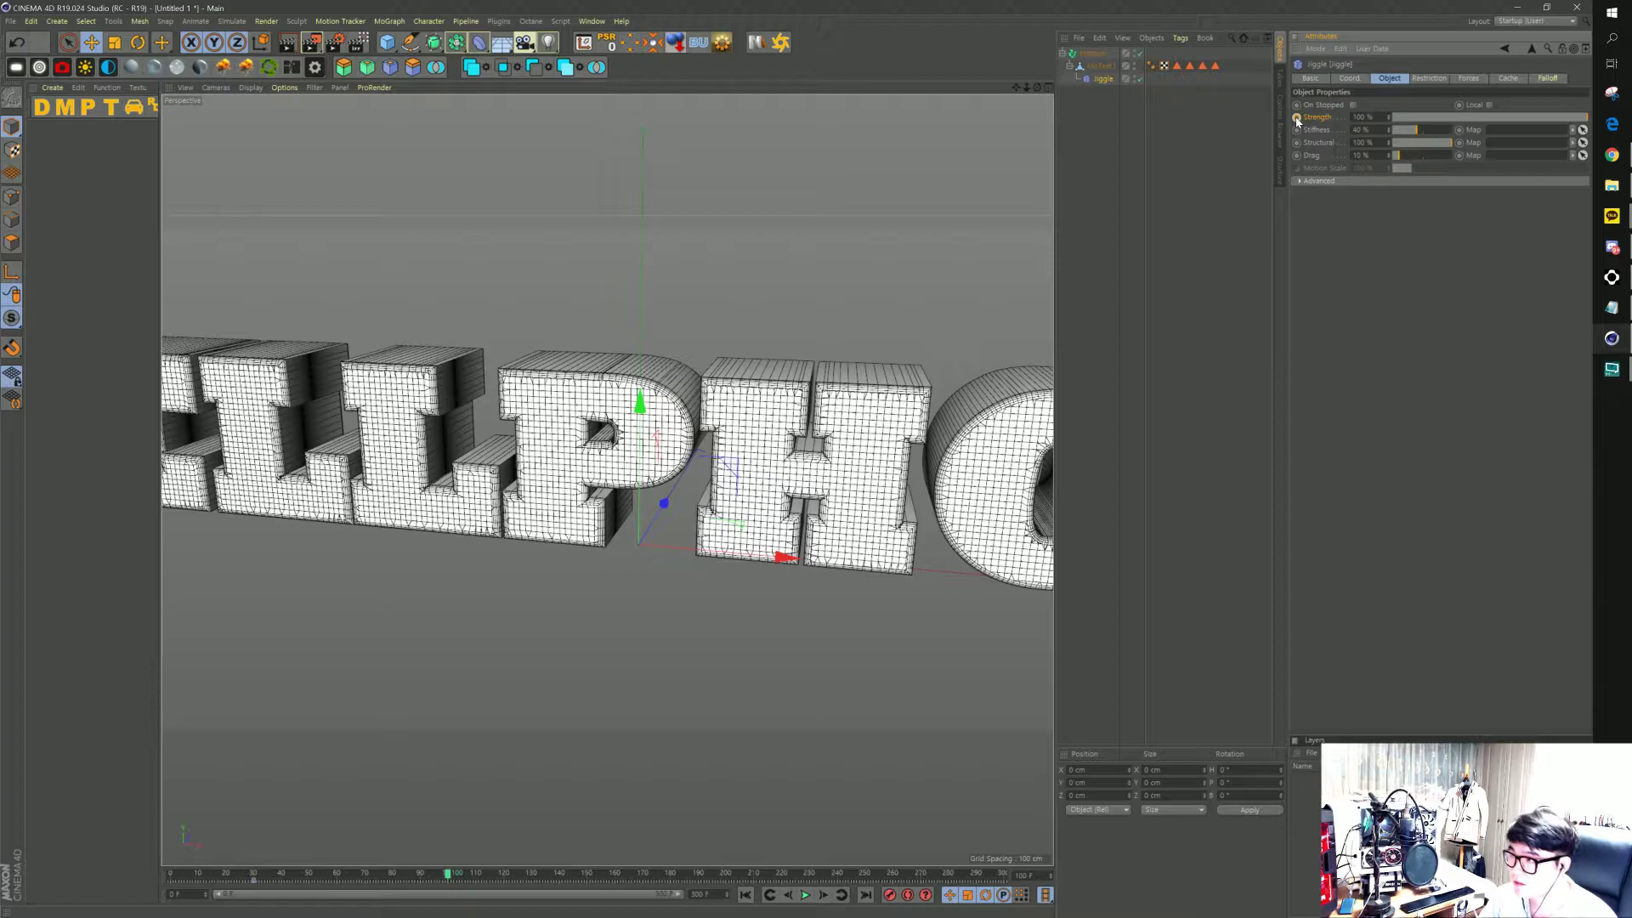
pyautogui.moveTo(447, 876)
pyautogui.mouseDown()
pyautogui.moveTo(229, 874)
pyautogui.moveTo(448, 880)
pyautogui.mouseUp()
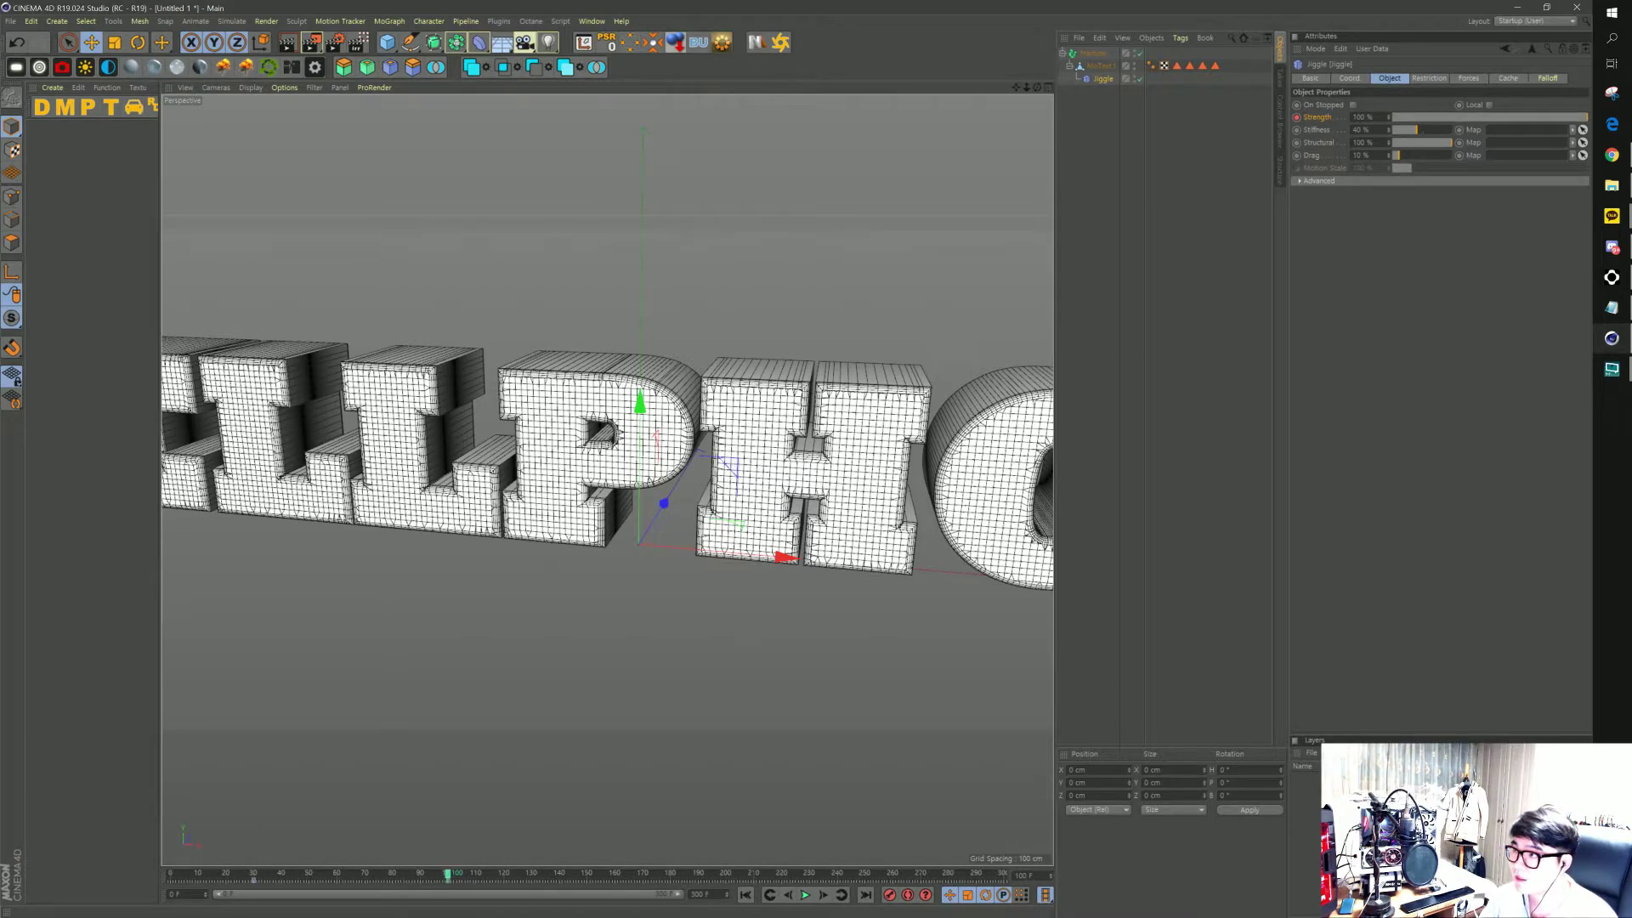
# Set Jiggle Stiffness to 1 % and Structural to 15 %, then play back to preview
pyautogui.click(1360, 129)
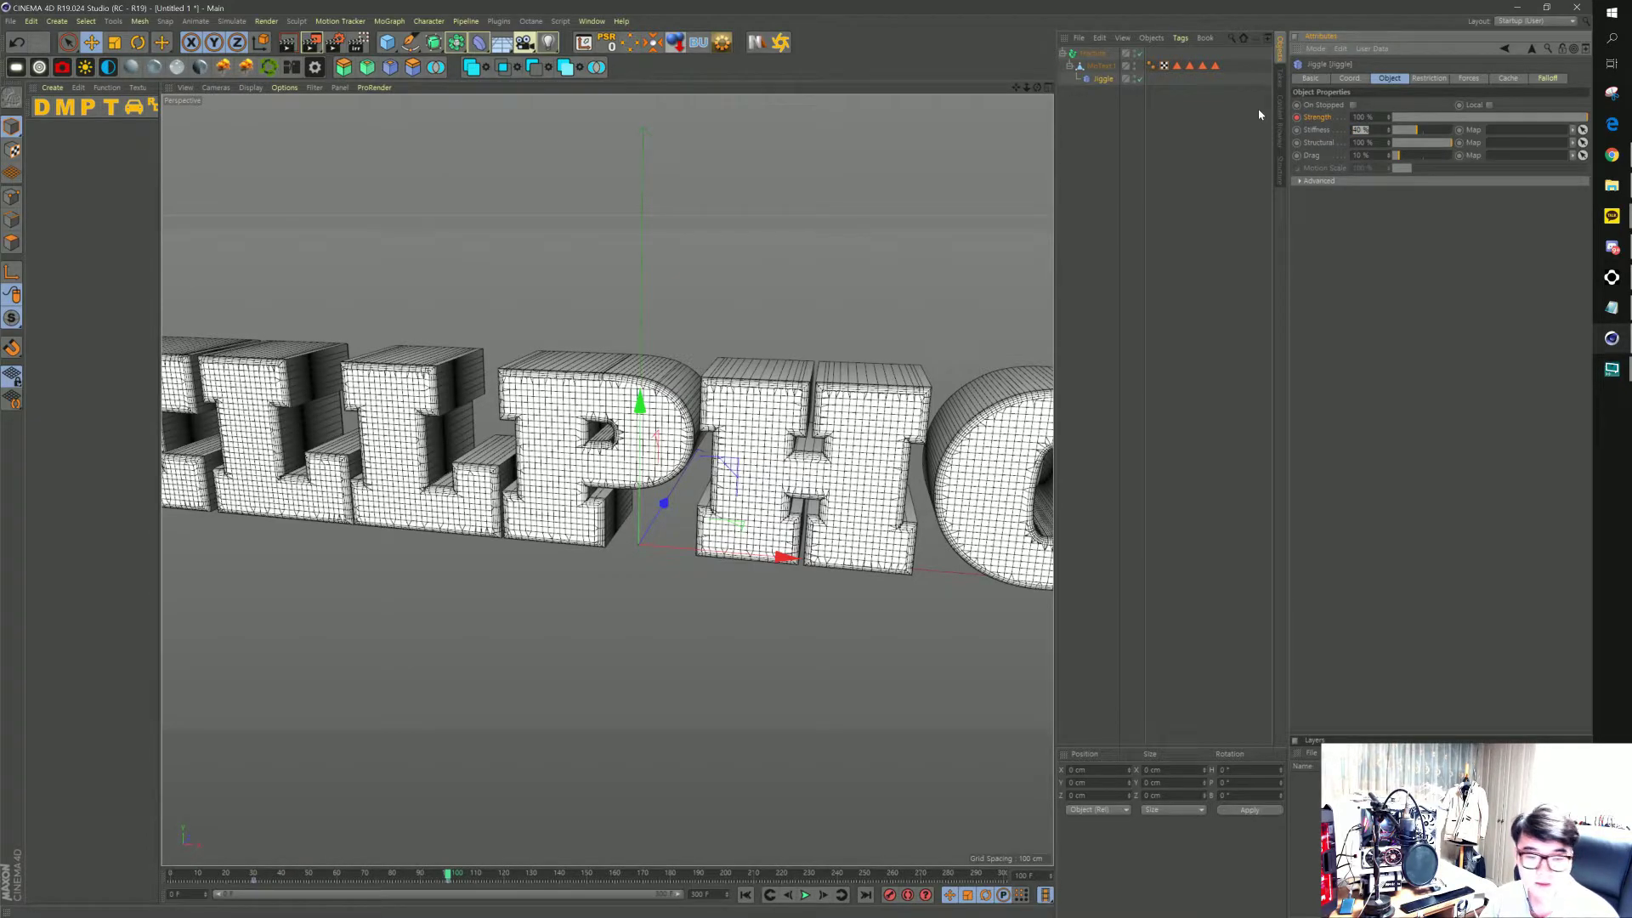
pyautogui.write('1')
pyautogui.press('Tab')
pyautogui.write('1')
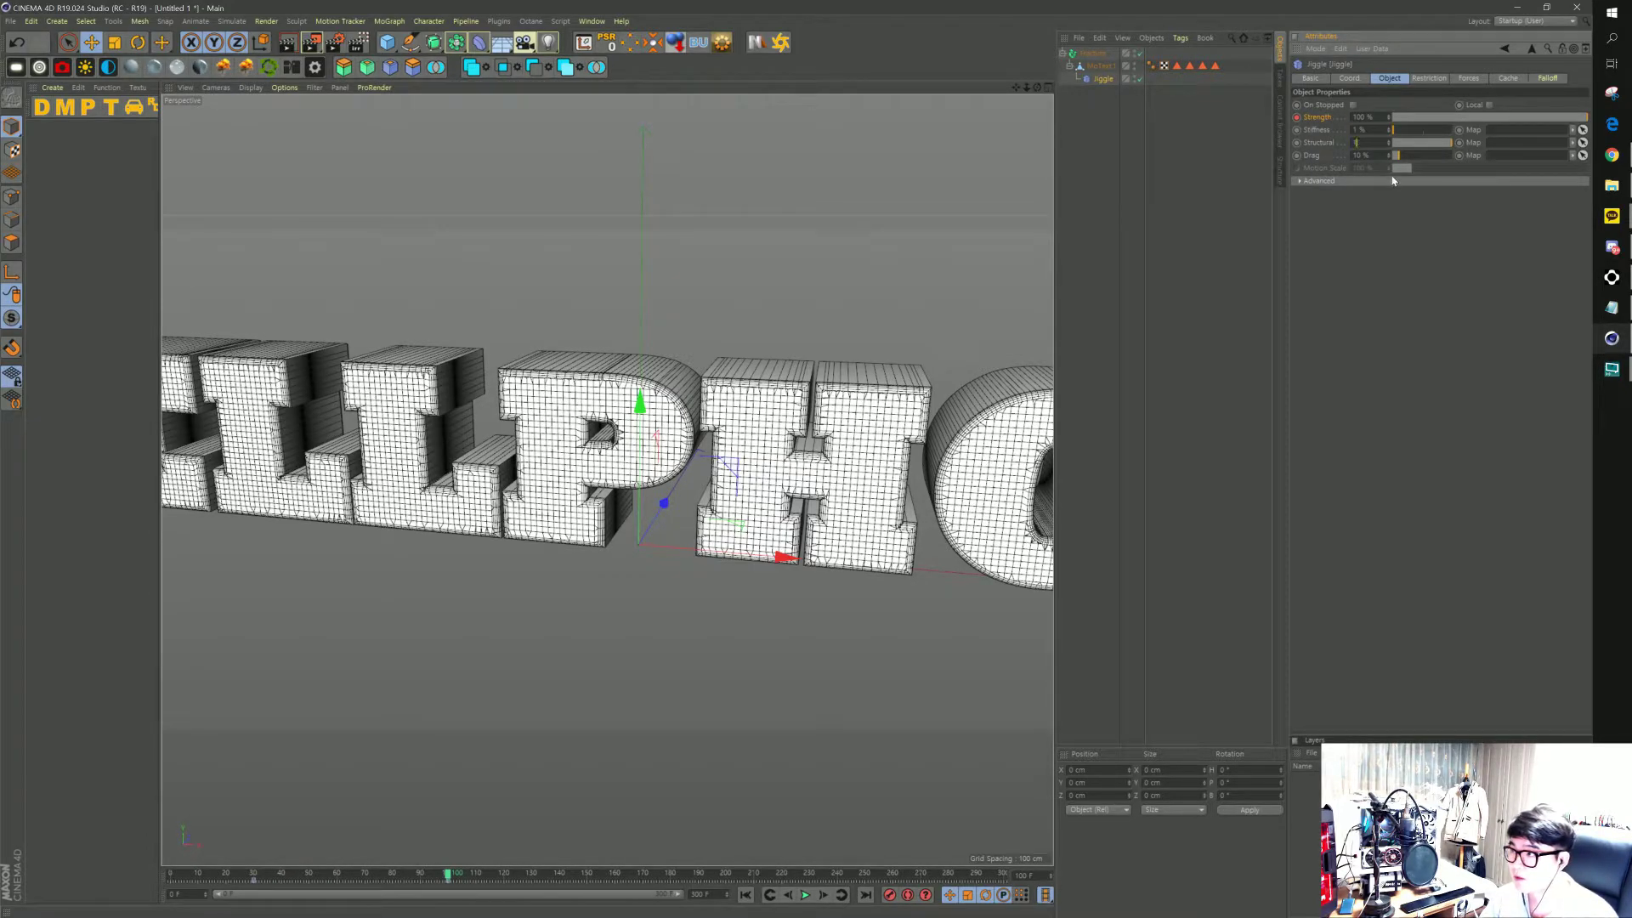
pyautogui.press('Return')
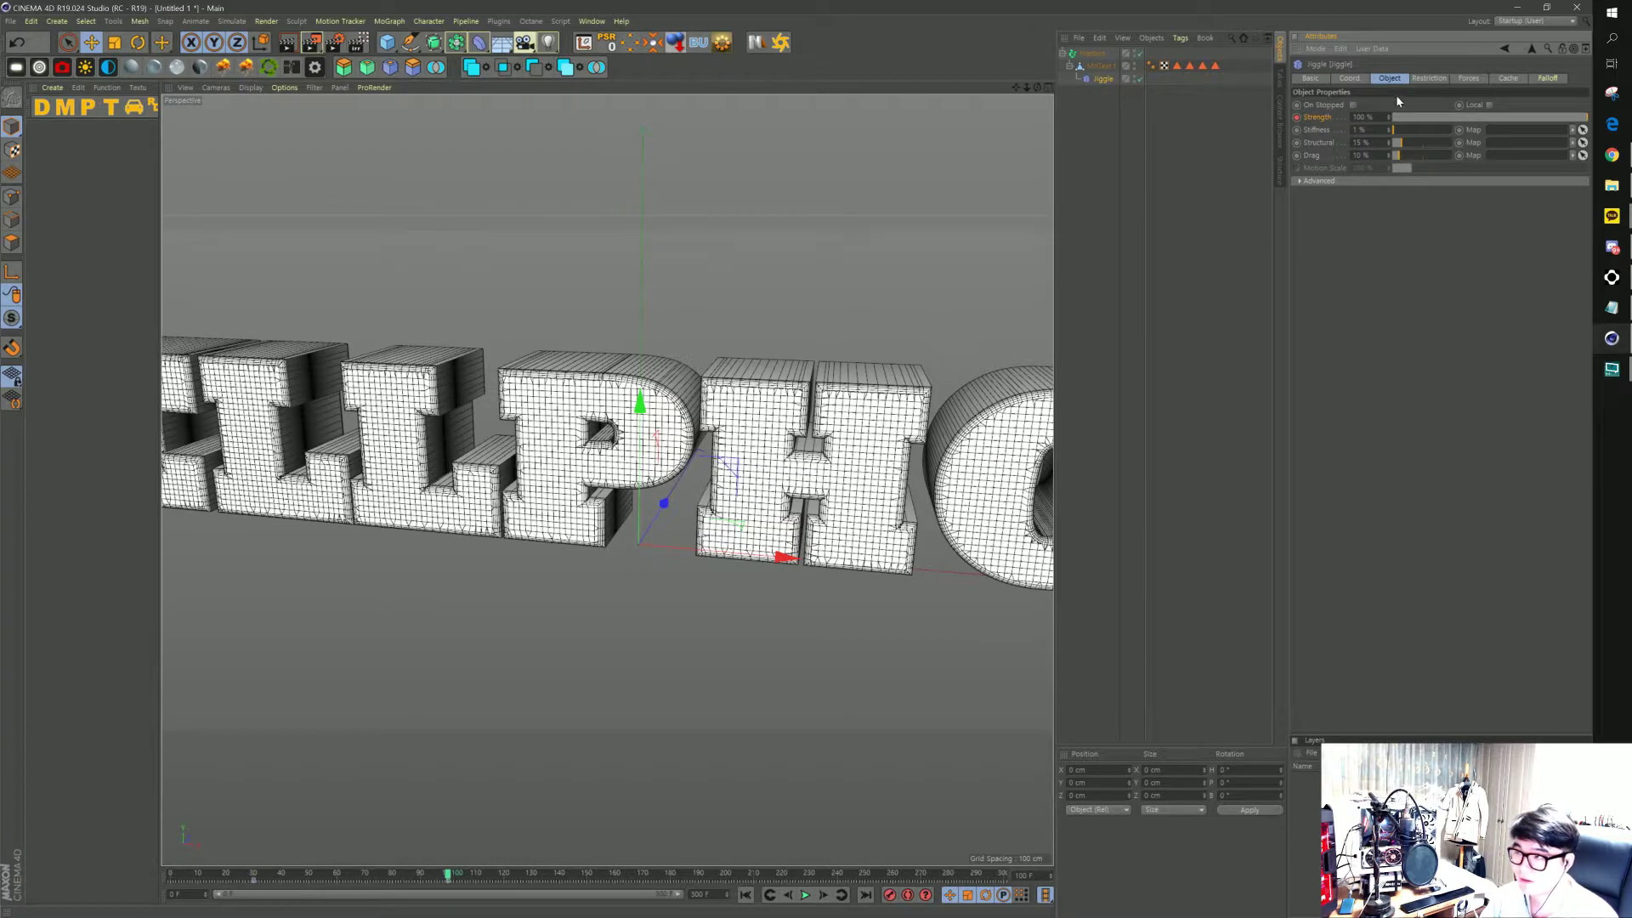
pyautogui.moveTo(448, 876); pyautogui.dragTo(420, 878)
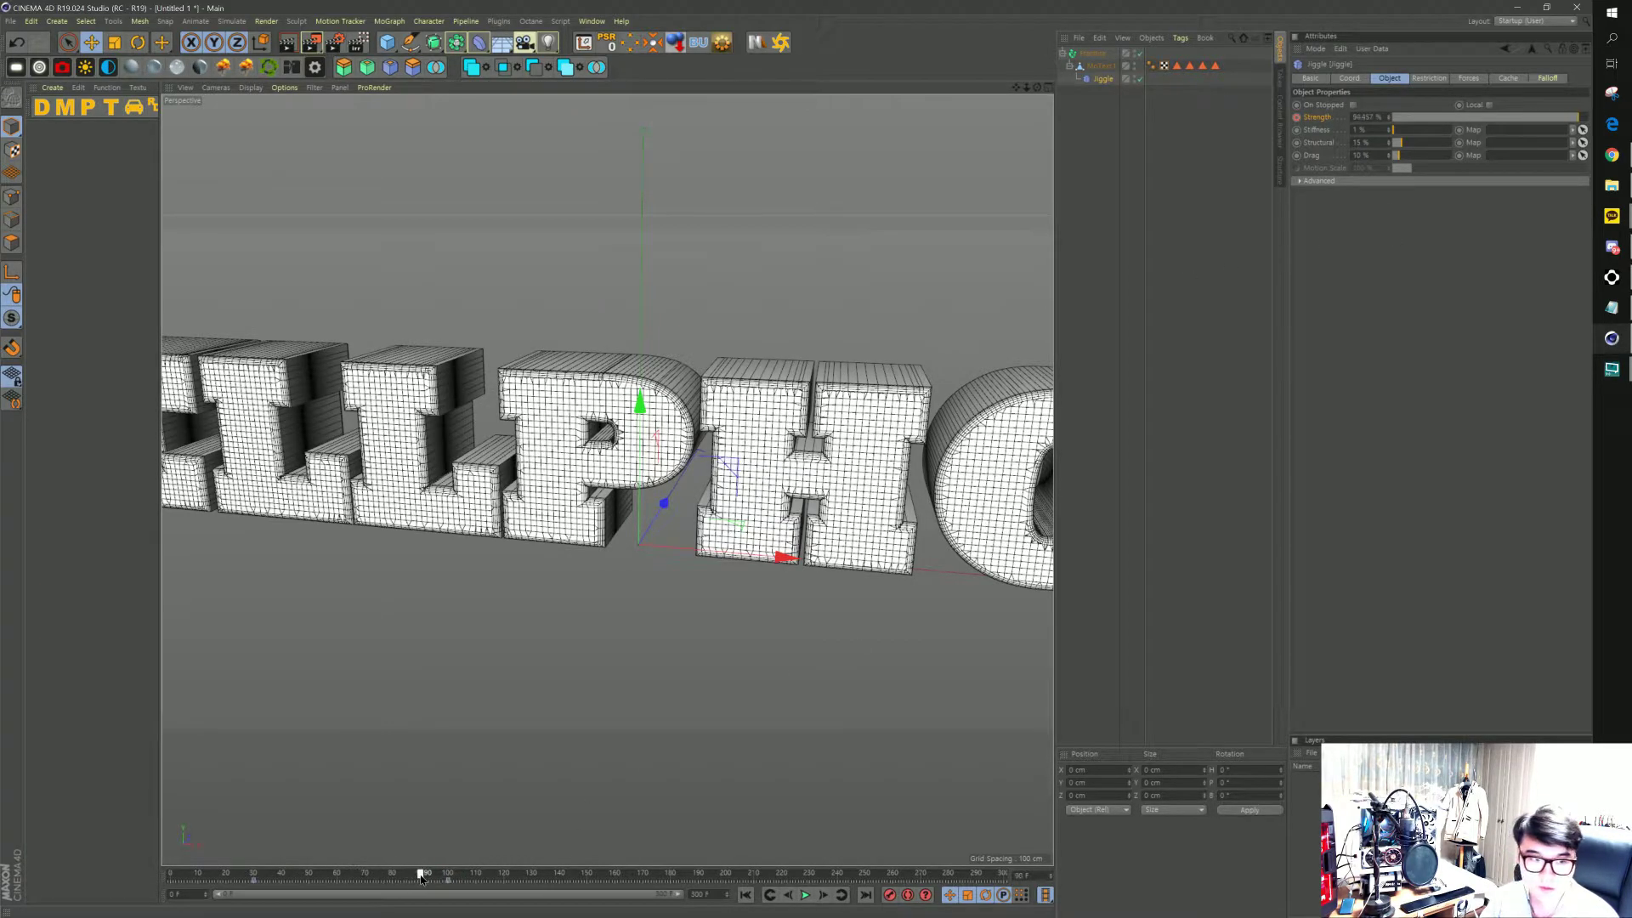
pyautogui.press('F8')
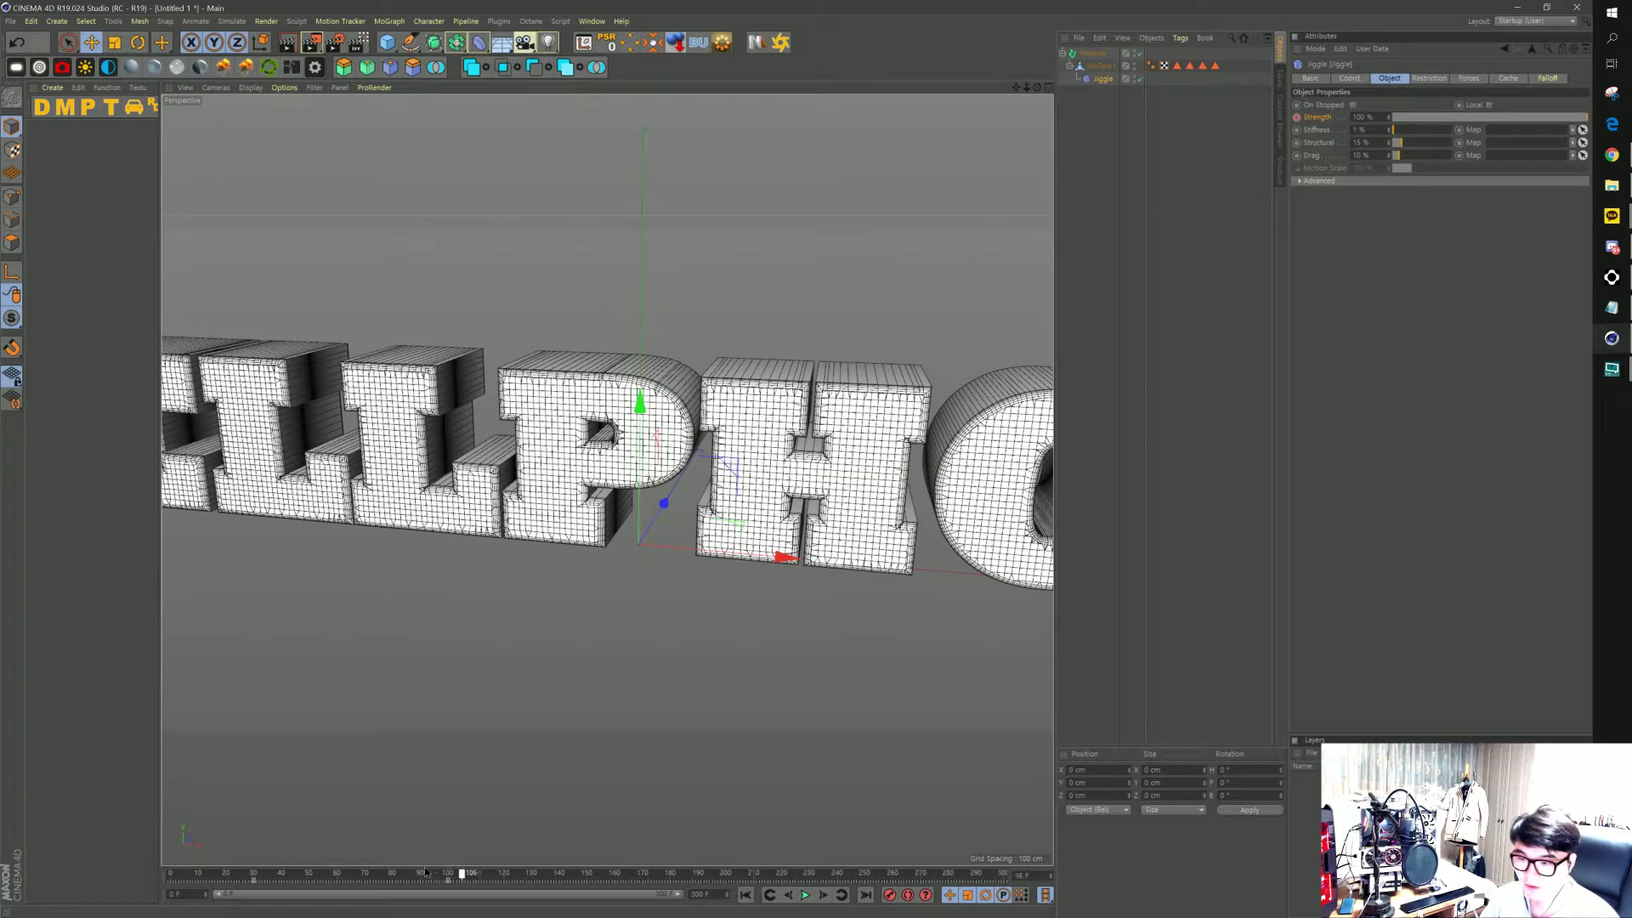
pyautogui.click(426, 874)
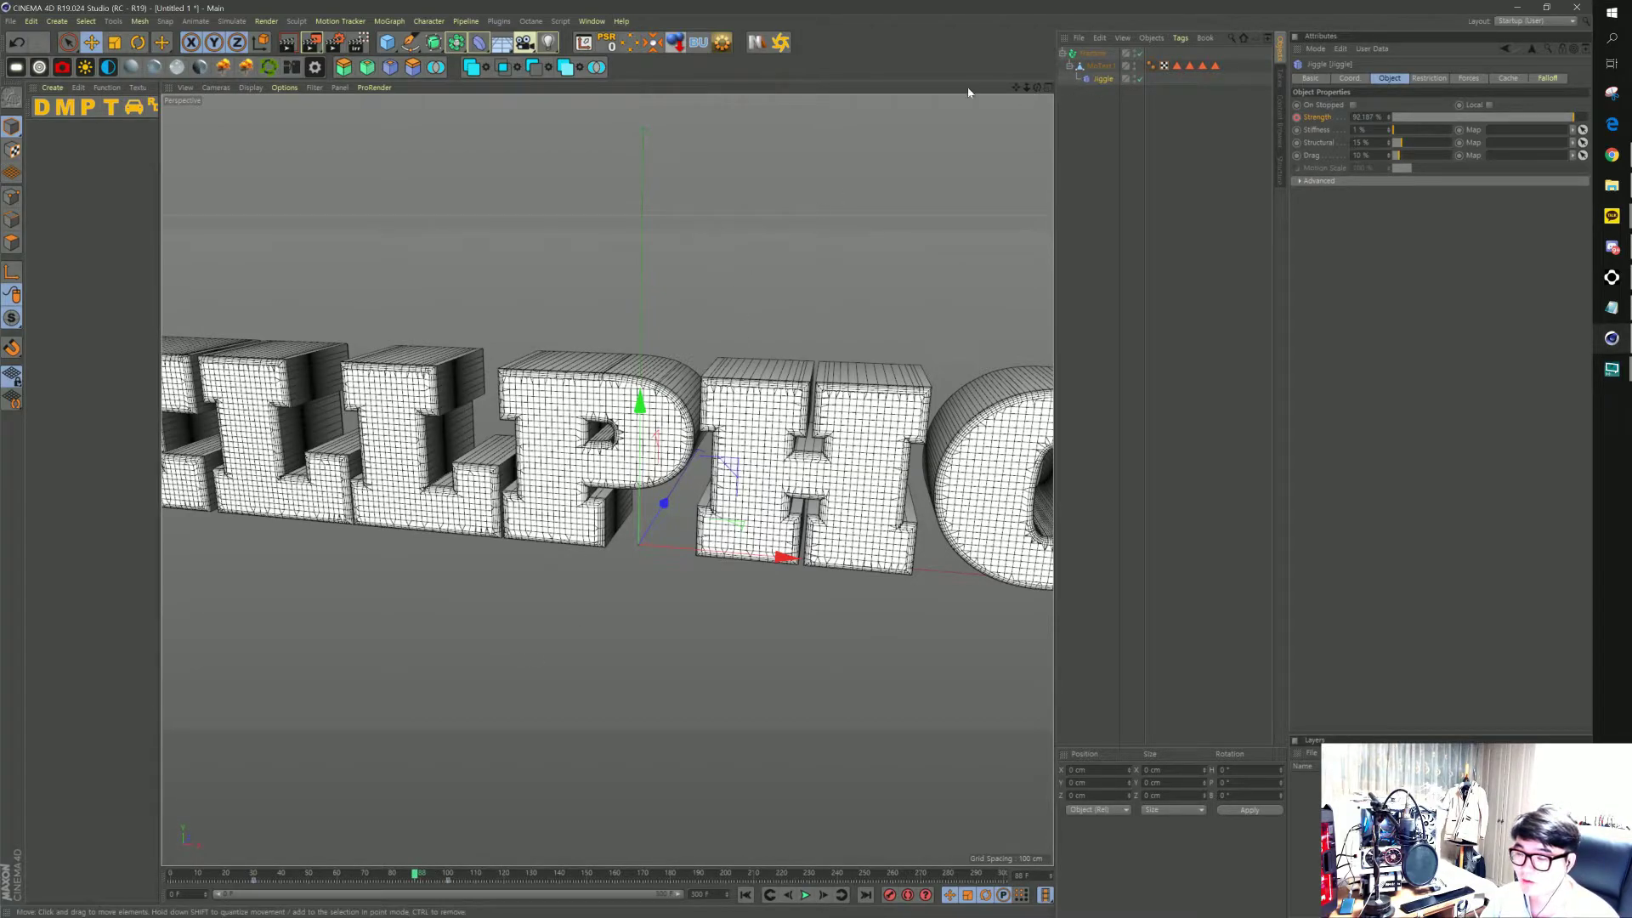
# Add a Turbulence force with Strength 100 cm and Scale 30 %, then scrub to preview
pyautogui.click(1119, 247)
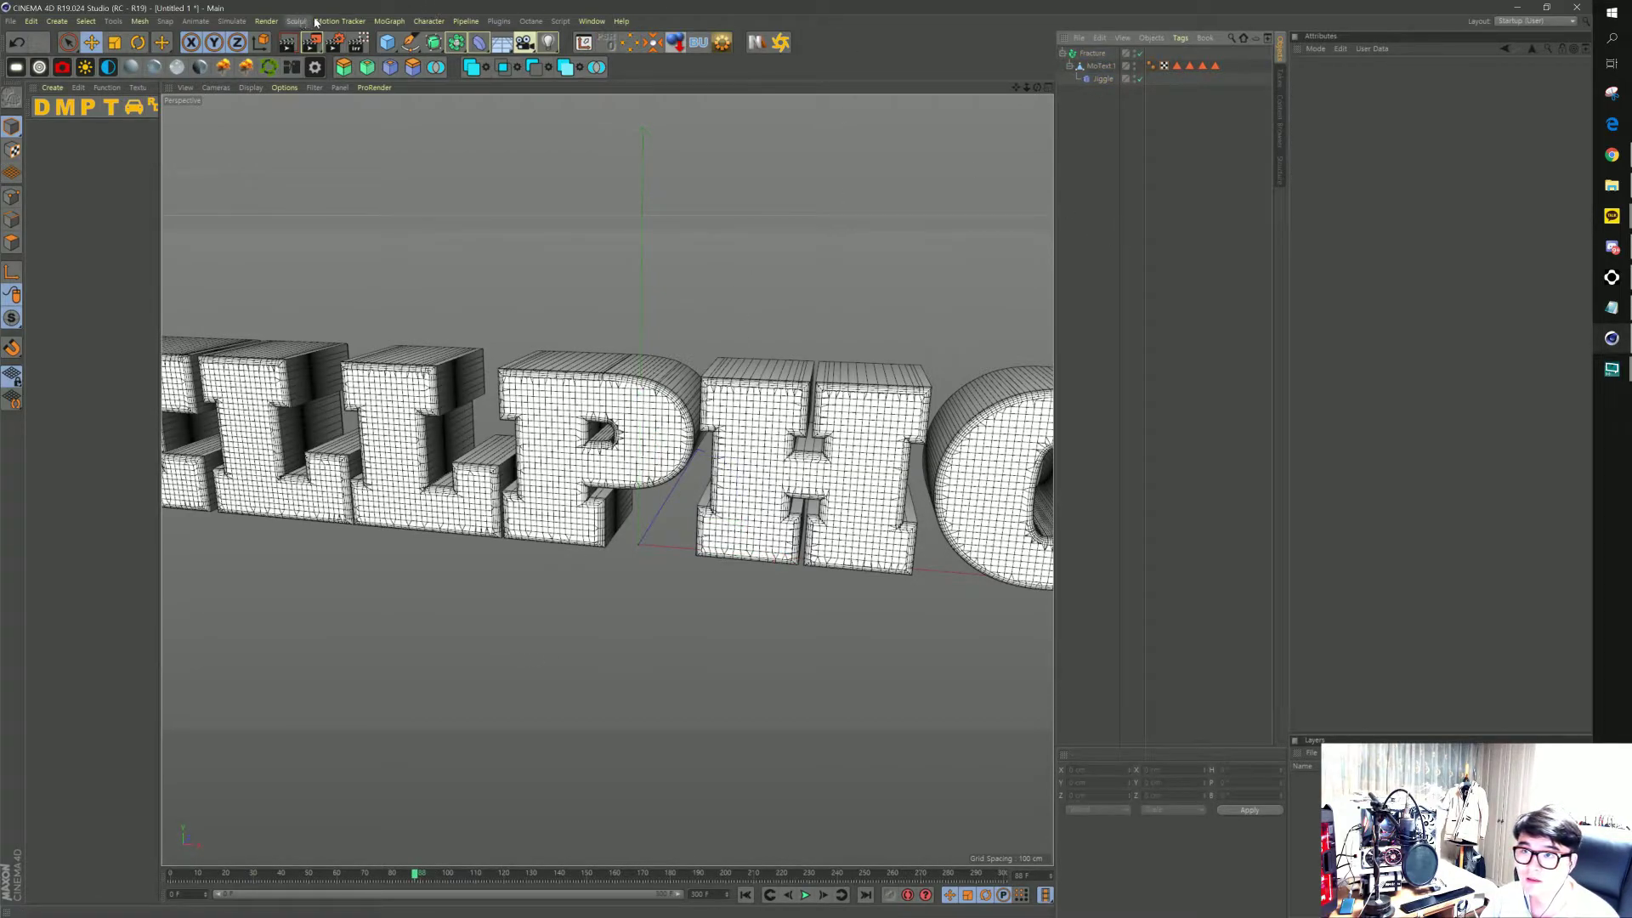
pyautogui.click(228, 22)
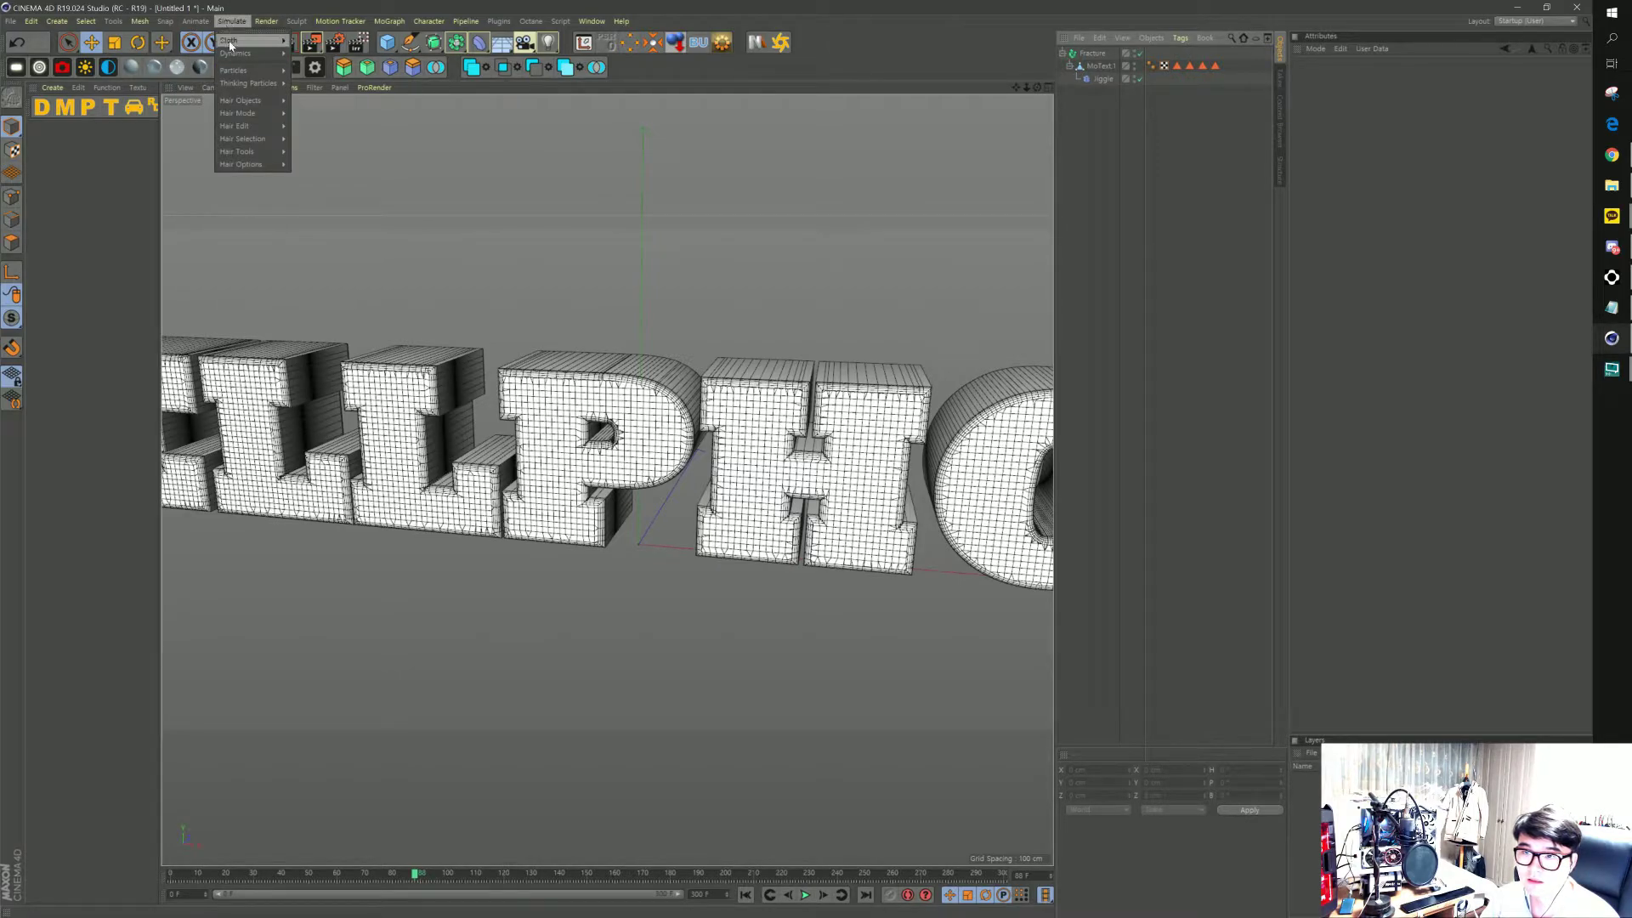
pyautogui.moveTo(242, 69)
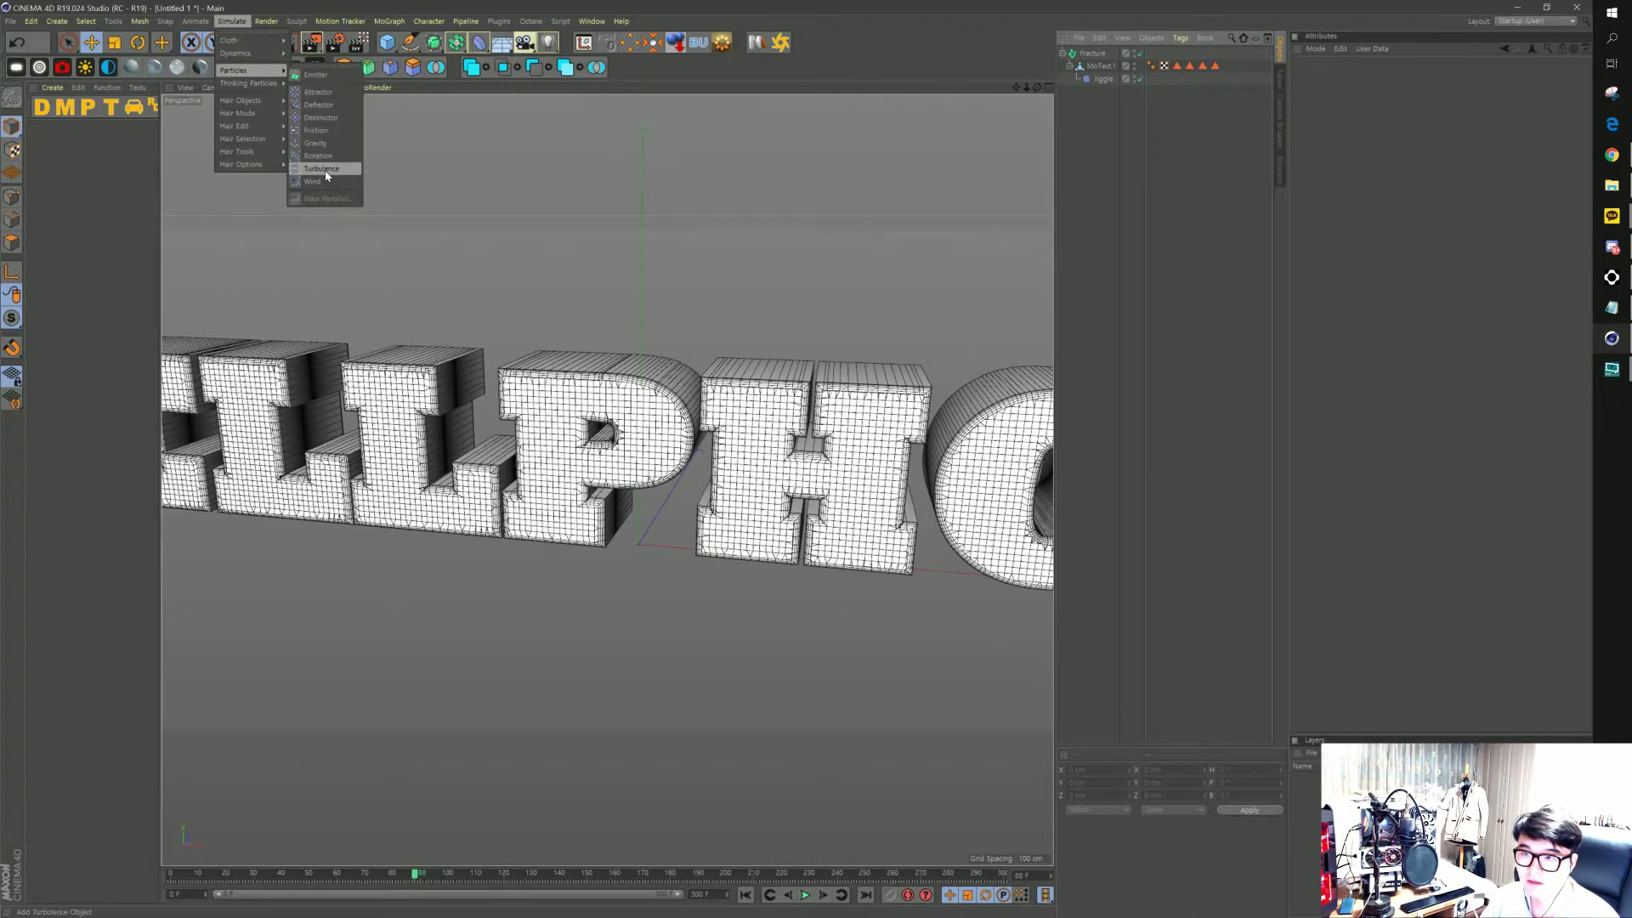
pyautogui.click(325, 175)
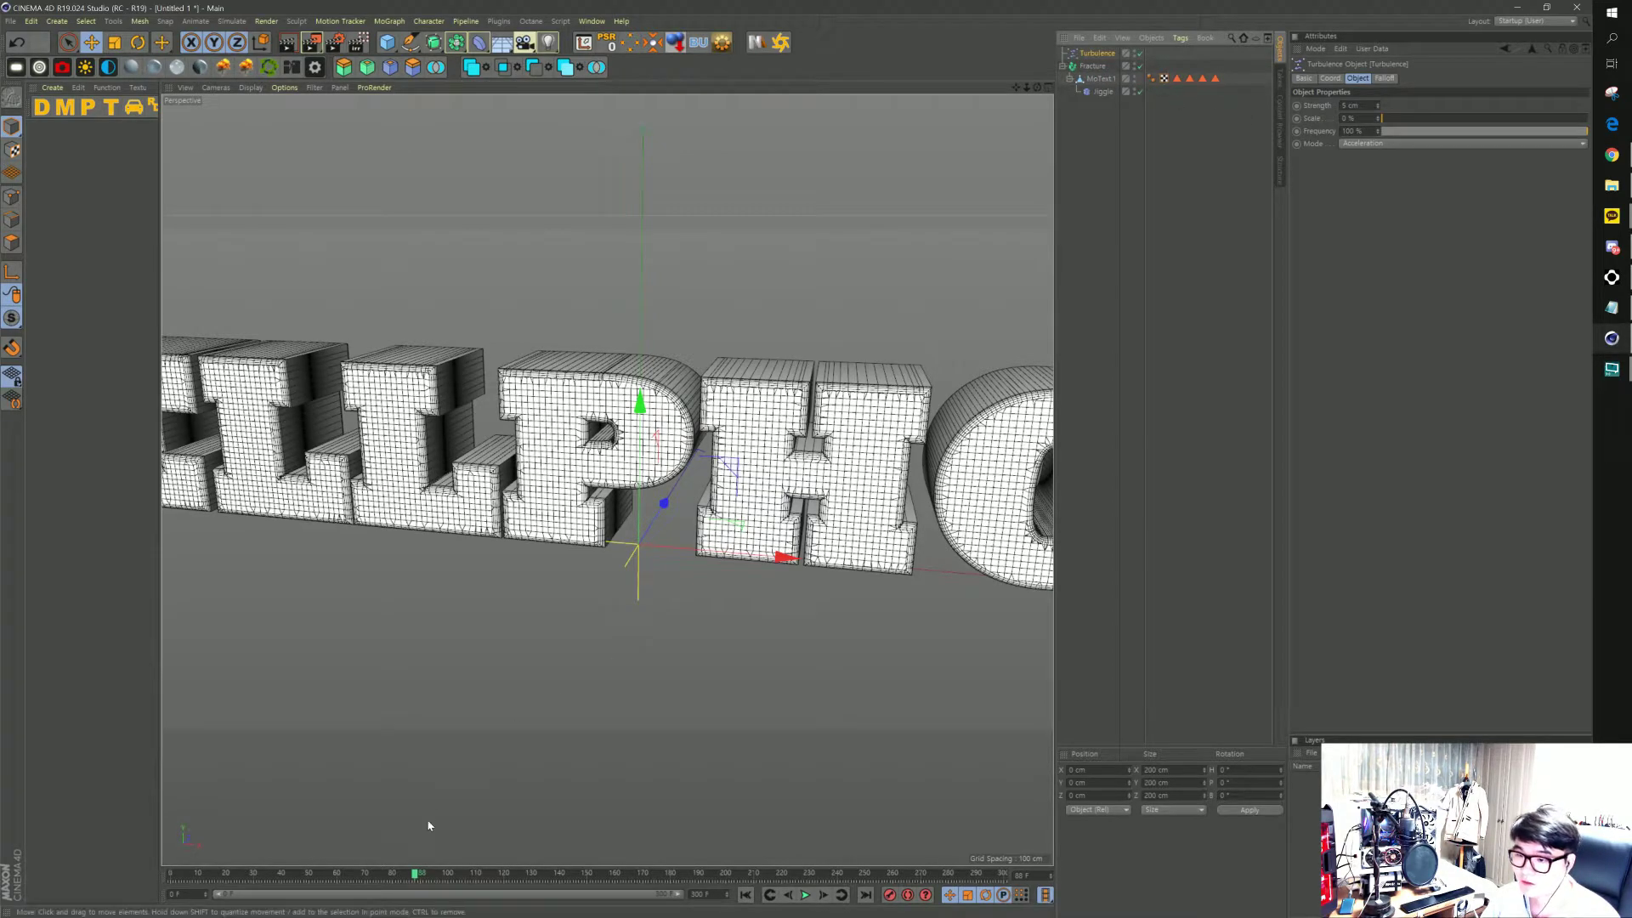
pyautogui.moveTo(387, 876); pyautogui.dragTo(386, 878)
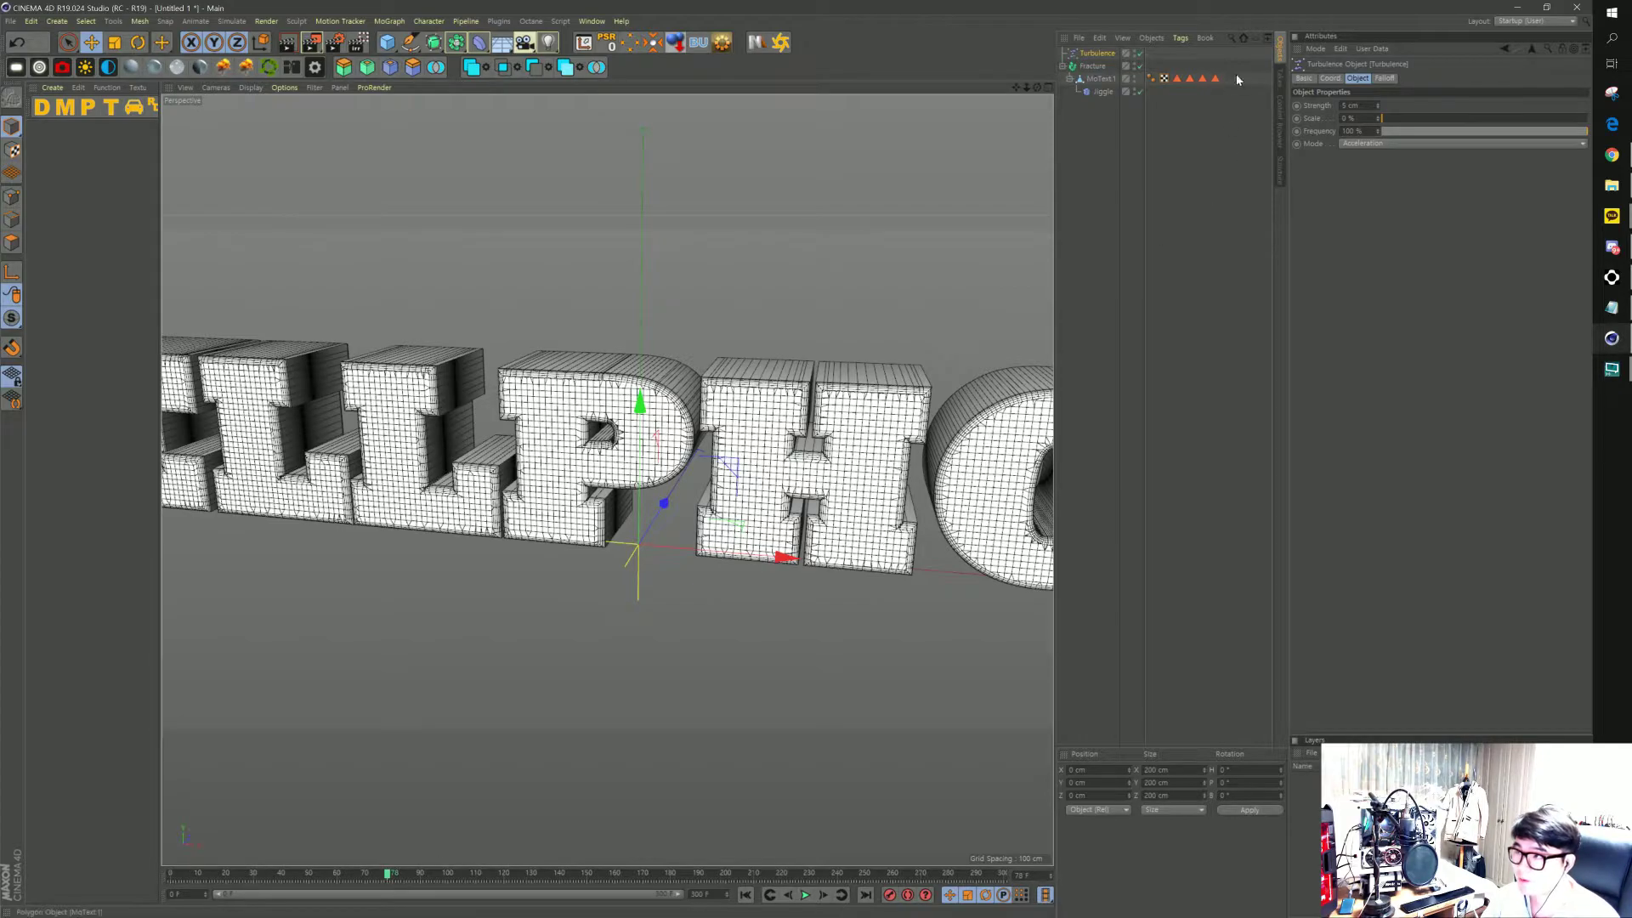
pyautogui.click(1357, 105)
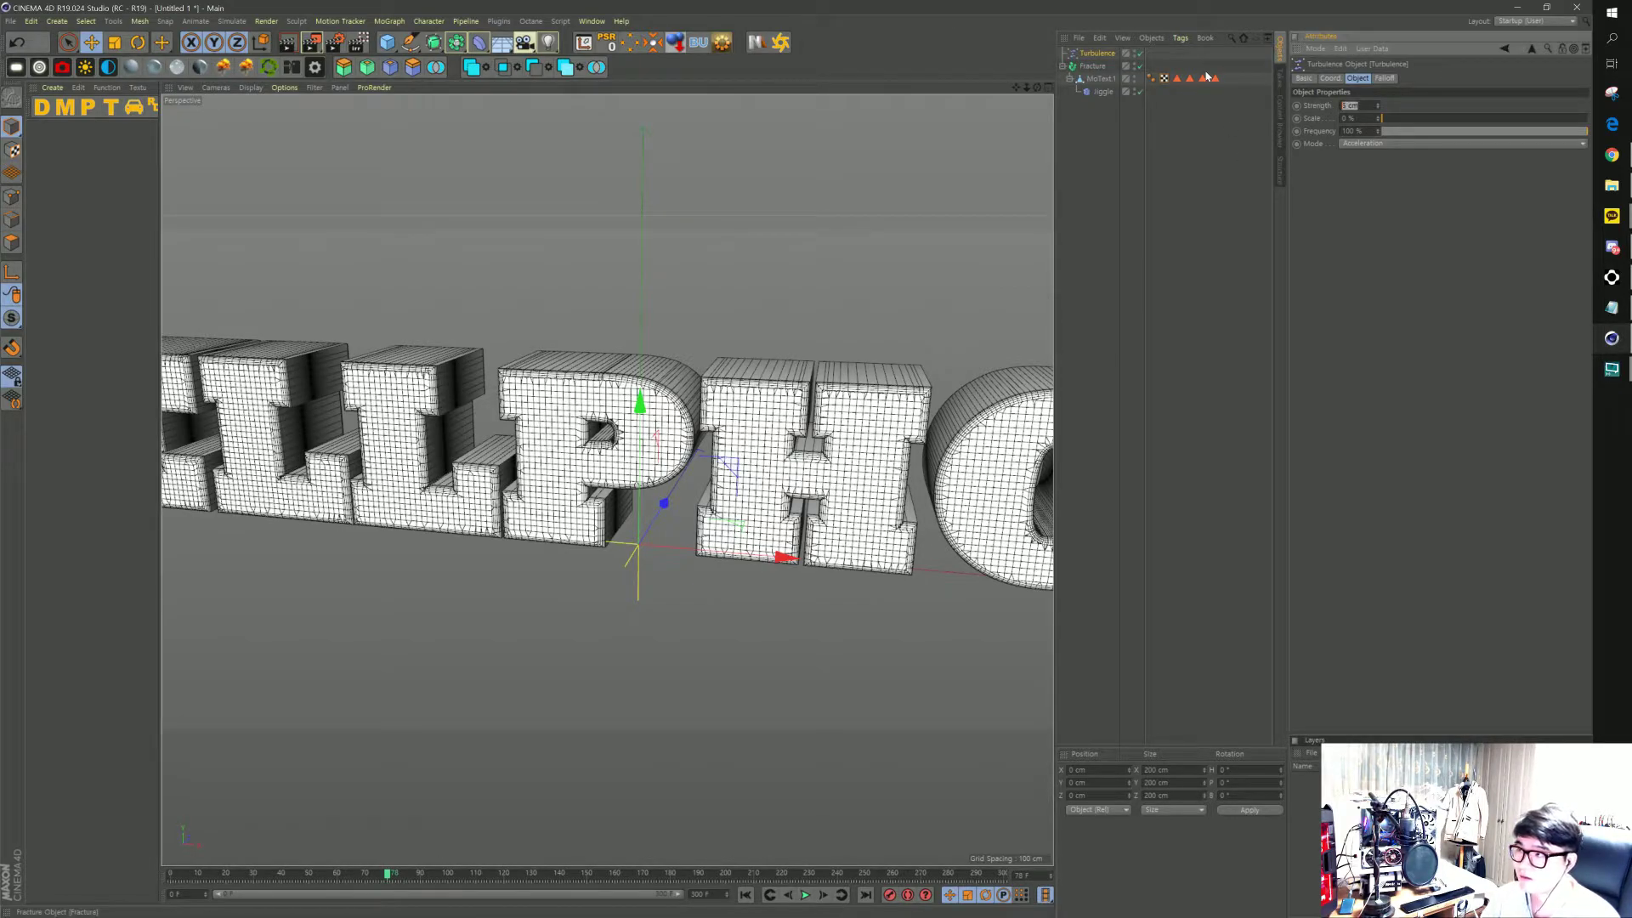
pyautogui.write('100')
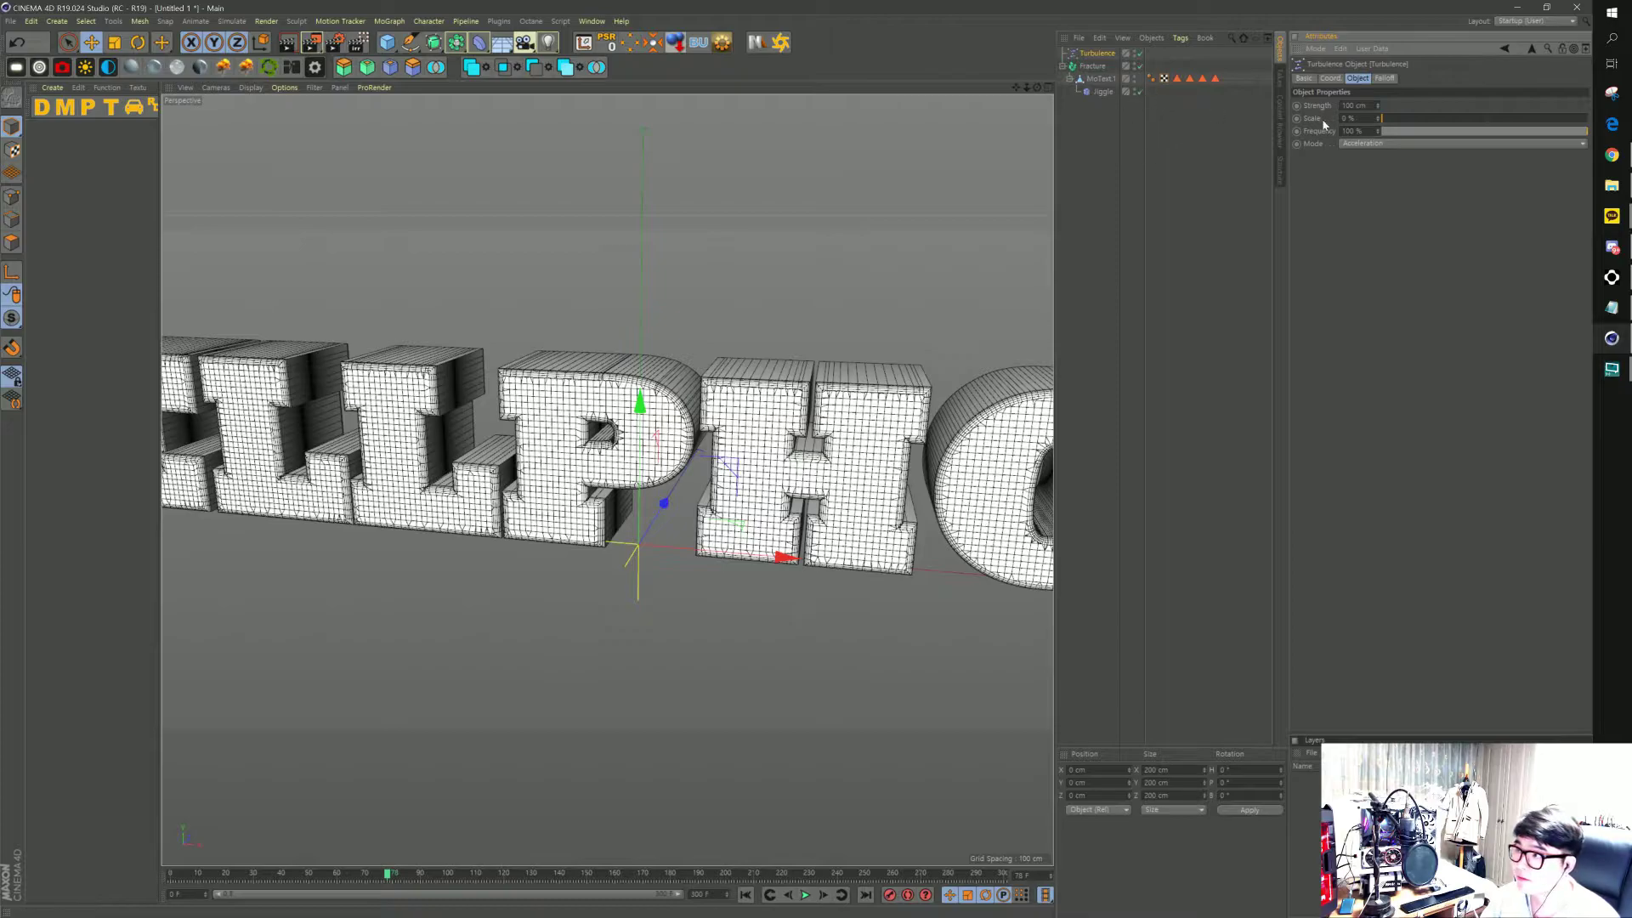
pyautogui.doubleClick(1350, 118)
pyautogui.write('30')
pyautogui.press('Return')
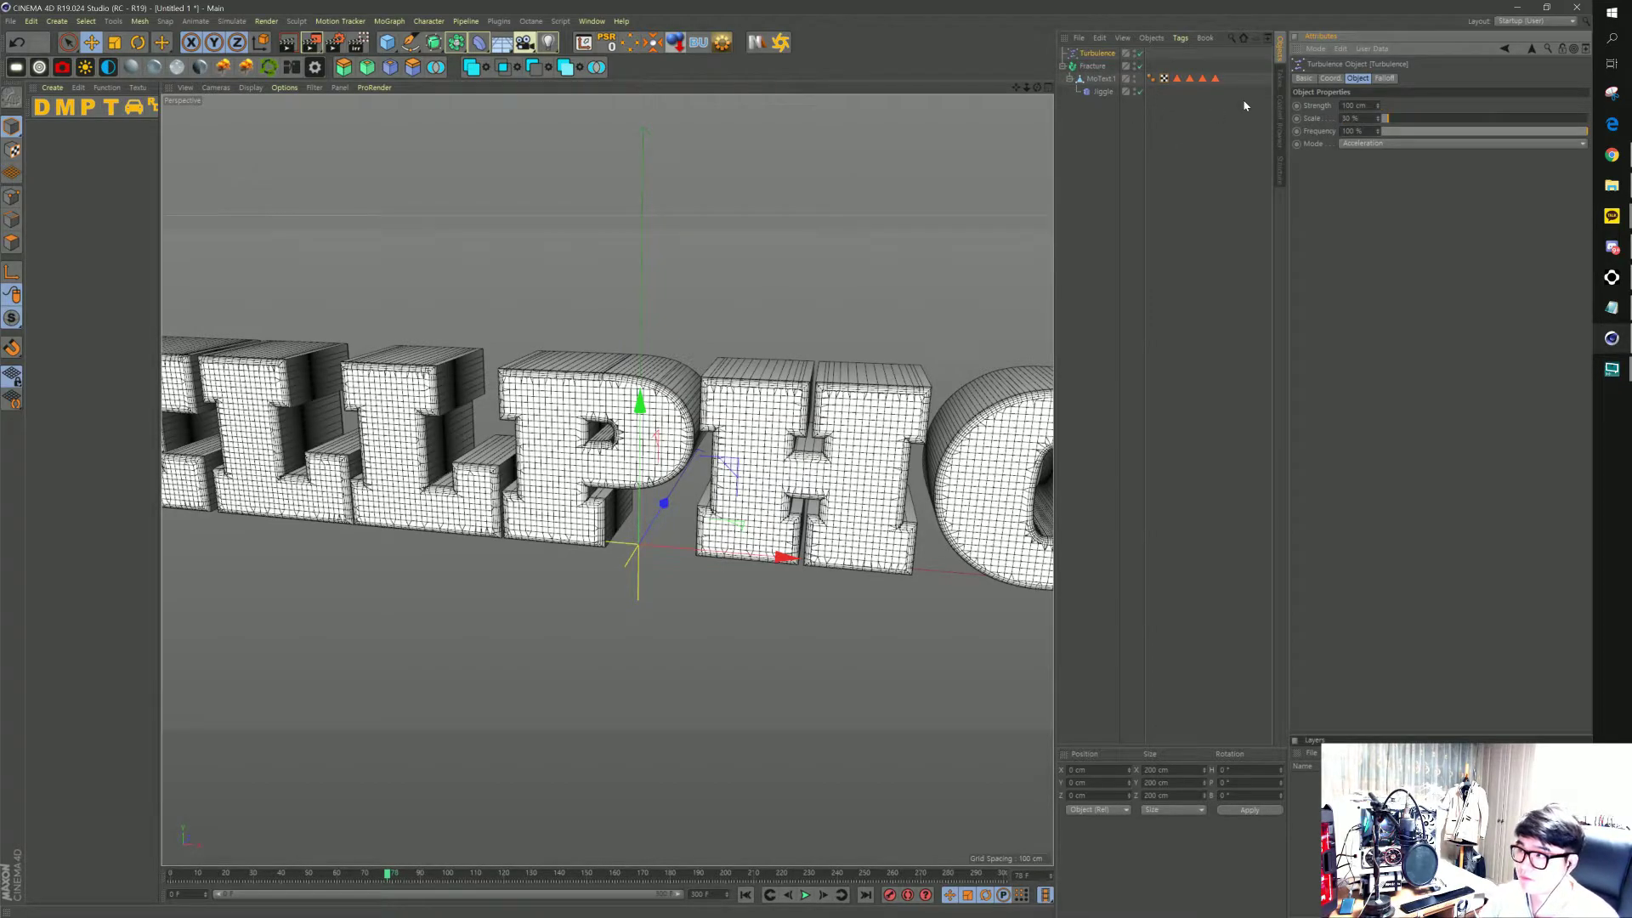
pyautogui.moveTo(387, 874); pyautogui.dragTo(423, 873)
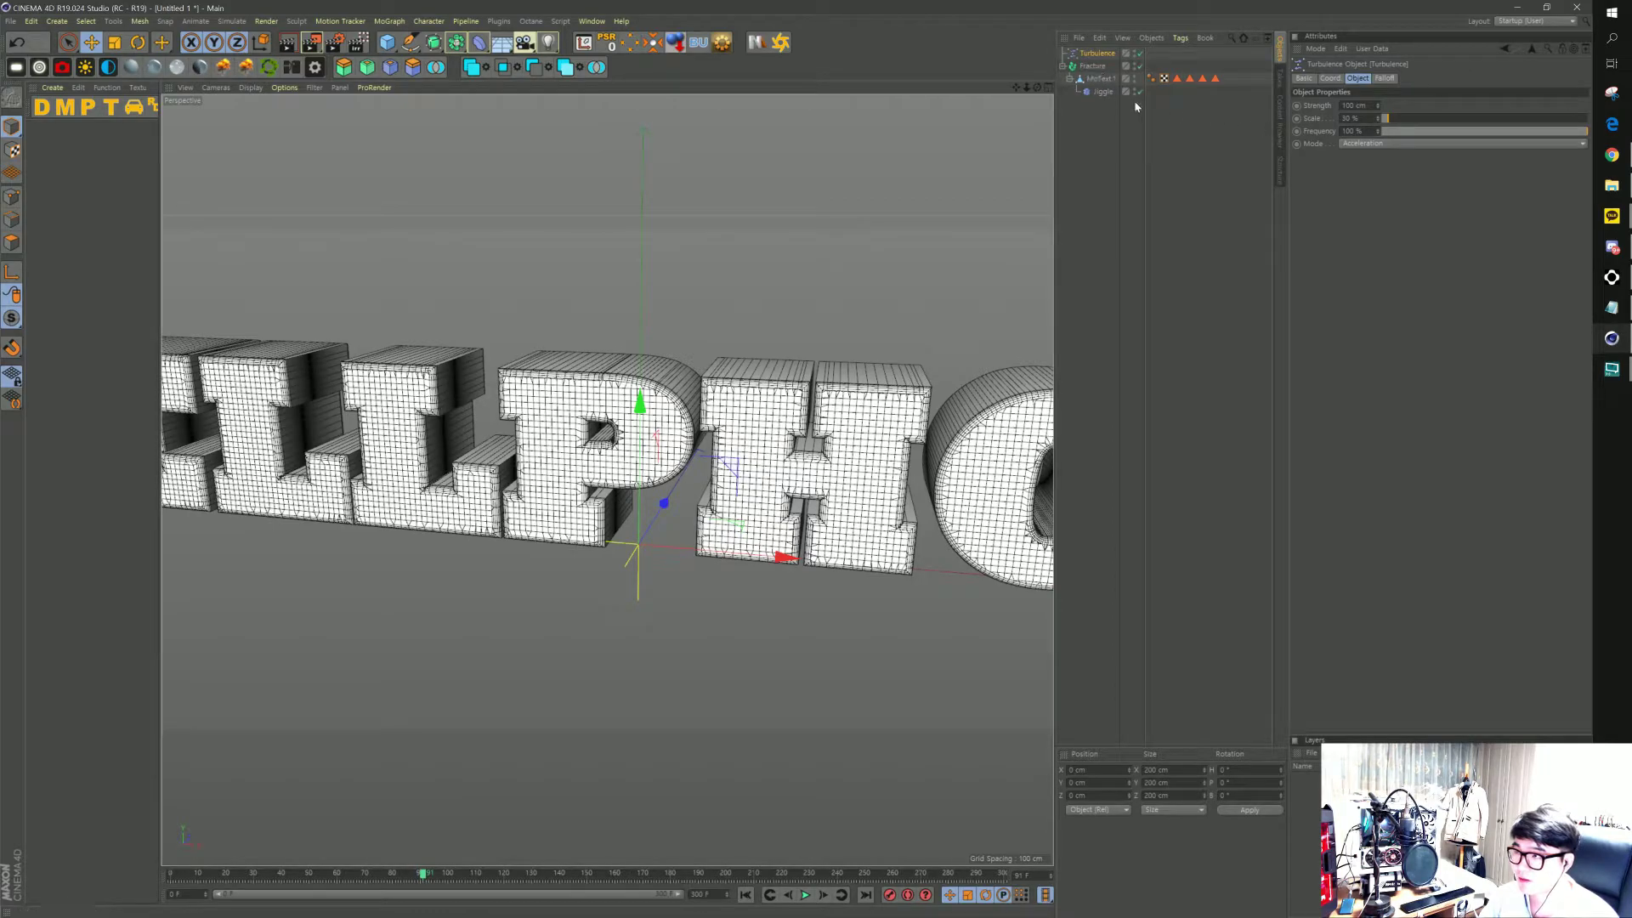
# Link Turbulence into the Jiggle deformer's Forces list
pyautogui.click(1104, 91)
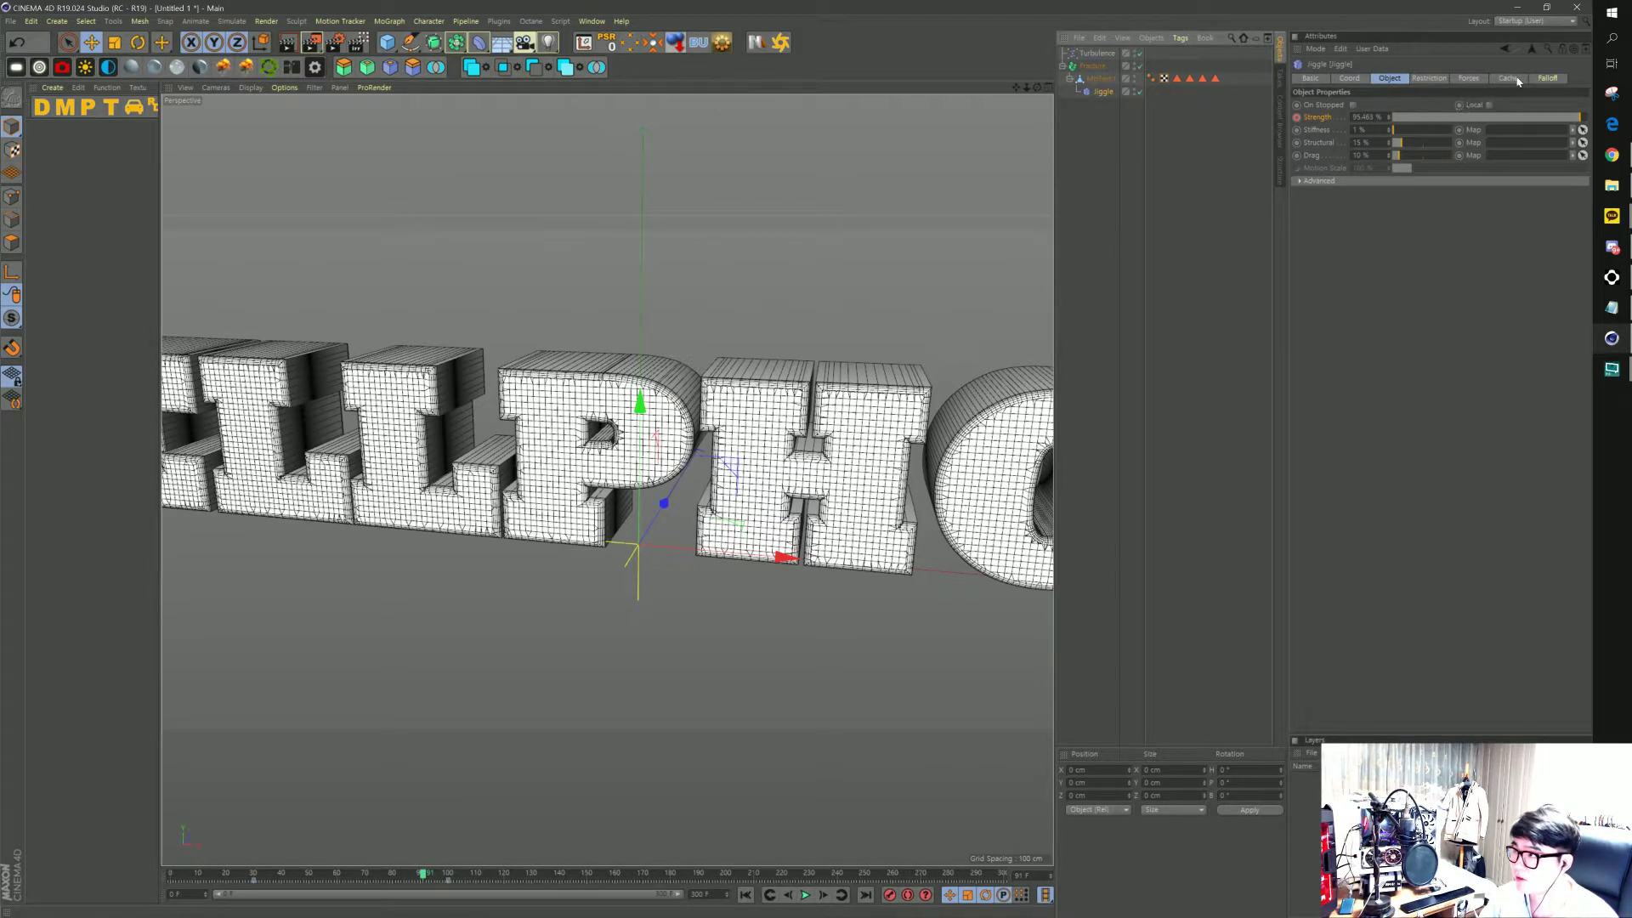
pyautogui.click(1468, 78)
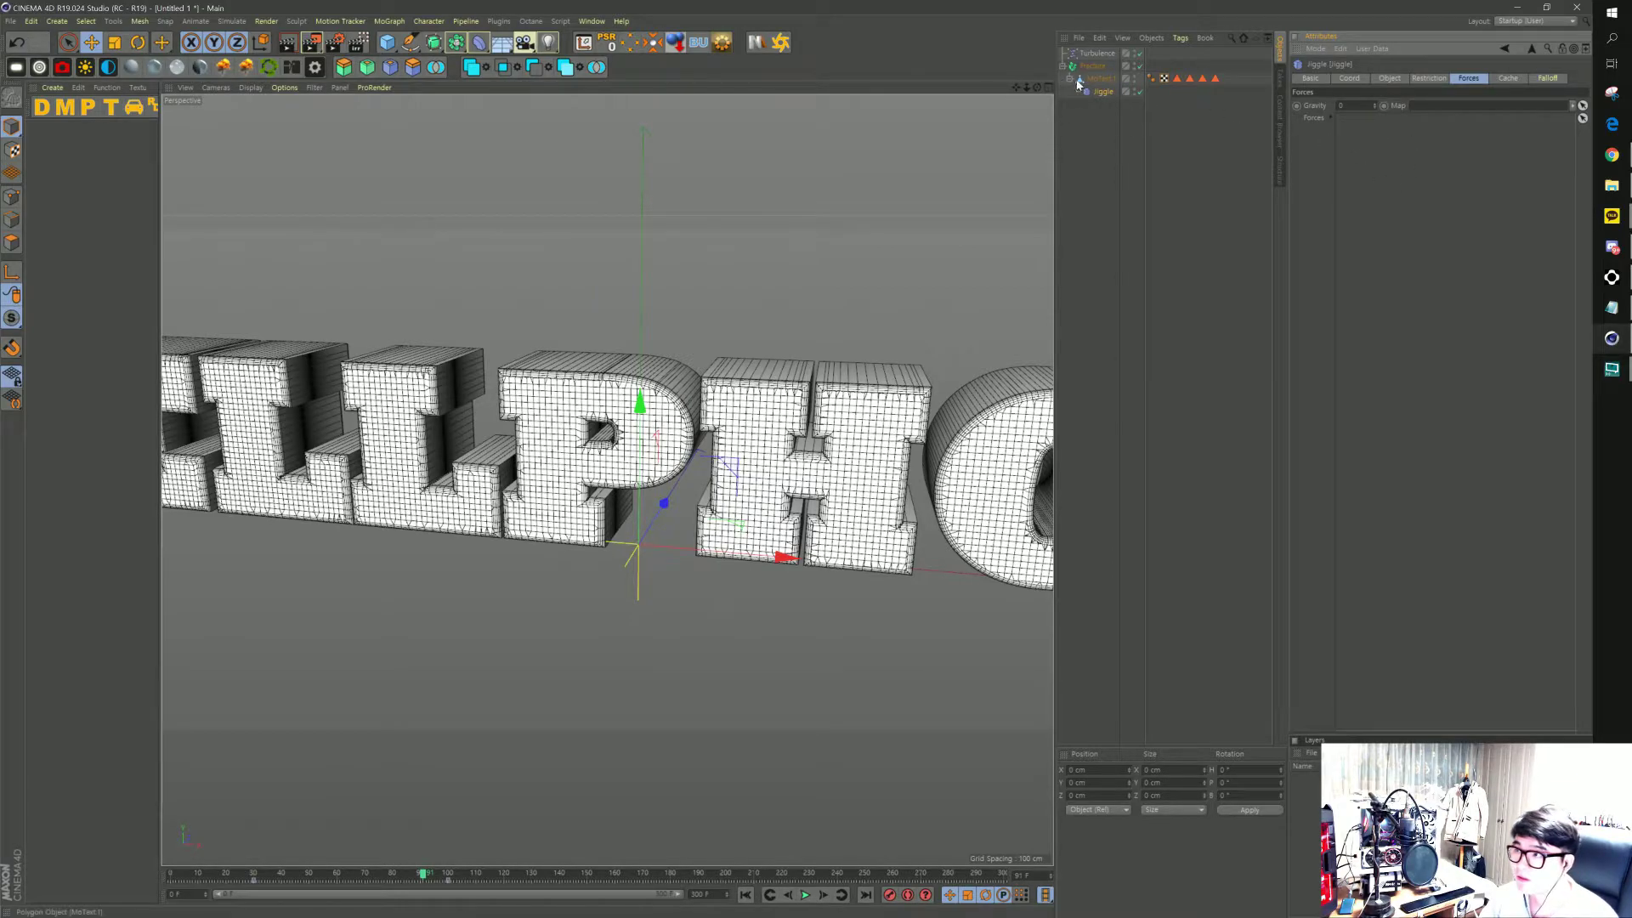
pyautogui.moveTo(1093, 54); pyautogui.dragTo(1297, 135)
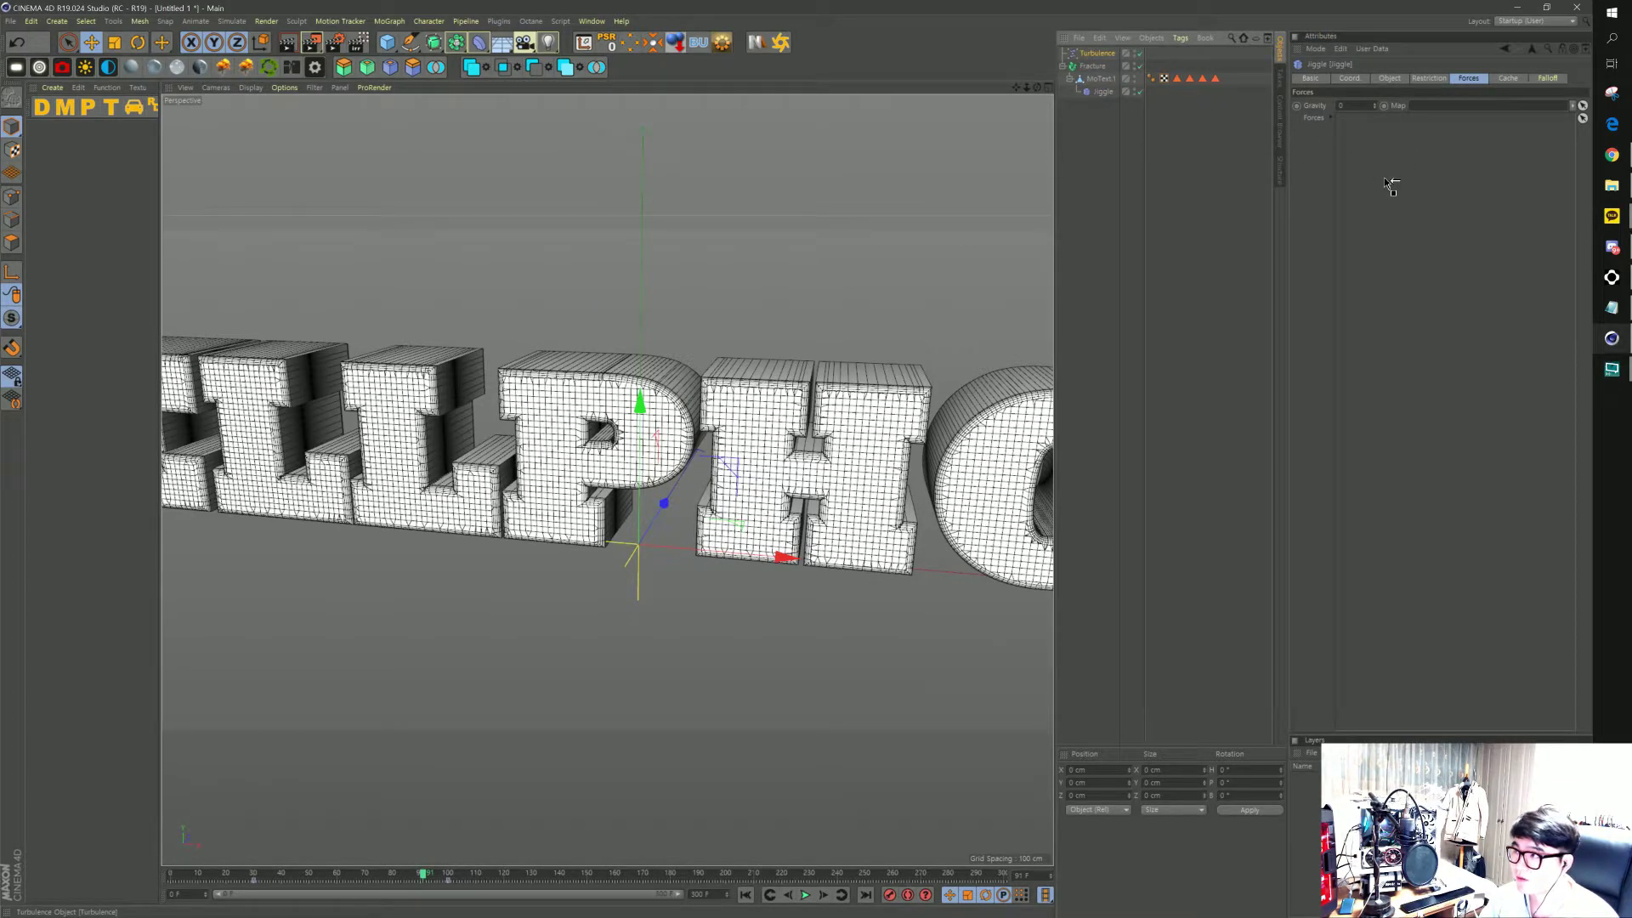
pyautogui.moveTo(1385, 183); pyautogui.dragTo(1110, 98)
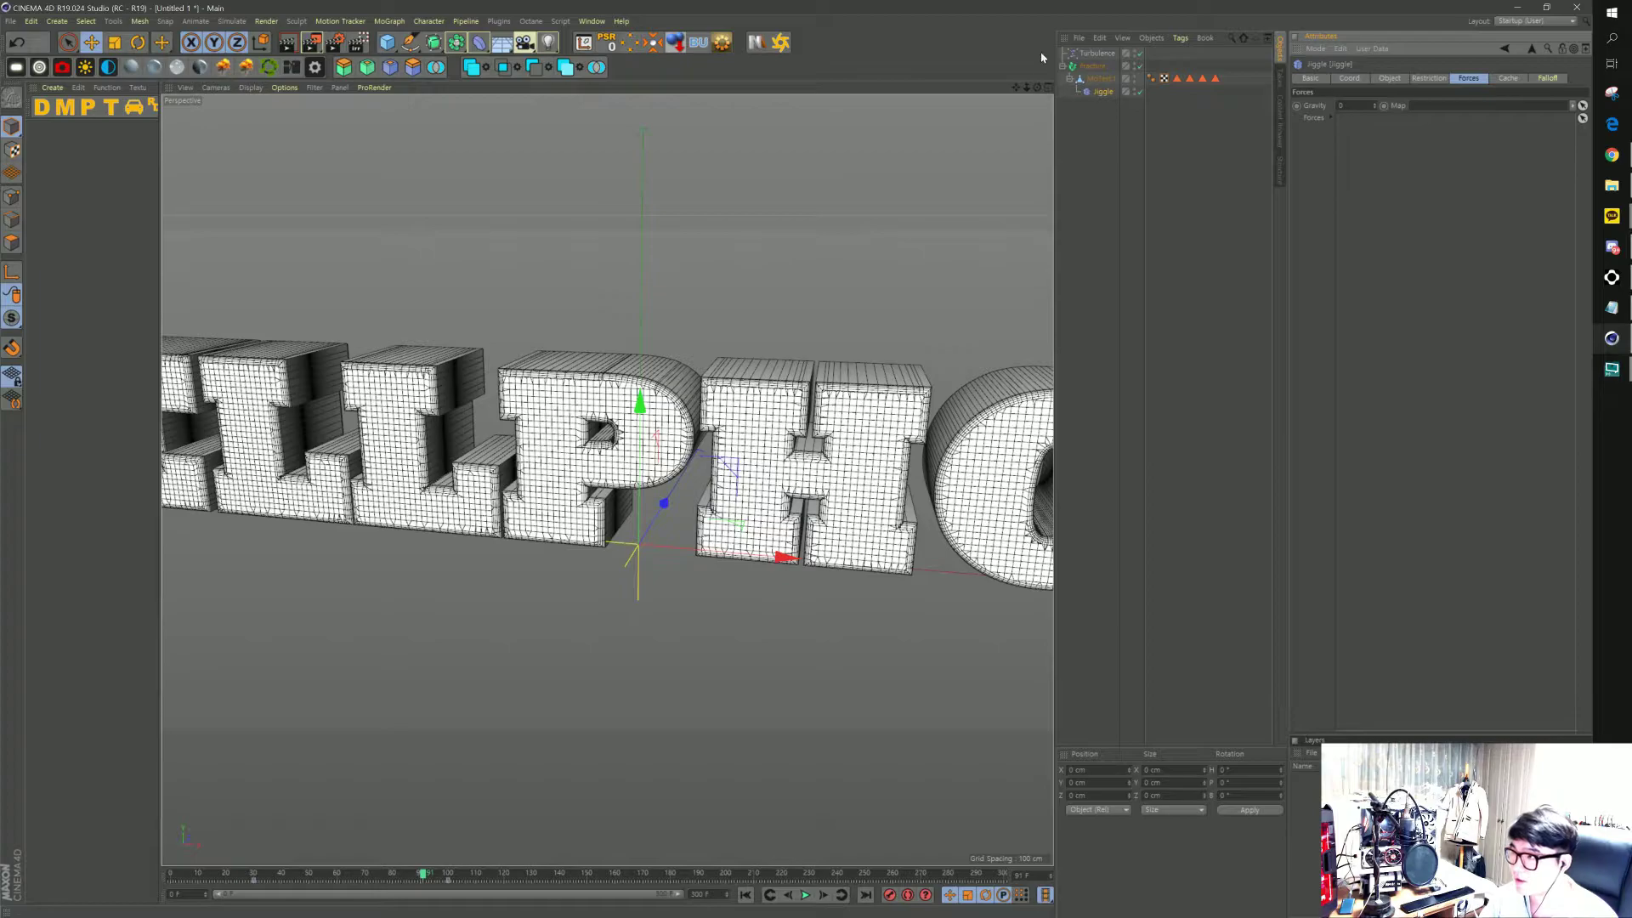
pyautogui.moveTo(1091, 55); pyautogui.dragTo(1360, 119)
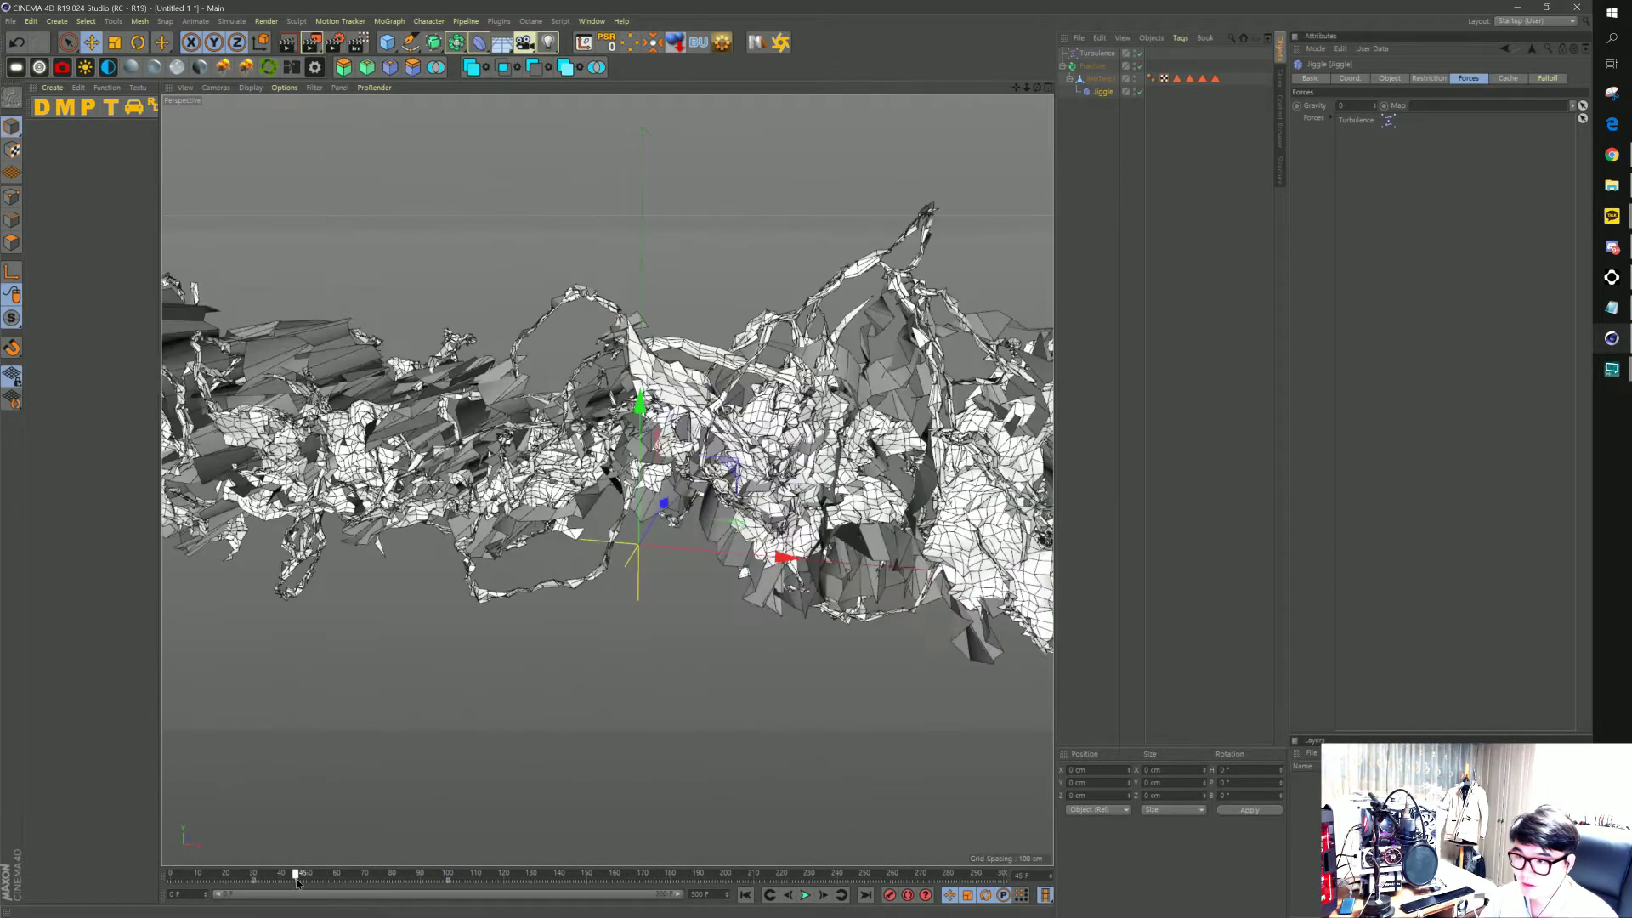
# Rewind and play the animation to watch the text tear apart
pyautogui.moveTo(414, 878); pyautogui.dragTo(170, 876)
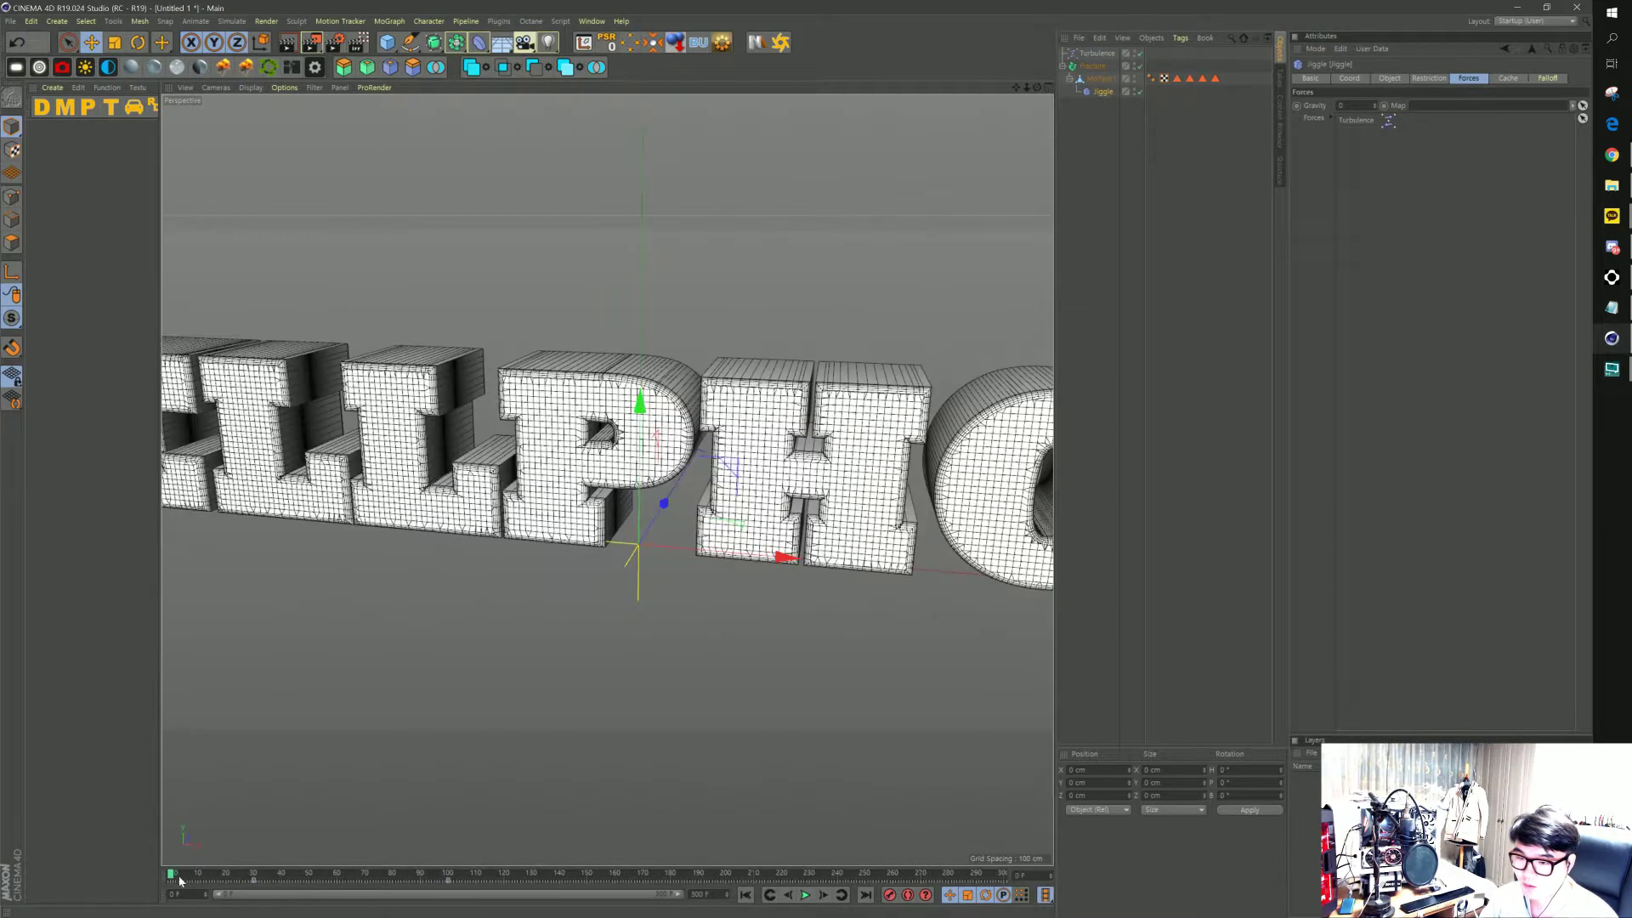
pyautogui.press('F8')
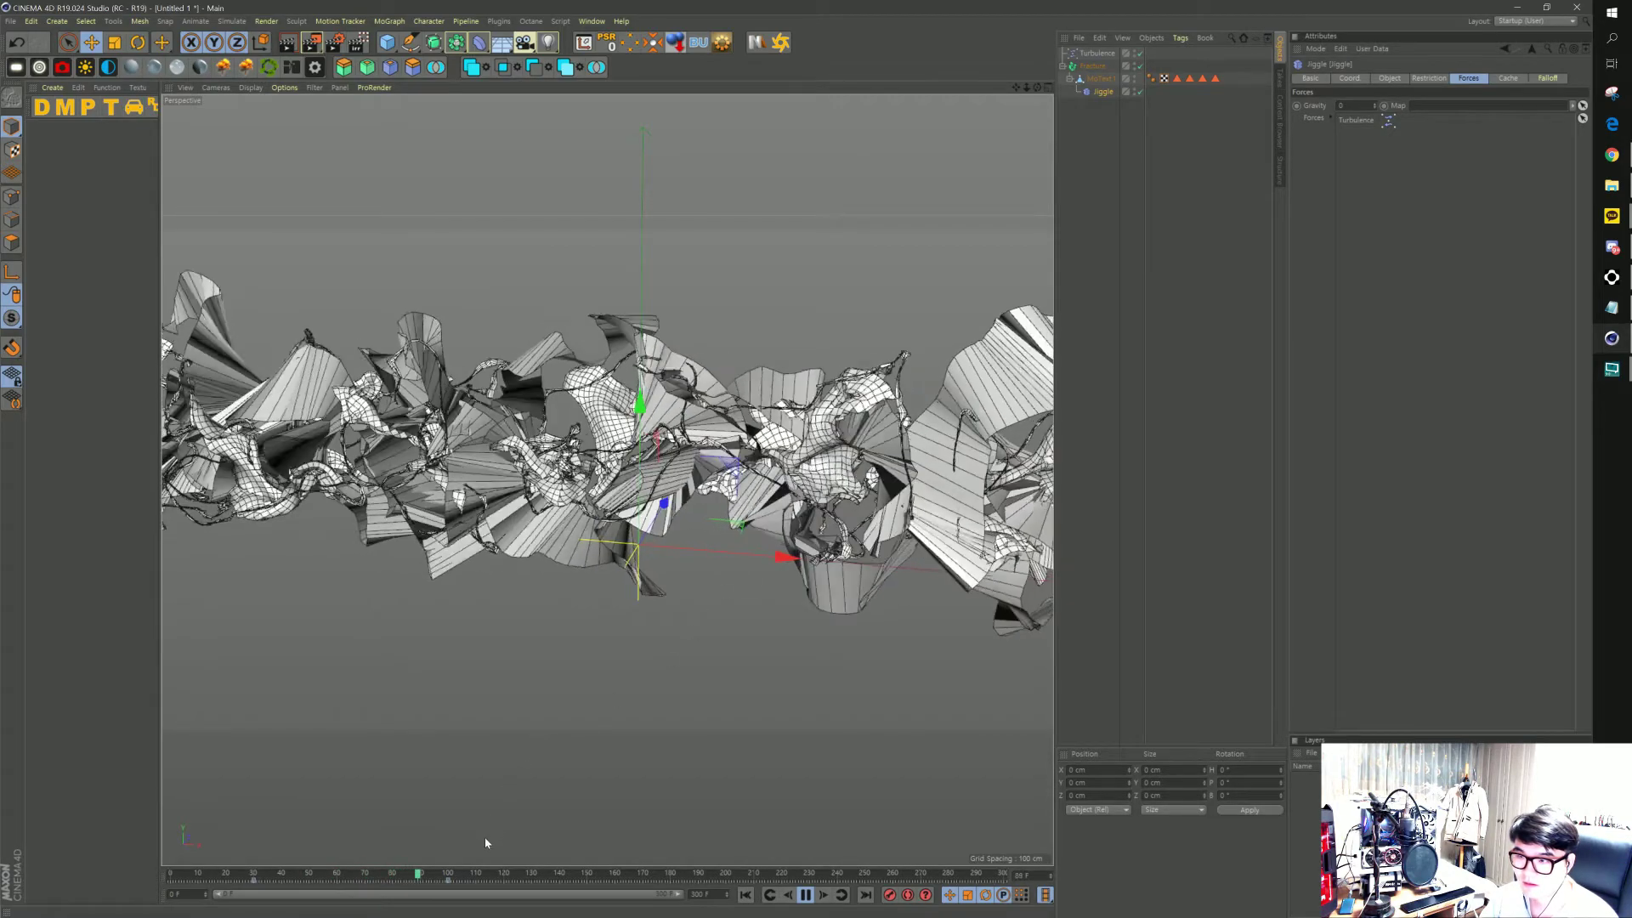
pyautogui.click(450, 875)
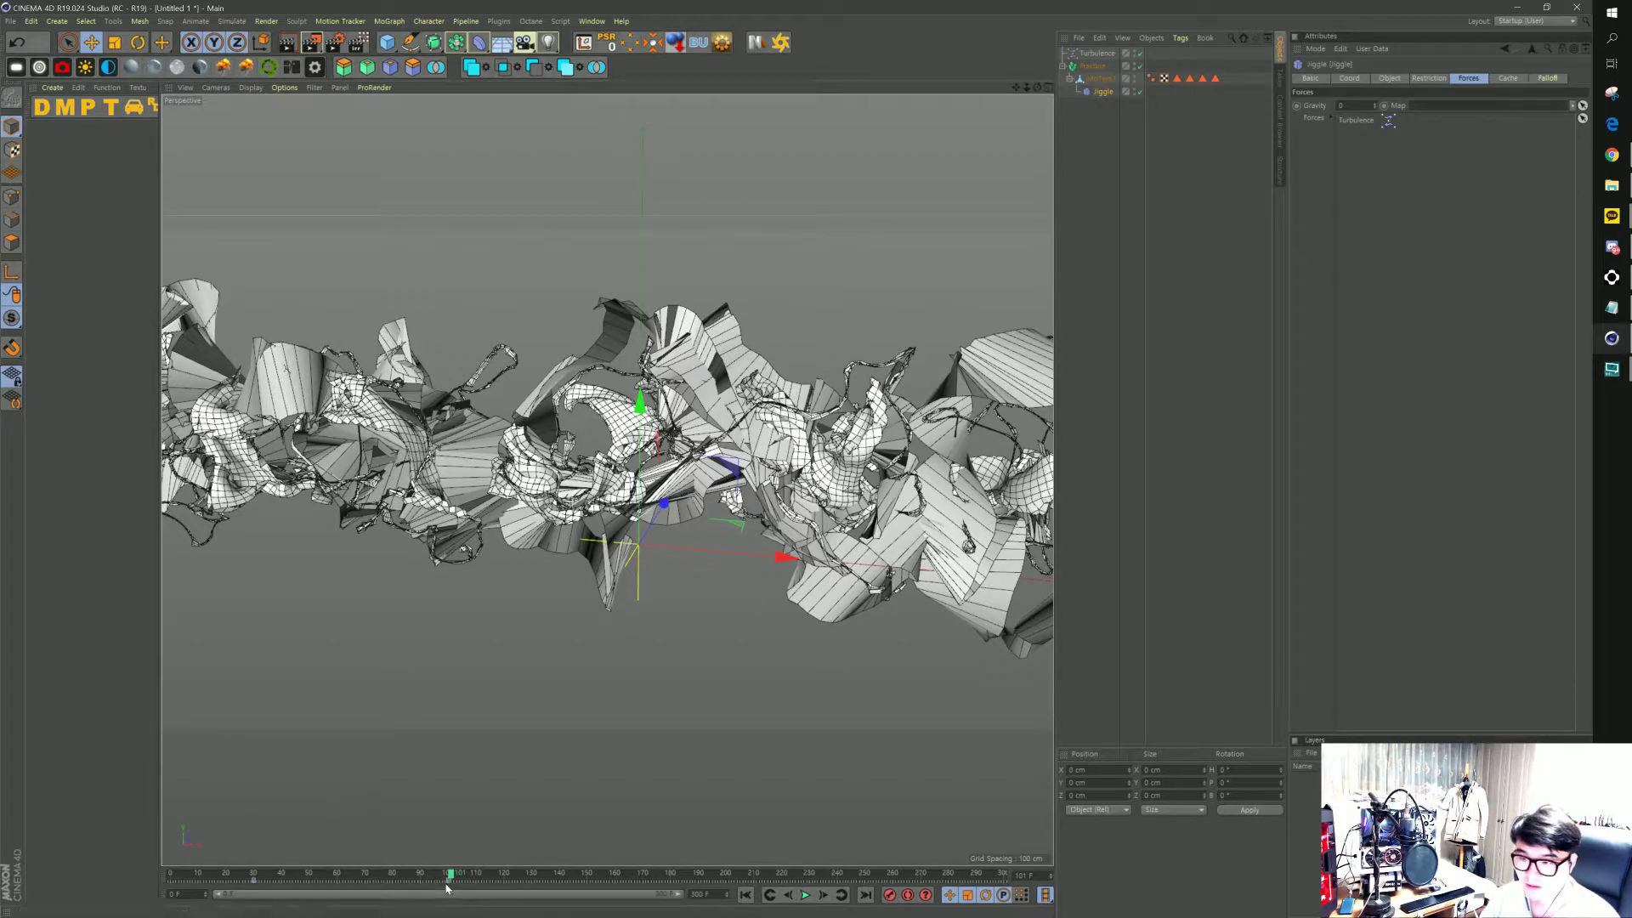
pyautogui.moveTo(446, 871); pyautogui.dragTo(116, 887)
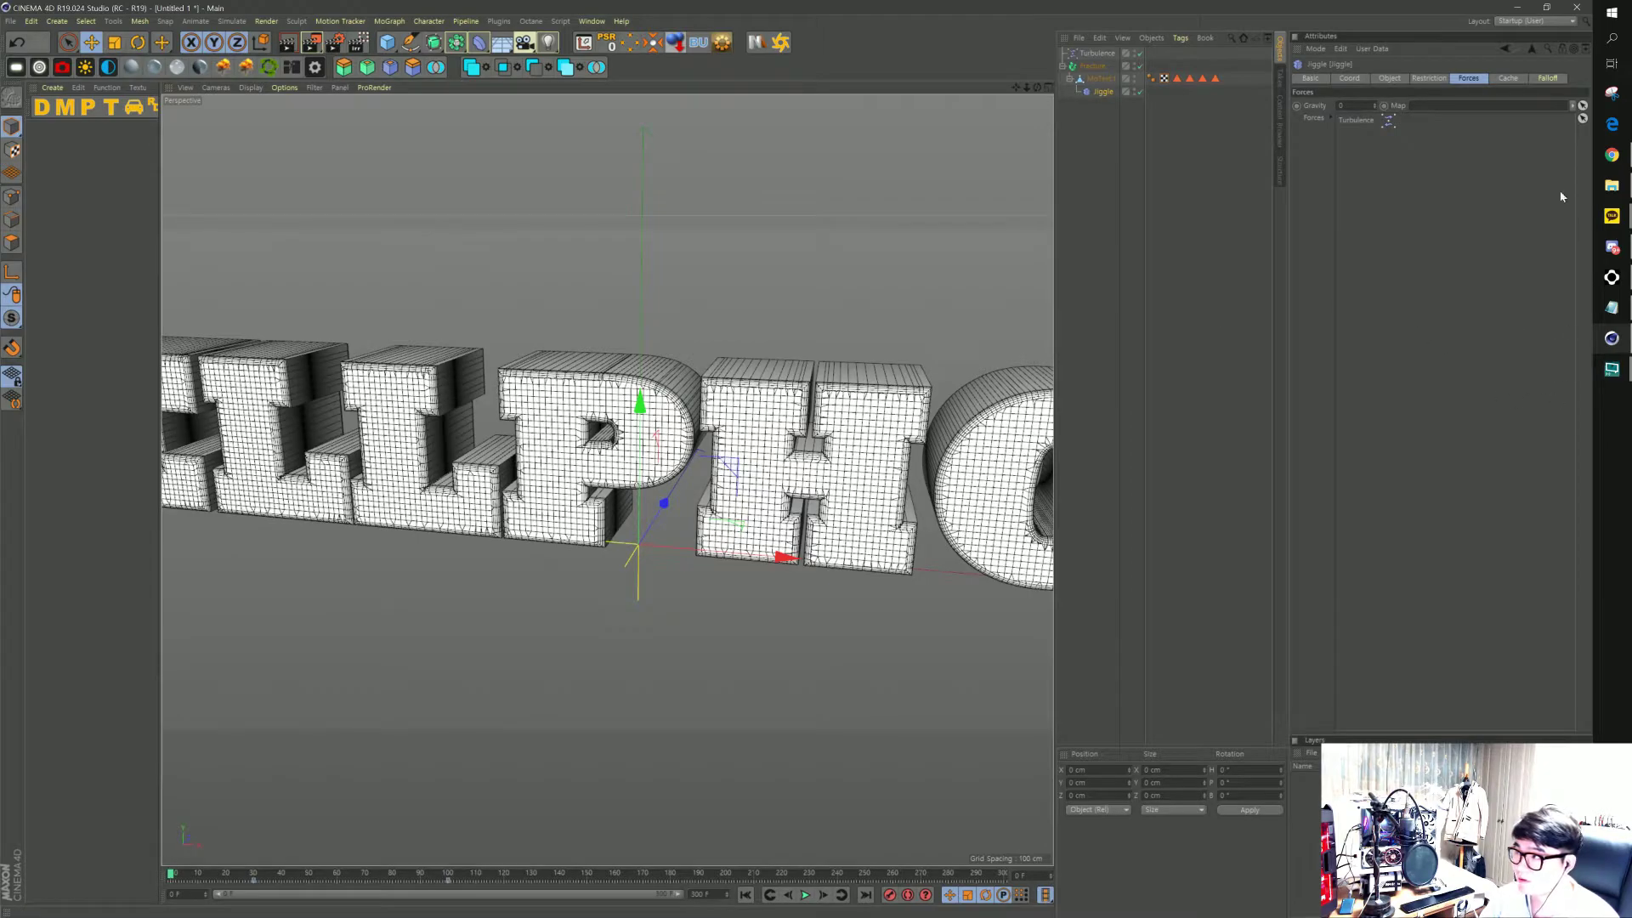
pyautogui.click(1612, 185)
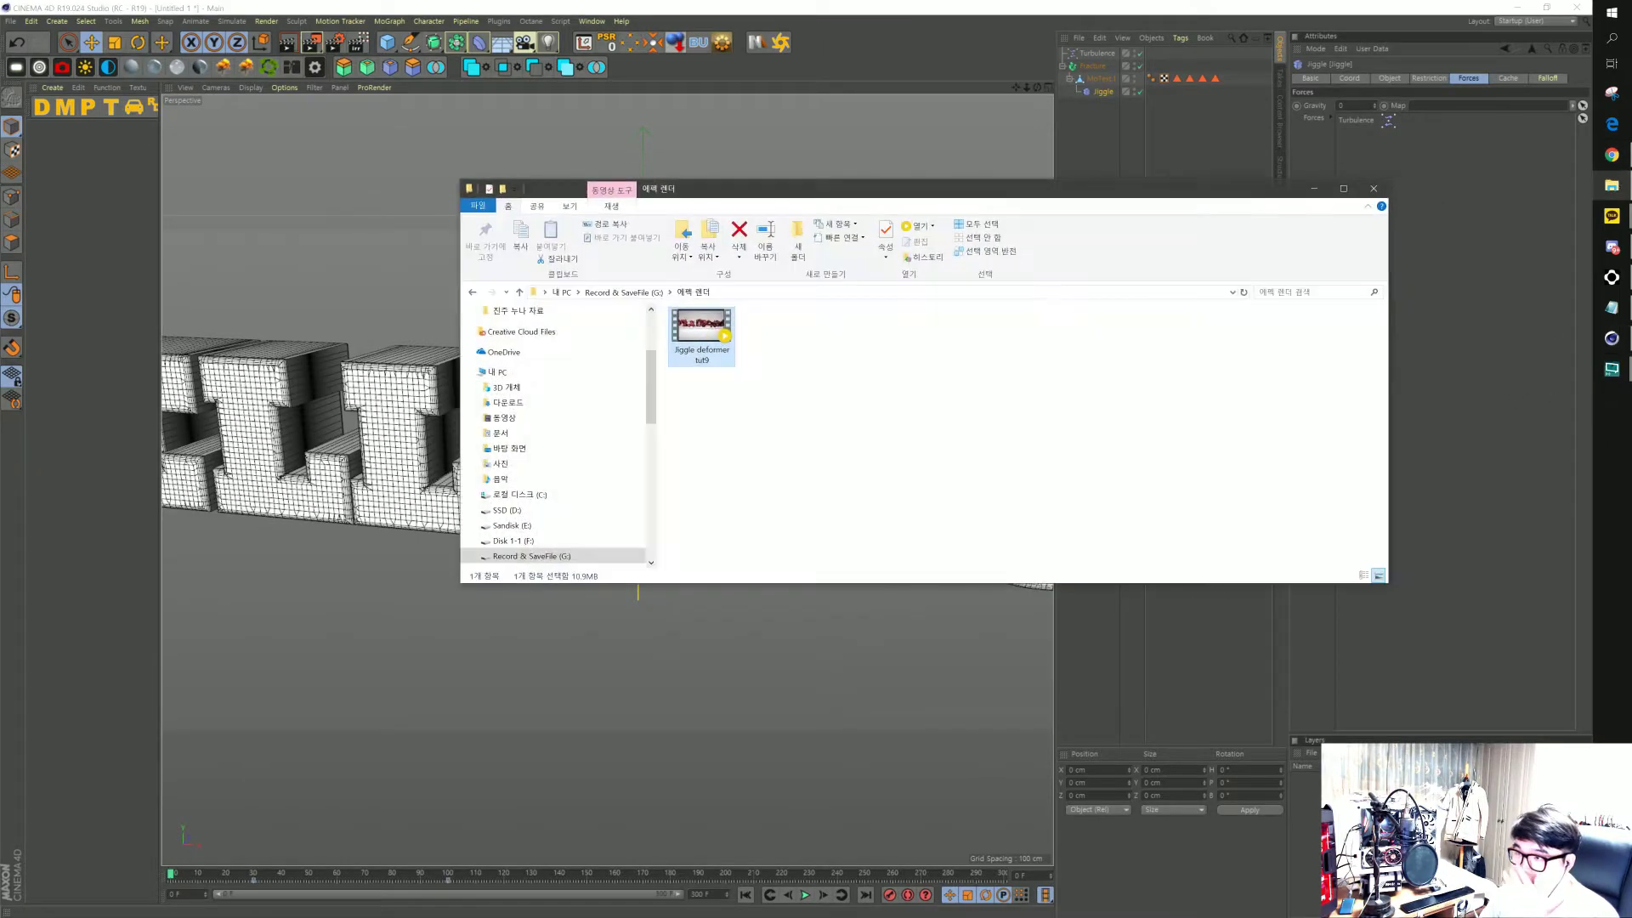
pyautogui.doubleClick(727, 344)
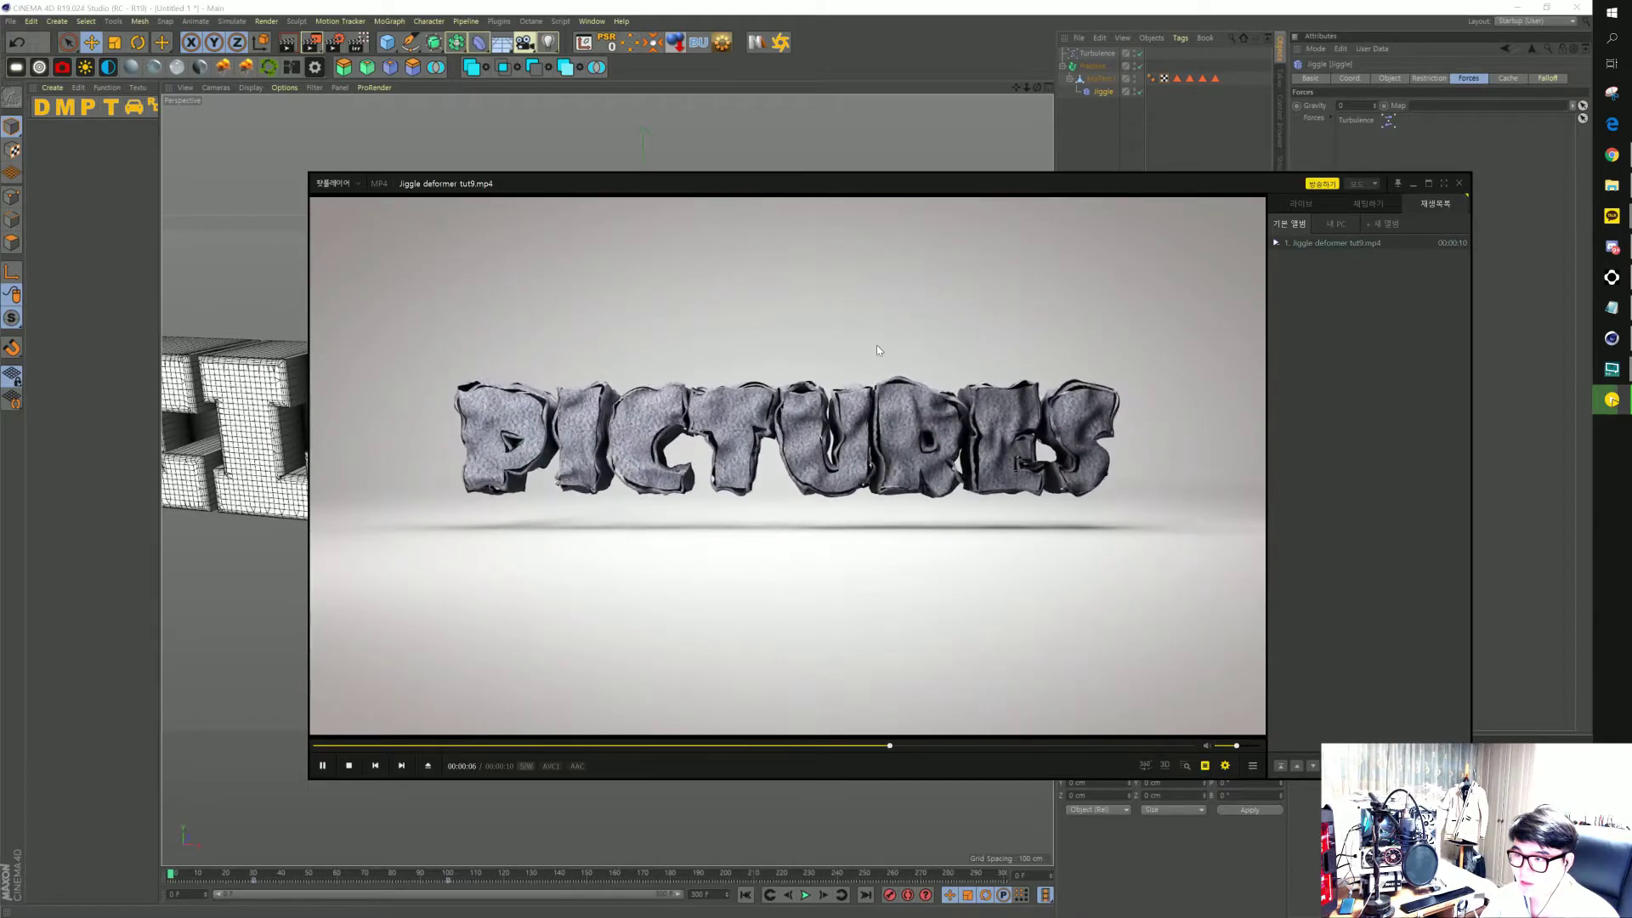
pyautogui.press('space')
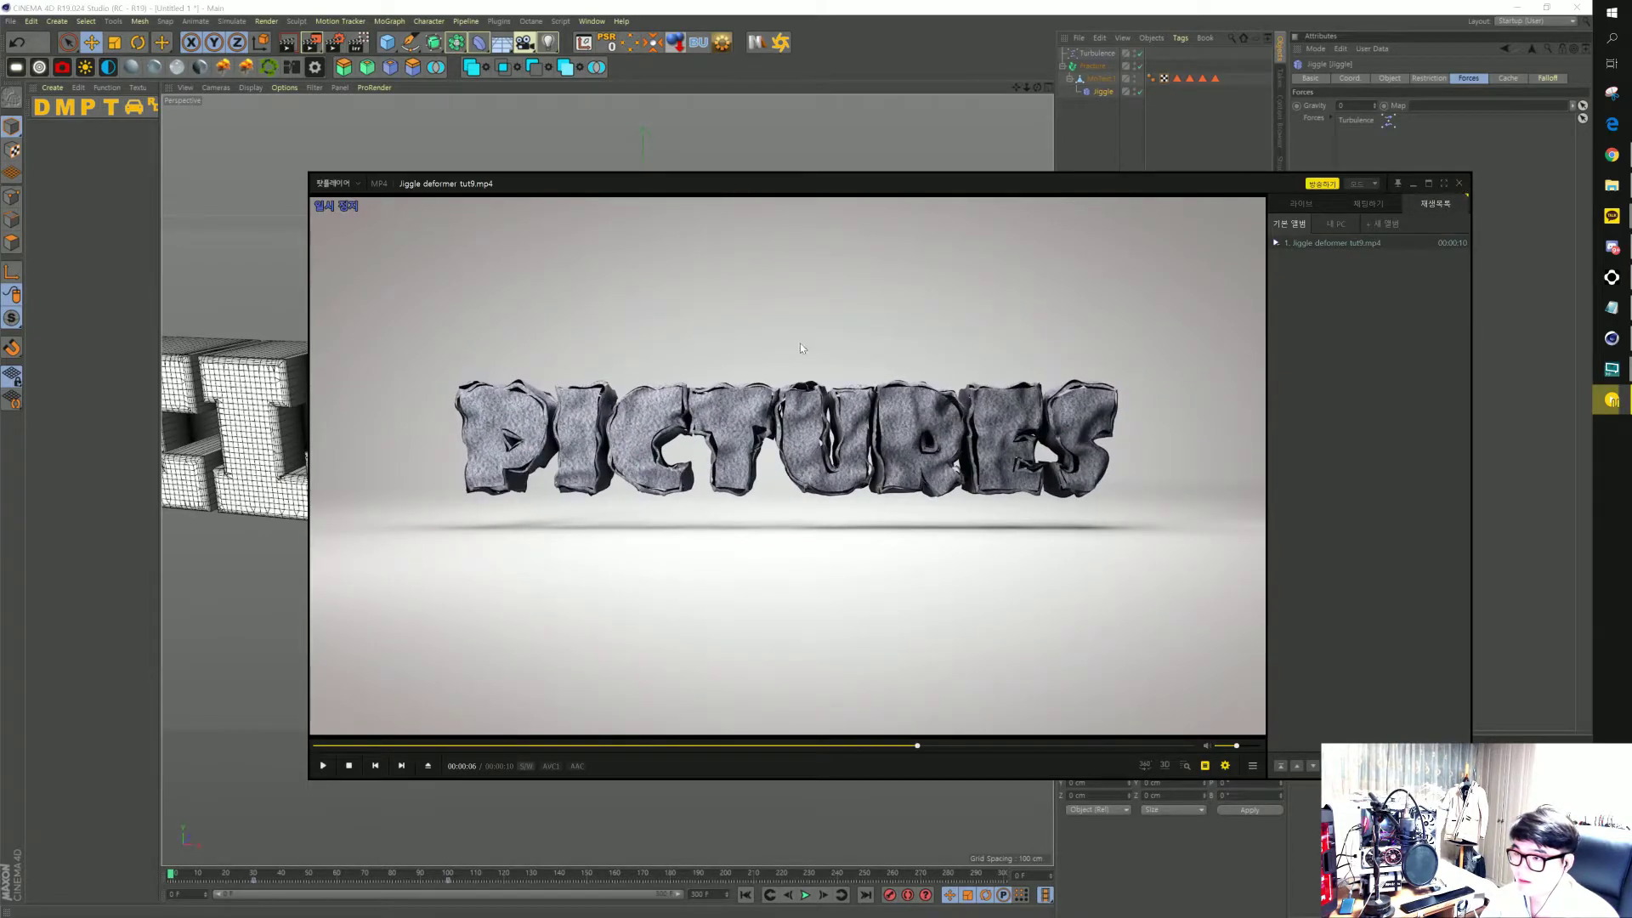
pyautogui.click(1462, 187)
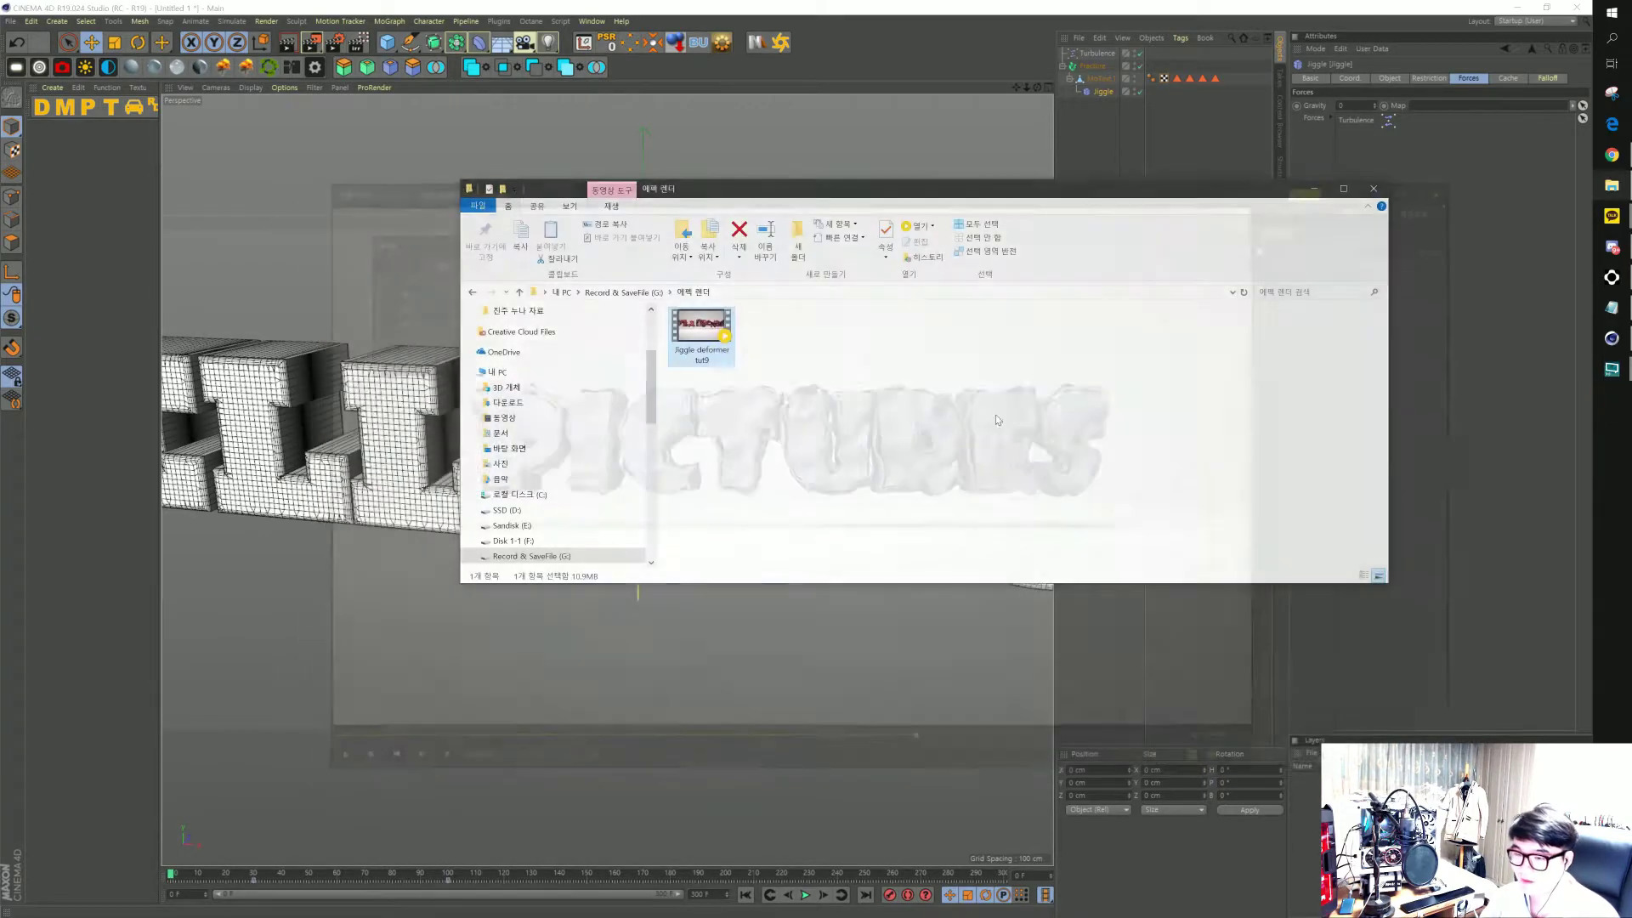
pyautogui.click(467, 49)
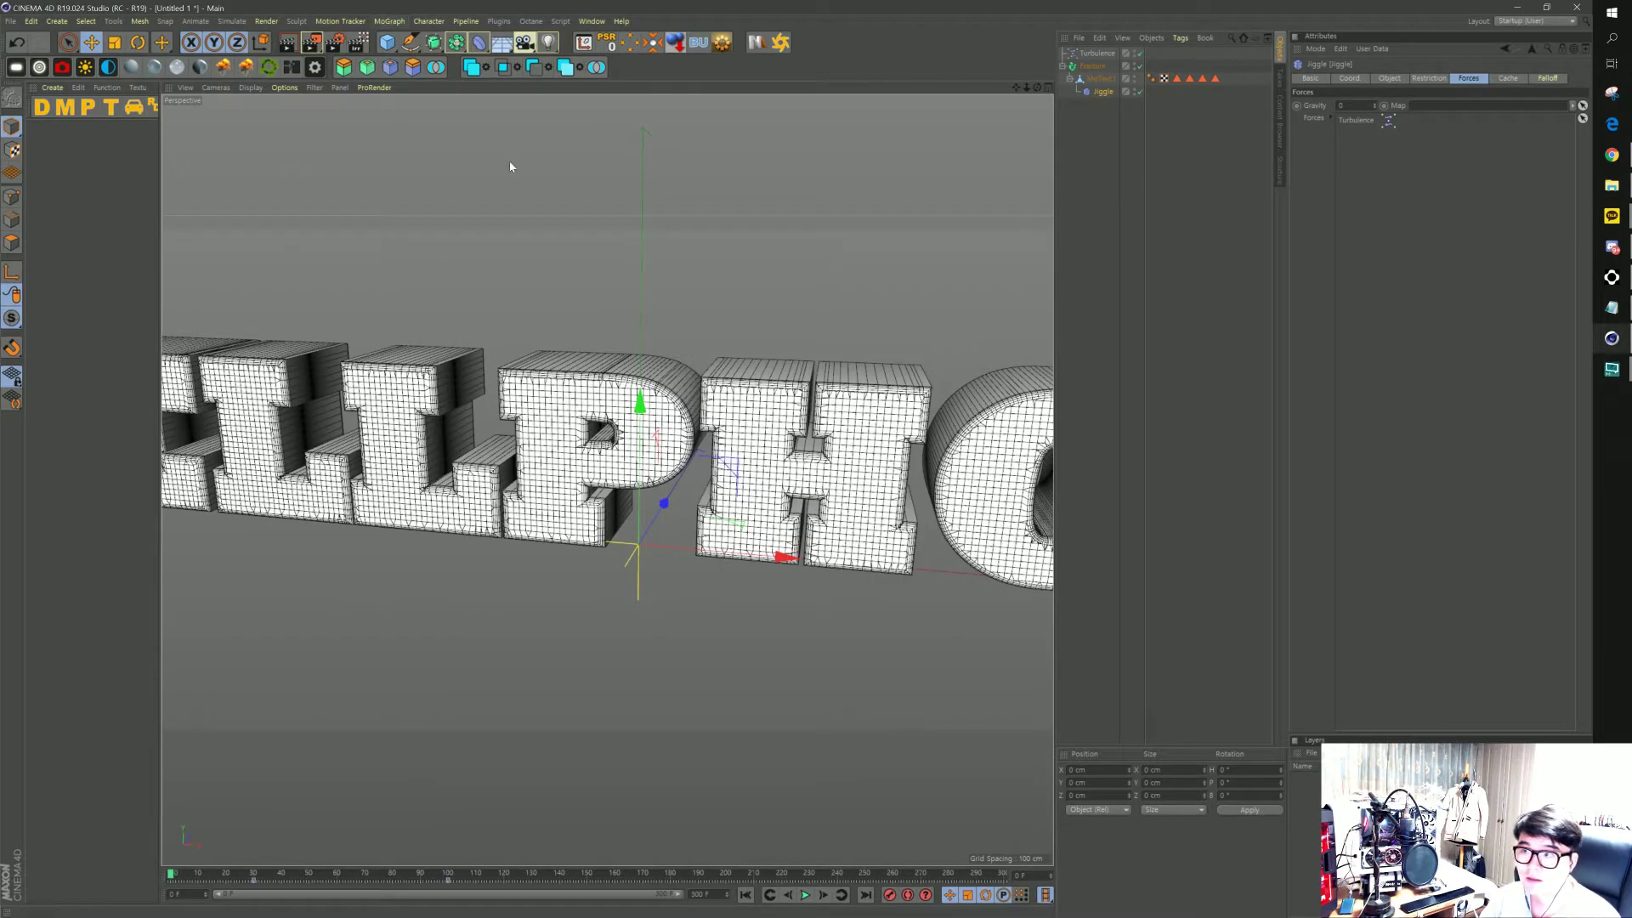
# Add a Plain effector from the MoGraph effectors with nothing selected
pyautogui.click(1092, 123)
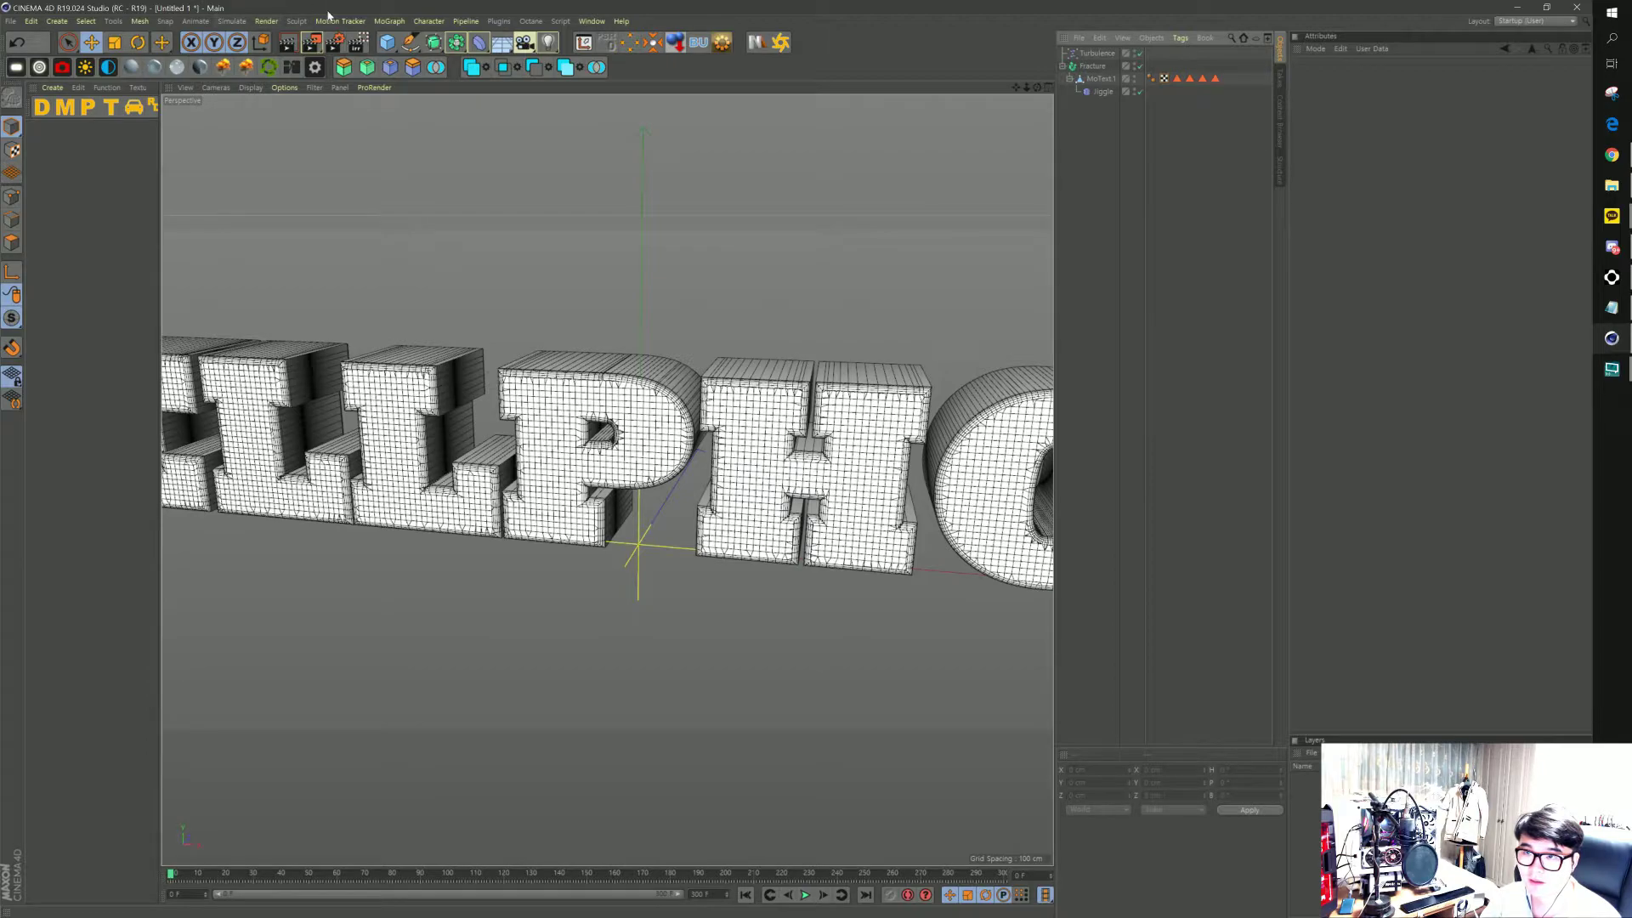
pyautogui.click(230, 22)
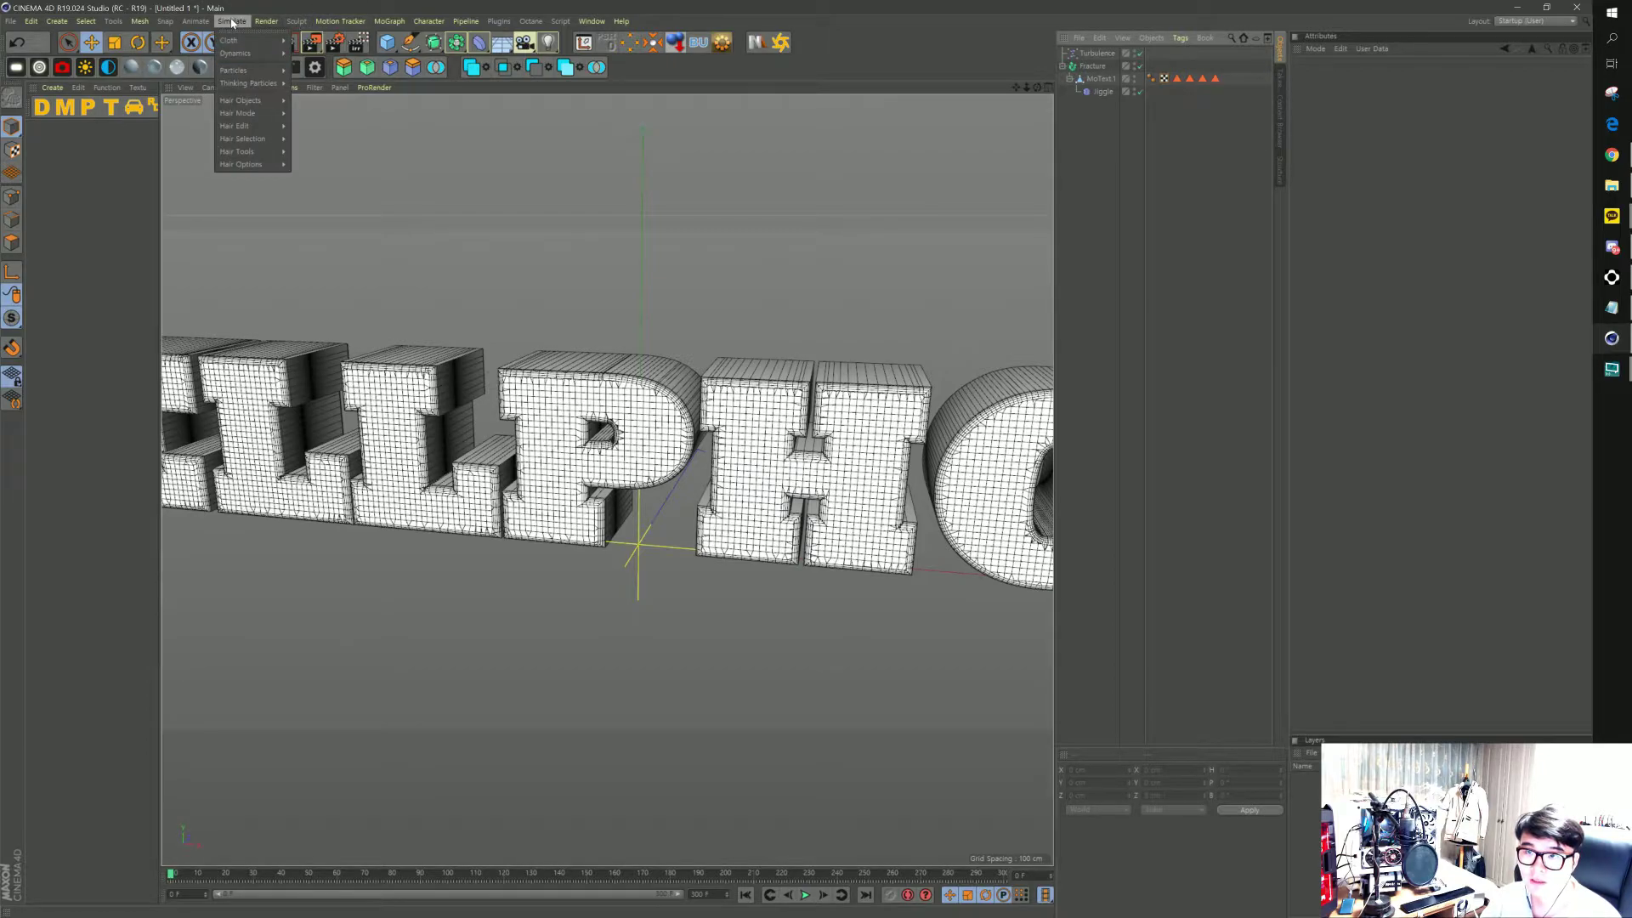
pyautogui.click(405, 26)
pyautogui.moveTo(430, 40)
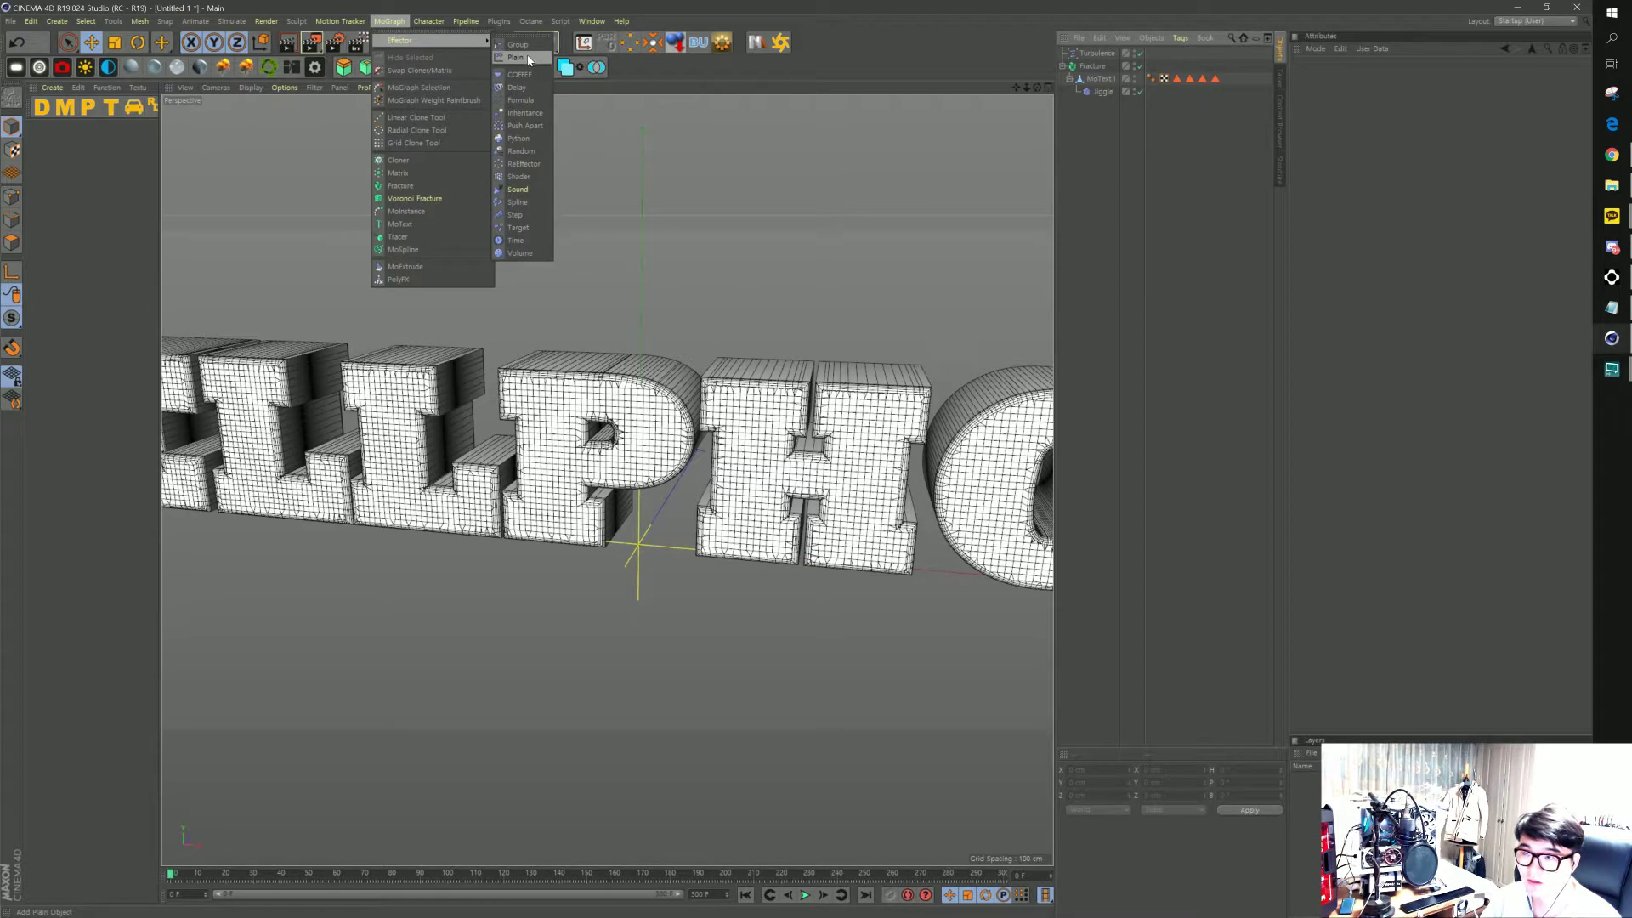
pyautogui.click(527, 59)
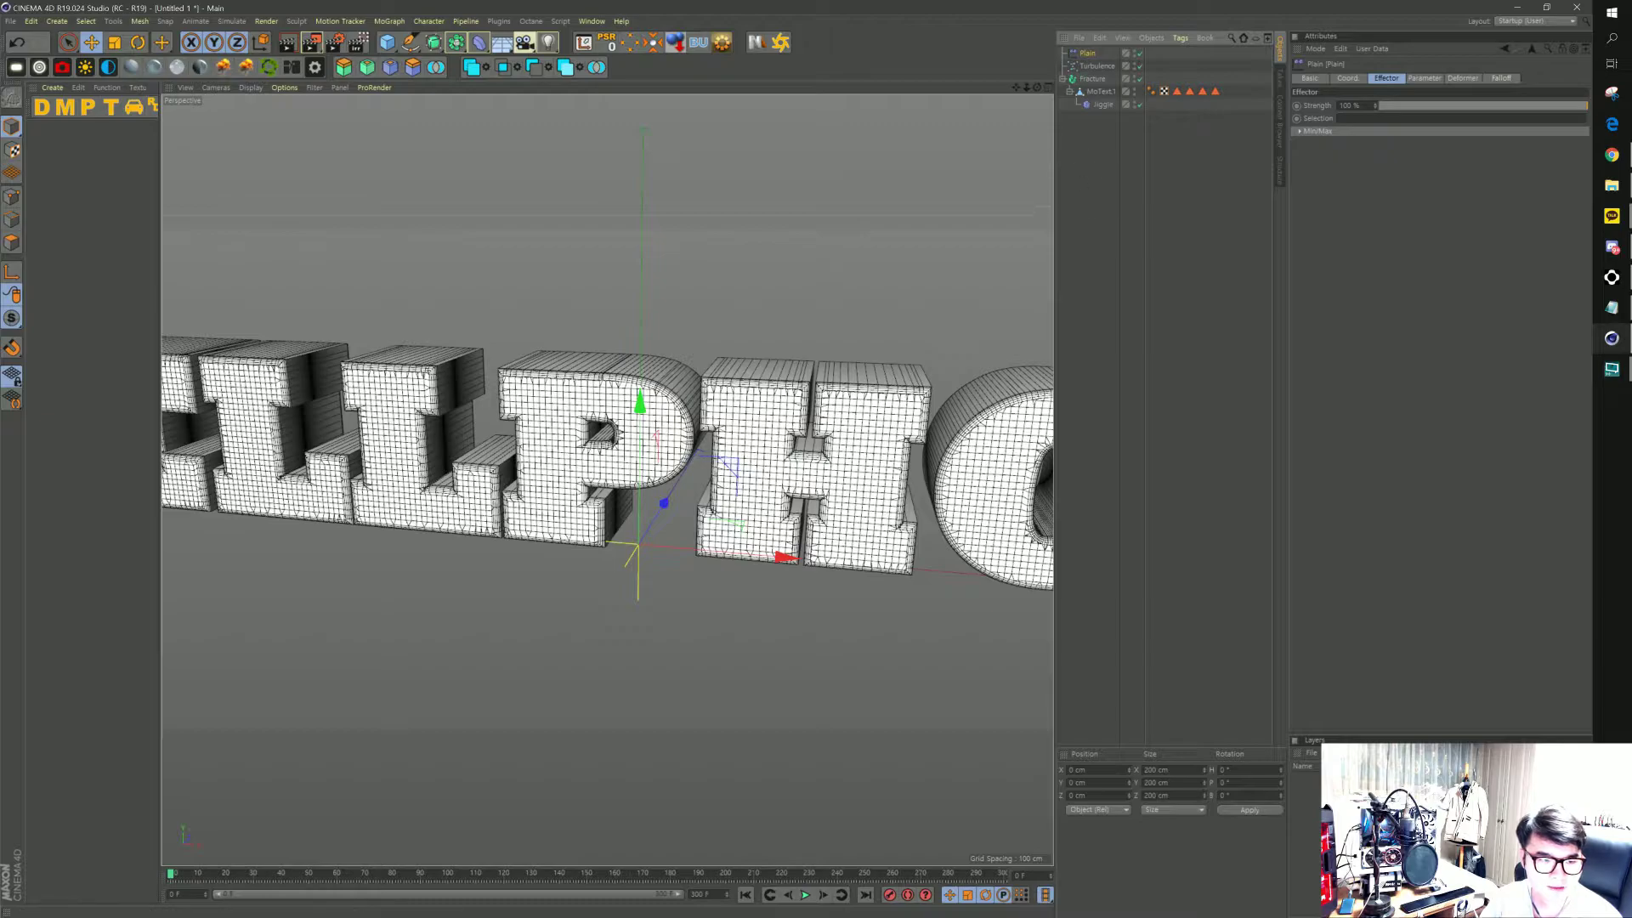
# Set the Plain parameters to Position off, Scale on and Uniform Scale on
pyautogui.click(1422, 79)
pyautogui.click(1342, 129)
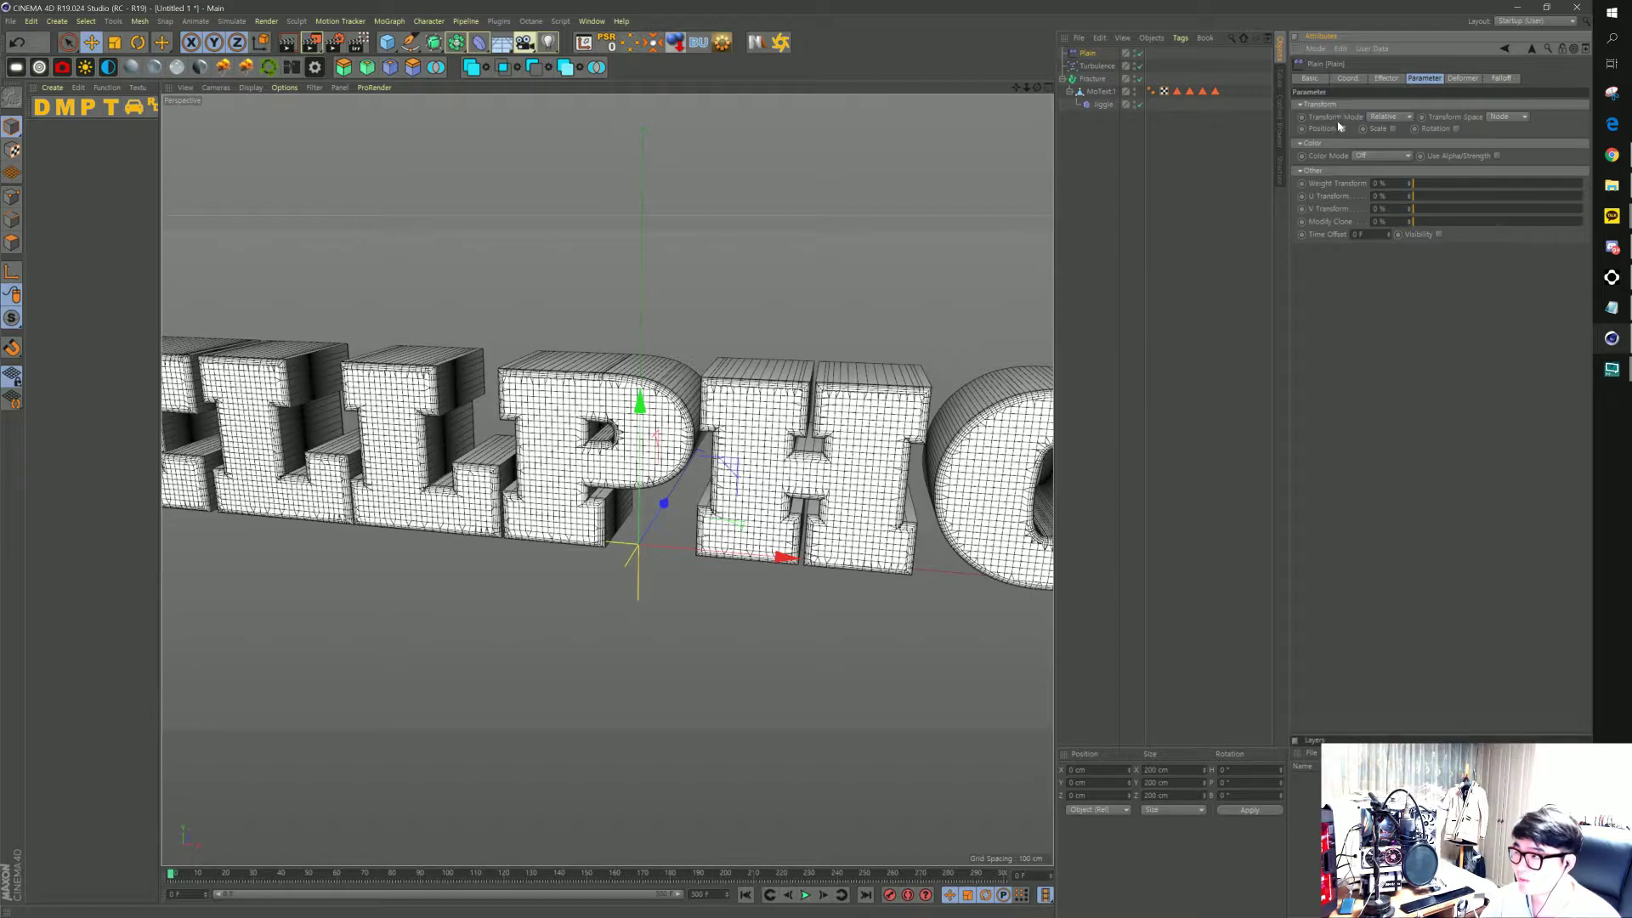
pyautogui.click(1392, 128)
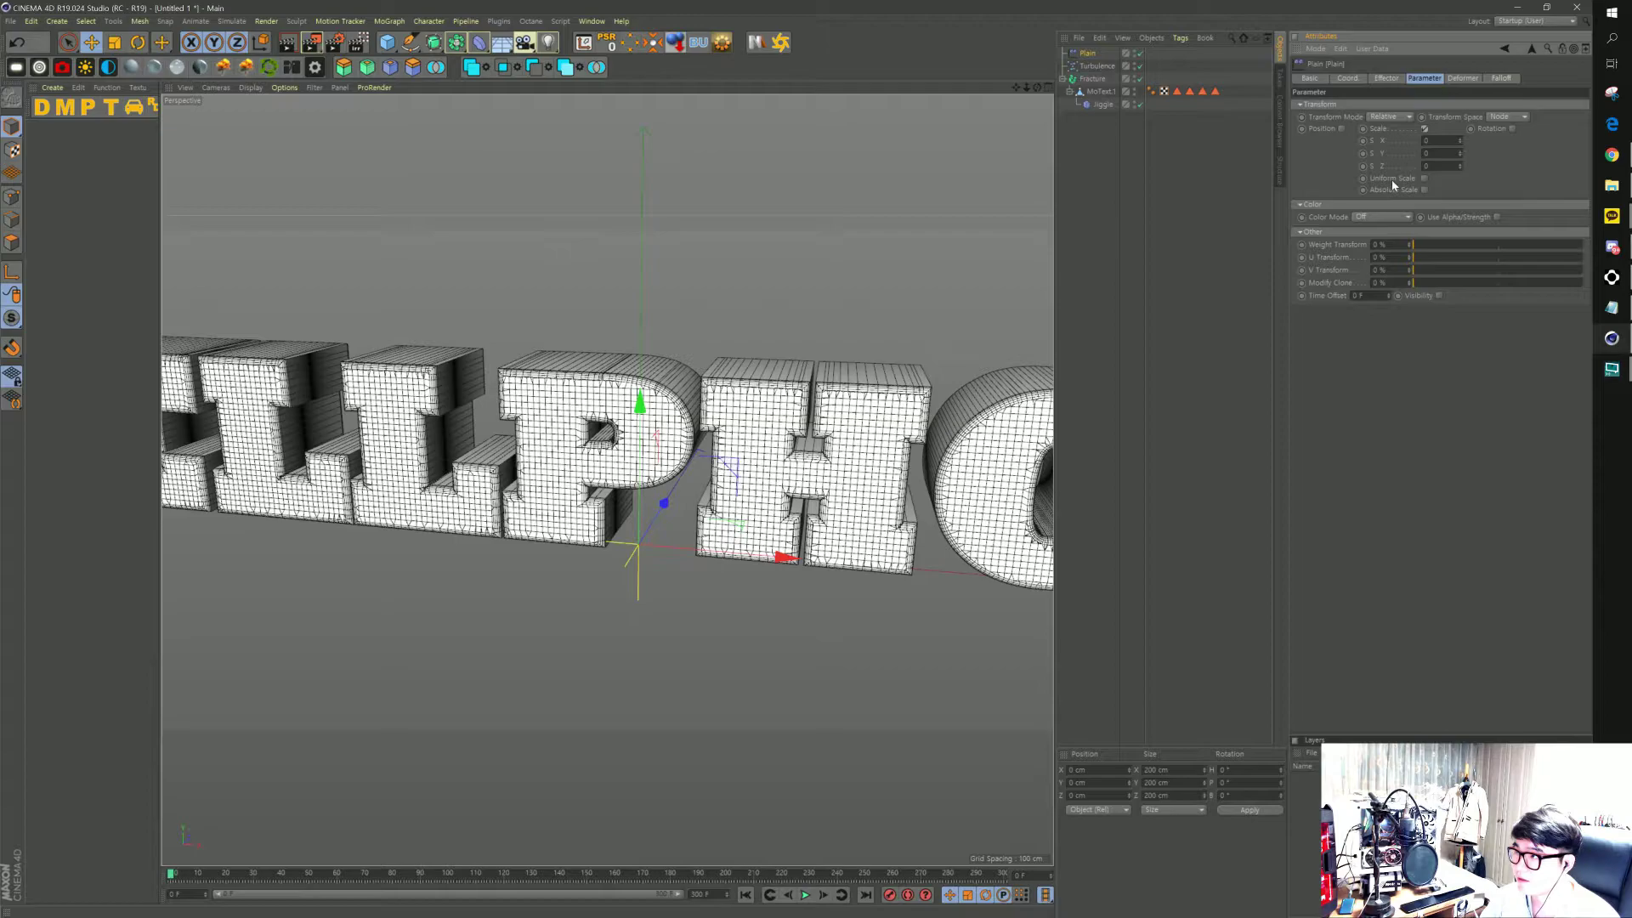
pyautogui.click(1425, 178)
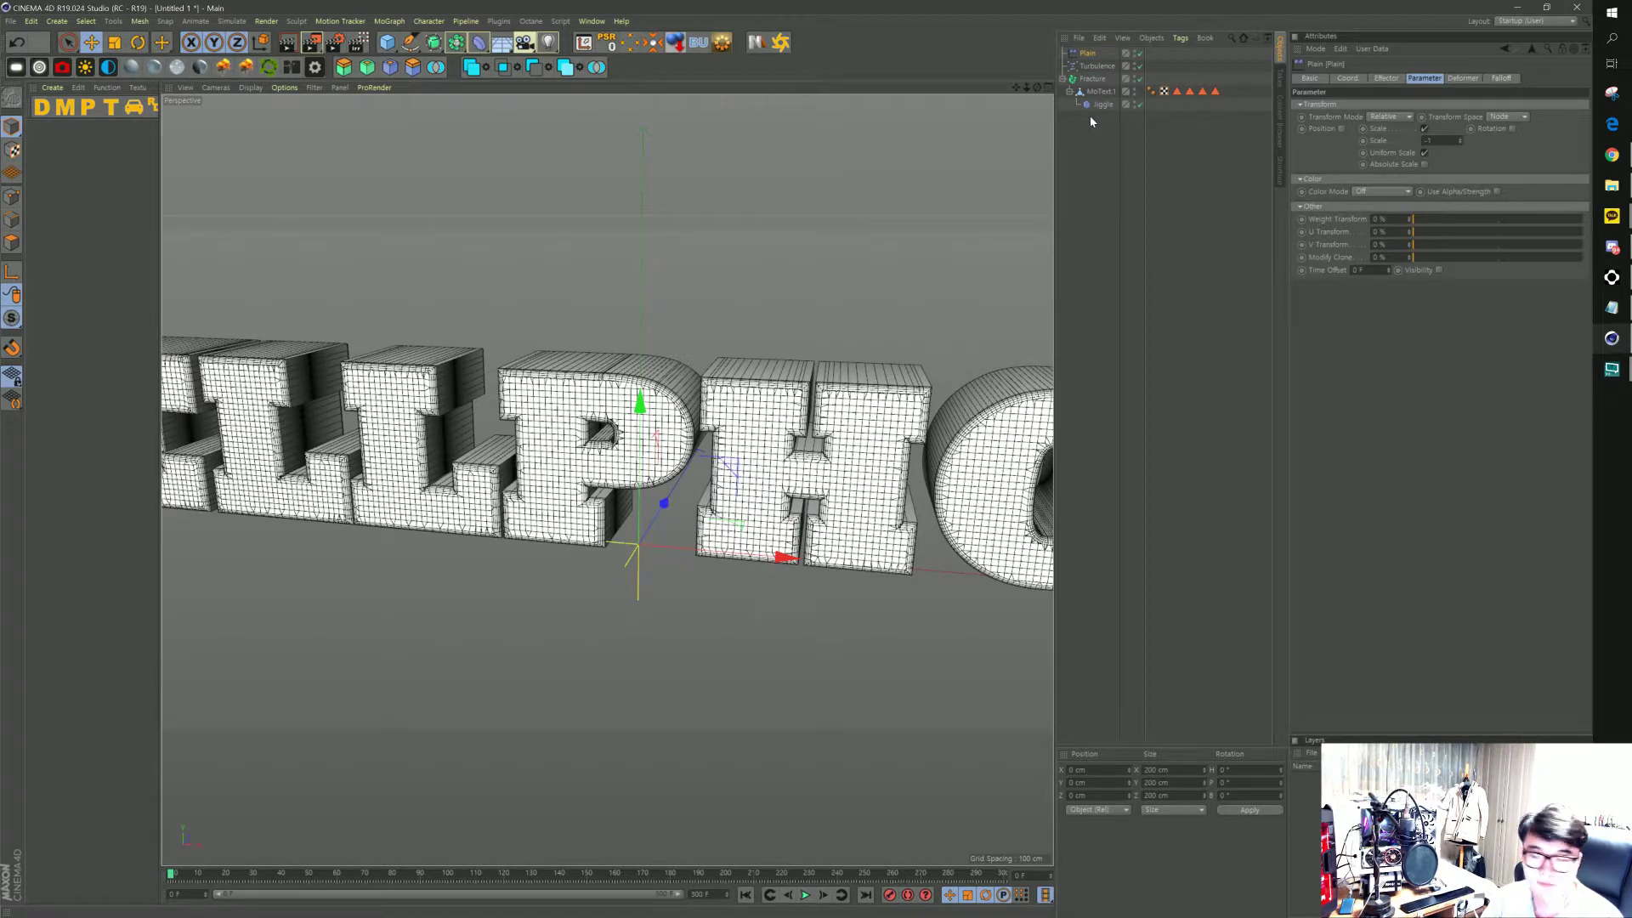
pyautogui.click(1382, 79)
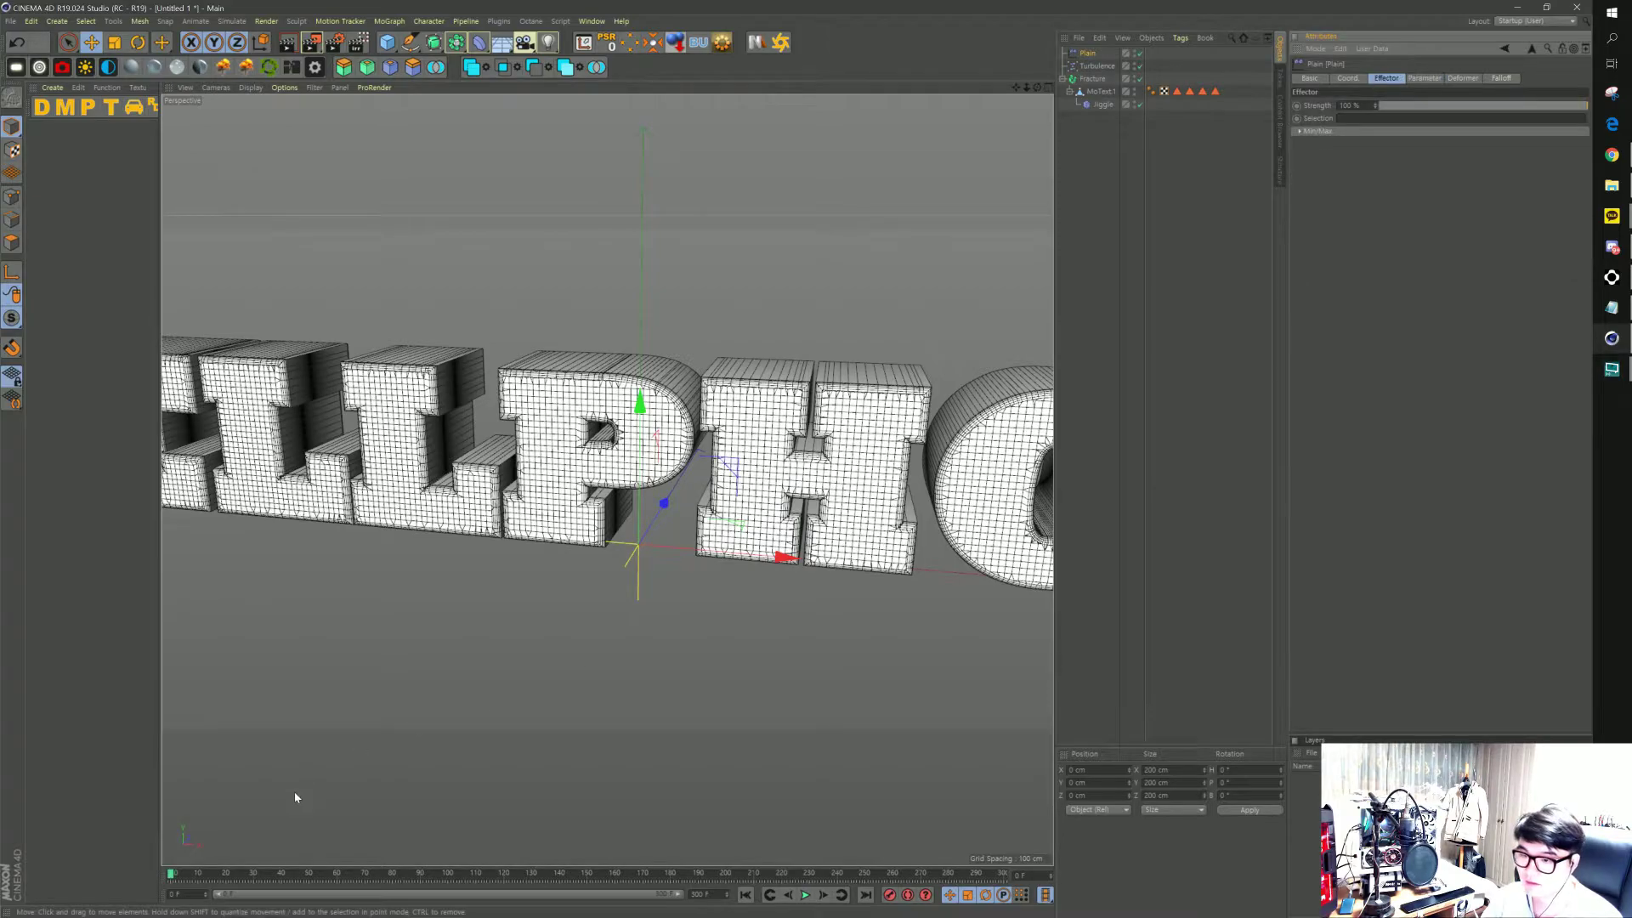
# Keep Plain Strength at 100 % and link Plain into the Fracture object's Effectors list
pyautogui.click(1376, 107)
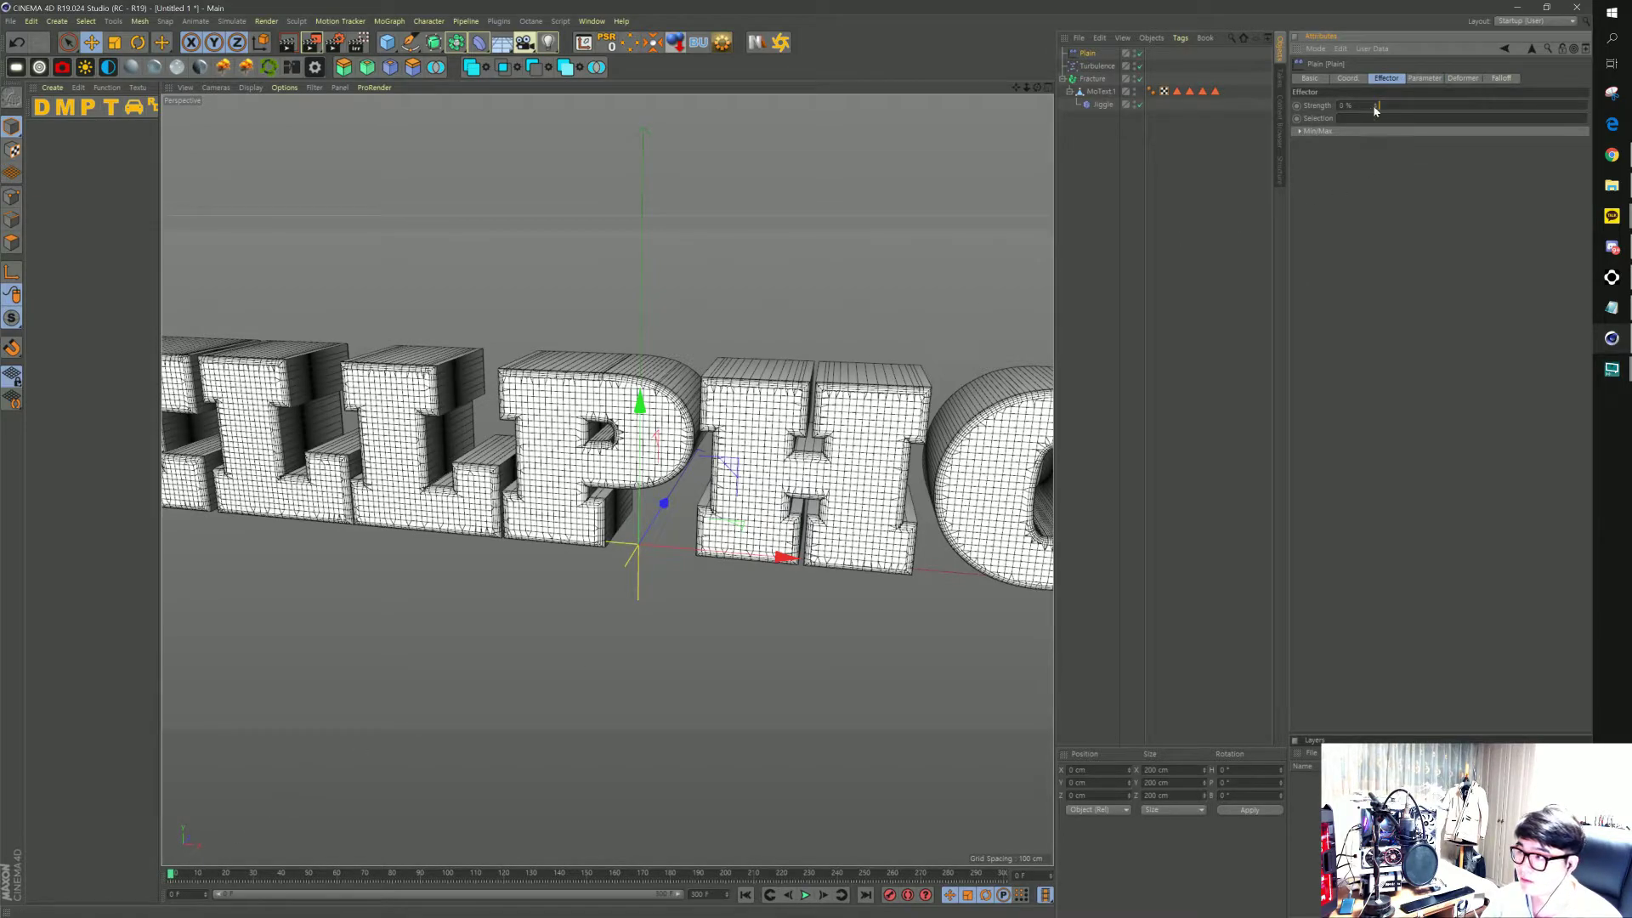
pyautogui.moveTo(1376, 107); pyautogui.dragTo(1594, 107)
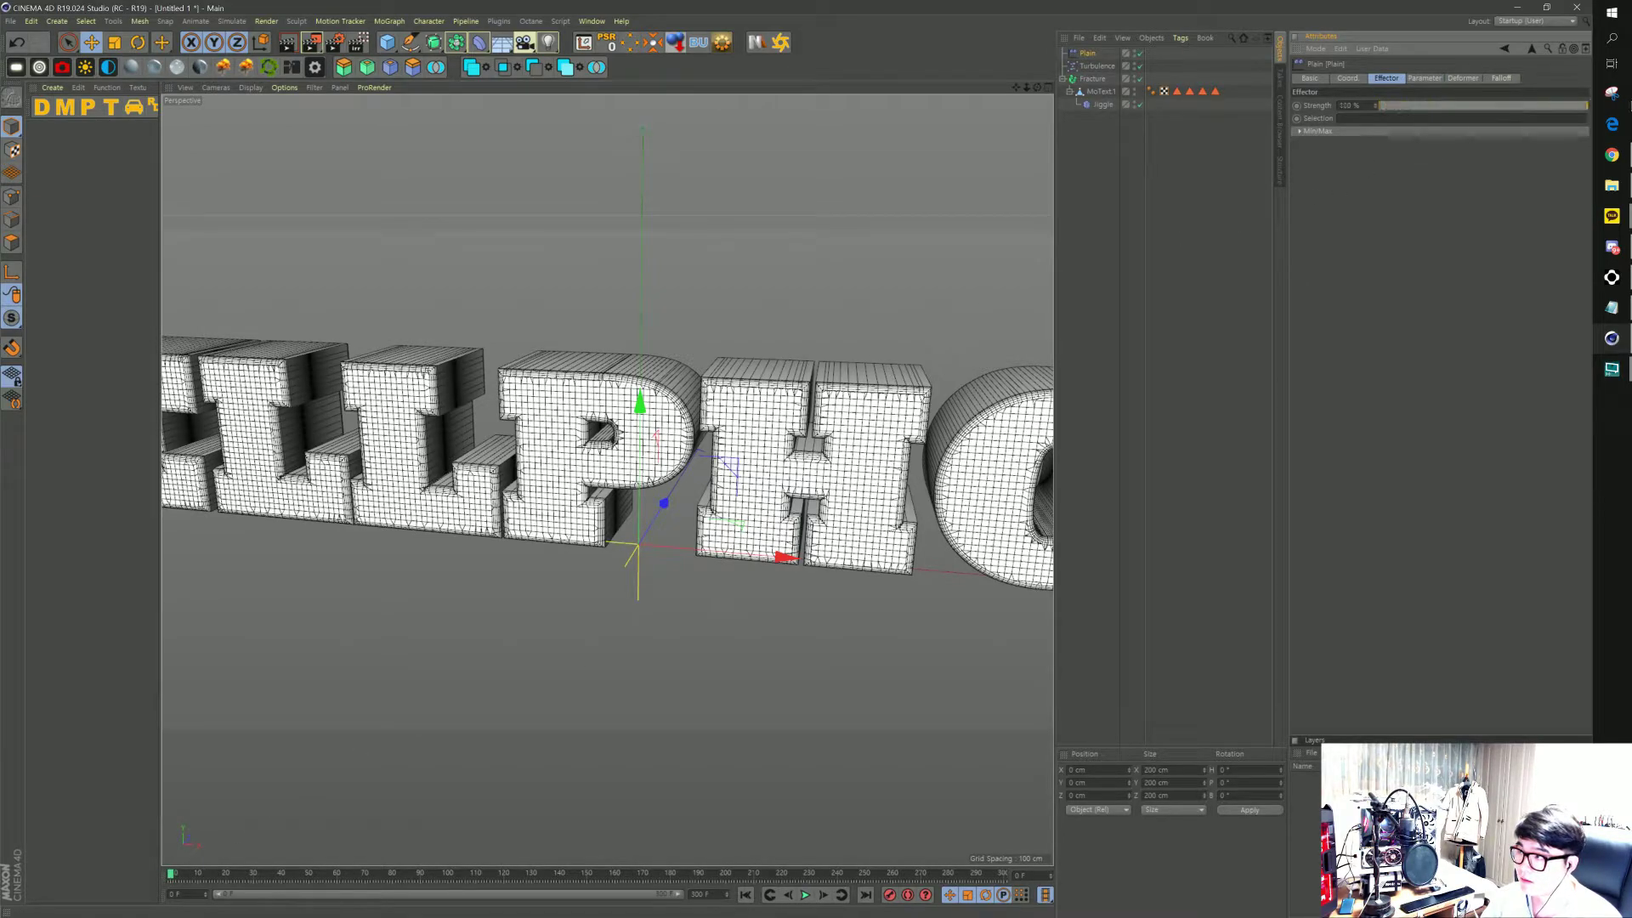
pyautogui.click(1093, 78)
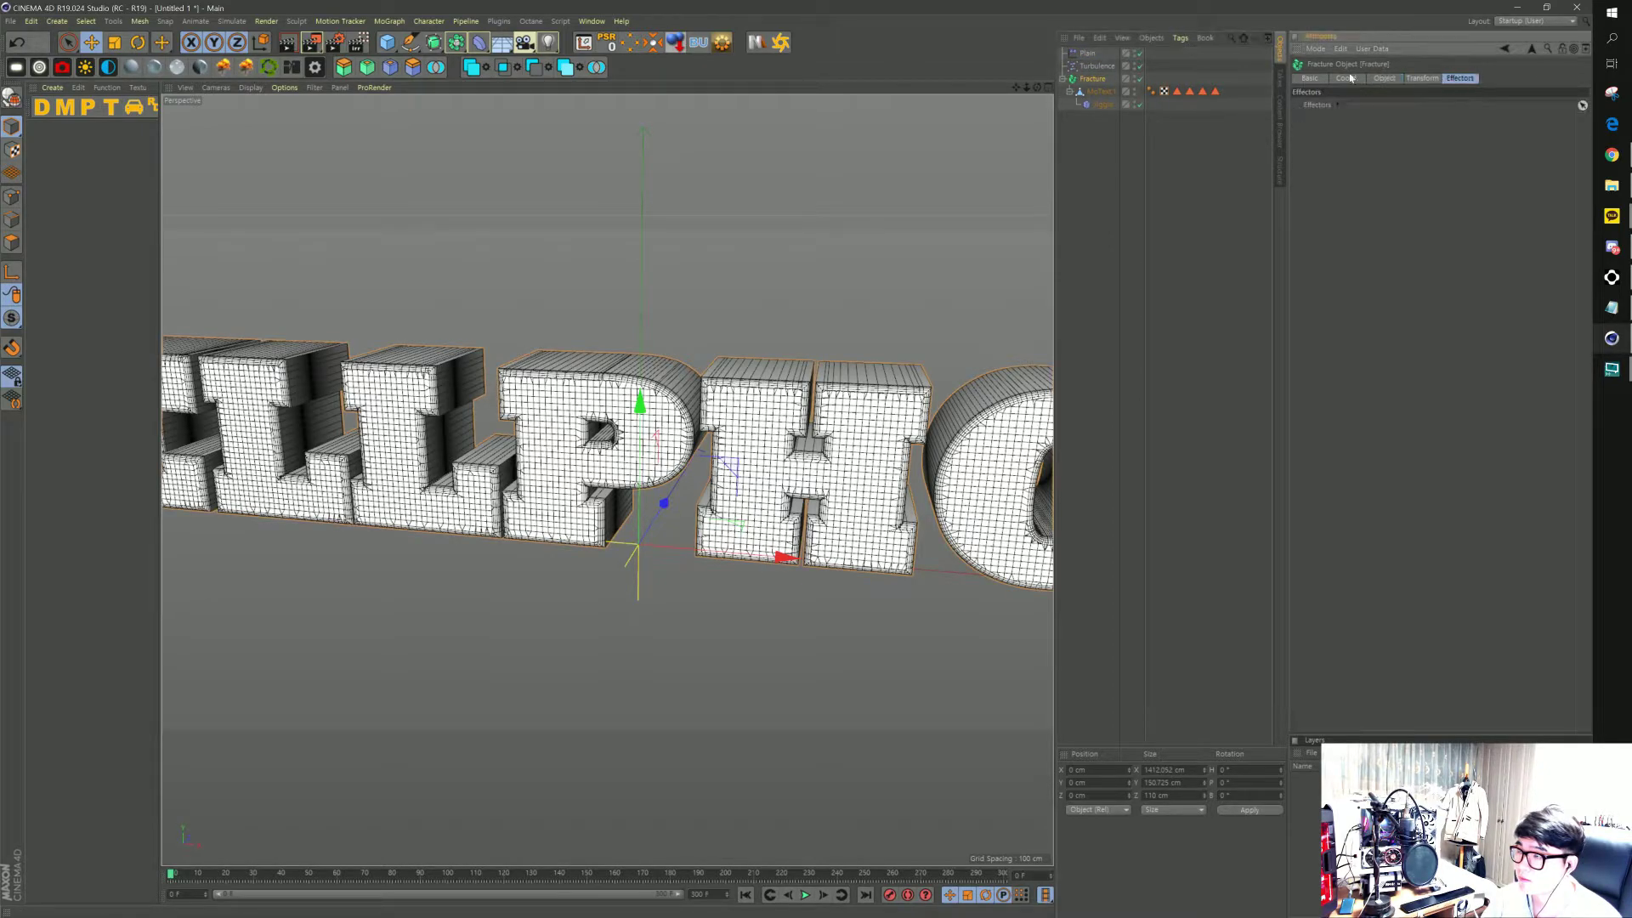
pyautogui.moveTo(1092, 54); pyautogui.dragTo(1426, 165)
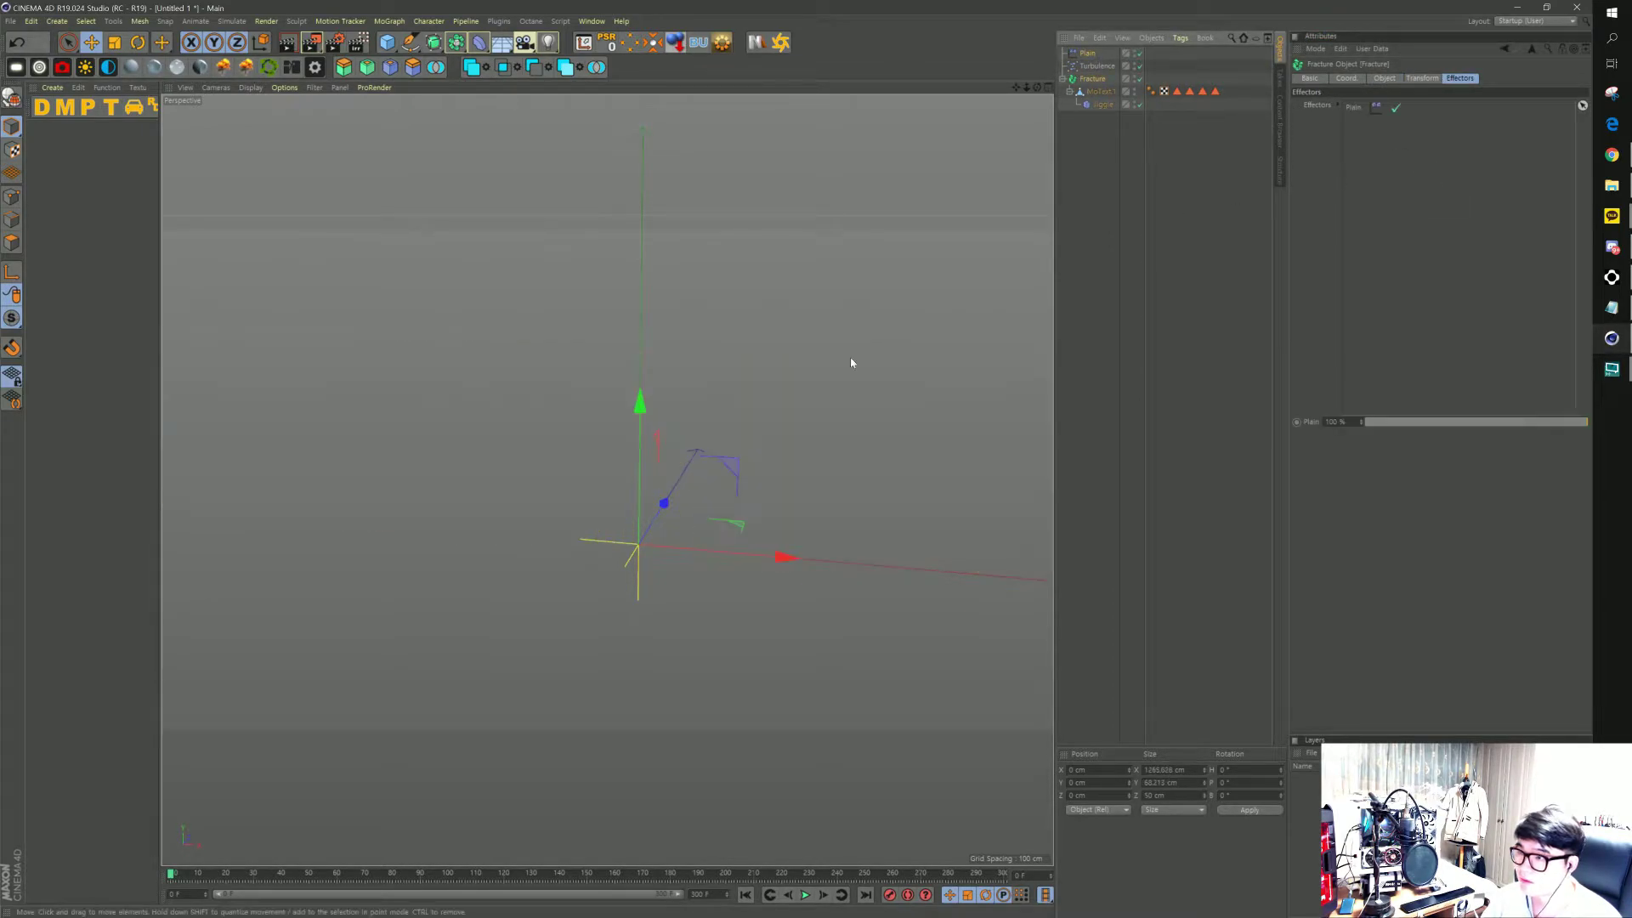
pyautogui.moveTo(173, 879); pyautogui.dragTo(297, 876)
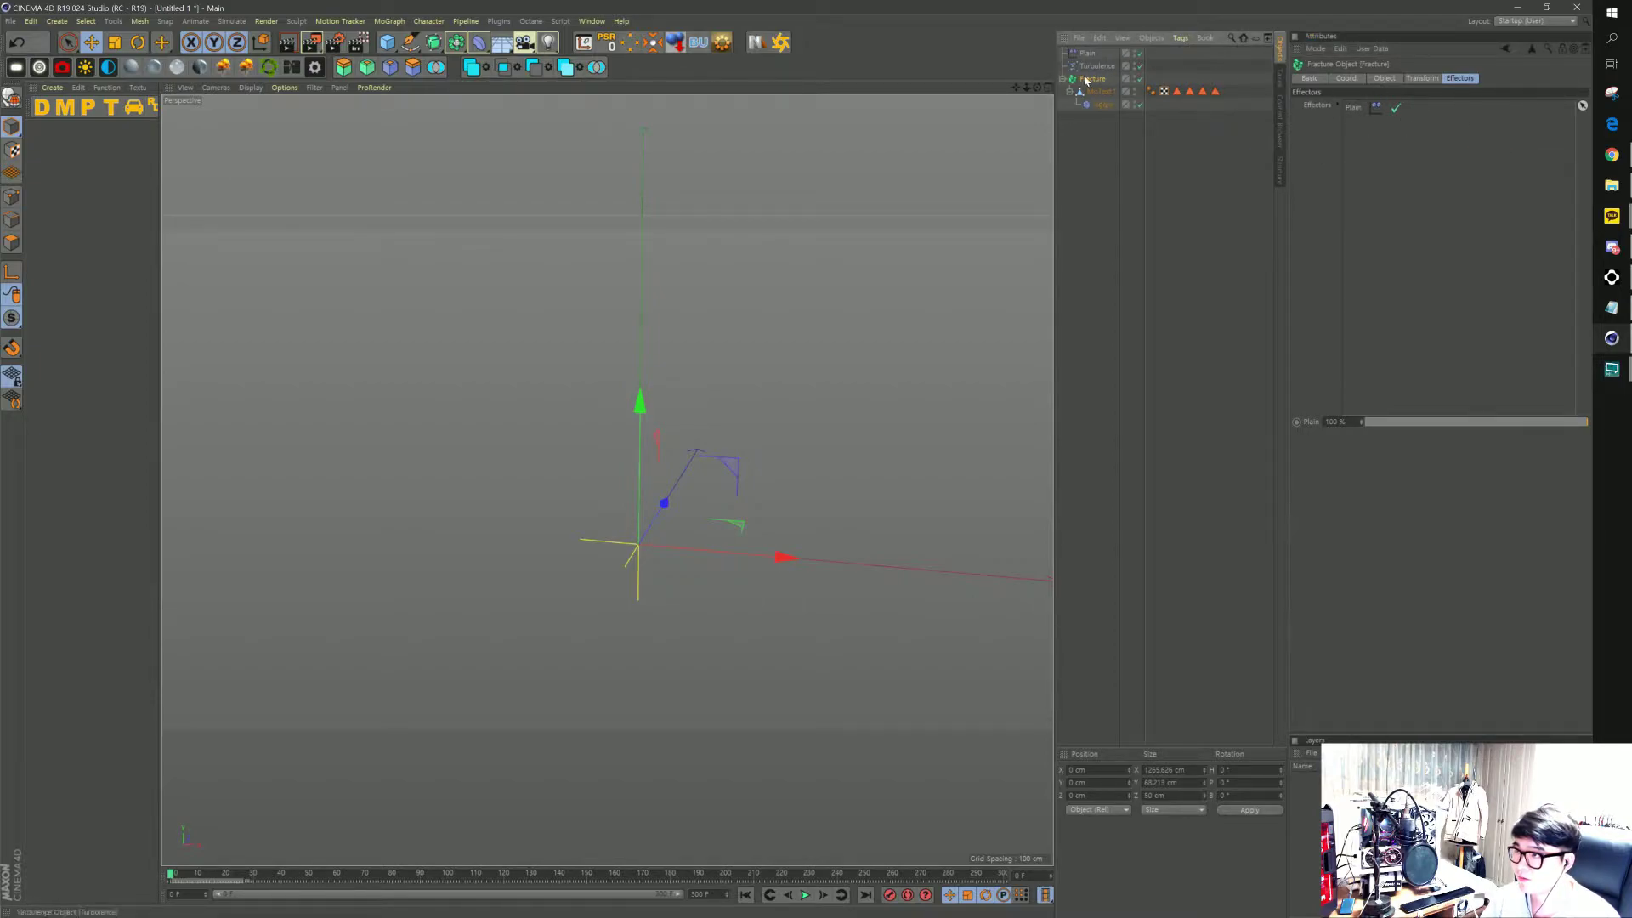
pyautogui.click(1461, 79)
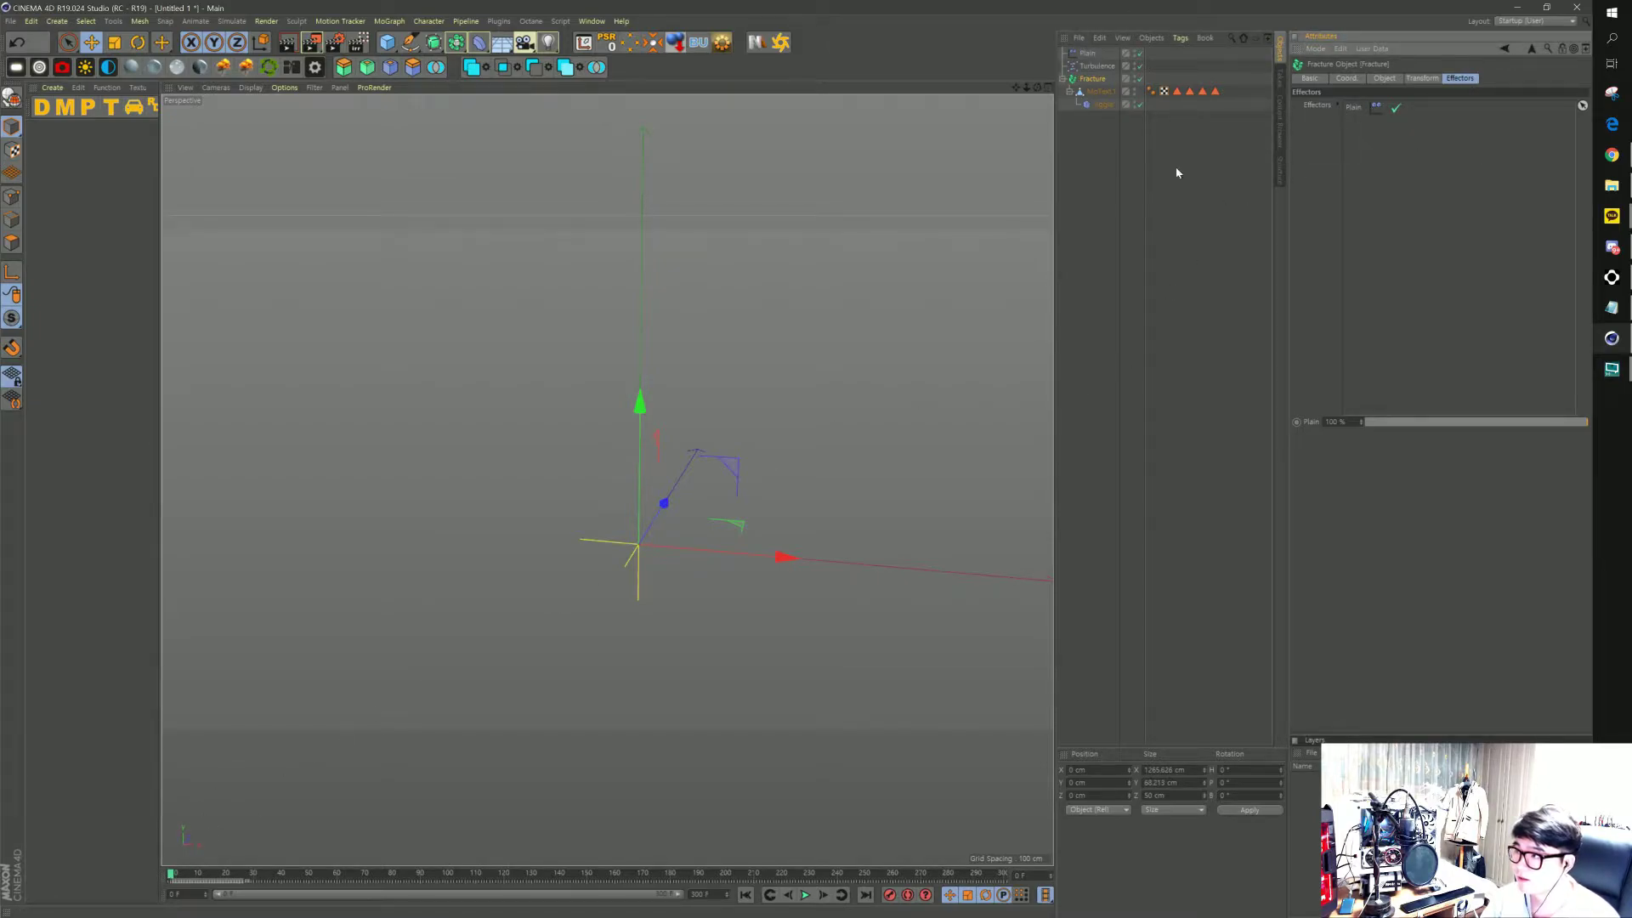
# Set the Plain effector's Strength to 0 %
pyautogui.click(1086, 54)
pyautogui.click(1395, 79)
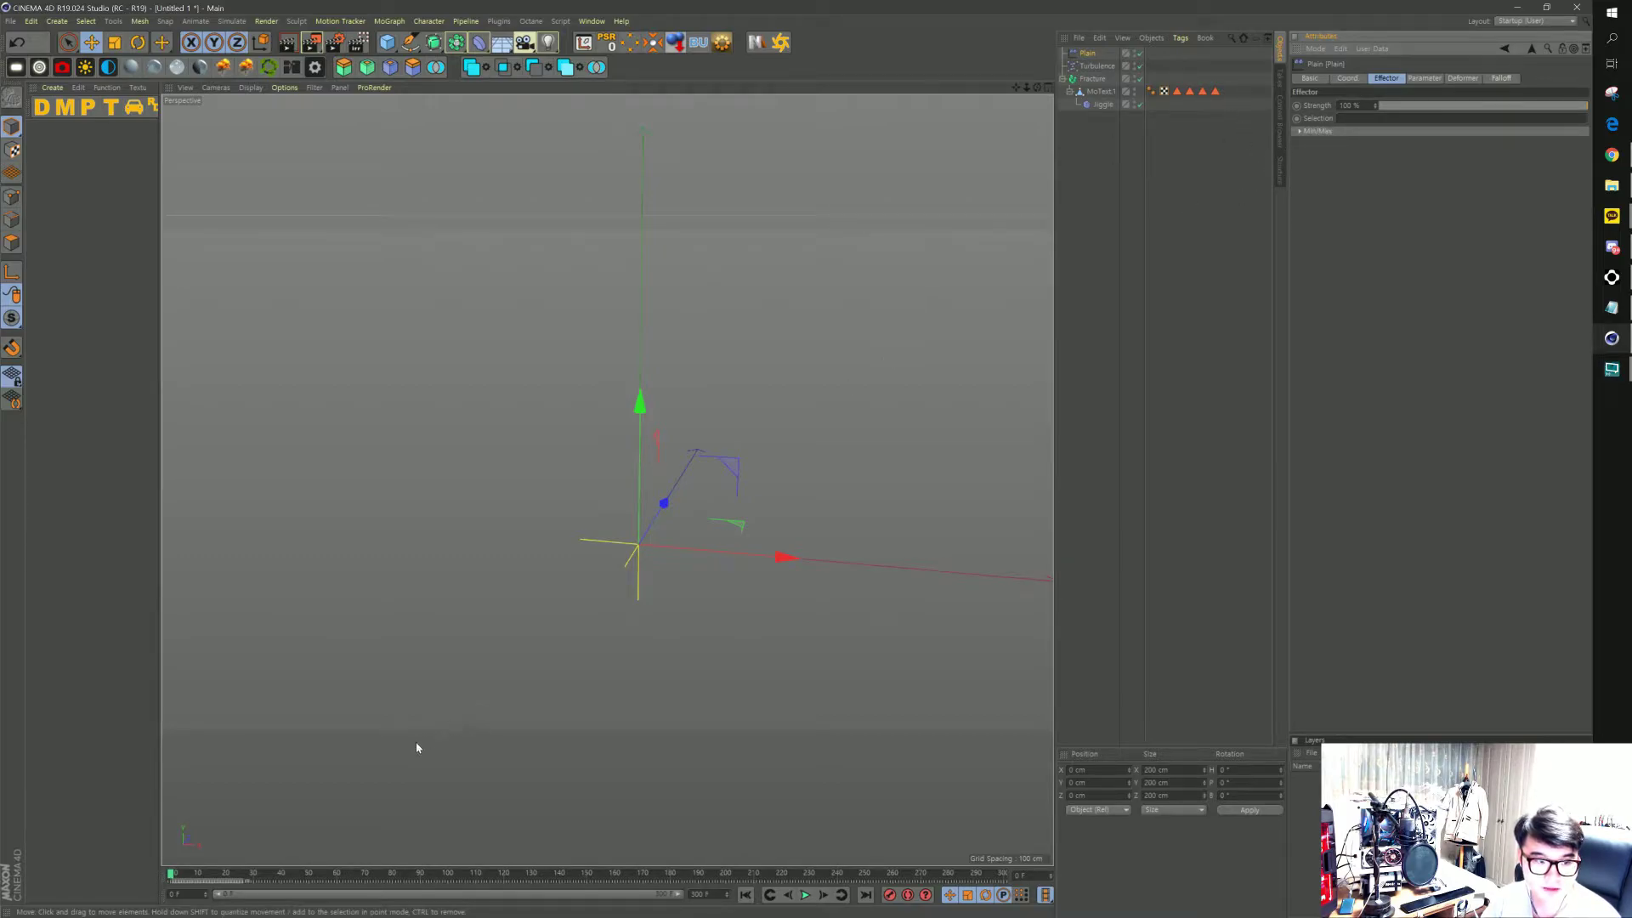
pyautogui.moveTo(170, 874); pyautogui.dragTo(589, 881)
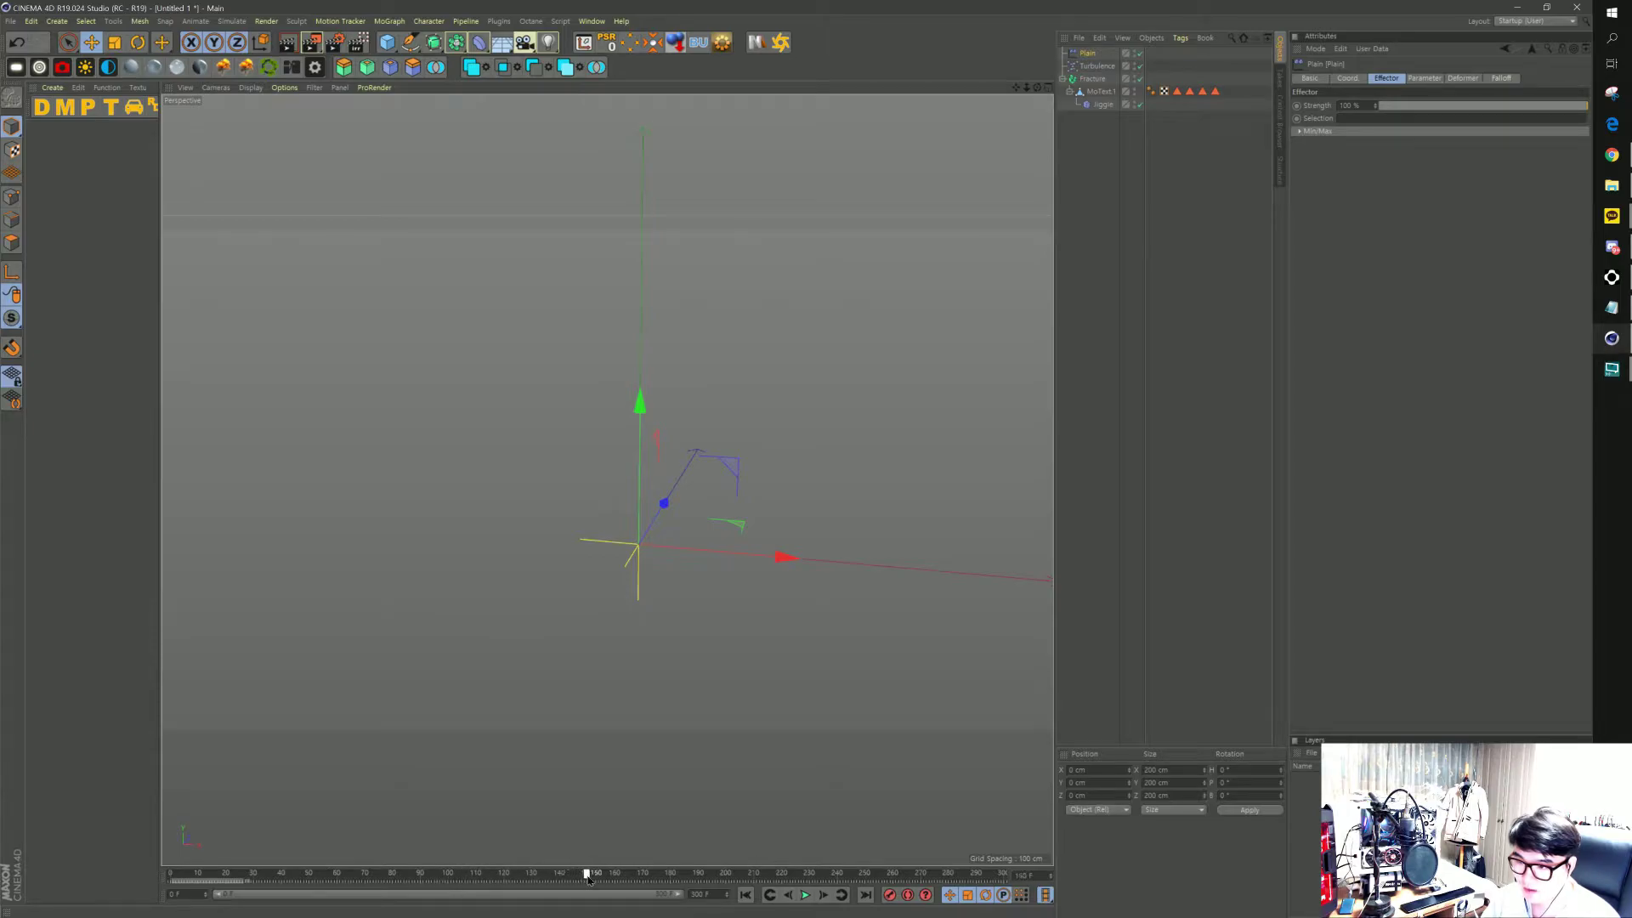
pyautogui.doubleClick(1350, 105)
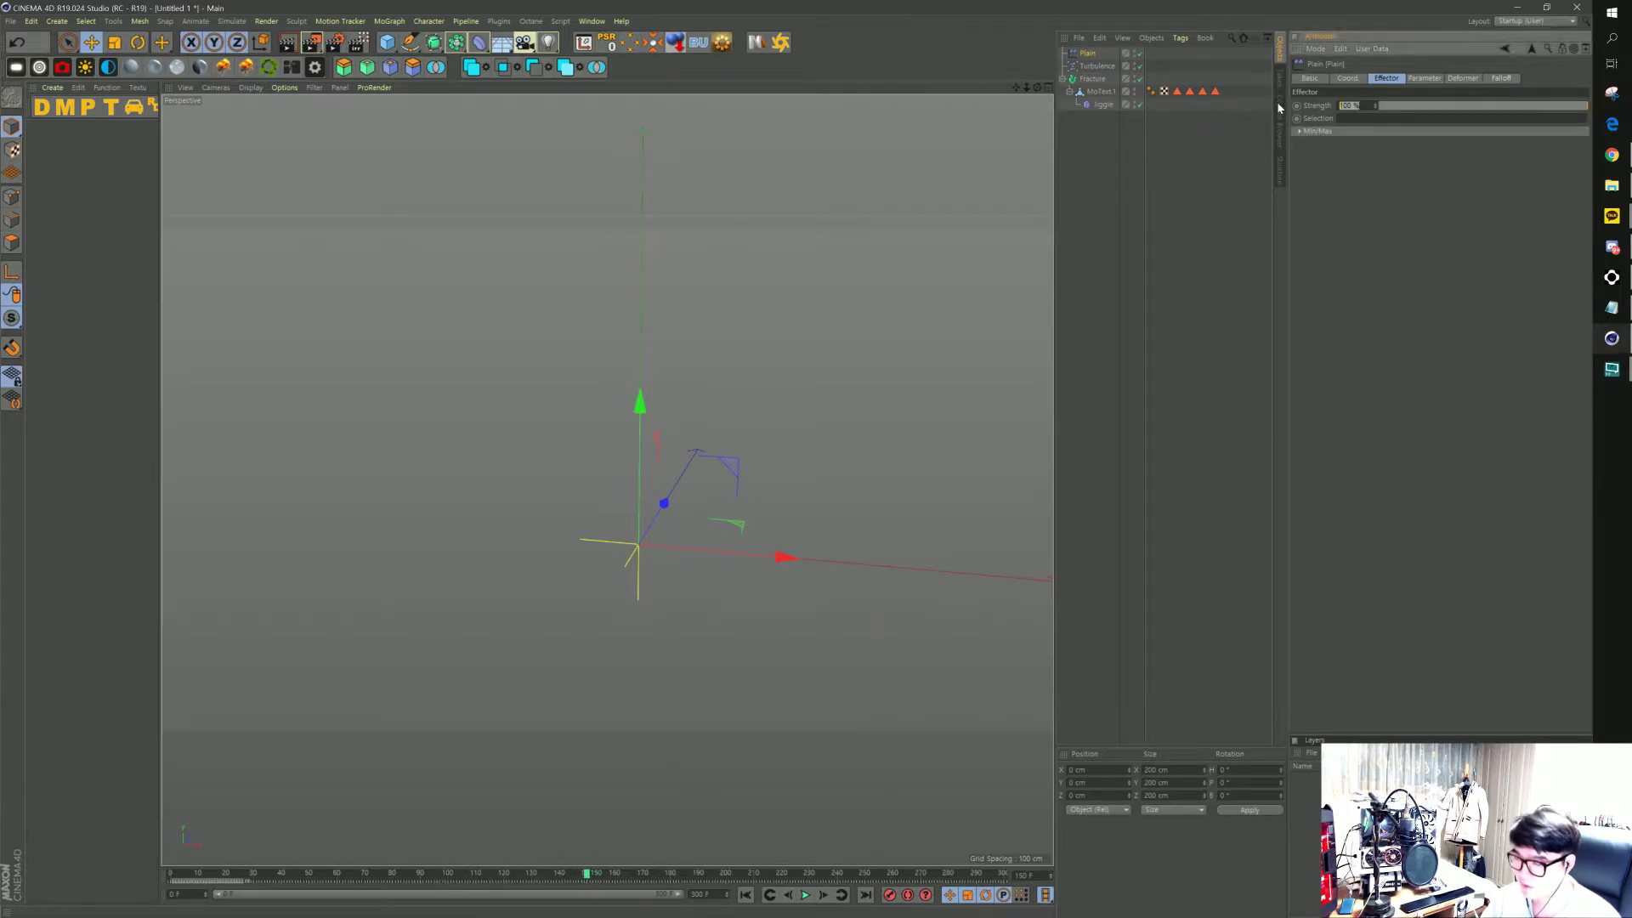
pyautogui.write('0')
pyautogui.press('Return')
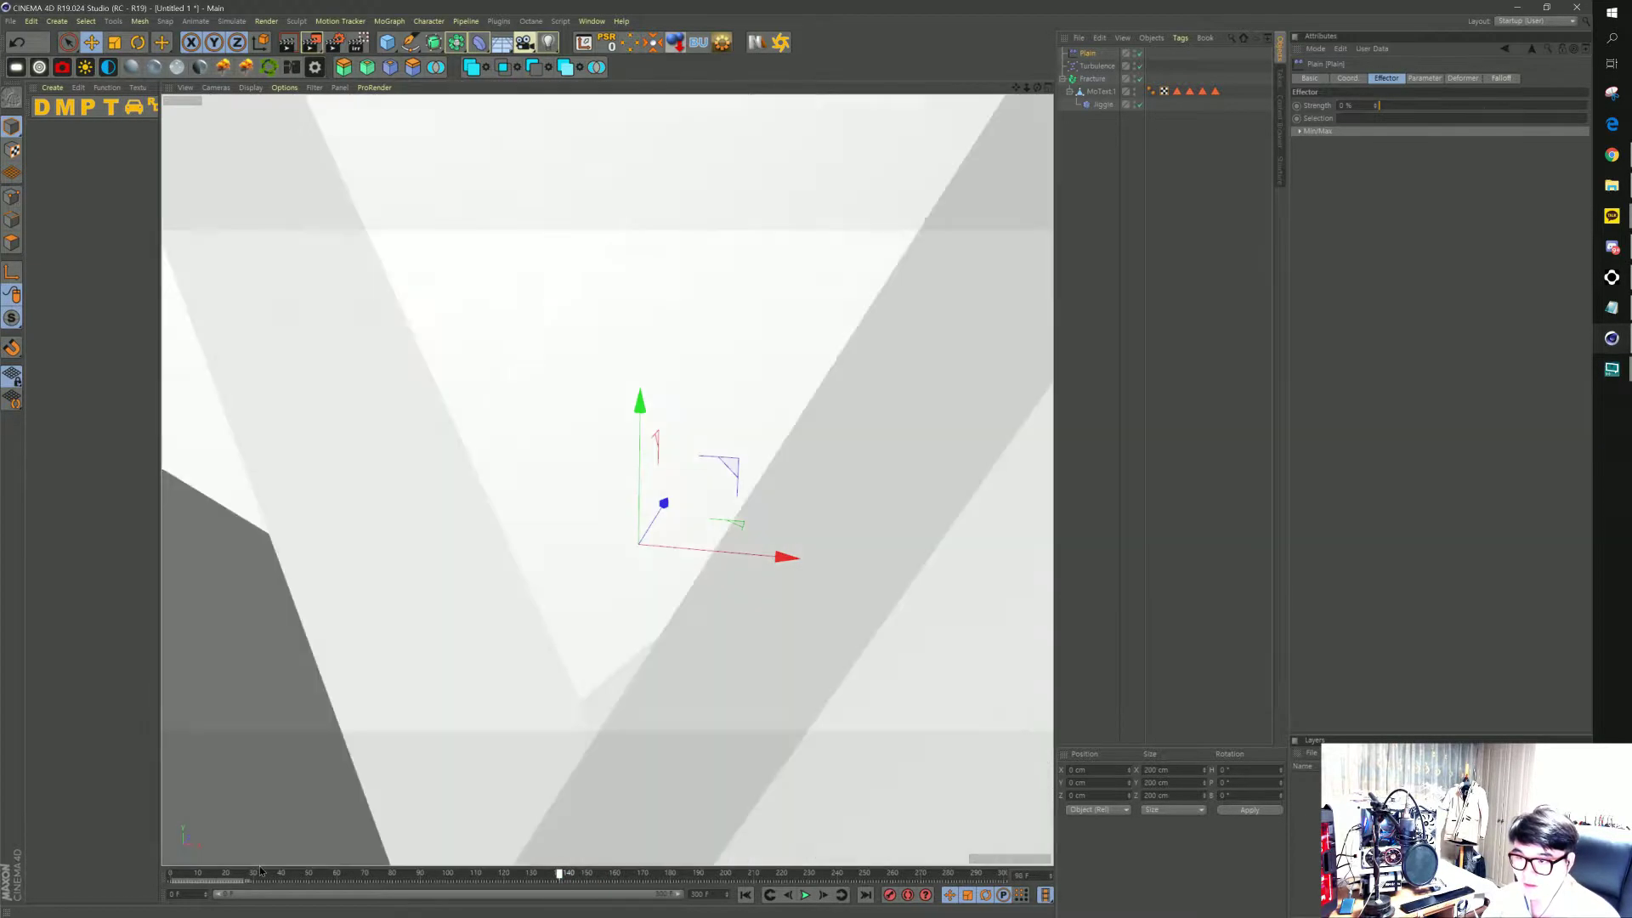
# Keyframe Plain Strength at 0 % near frame 150 and 100 % at frame 200
pyautogui.moveTo(585, 875); pyautogui.dragTo(170, 876)
pyautogui.press('F8')
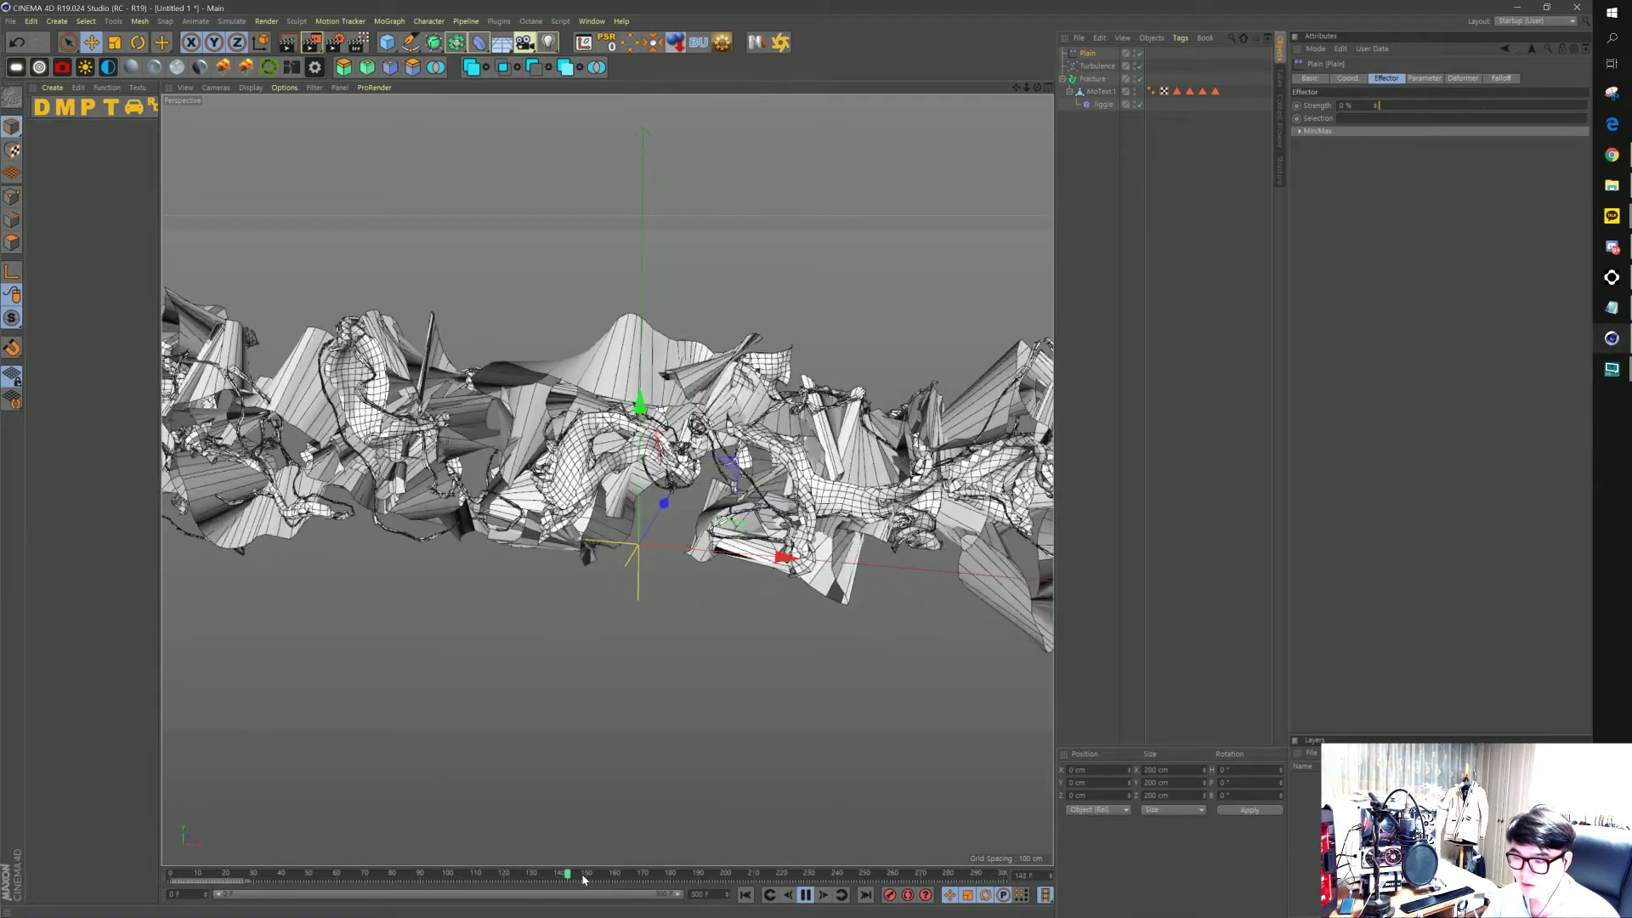
pyautogui.moveTo(568, 875); pyautogui.dragTo(588, 880)
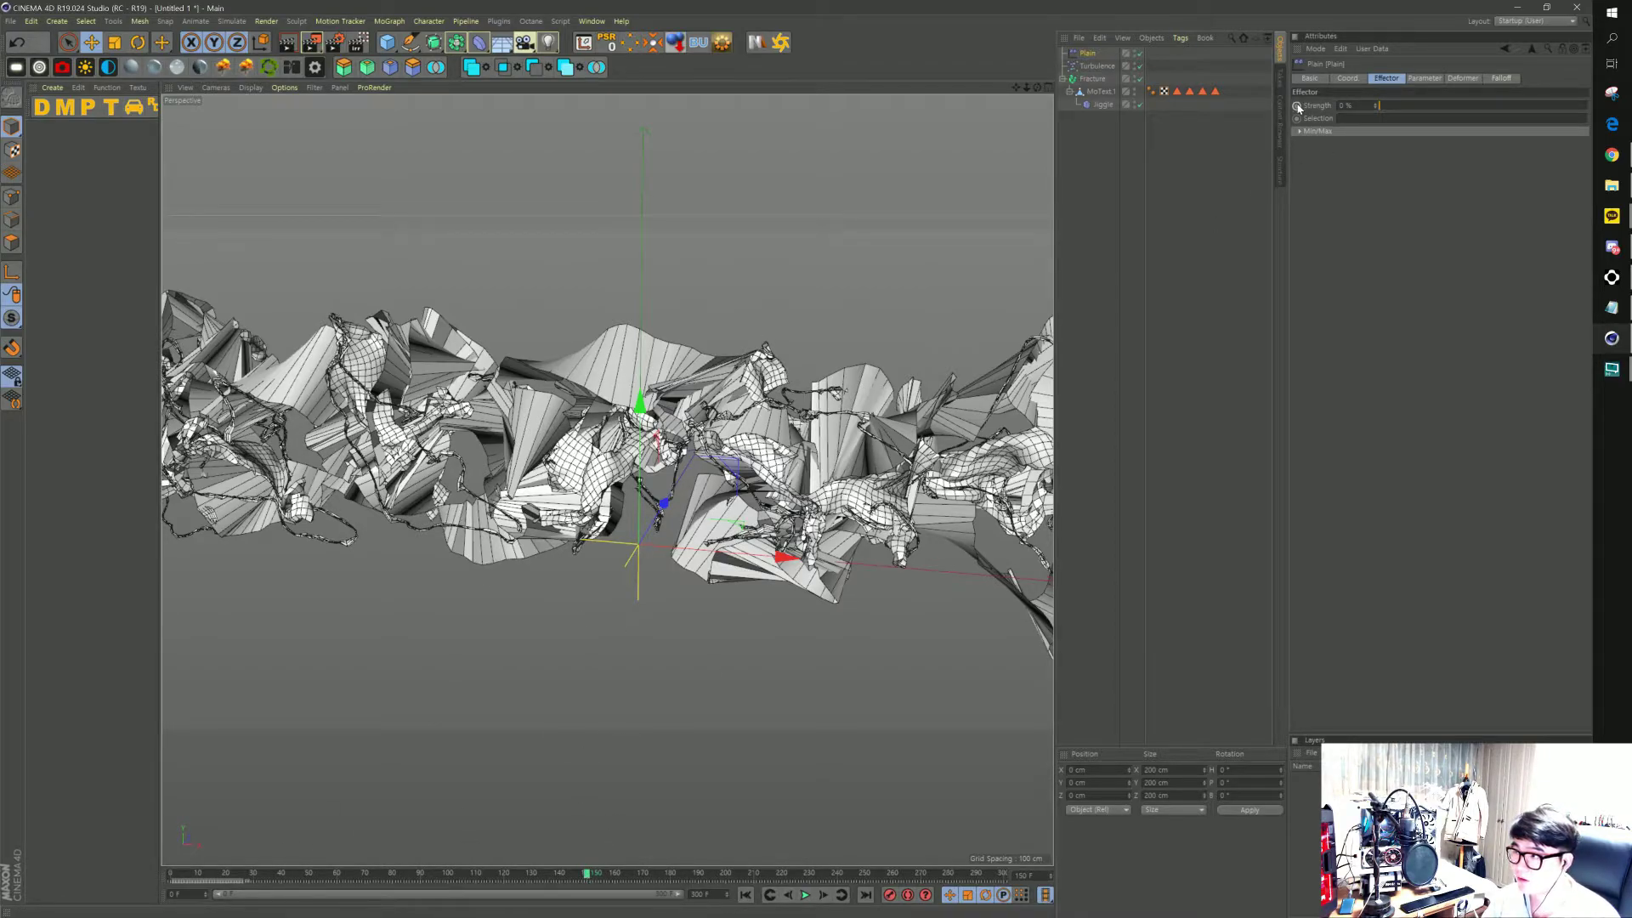
pyautogui.click(1298, 105)
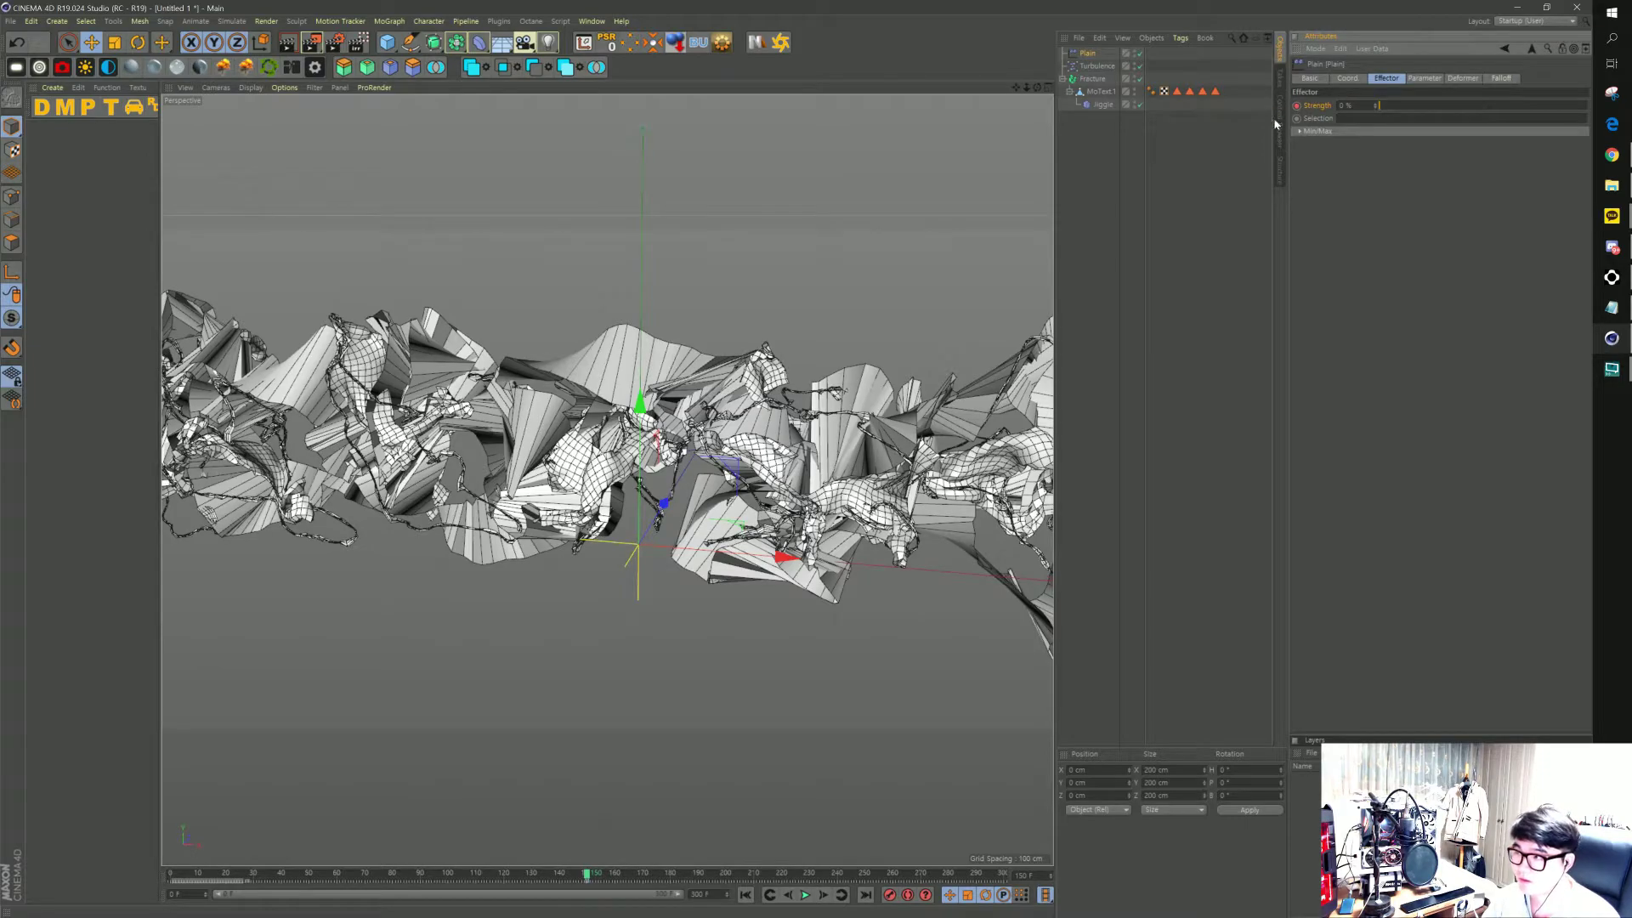
pyautogui.moveTo(586, 874); pyautogui.dragTo(722, 887)
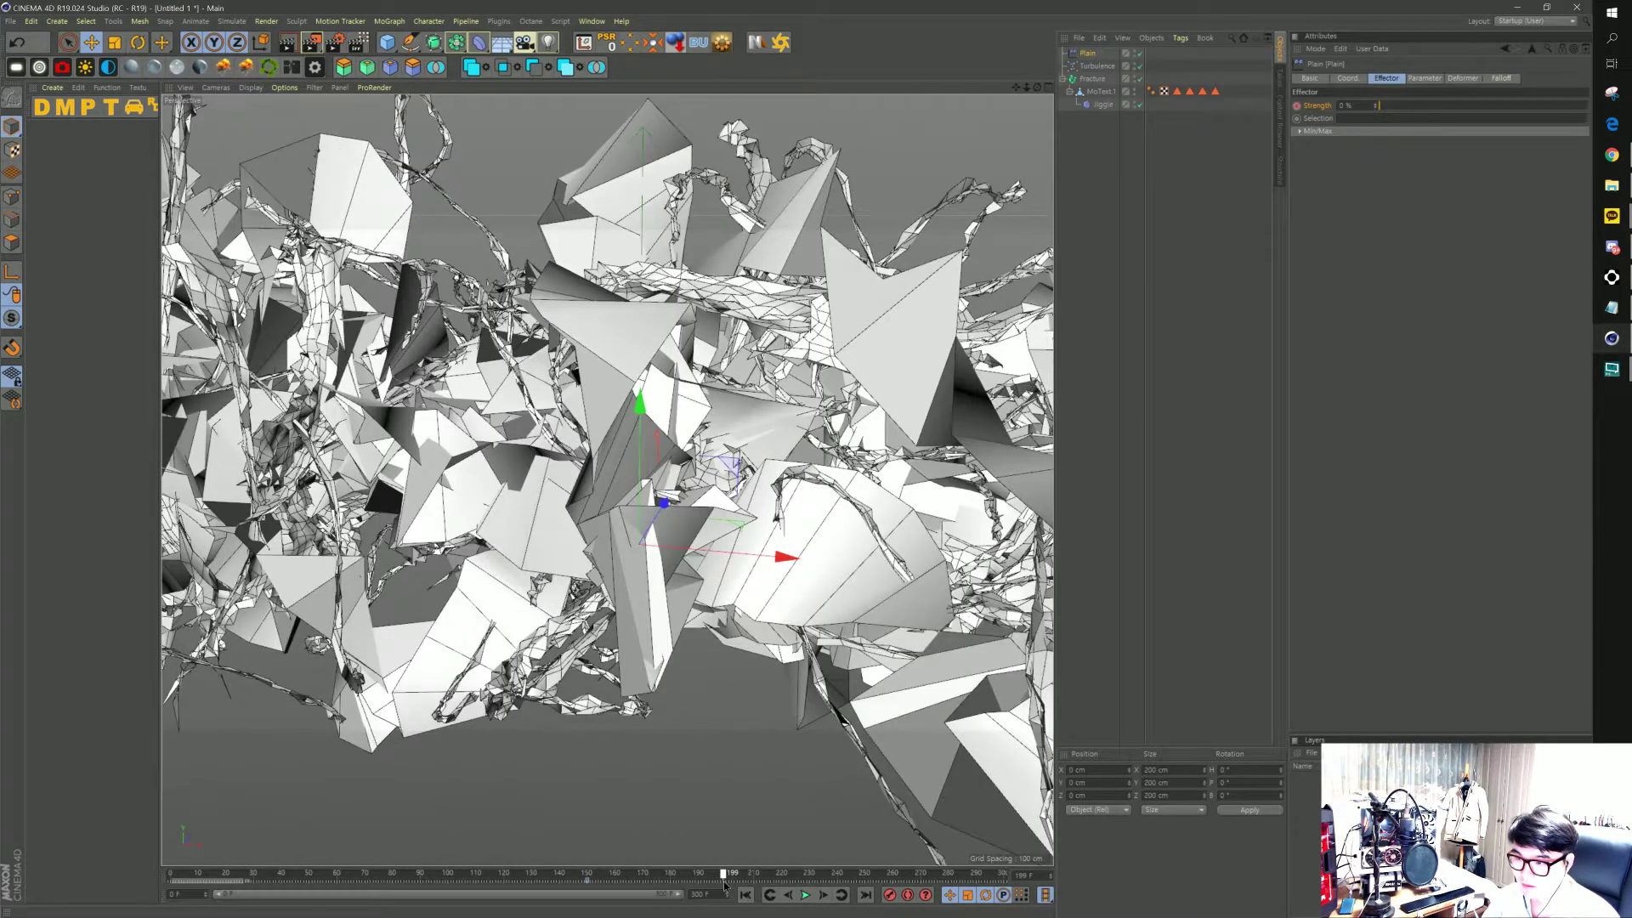
pyautogui.click(725, 886)
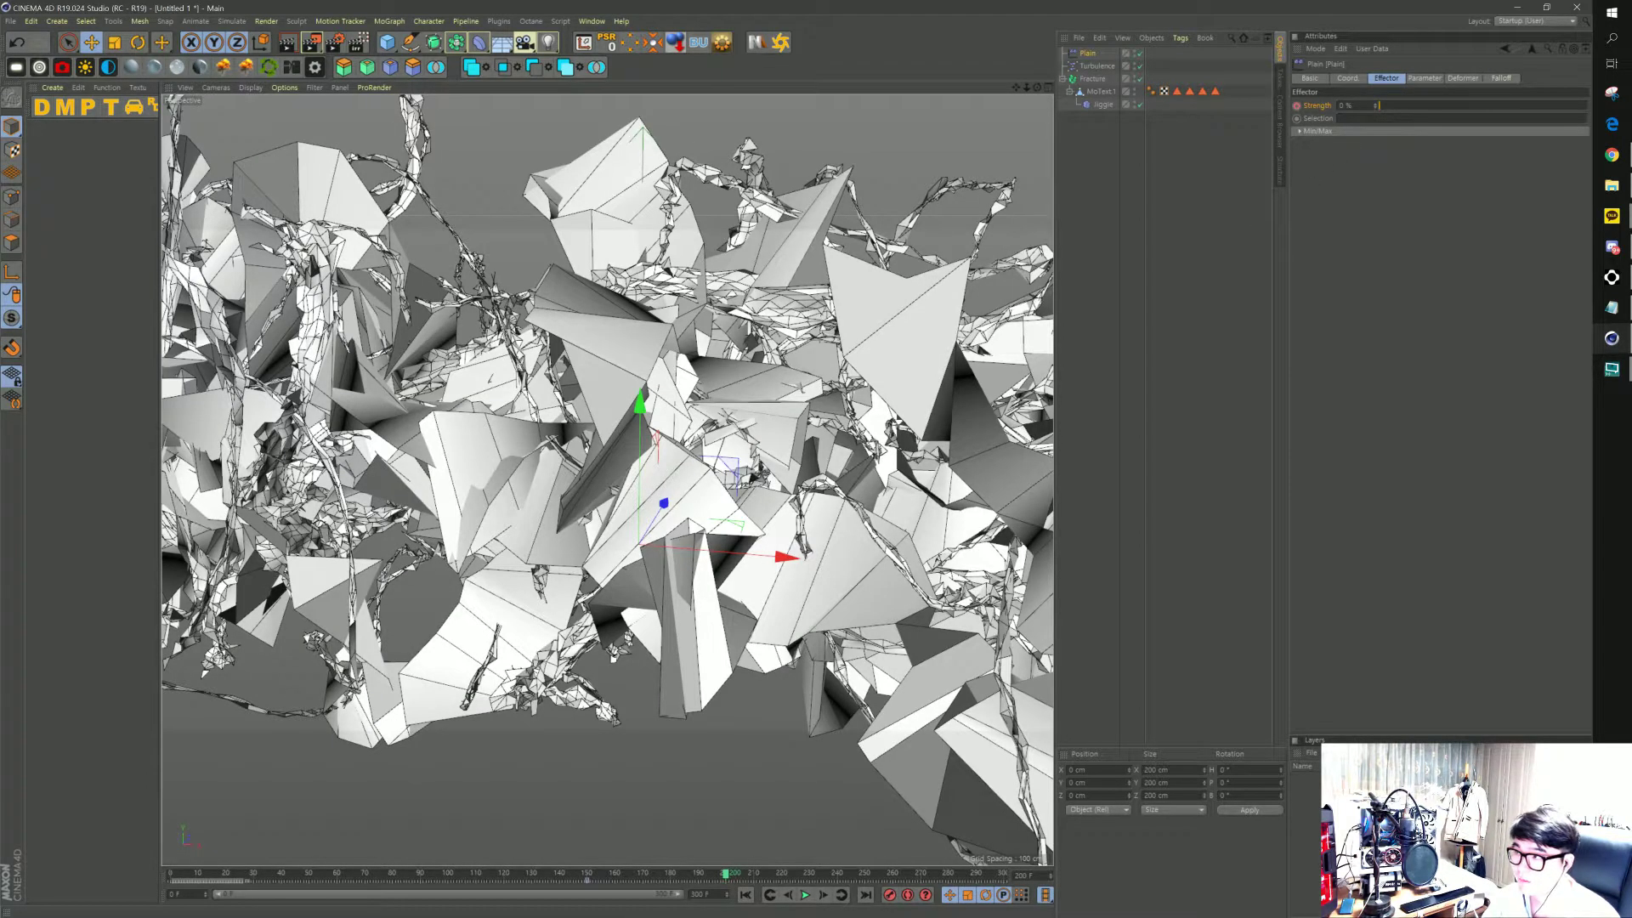
pyautogui.write('100')
pyautogui.press('Return')
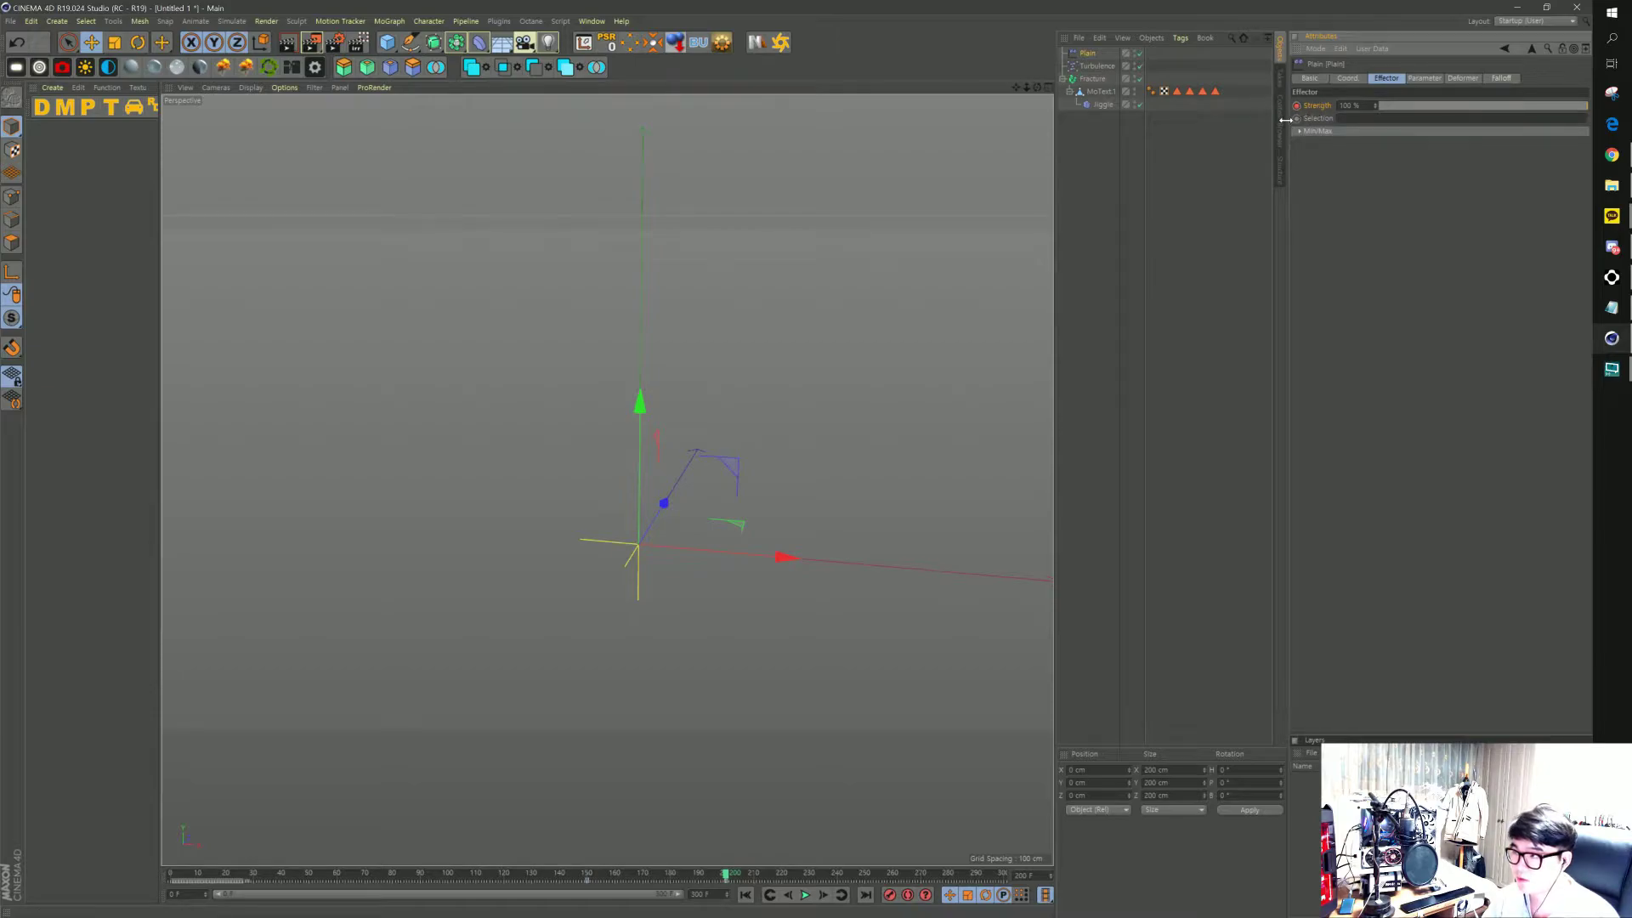
# Rewind and play back the fracture animation, then stop at frame 0
pyautogui.click(531, 874)
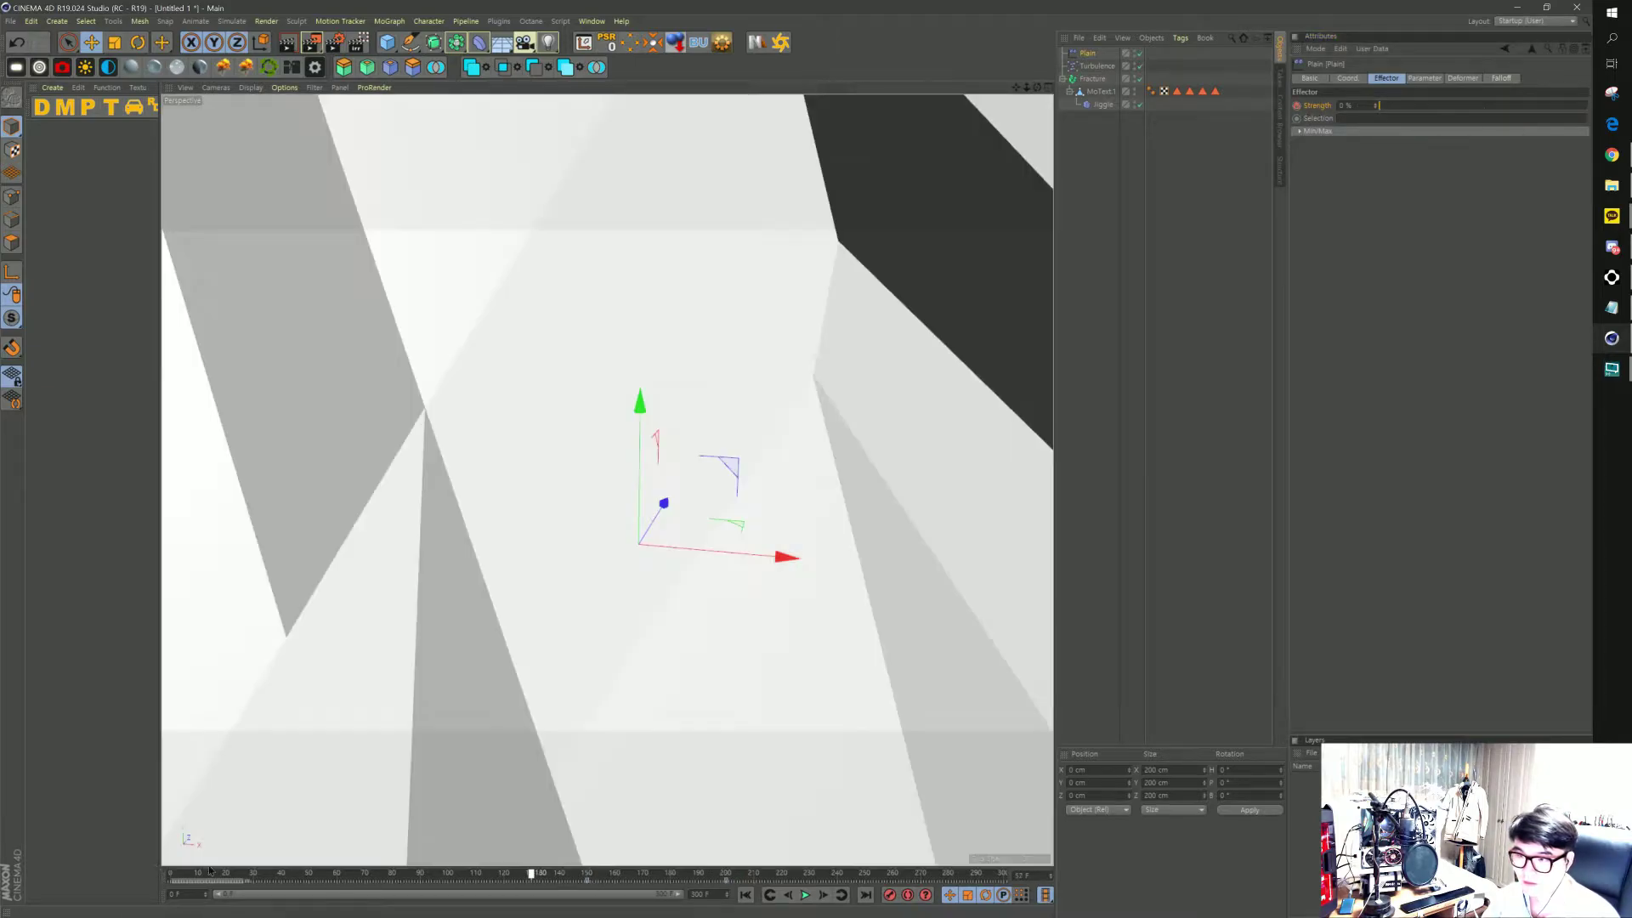
pyautogui.moveTo(210, 870); pyautogui.dragTo(171, 874)
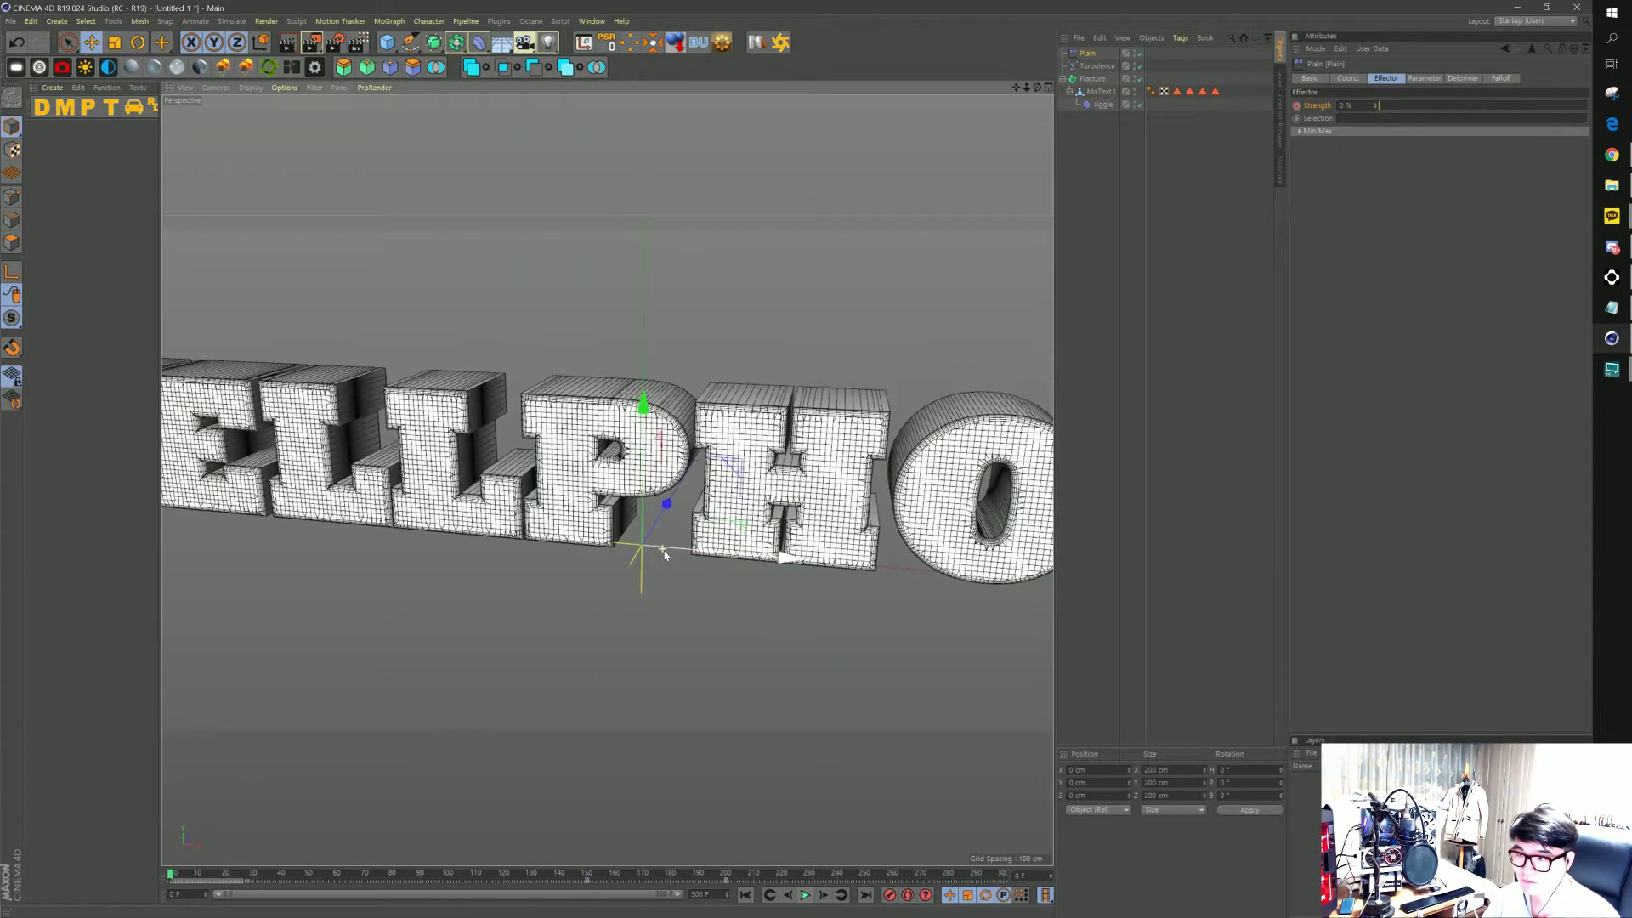
pyautogui.click(805, 895)
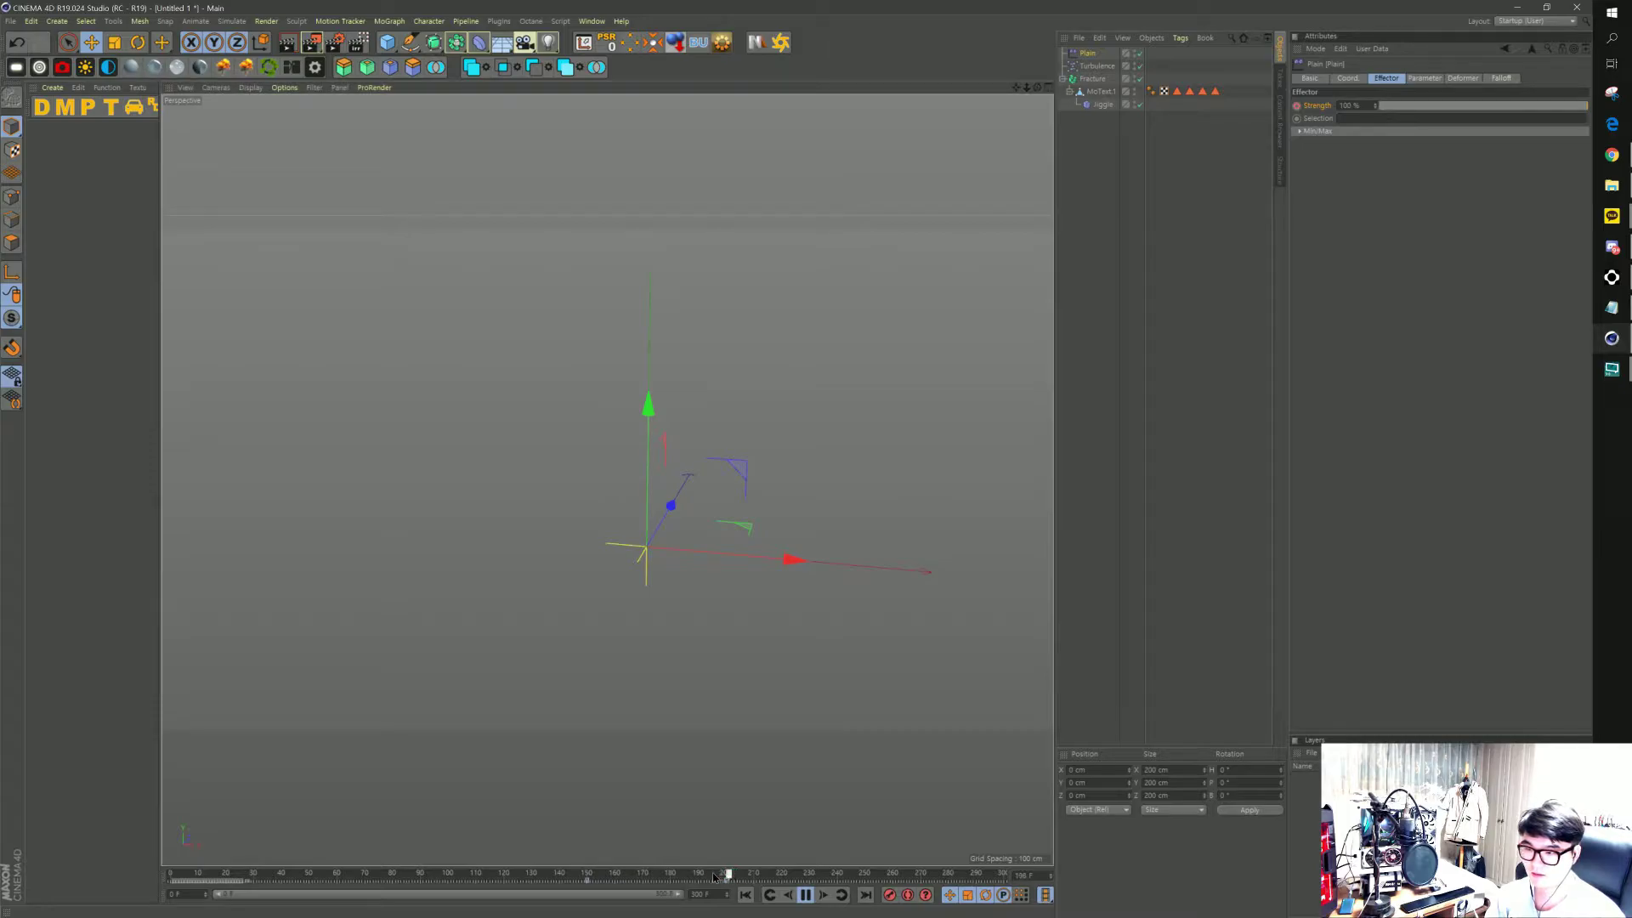
pyautogui.click(805, 895)
pyautogui.click(746, 894)
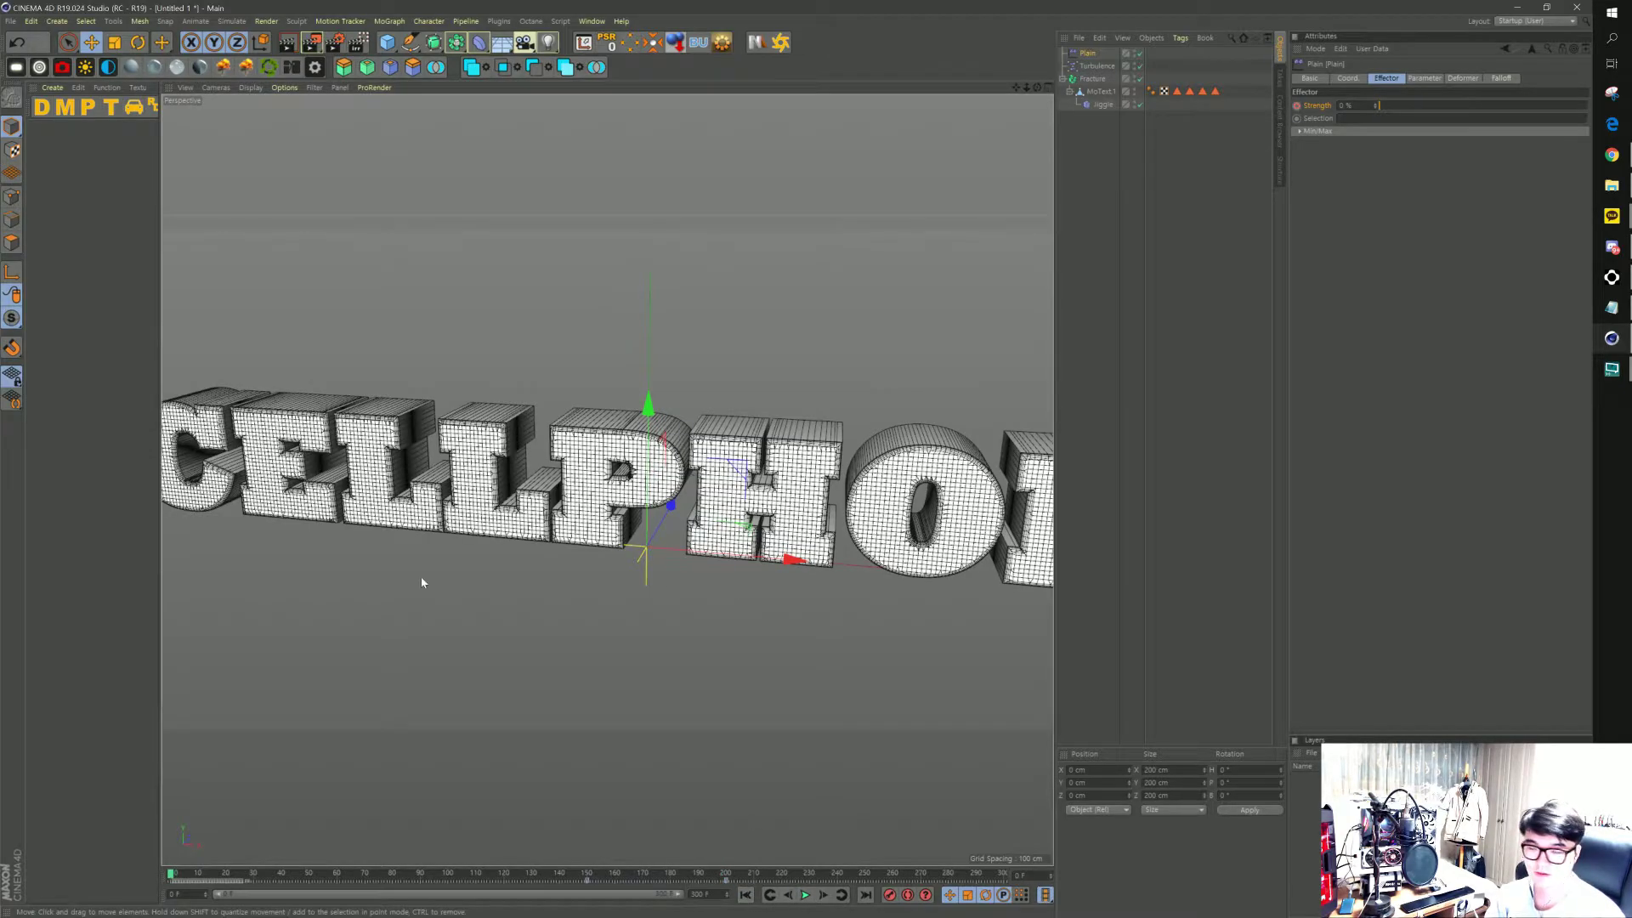
# Watch the Jiggle deformer reference video for comparison, then close it
pyautogui.click(1611, 185)
pyautogui.doubleClick(704, 361)
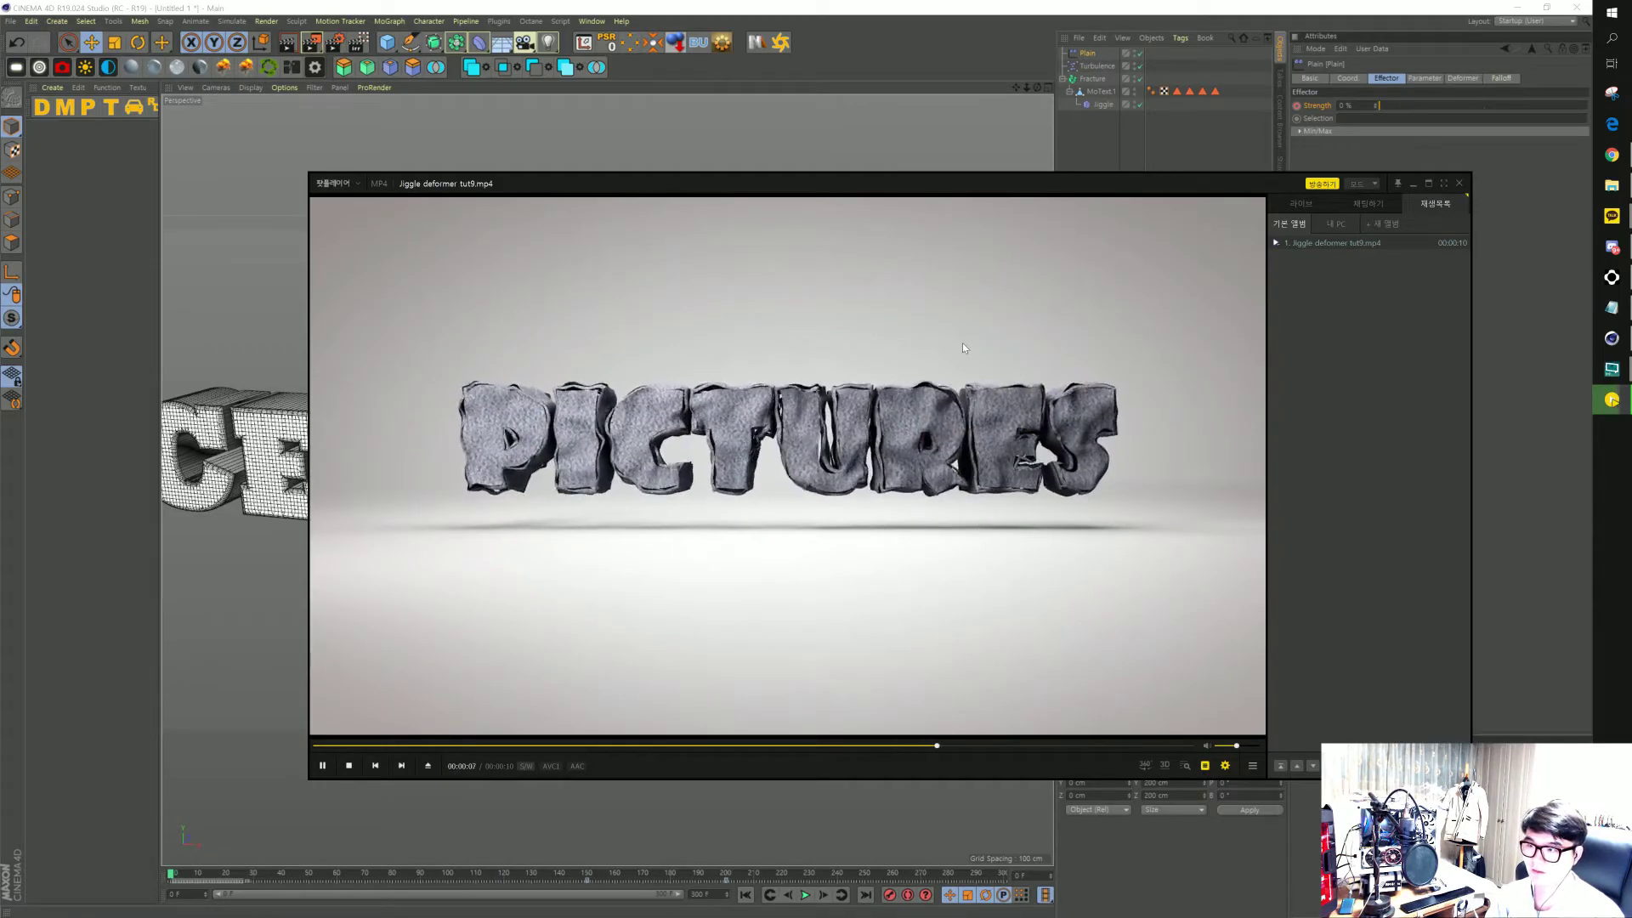
pyautogui.hotkey('alt', 'F4')
pyautogui.click(1001, 9)
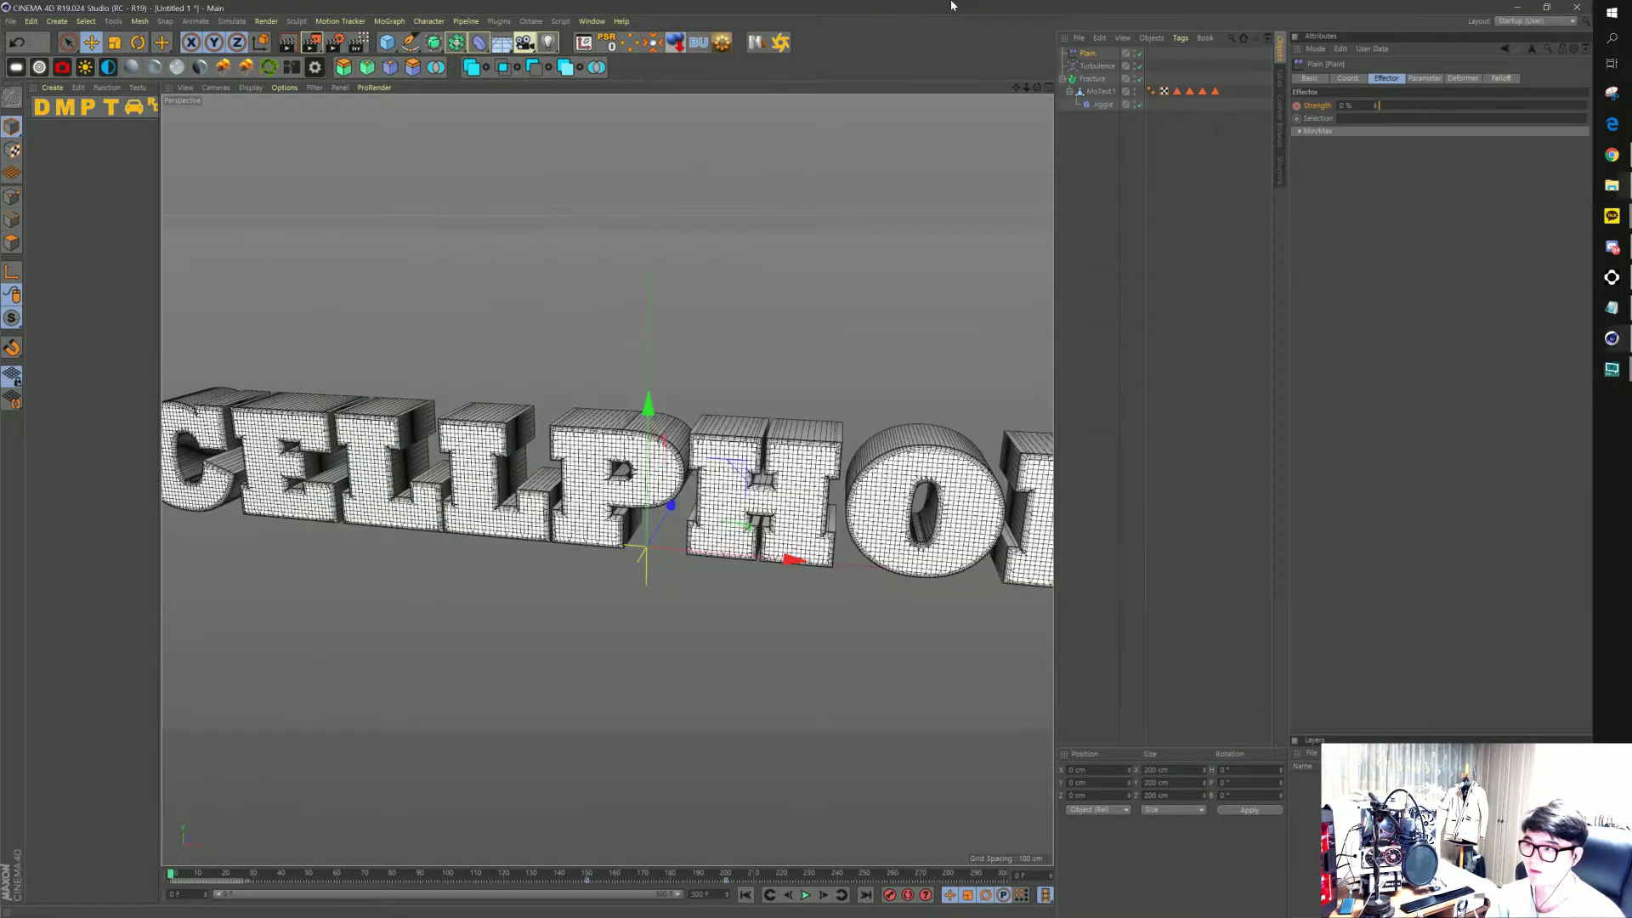
# Move Plain below the setup objects, then add and discard a trial empty Null
pyautogui.click(1118, 176)
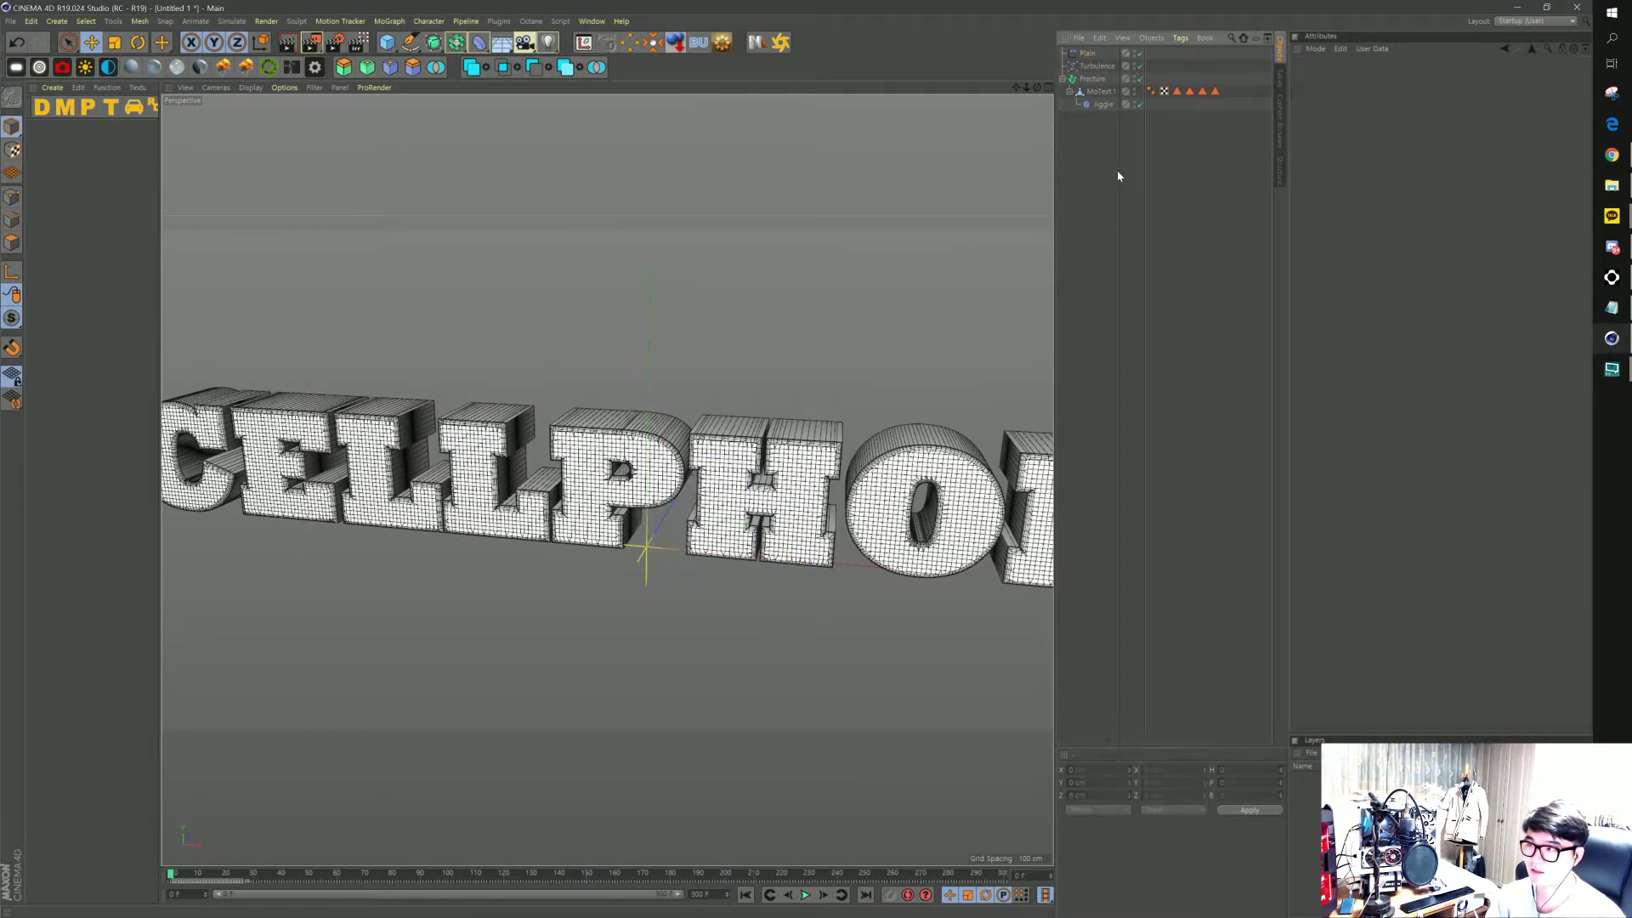
pyautogui.click(1094, 80)
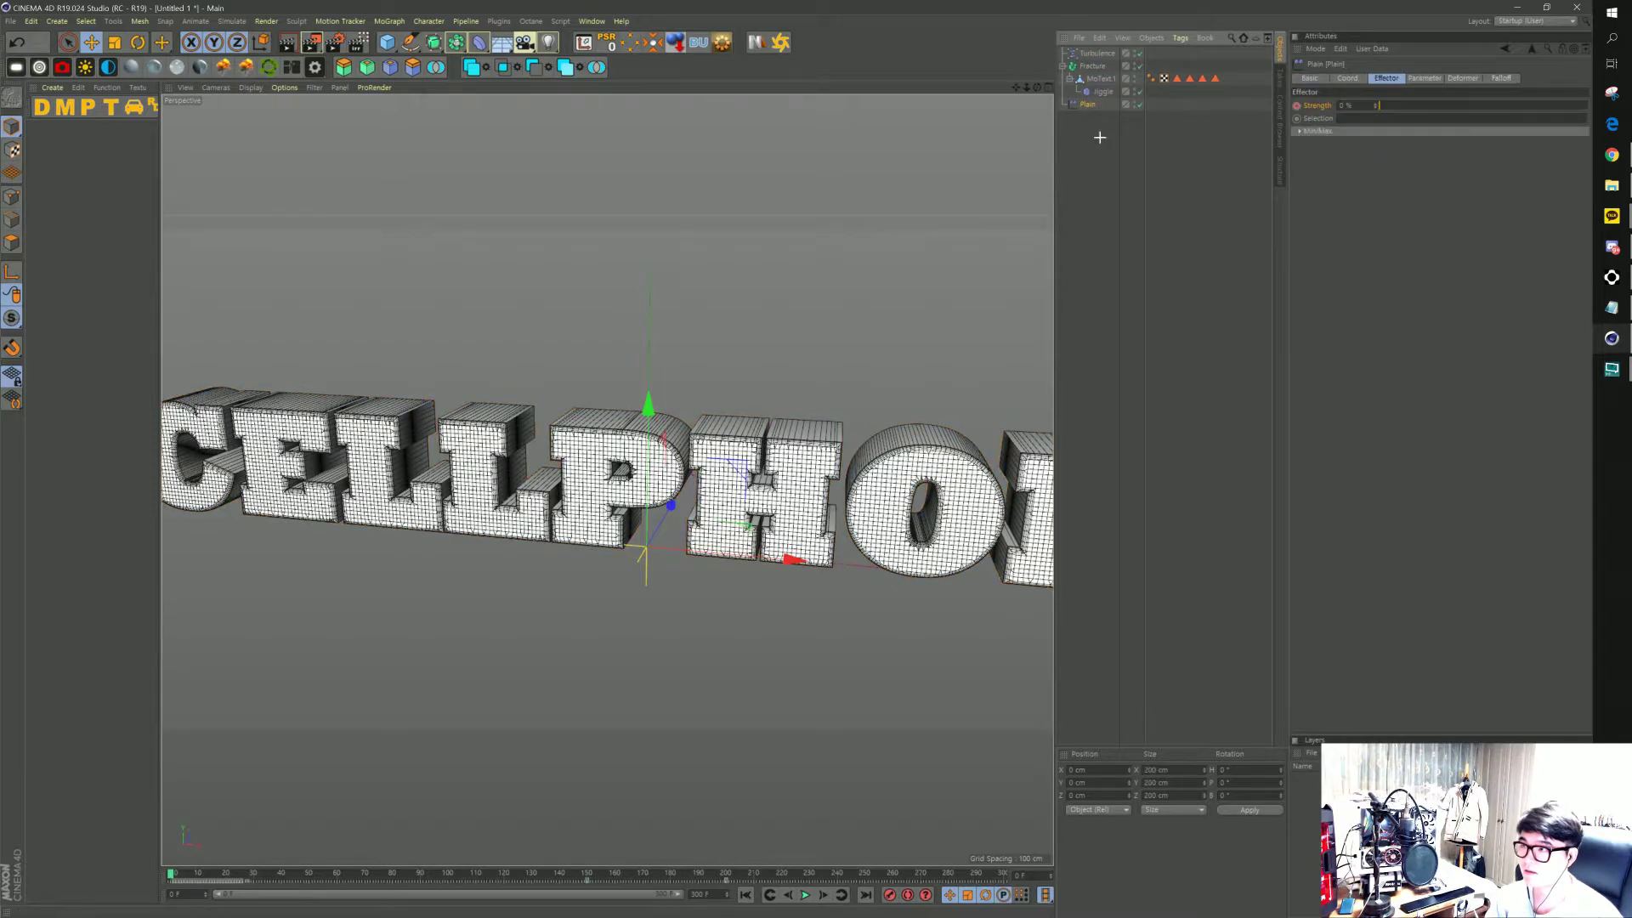
pyautogui.moveTo(1086, 56); pyautogui.dragTo(1084, 107)
pyautogui.keyDown('shift'); pyautogui.click(1090, 68); pyautogui.keyUp('shift')
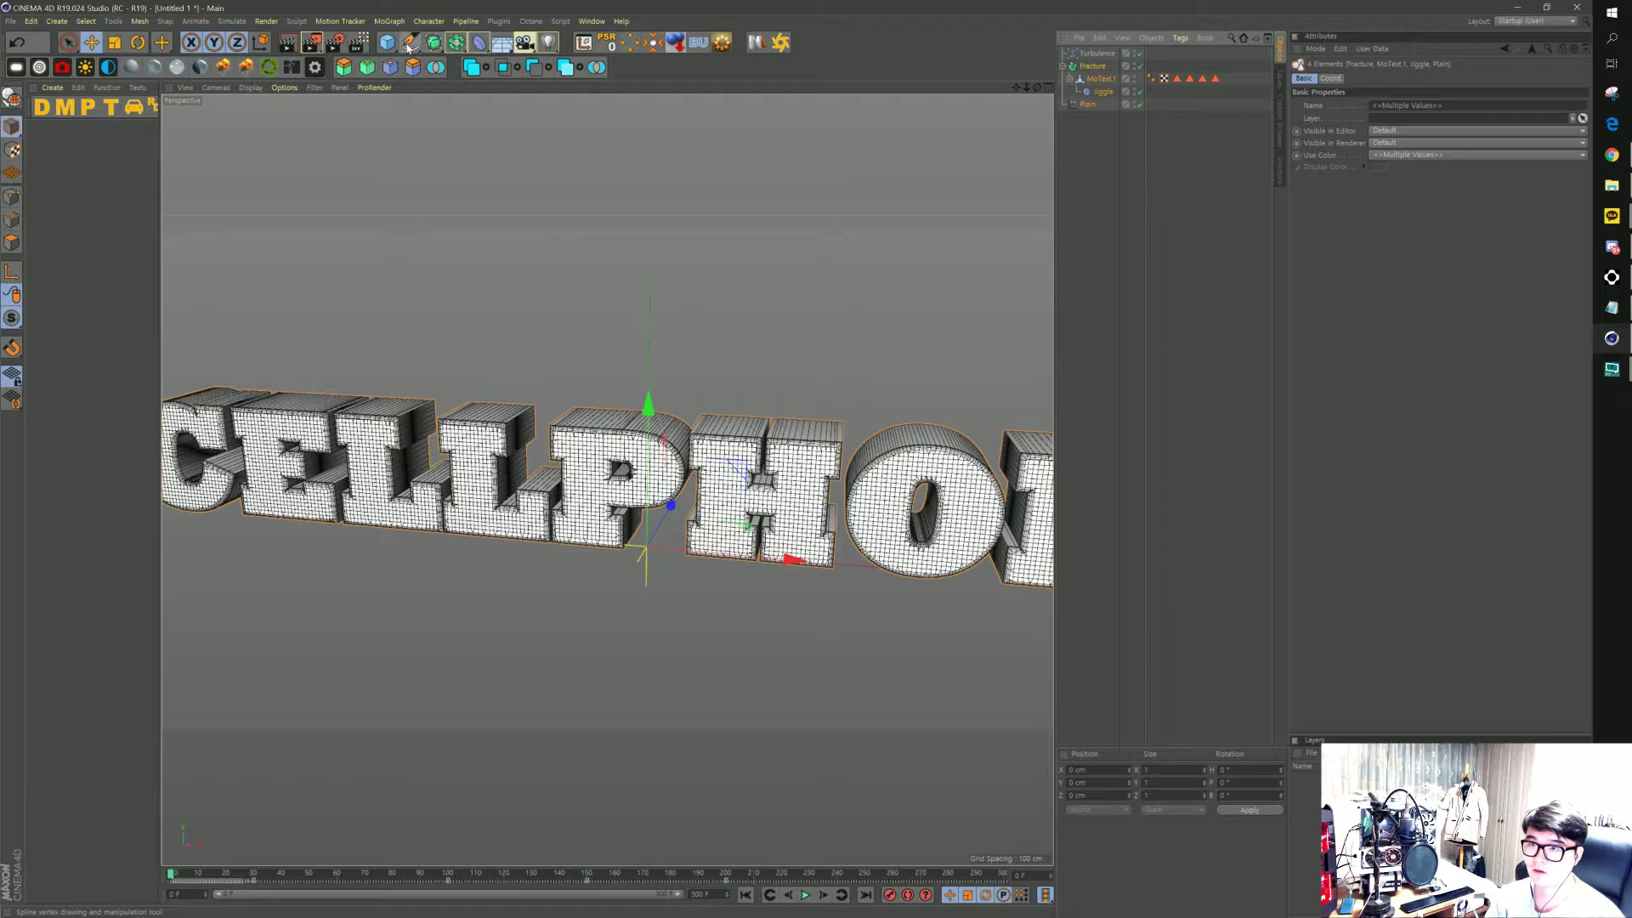
pyautogui.moveTo(387, 42); pyautogui.dragTo(431, 59)
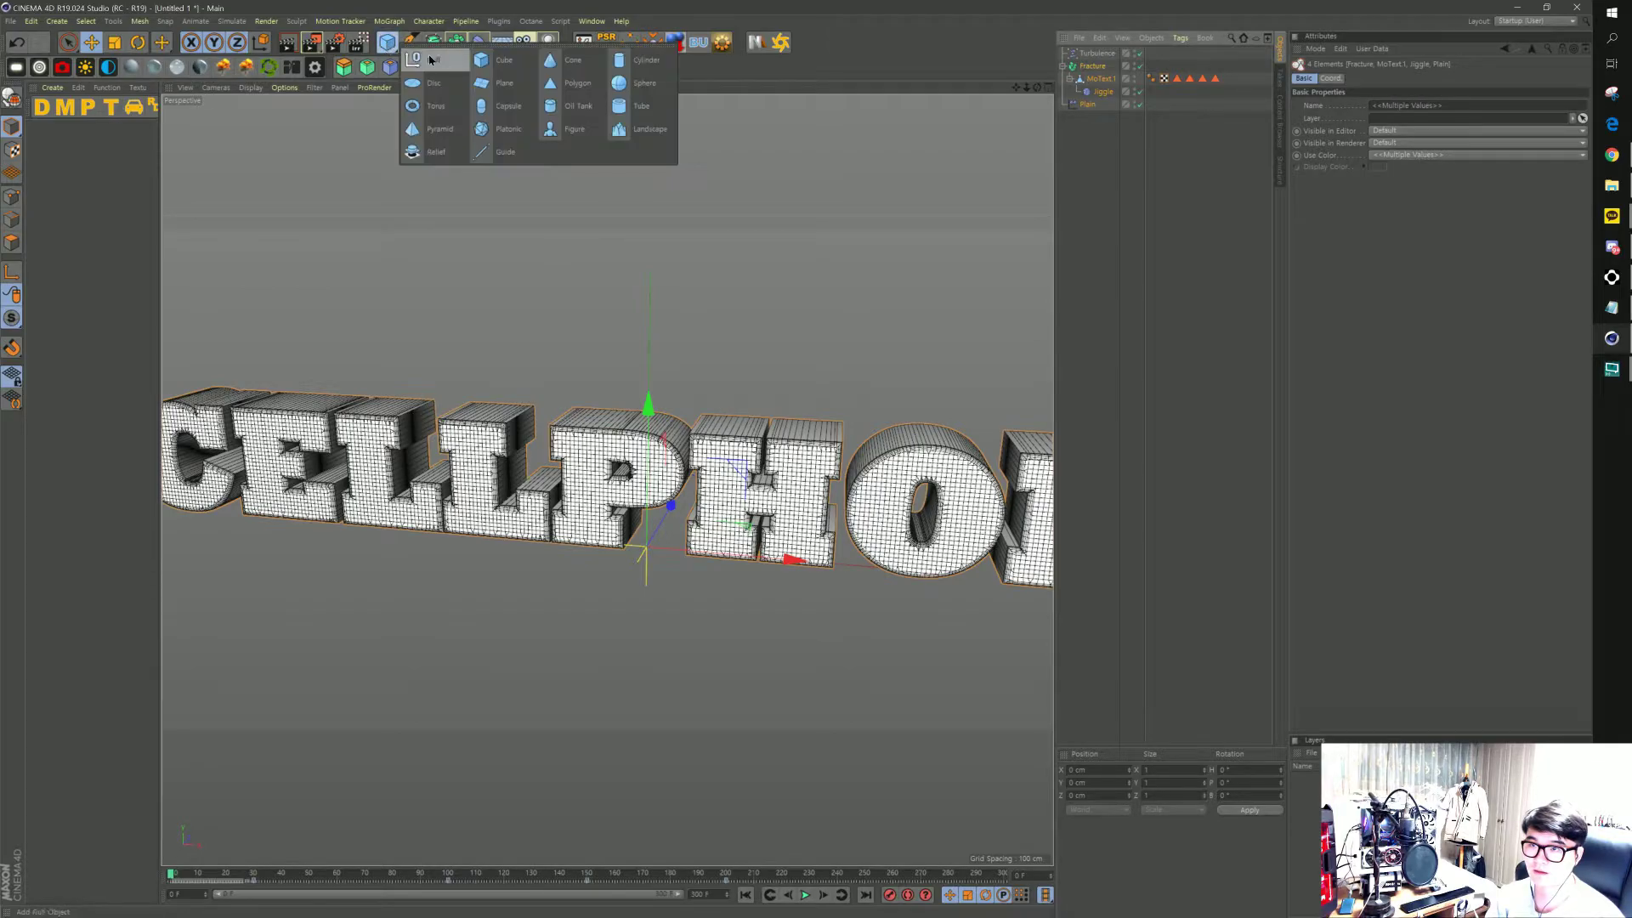
pyautogui.click(433, 61)
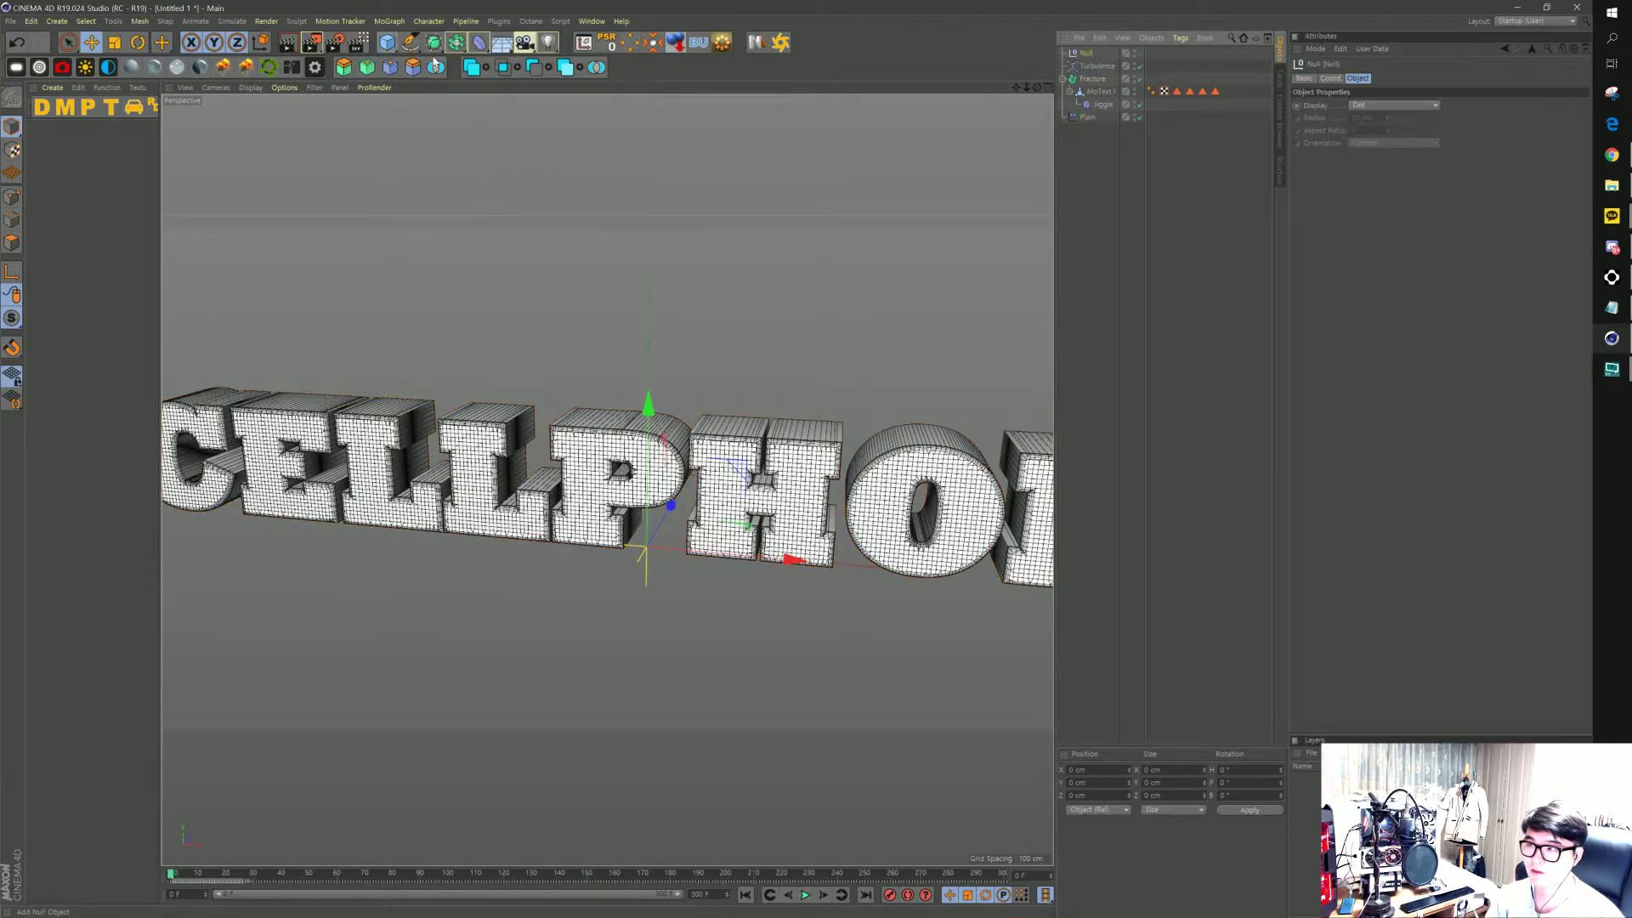
pyautogui.click(1093, 78)
pyautogui.keyDown('shift'); pyautogui.click(1090, 119); pyautogui.keyUp('shift')
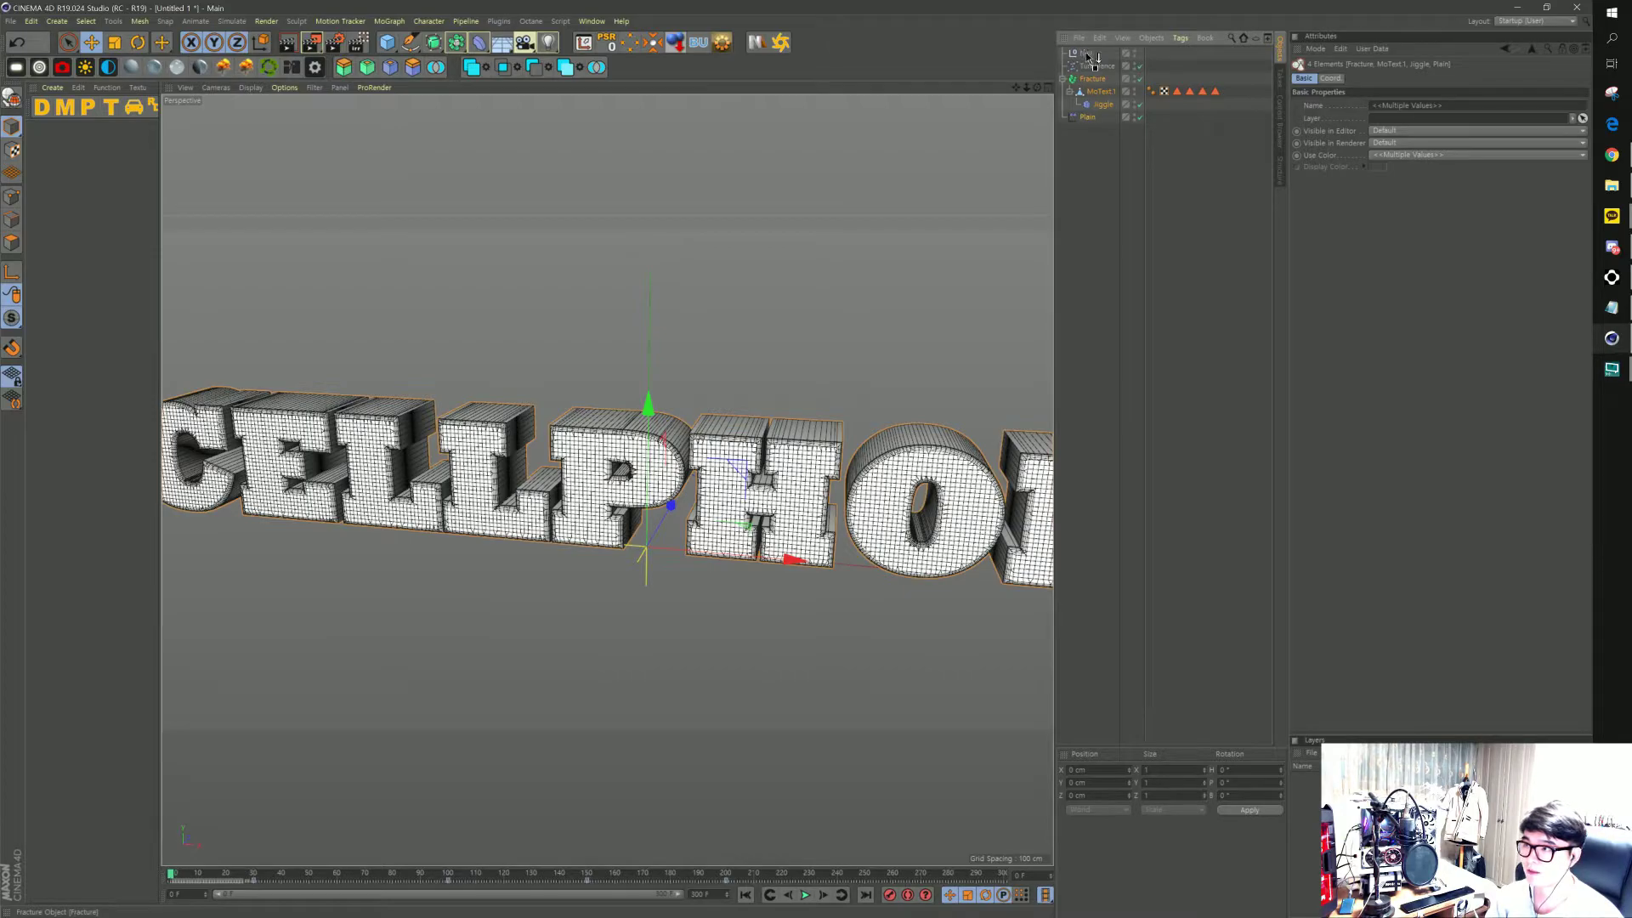
pyautogui.moveTo(1090, 57); pyautogui.dragTo(1088, 56)
pyautogui.hotkey('ctrl', 'z')
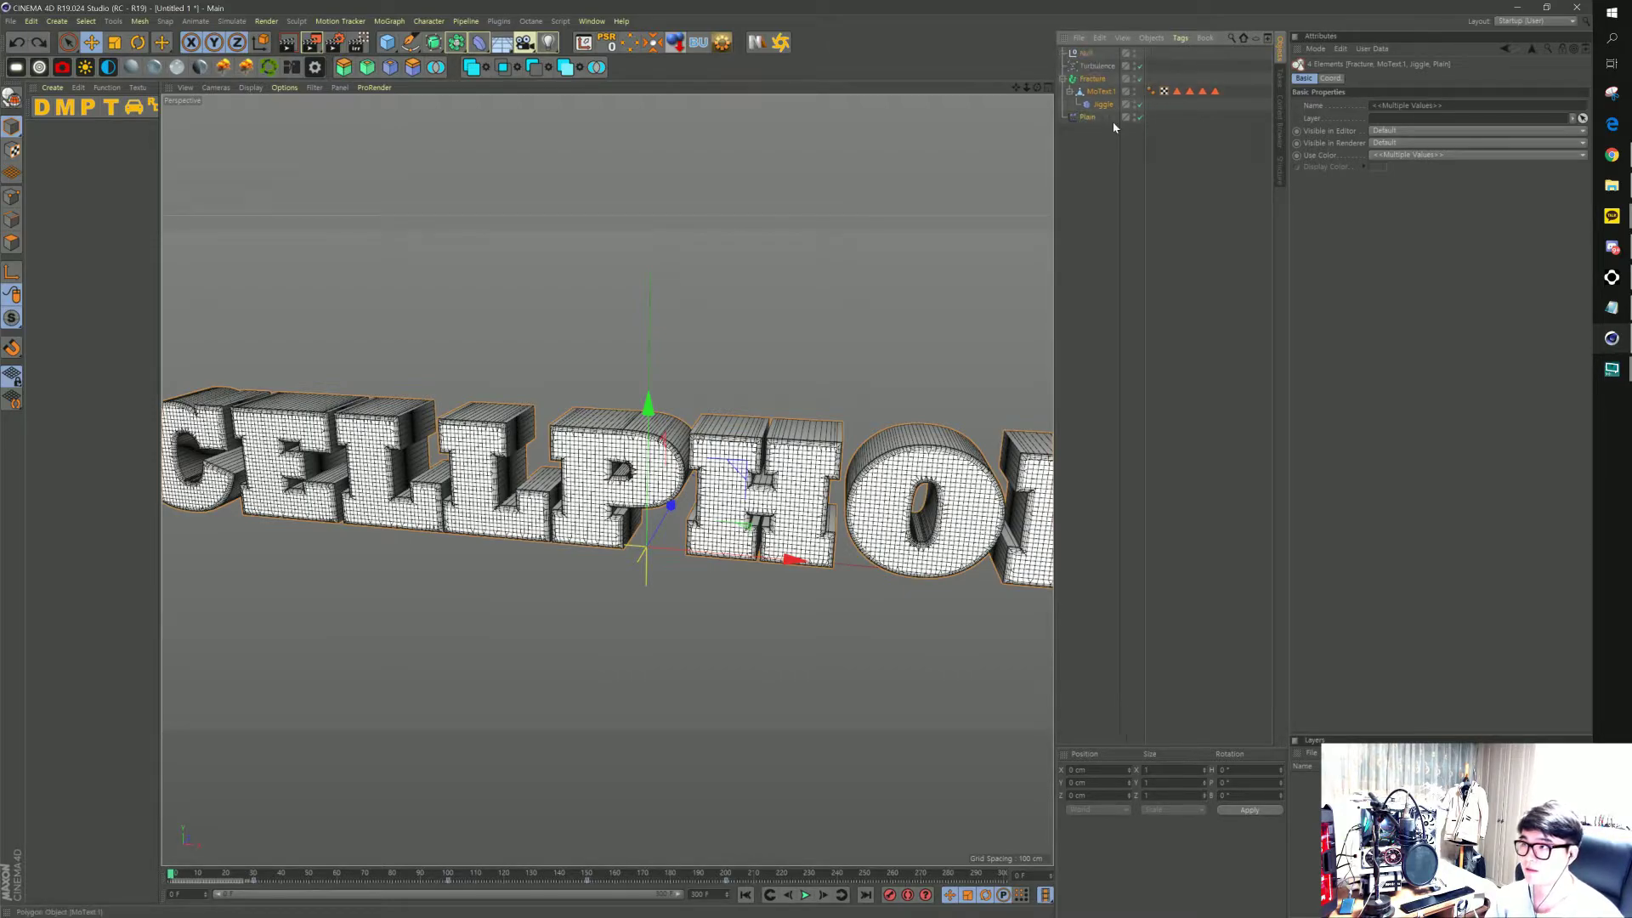
pyautogui.click(1087, 53)
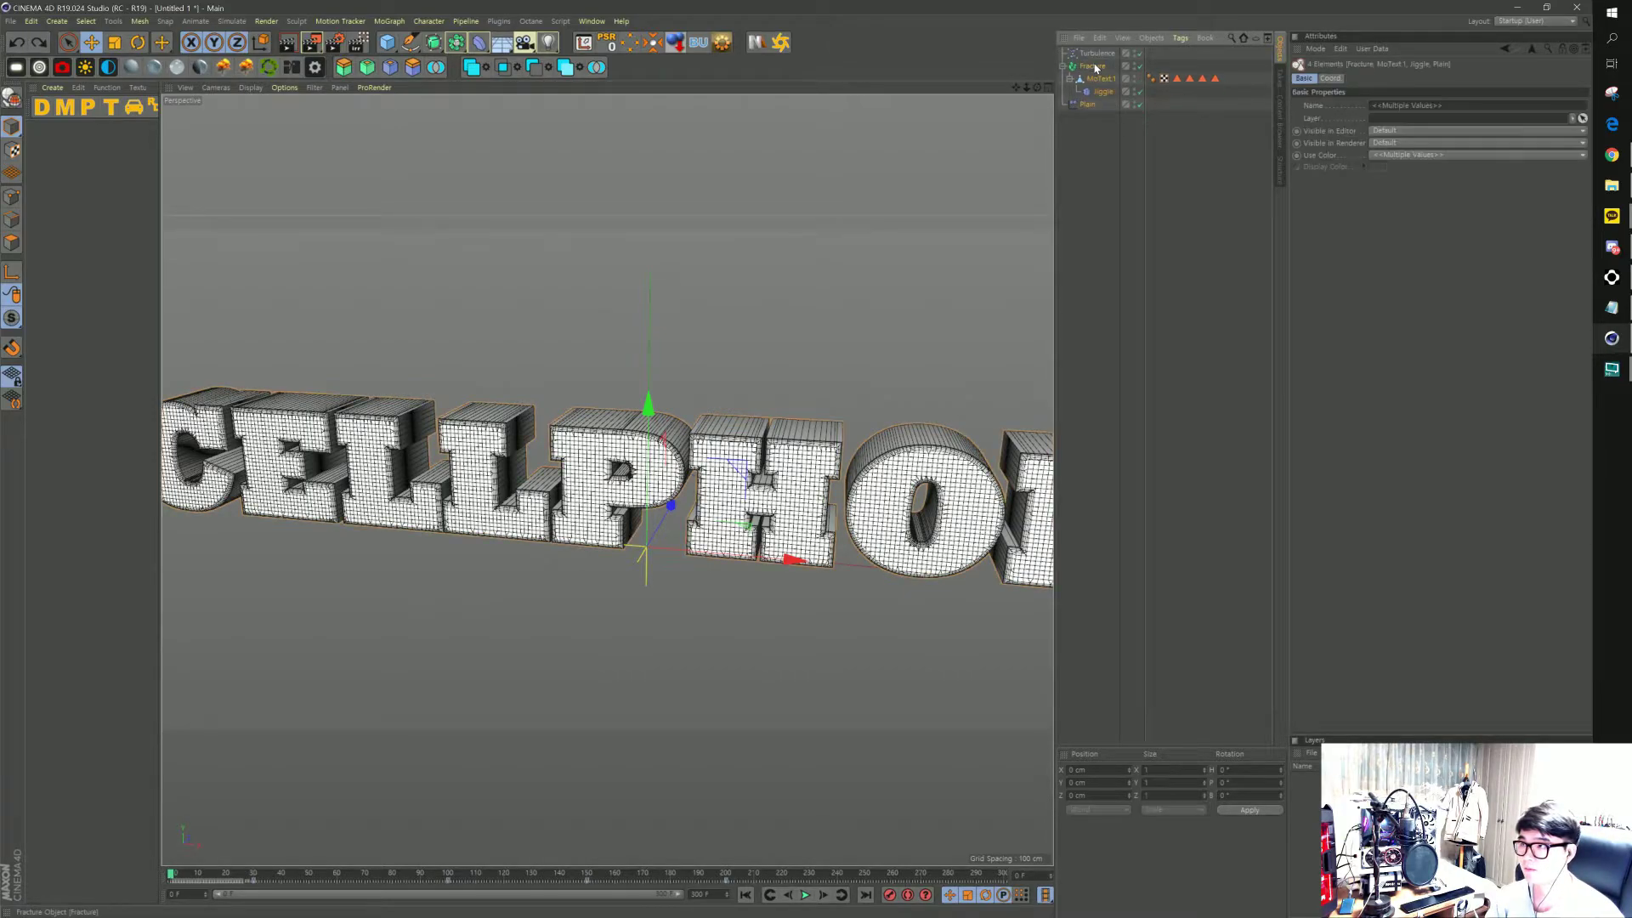
pyautogui.press('Delete')
# Group Fracture, MoText1, Jiggle and Plain under a Null named CELLPHONE and hide it
pyautogui.moveTo(1081, 77); pyautogui.dragTo(1086, 64)
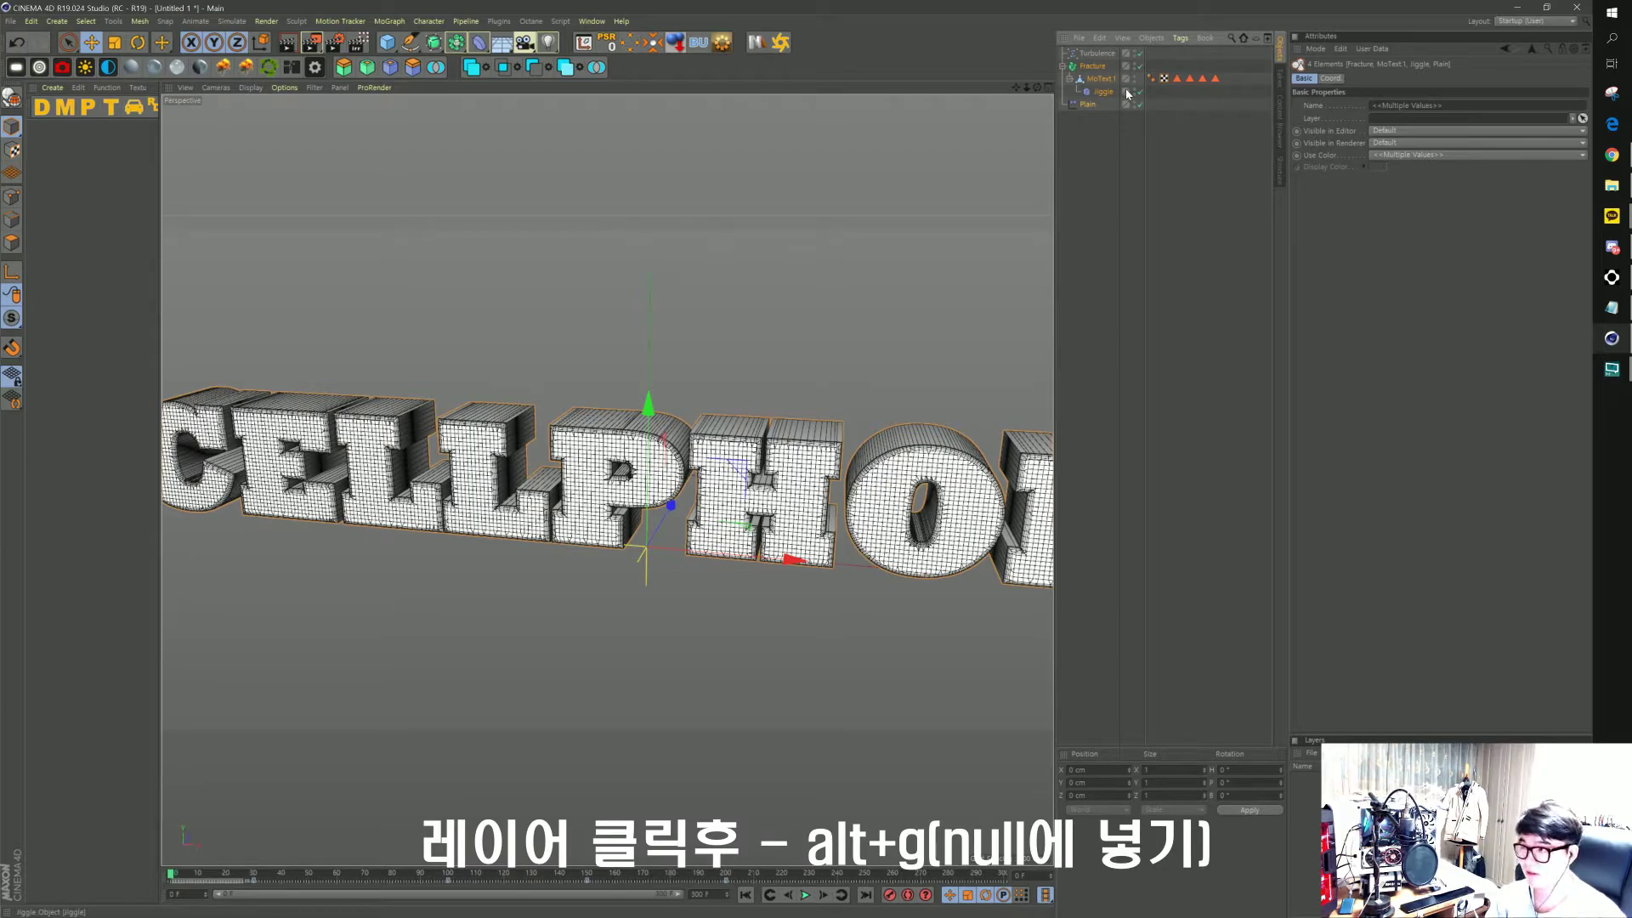
pyautogui.hotkey('alt', 'g')
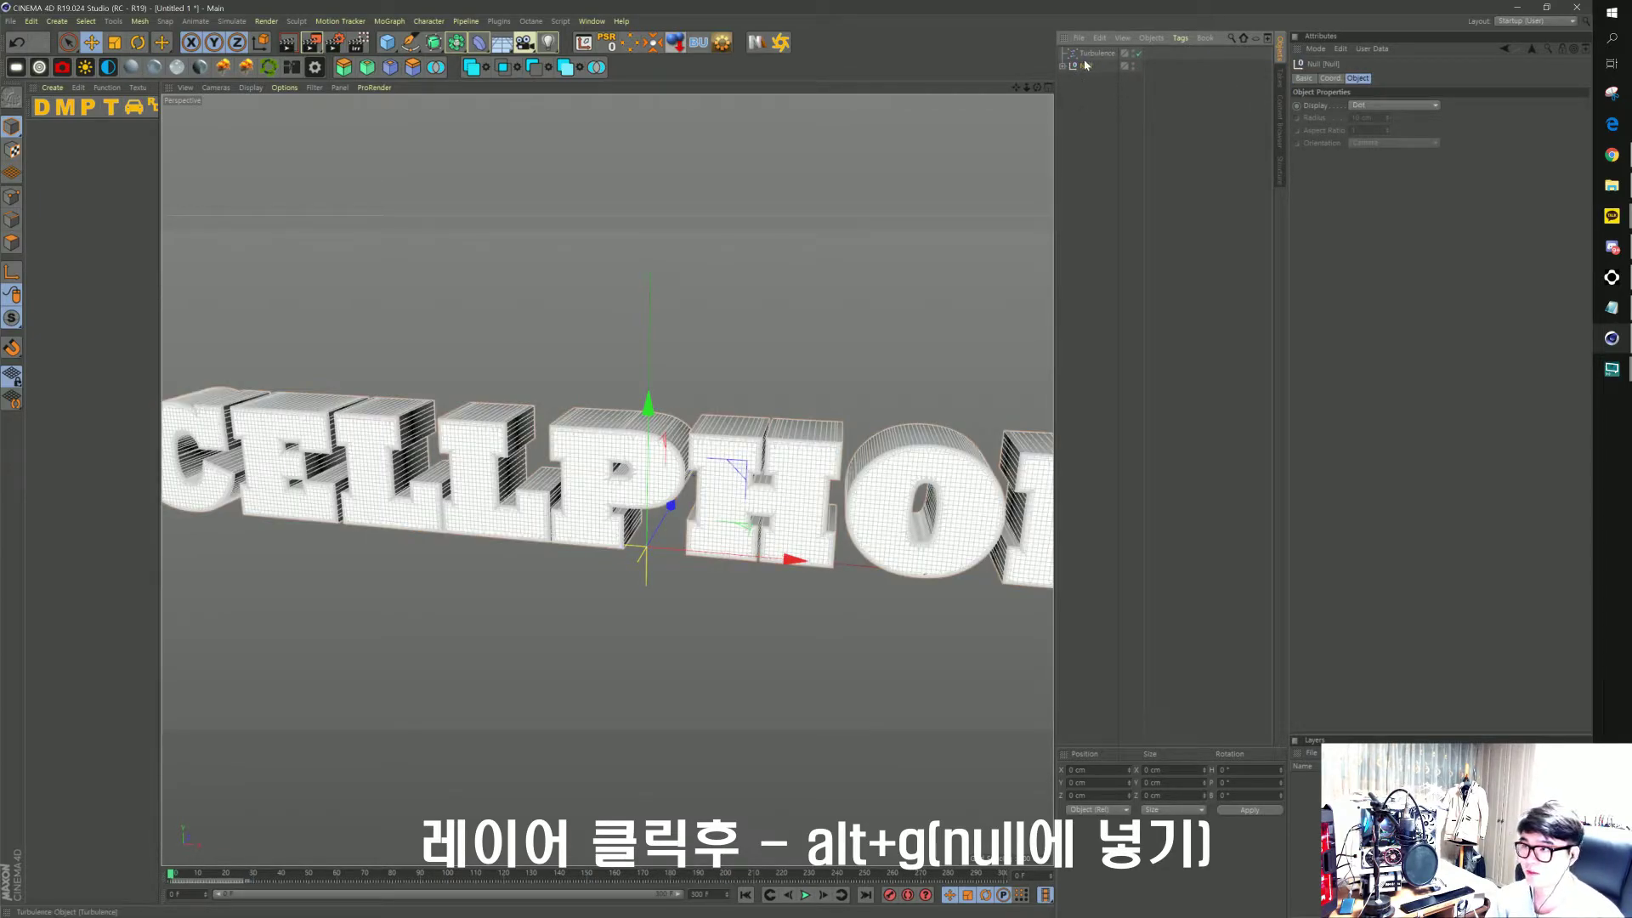
pyautogui.doubleClick(1089, 68)
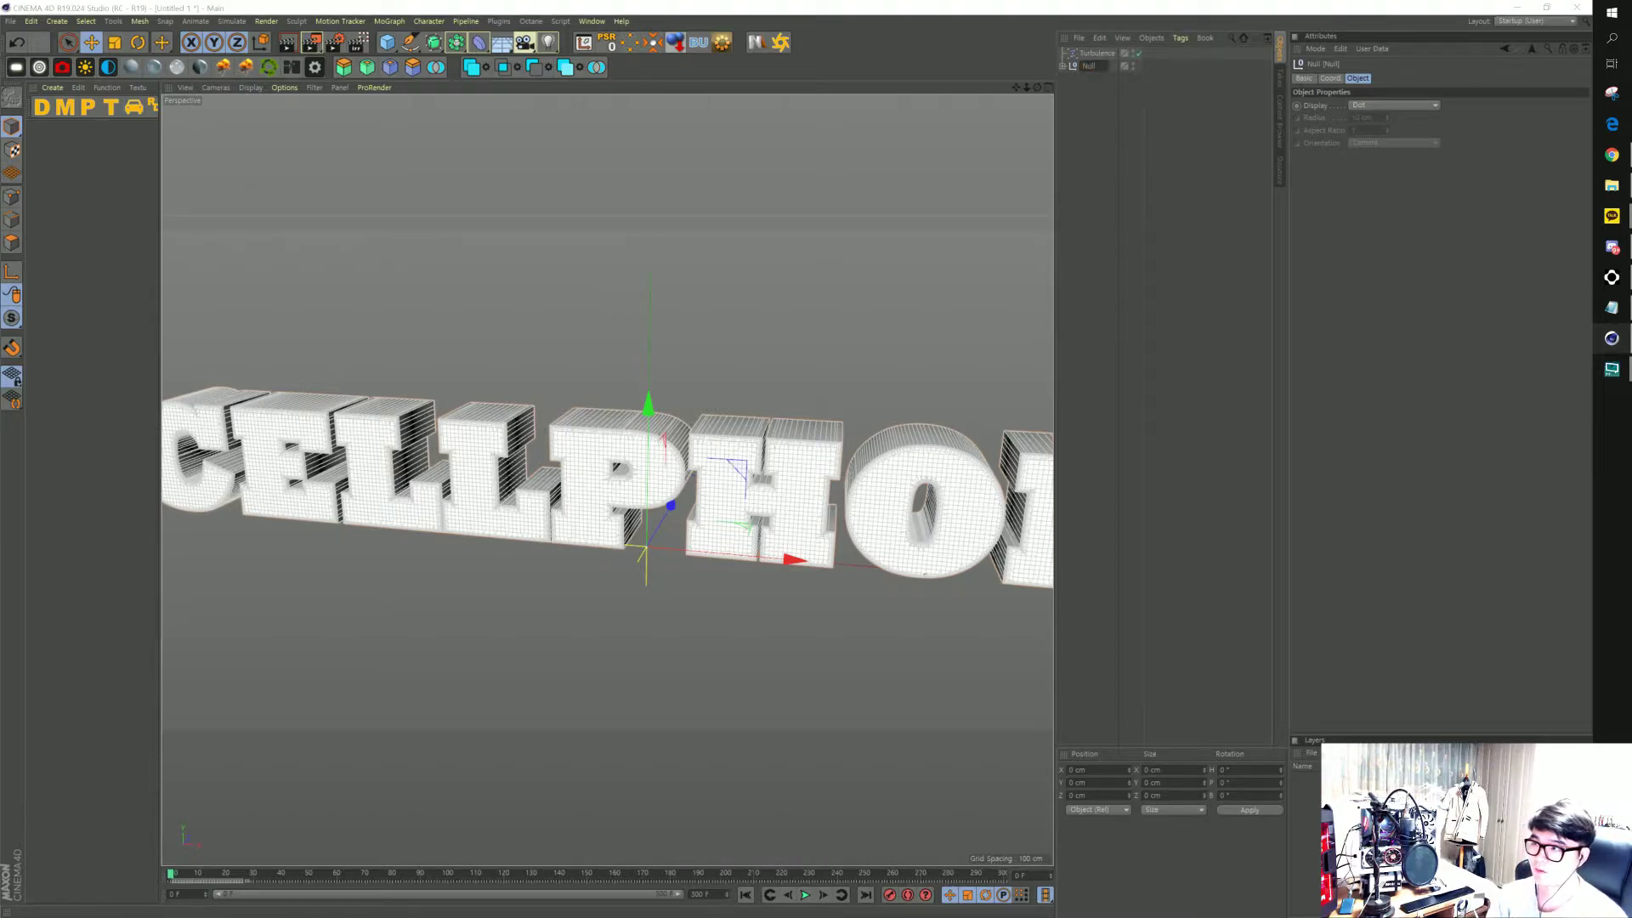
pyautogui.write('e')
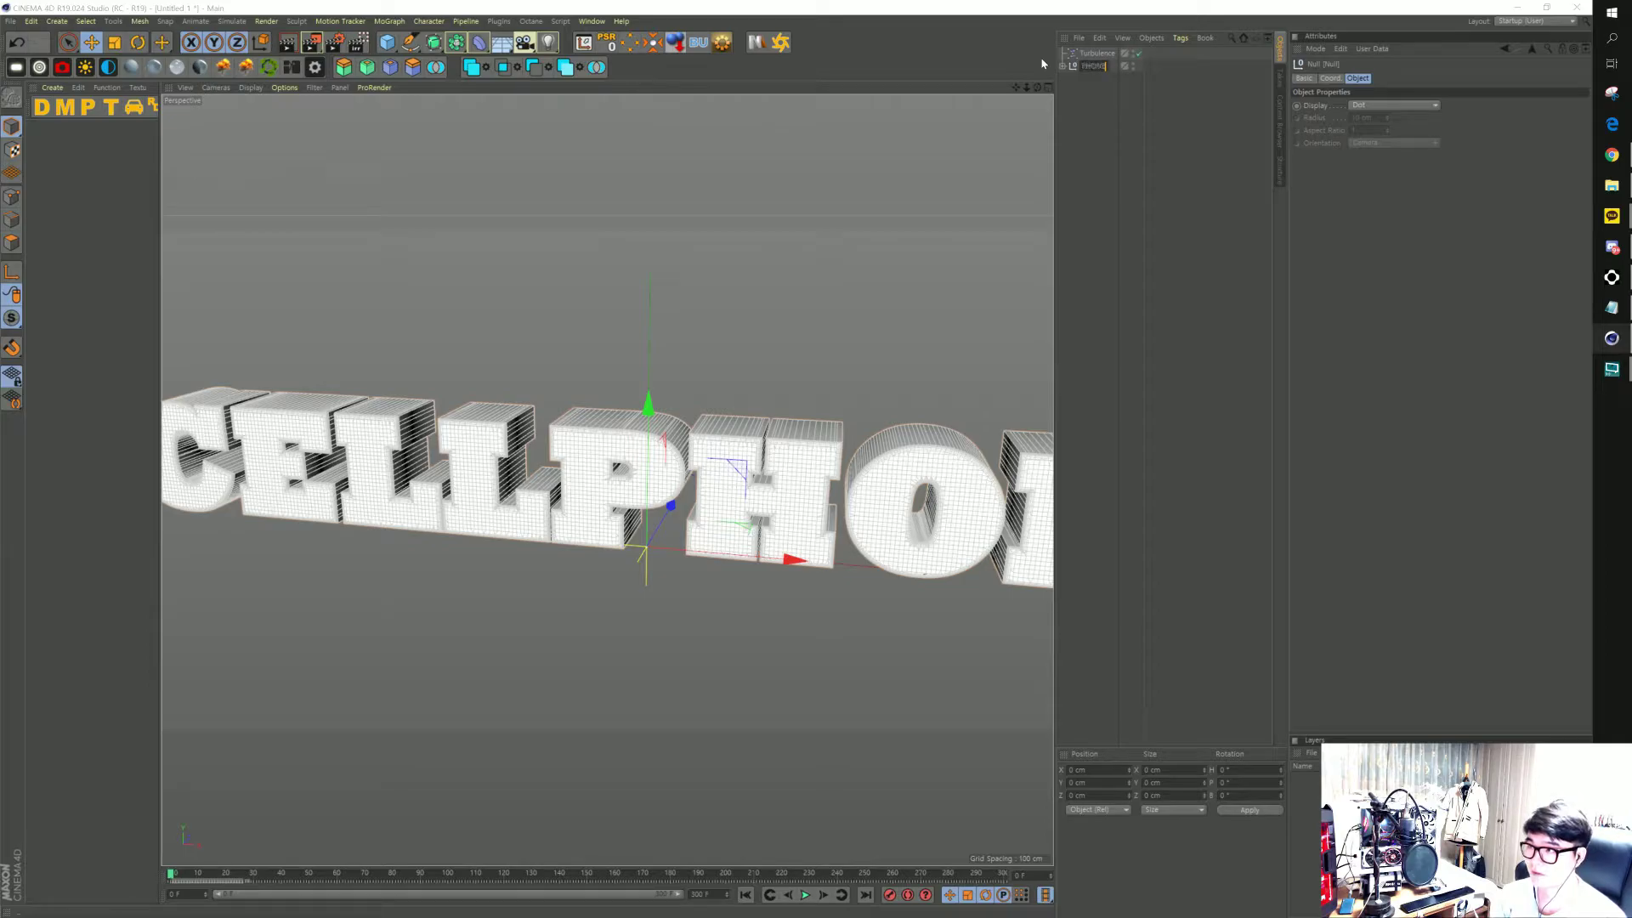
pyautogui.press('Return')
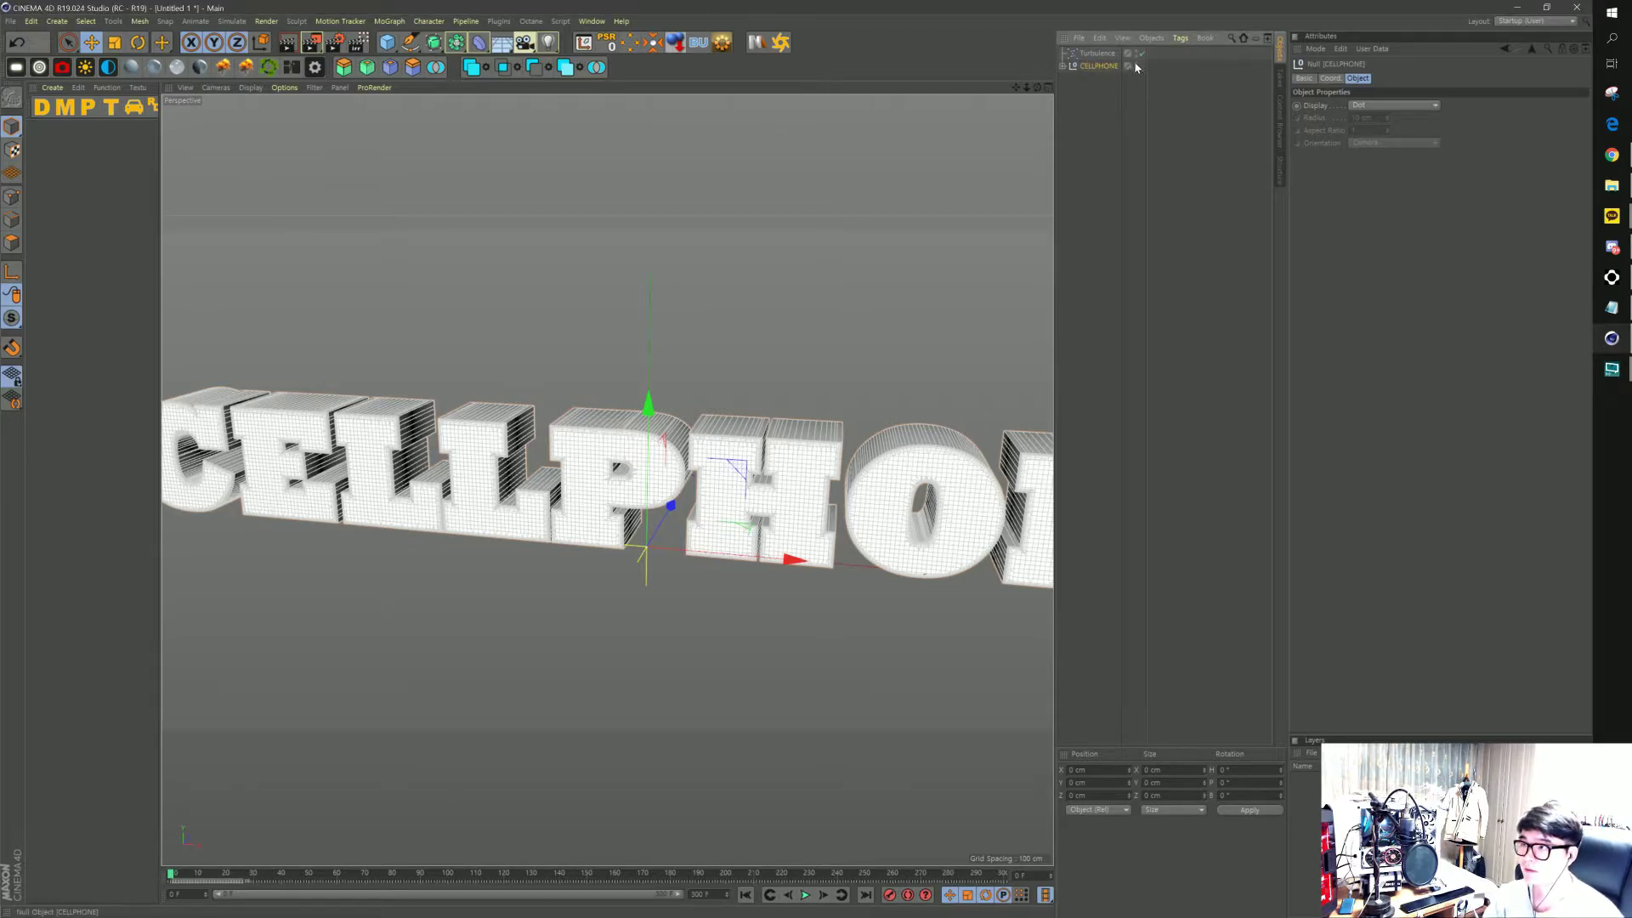
pyautogui.click(1137, 64)
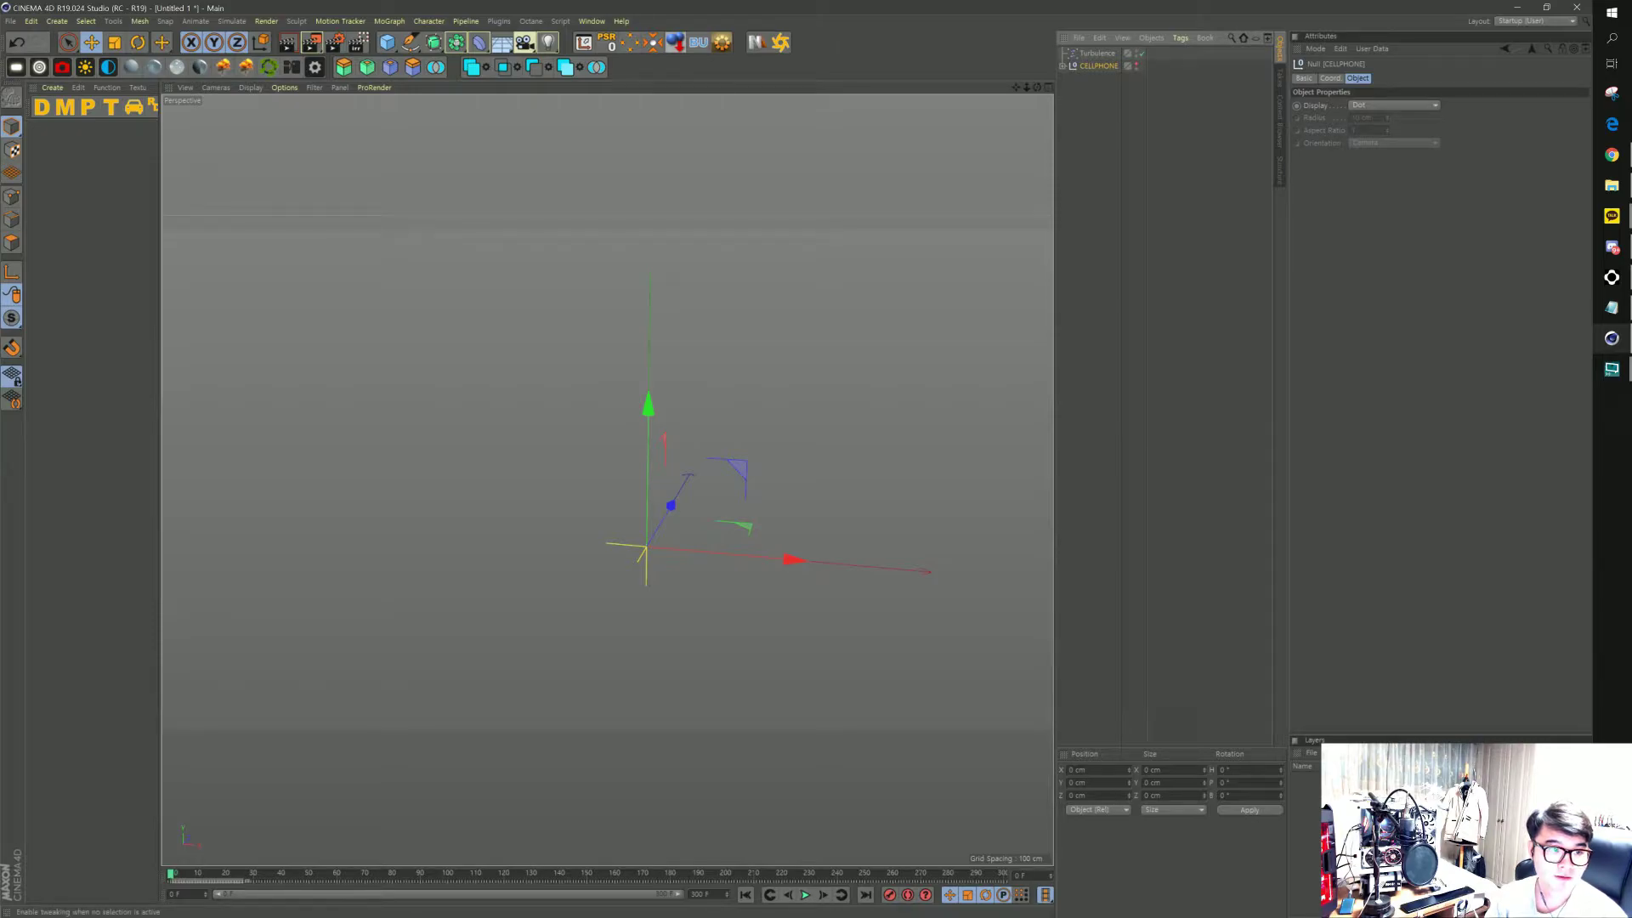
# Add a MoText object and replace its text with MEDIA
pyautogui.click(390, 21)
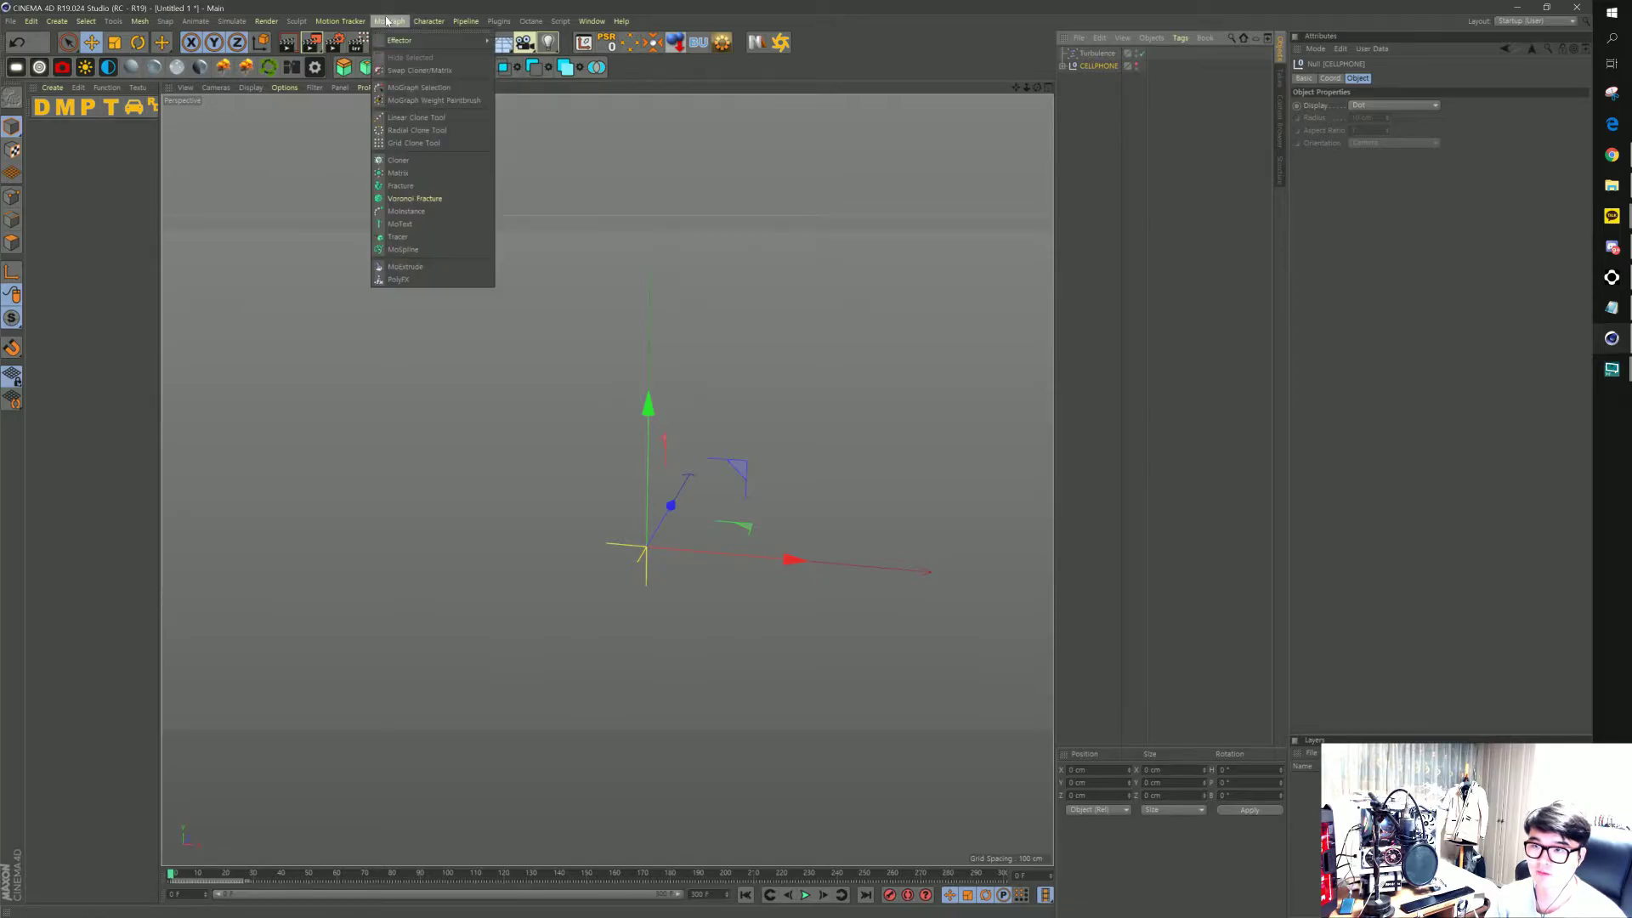
pyautogui.click(401, 224)
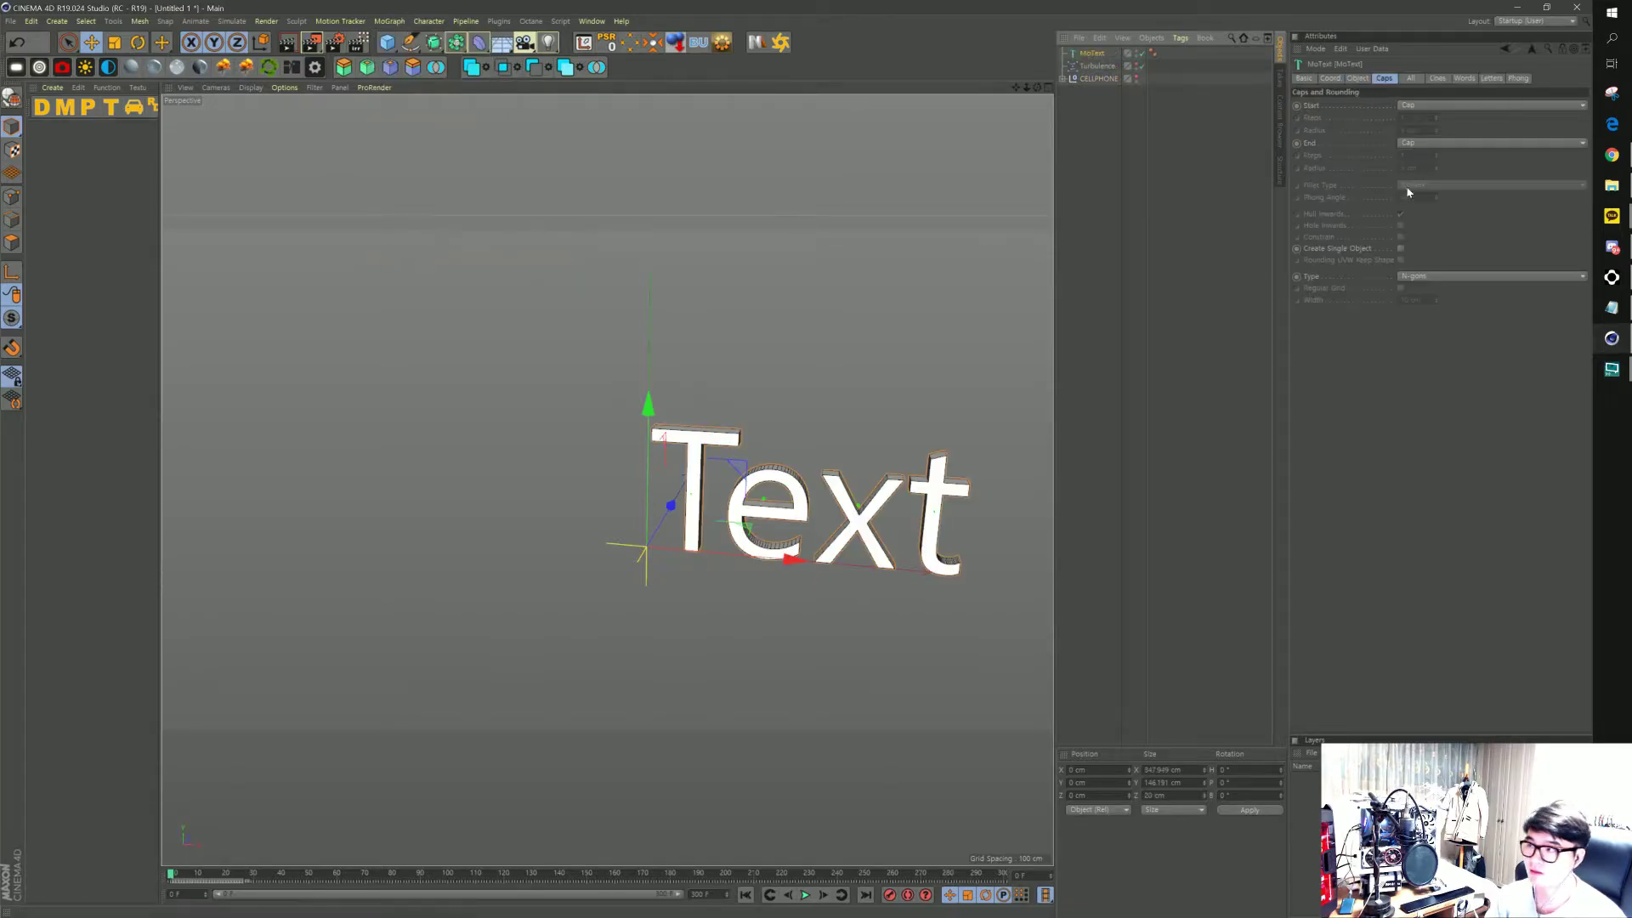
pyautogui.click(1357, 78)
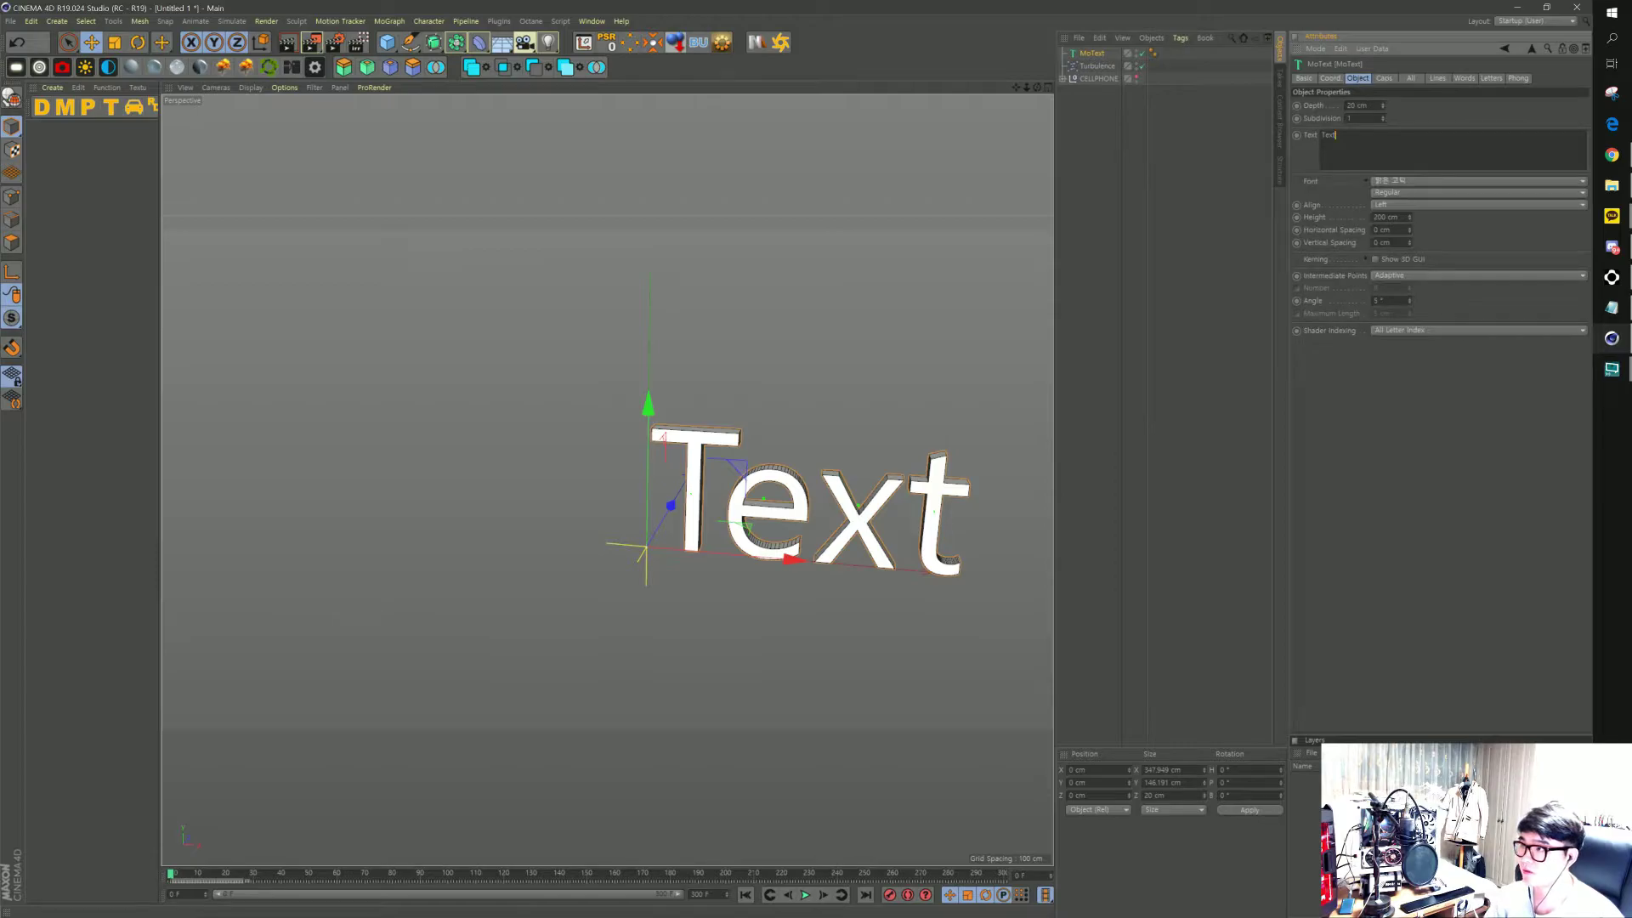
pyautogui.press('BackSpace')
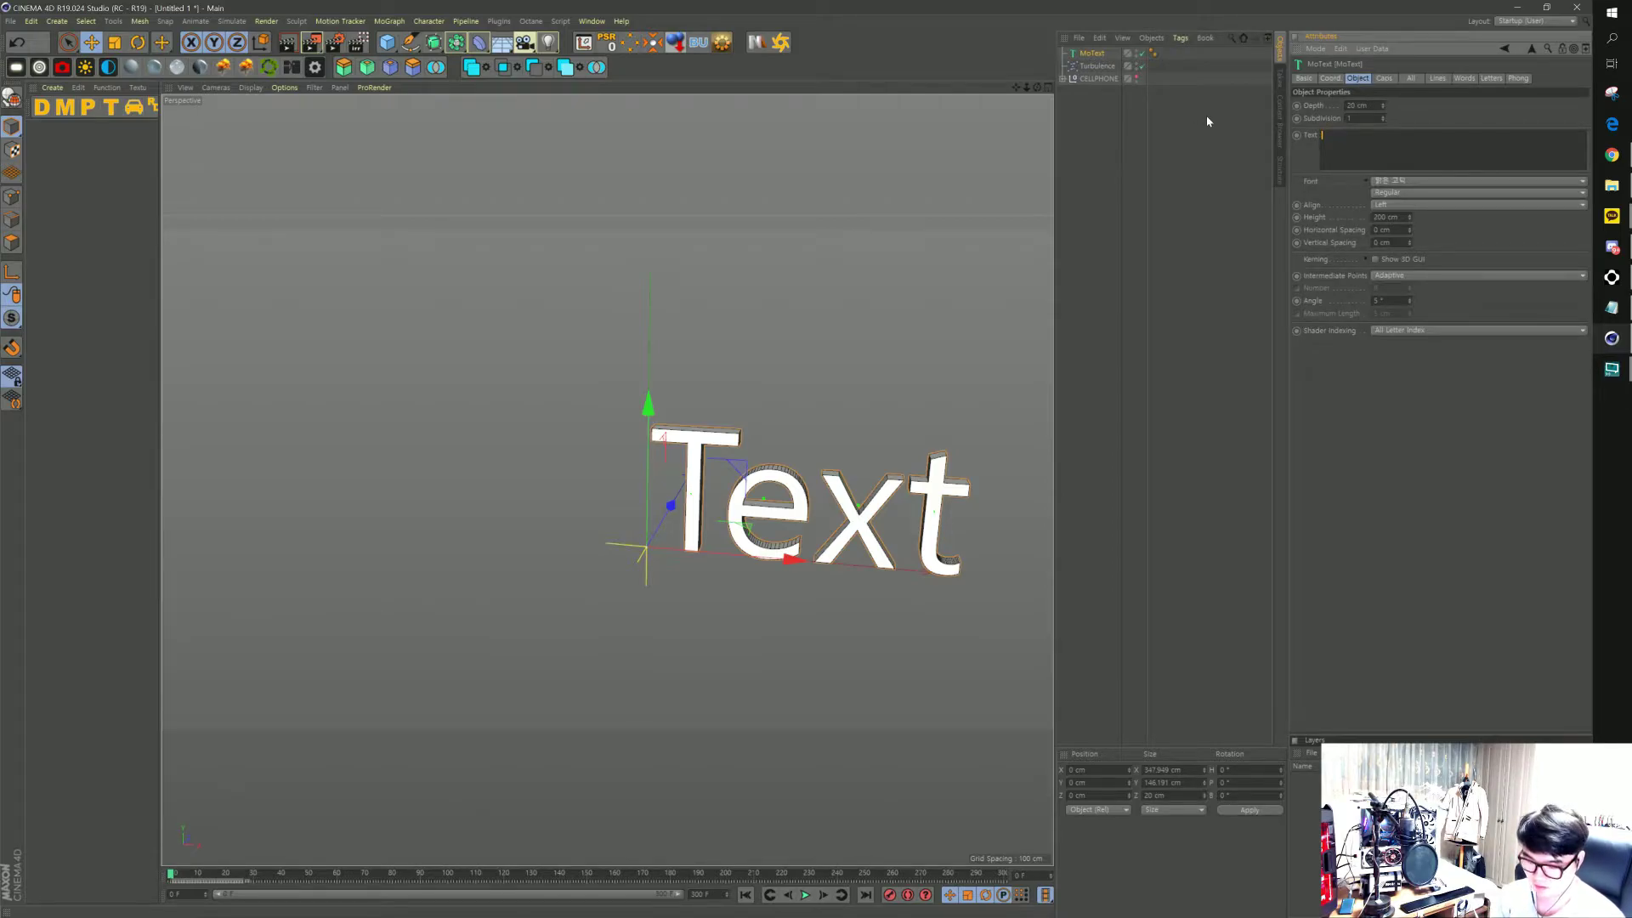
pyautogui.write('M')
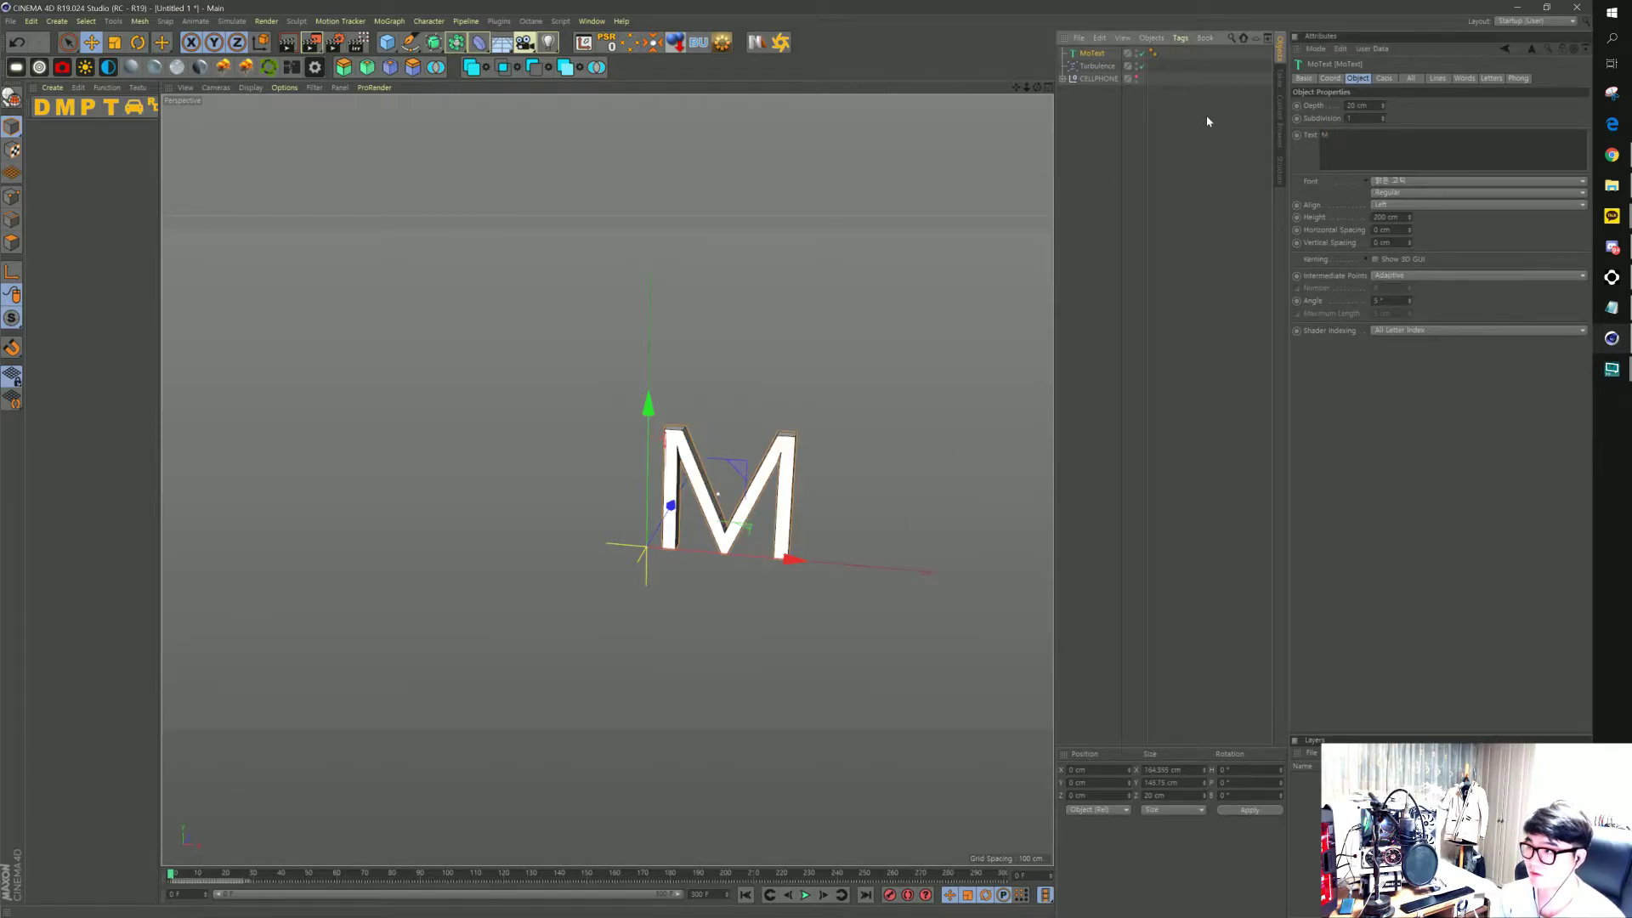
pyautogui.write('i')
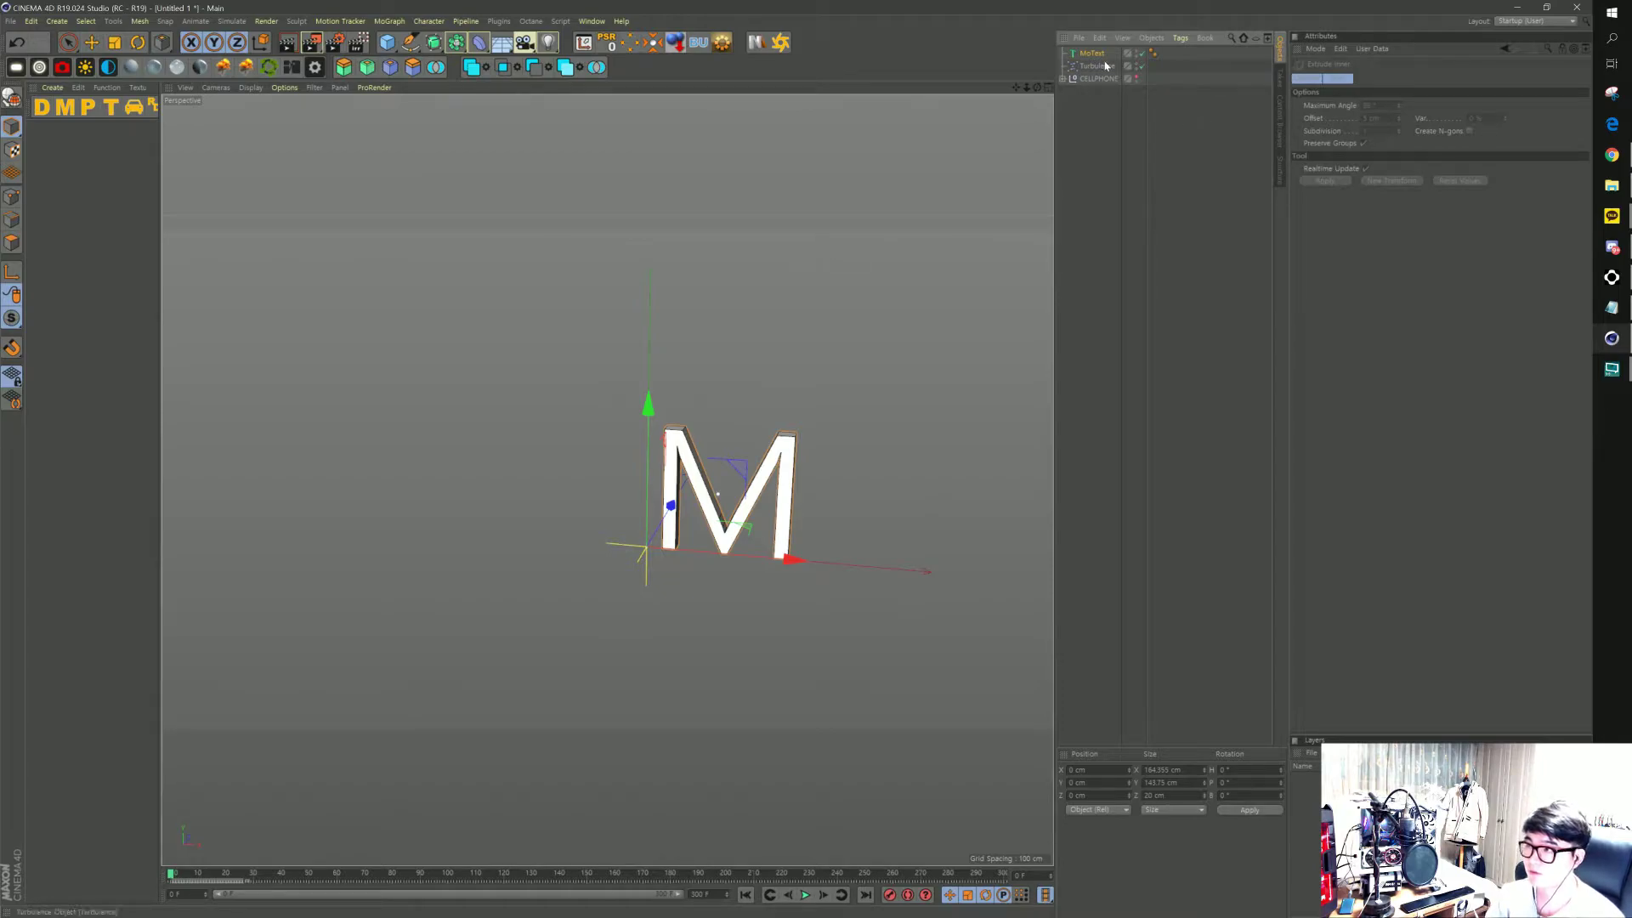
# Centre-align the MEDIA text and give it a 100 cm depth
pyautogui.click(1093, 53)
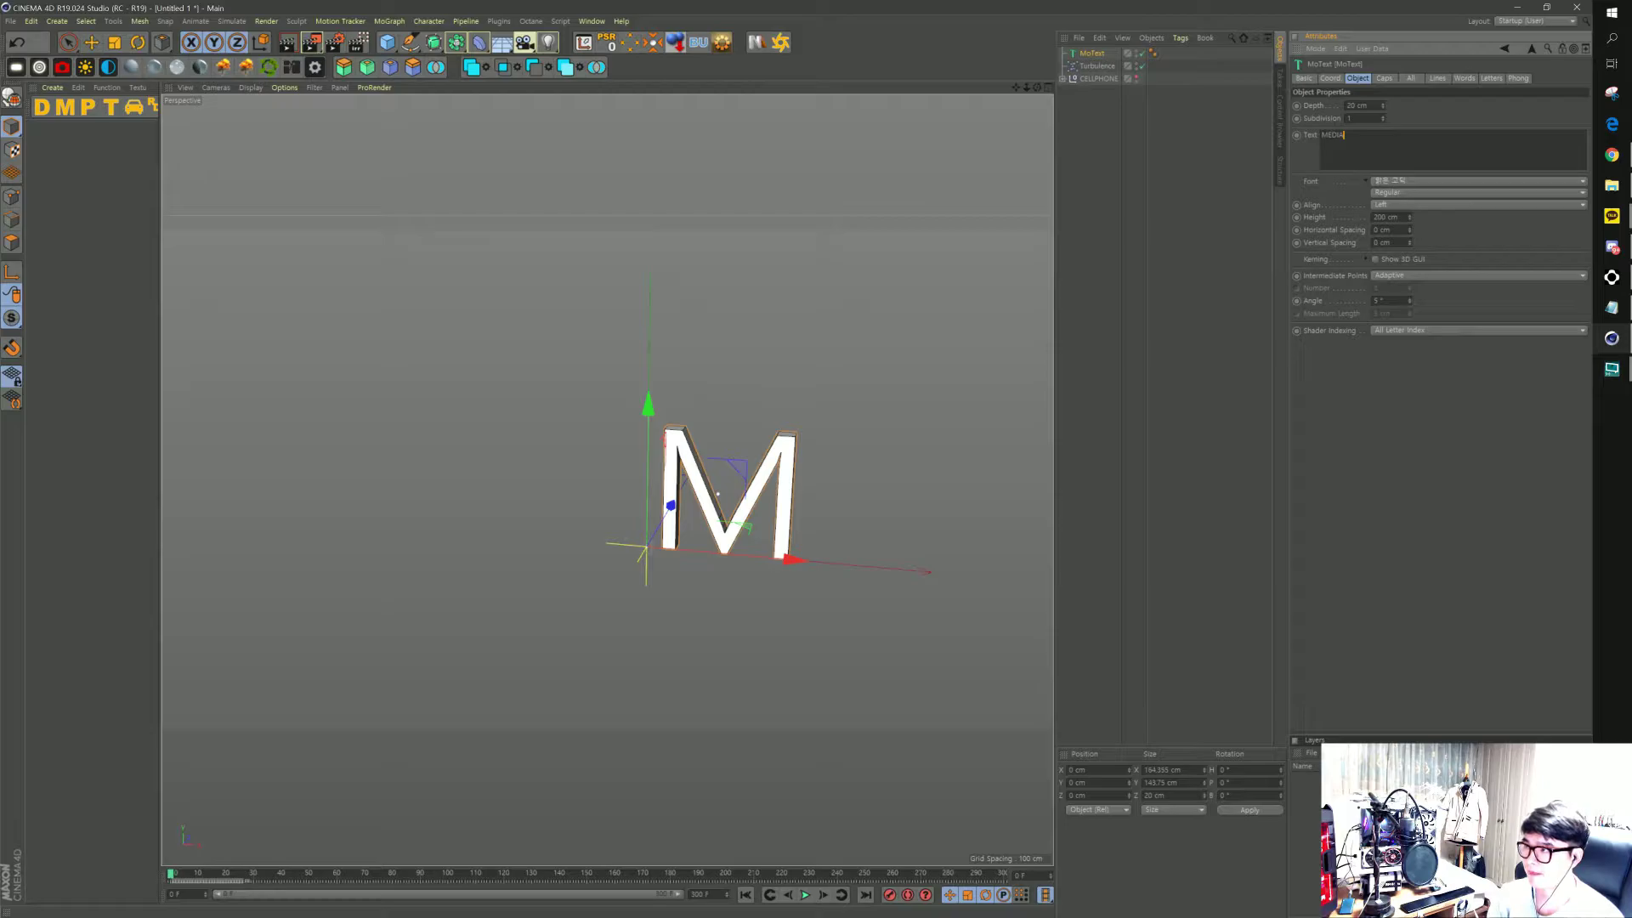
pyautogui.click(1384, 204)
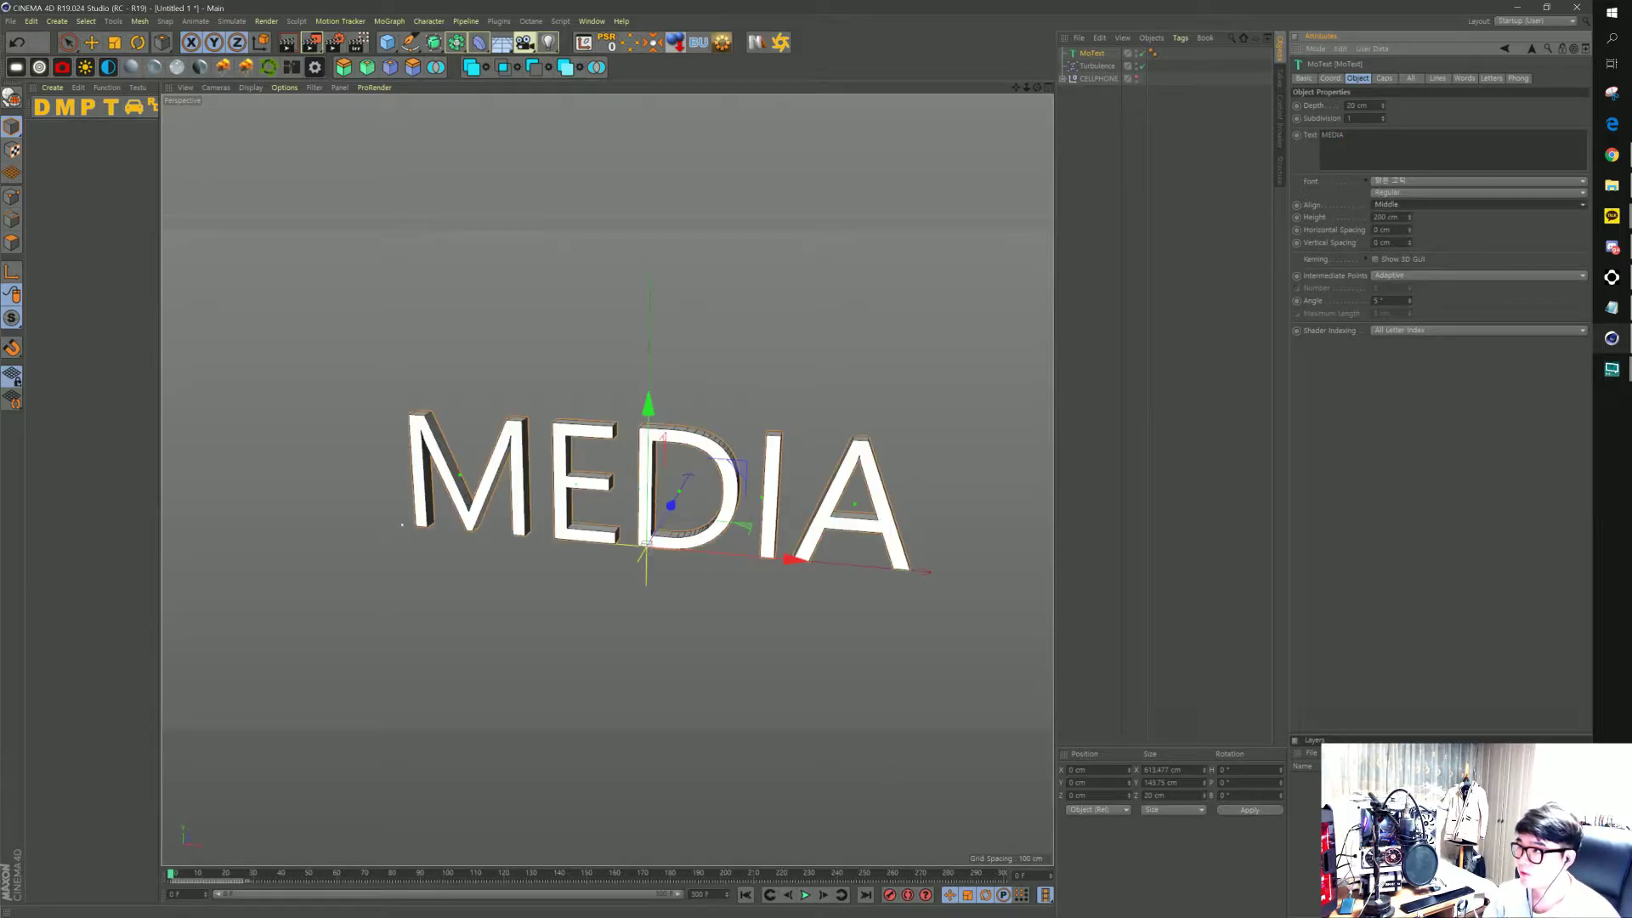
pyautogui.doubleClick(1358, 105)
pyautogui.write('100')
pyautogui.press('Return')
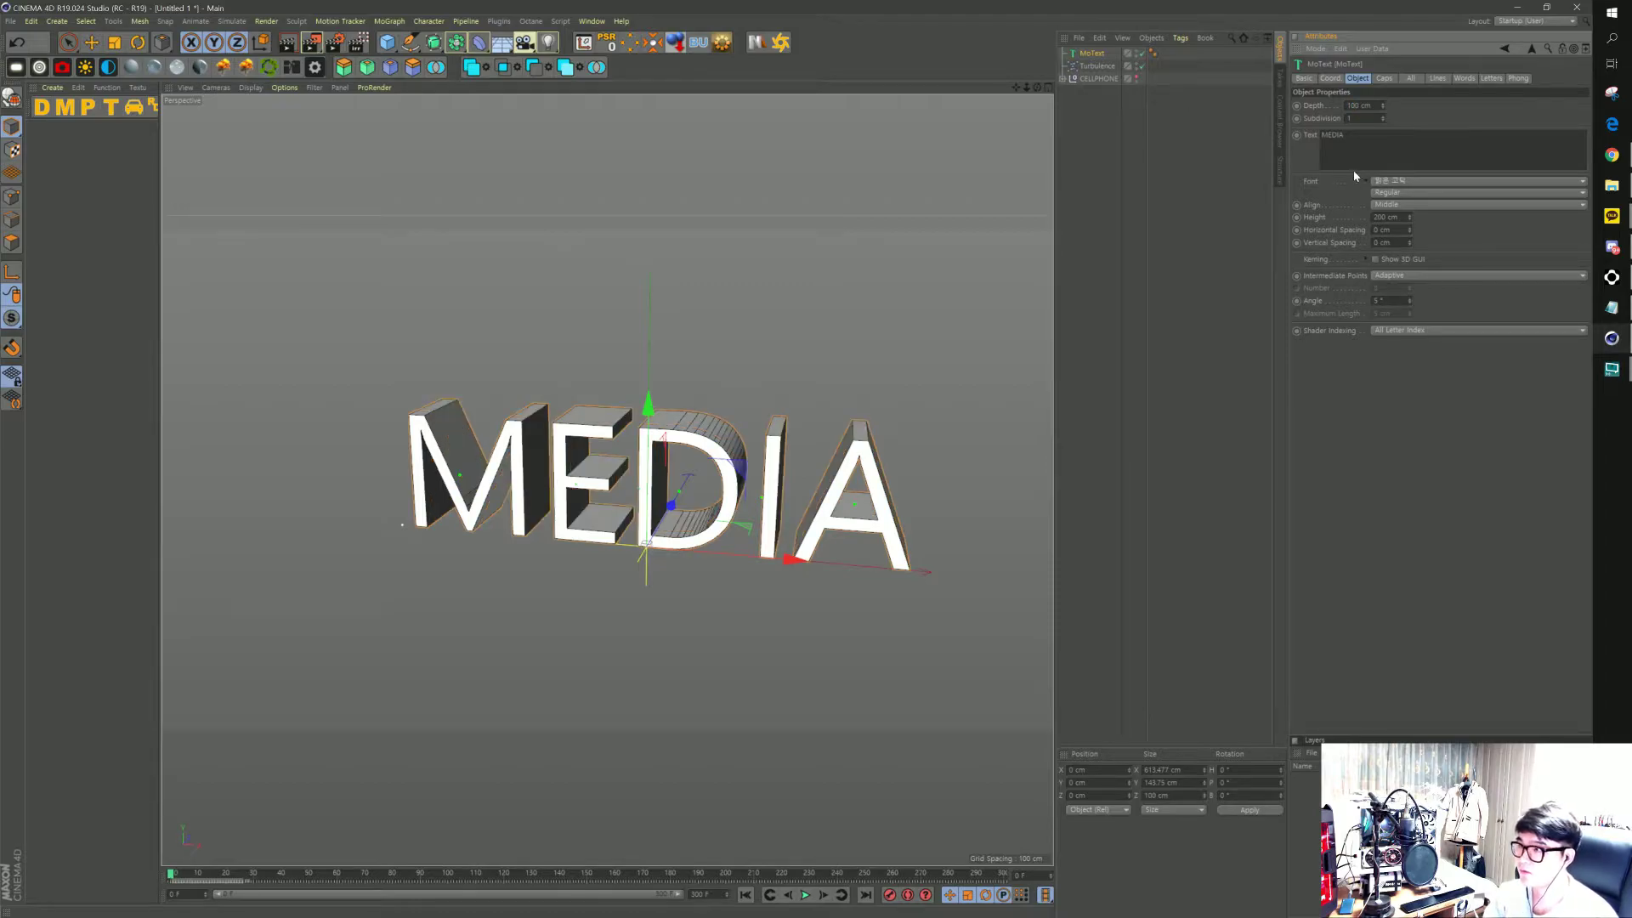
# Use Rockwell Extra Bold, Subdivision 10 and Subdivided intermediate points
pyautogui.click(1403, 183)
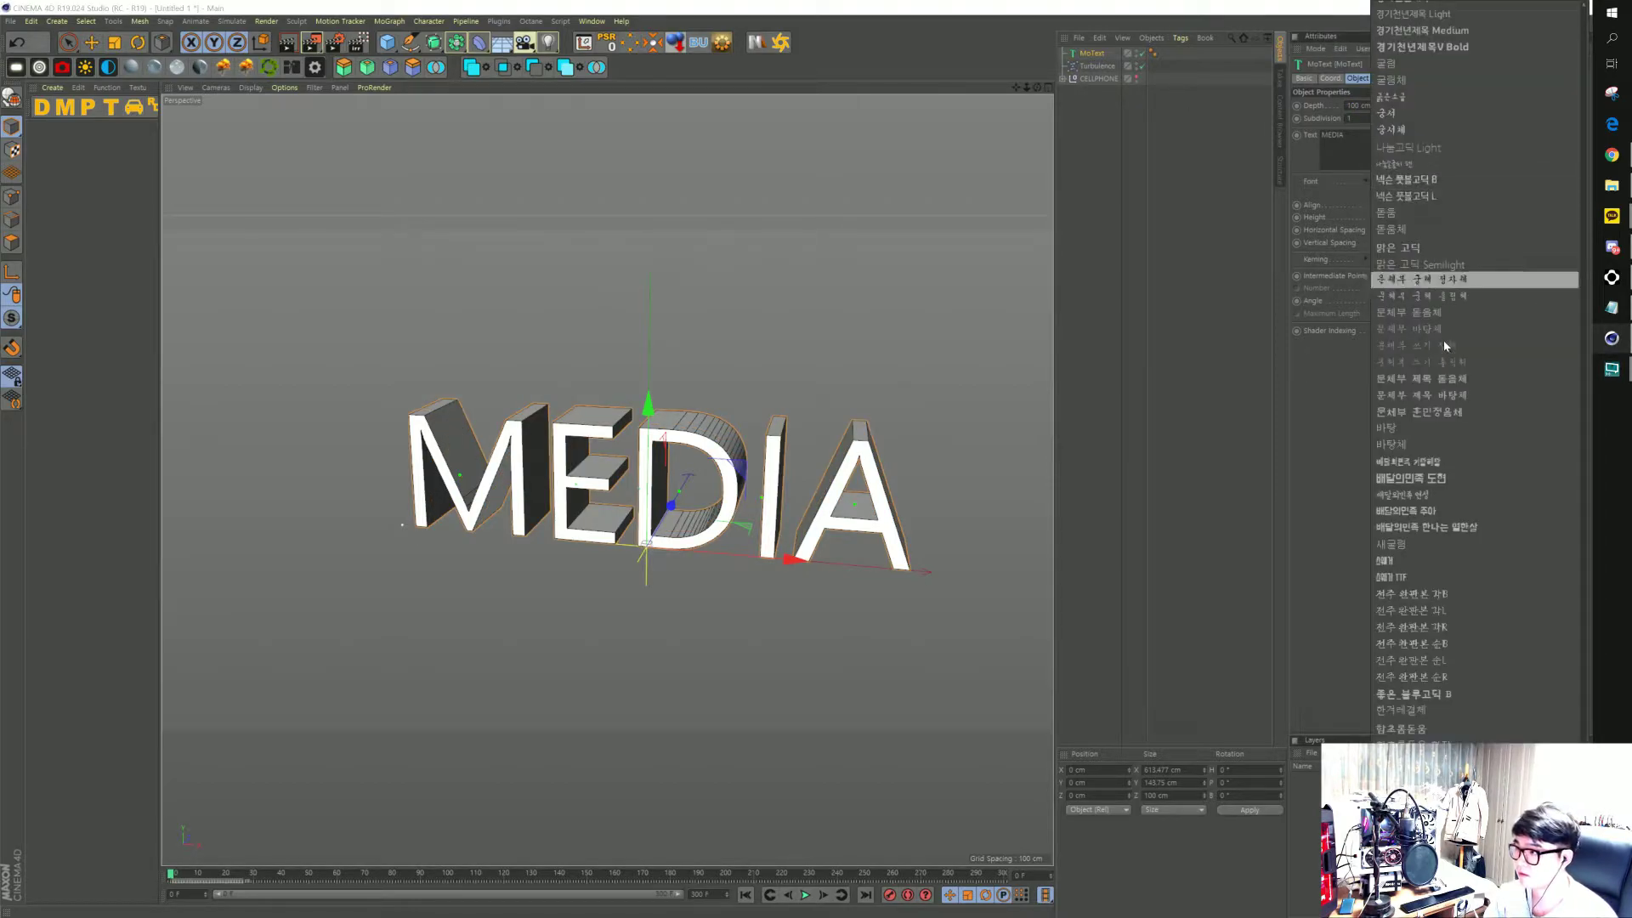
pyautogui.scroll(5, 1443, 578)
pyautogui.scroll(10, 1442, 580)
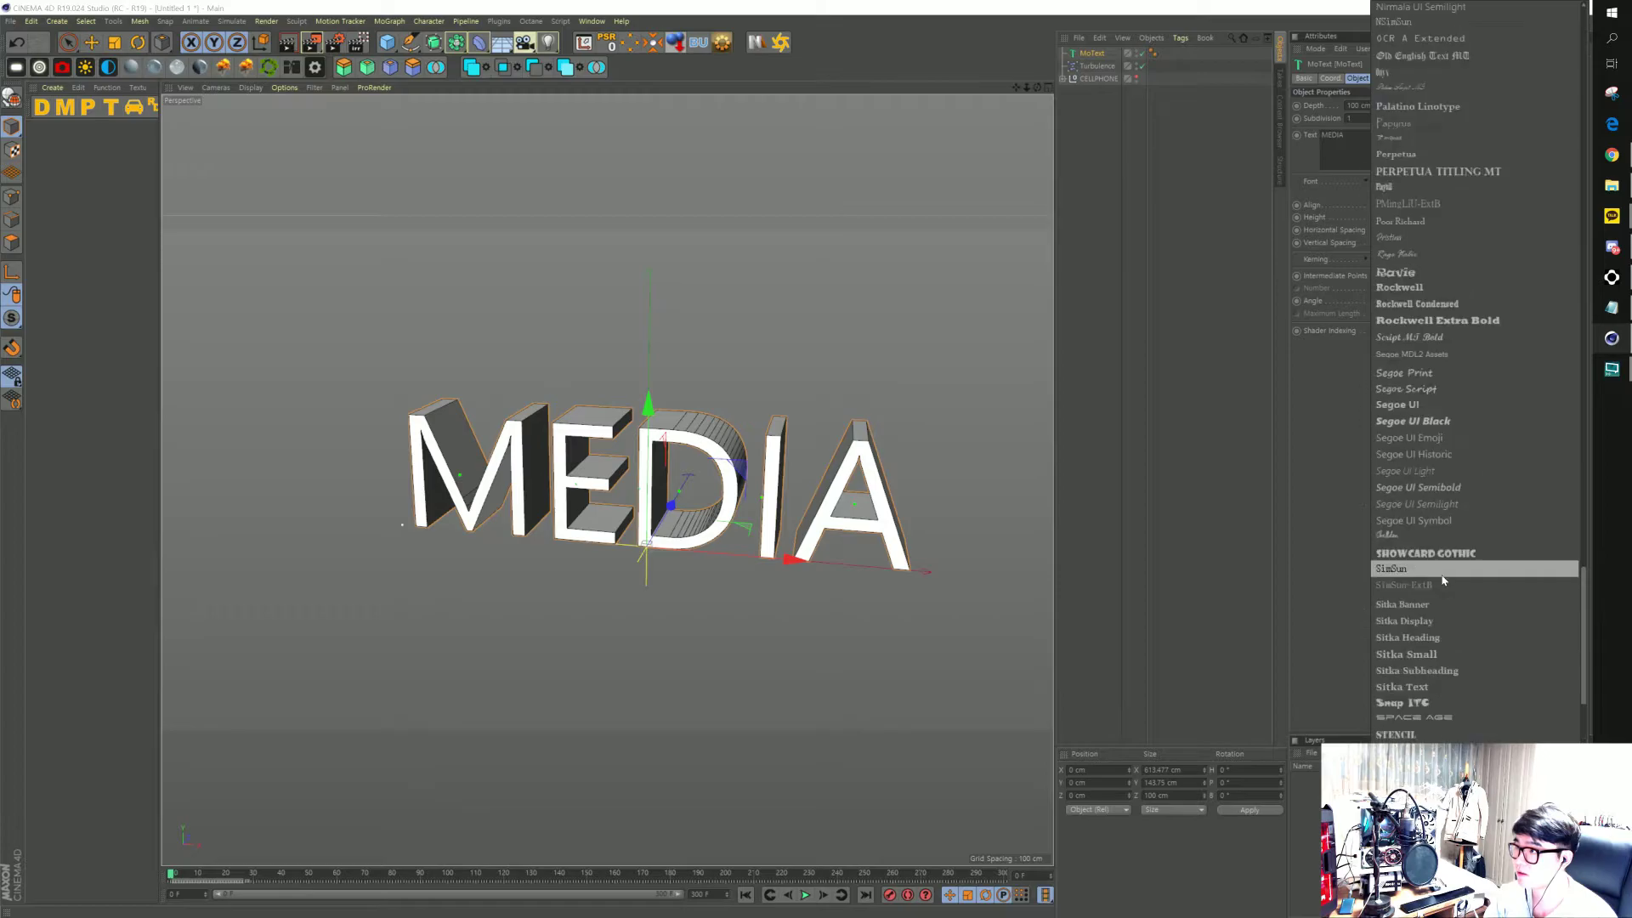
pyautogui.click(1440, 321)
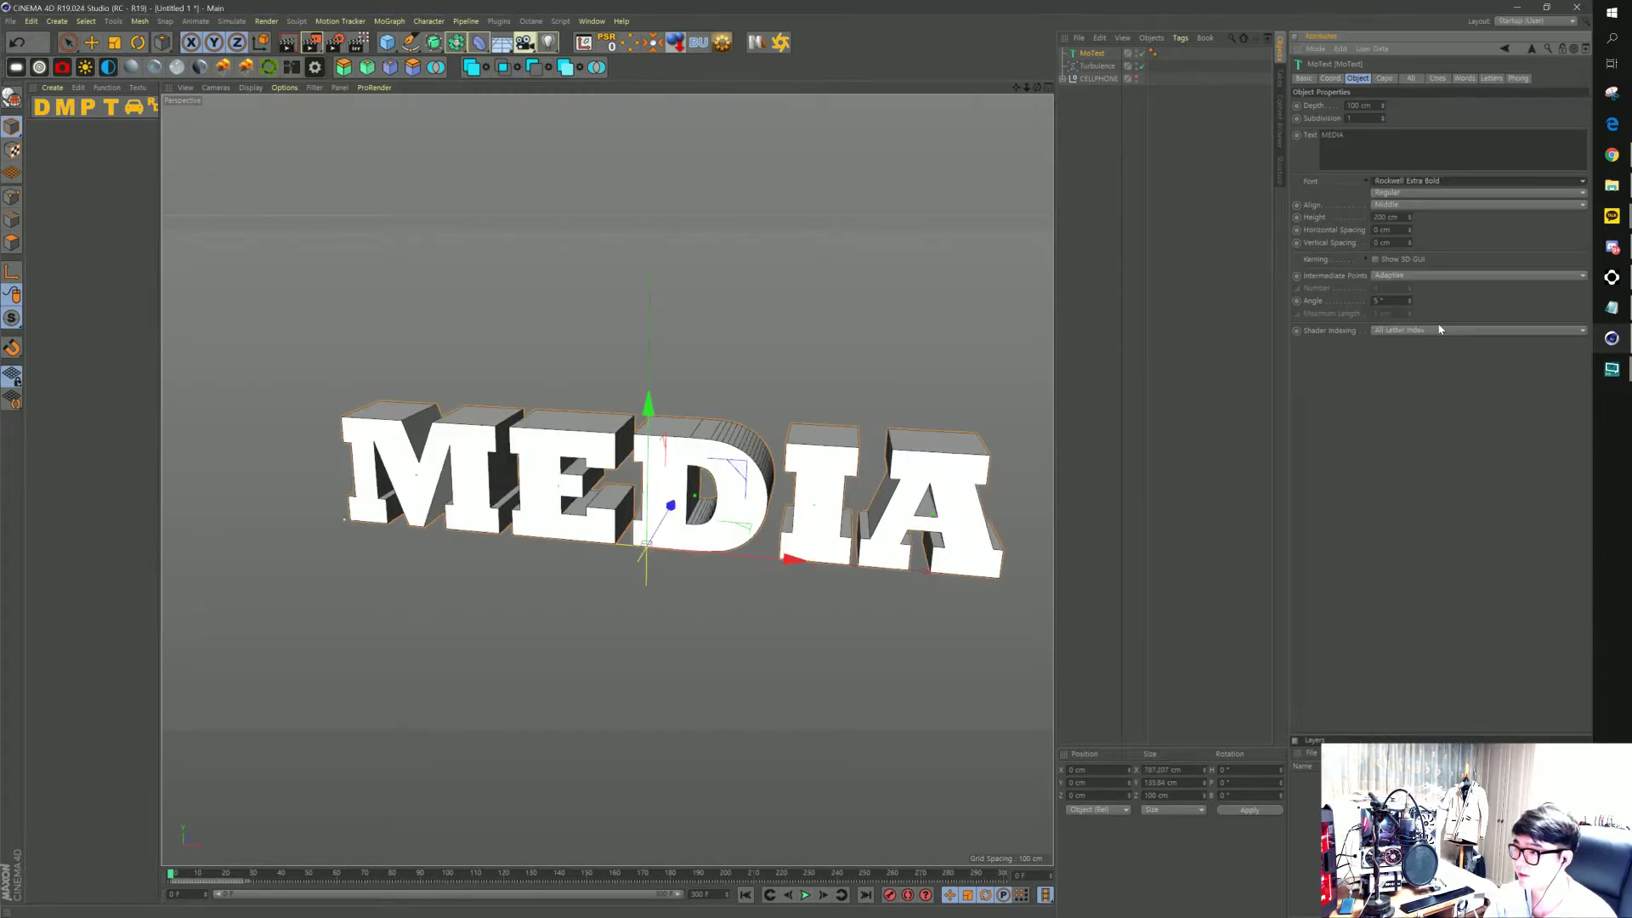
pyautogui.click(1364, 118)
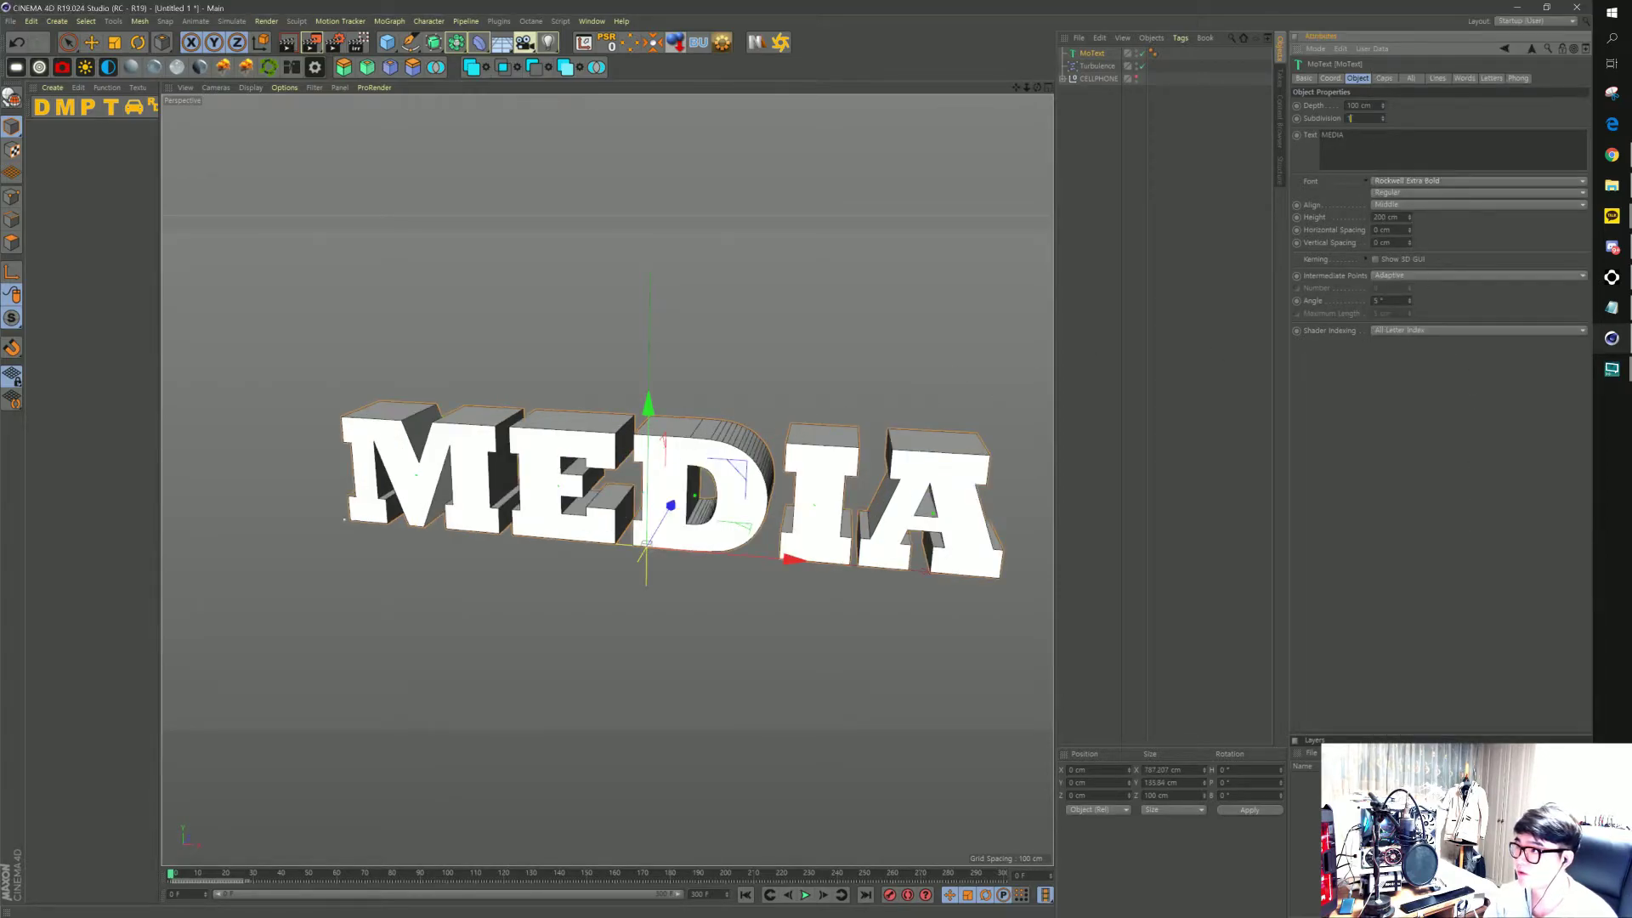
pyautogui.write('10')
pyautogui.press('Return')
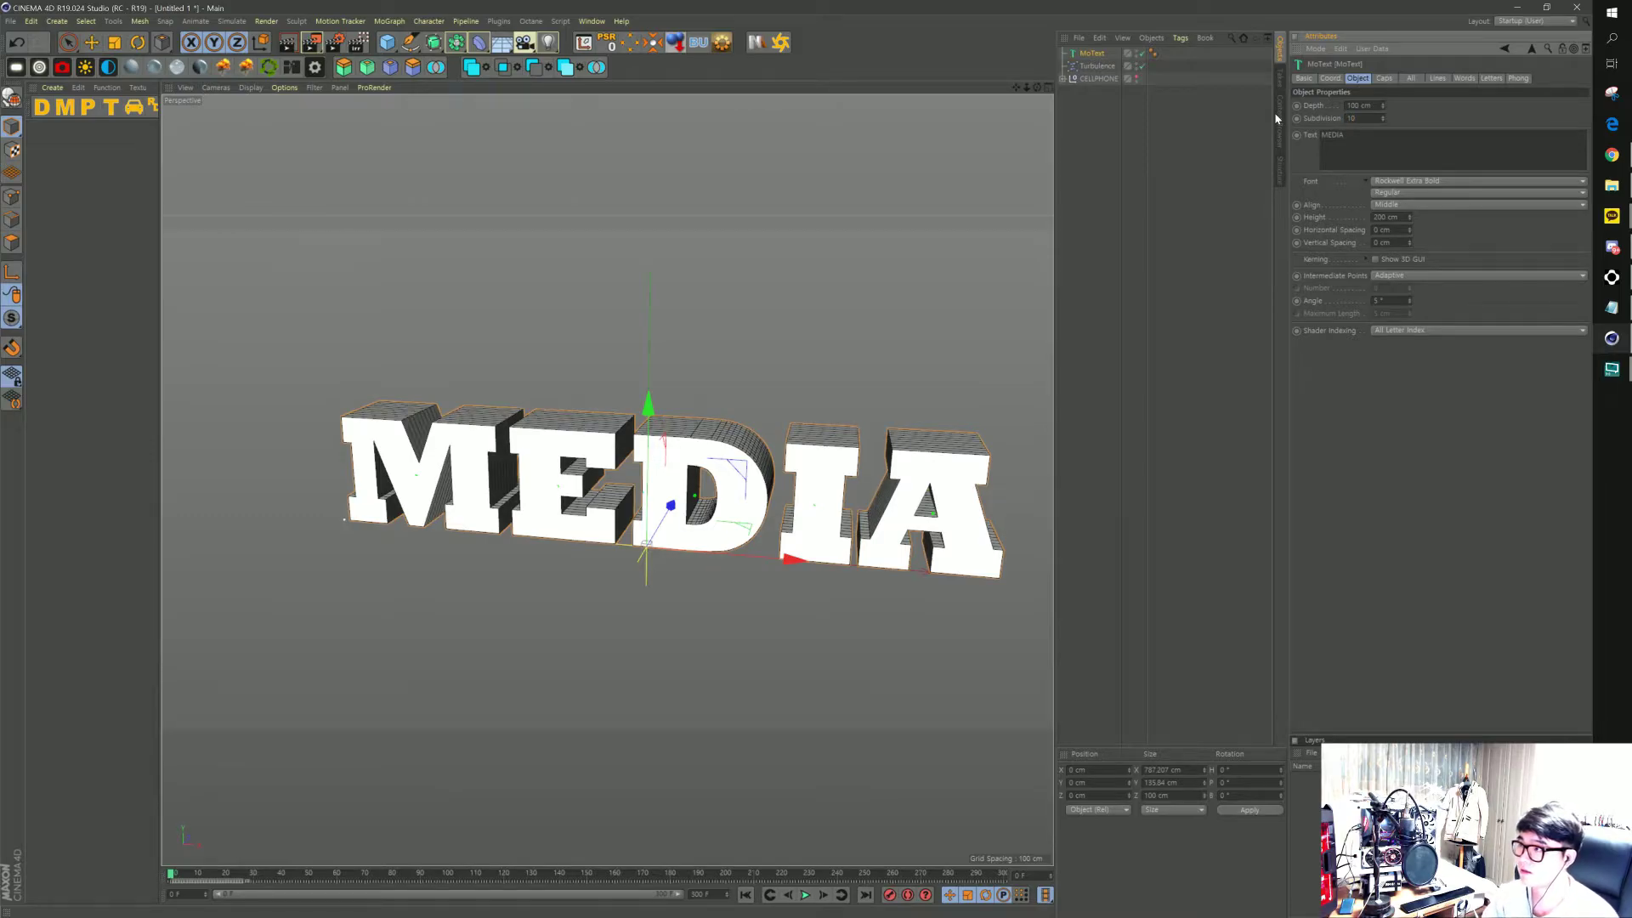
pyautogui.click(1424, 277)
pyautogui.click(1394, 338)
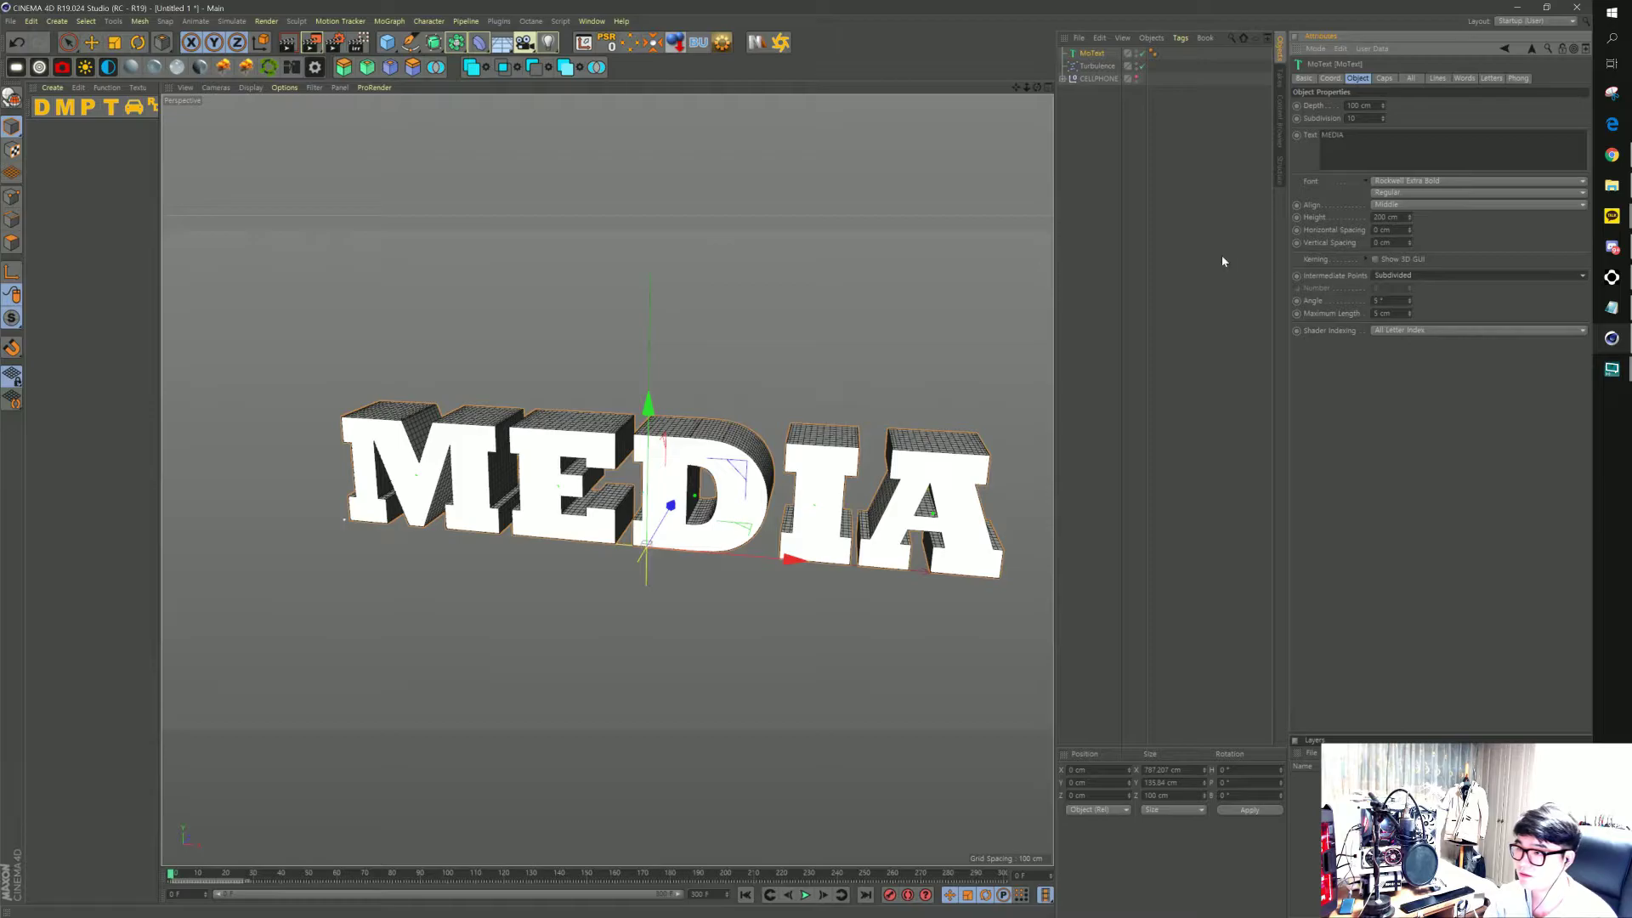
# Give both the start and end of the text fillet caps with 5 steps
pyautogui.click(1384, 78)
pyautogui.click(1420, 104)
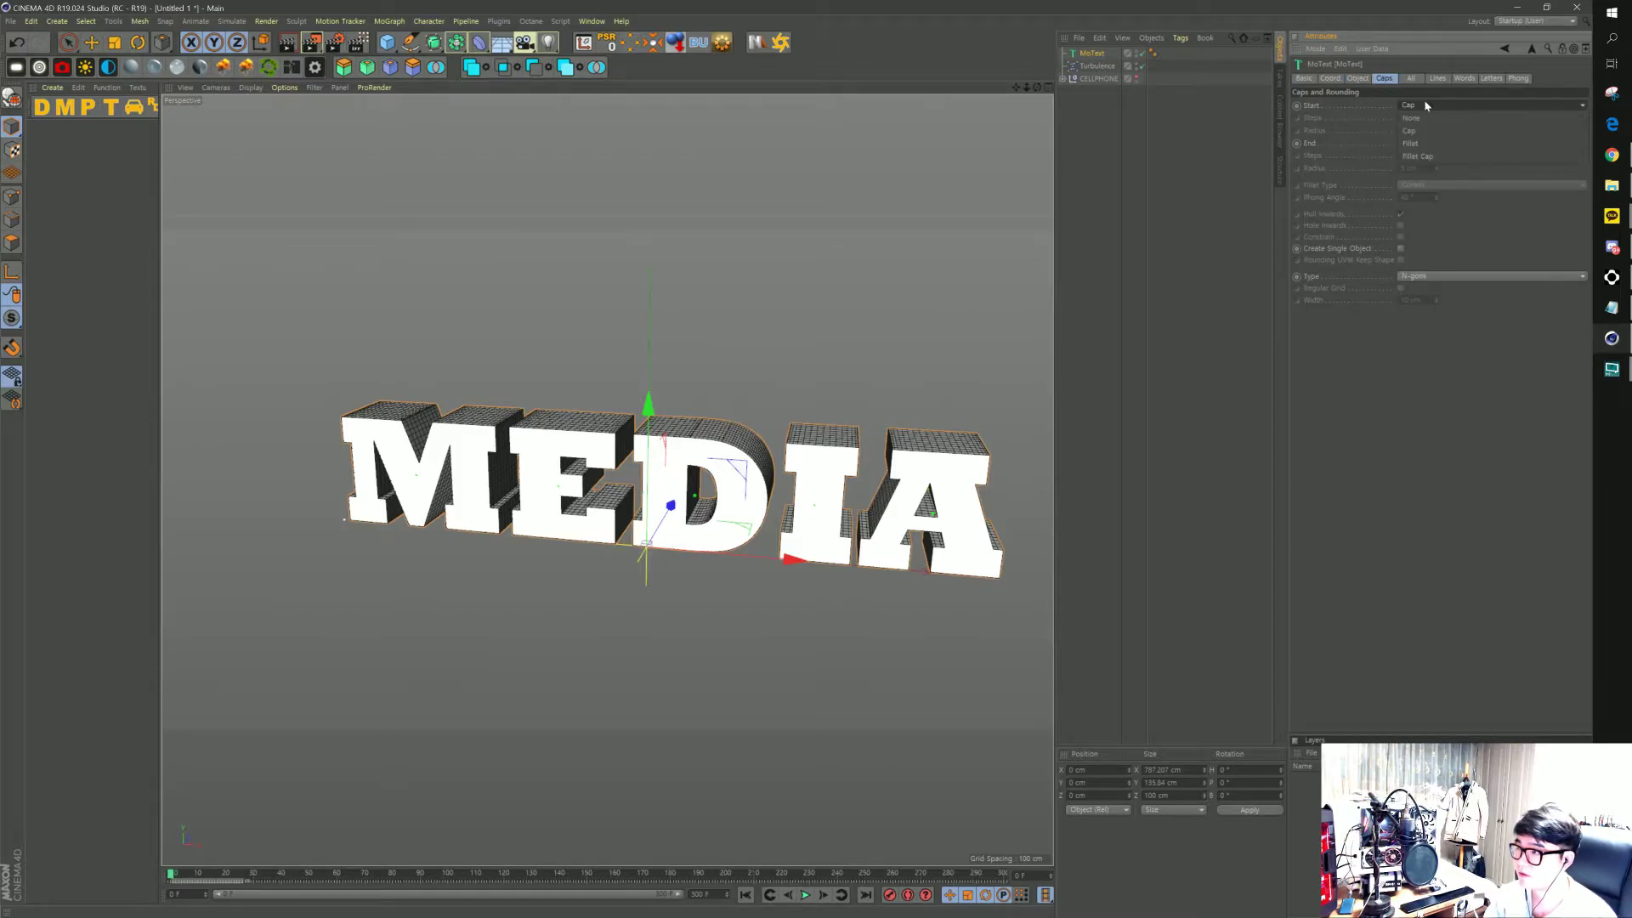
pyautogui.click(1419, 154)
pyautogui.doubleClick(1418, 117)
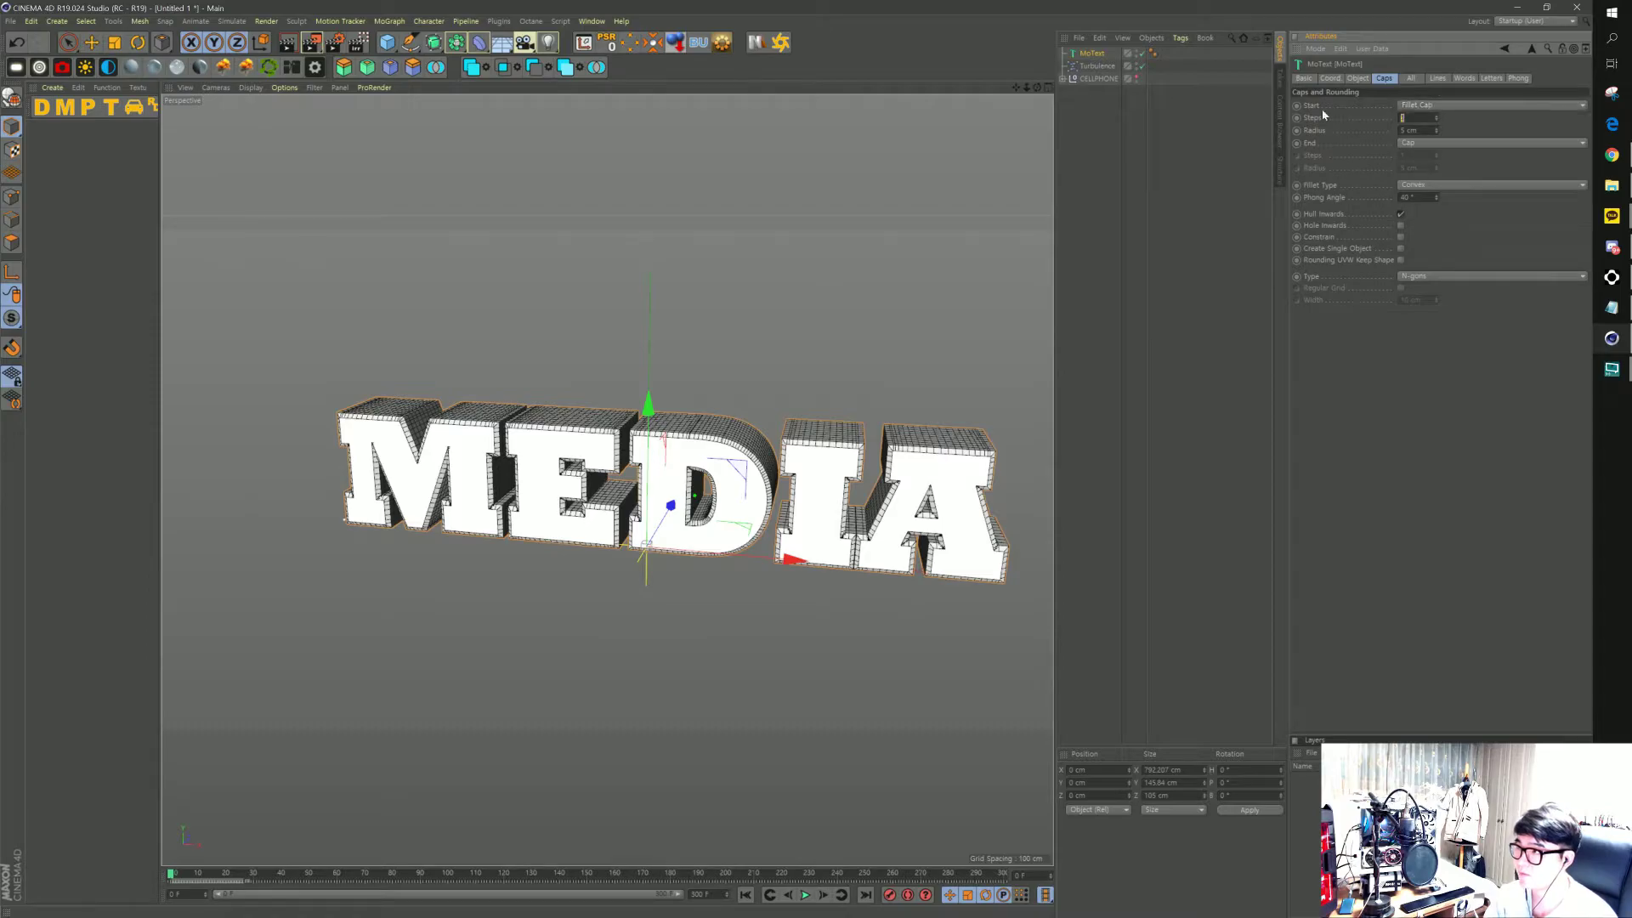
pyautogui.press('Return')
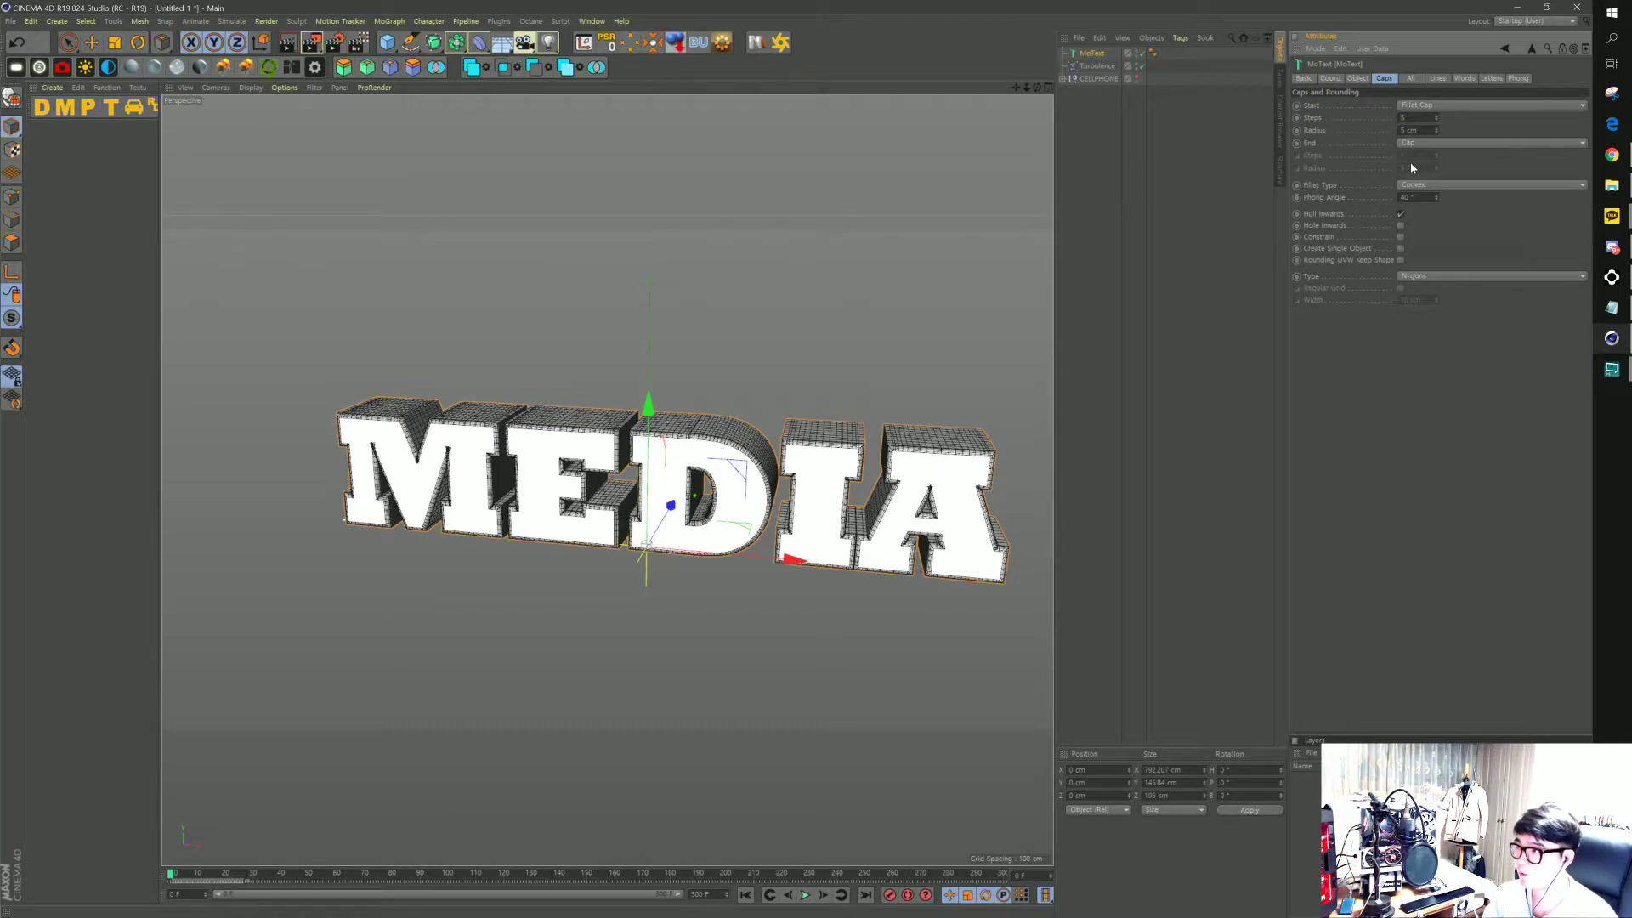
pyautogui.click(1413, 146)
pyautogui.click(1419, 193)
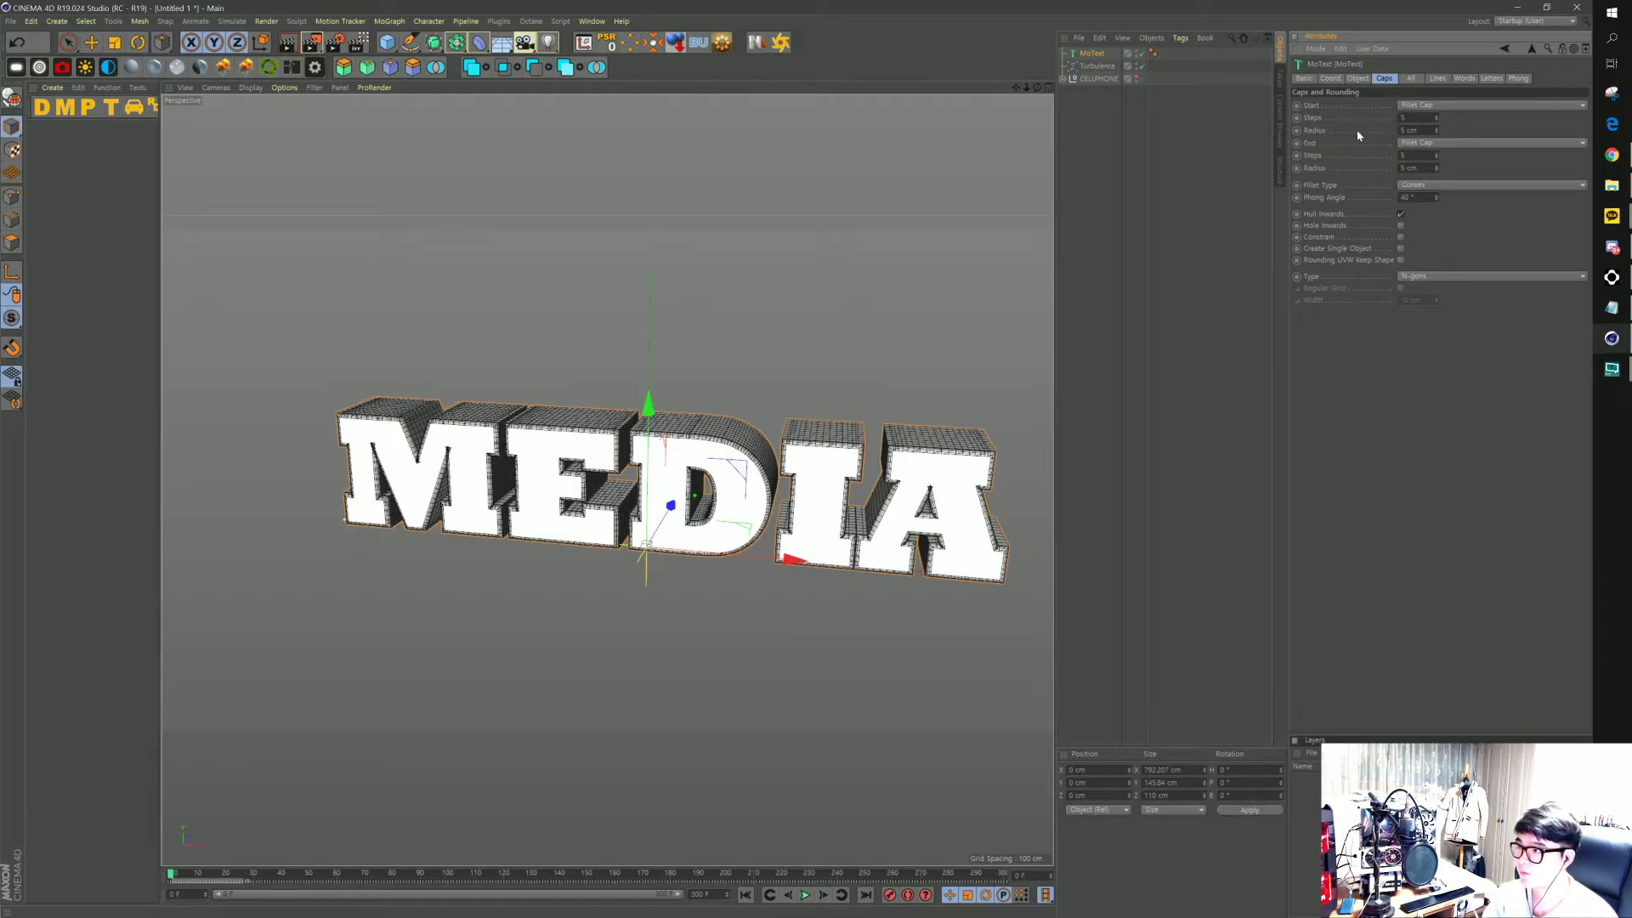
# Build the caps from quadrangles on a 5 cm regular grid, then make the text editable
pyautogui.click(1457, 278)
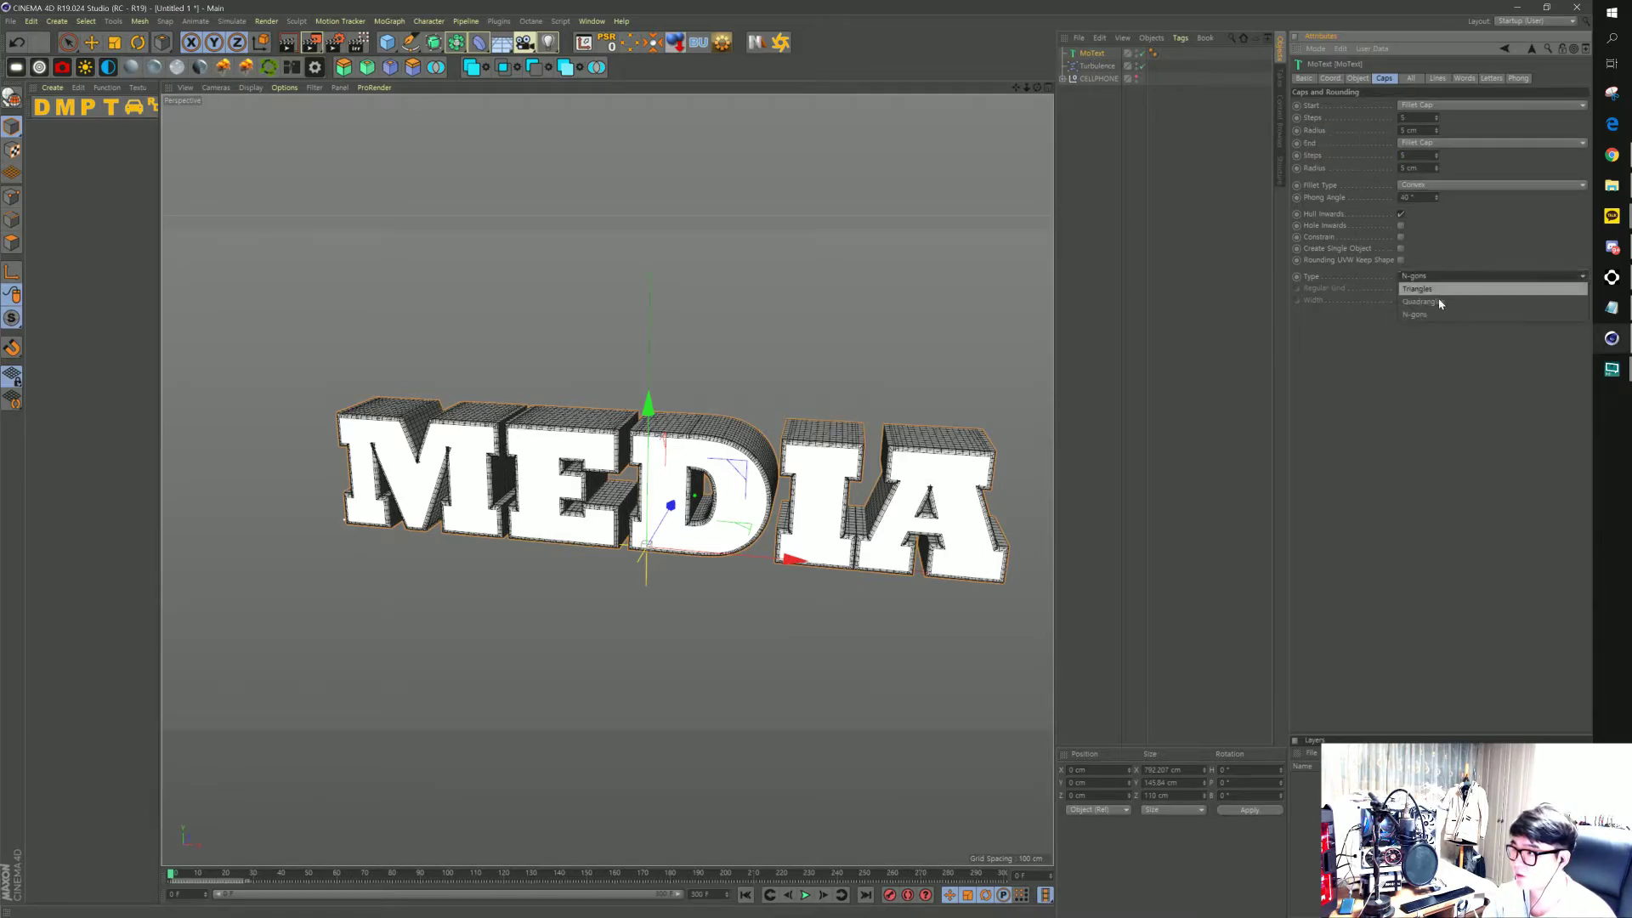
pyautogui.click(1435, 304)
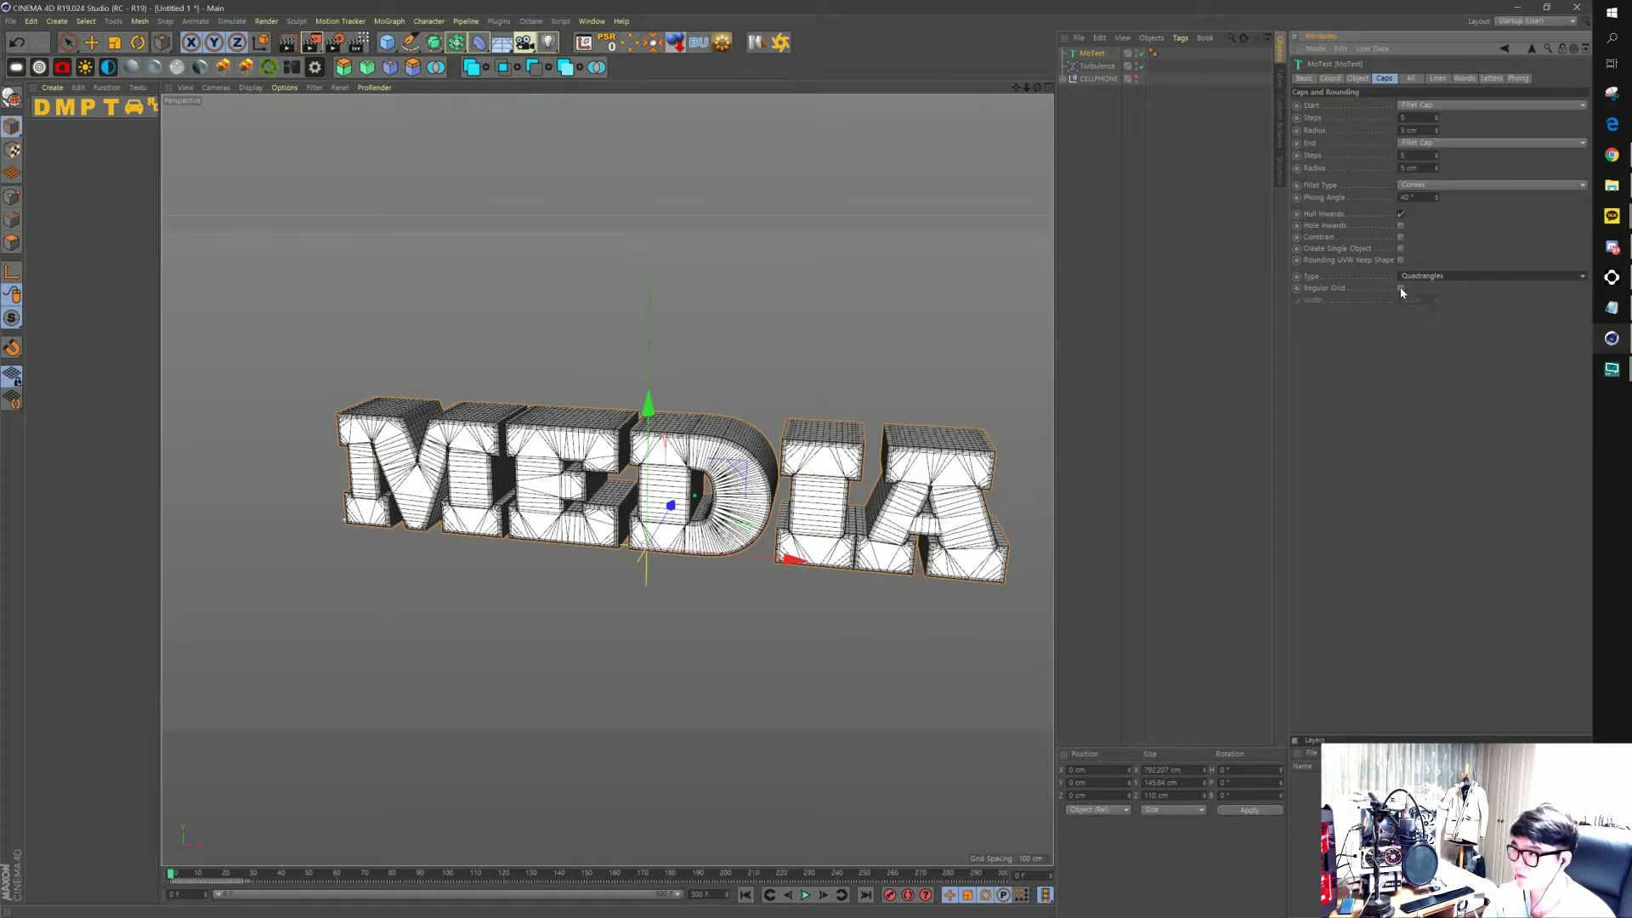
pyautogui.click(1401, 289)
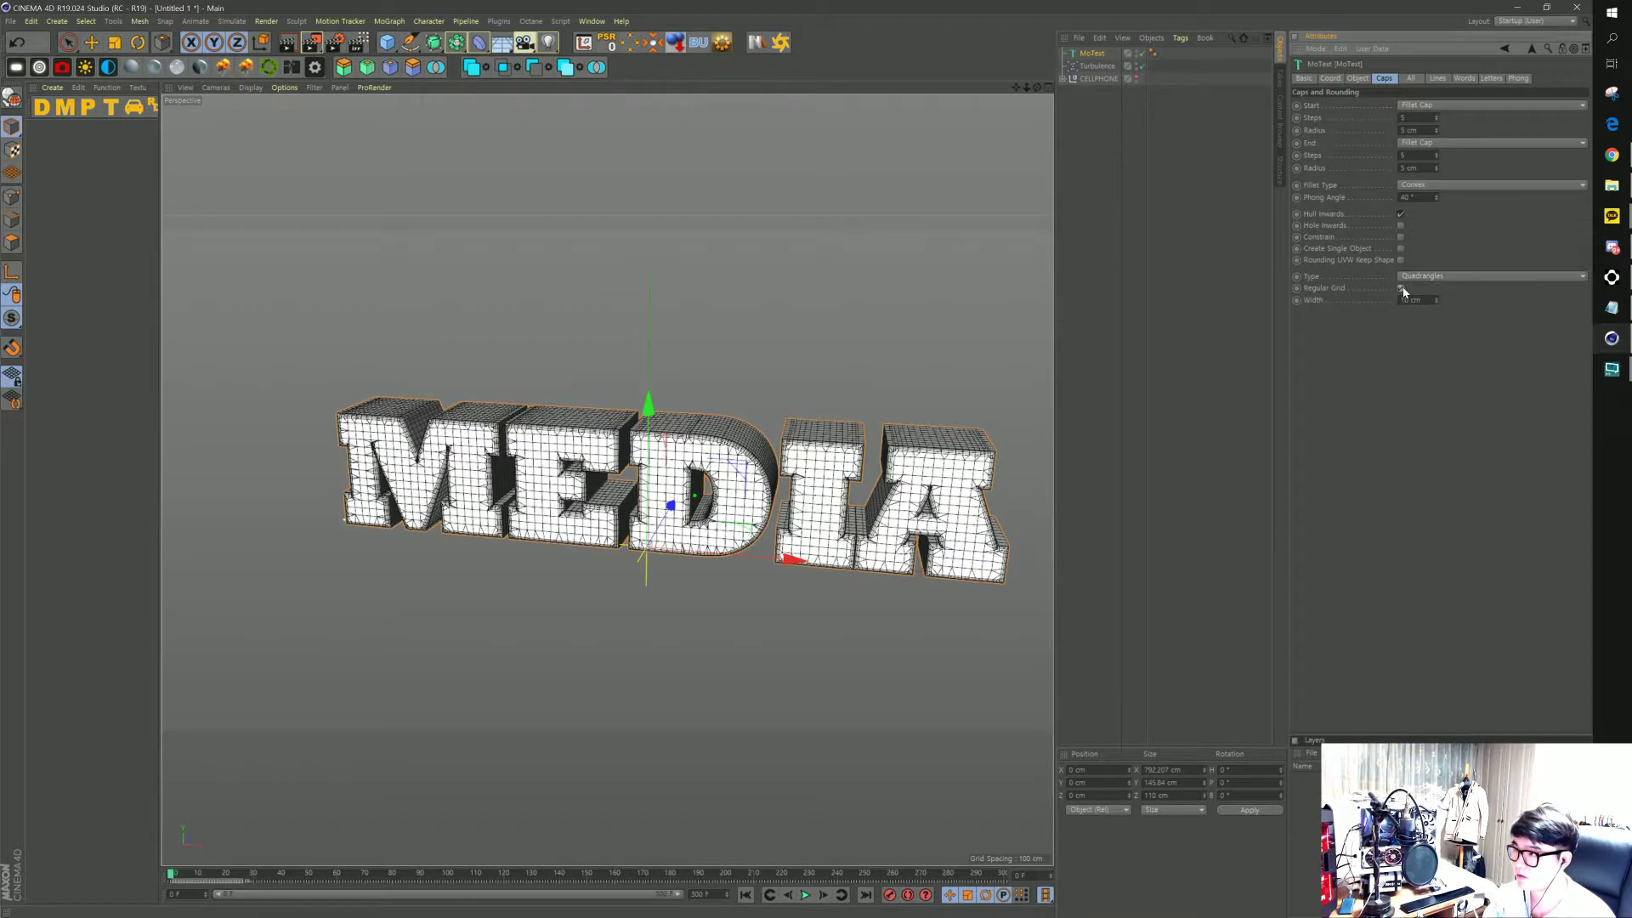
pyautogui.click(1411, 300)
pyautogui.write('5')
pyautogui.press('Return')
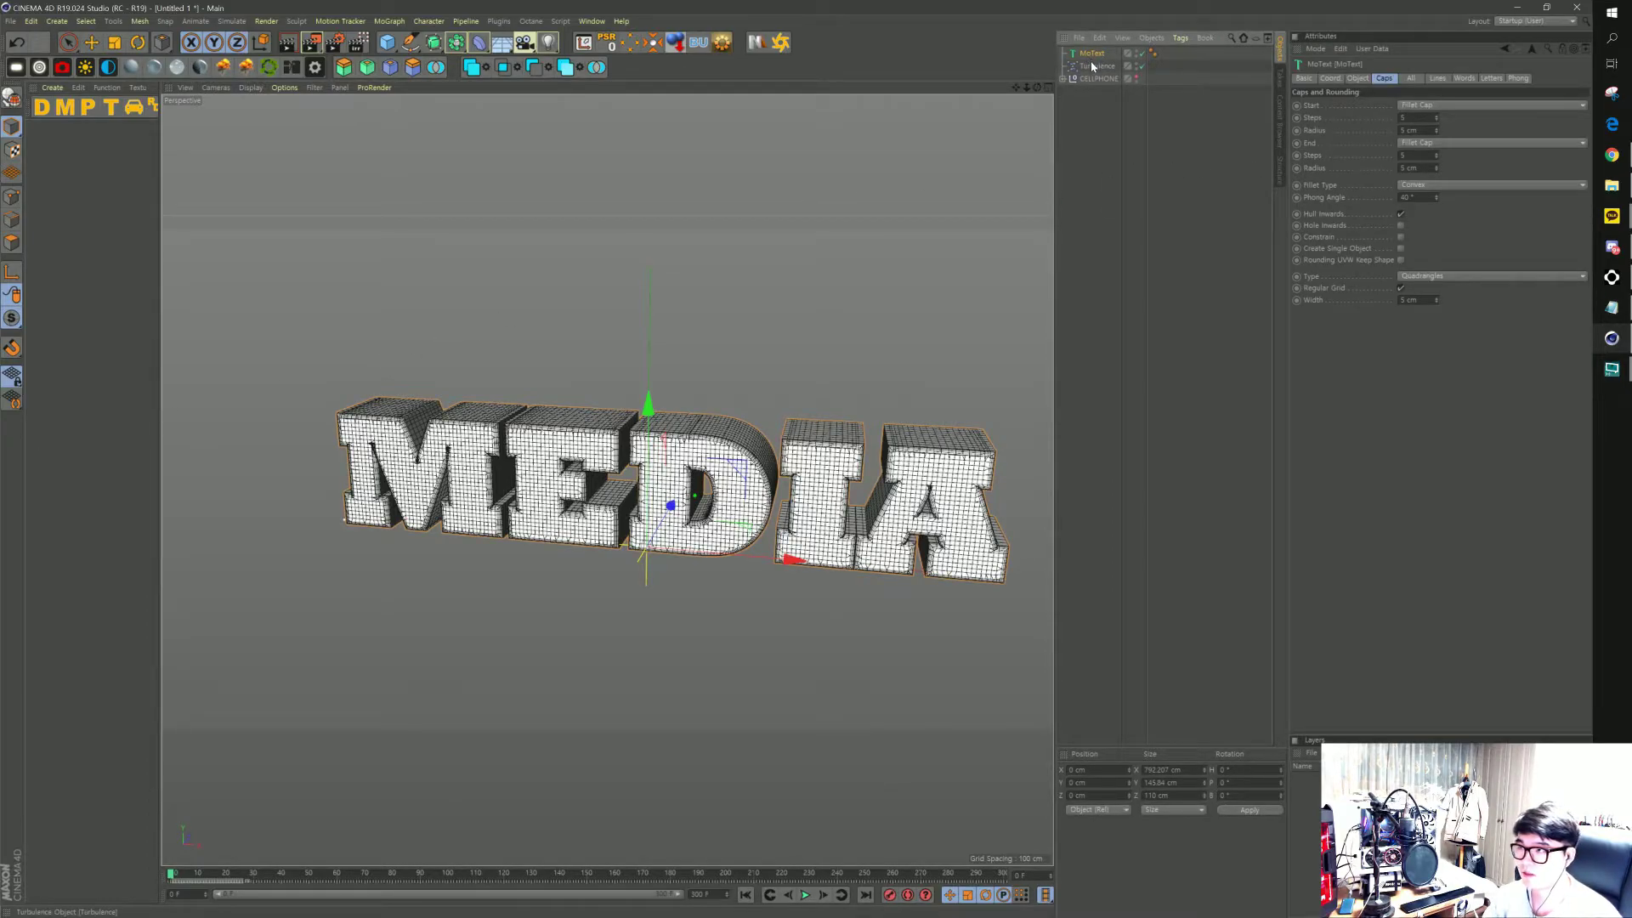
pyautogui.press('c')
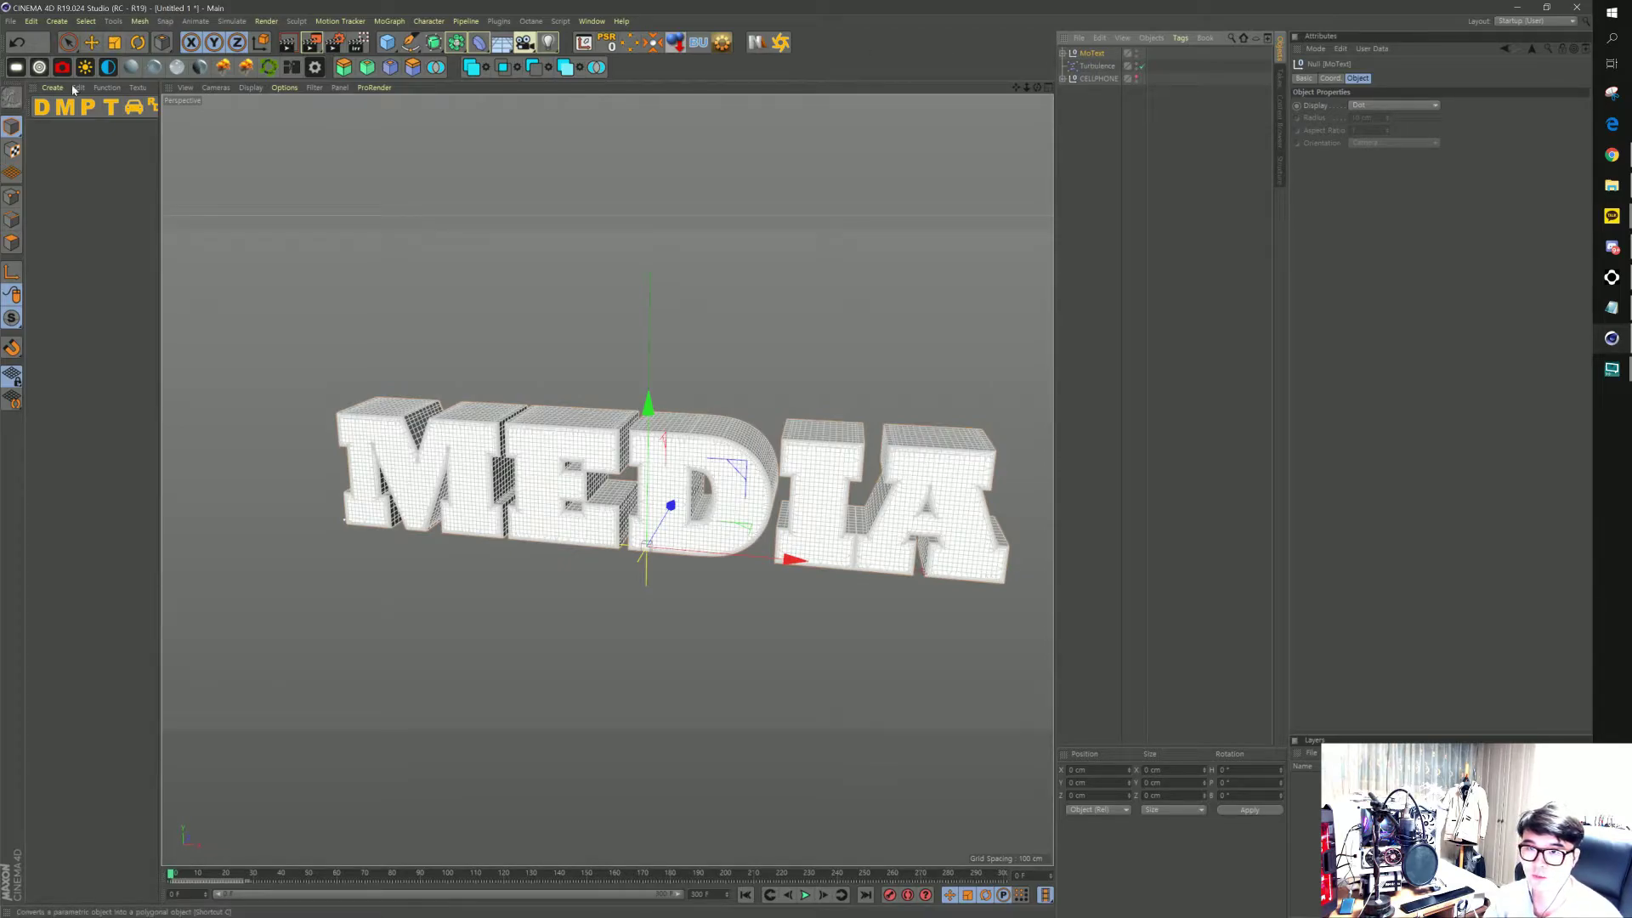
# Select MoText with its children and merge the letters using Connect Objects + Delete
pyautogui.rightClick(1087, 56)
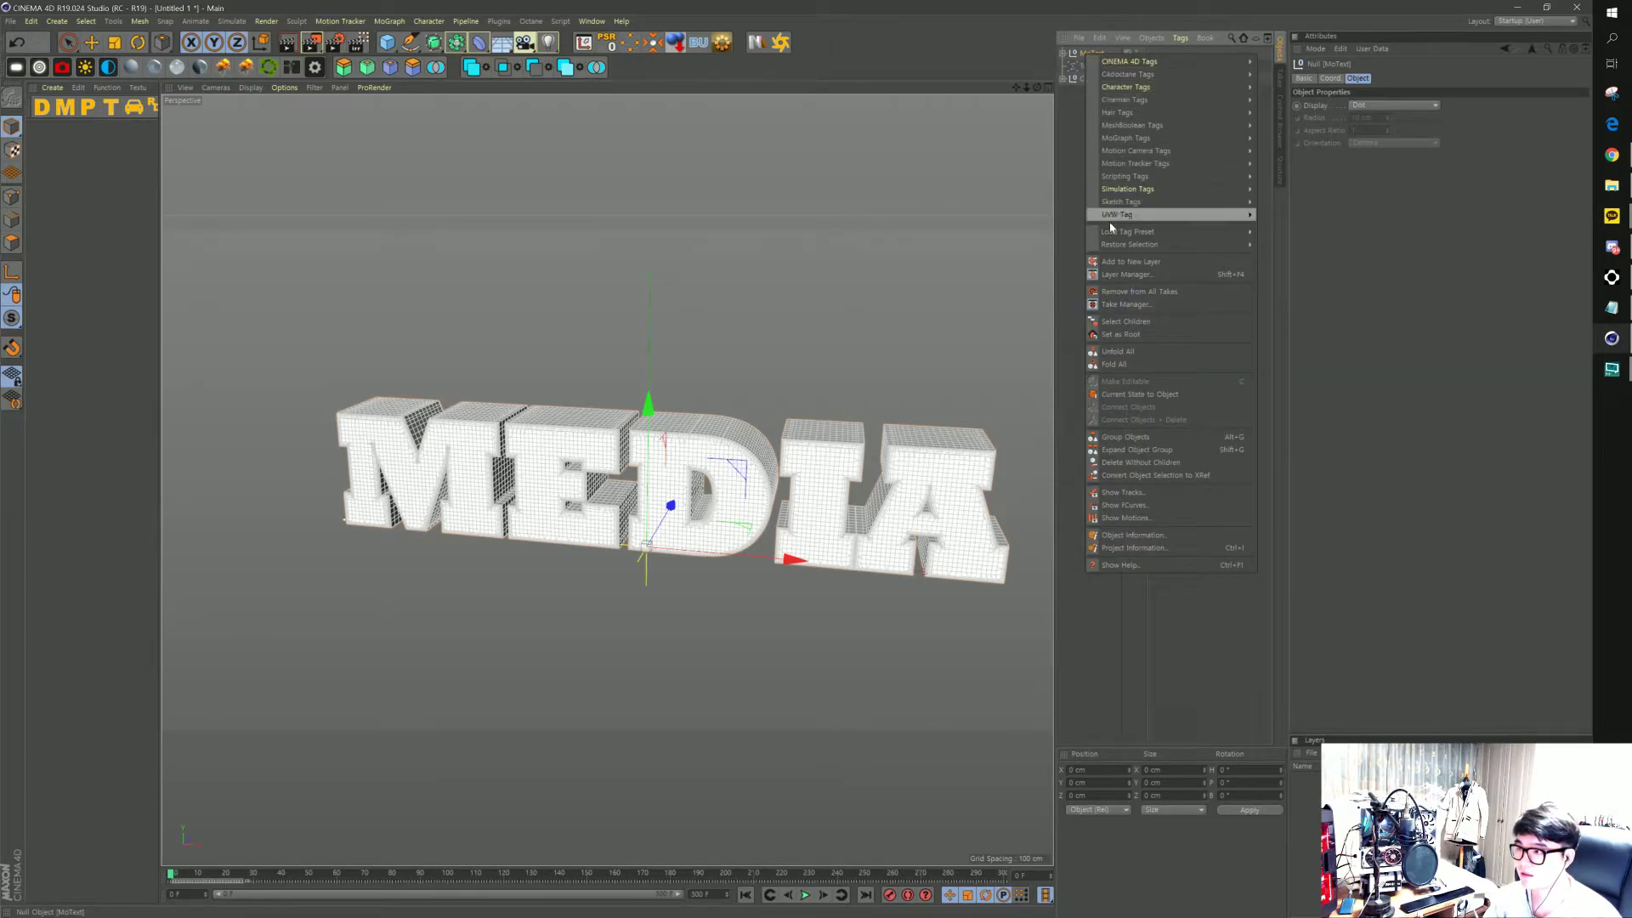
pyautogui.click(1122, 323)
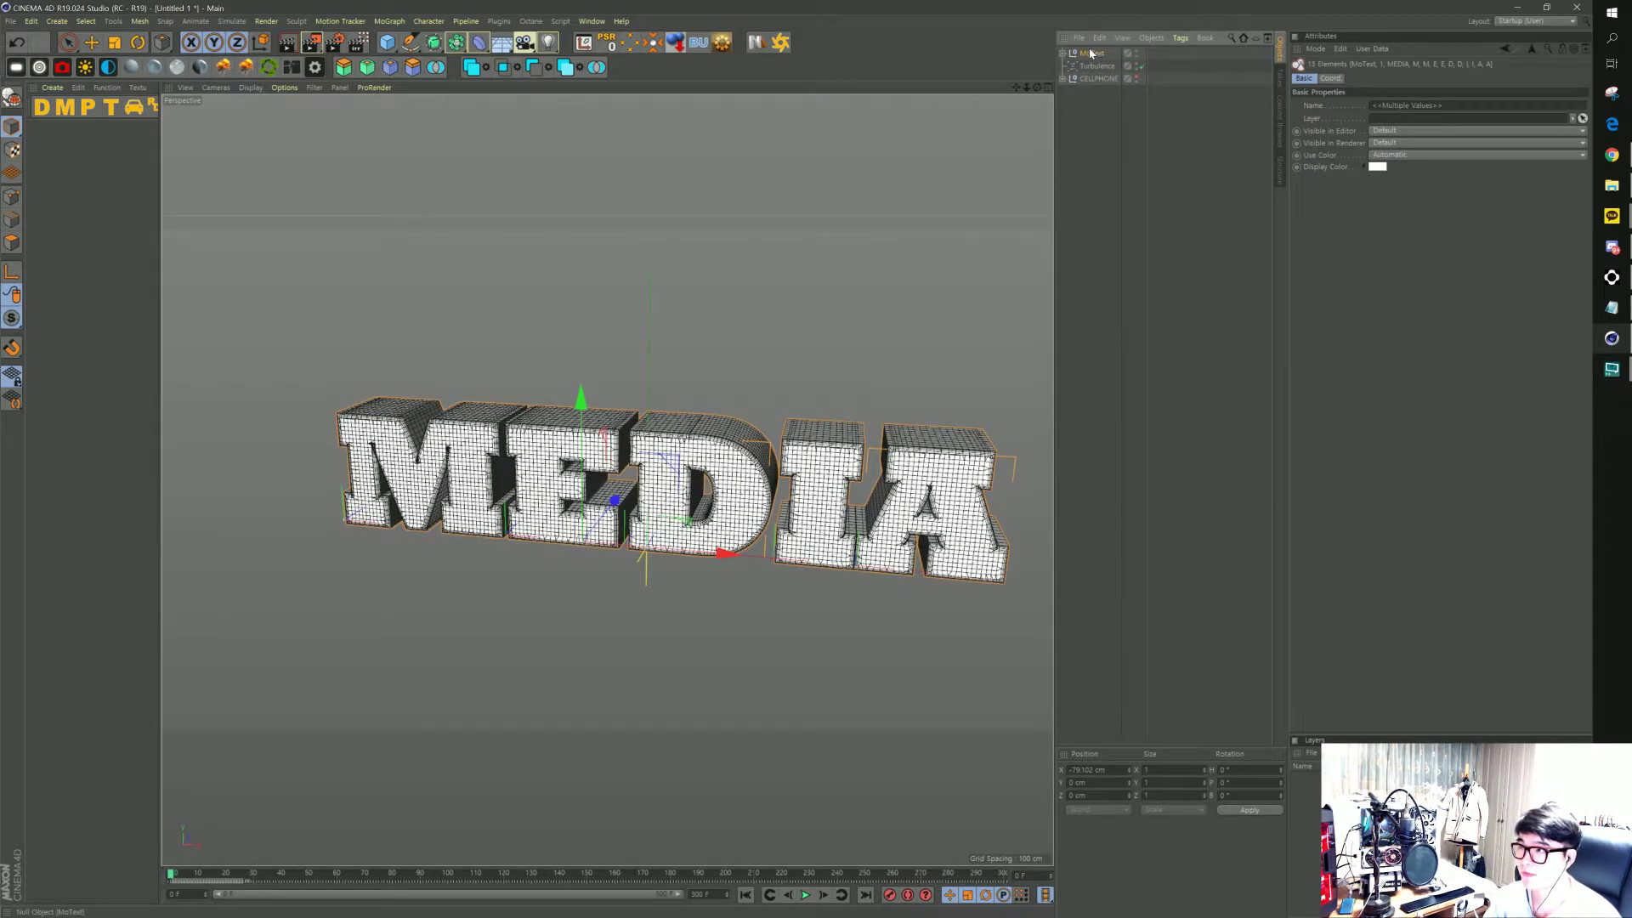
pyautogui.rightClick(1085, 56)
pyautogui.rightClick(1085, 55)
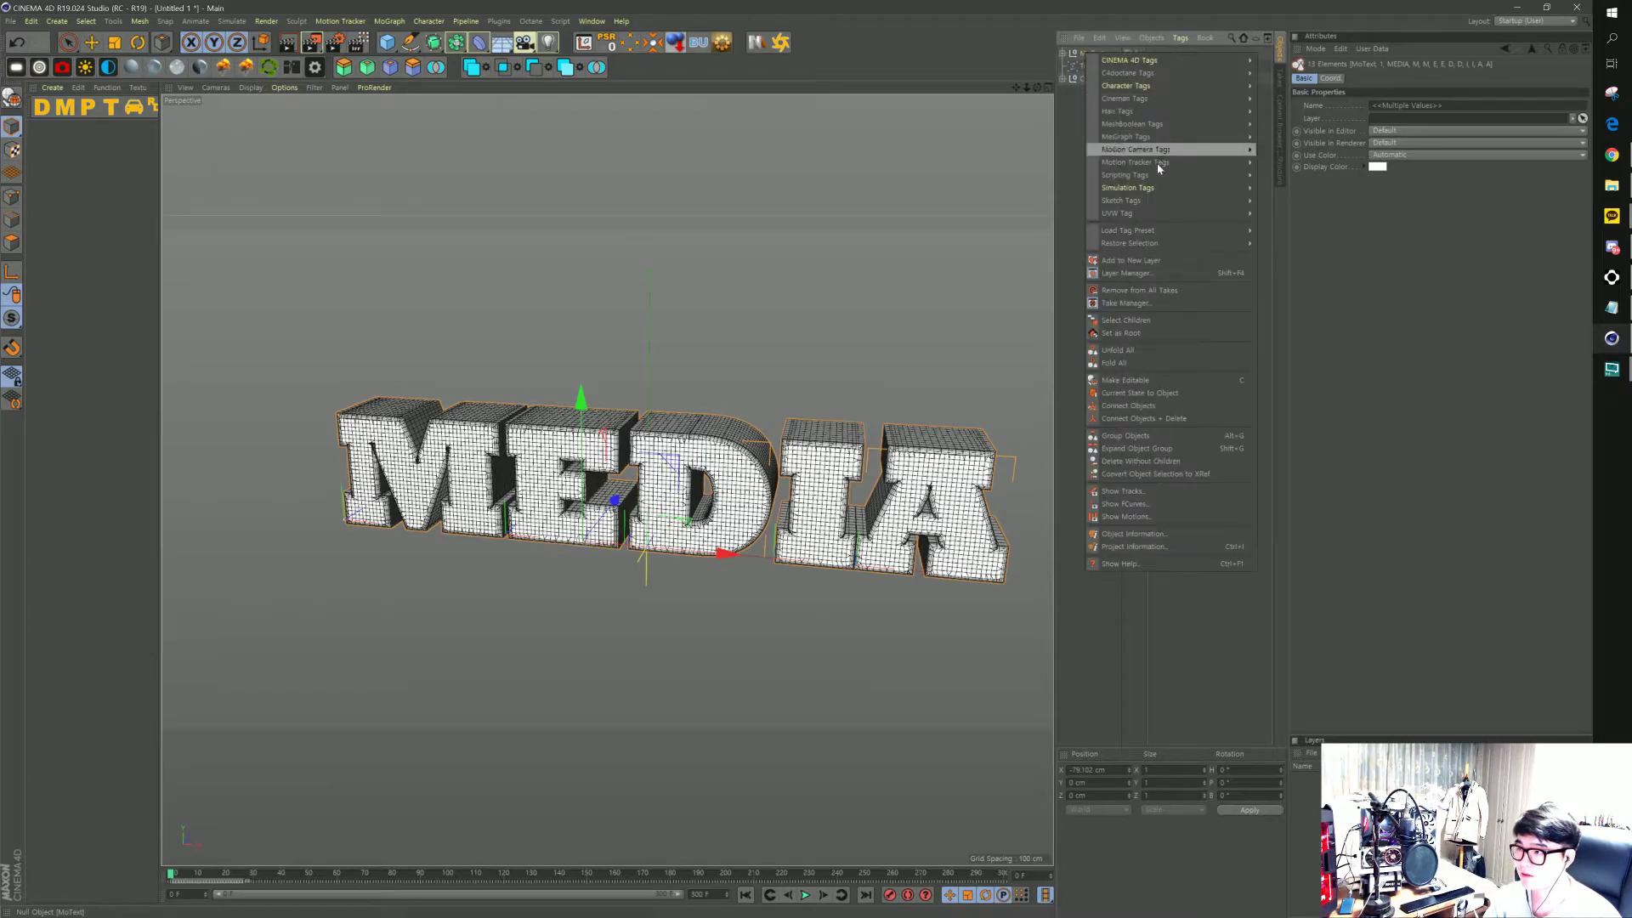
pyautogui.click(1132, 419)
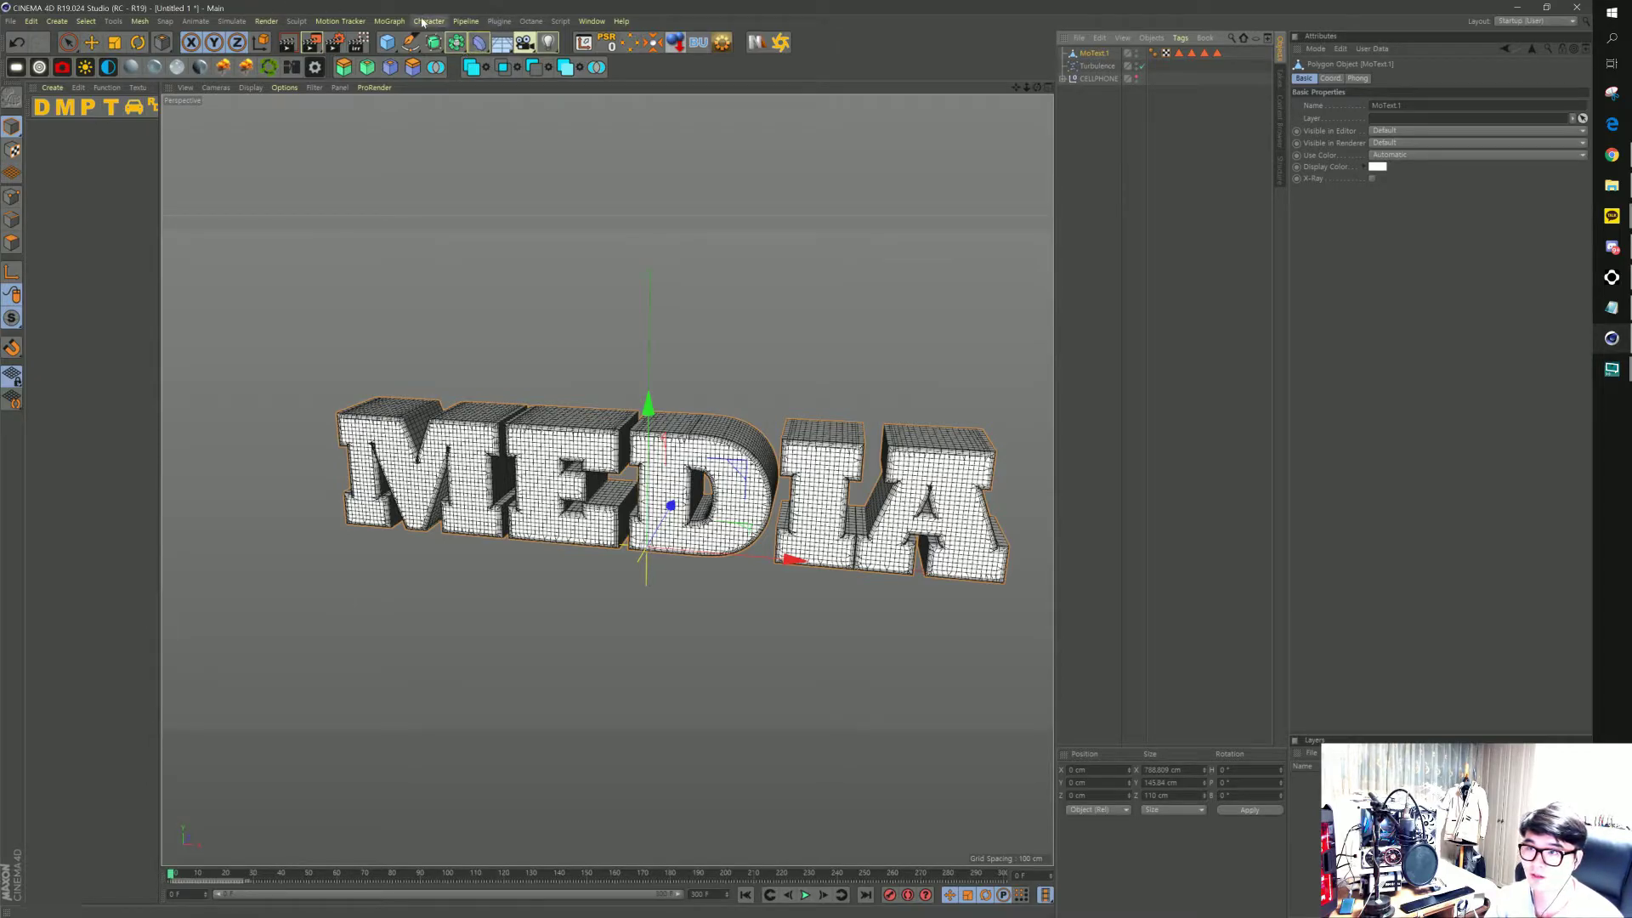
pyautogui.click(479, 43)
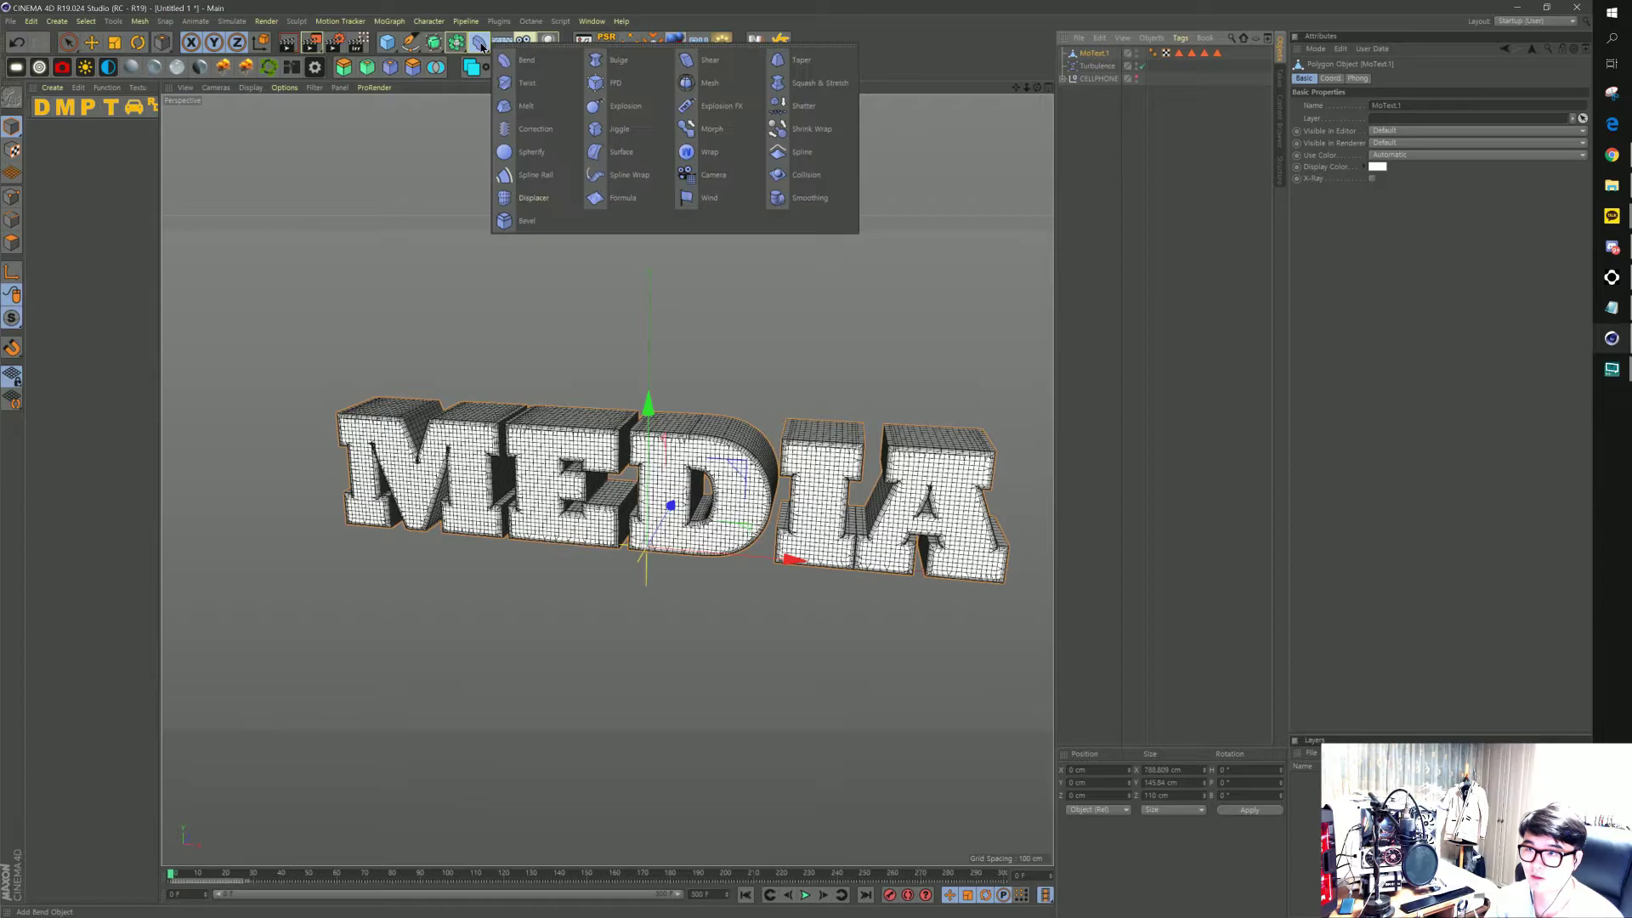
# Add a Jiggle deformer and keyframe its Strength at 100 % on frame 150
pyautogui.click(620, 129)
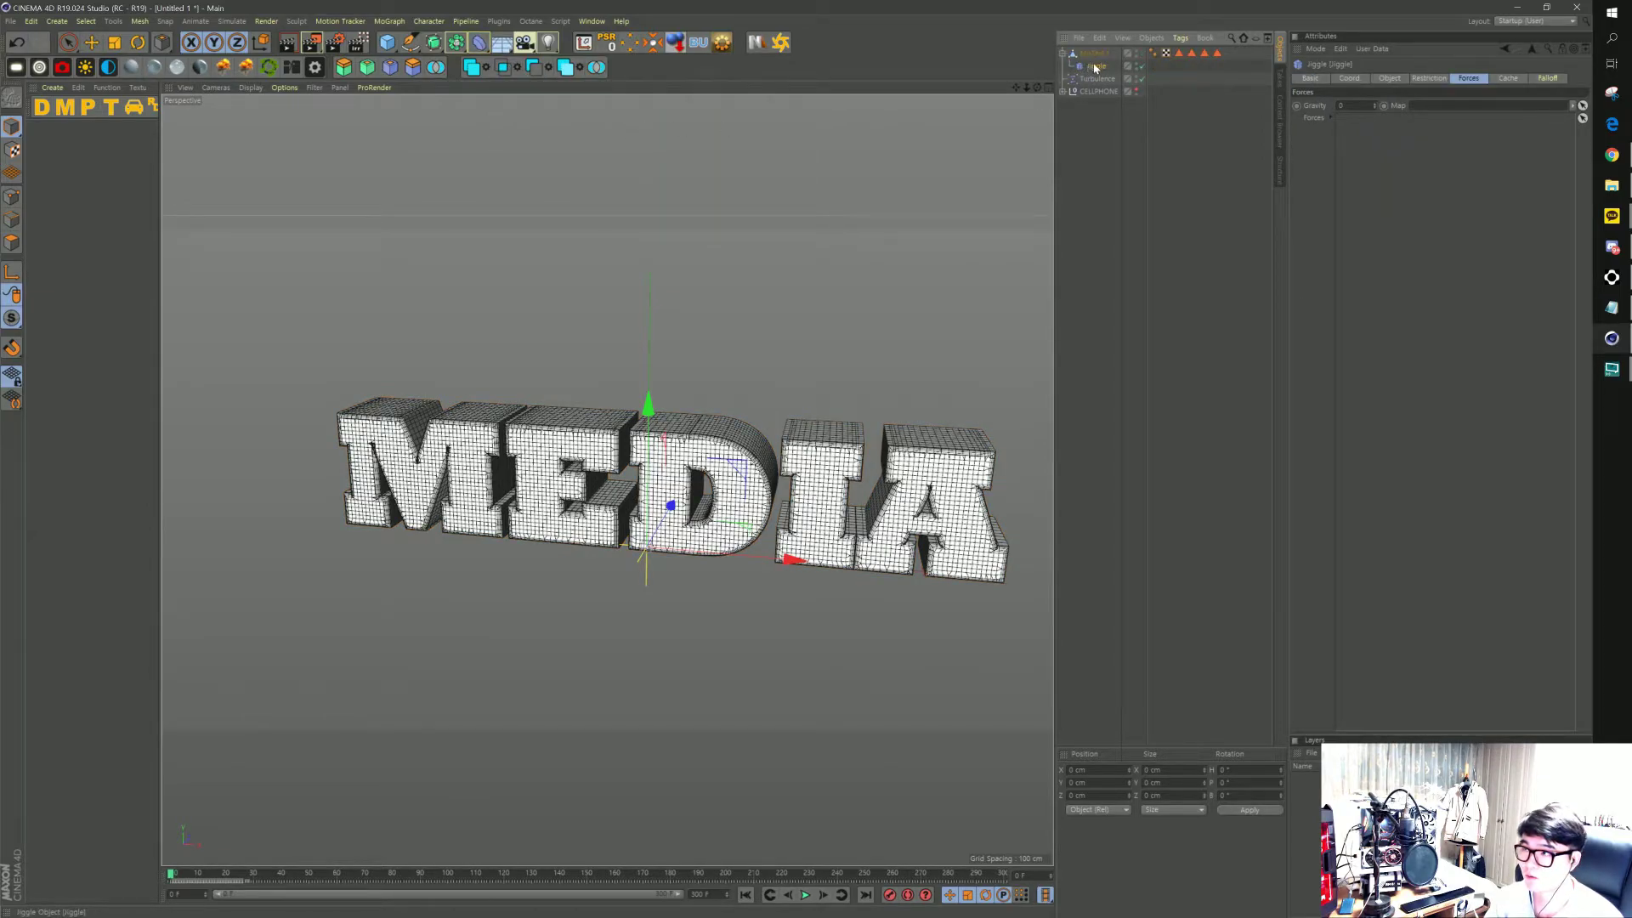
pyautogui.click(1388, 79)
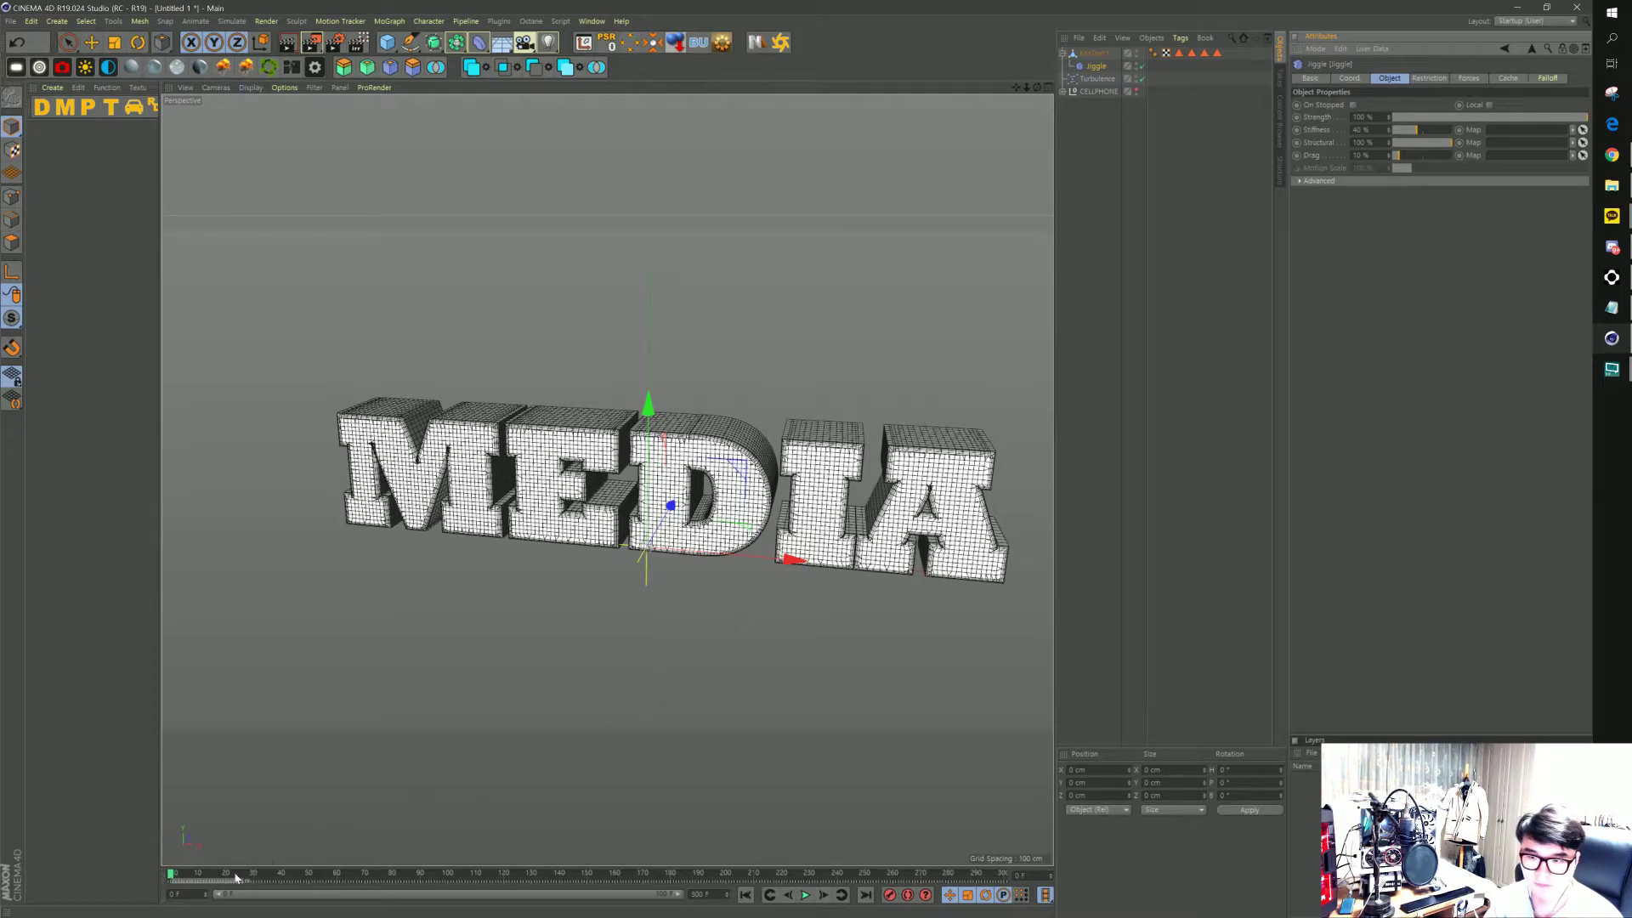
pyautogui.moveTo(170, 874); pyautogui.dragTo(588, 884)
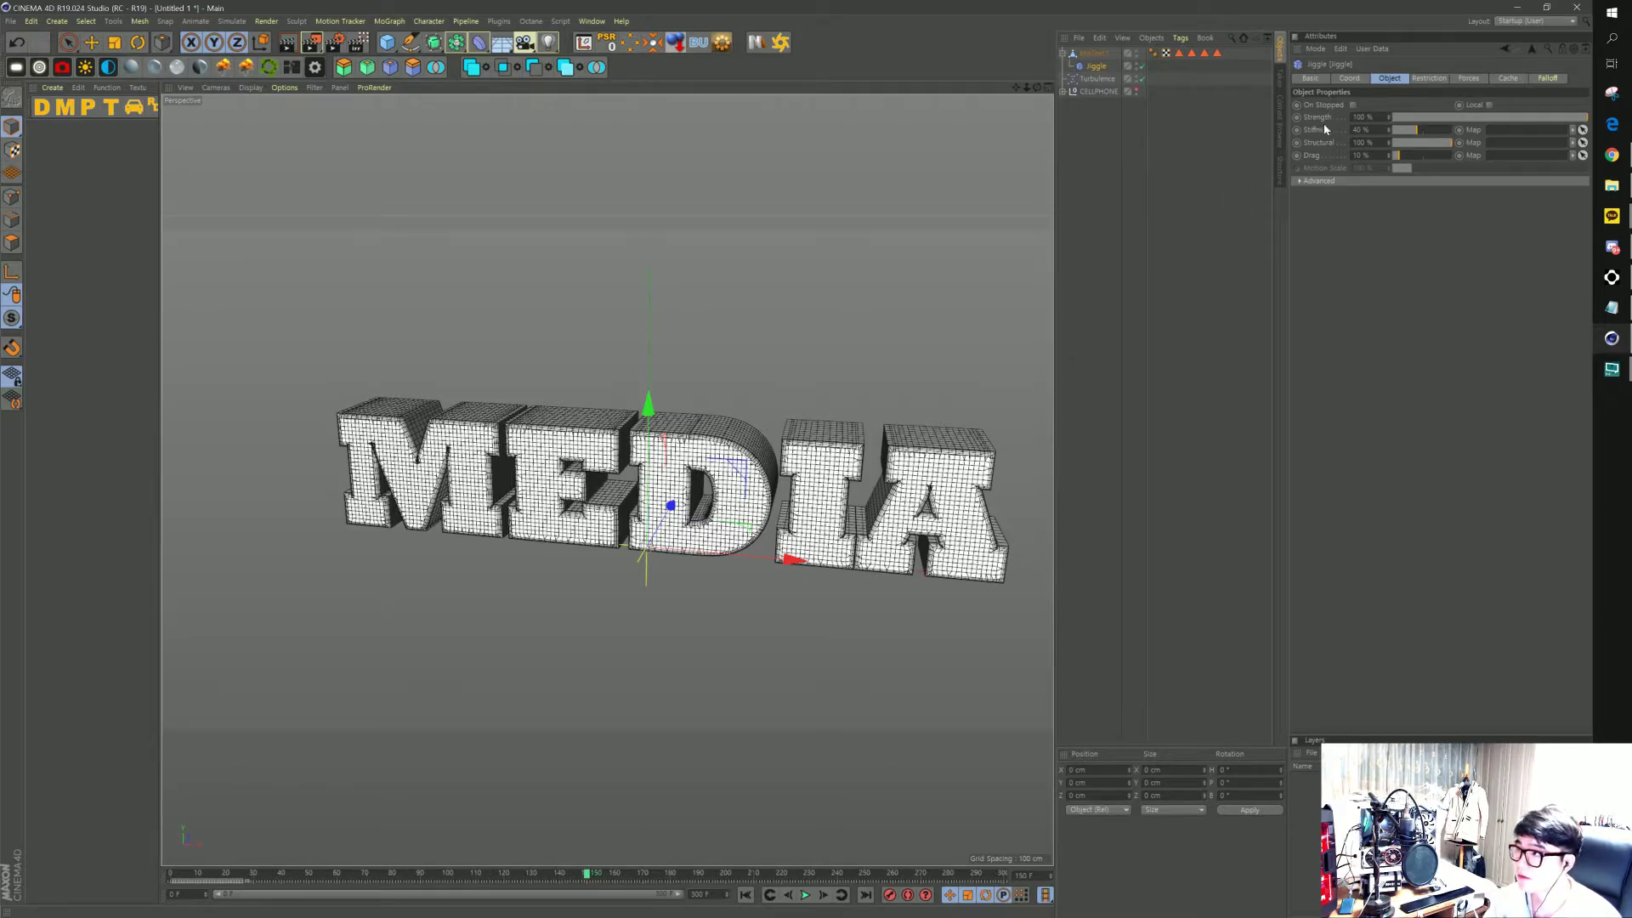
pyautogui.keyDown('ctrl'); pyautogui.click(1297, 116); pyautogui.keyUp('ctrl')
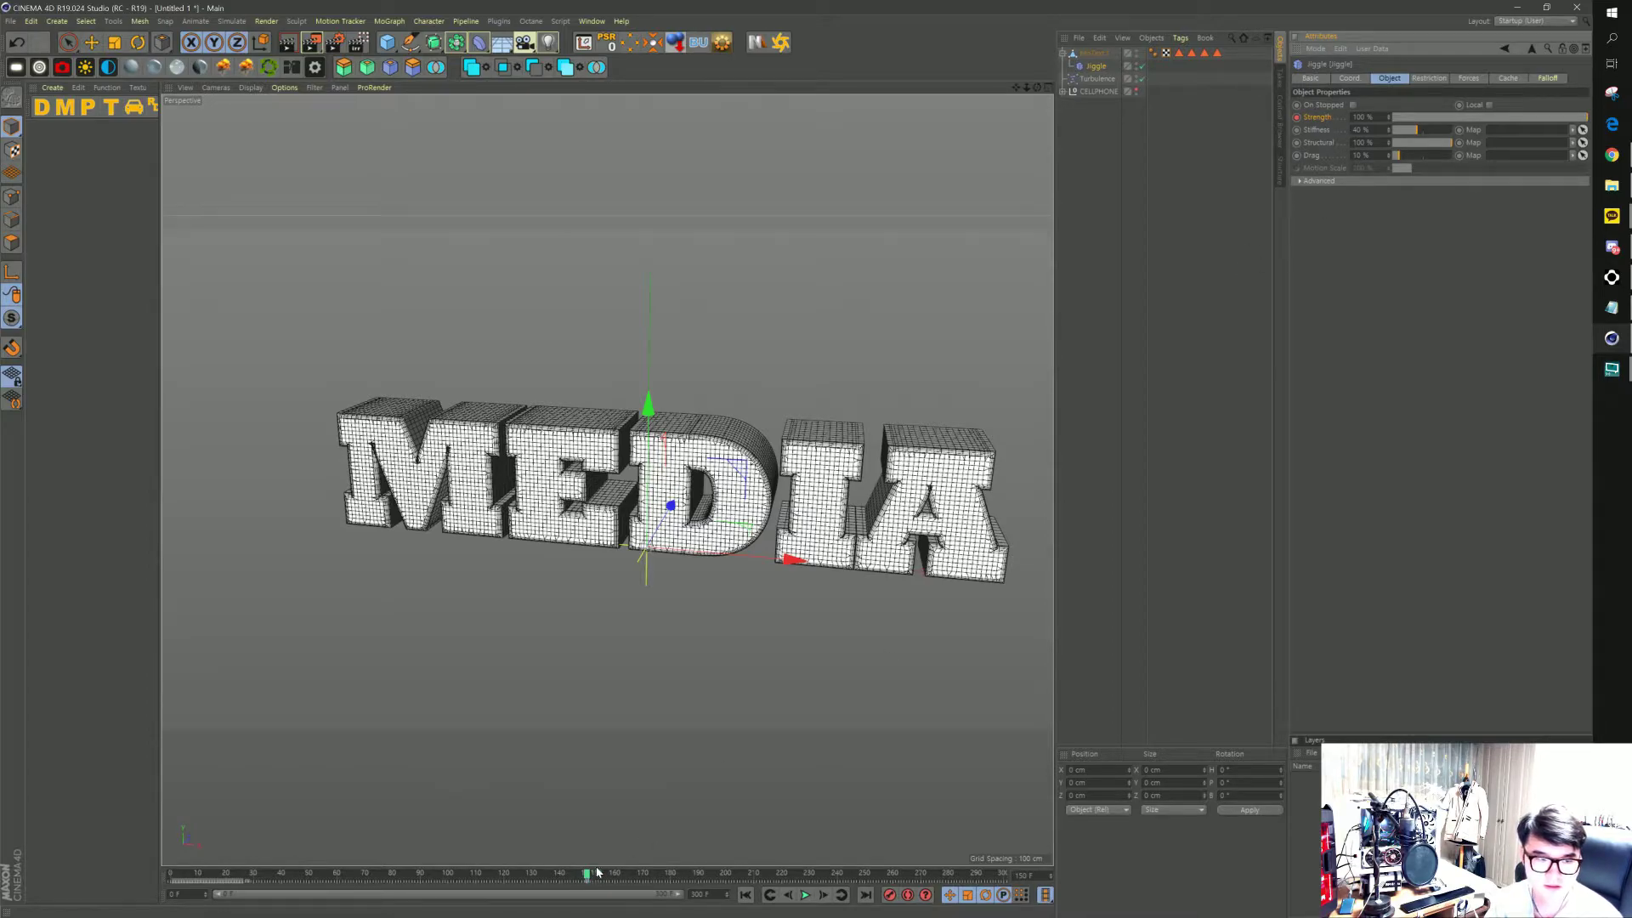
# Keyframe the Jiggle Strength at 0 % on frame 200 and check the result
pyautogui.moveTo(594, 876); pyautogui.dragTo(725, 877)
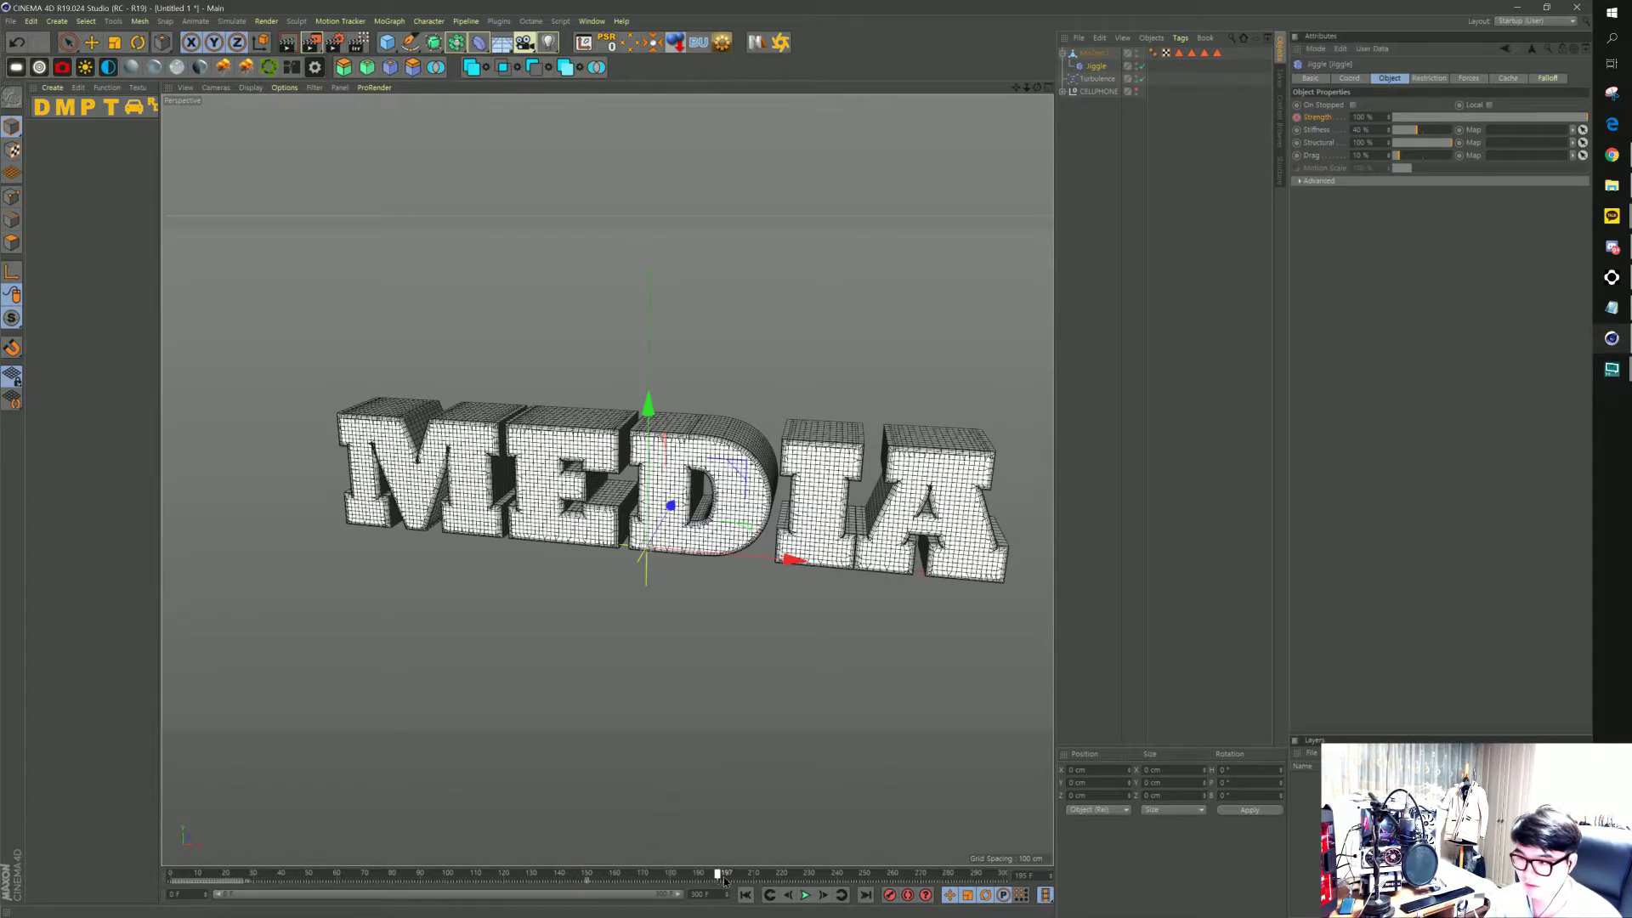
pyautogui.click(1363, 116)
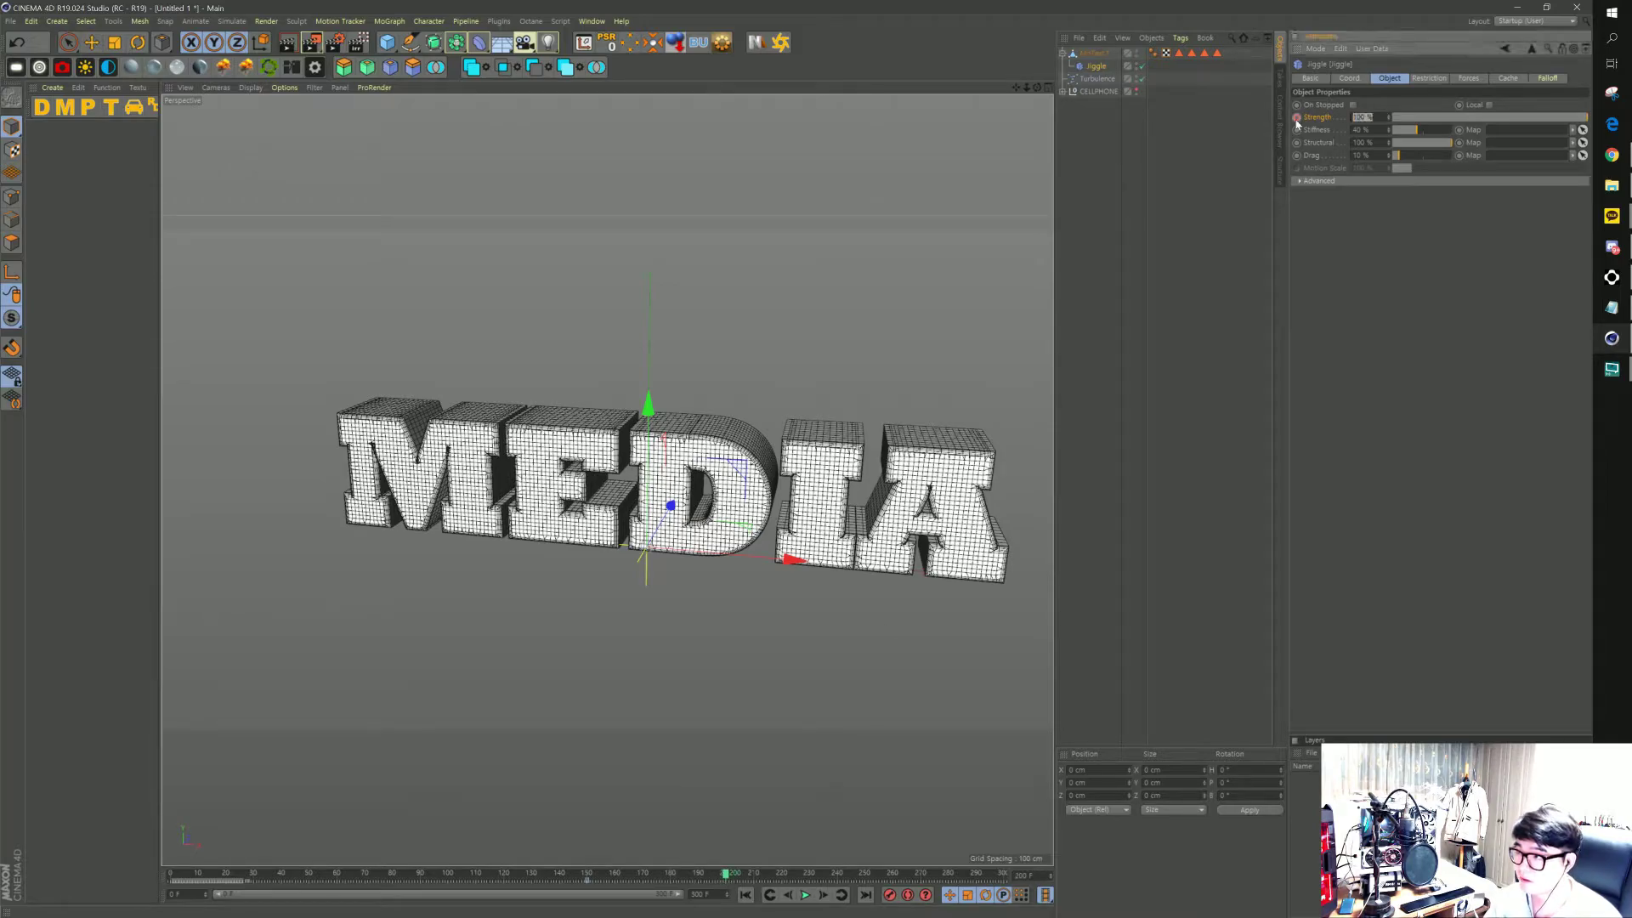
pyautogui.write('0')
pyautogui.press('Return')
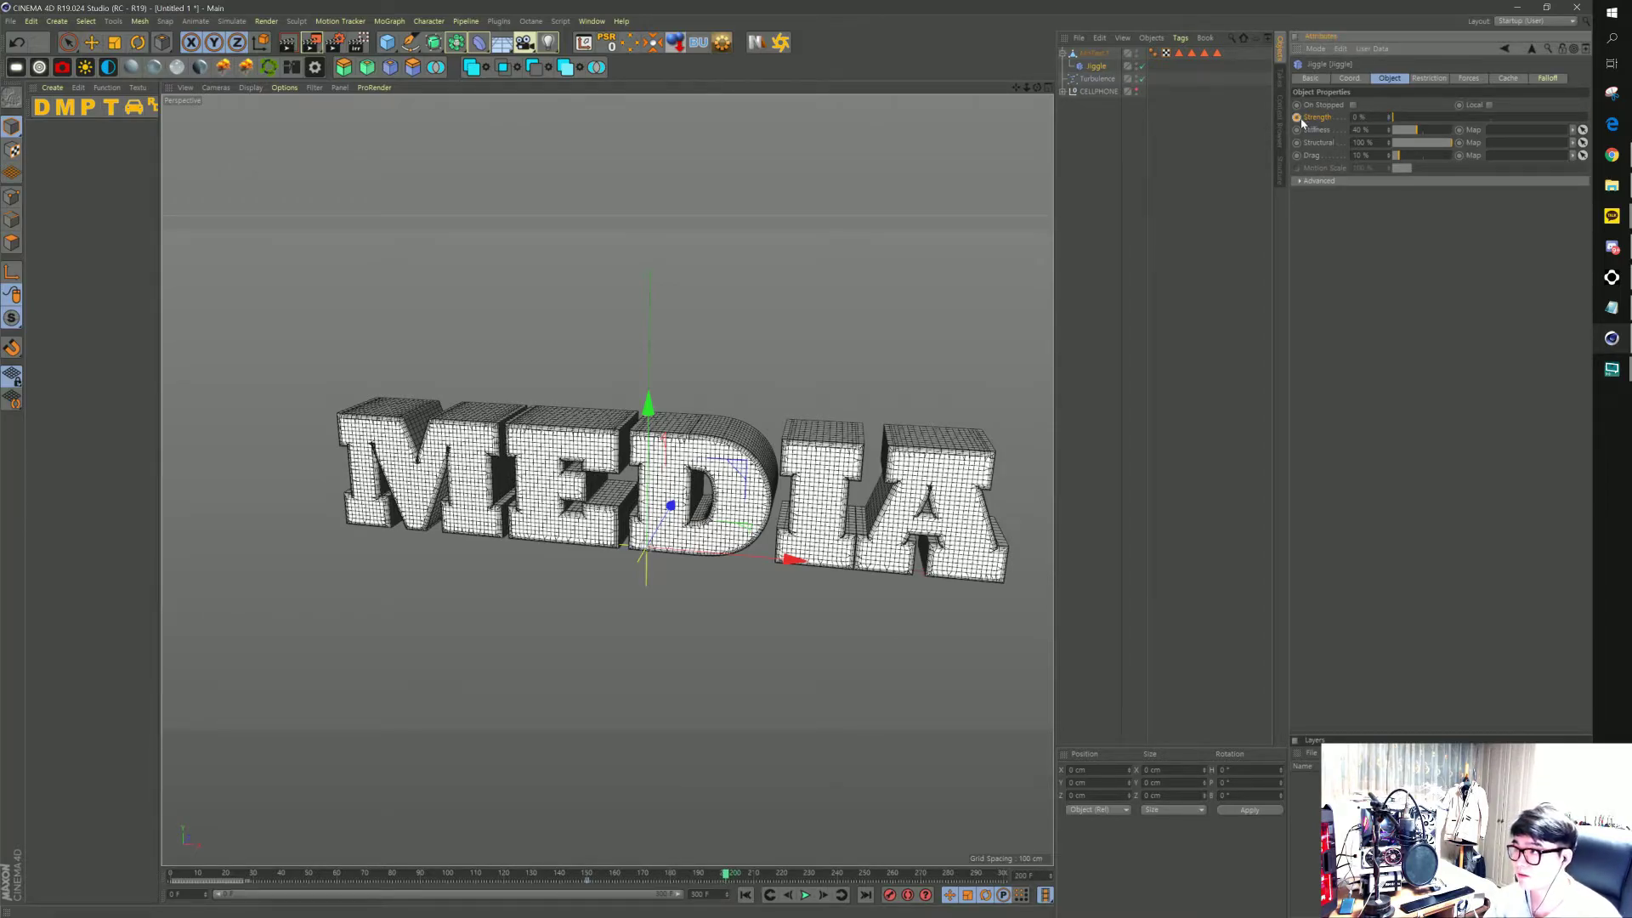
pyautogui.click(1296, 117)
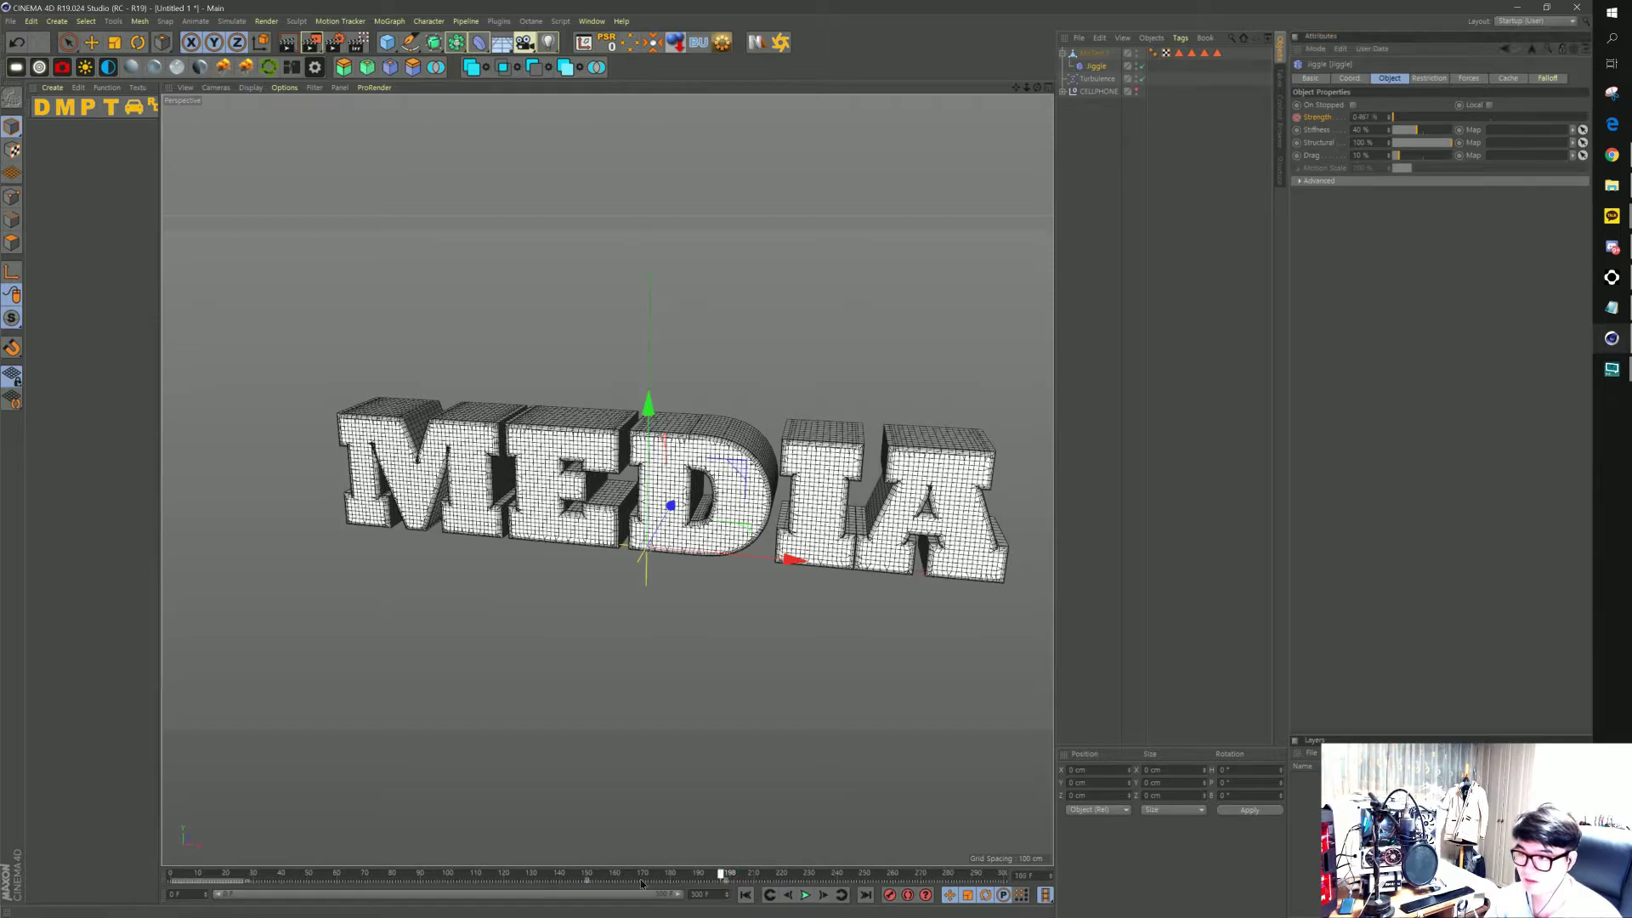
pyautogui.moveTo(725, 877); pyautogui.dragTo(561, 876)
pyautogui.click(725, 876)
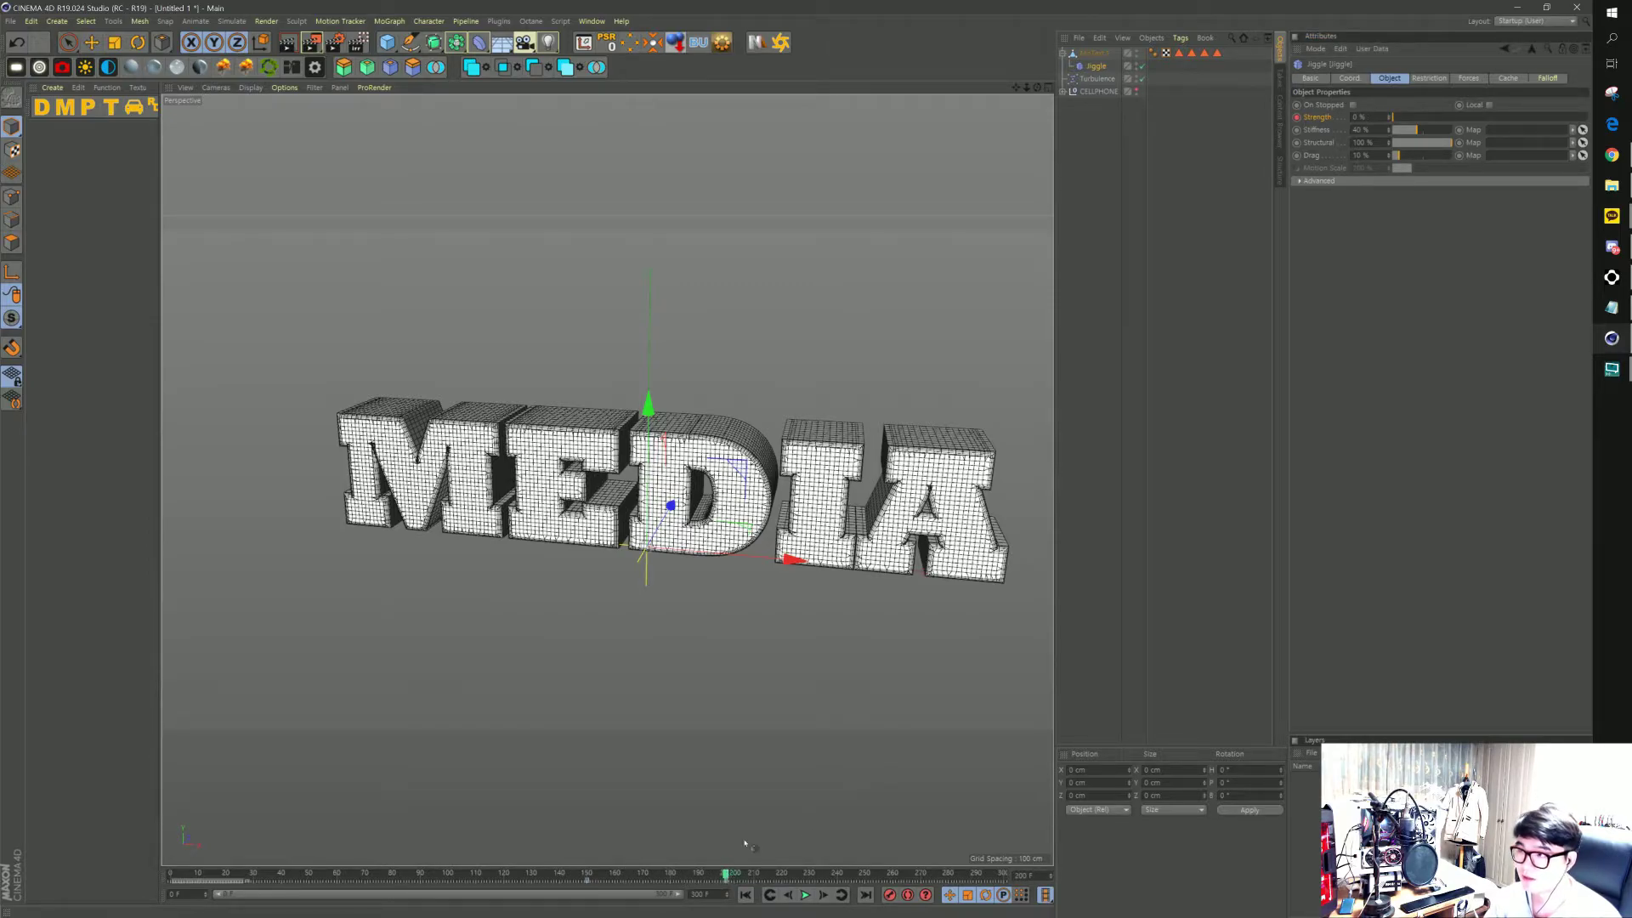
pyautogui.click(1469, 78)
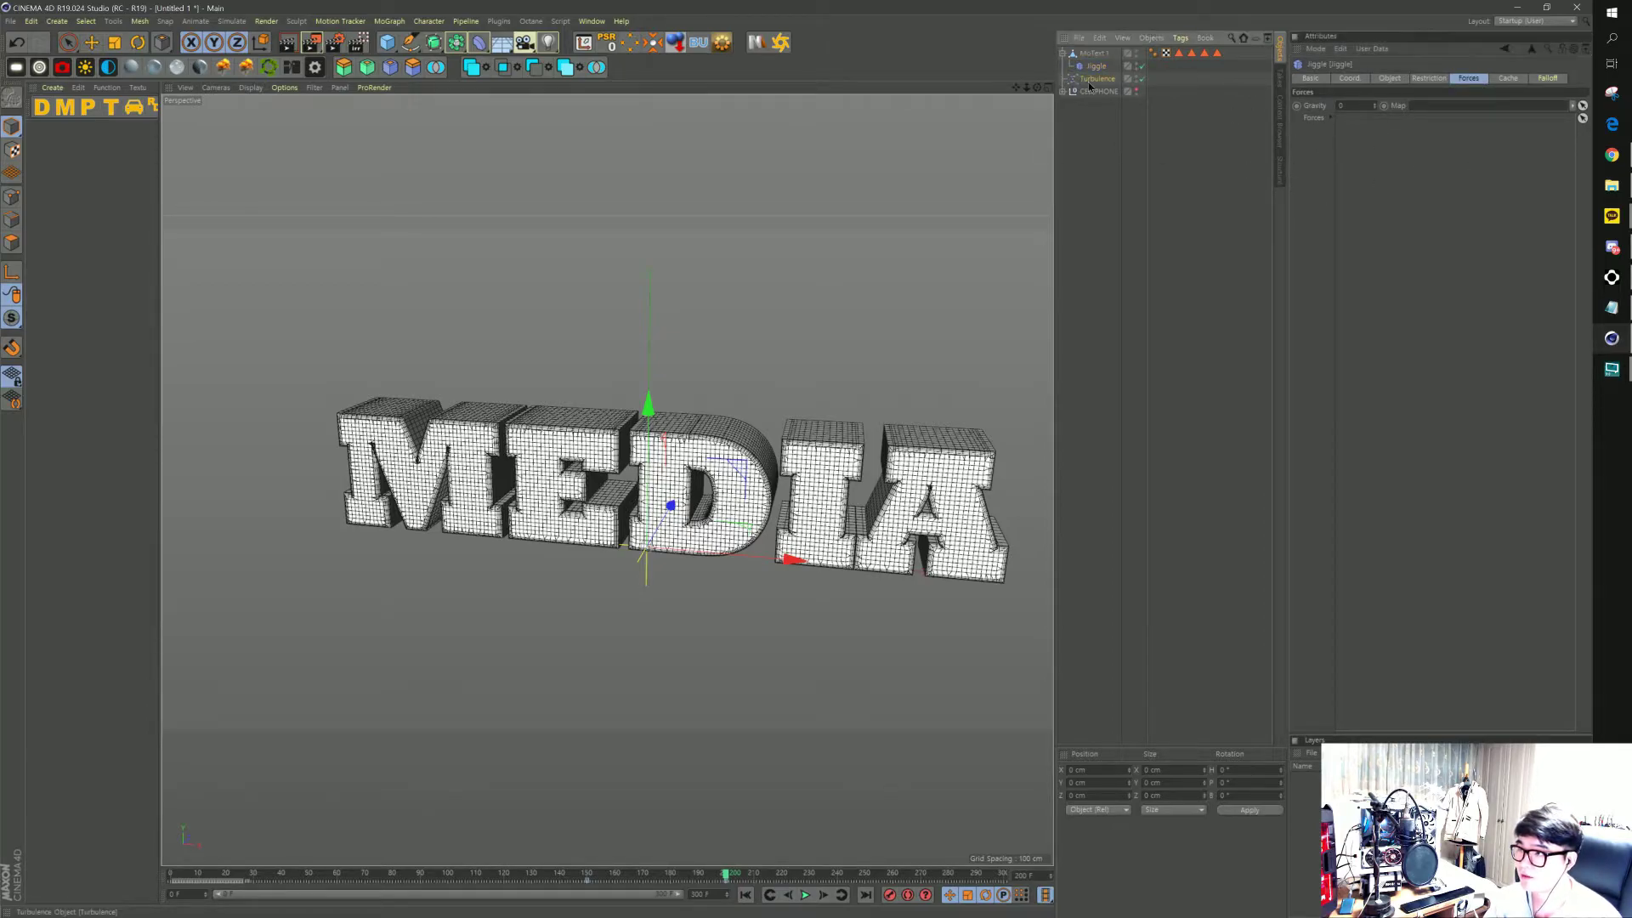
# Add Turbulence to the Jiggle's Forces and preview the MEDIA text wobbling
pyautogui.moveTo(1365, 178); pyautogui.dragTo(1364, 180)
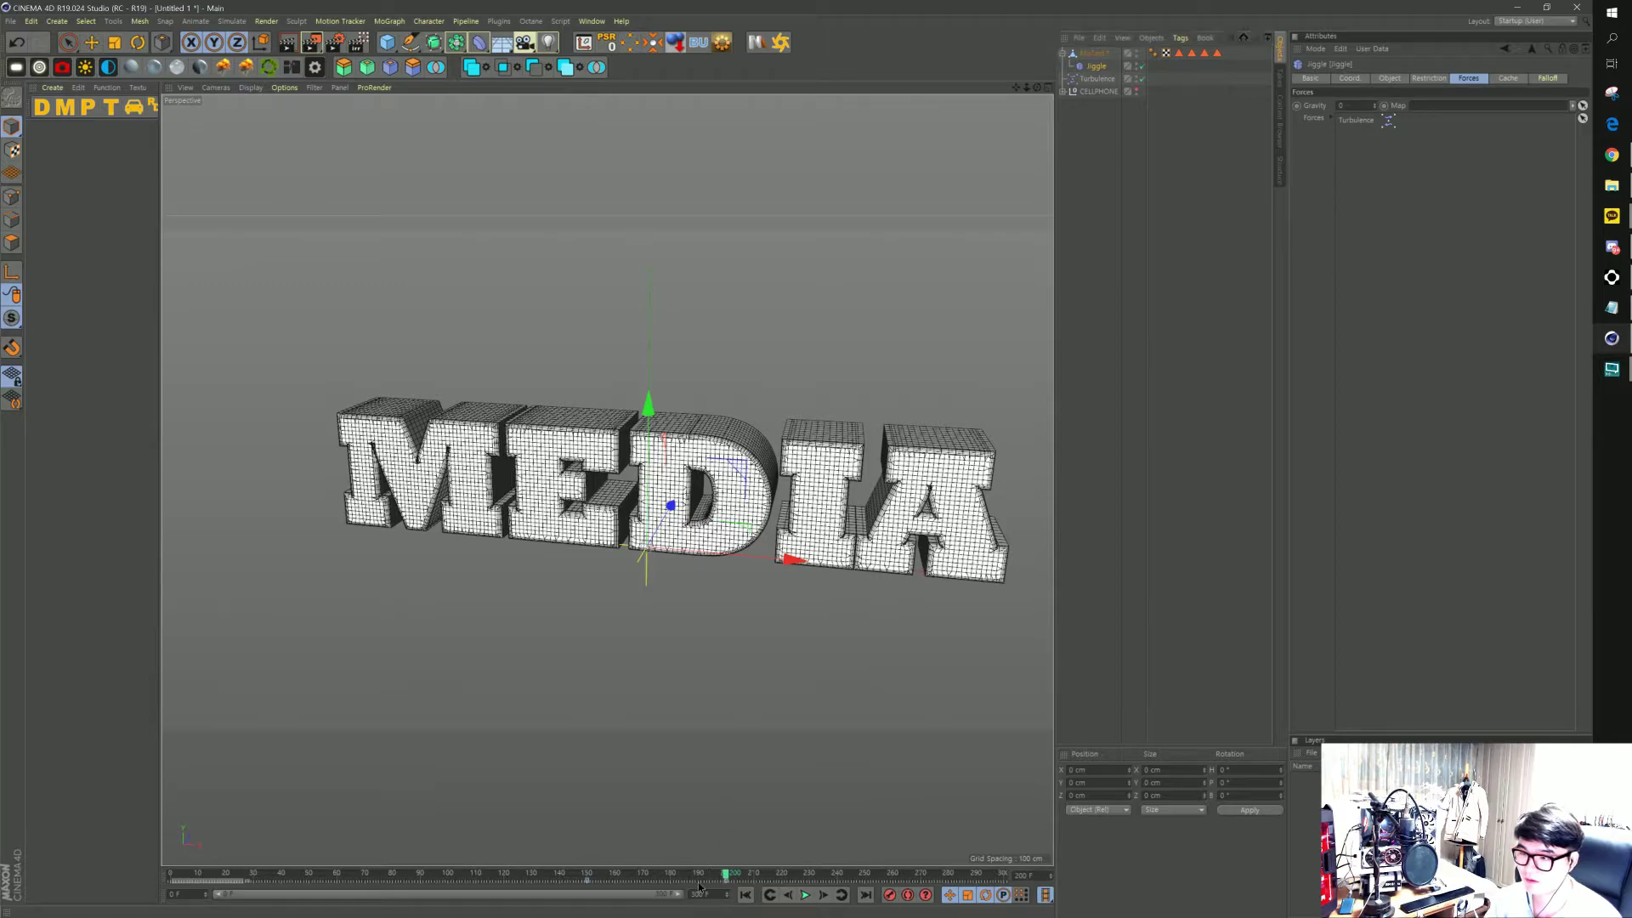
pyautogui.moveTo(708, 868); pyautogui.dragTo(601, 883)
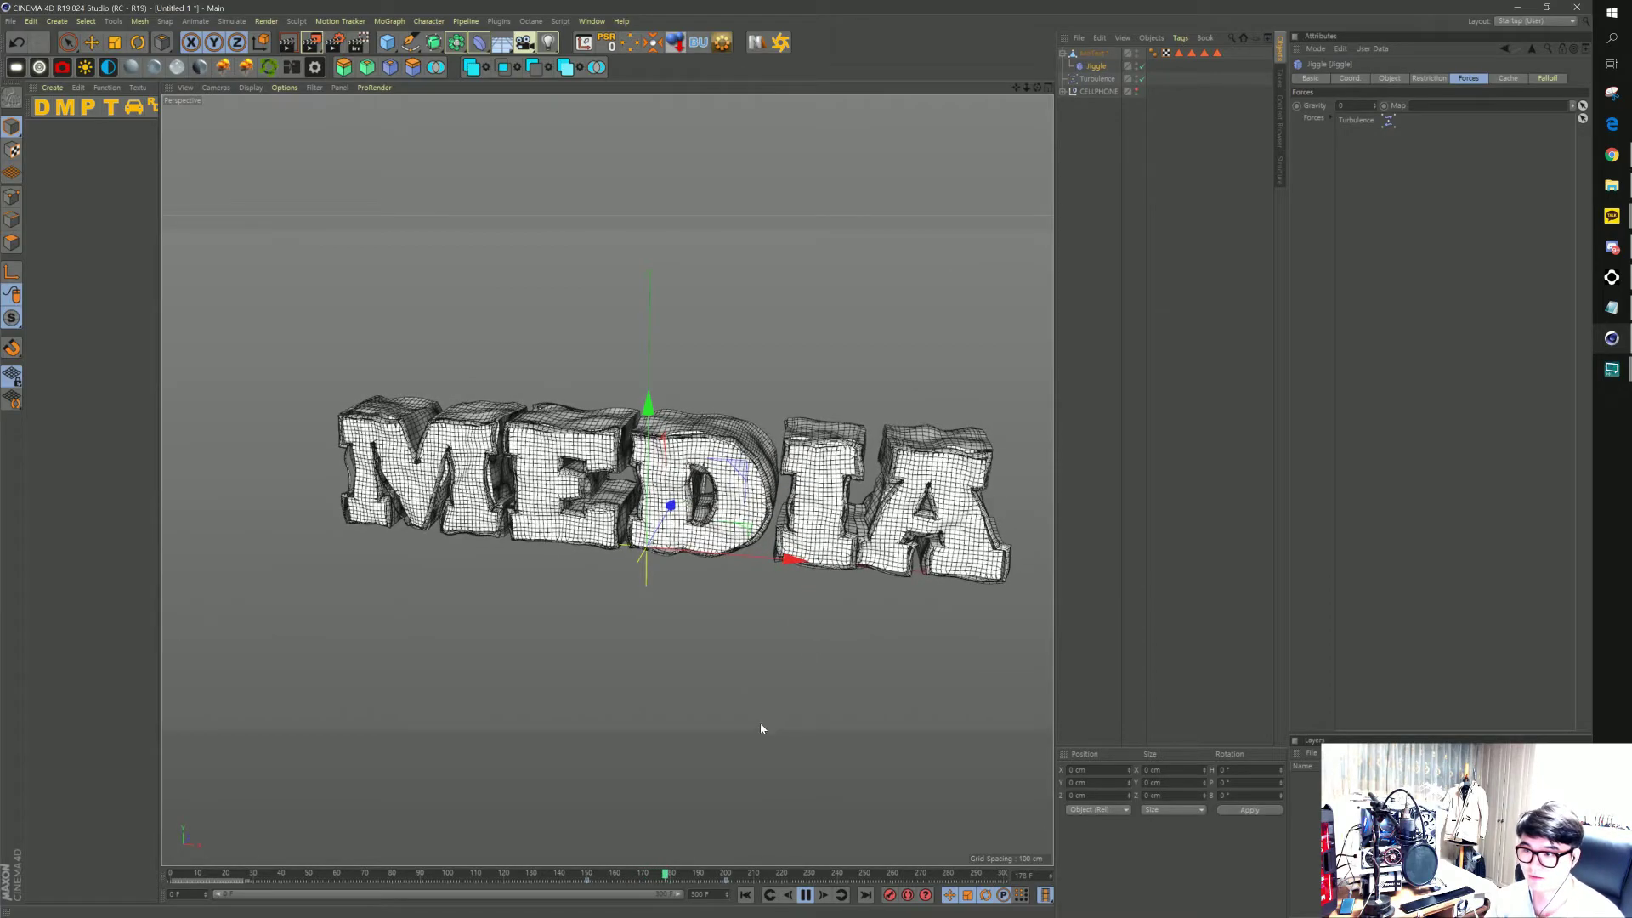
pyautogui.press('F8')
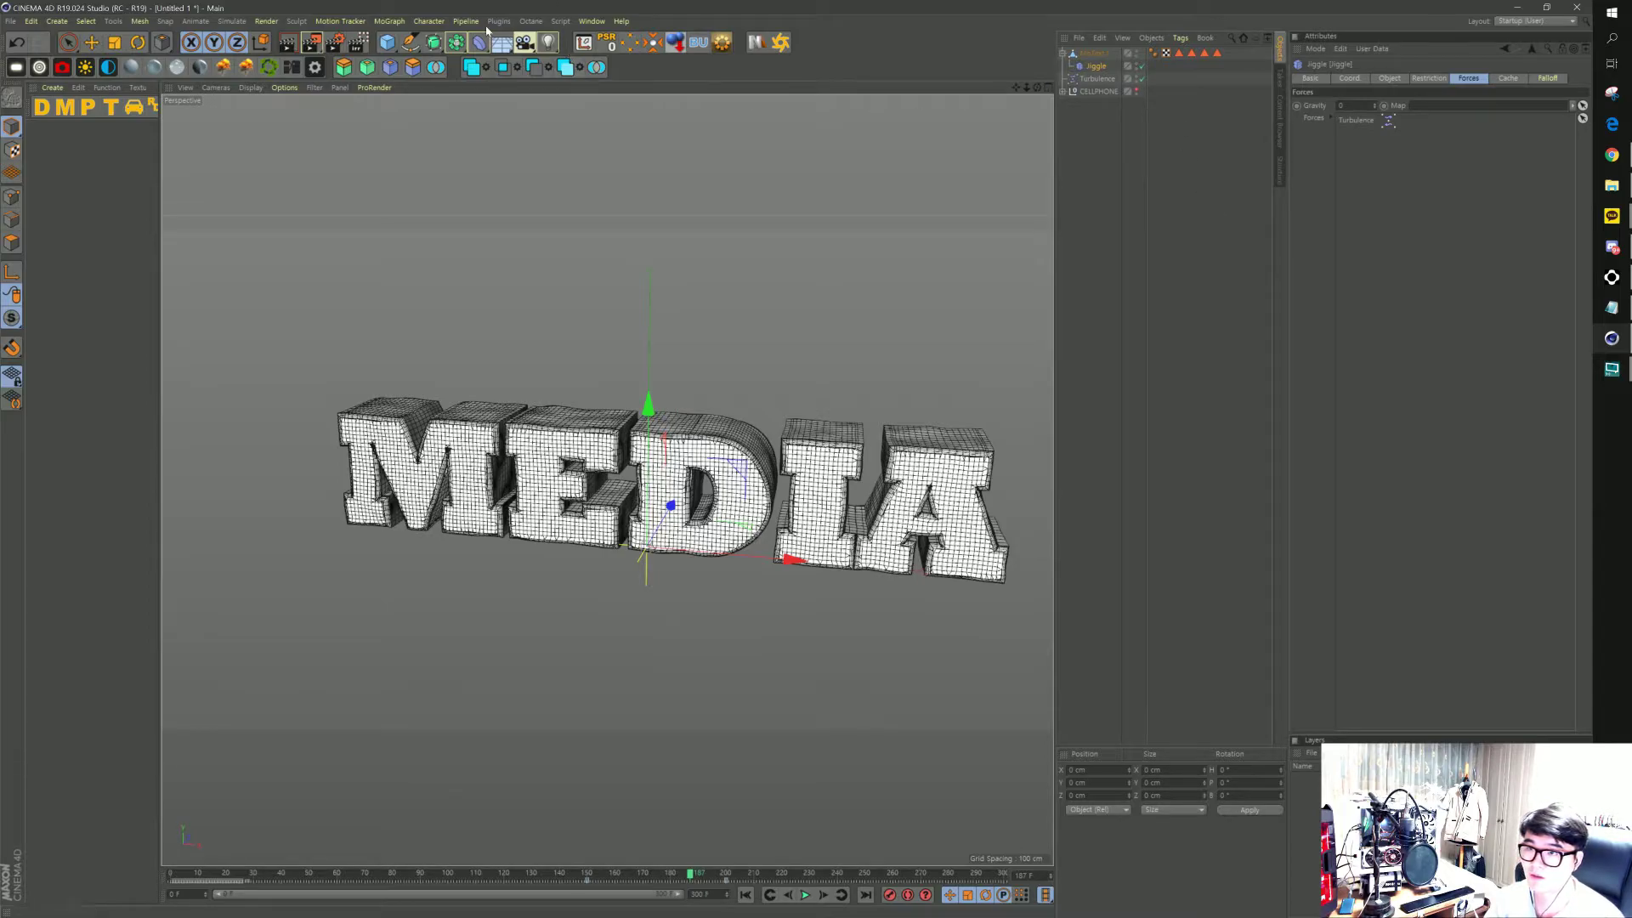
# Add a Fracture object set to Explode Segments & Connect holding MoText1, and select it
pyautogui.click(389, 21)
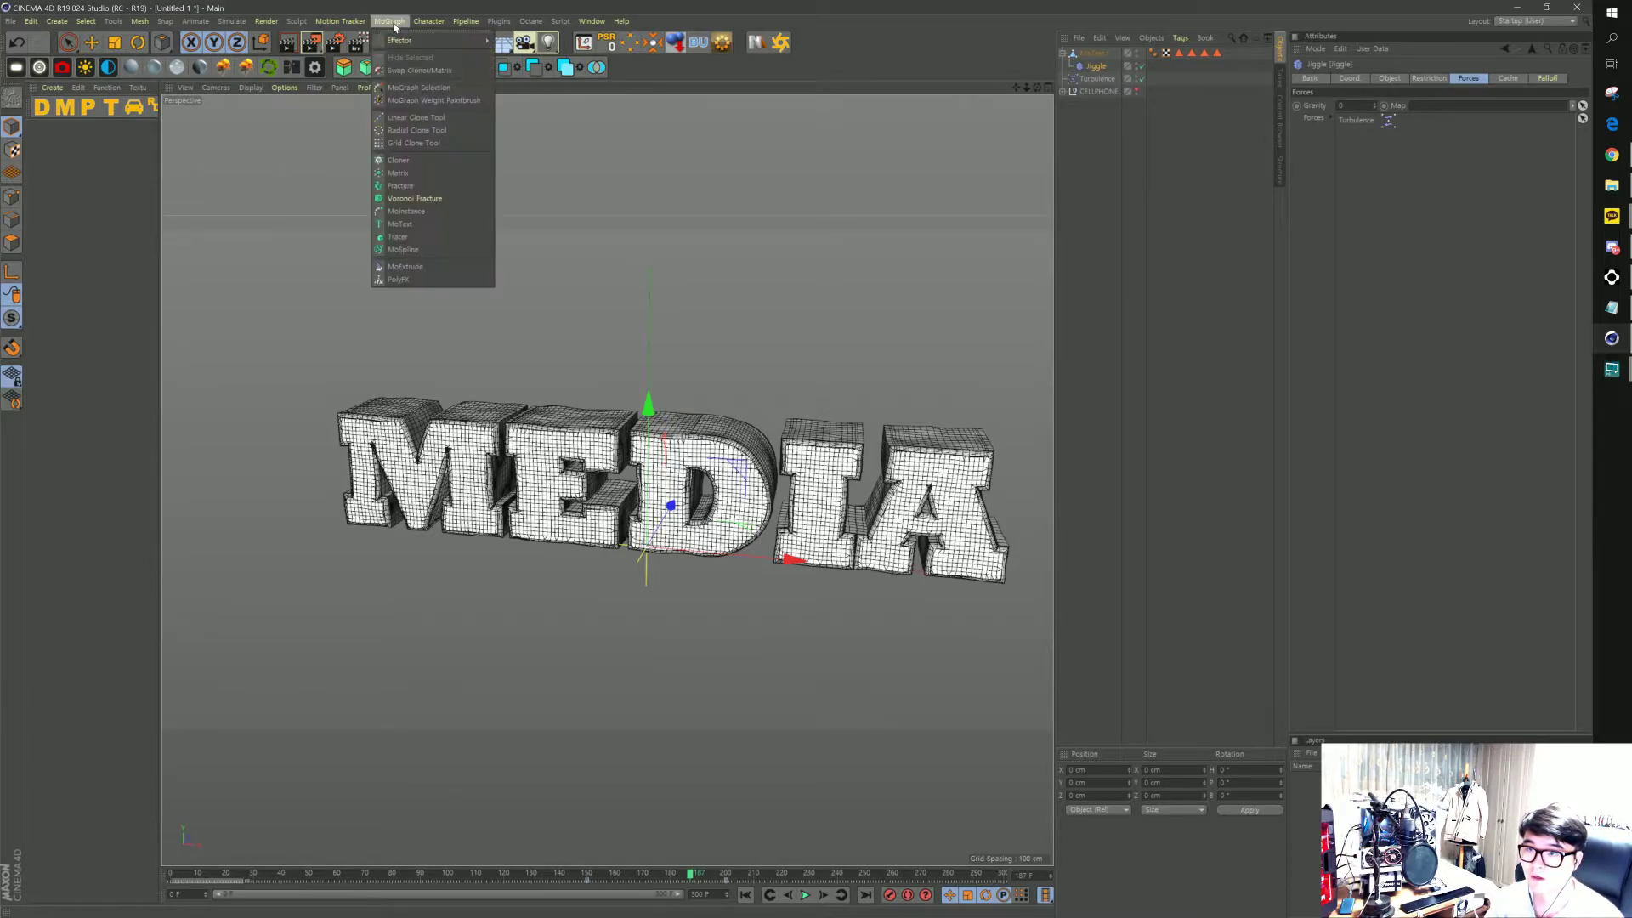
pyautogui.click(440, 188)
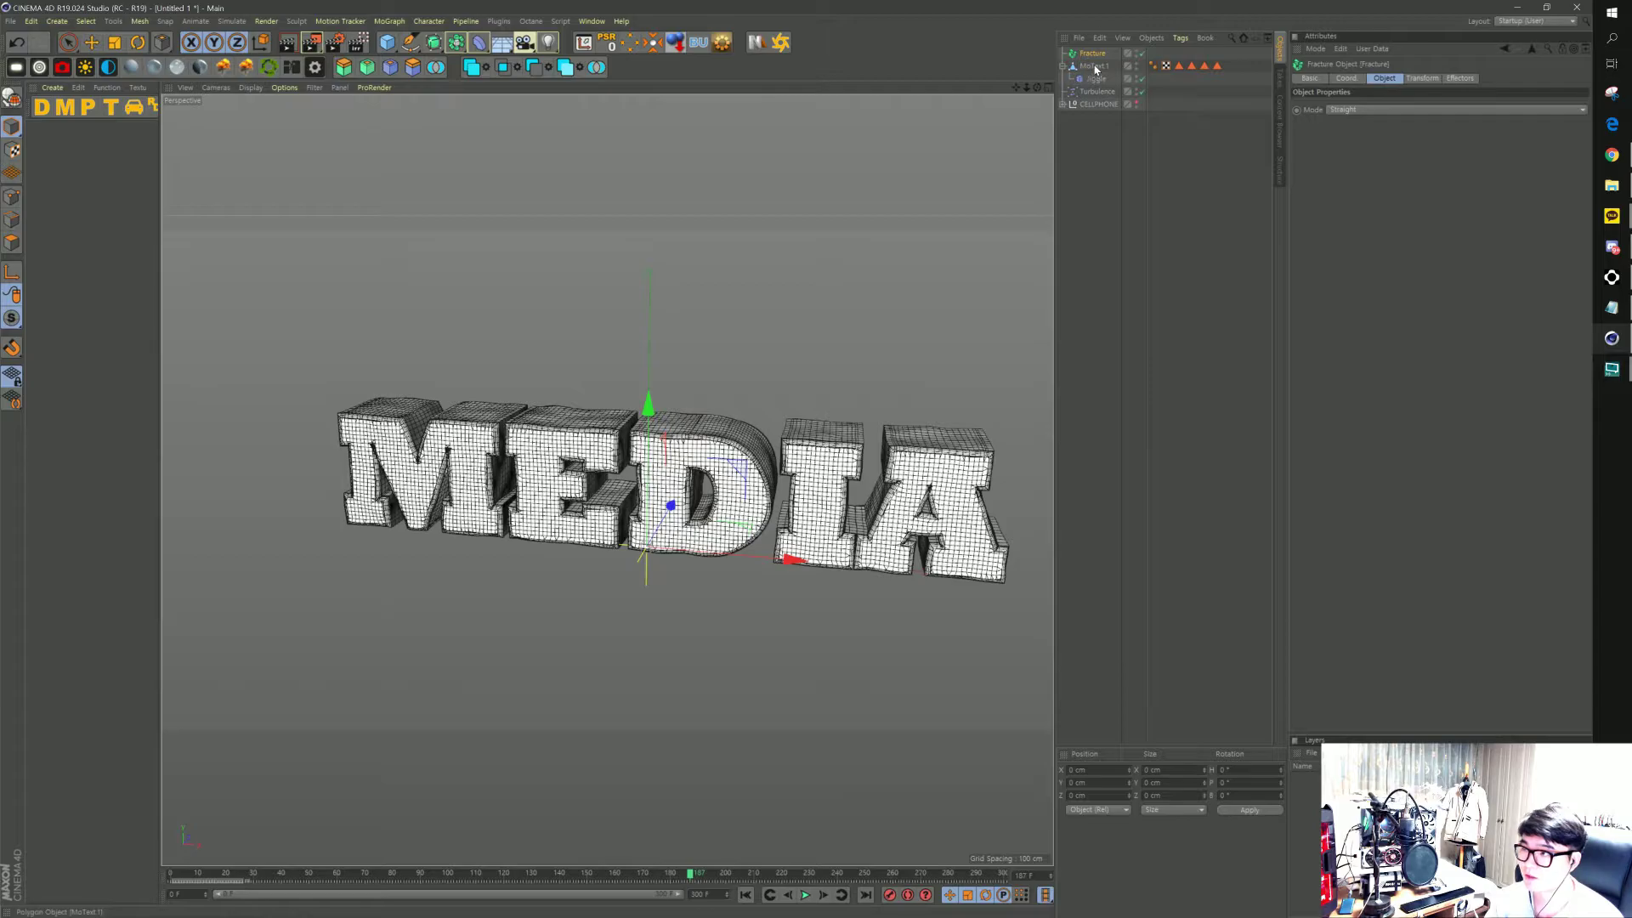
pyautogui.moveTo(1095, 69); pyautogui.dragTo(1094, 58)
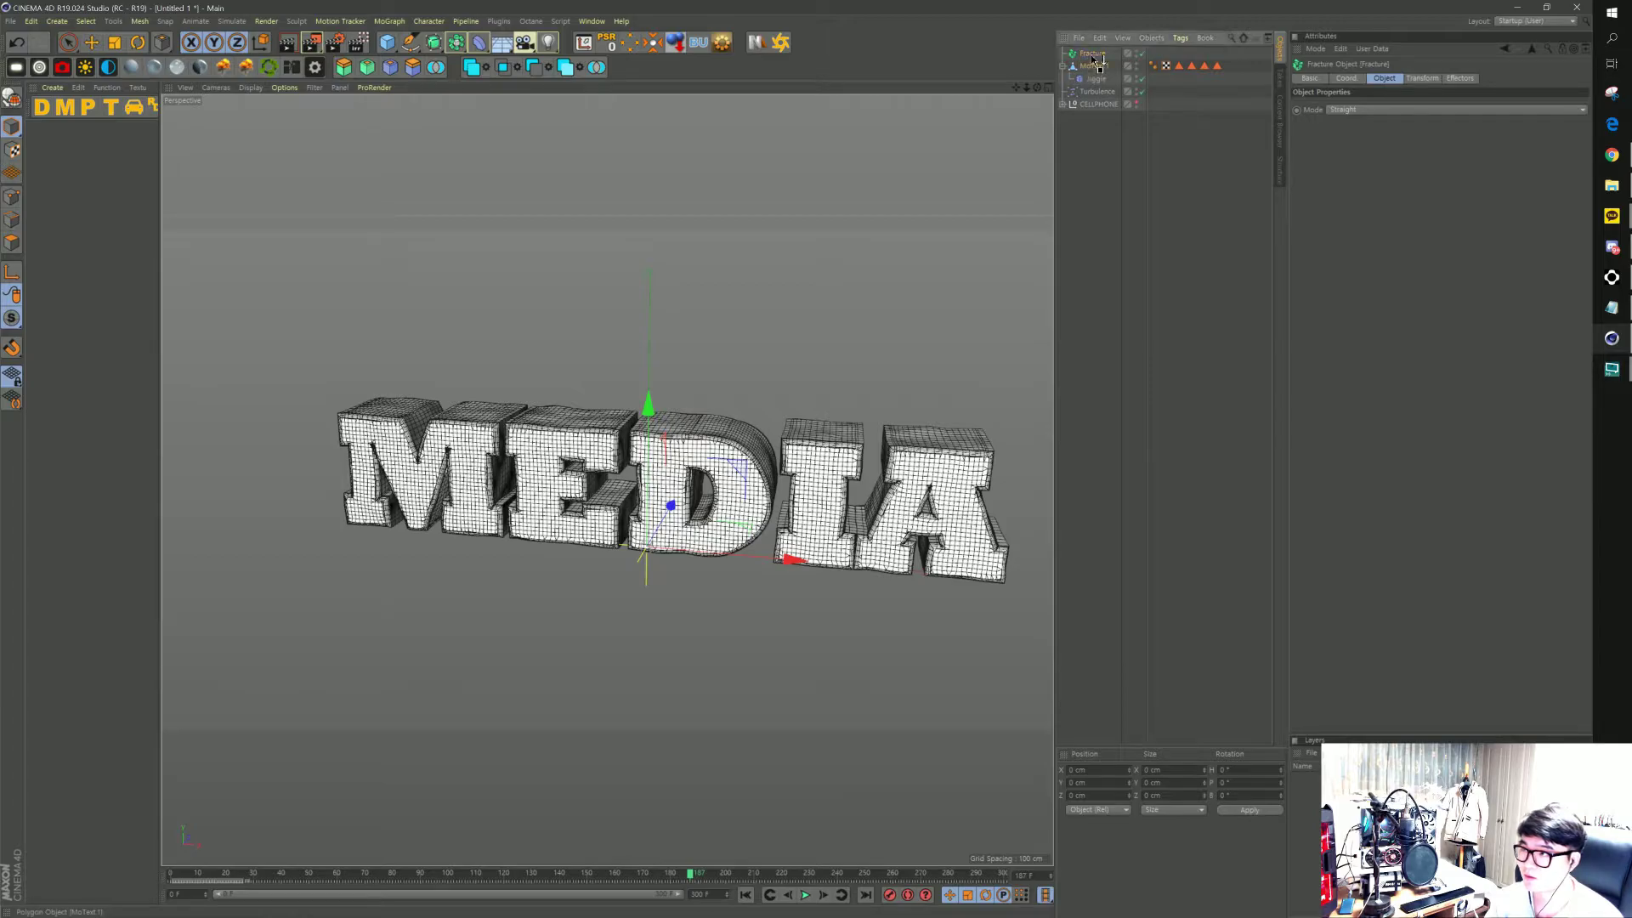
pyautogui.click(1375, 110)
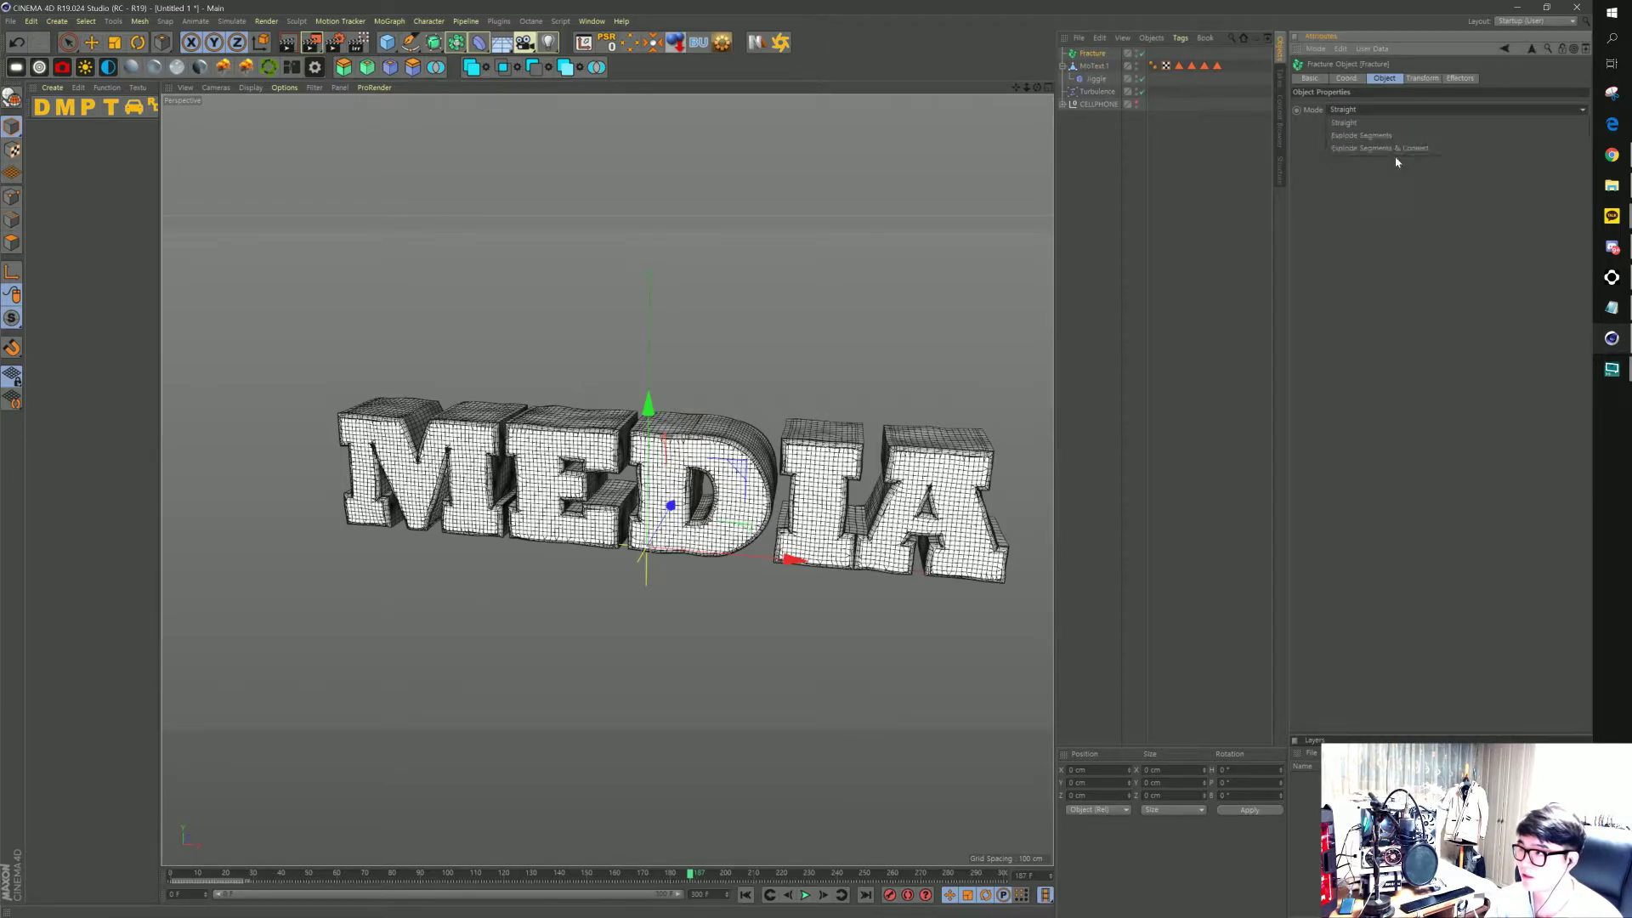
pyautogui.click(1382, 152)
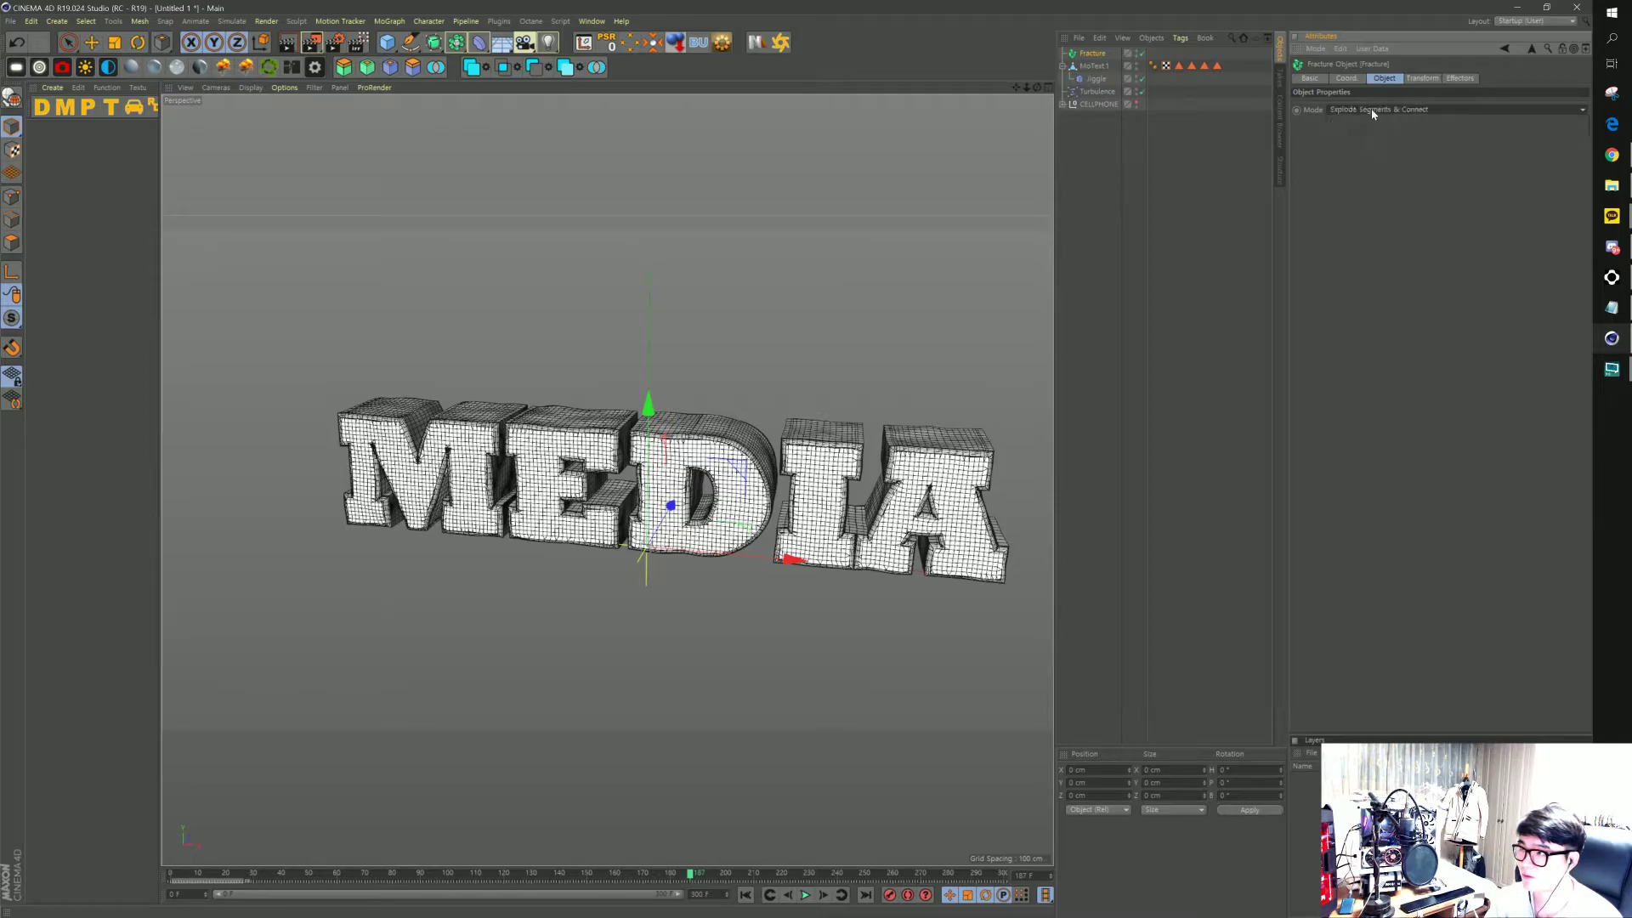
pyautogui.click(1095, 66)
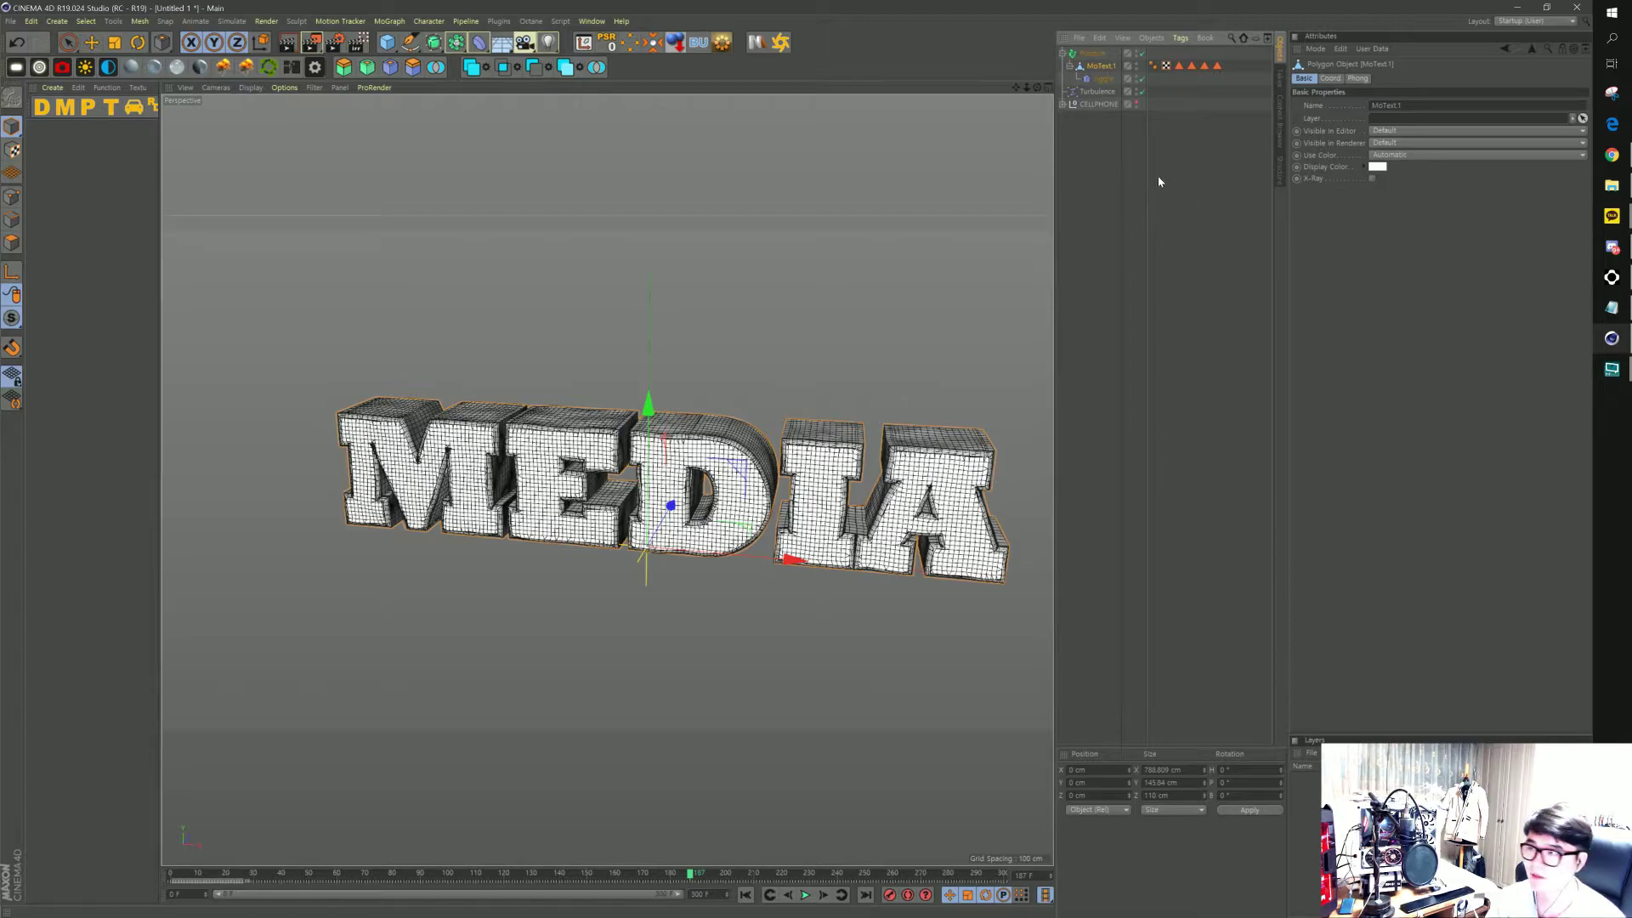
pyautogui.click(1148, 54)
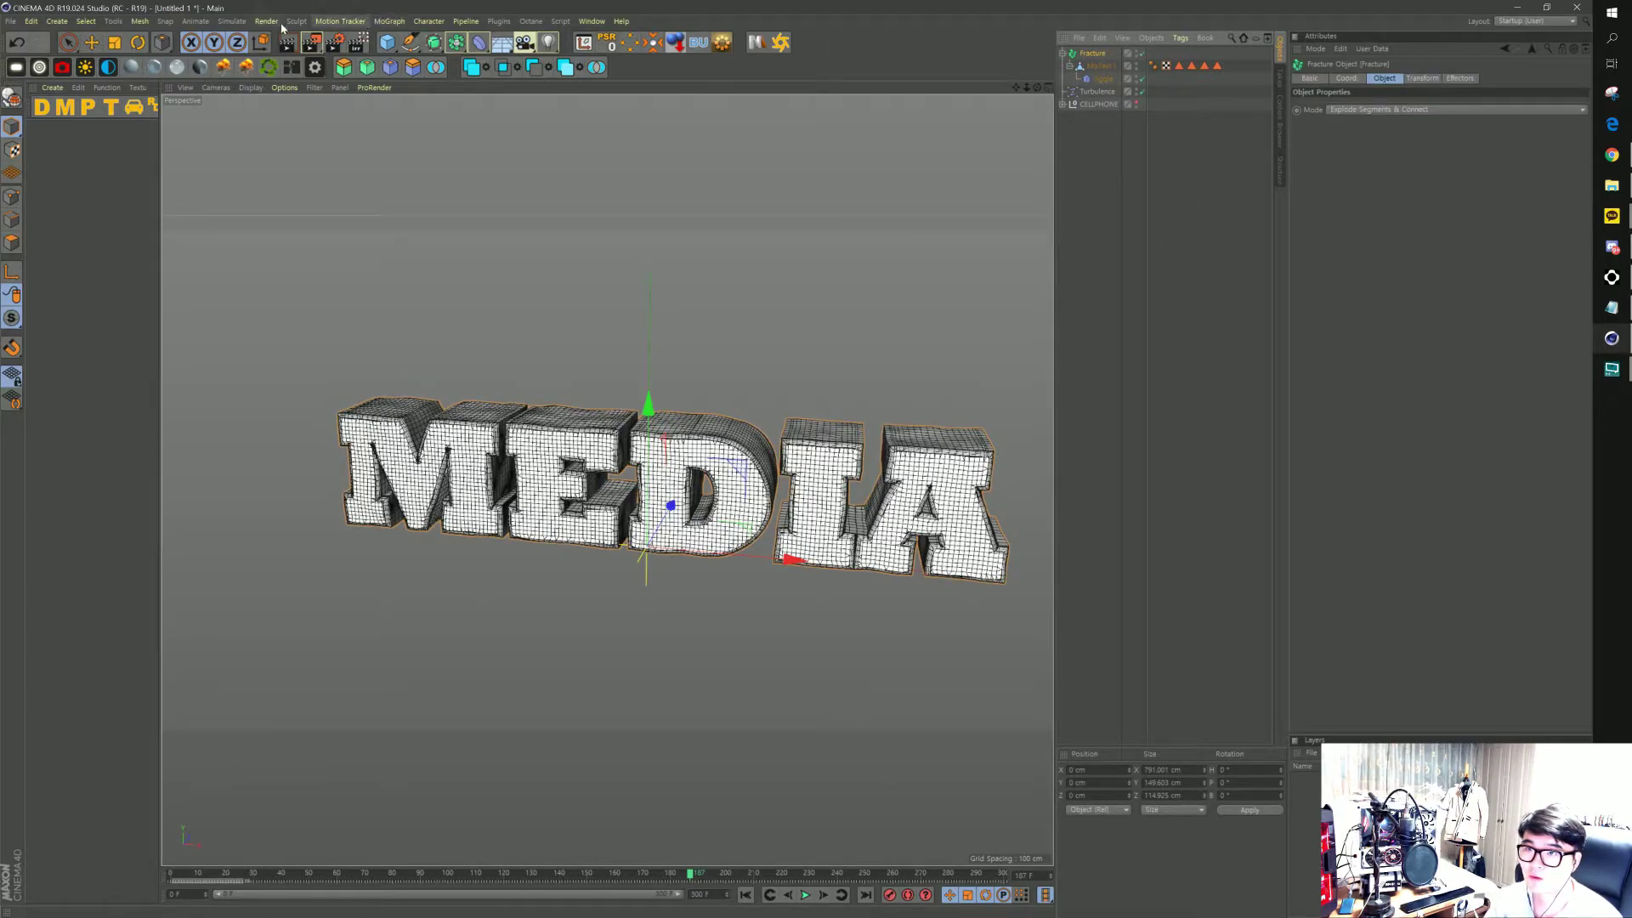
# Add a Plain effector with Position off and Uniform Scale on at -1
pyautogui.click(390, 21)
pyautogui.moveTo(421, 43)
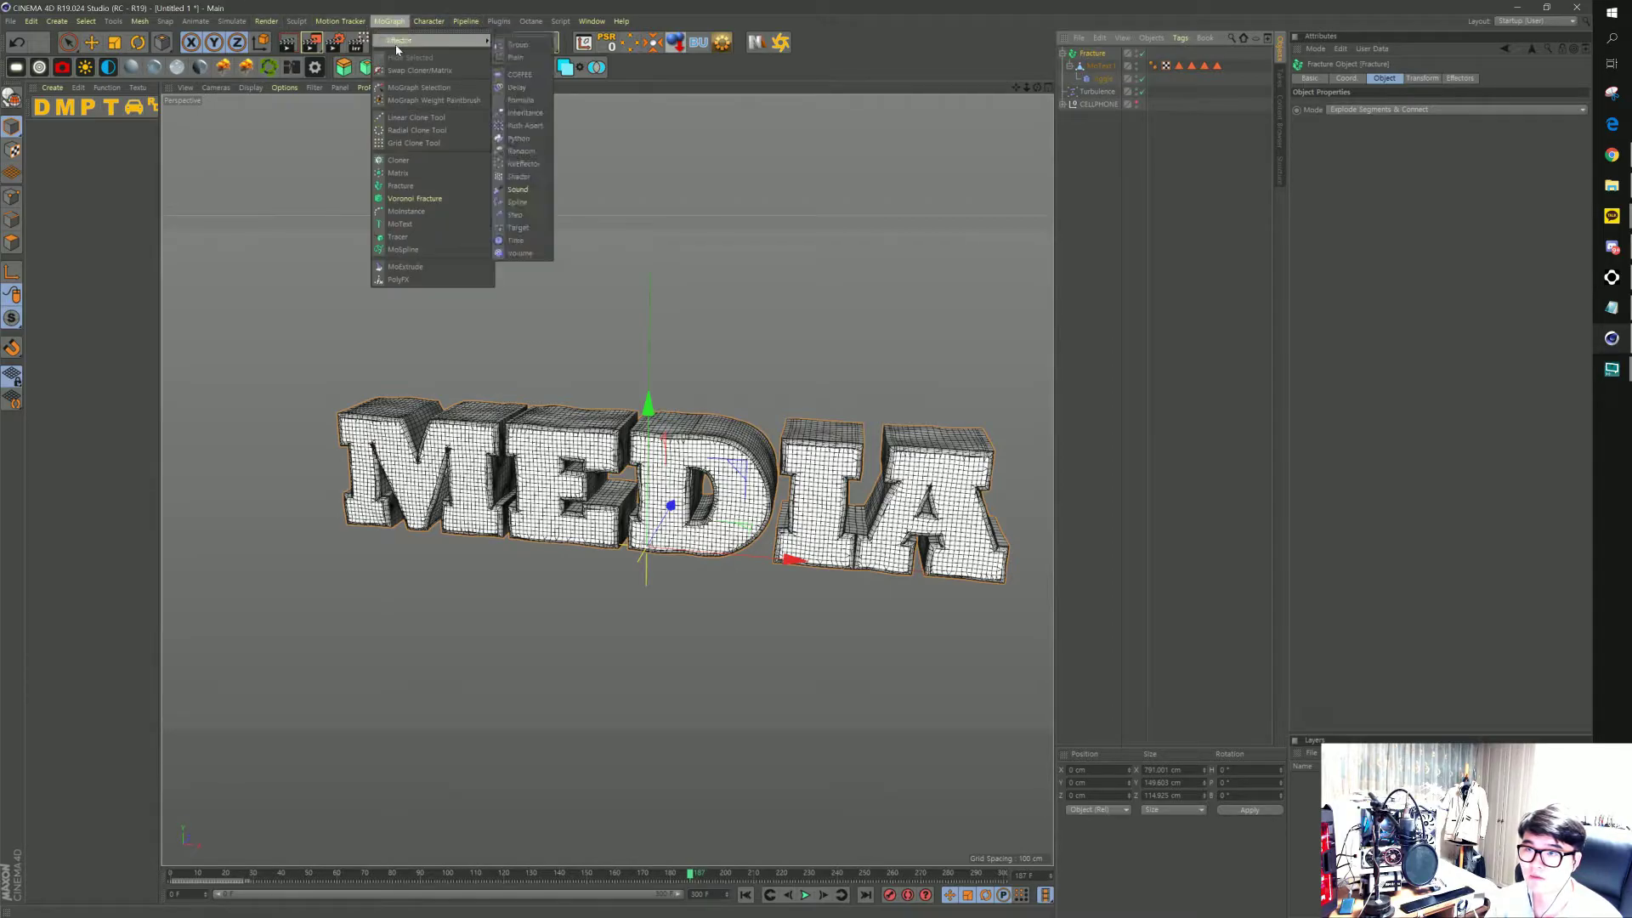
pyautogui.click(518, 57)
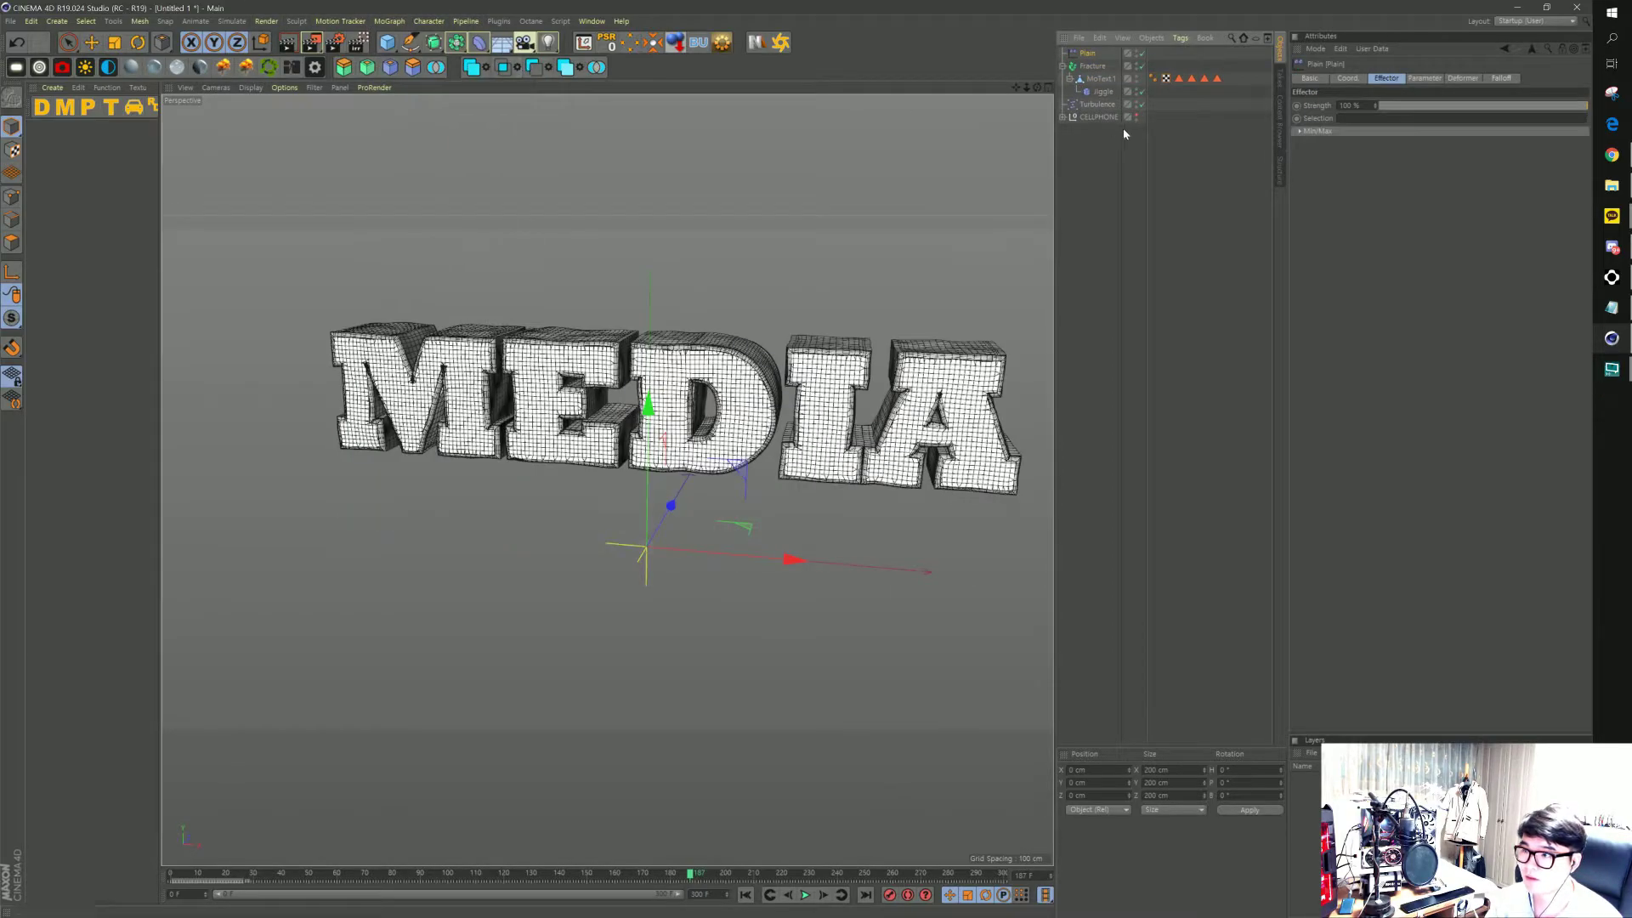
pyautogui.click(1416, 78)
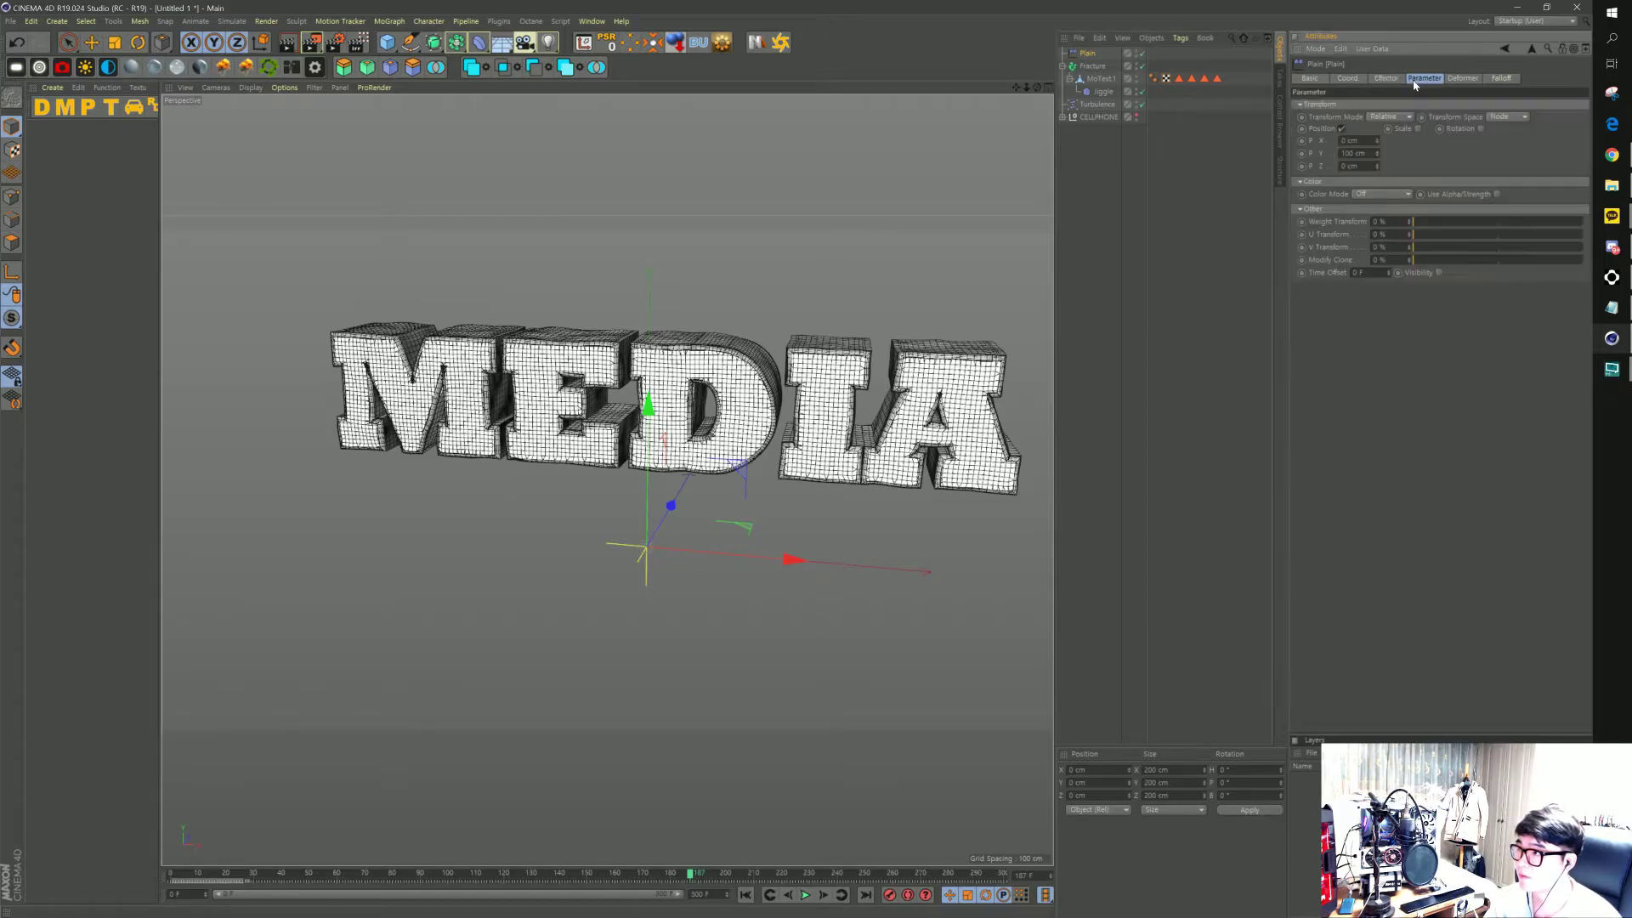
pyautogui.click(1342, 130)
pyautogui.click(1394, 129)
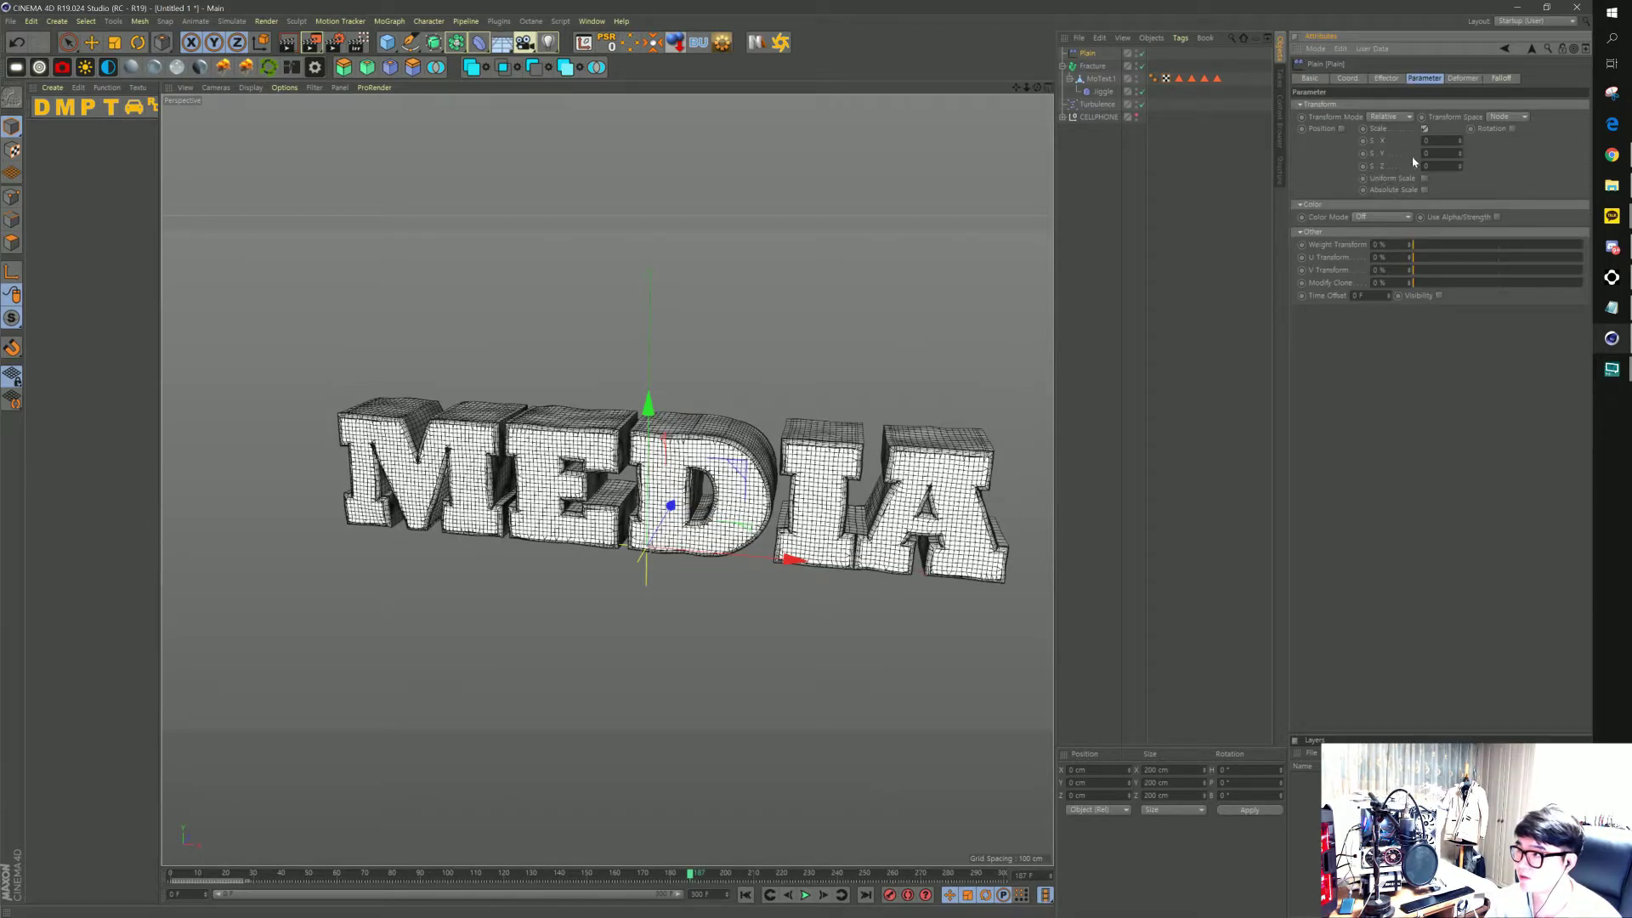
pyautogui.click(1424, 179)
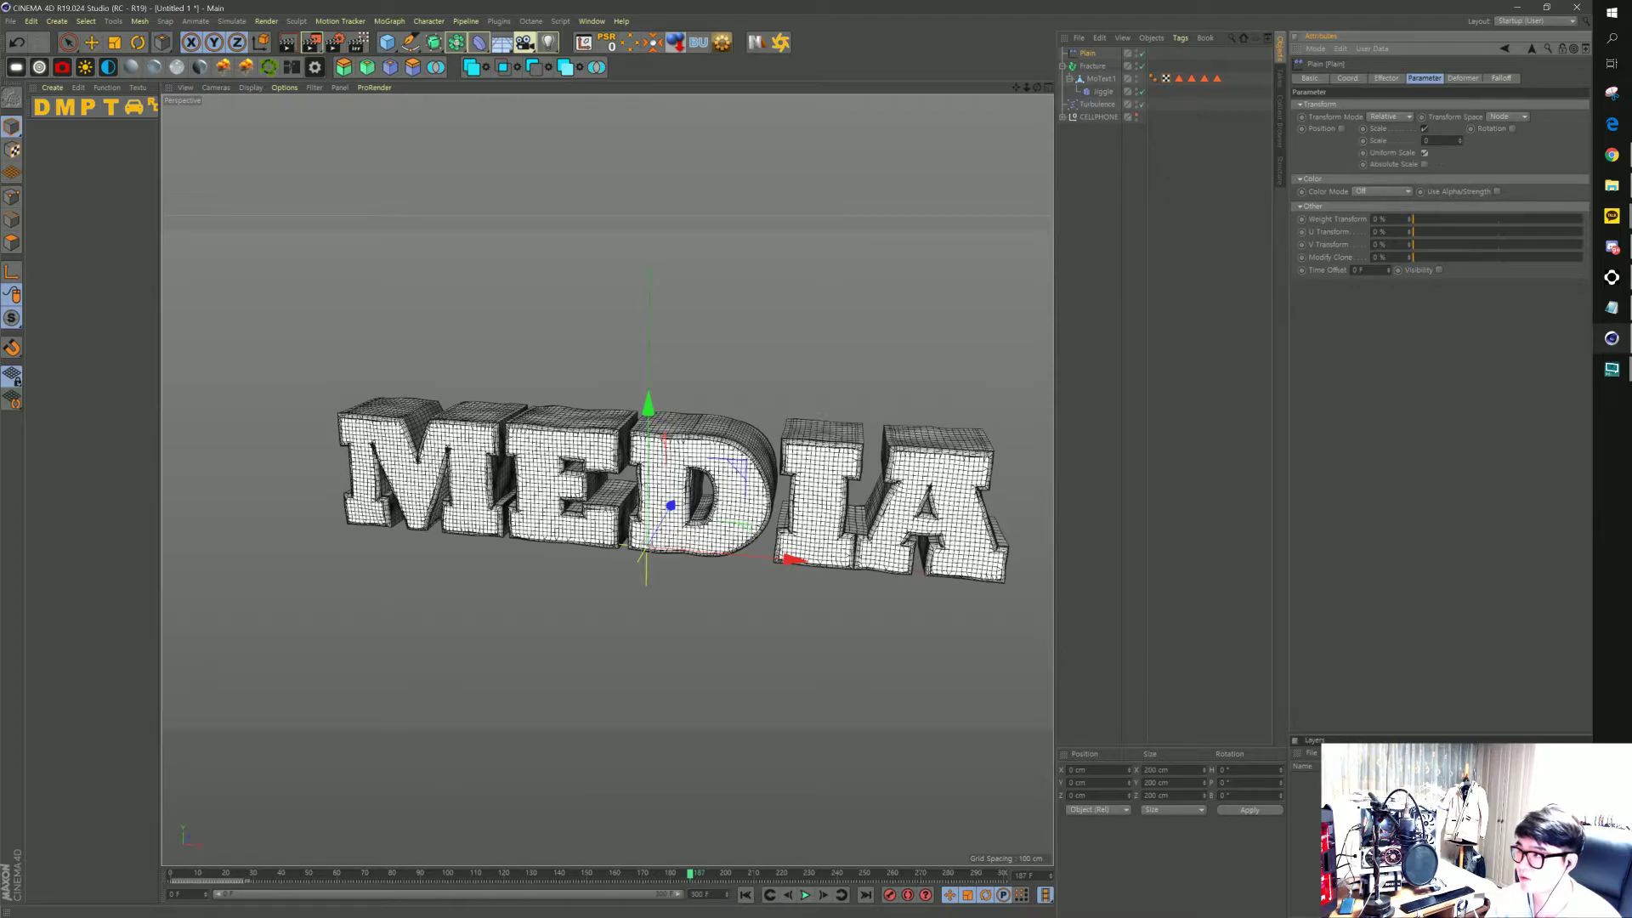
pyautogui.press('Return')
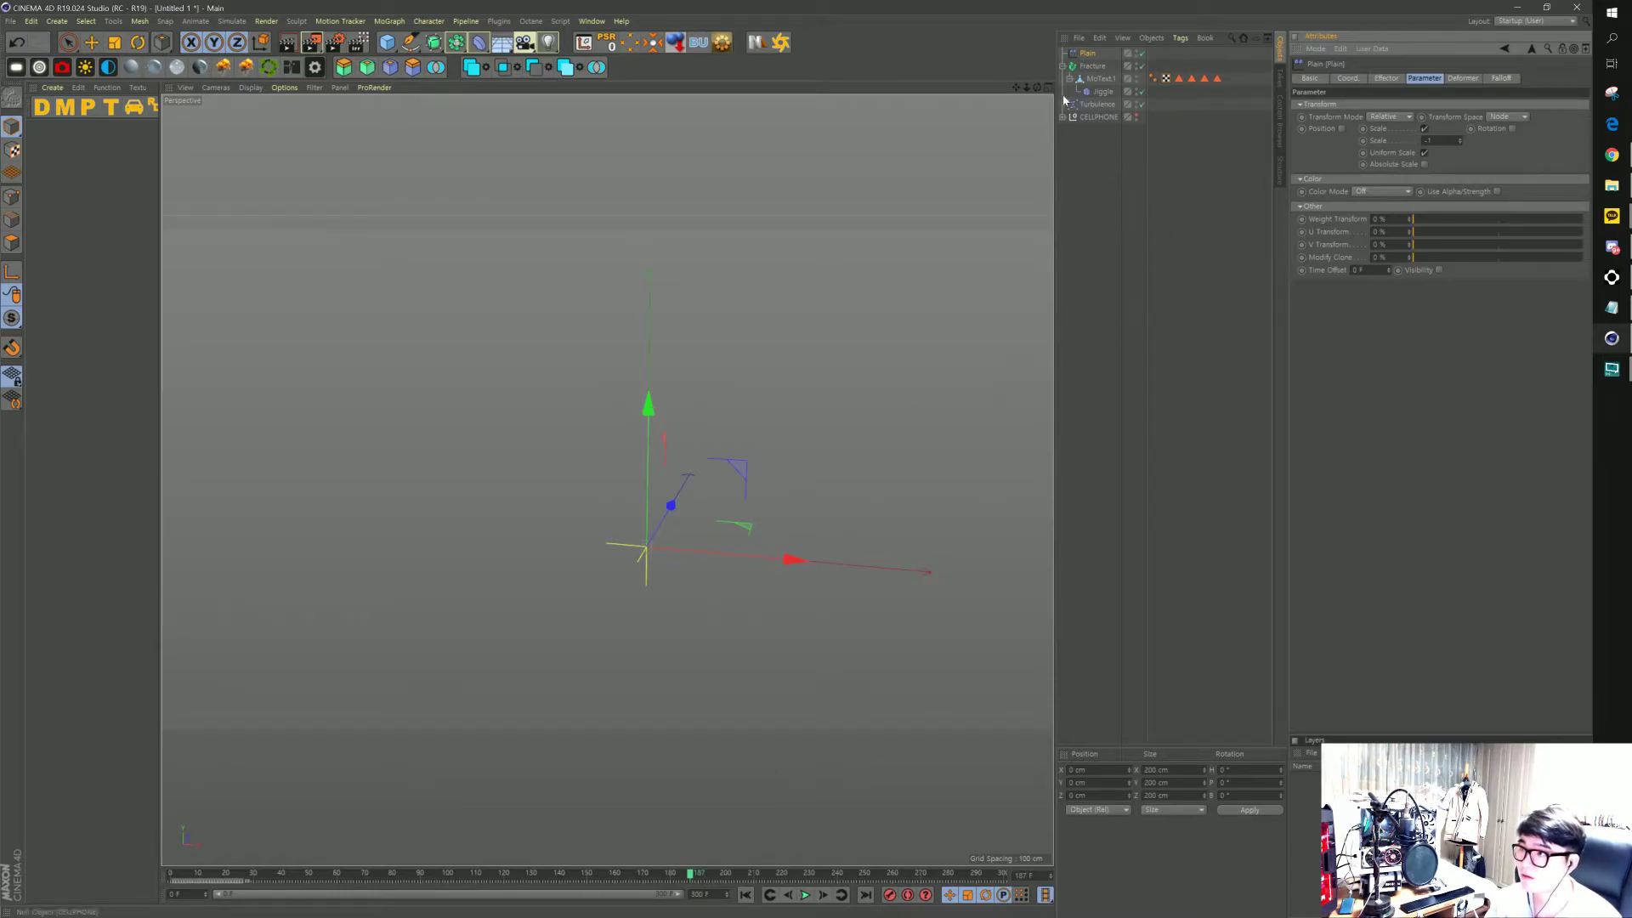
# Delete the existing animation track on the Jiggle deformer's Strength
pyautogui.click(1102, 91)
pyautogui.click(1466, 78)
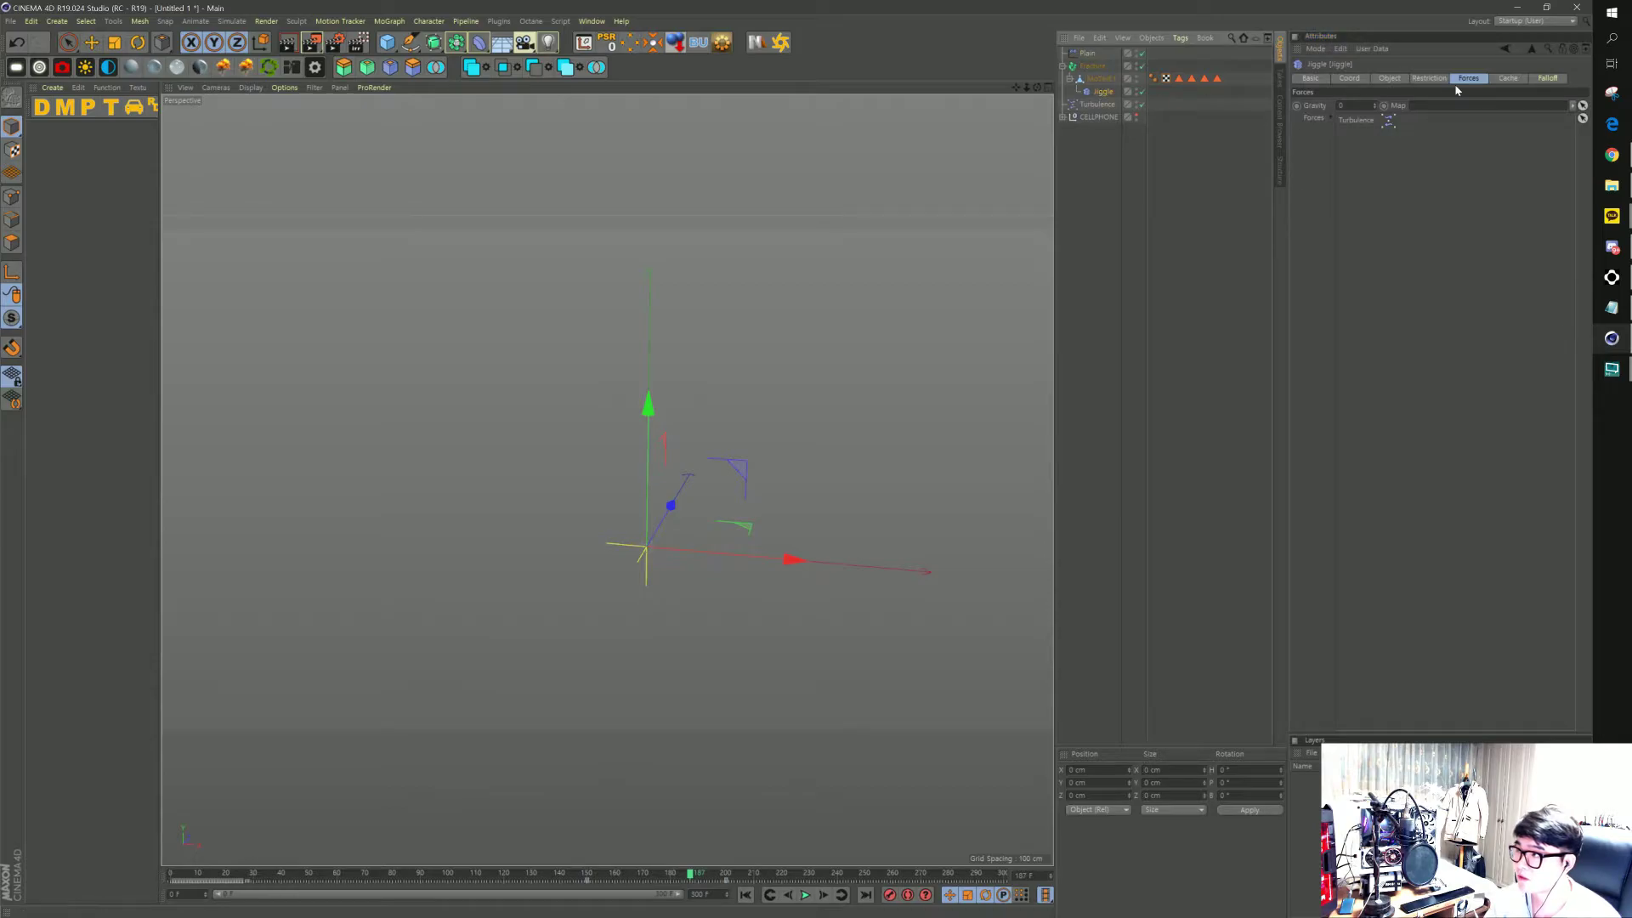
pyautogui.click(1398, 78)
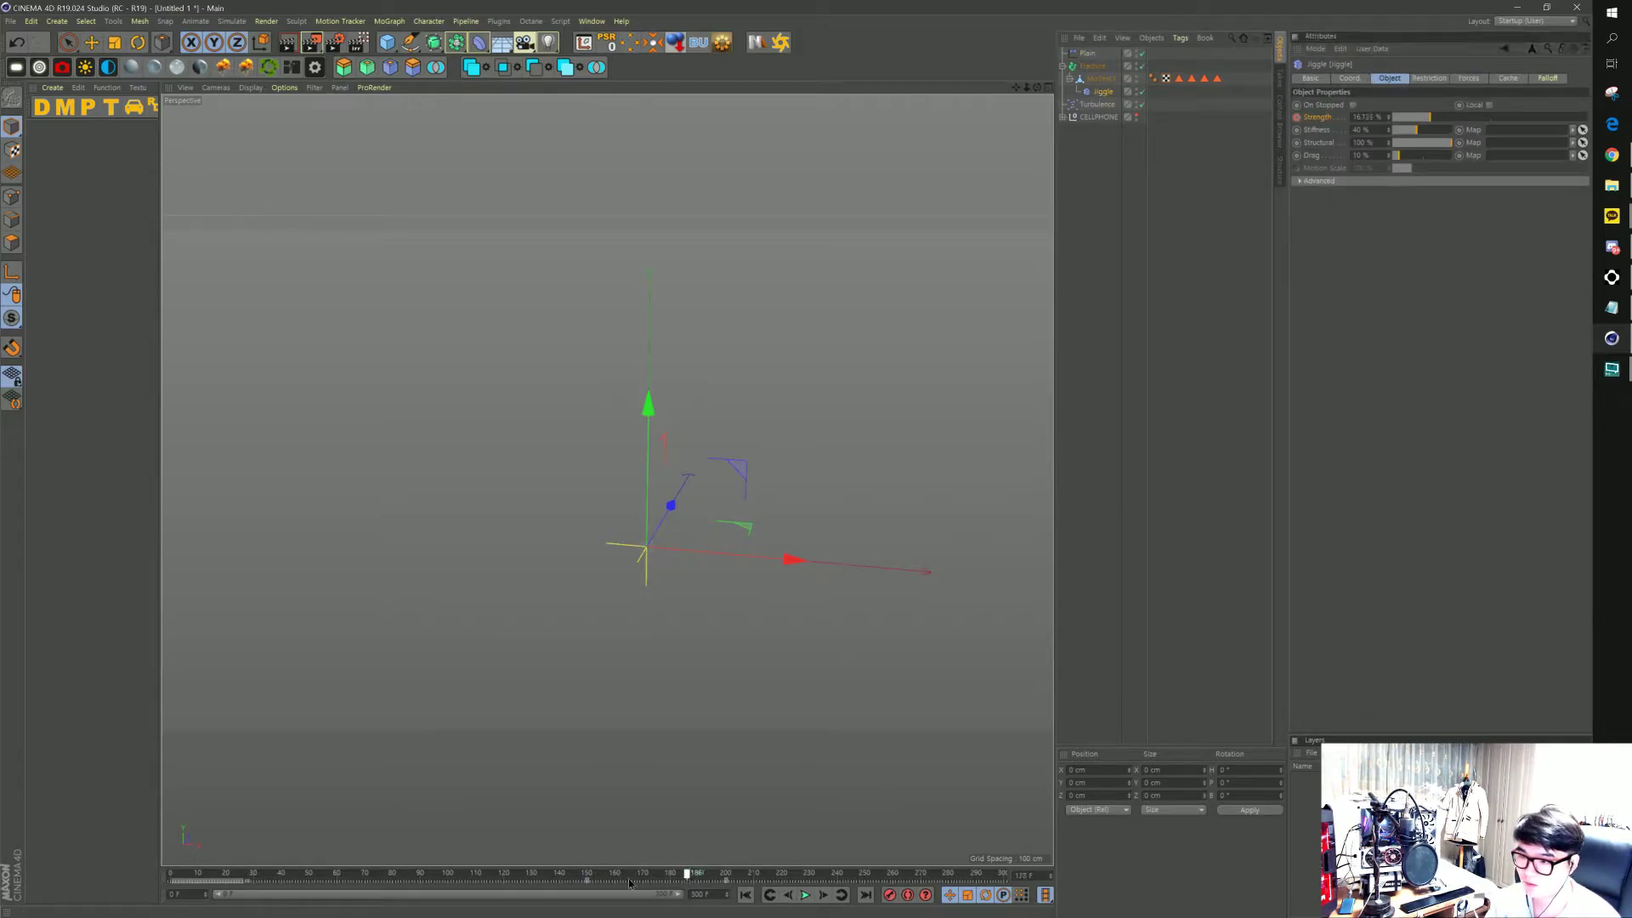
pyautogui.moveTo(688, 876); pyautogui.dragTo(585, 876)
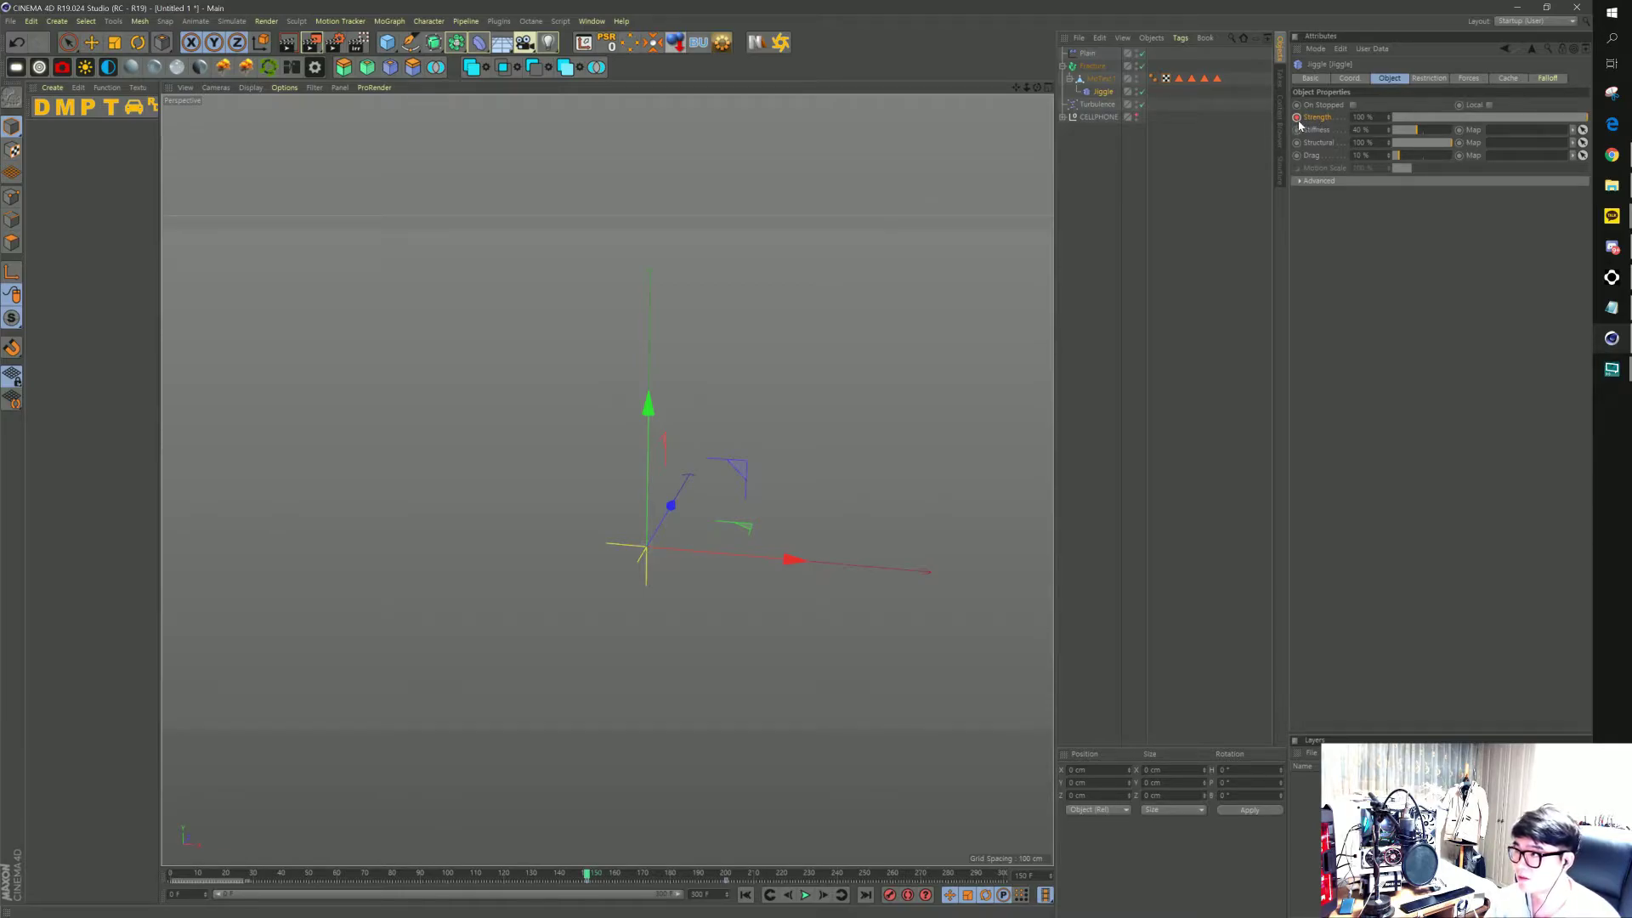
pyautogui.rightClick(1298, 124)
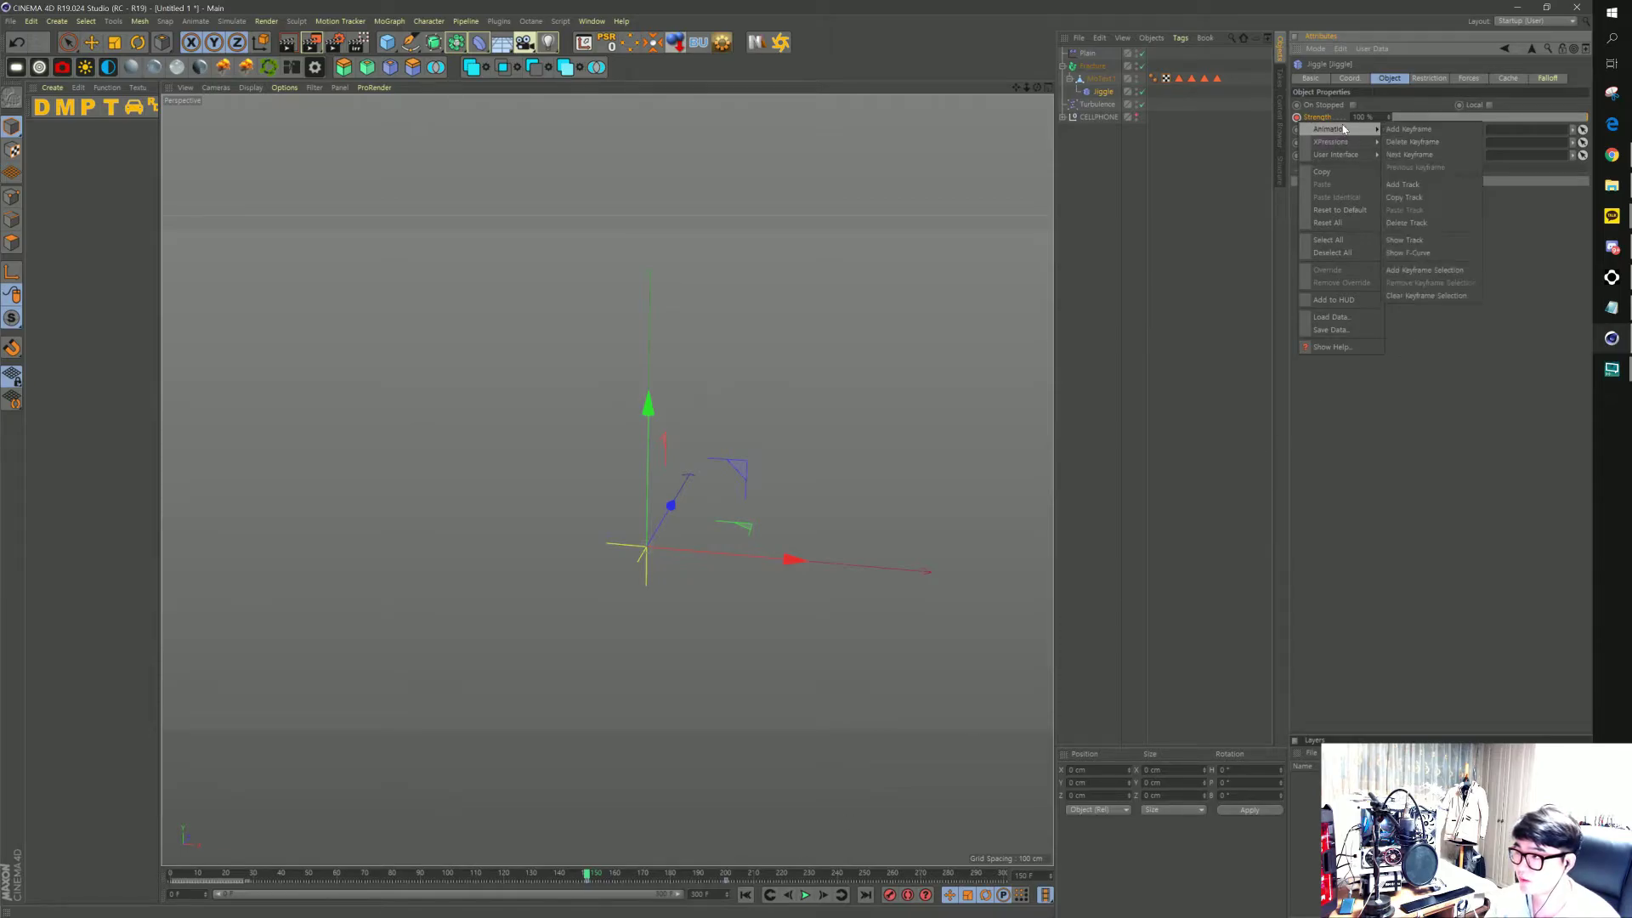
pyautogui.moveTo(1333, 130)
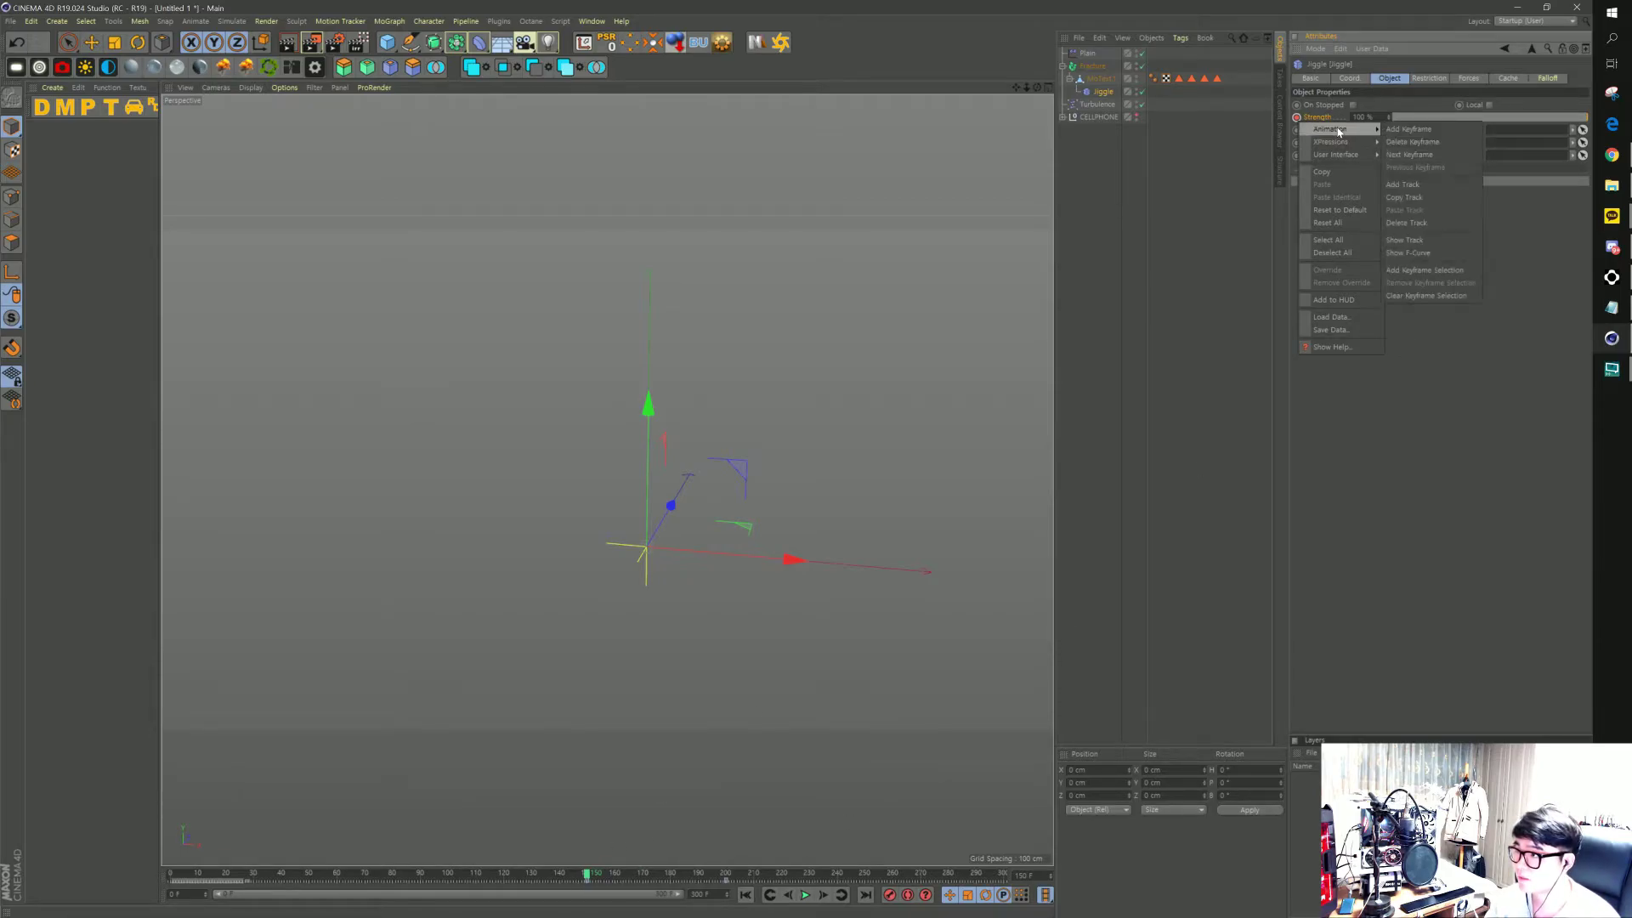
pyautogui.click(1418, 223)
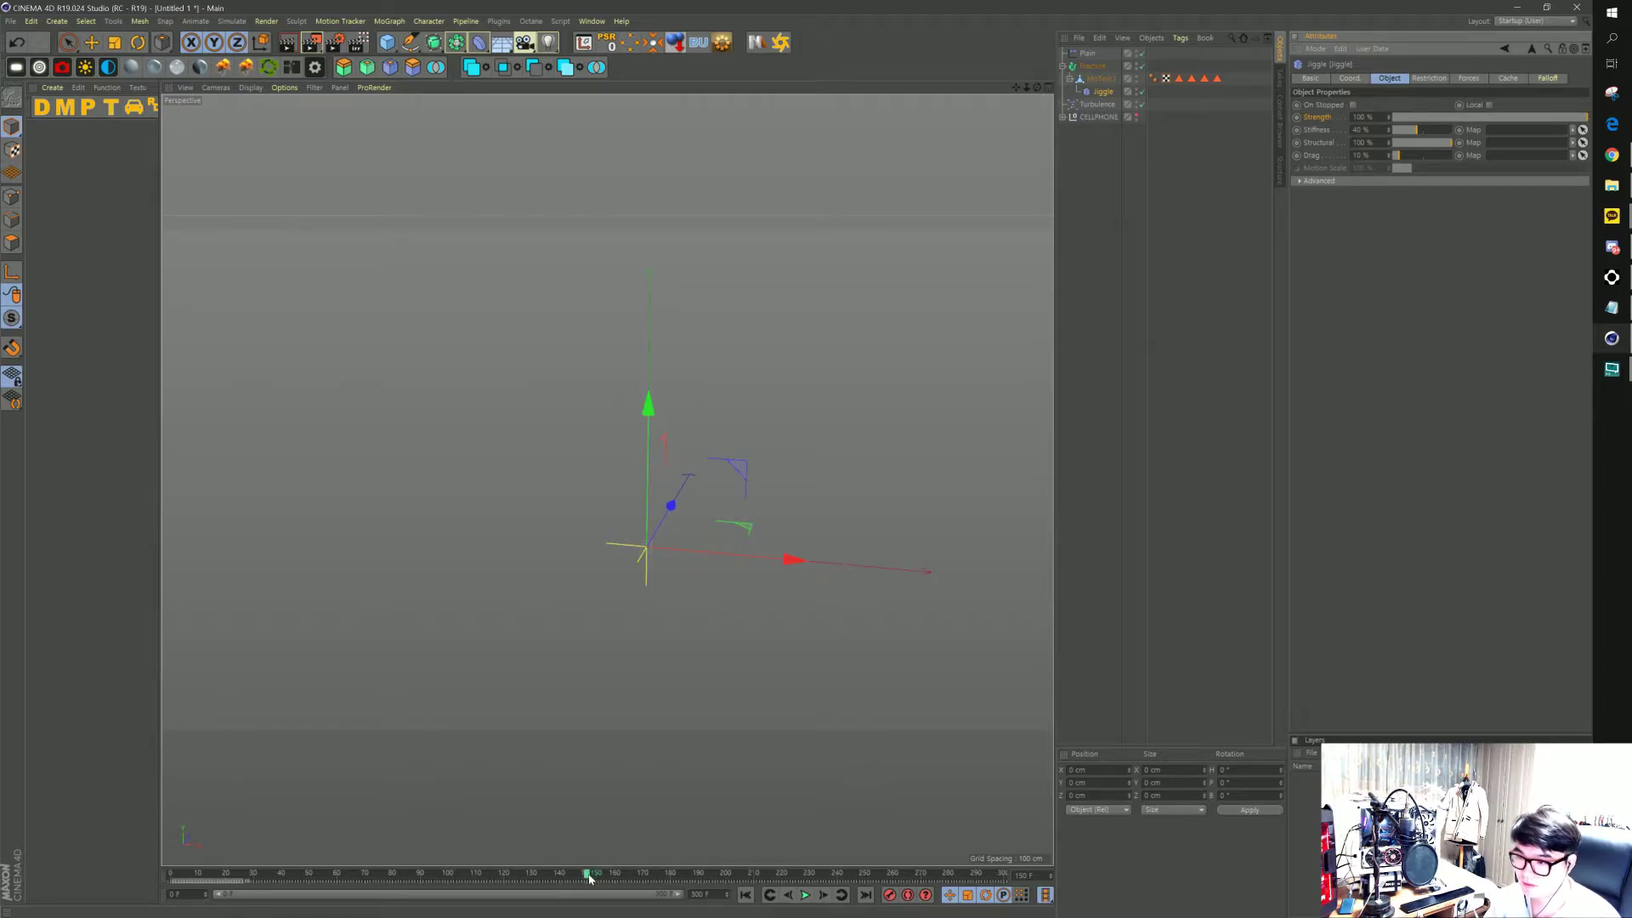
# Keyframe Jiggle Strength at 100% at frame 200 and 0% at frame 260
pyautogui.moveTo(586, 875); pyautogui.dragTo(725, 876)
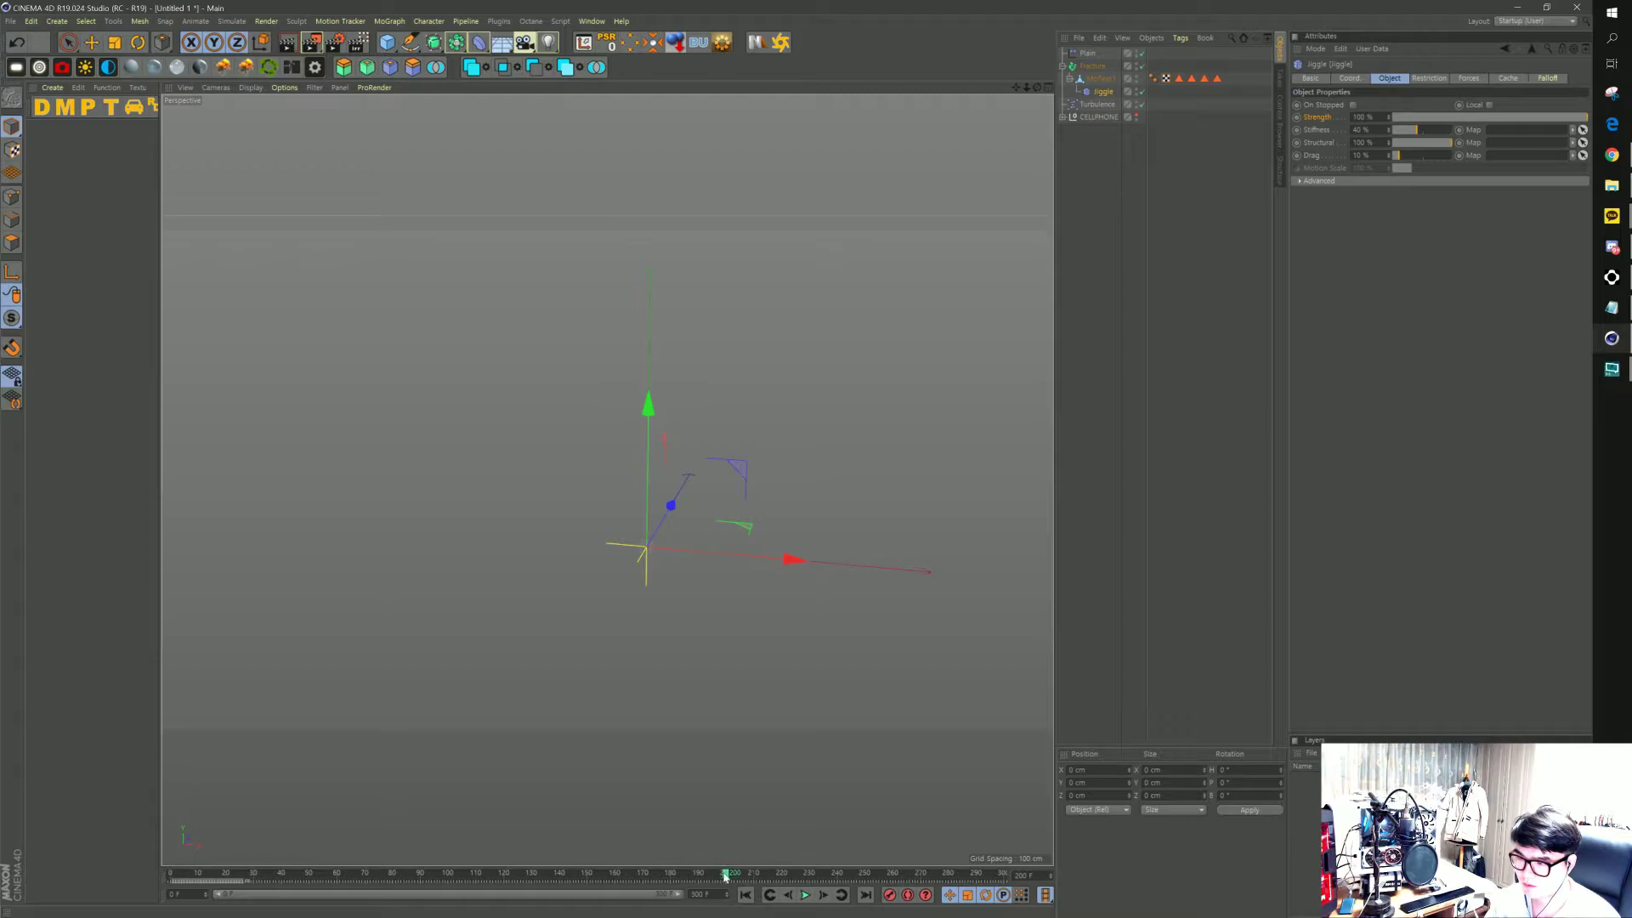
pyautogui.keyDown('ctrl'); pyautogui.click(1297, 116); pyautogui.keyUp('ctrl')
pyautogui.moveTo(727, 878); pyautogui.dragTo(894, 883)
pyautogui.keyDown('ctrl'); pyautogui.click(1297, 117); pyautogui.keyUp('ctrl')
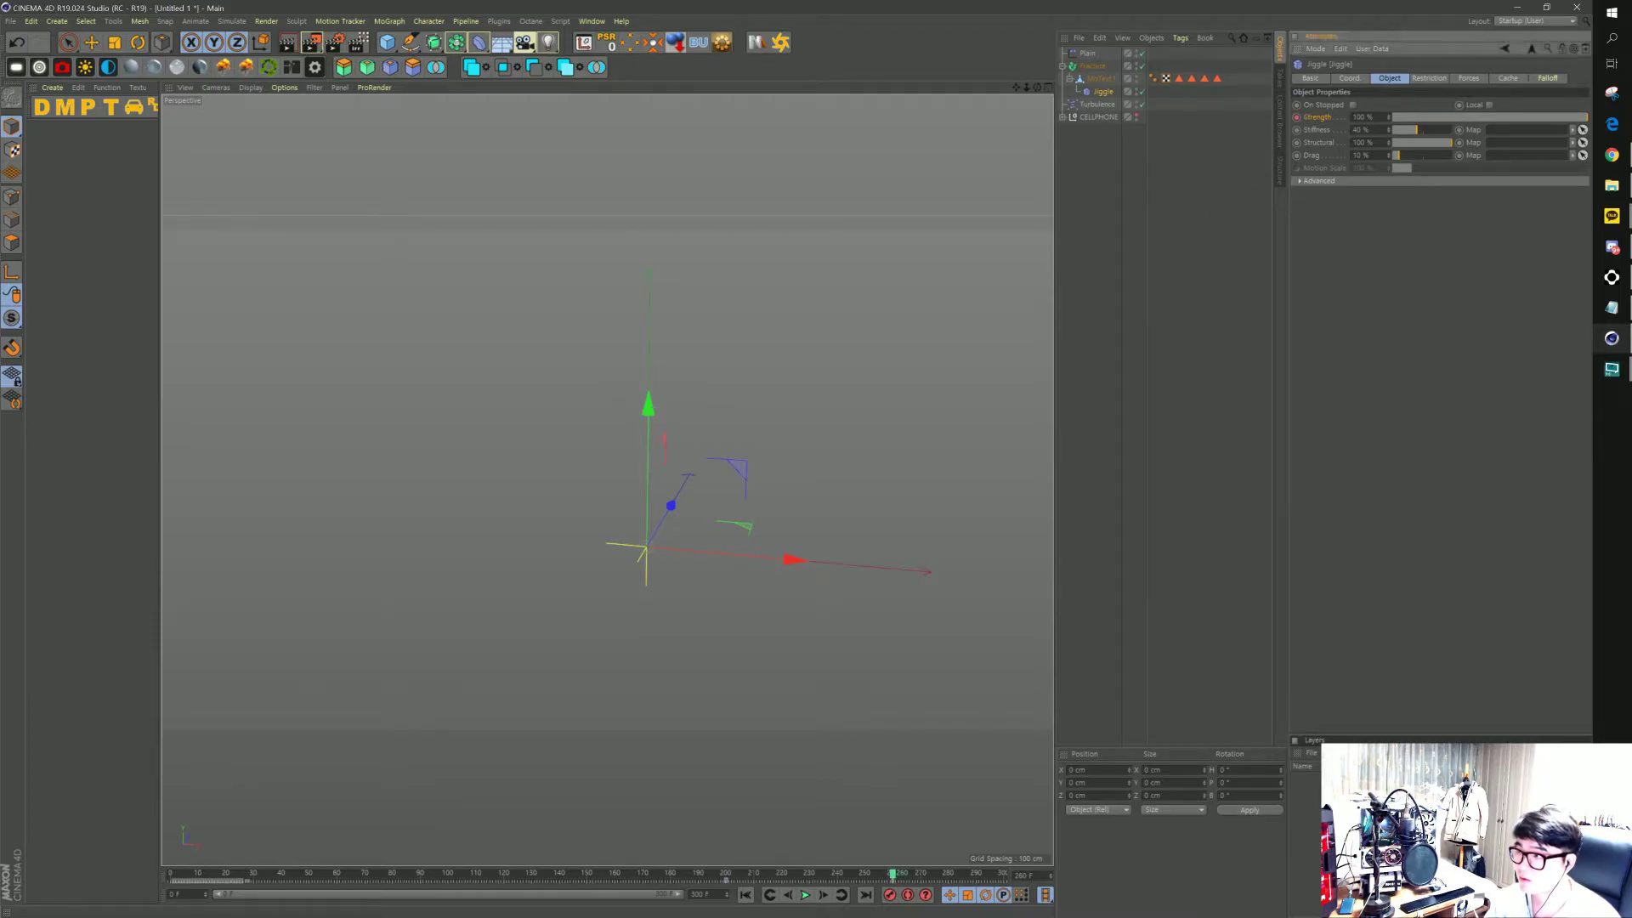
pyautogui.write('0')
pyautogui.press('Return')
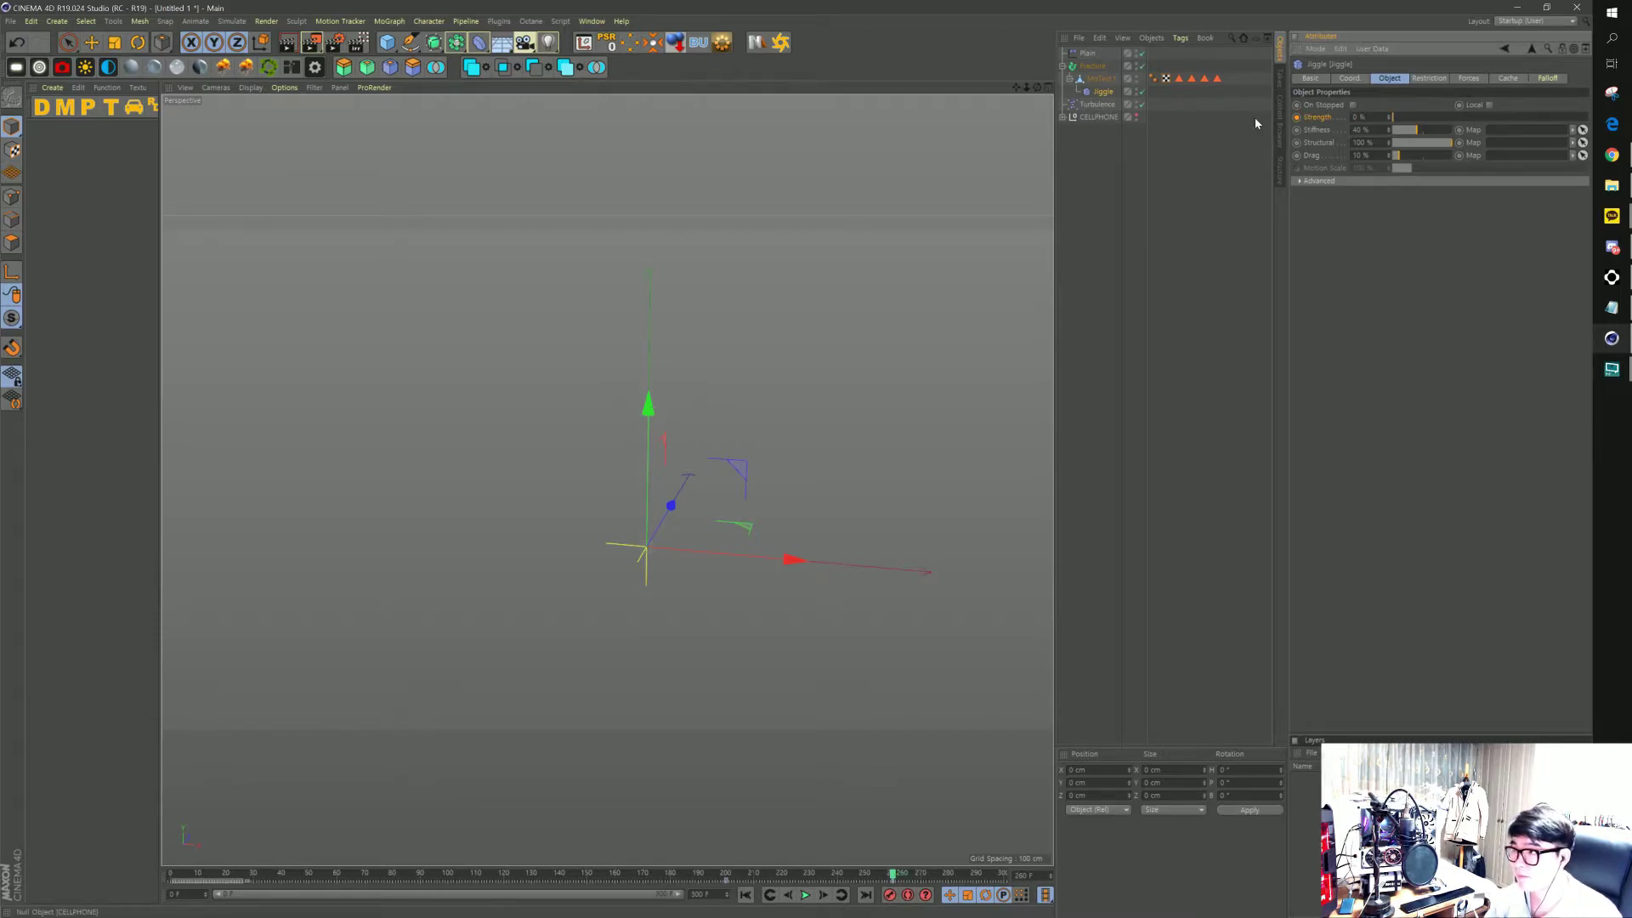
pyautogui.keyDown('ctrl'); pyautogui.click(1297, 118); pyautogui.keyUp('ctrl')
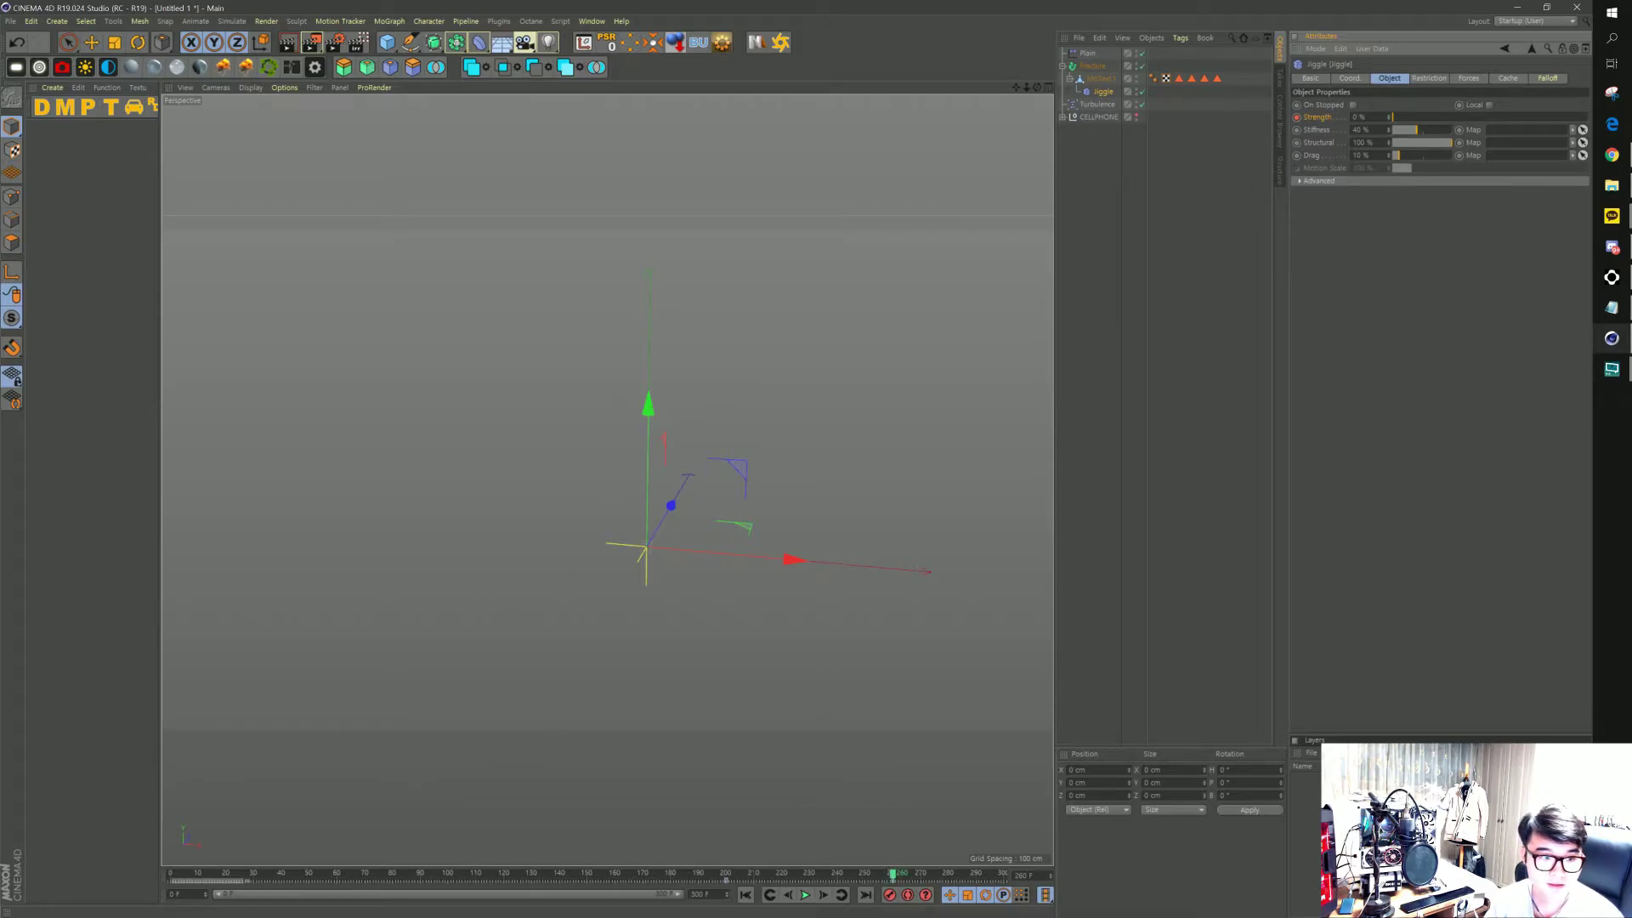
pyautogui.click(1091, 53)
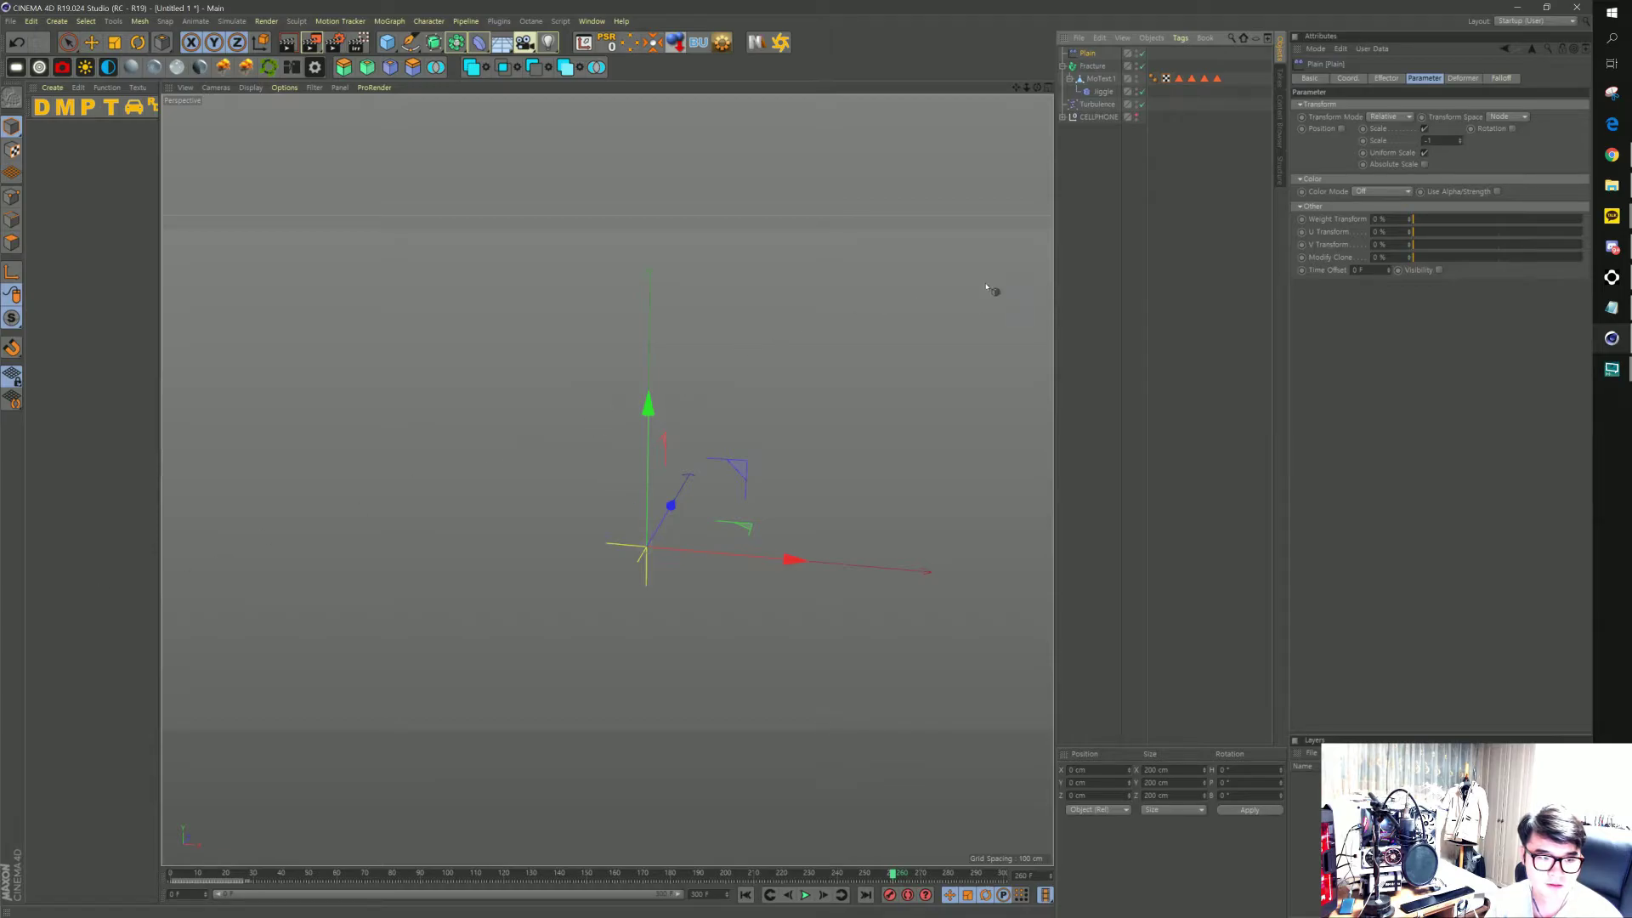
# Keyframe Plain effector Strength at 100% at frame 150 and 0% at frame 200
pyautogui.click(1386, 78)
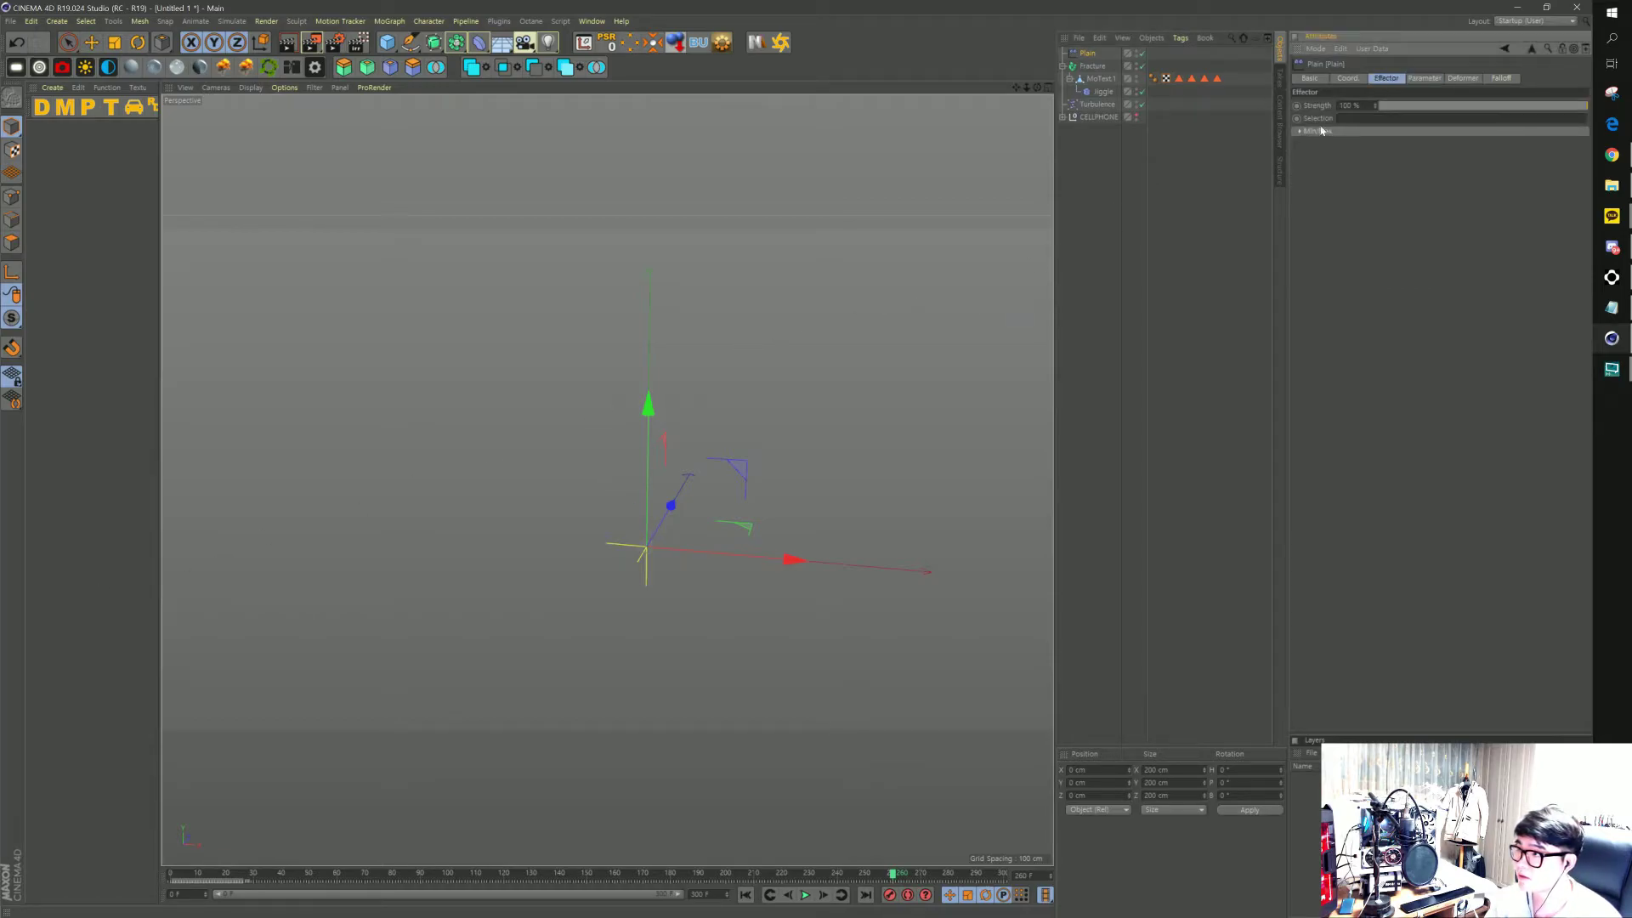
pyautogui.moveTo(893, 879); pyautogui.dragTo(586, 882)
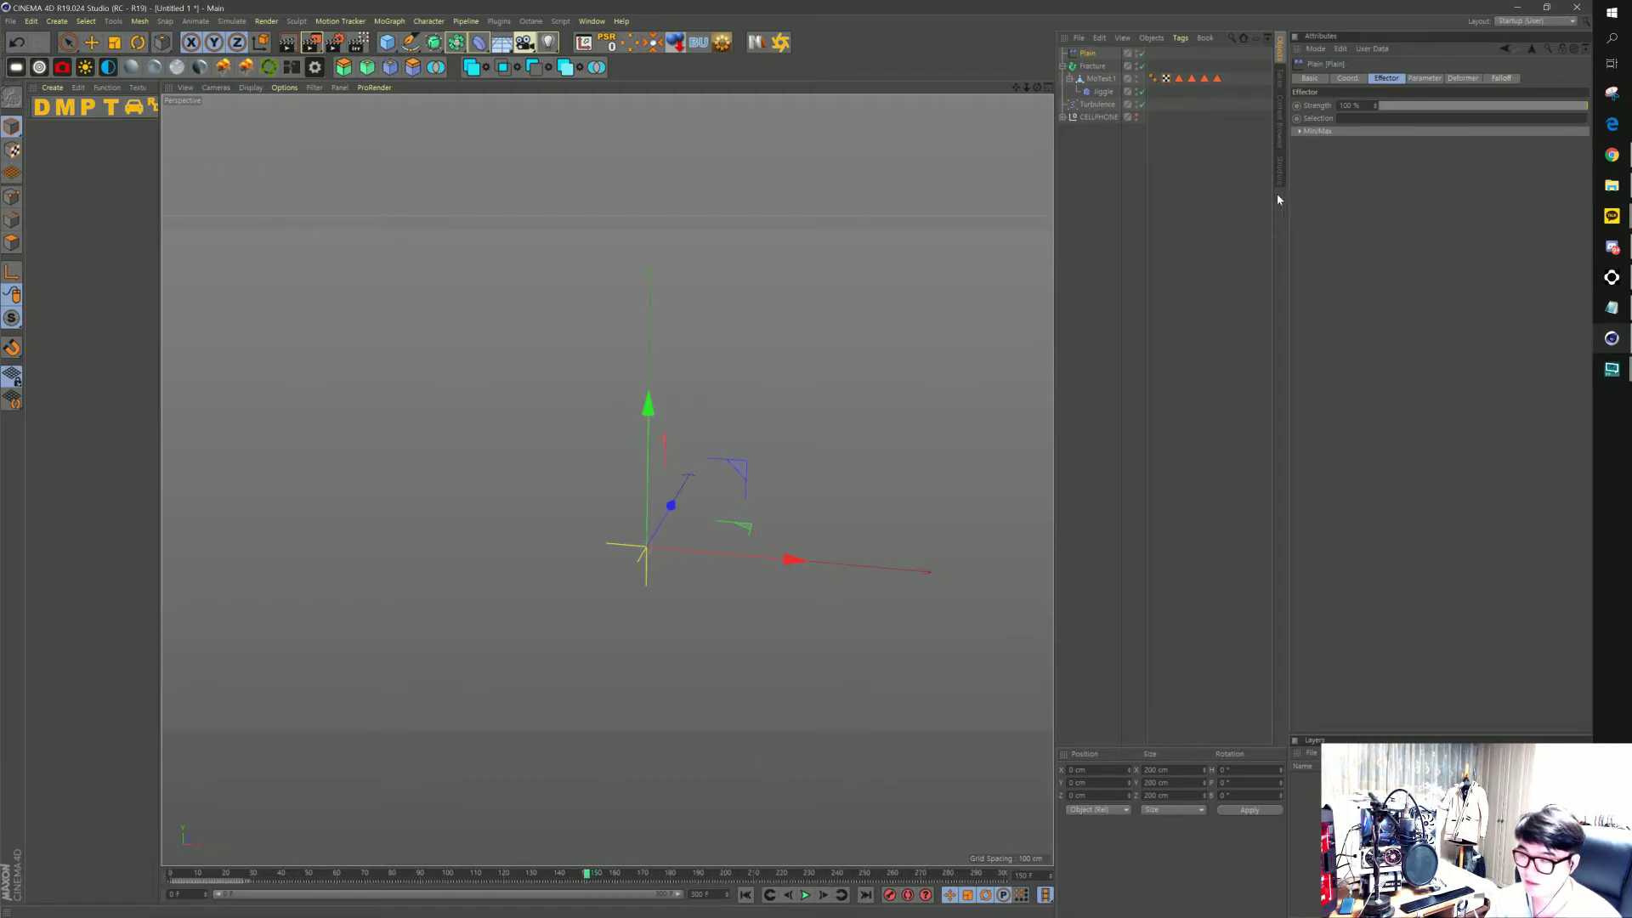
pyautogui.click(1303, 108)
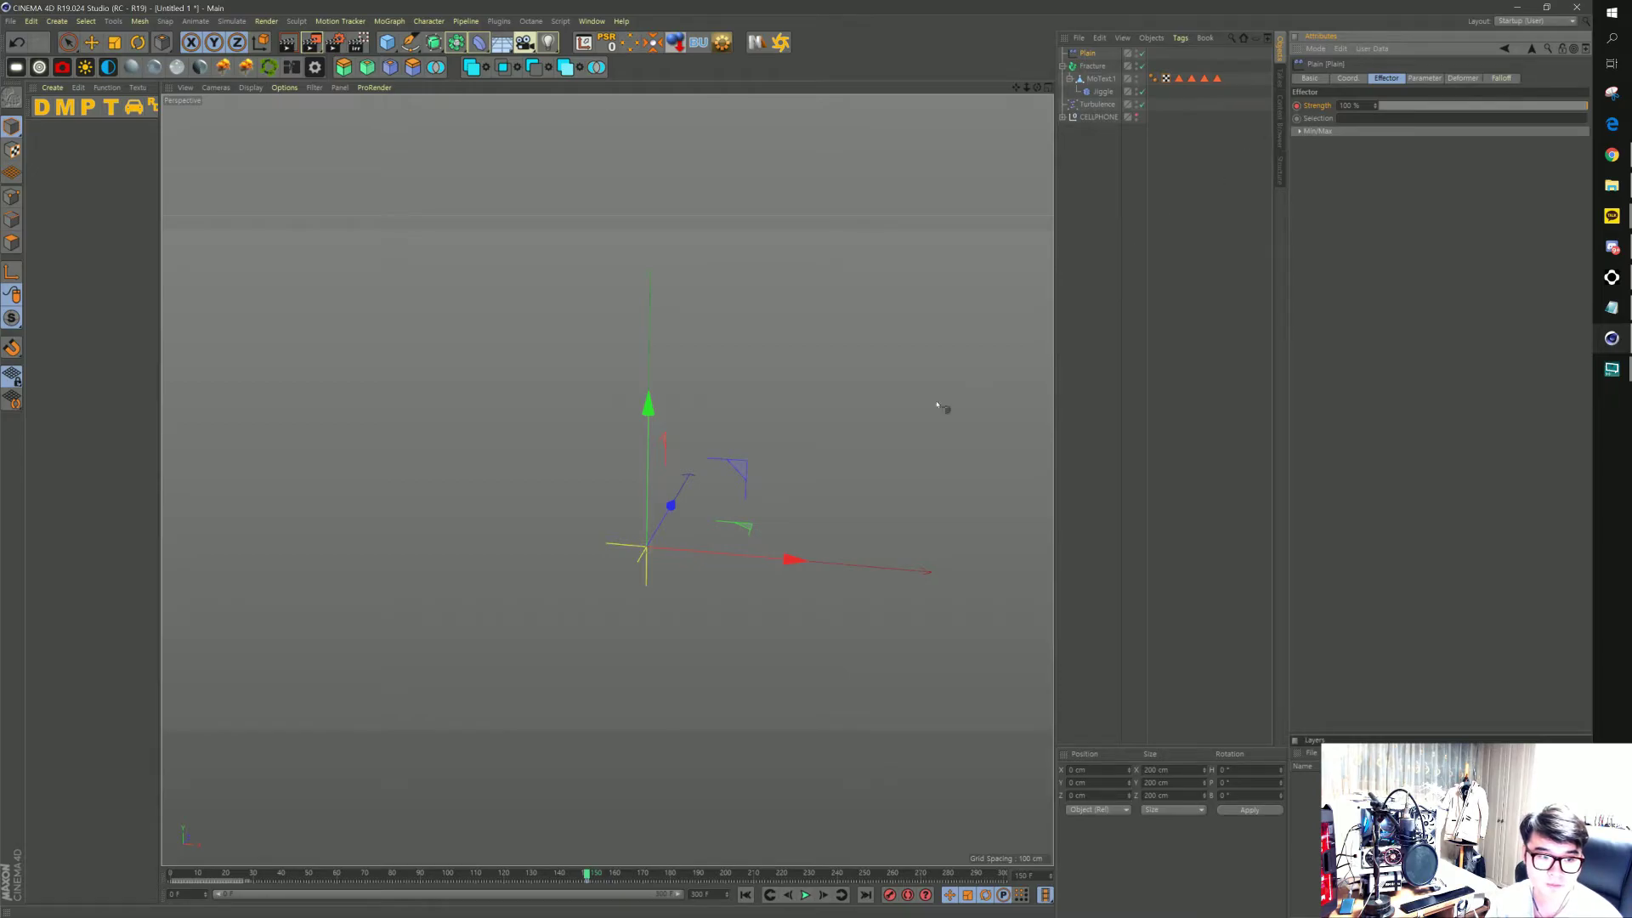
pyautogui.moveTo(587, 876); pyautogui.dragTo(729, 877)
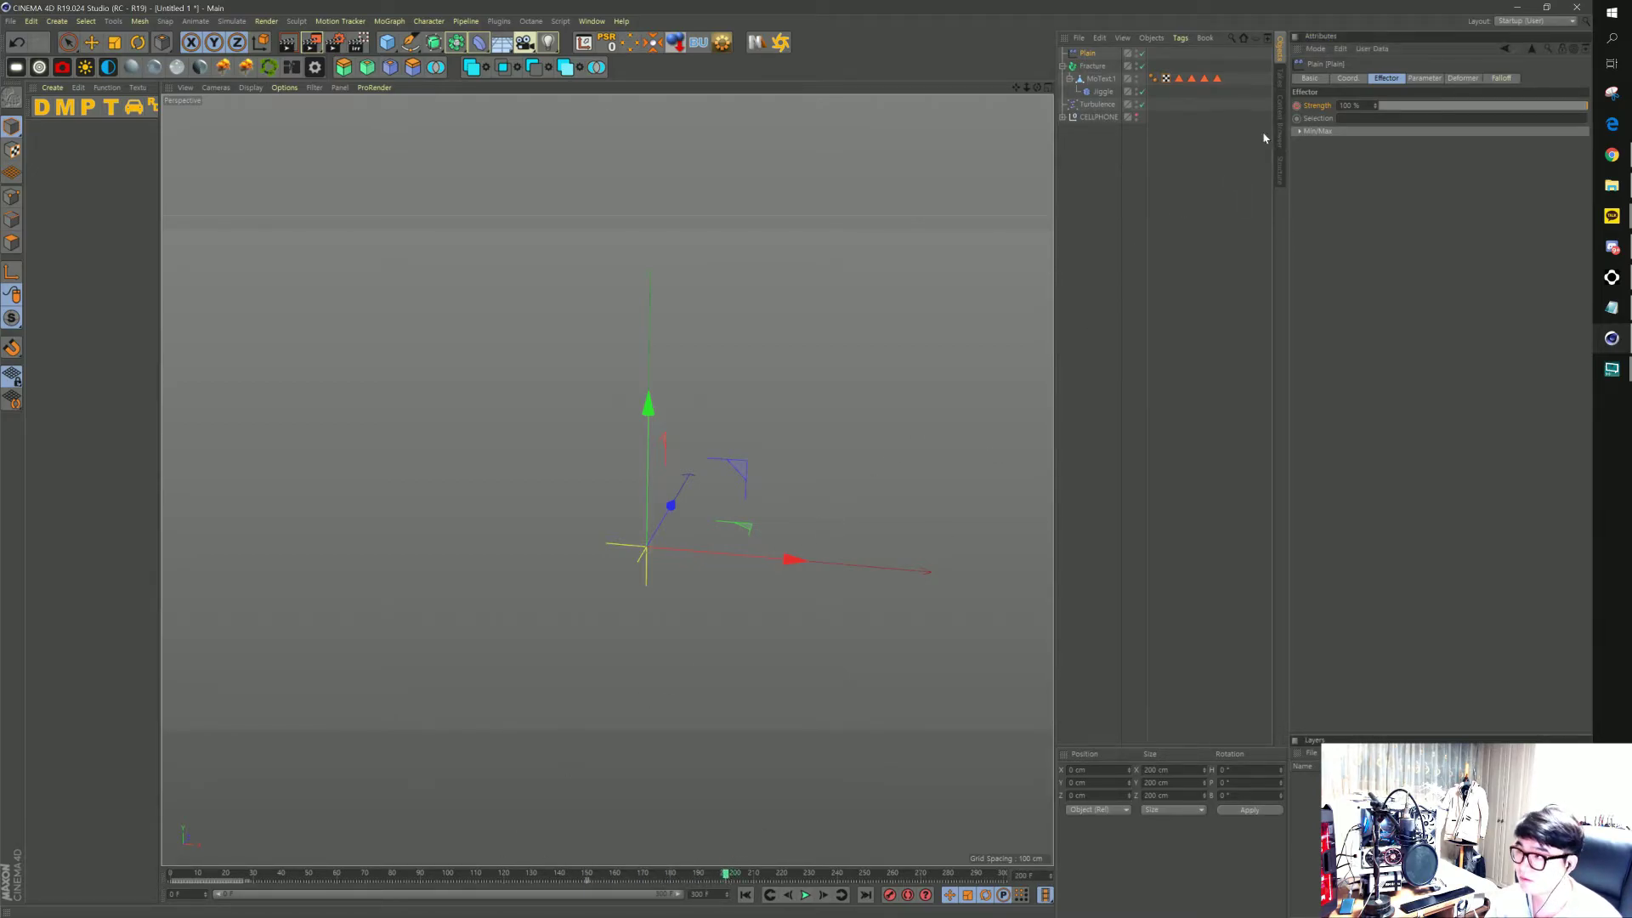
pyautogui.doubleClick(1350, 105)
pyautogui.write('0')
pyautogui.press('Return')
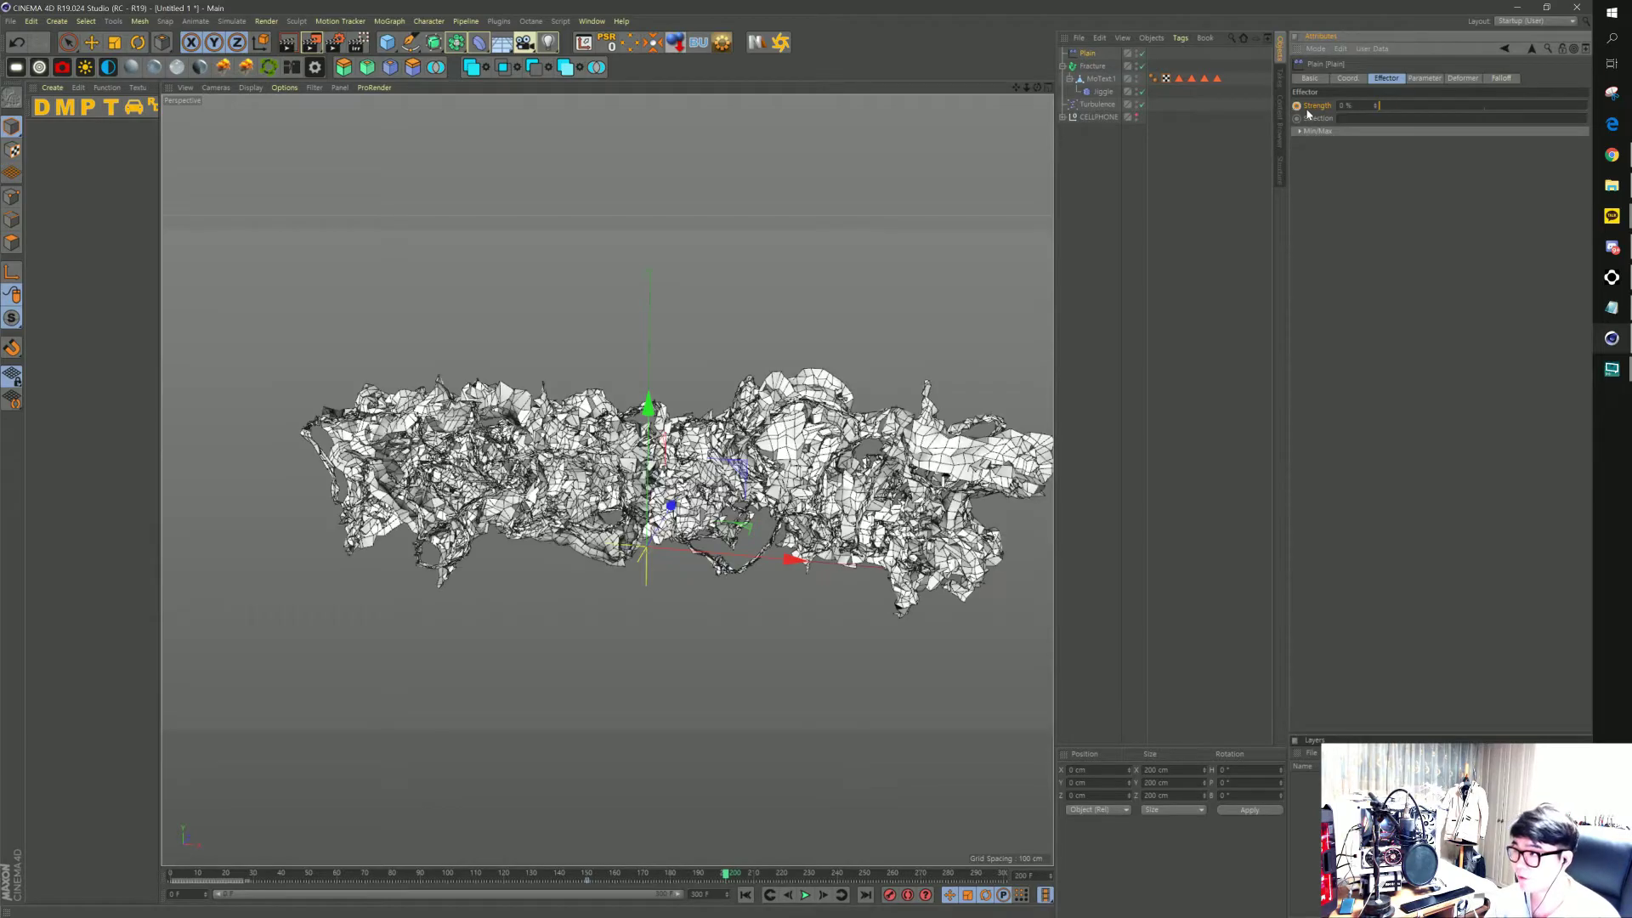
pyautogui.click(1297, 105)
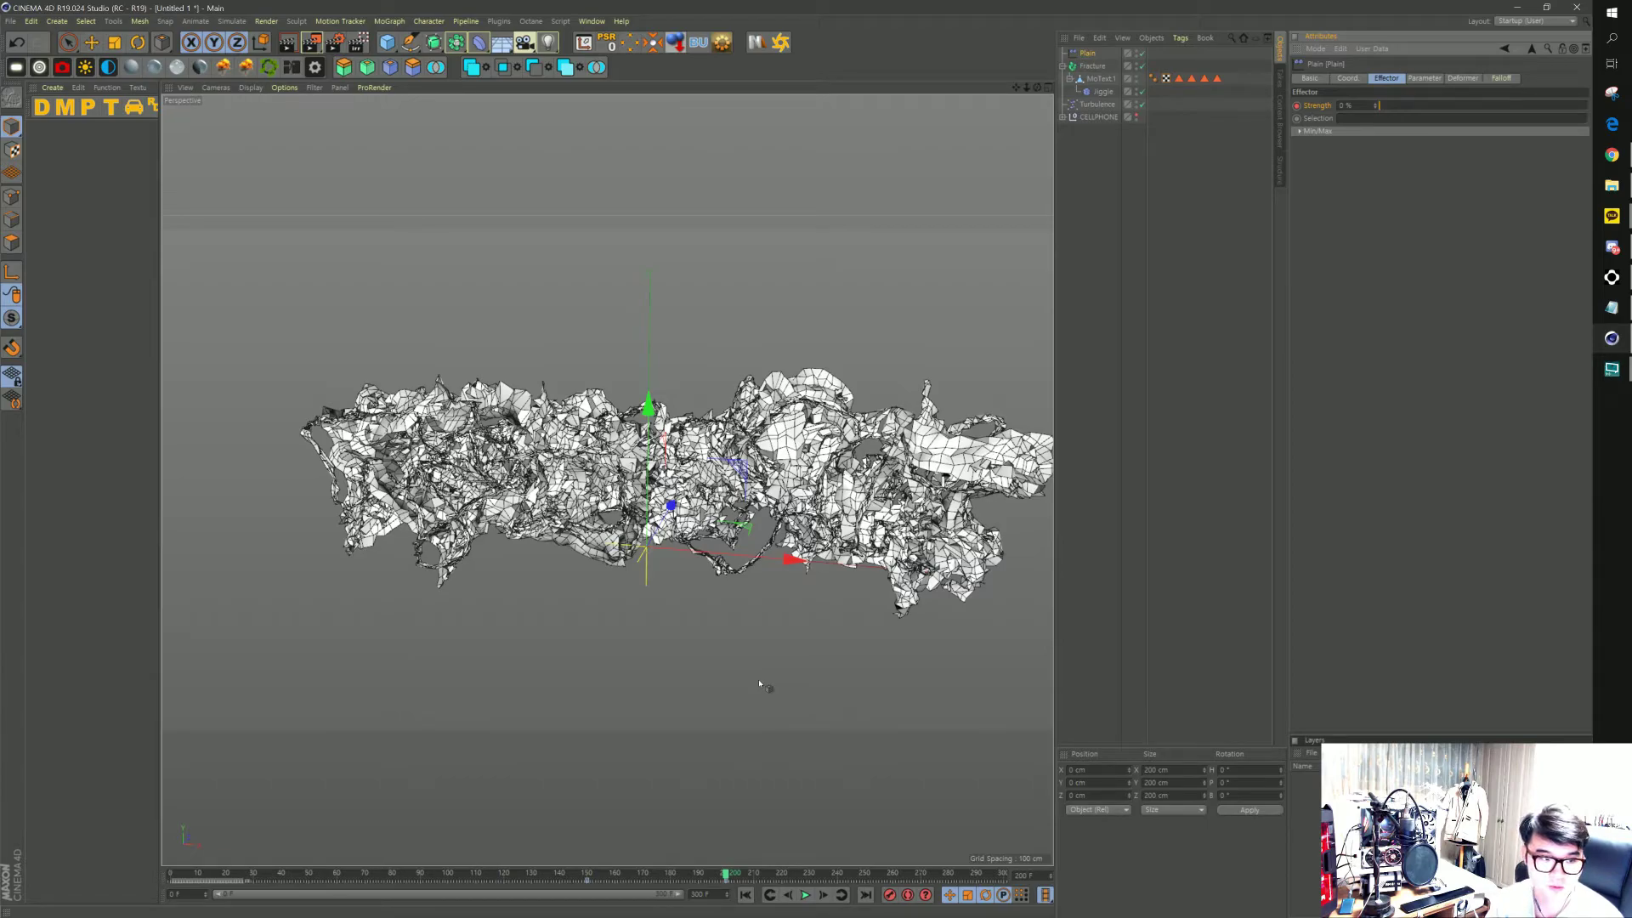
# Play the animation from the start and restore the CELLPHONE object's viewport visibility
pyautogui.click(746, 896)
pyautogui.click(806, 896)
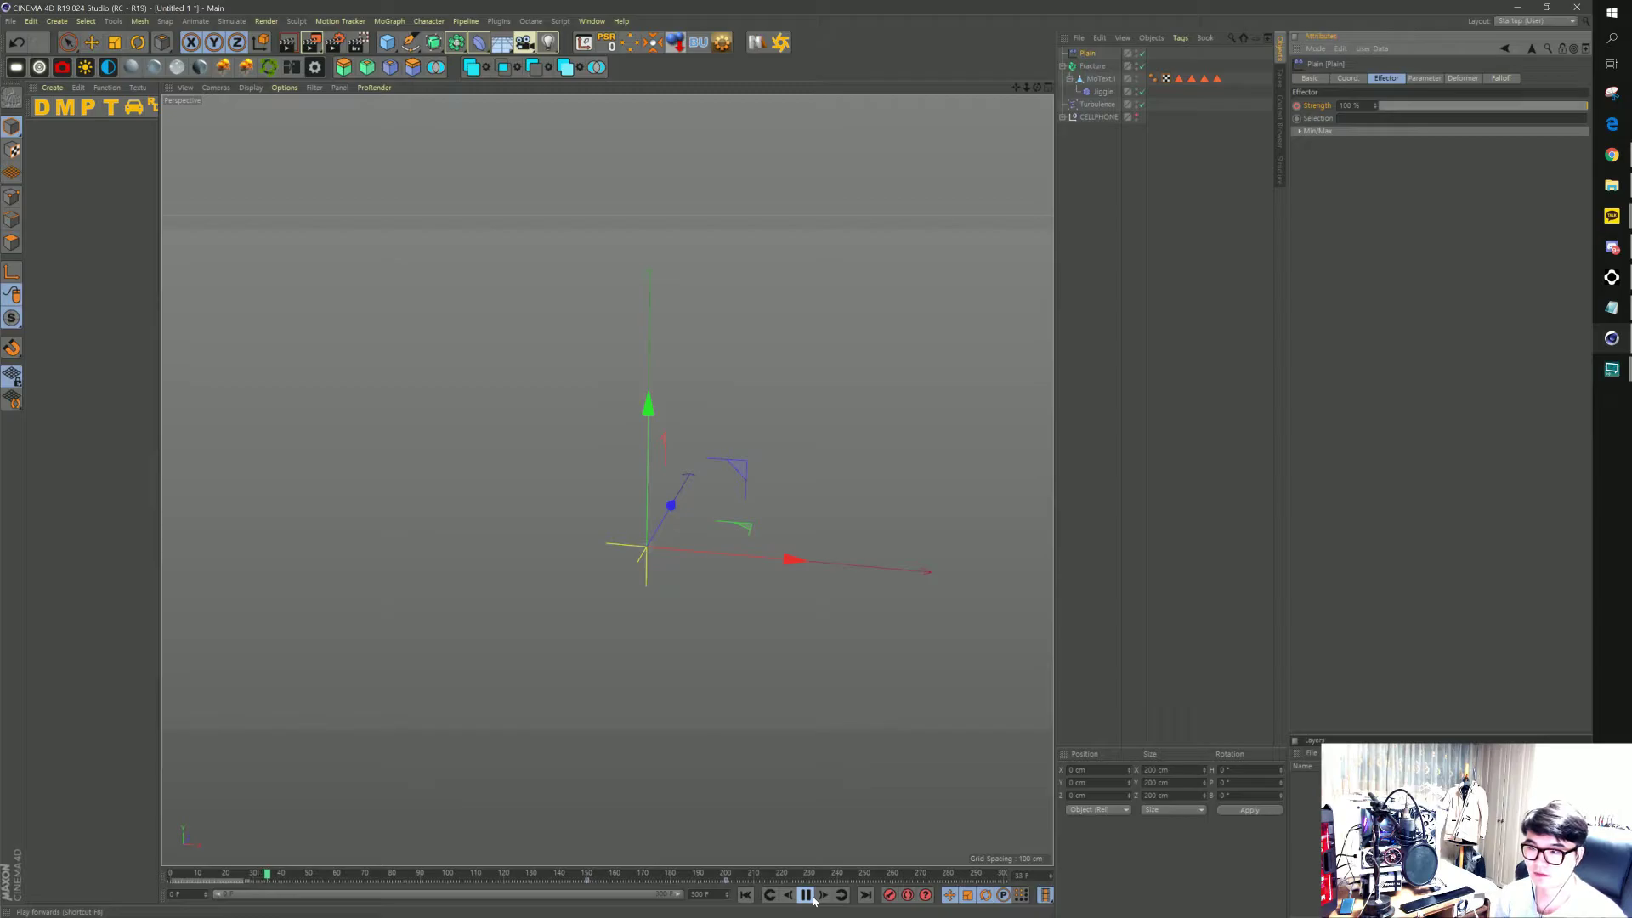
pyautogui.click(1131, 145)
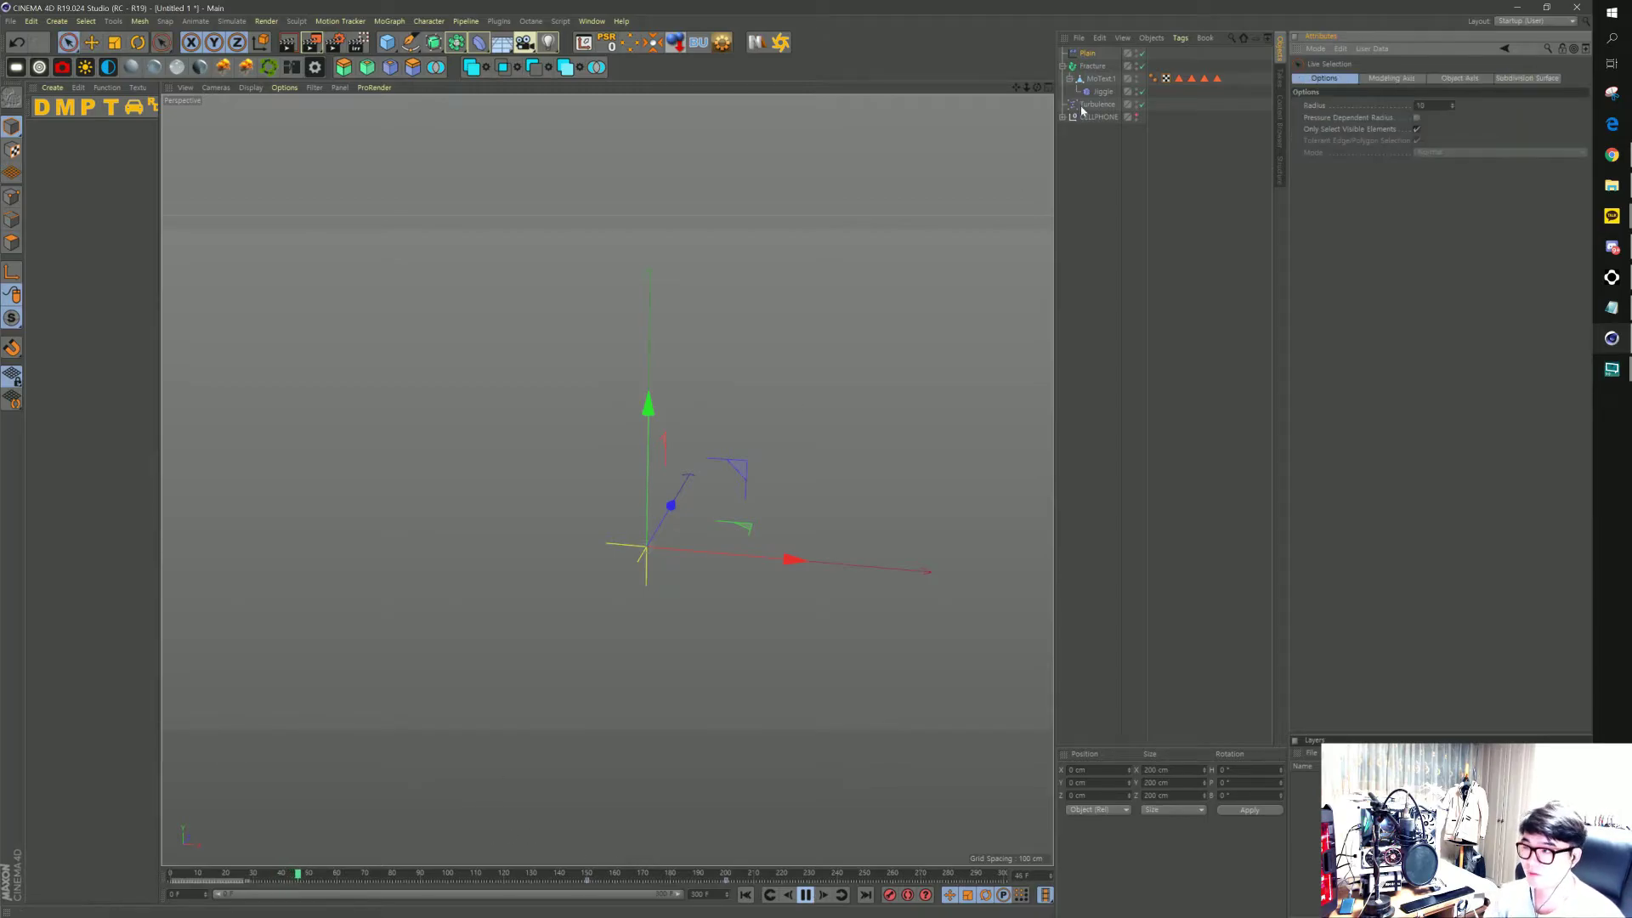
pyautogui.click(1138, 116)
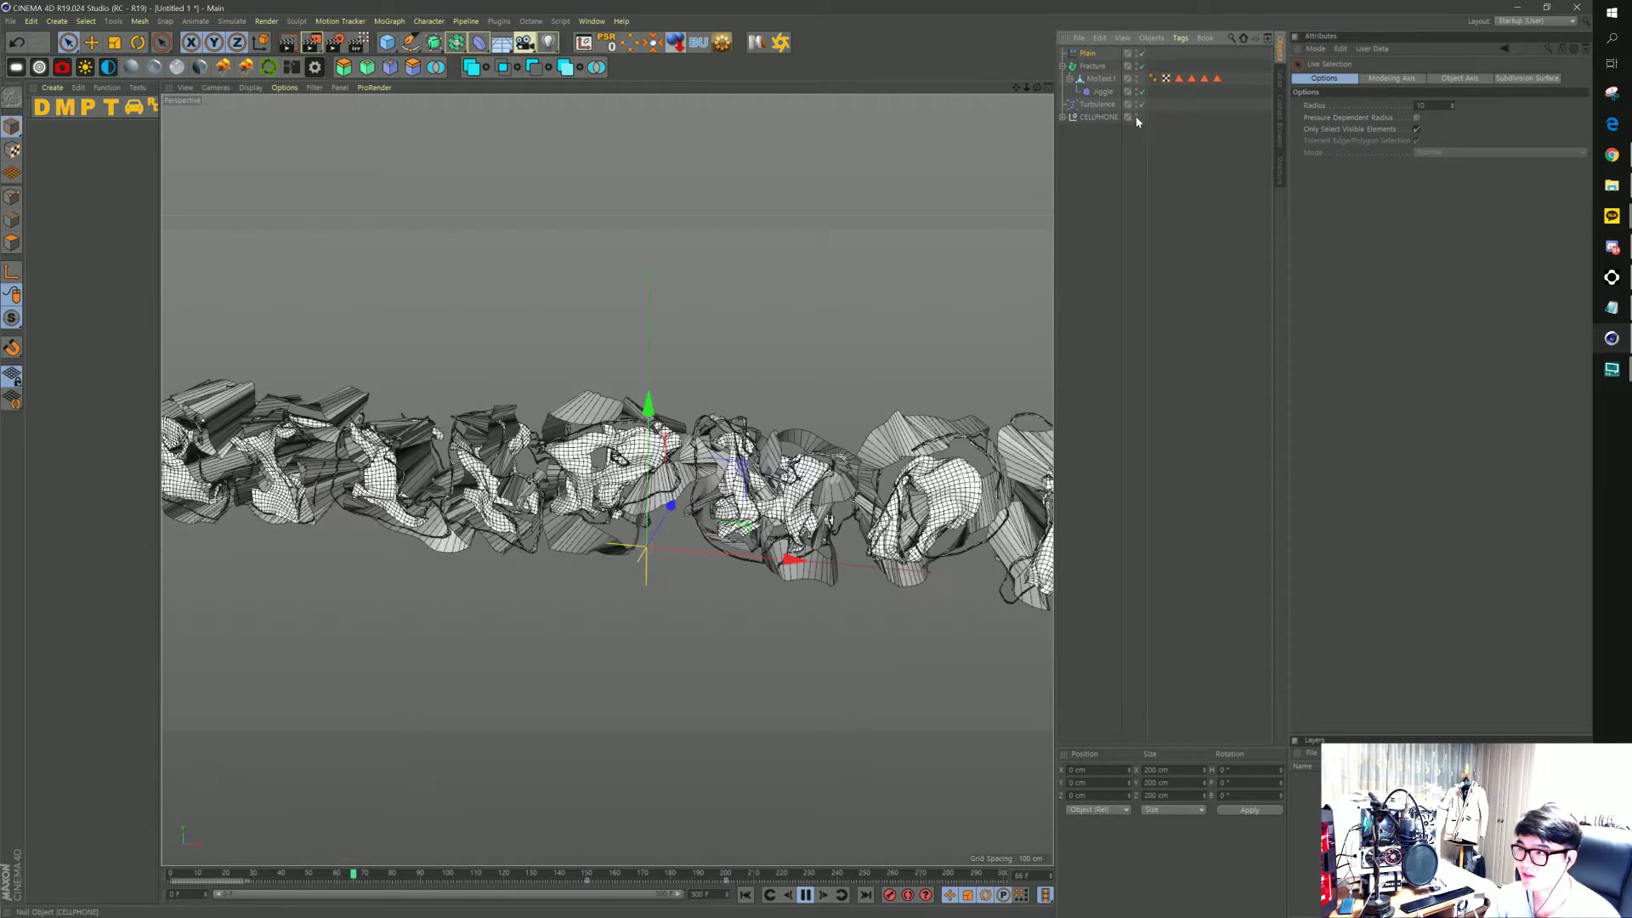
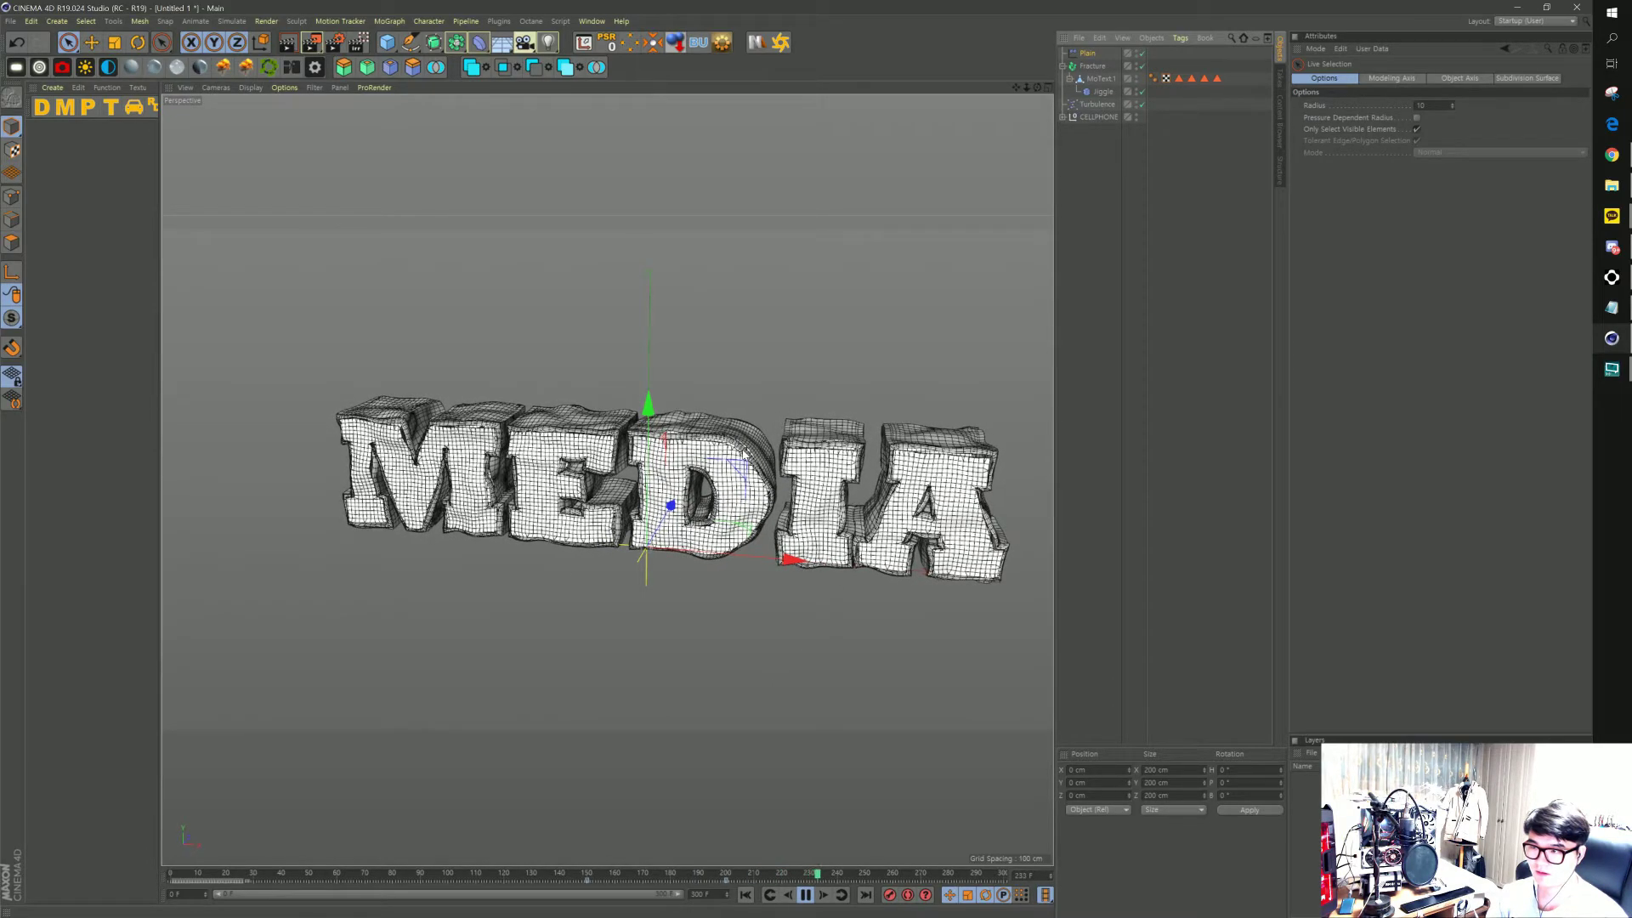
# Stop playback at frame 0 and collapse the Fracture hierarchy in the Object Manager
pyautogui.click(805, 895)
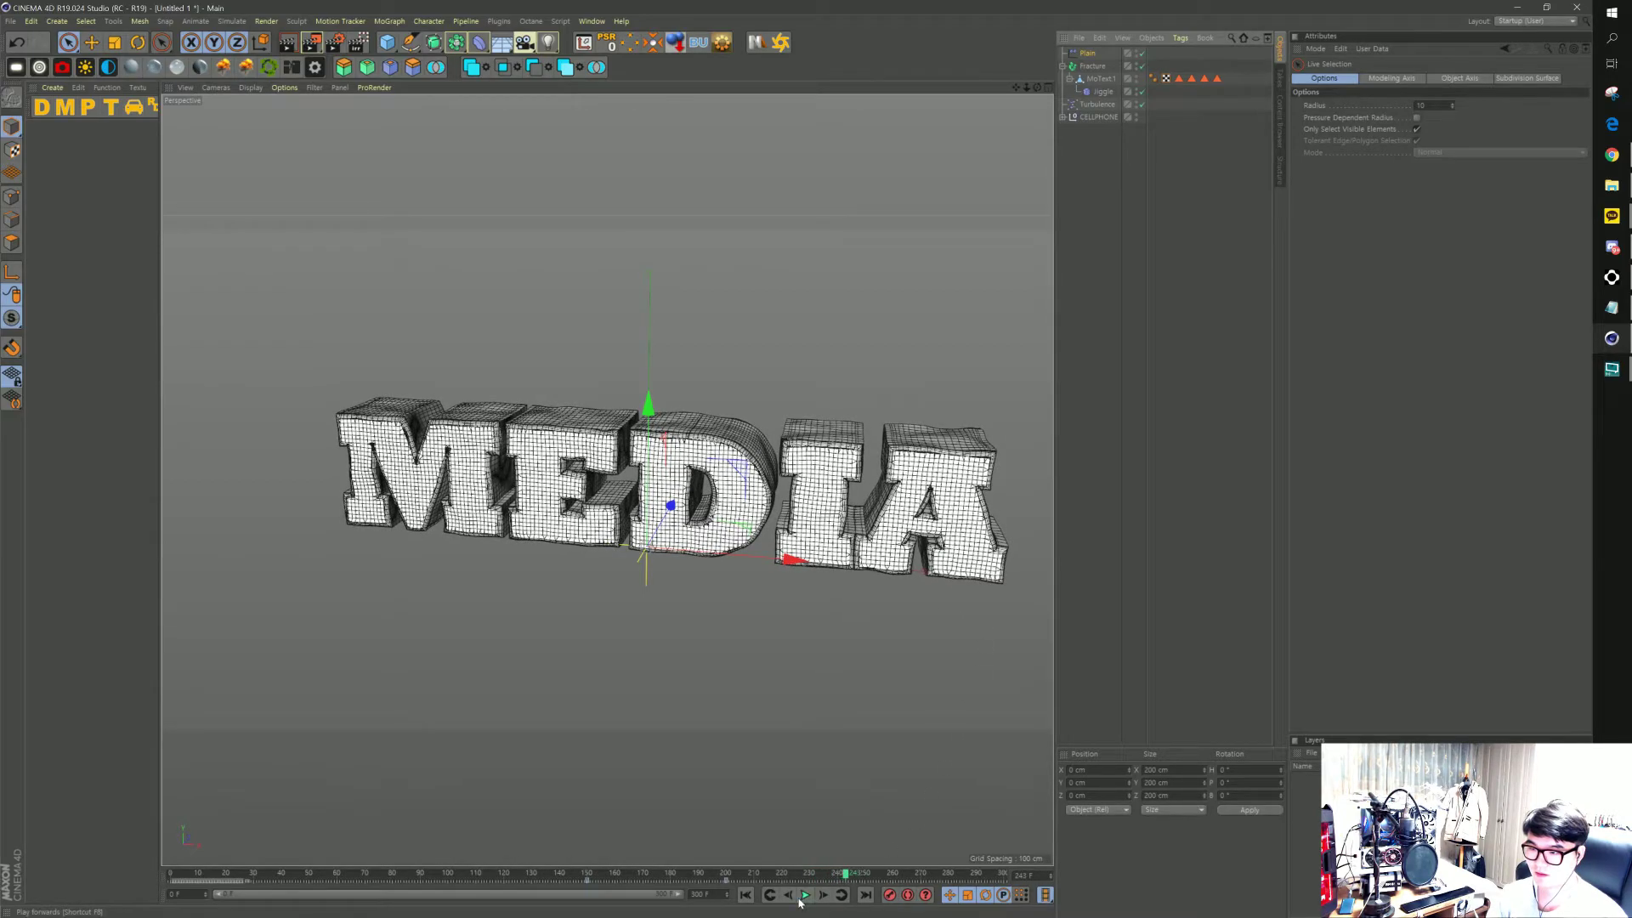
pyautogui.click(746, 895)
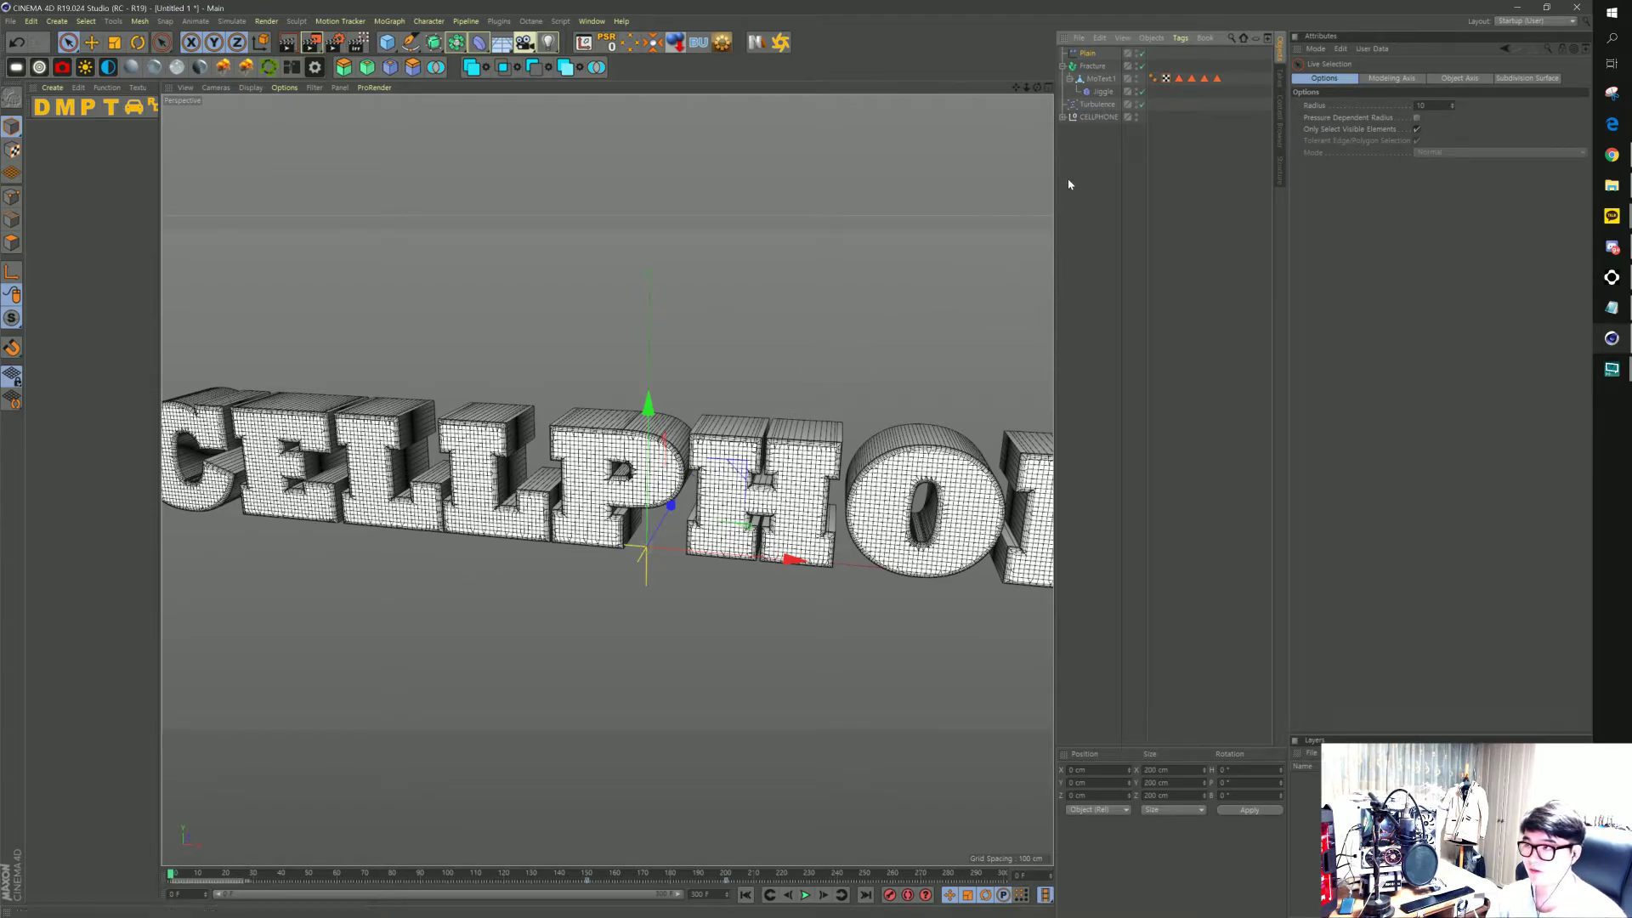
pyautogui.click(1063, 67)
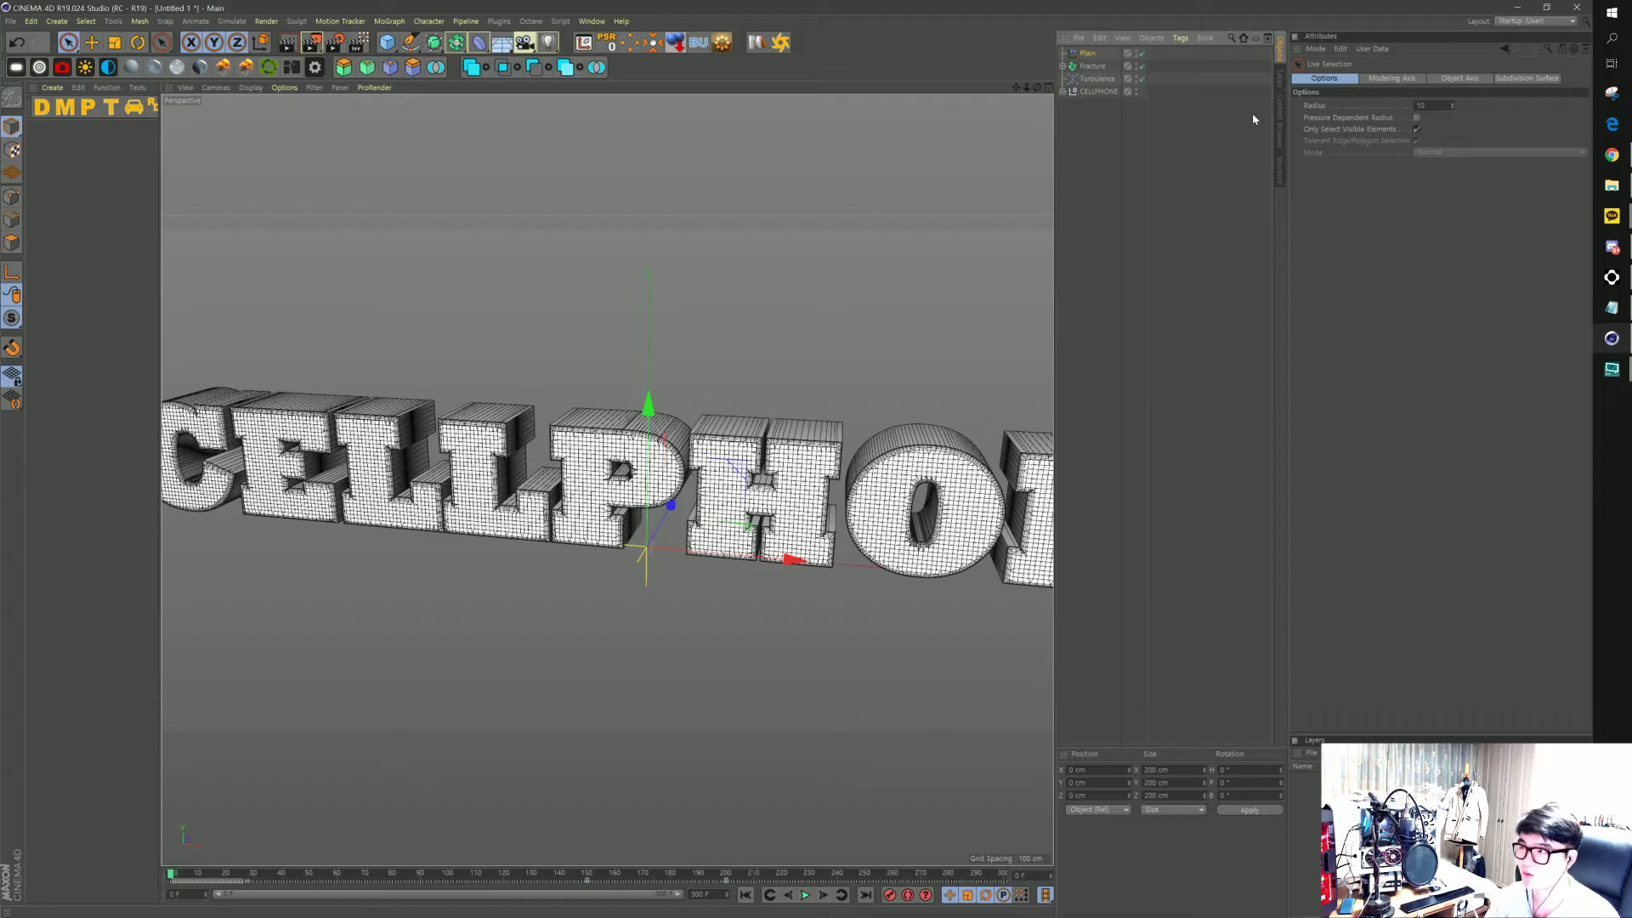
# Browse the Content Browser to Presets > M2 Fabric Texture Pack v1 > Fabric and pick Fabric 07
pyautogui.click(1282, 127)
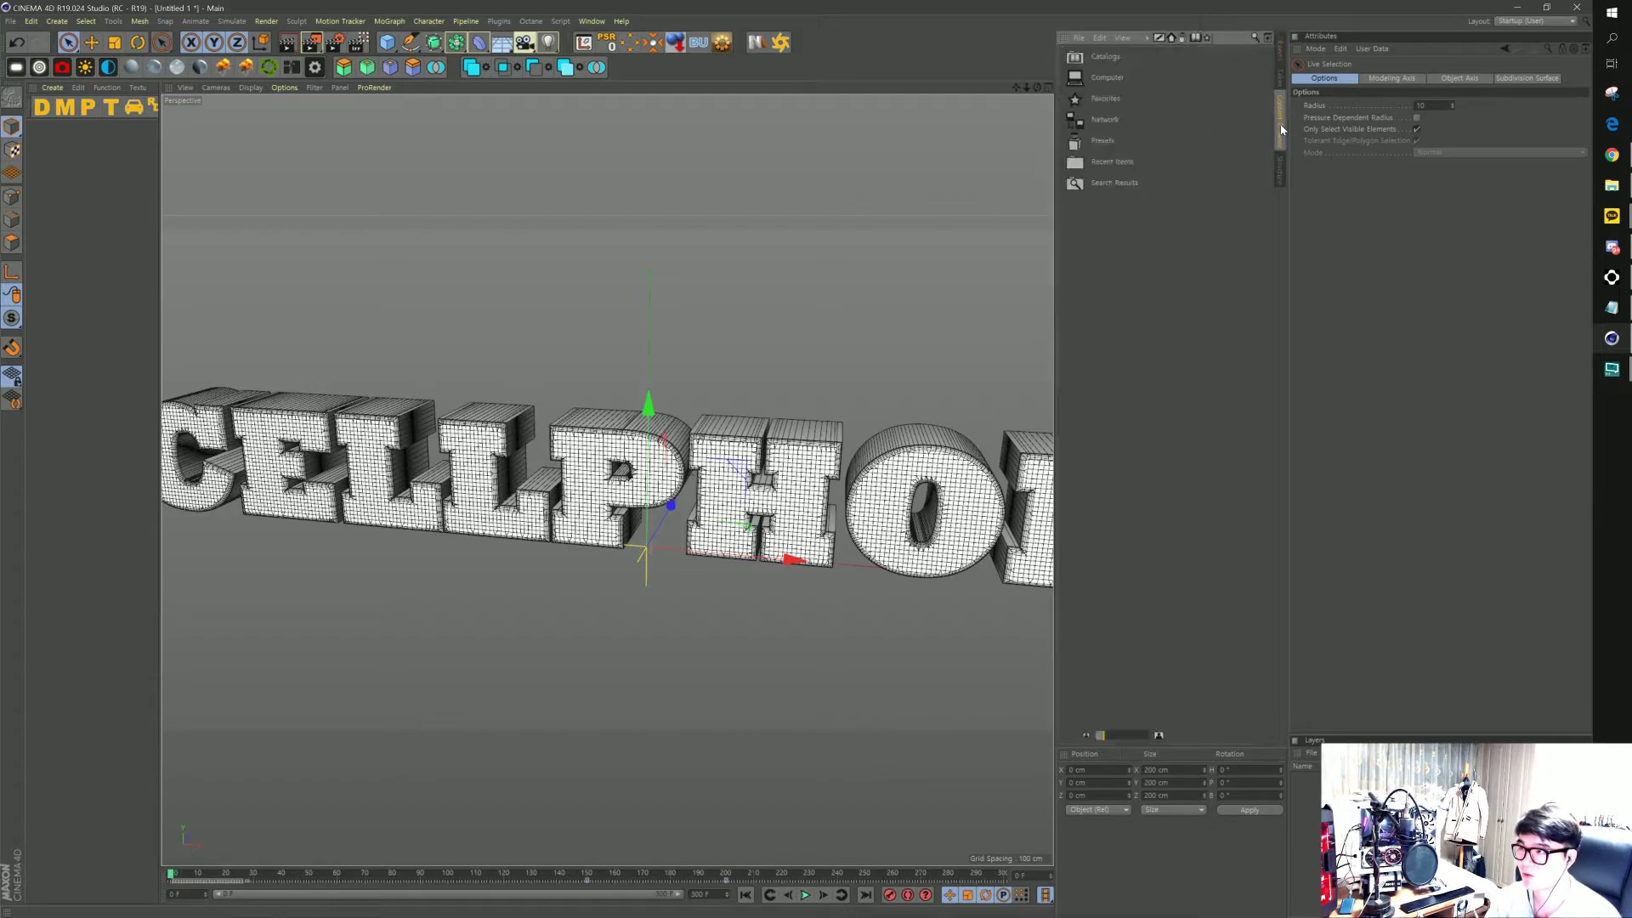
pyautogui.click(1095, 145)
pyautogui.doubleClick(1110, 142)
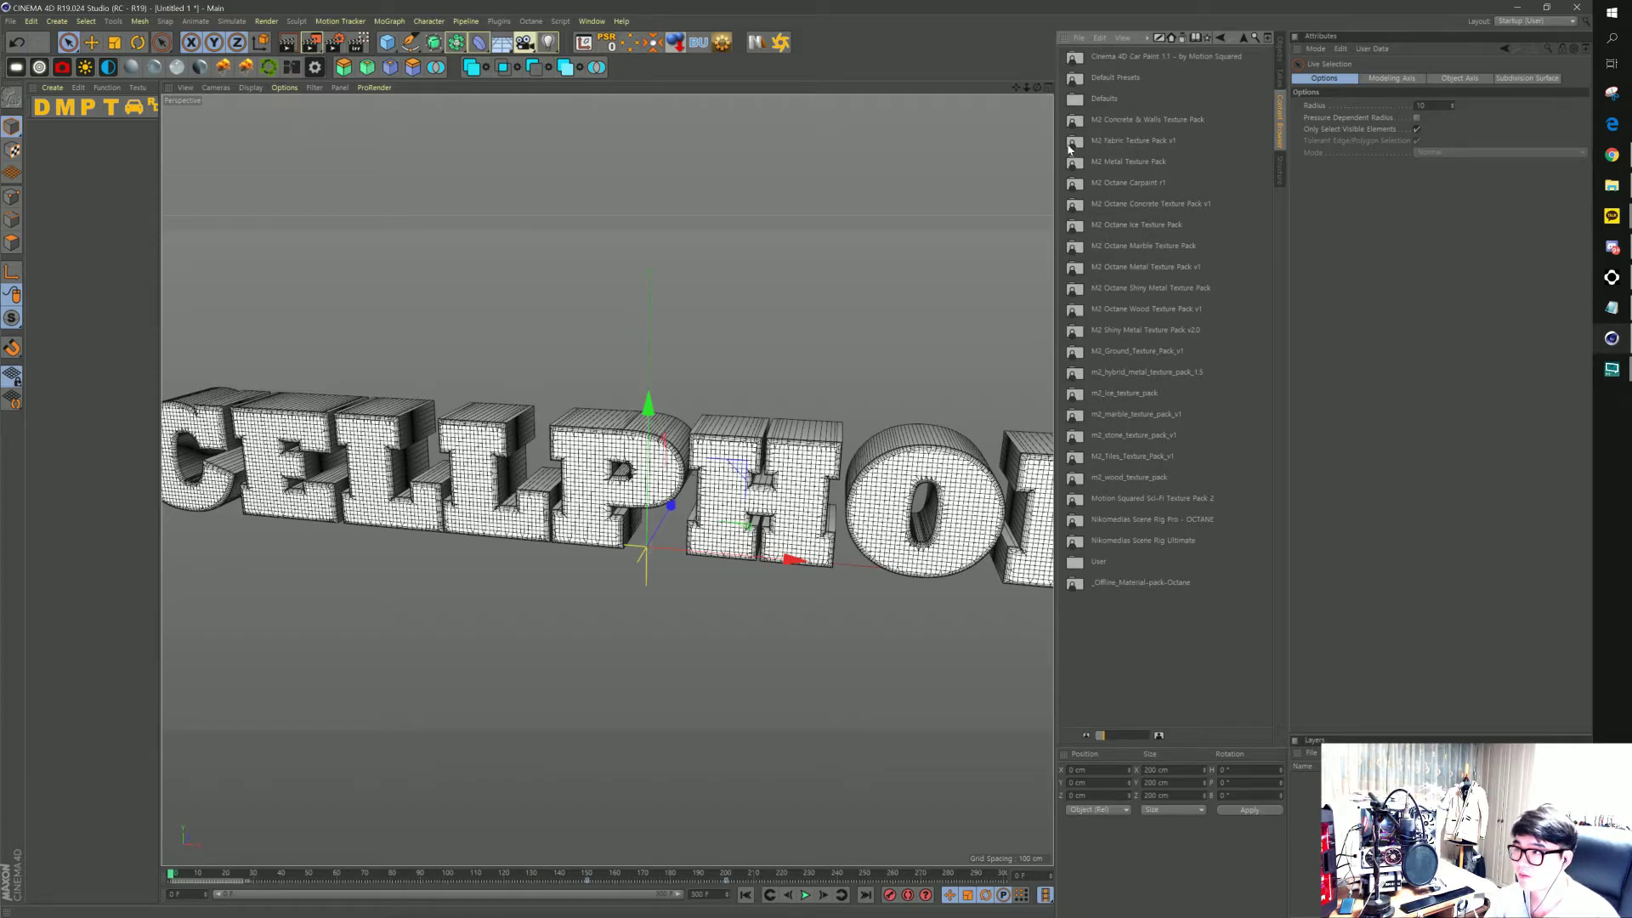
pyautogui.doubleClick(1124, 143)
pyautogui.doubleClick(1101, 62)
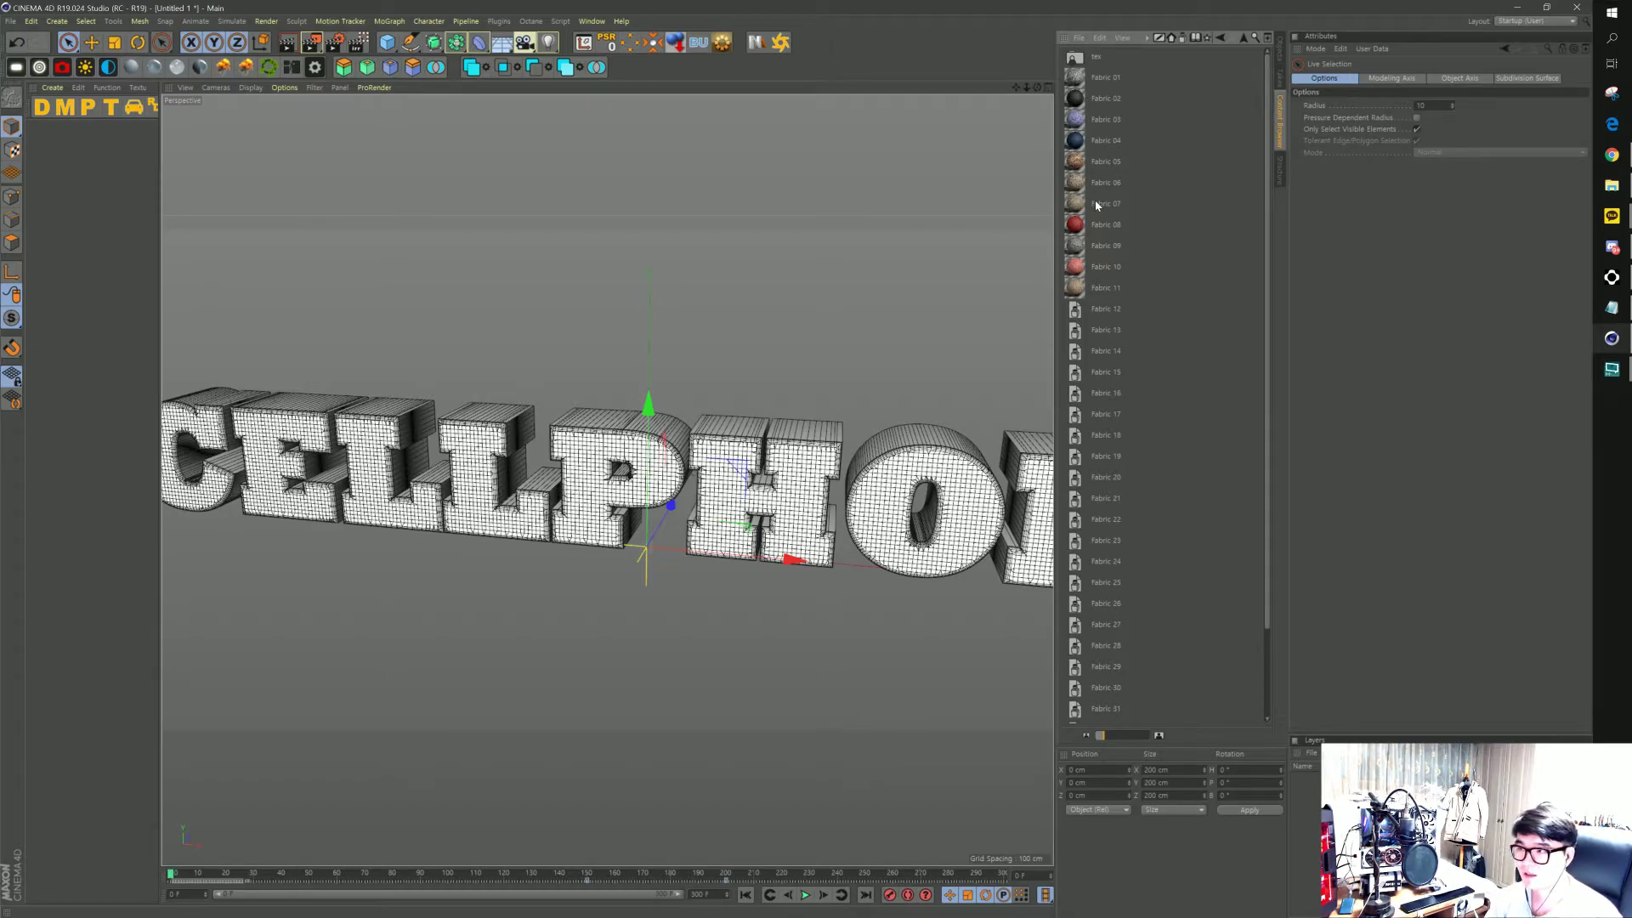
pyautogui.moveTo(1095, 201)
pyautogui.mouseDown()
pyautogui.moveTo(884, 208)
pyautogui.moveTo(55, 142)
pyautogui.mouseUp()
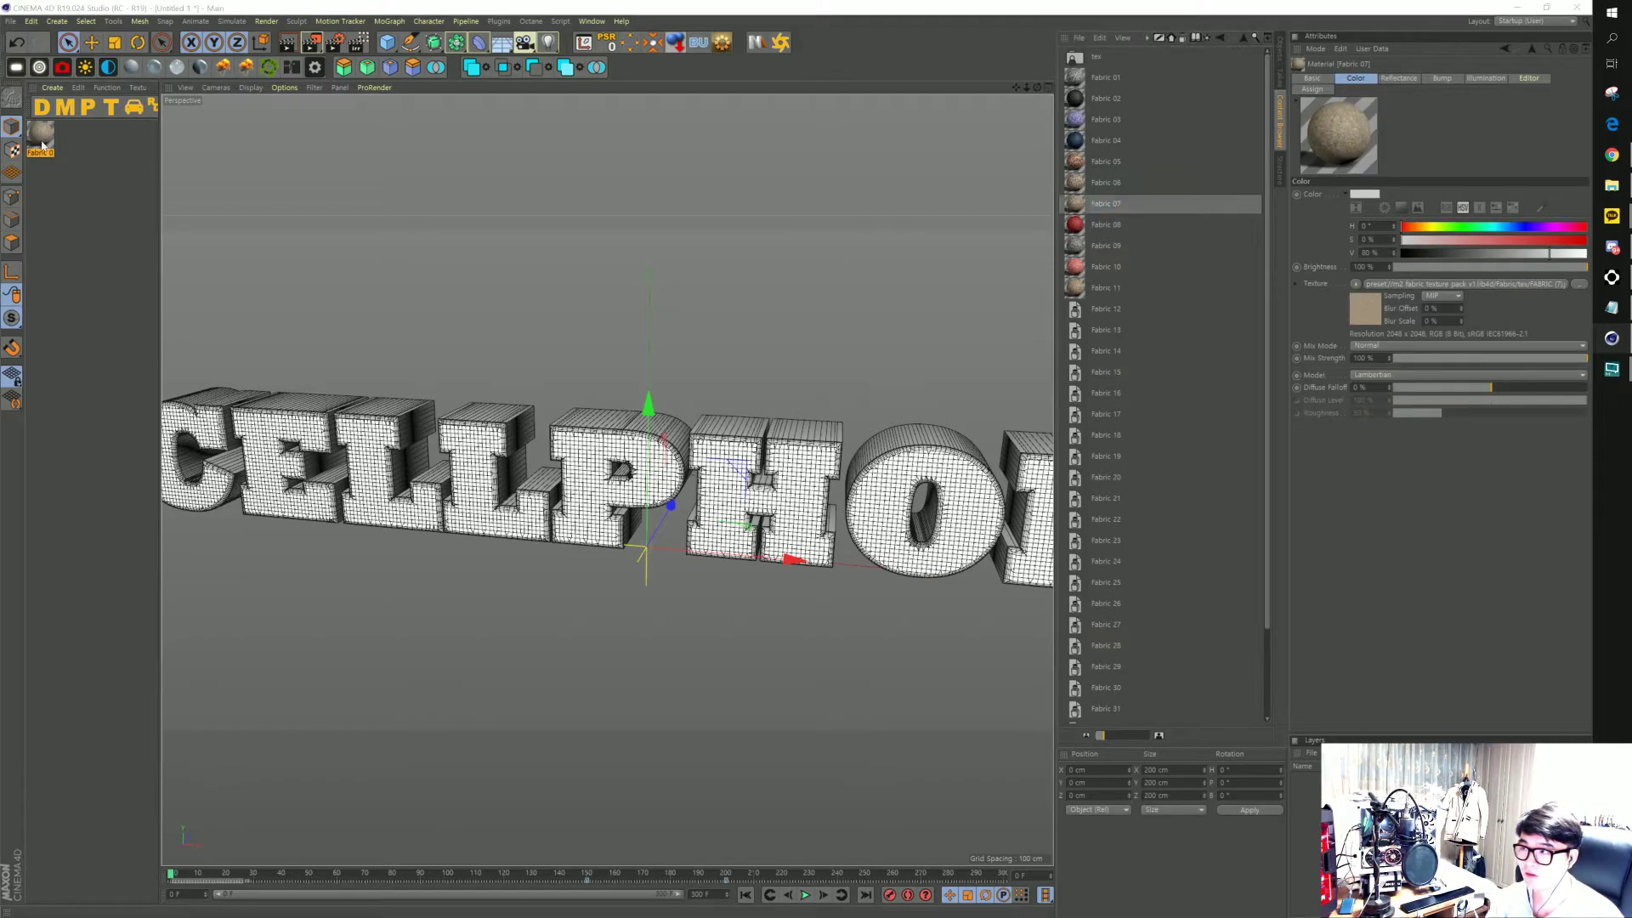
# Load Fabric 07 into the scene and inspect its color texture file path in the Material Editor
pyautogui.doubleClick(41, 133)
pyautogui.moveTo(385, 94); pyautogui.dragTo(799, 183)
pyautogui.click(766, 333)
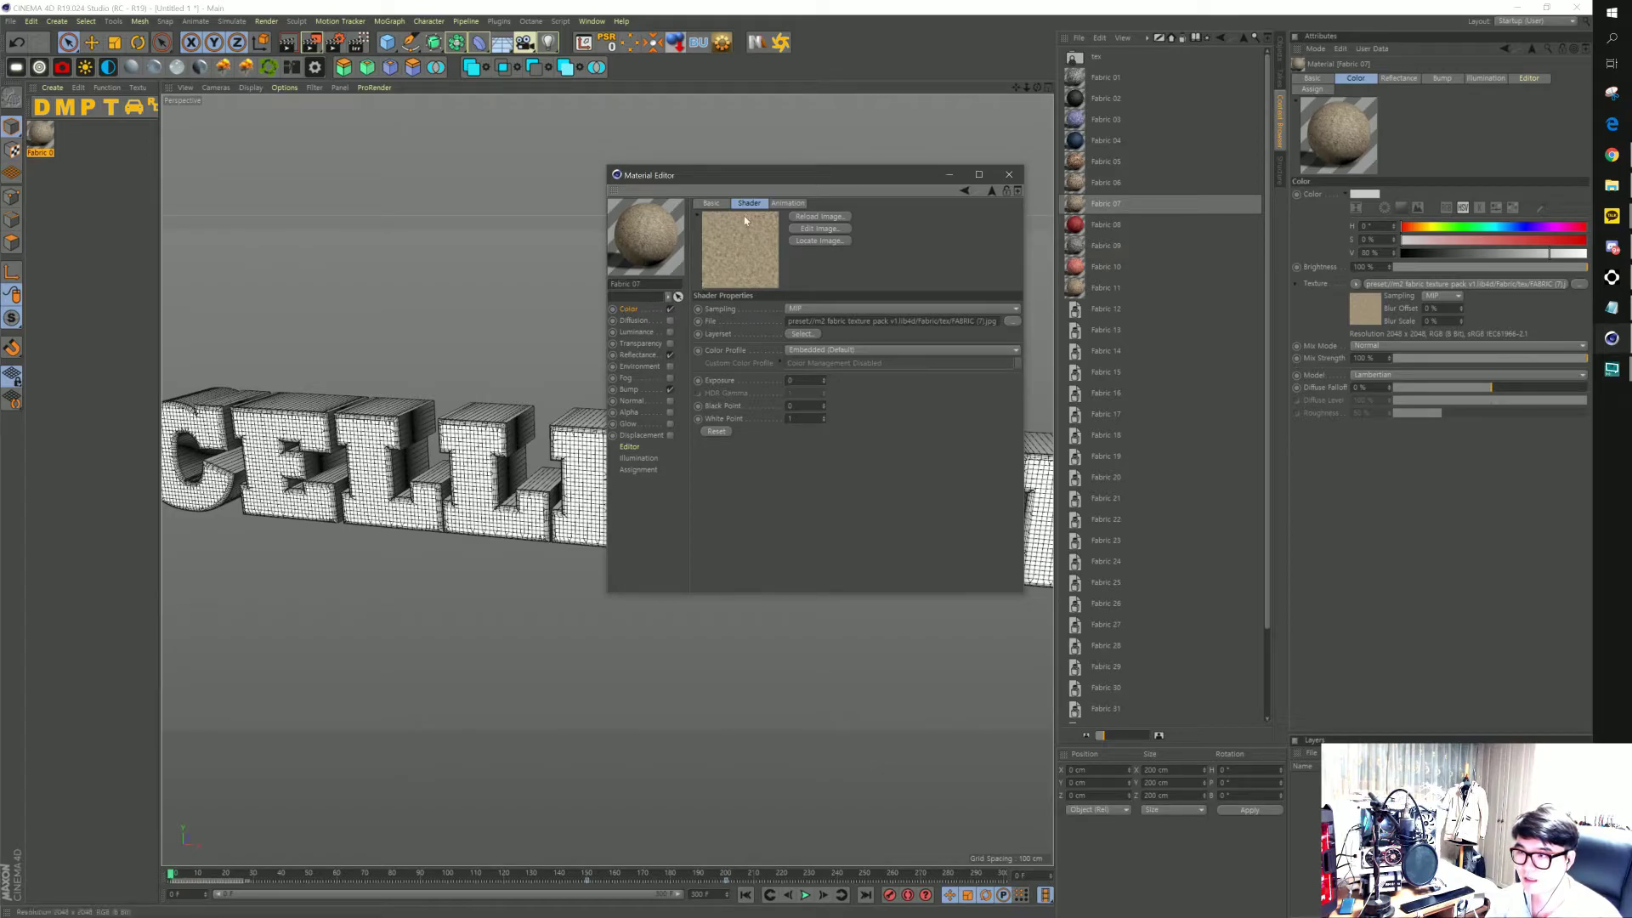
pyautogui.moveTo(810, 321); pyautogui.dragTo(985, 321)
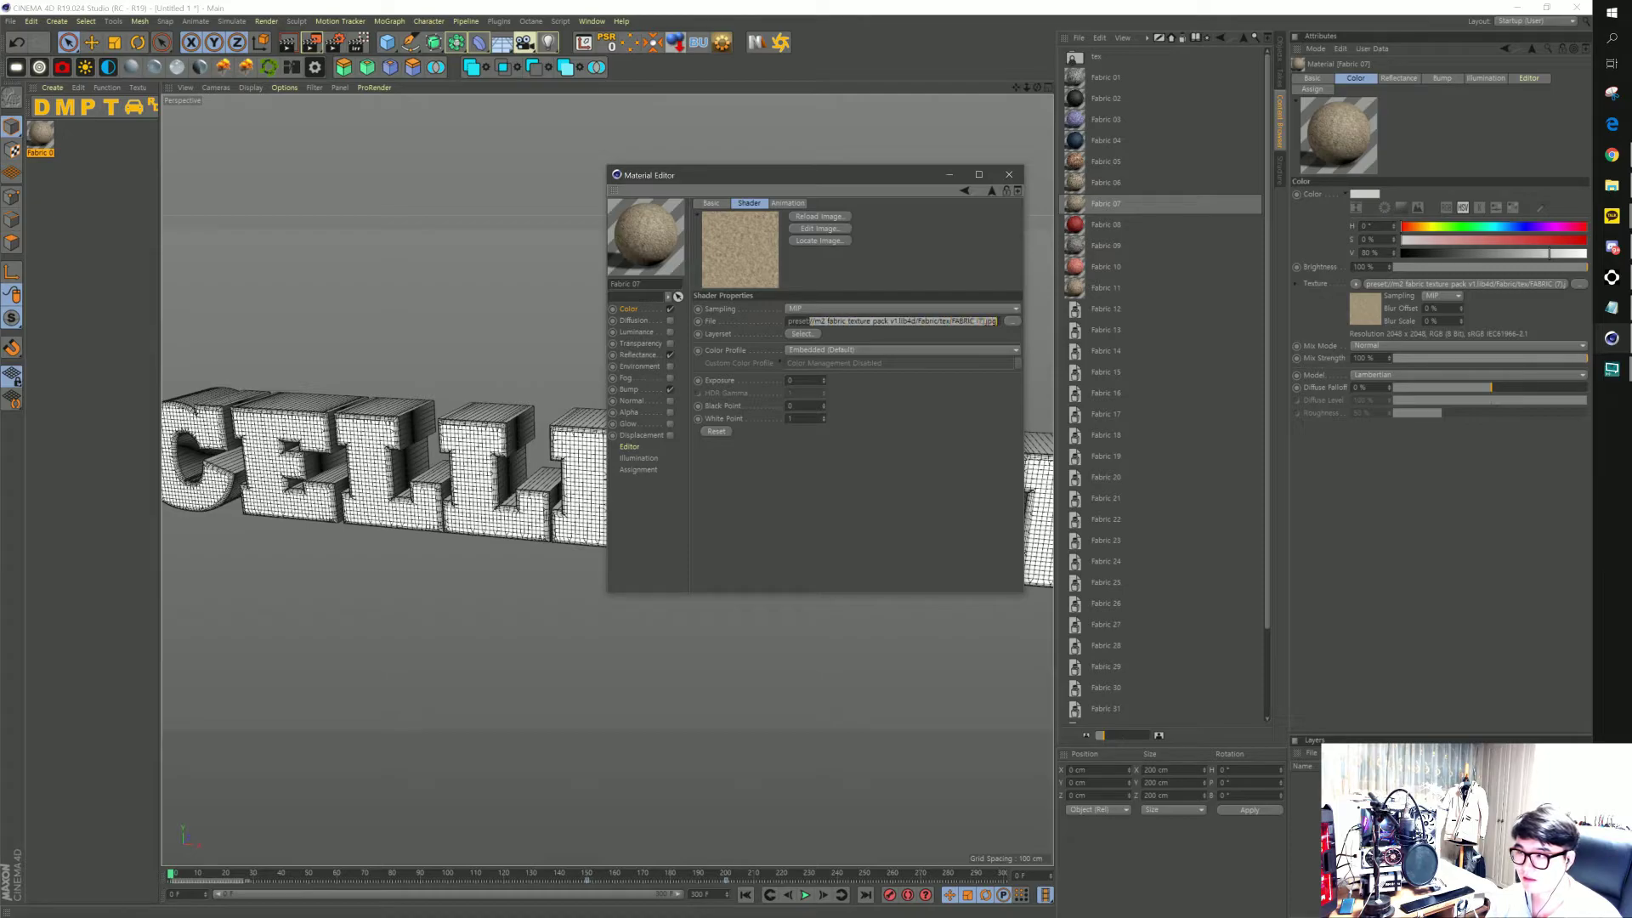
pyautogui.click(995, 322)
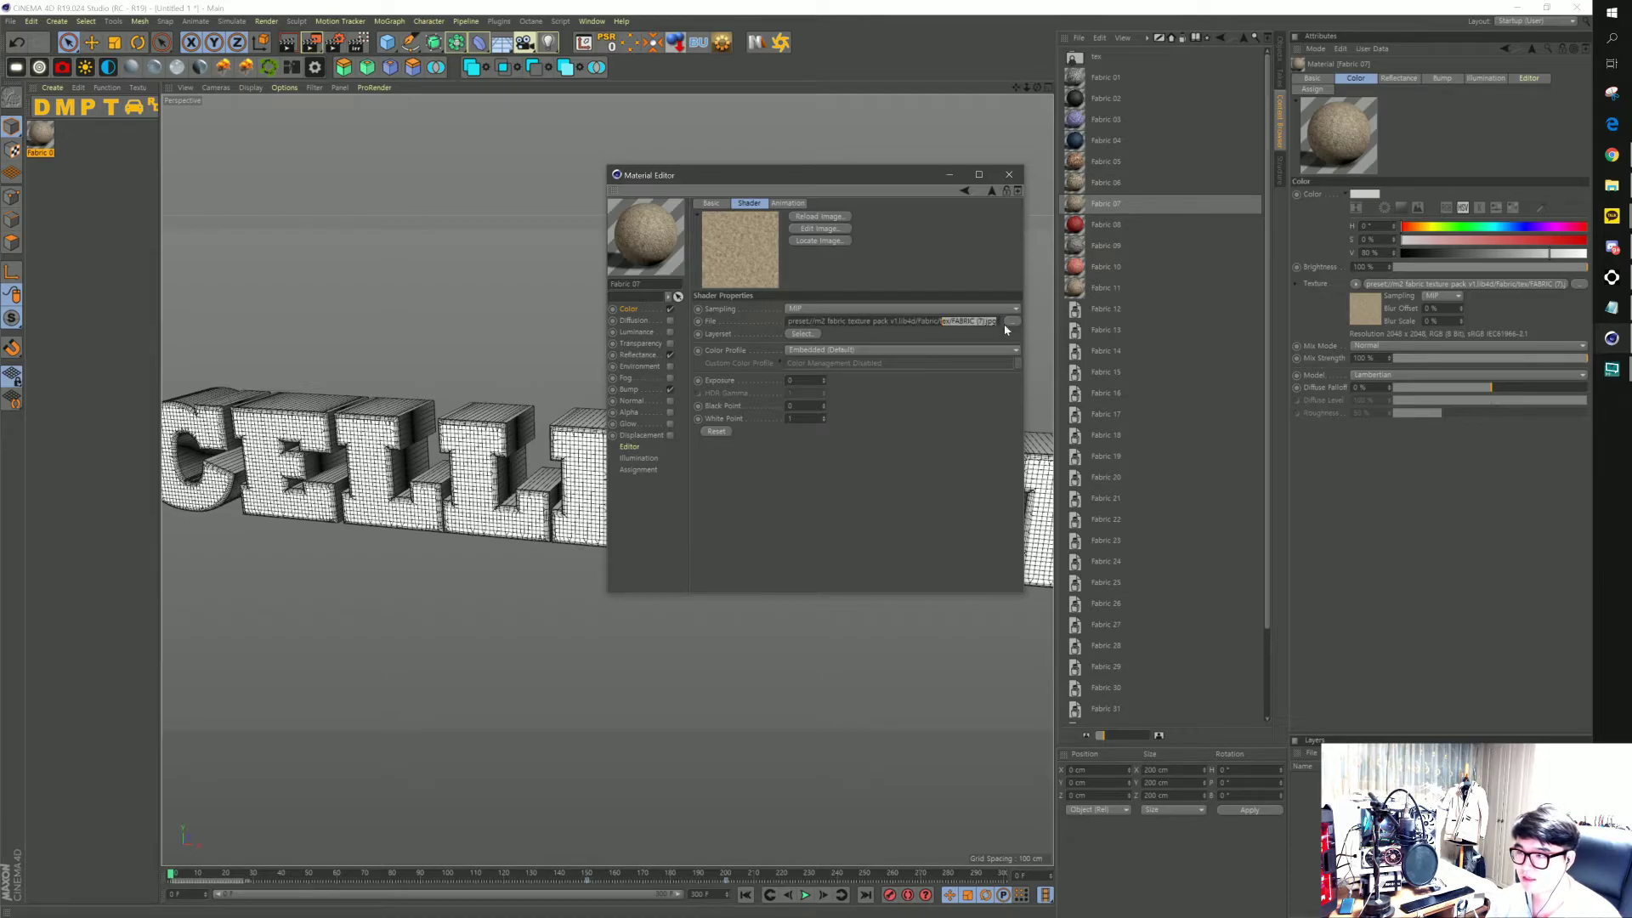
pyautogui.click(889, 321)
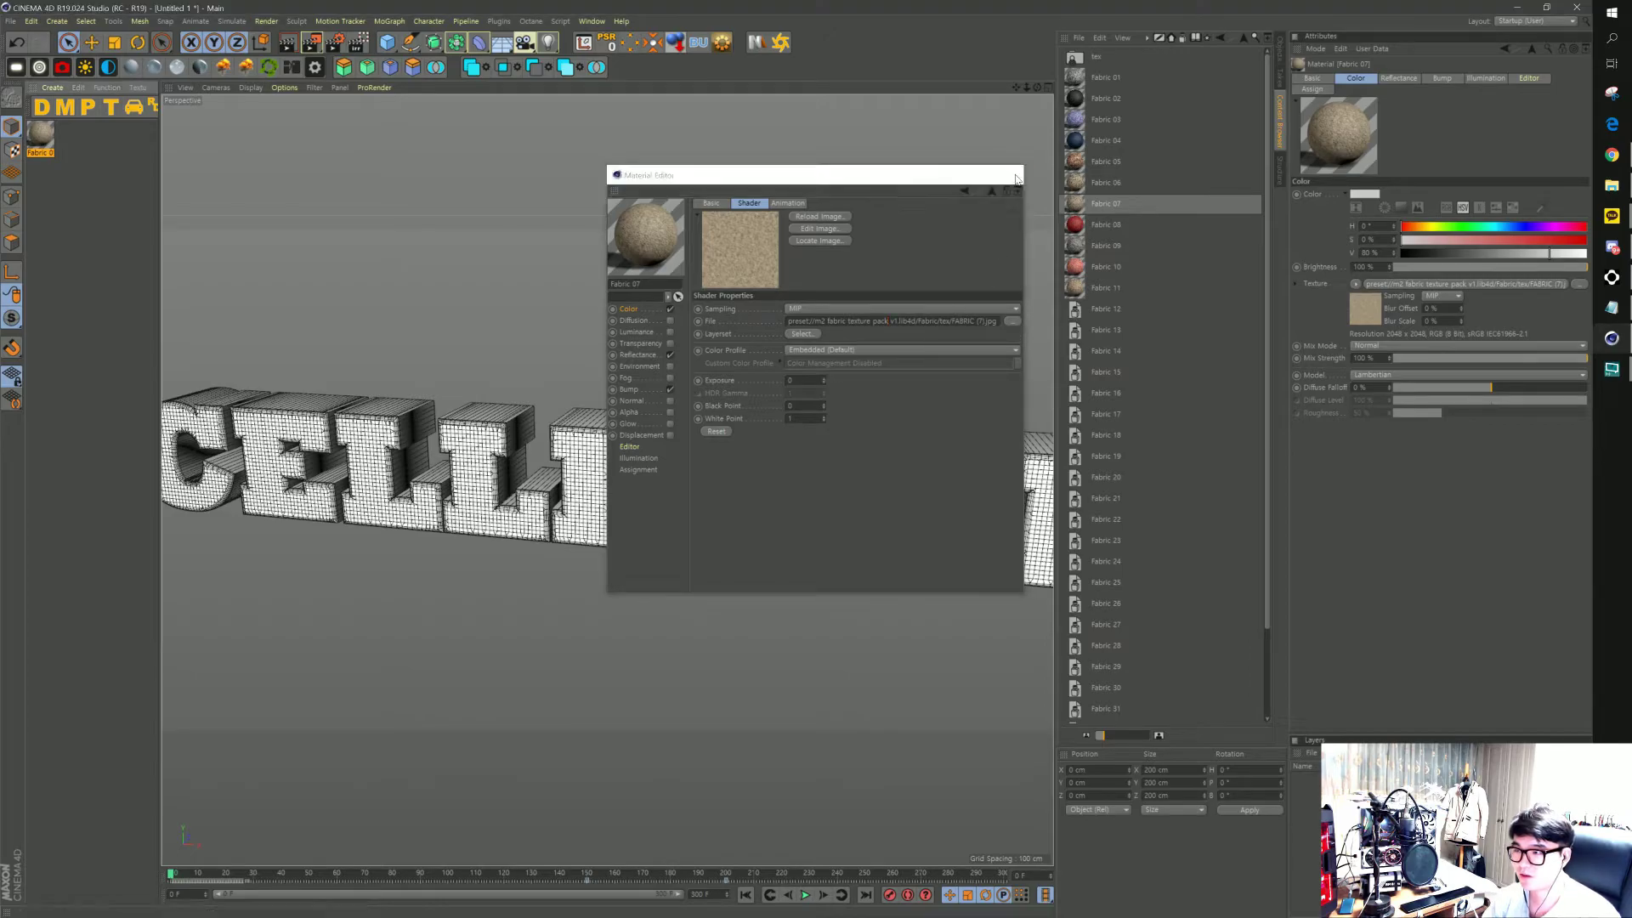
pyautogui.click(1009, 174)
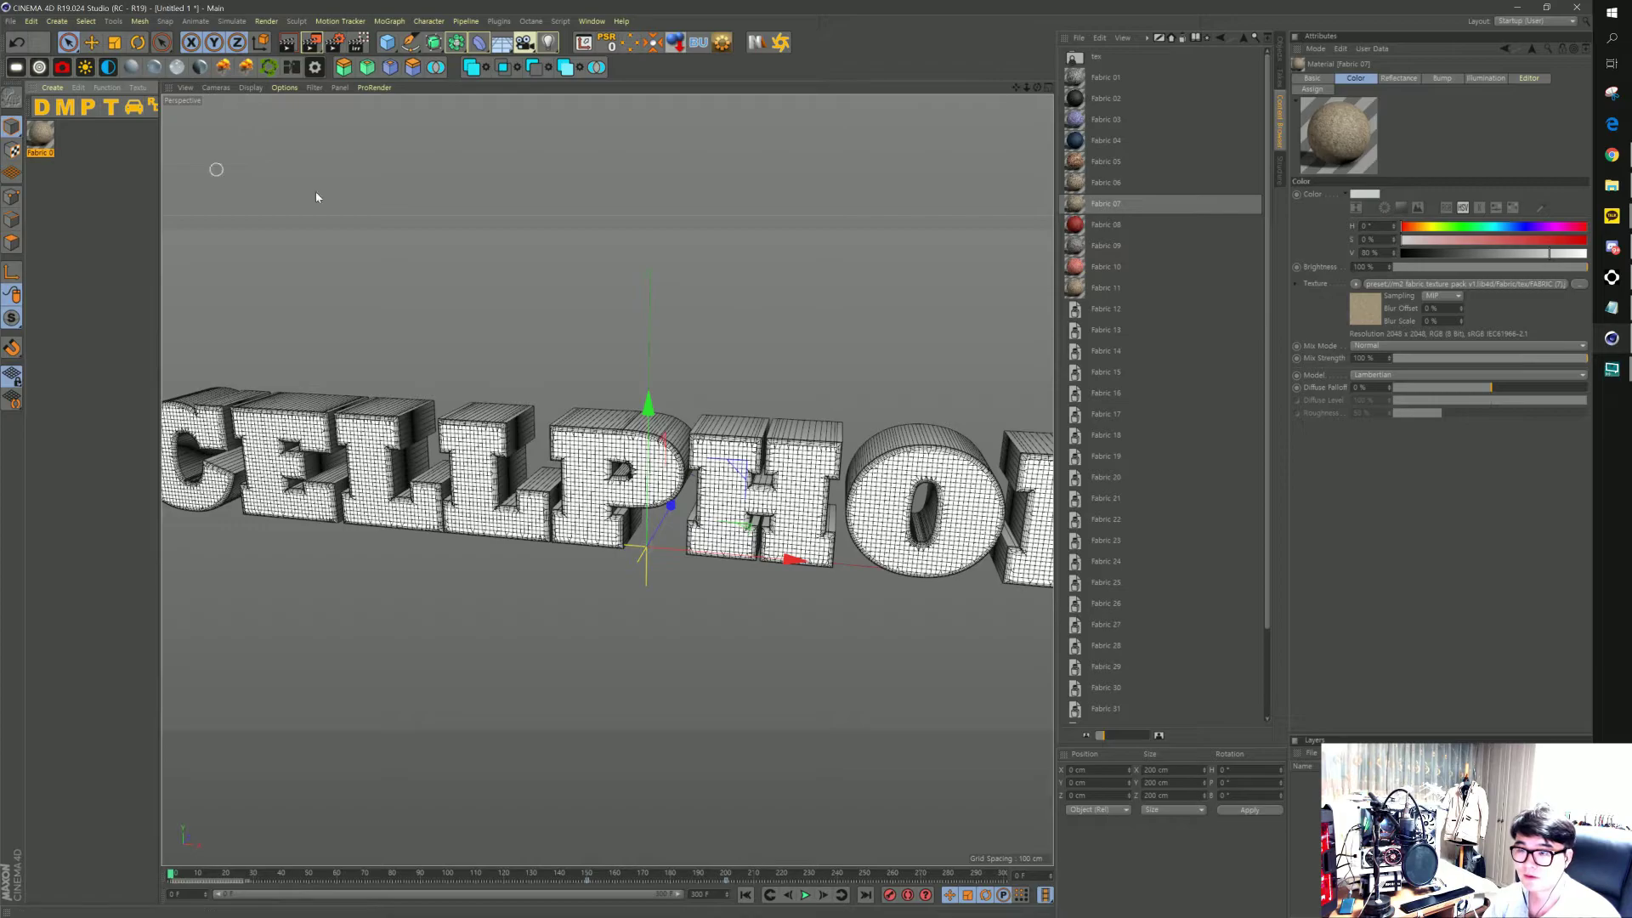
# Add Fabric 21, 23, 24, 26 and the red Fabric 31 materials to the scene
pyautogui.scroll(-2, 1105, 403)
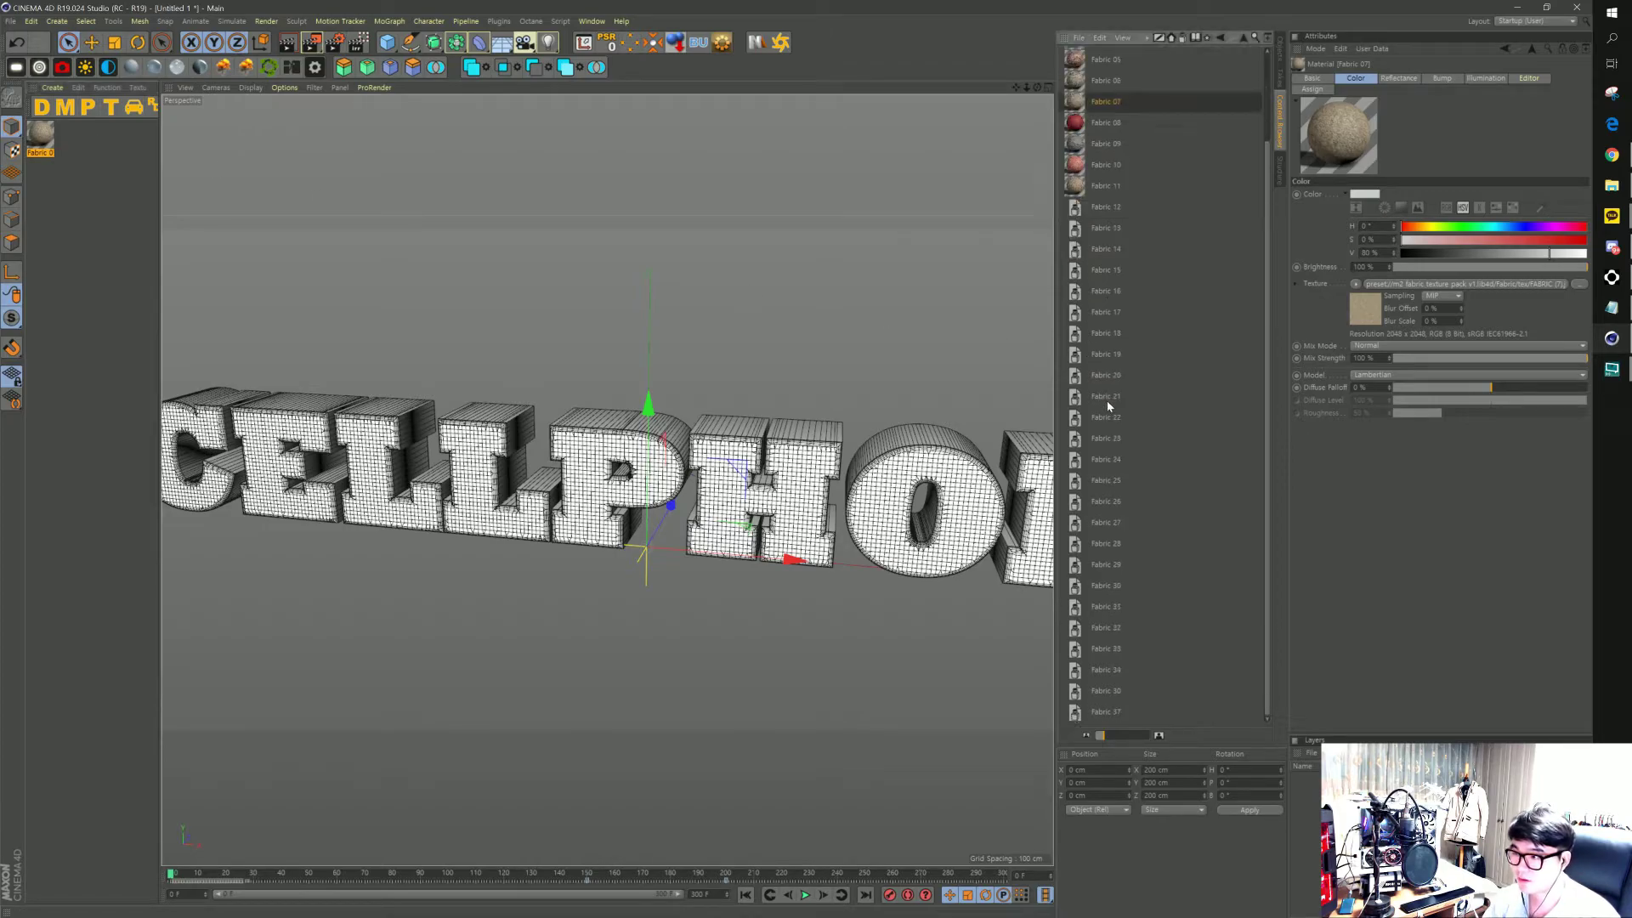
pyautogui.doubleClick(1107, 401)
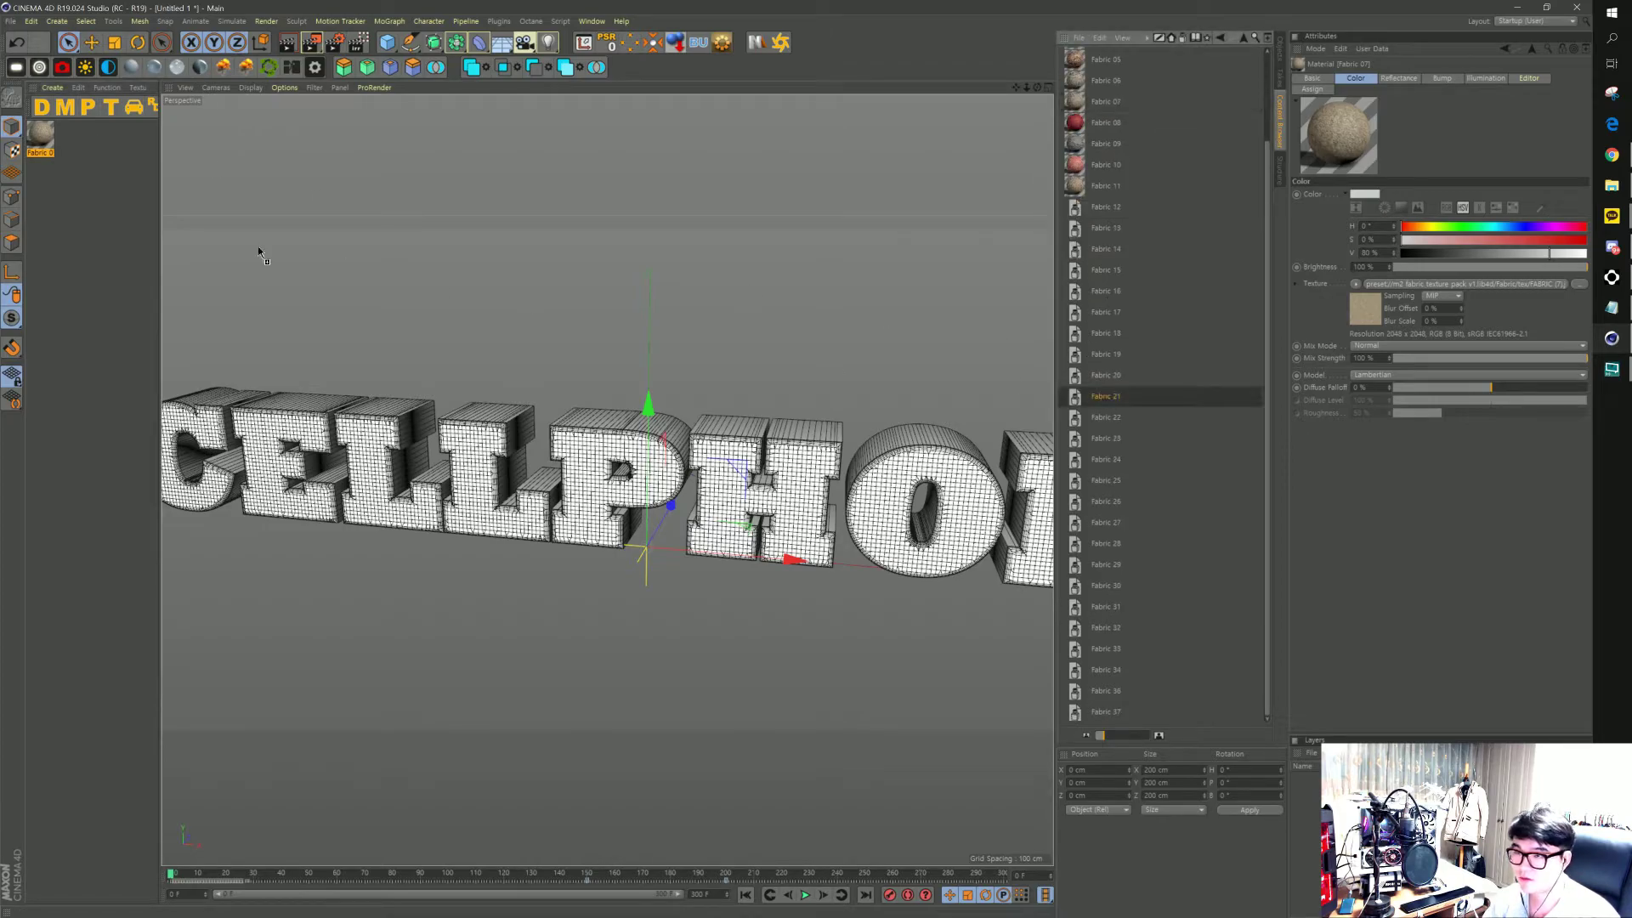
pyautogui.doubleClick(1108, 440)
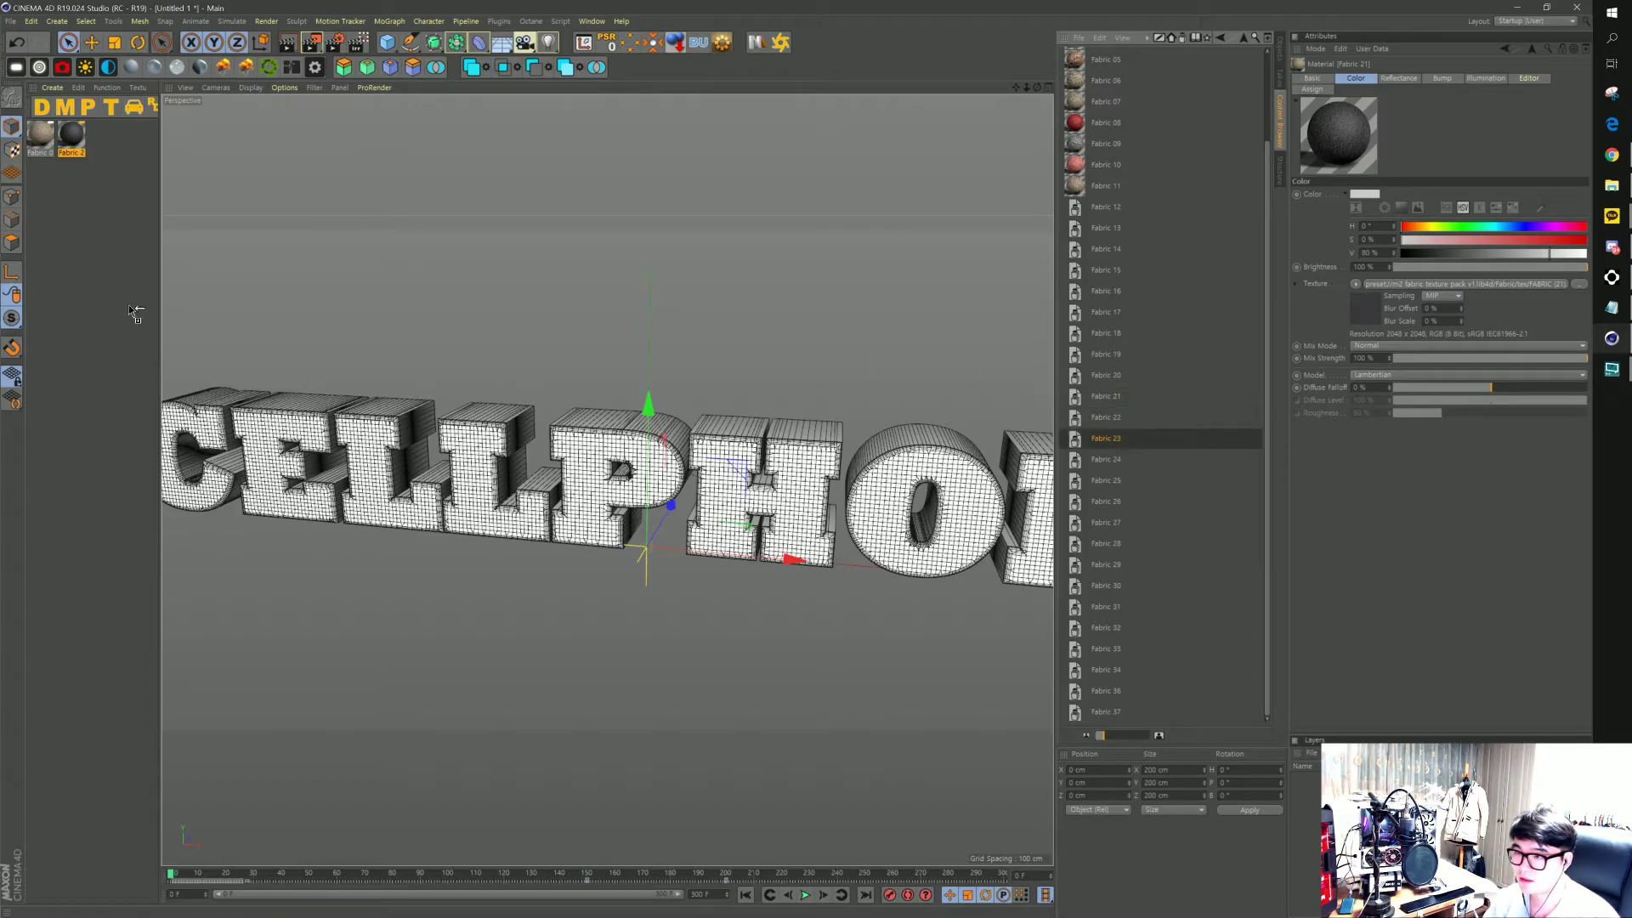
pyautogui.doubleClick(1108, 460)
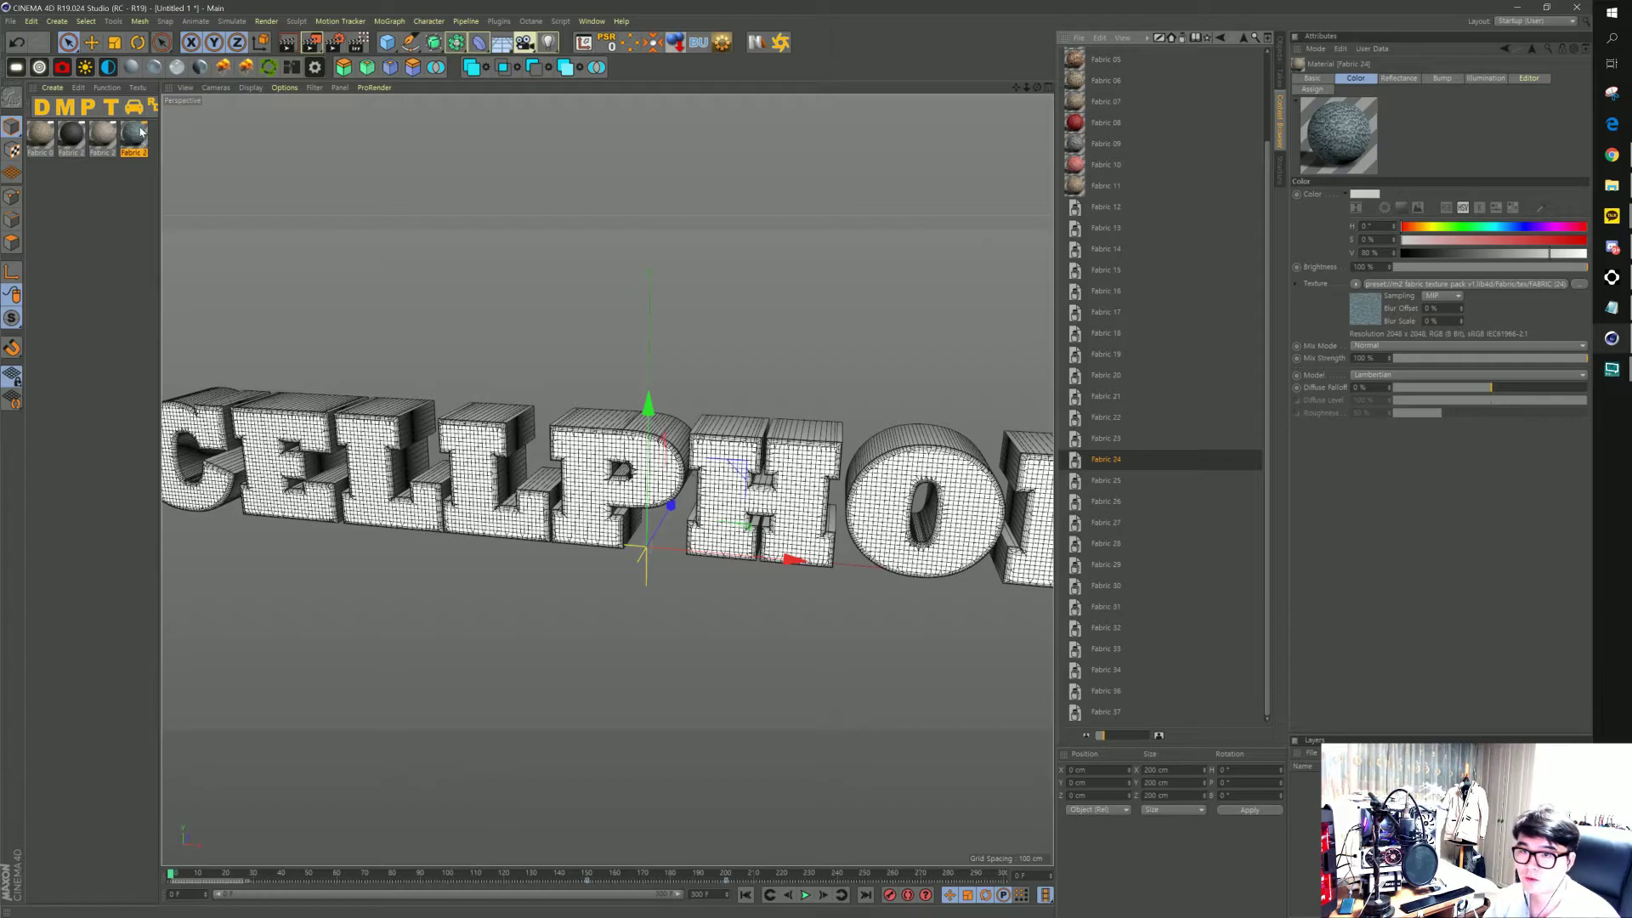
pyautogui.doubleClick(1105, 501)
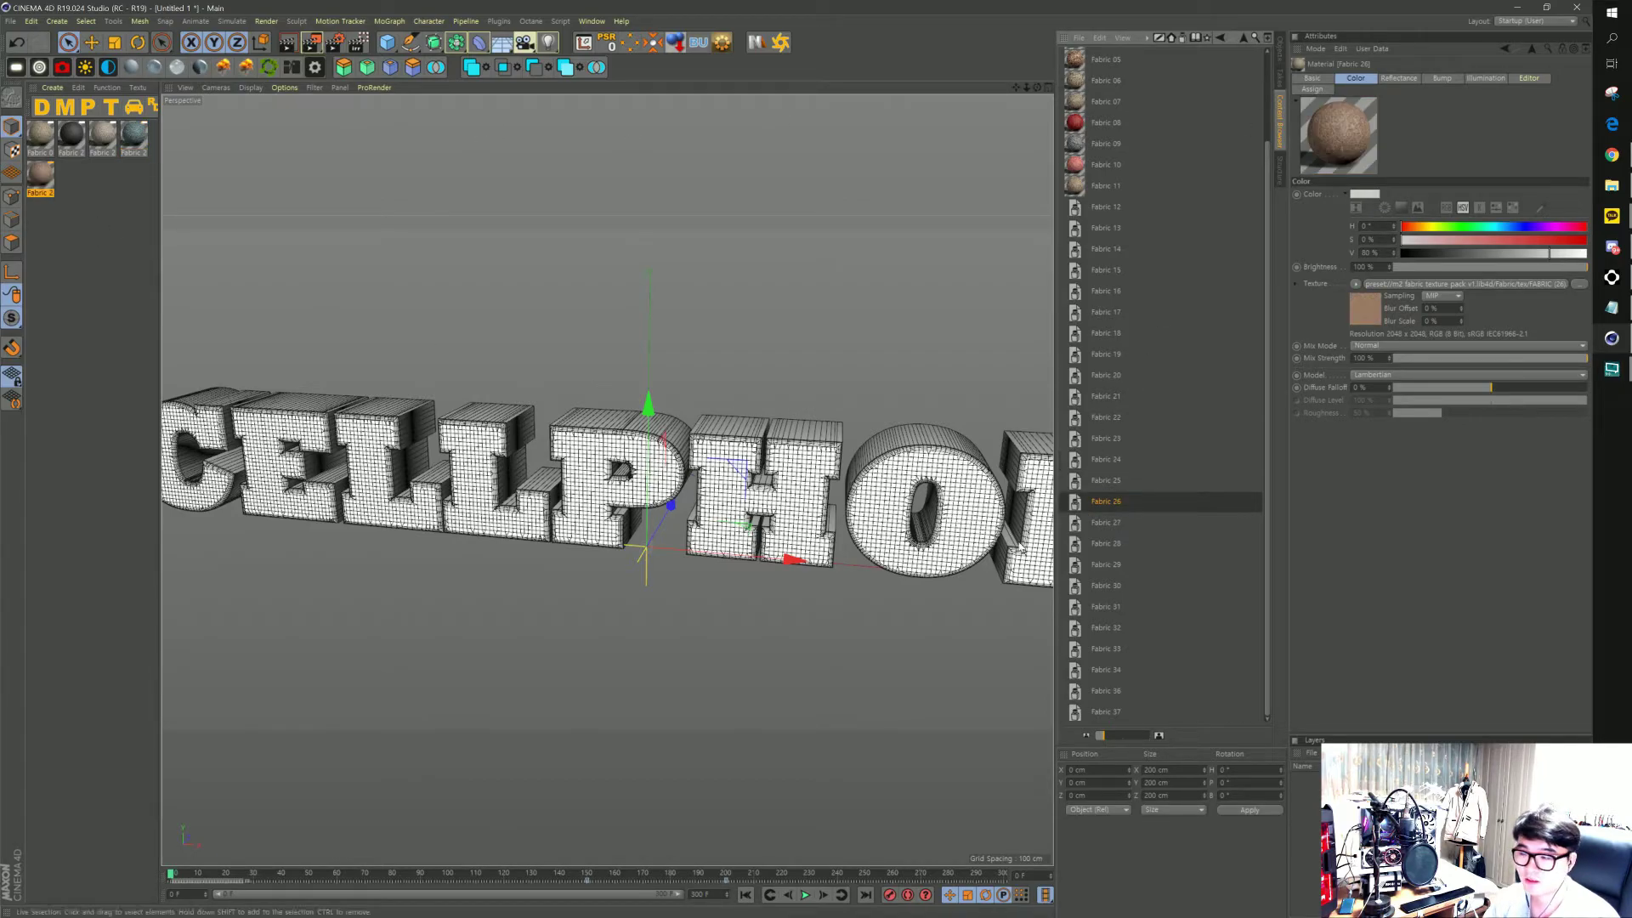
pyautogui.moveTo(171, 333); pyautogui.dragTo(110, 282)
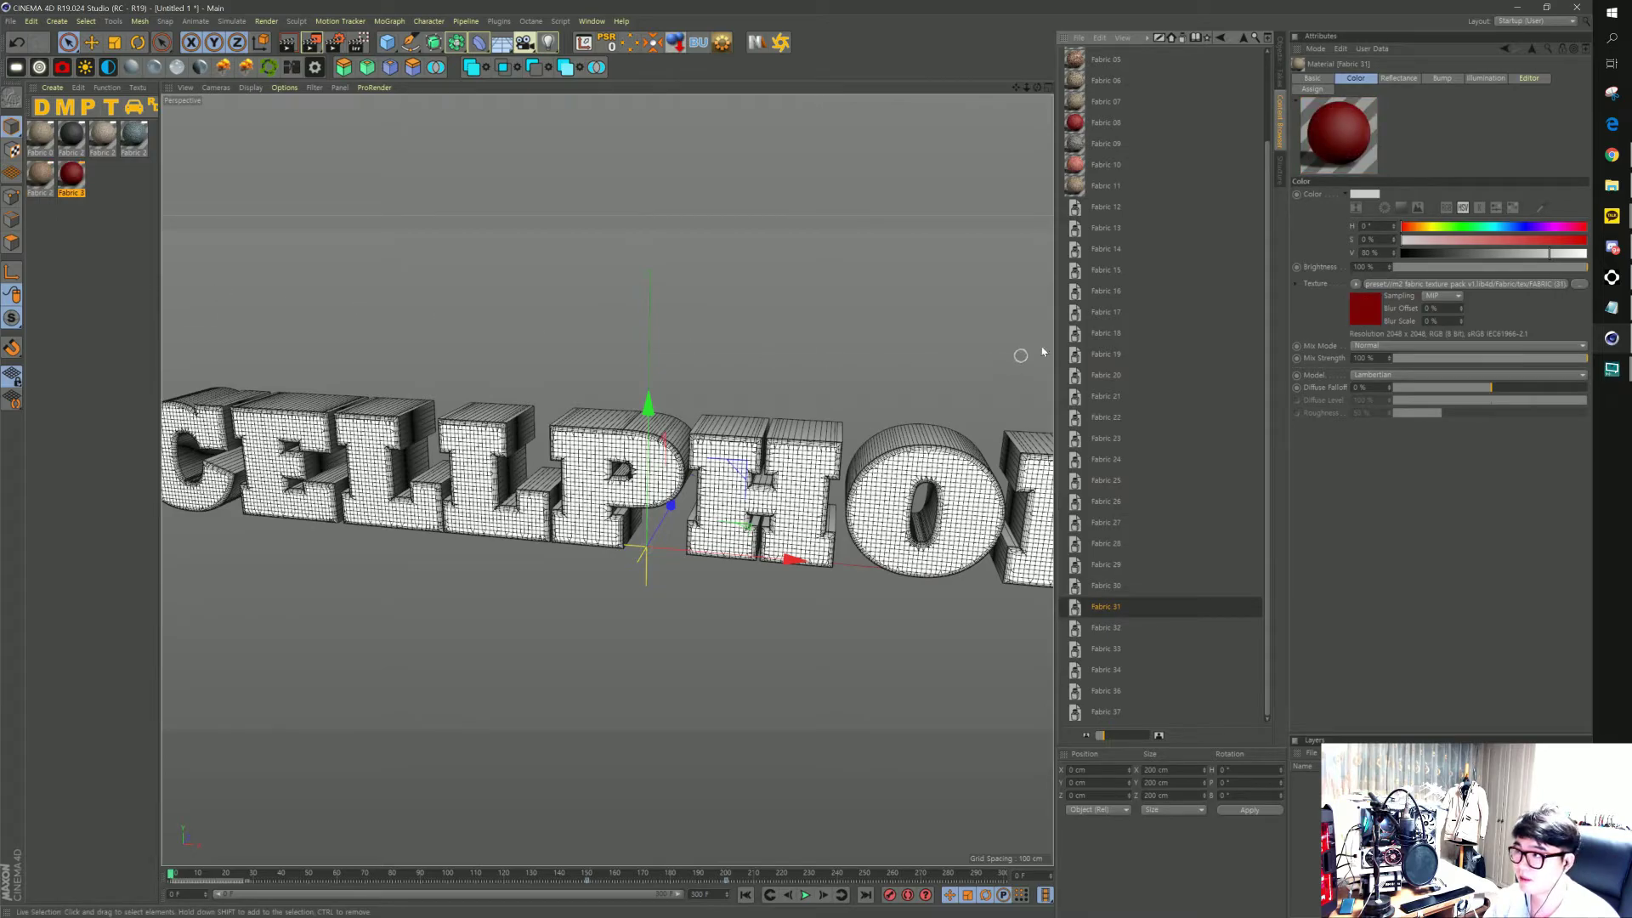
pyautogui.click(1280, 50)
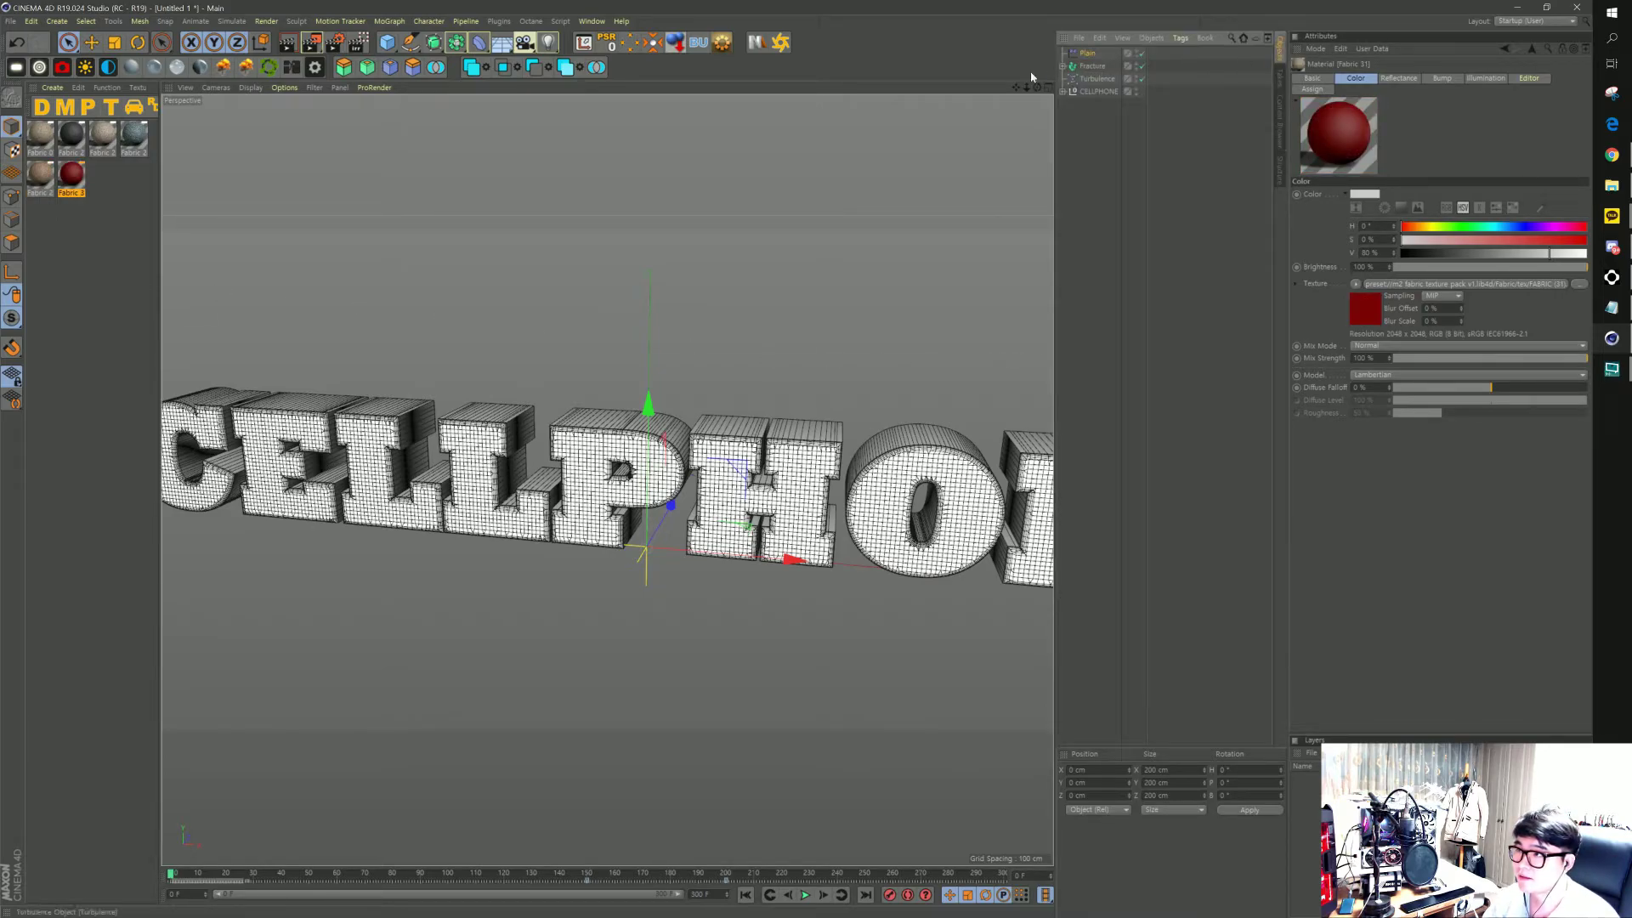
# Group Plain and Fracture under a new null named 'media' and expand it
pyautogui.click(1094, 68)
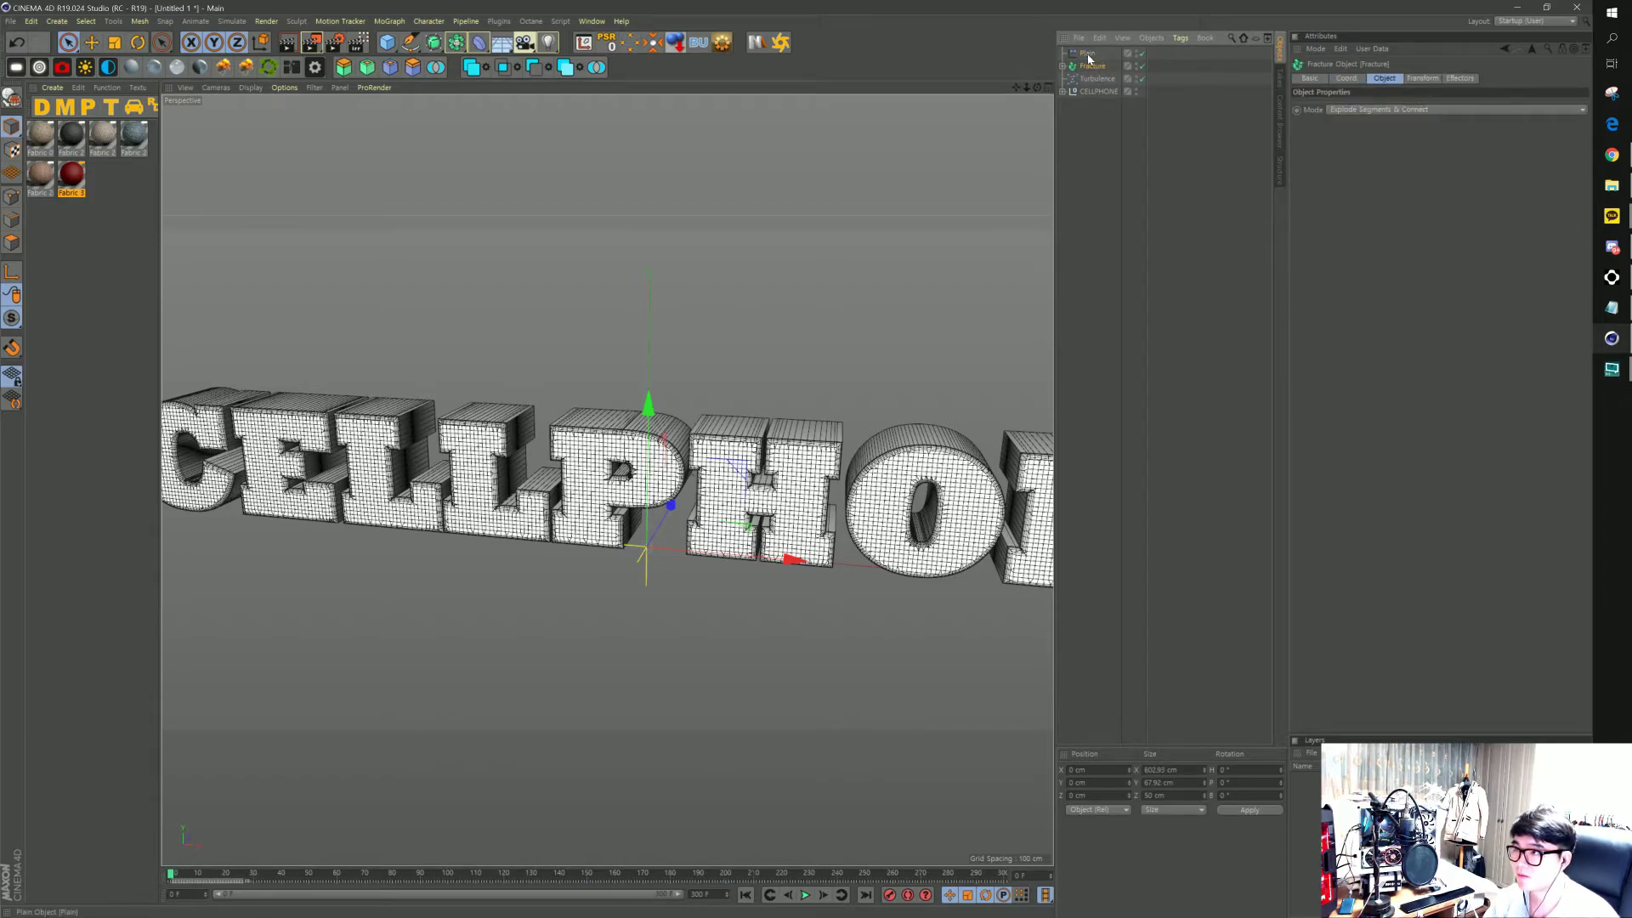
pyautogui.keyDown('ctrl'); pyautogui.click(1089, 55); pyautogui.keyUp('ctrl')
pyautogui.hotkey('alt', 'g')
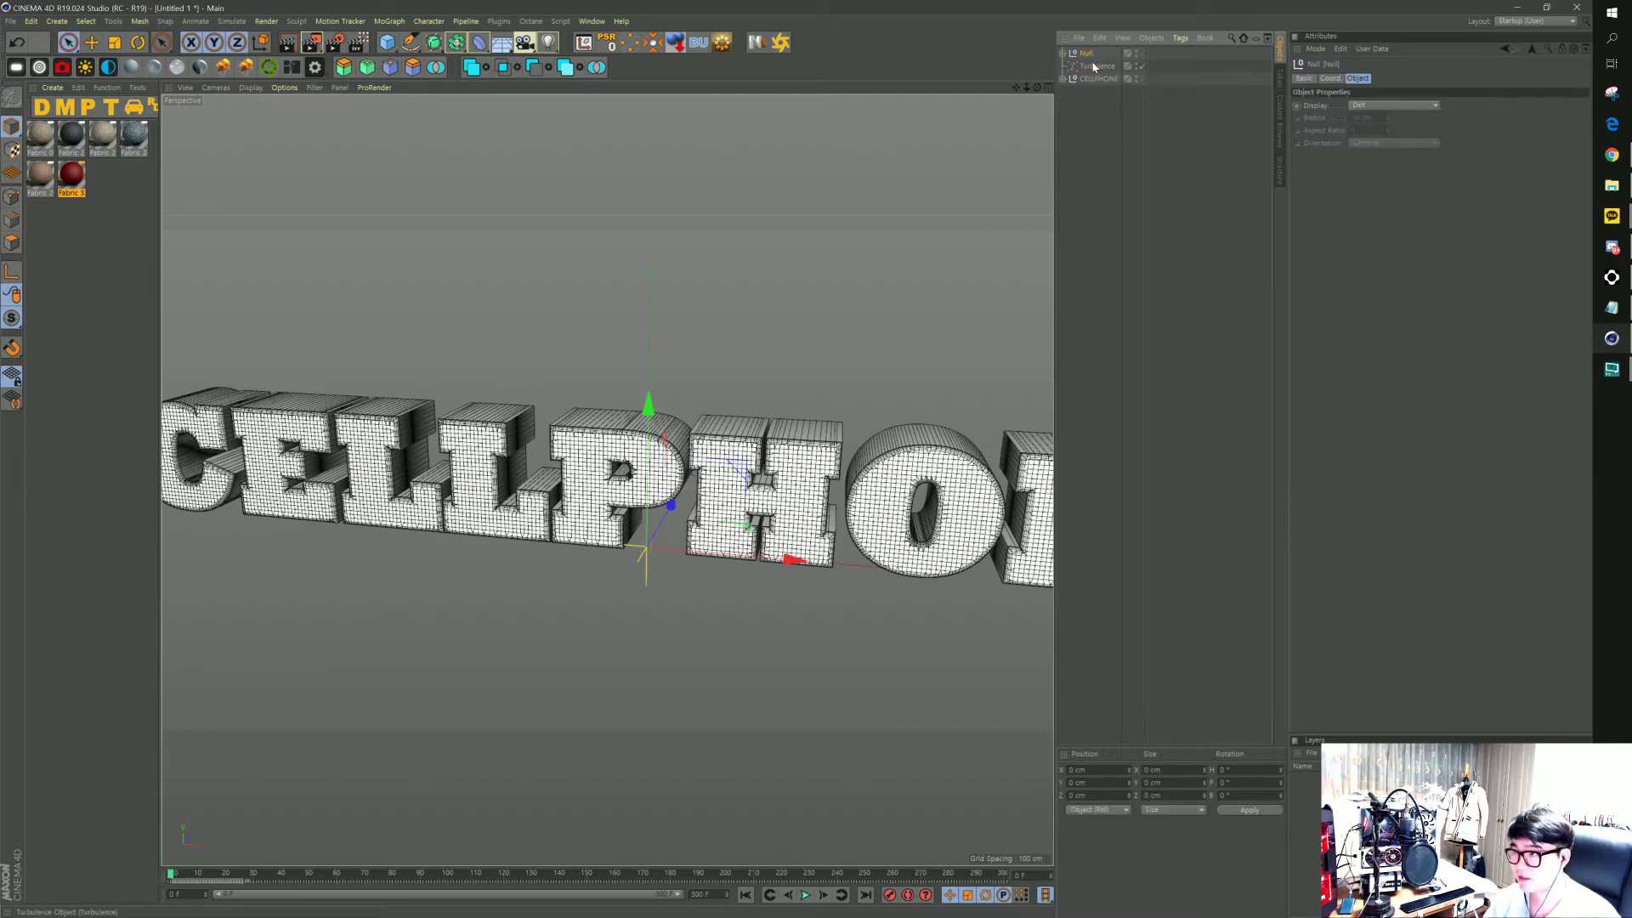
pyautogui.doubleClick(1088, 53)
pyautogui.write('mes')
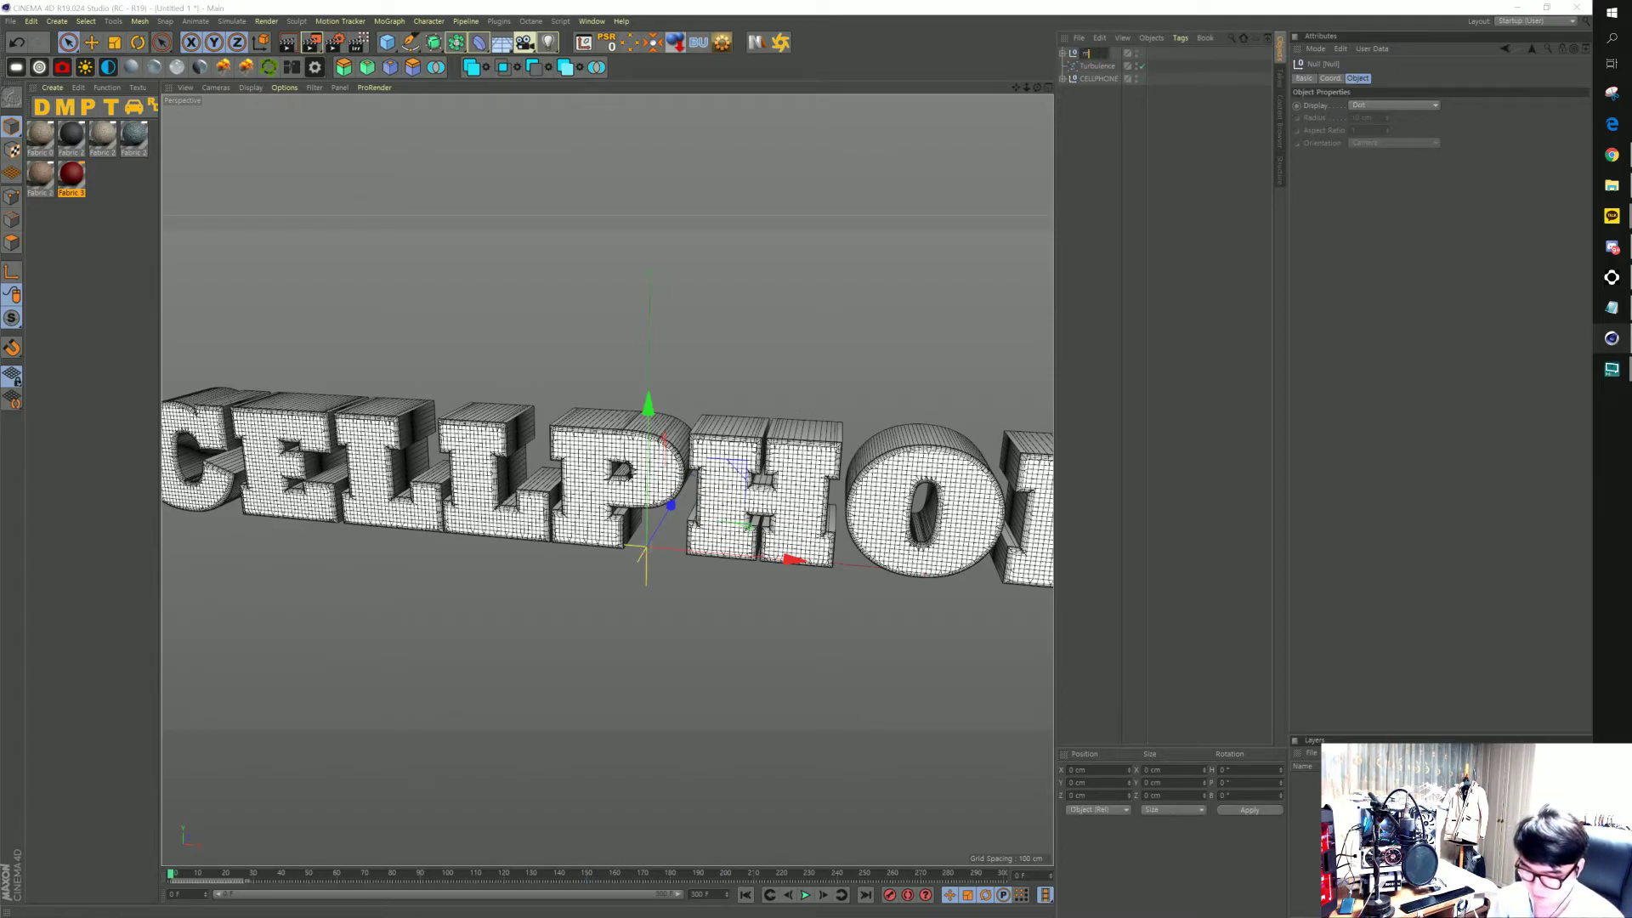
pyautogui.press('Return')
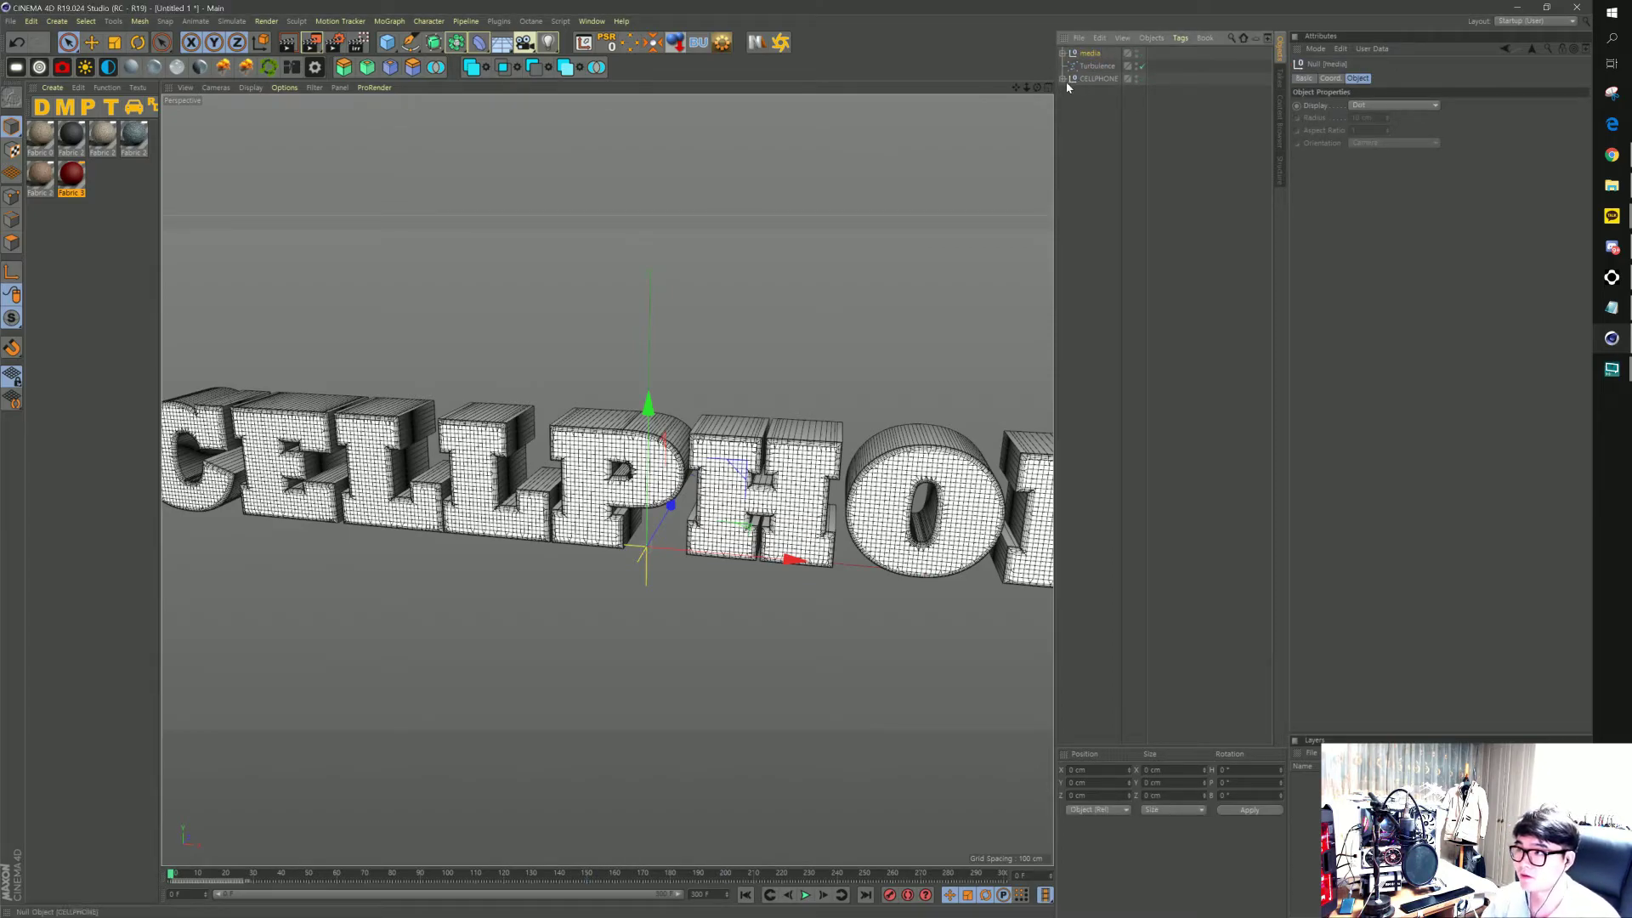
pyautogui.click(1063, 78)
pyautogui.click(1122, 309)
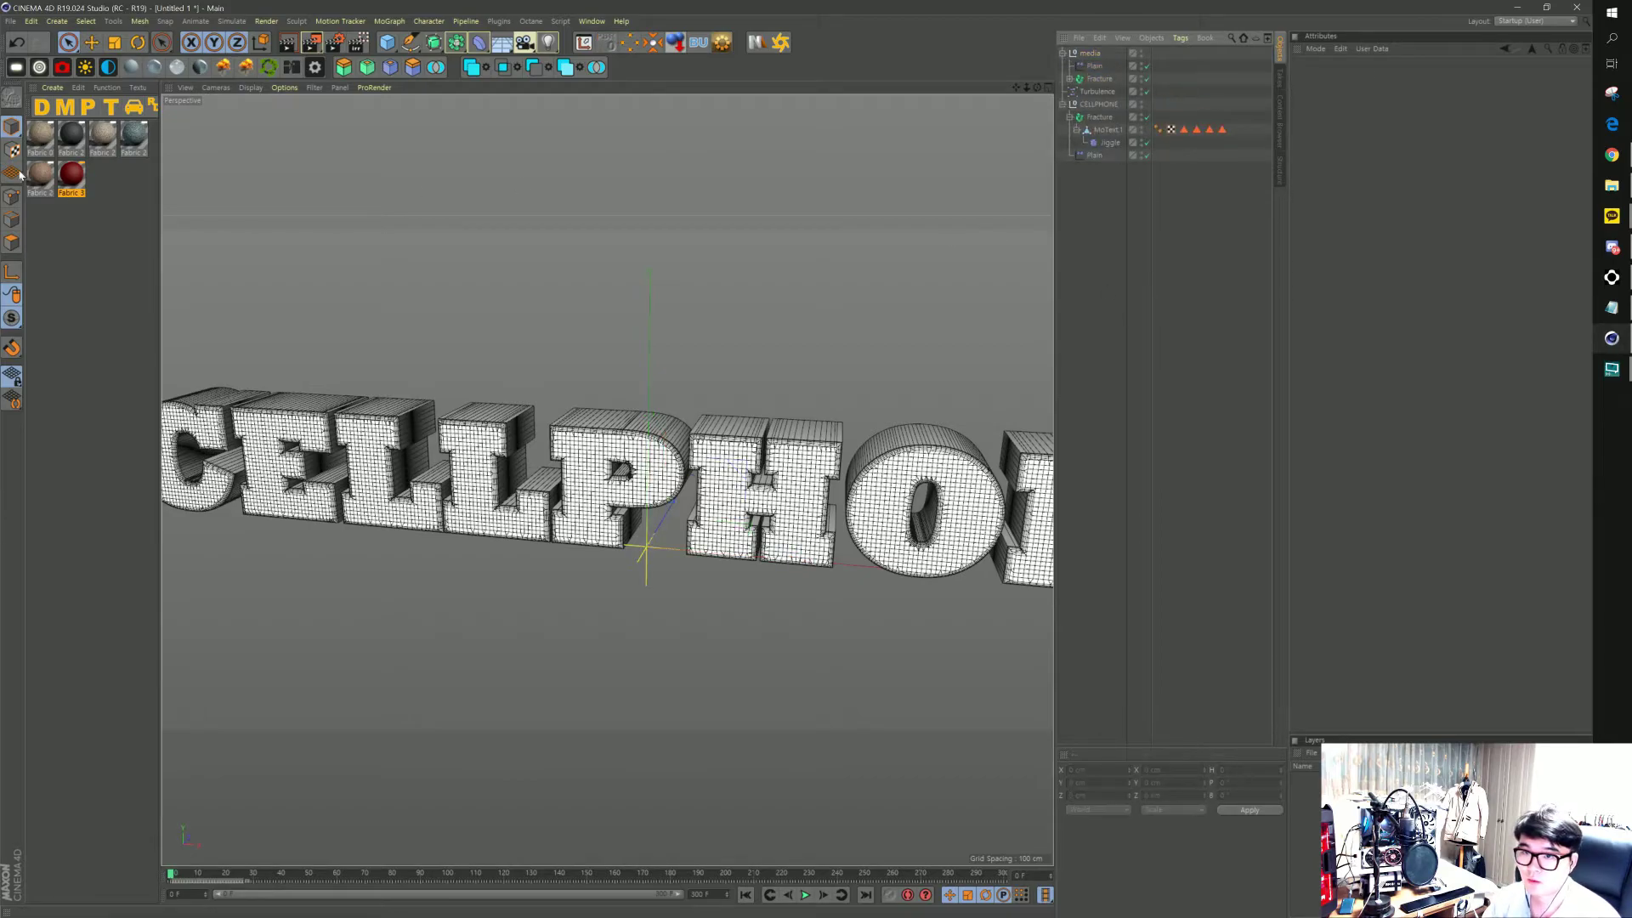
pyautogui.click(135, 142)
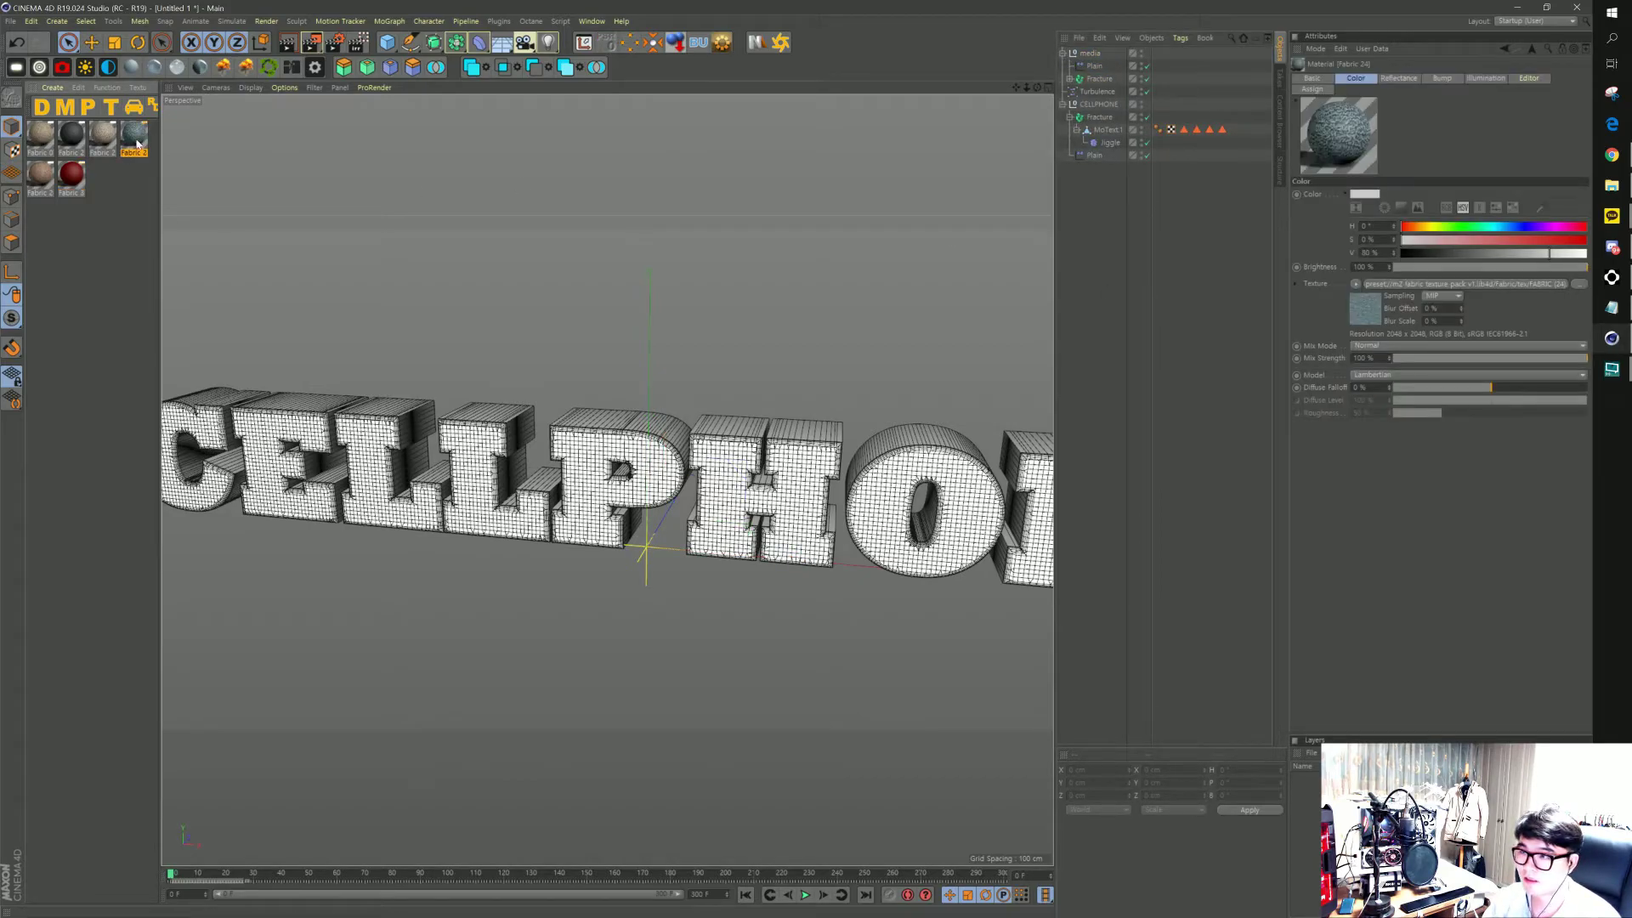
# Apply Fabric 24 to the CELLPHONE text and preview it in the Render View
pyautogui.moveTo(1101, 153); pyautogui.dragTo(1114, 130)
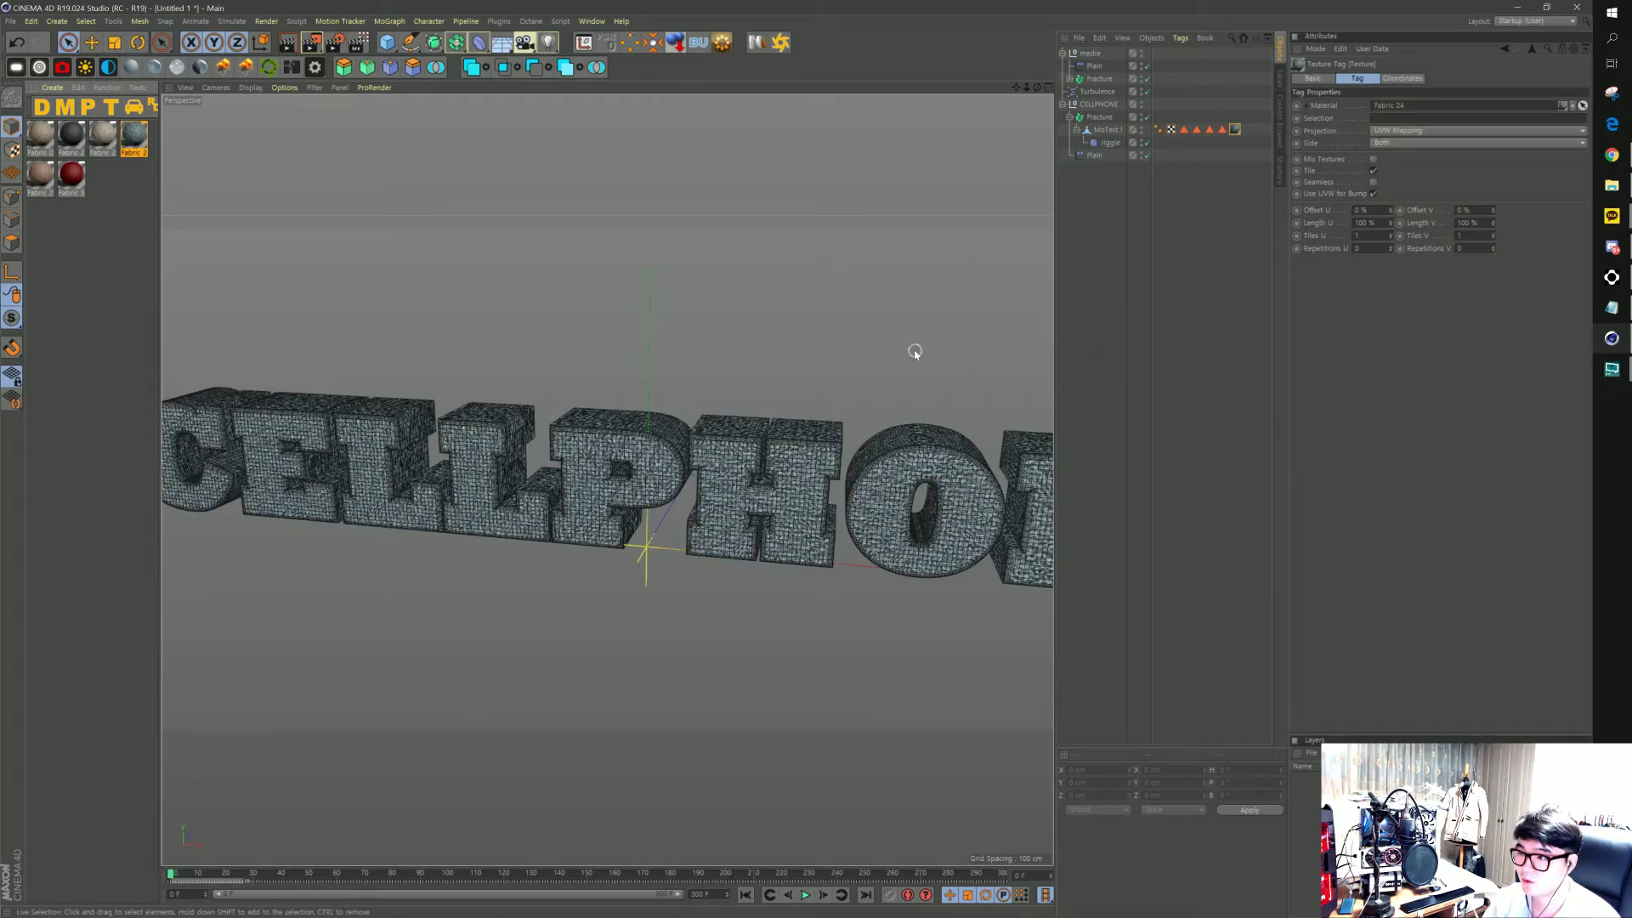
pyautogui.click(289, 43)
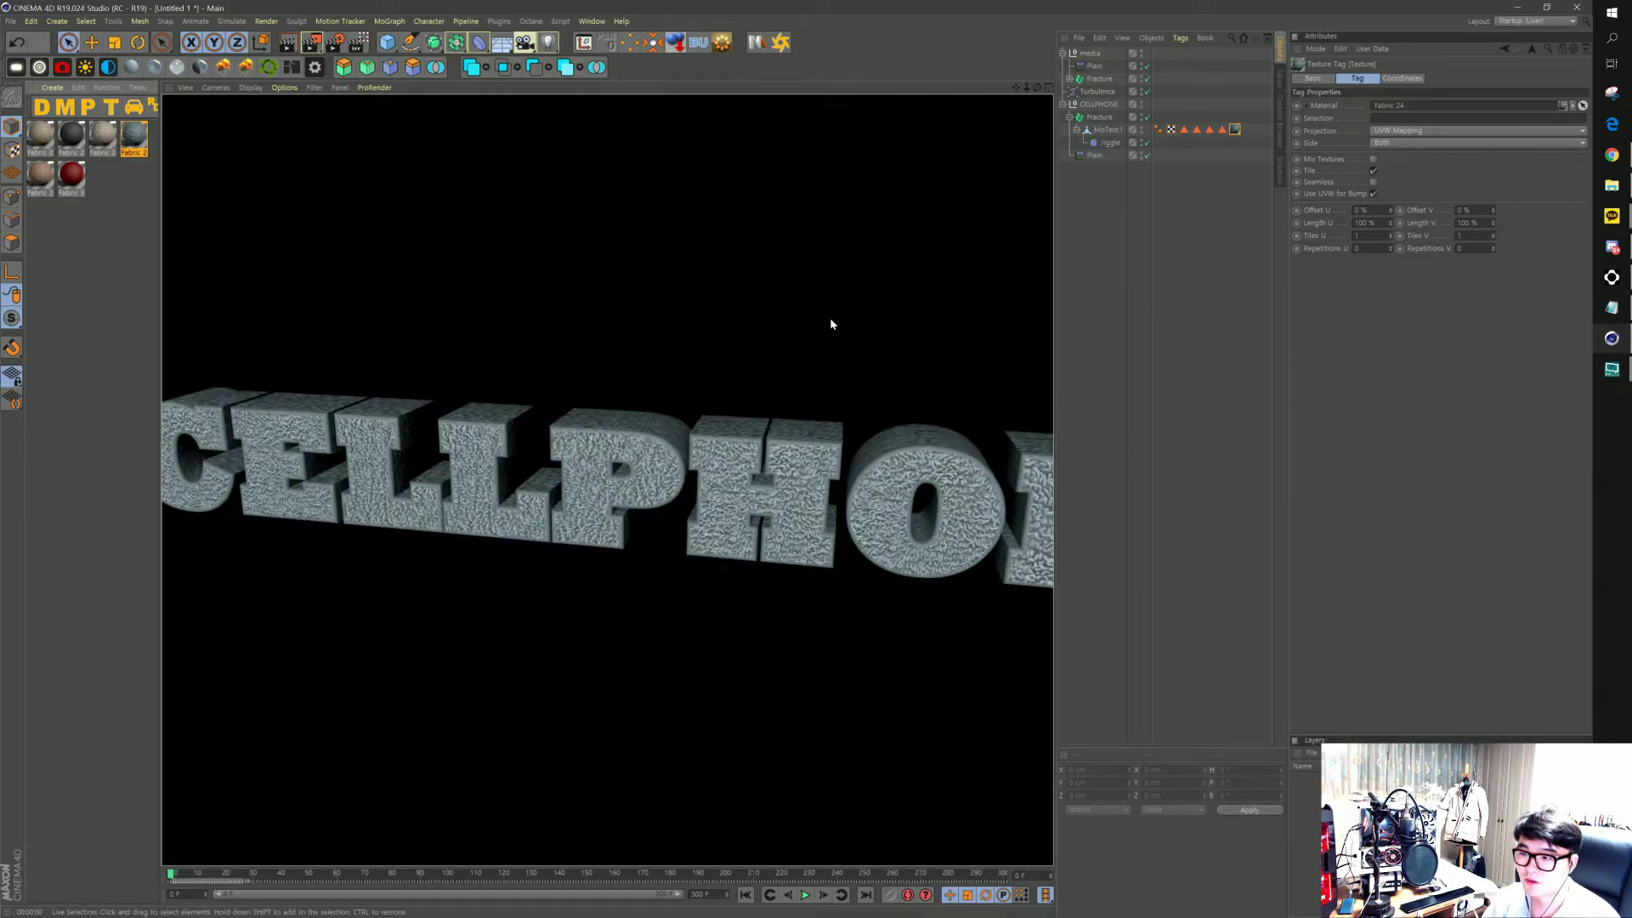
pyautogui.click(794, 422)
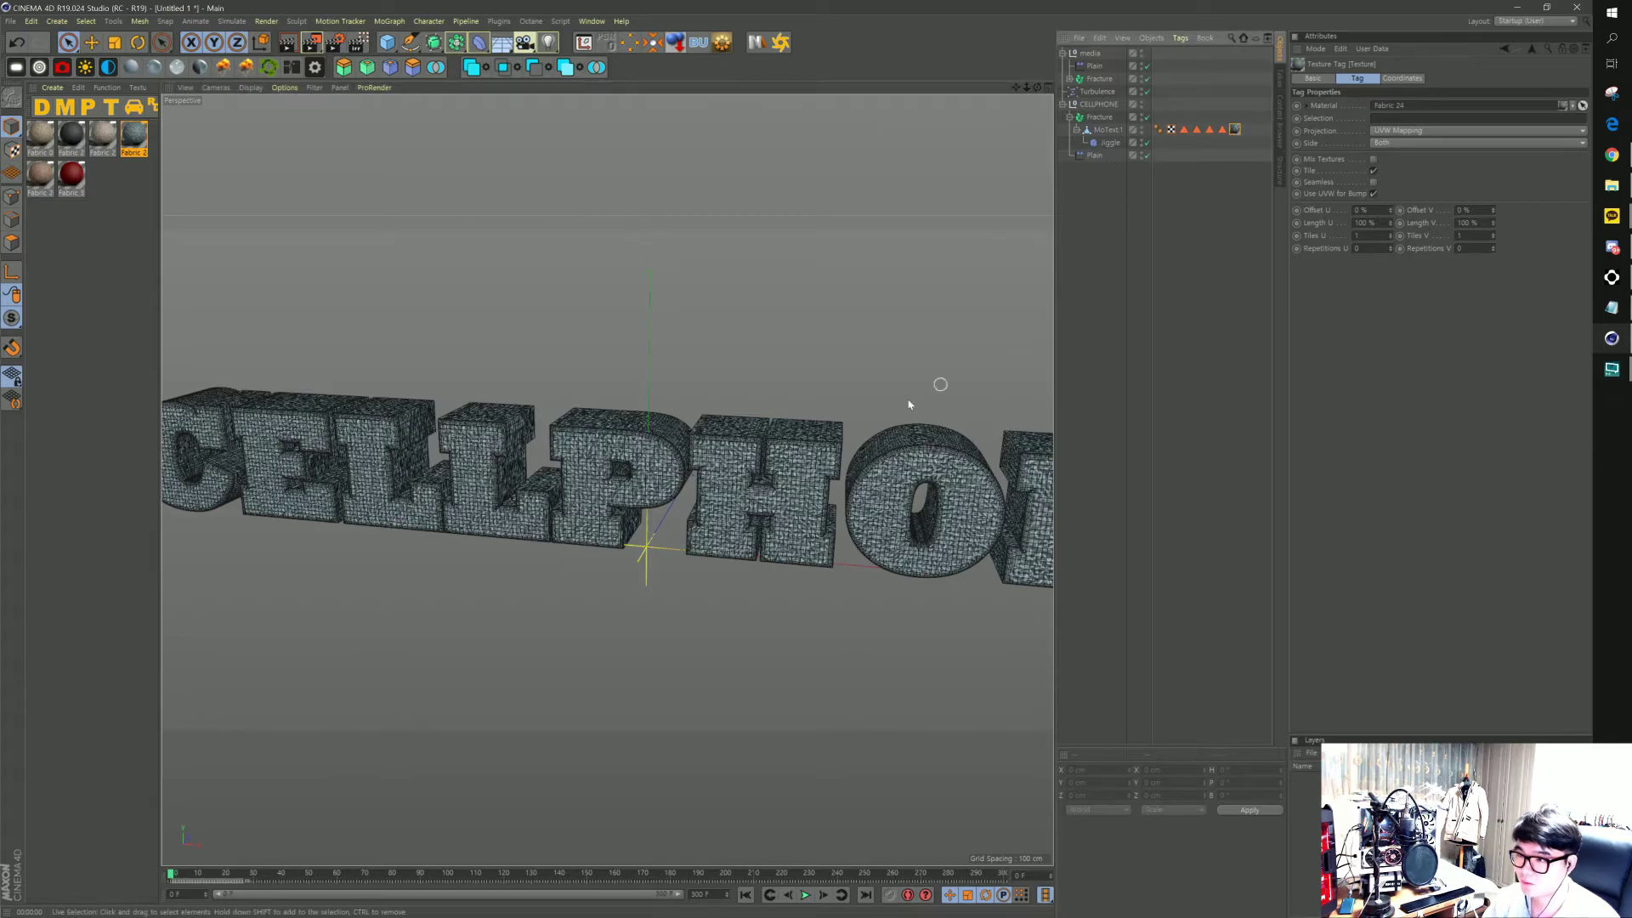
pyautogui.scroll(2, 759, 510)
pyautogui.scroll(3, 759, 510)
pyautogui.scroll(4, 759, 510)
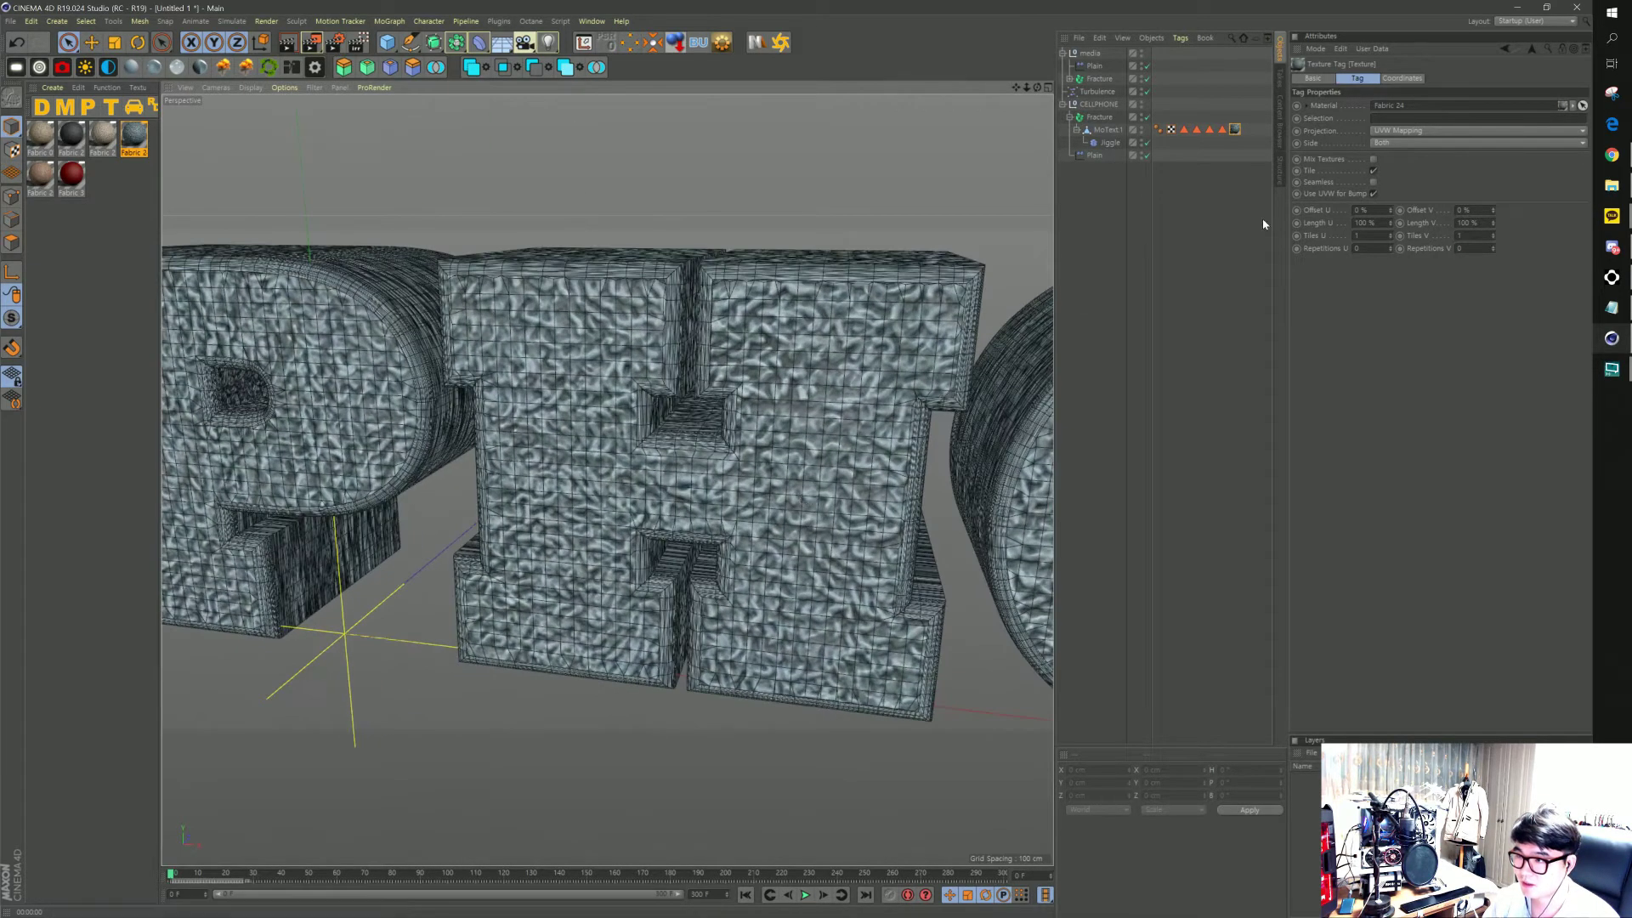
# Set the CELLPHONE texture tag's projection to Cubic and re-render the preview
pyautogui.click(1407, 130)
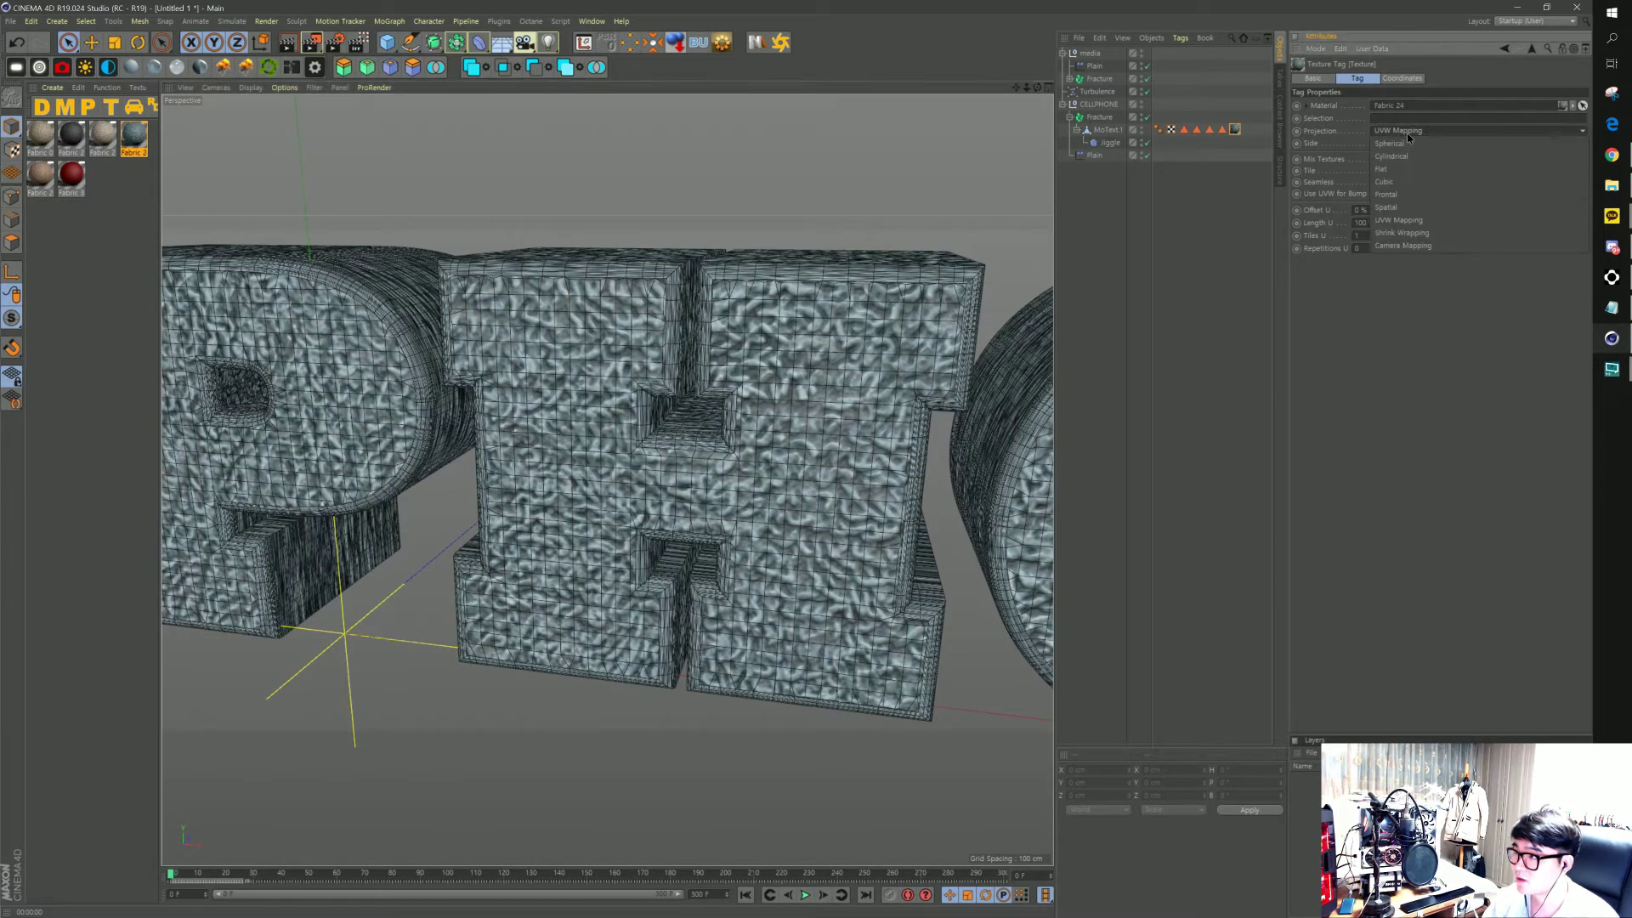
pyautogui.click(1398, 174)
pyautogui.click(289, 43)
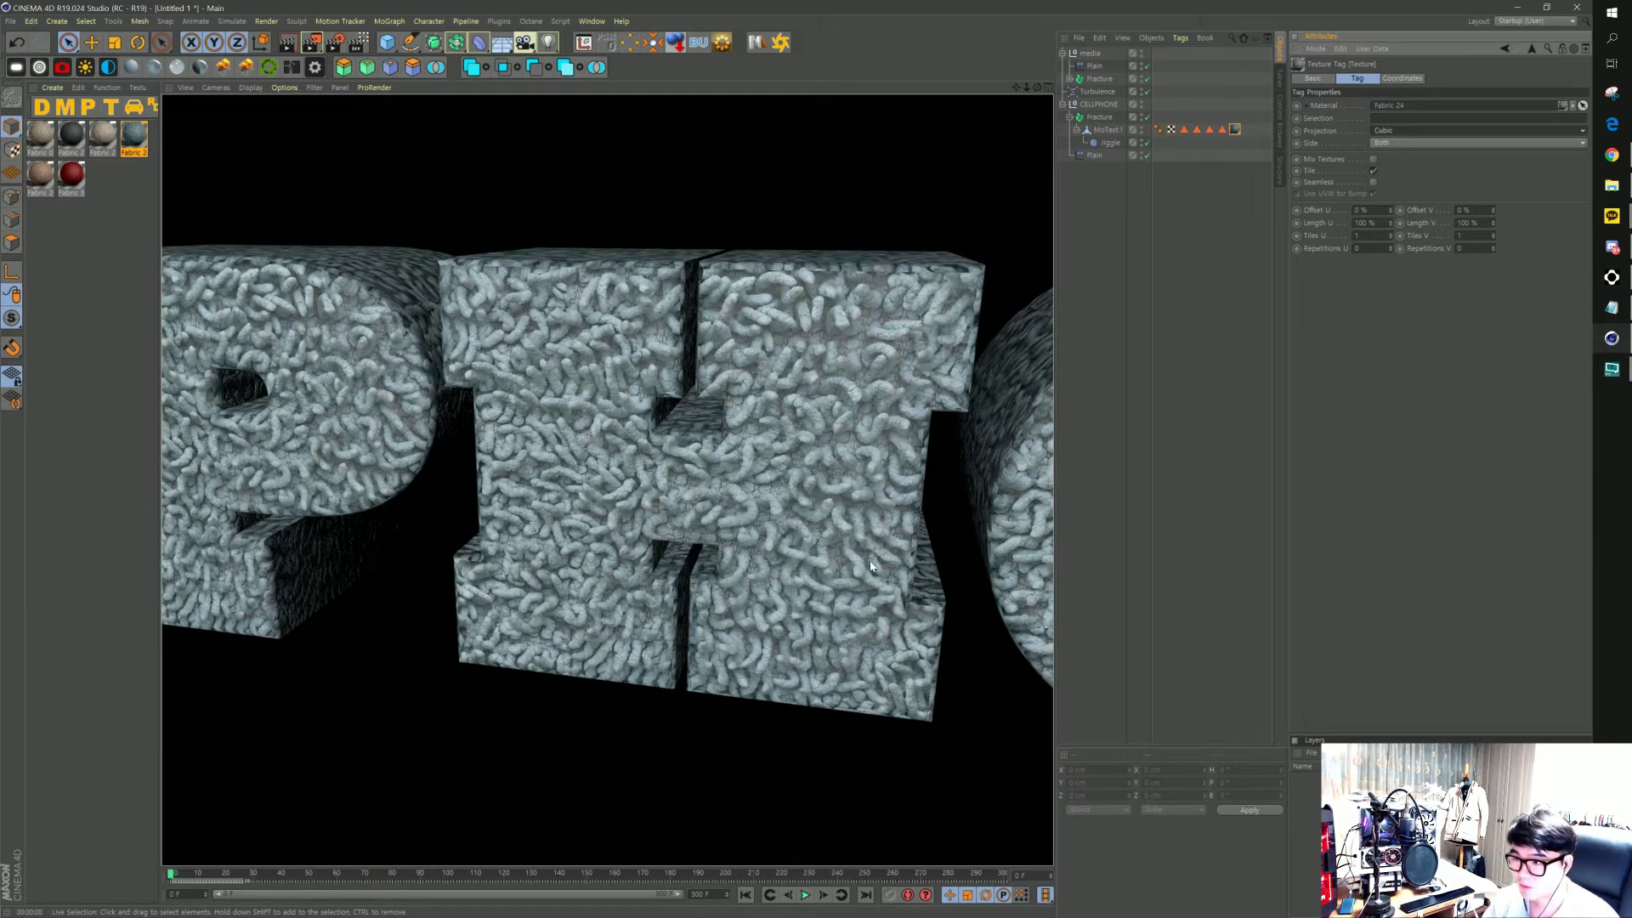
pyautogui.click(686, 397)
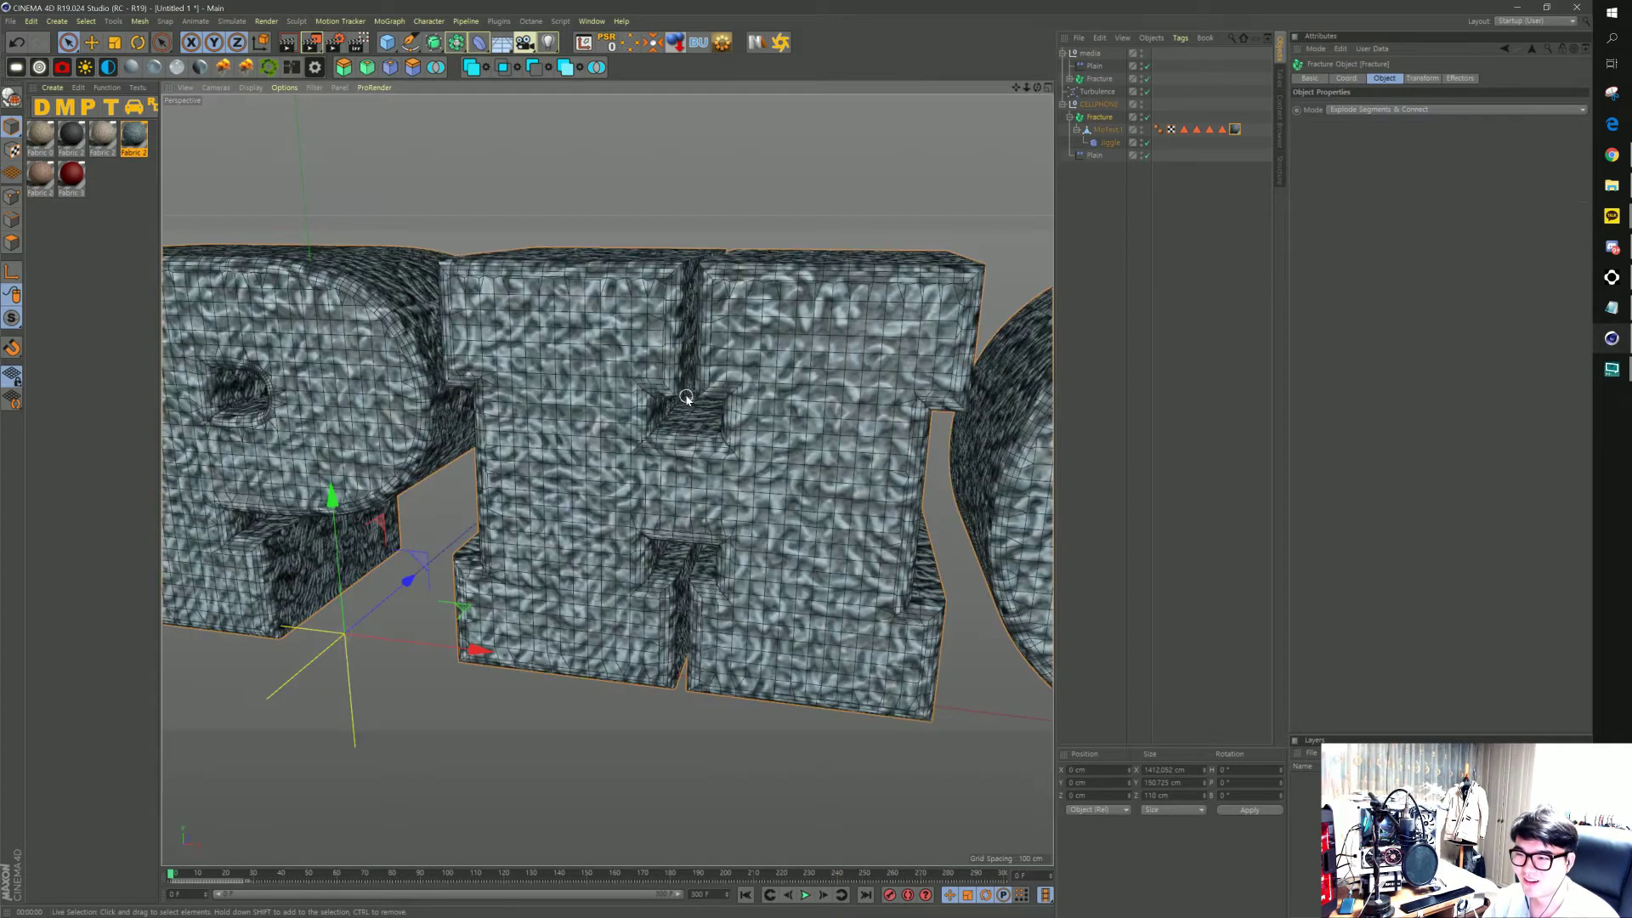
pyautogui.scroll(-3, 700, 251)
pyautogui.scroll(-3, 699, 264)
pyautogui.scroll(-3, 699, 281)
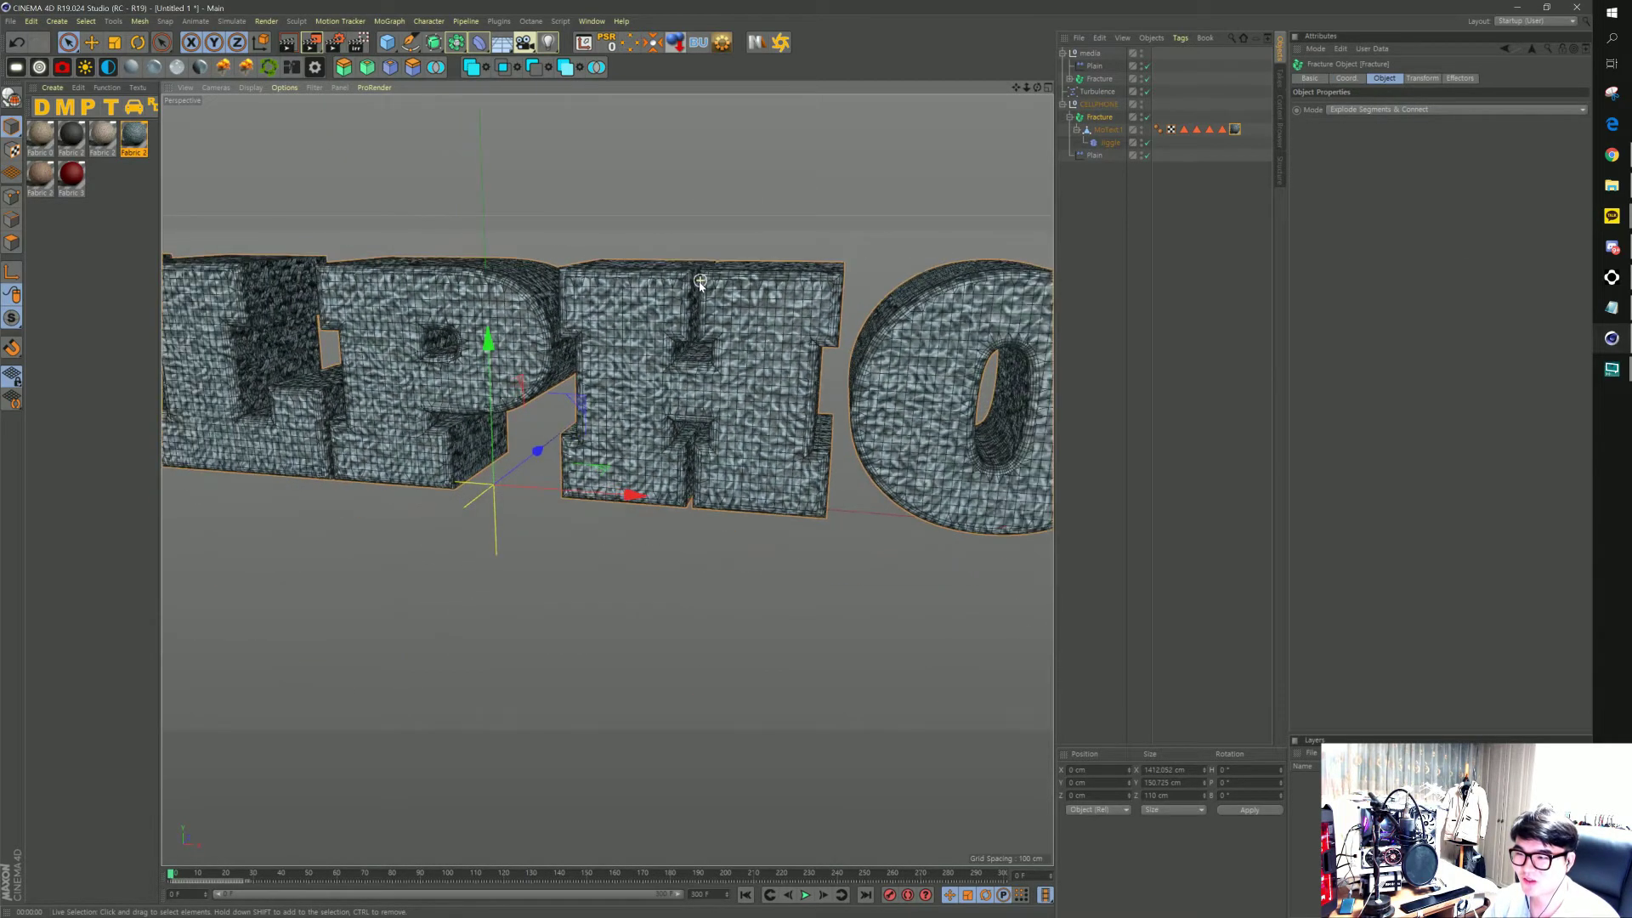
pyautogui.scroll(-3, 699, 281)
# Expand the MEDIA Fracture, play the animation, rewind to frame 0 and select MoText1
pyautogui.click(1070, 79)
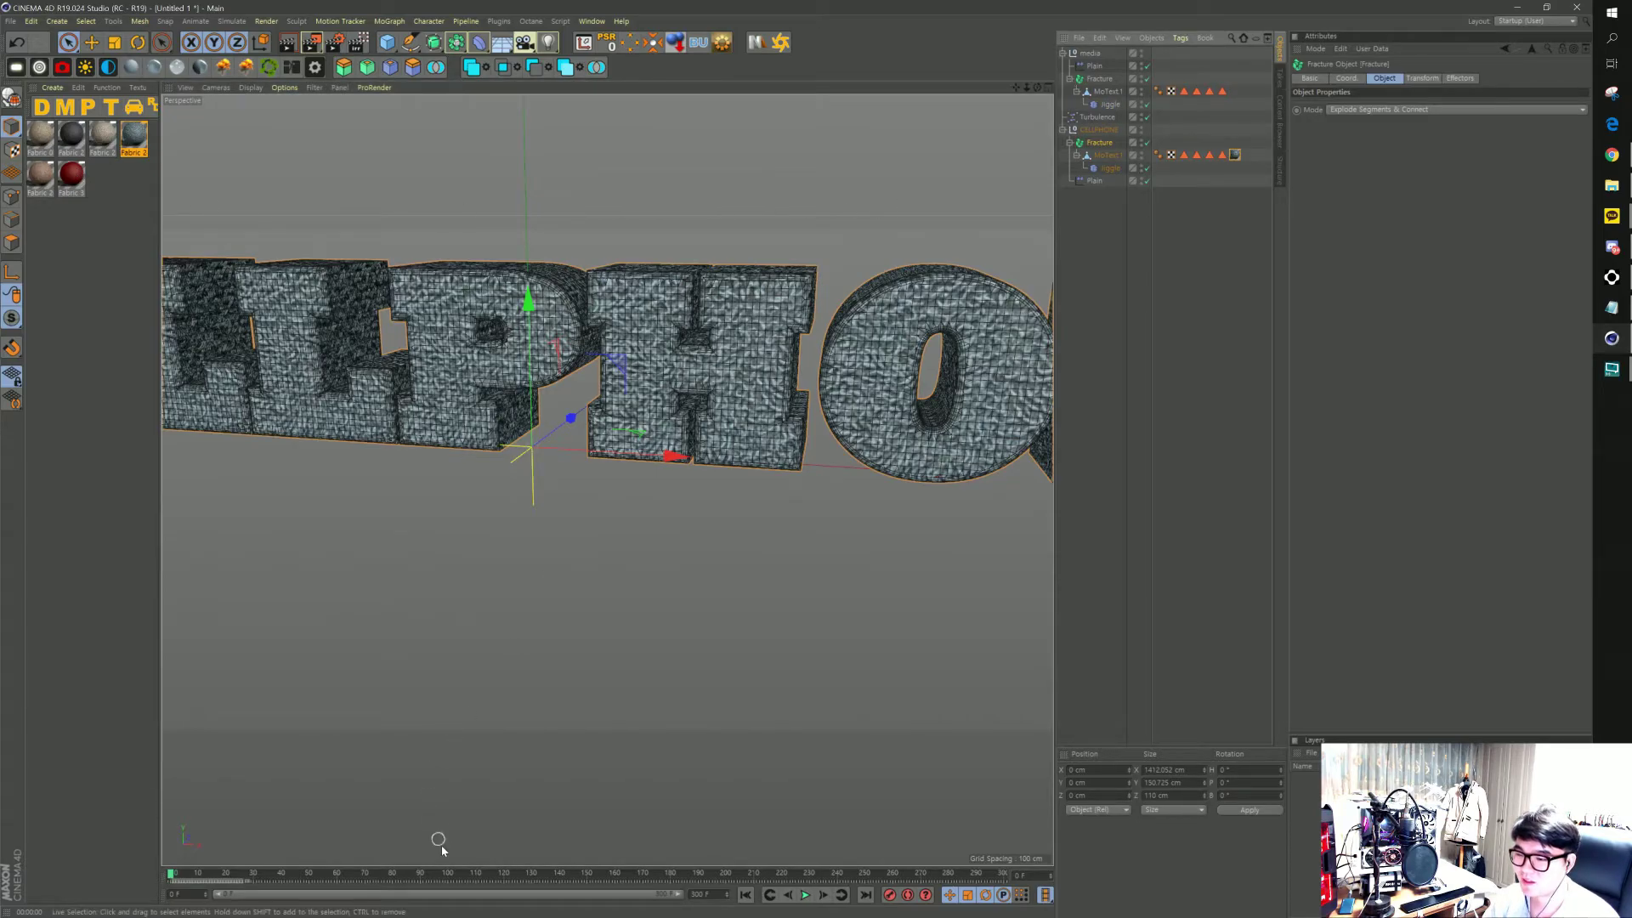
pyautogui.moveTo(171, 873); pyautogui.dragTo(786, 873)
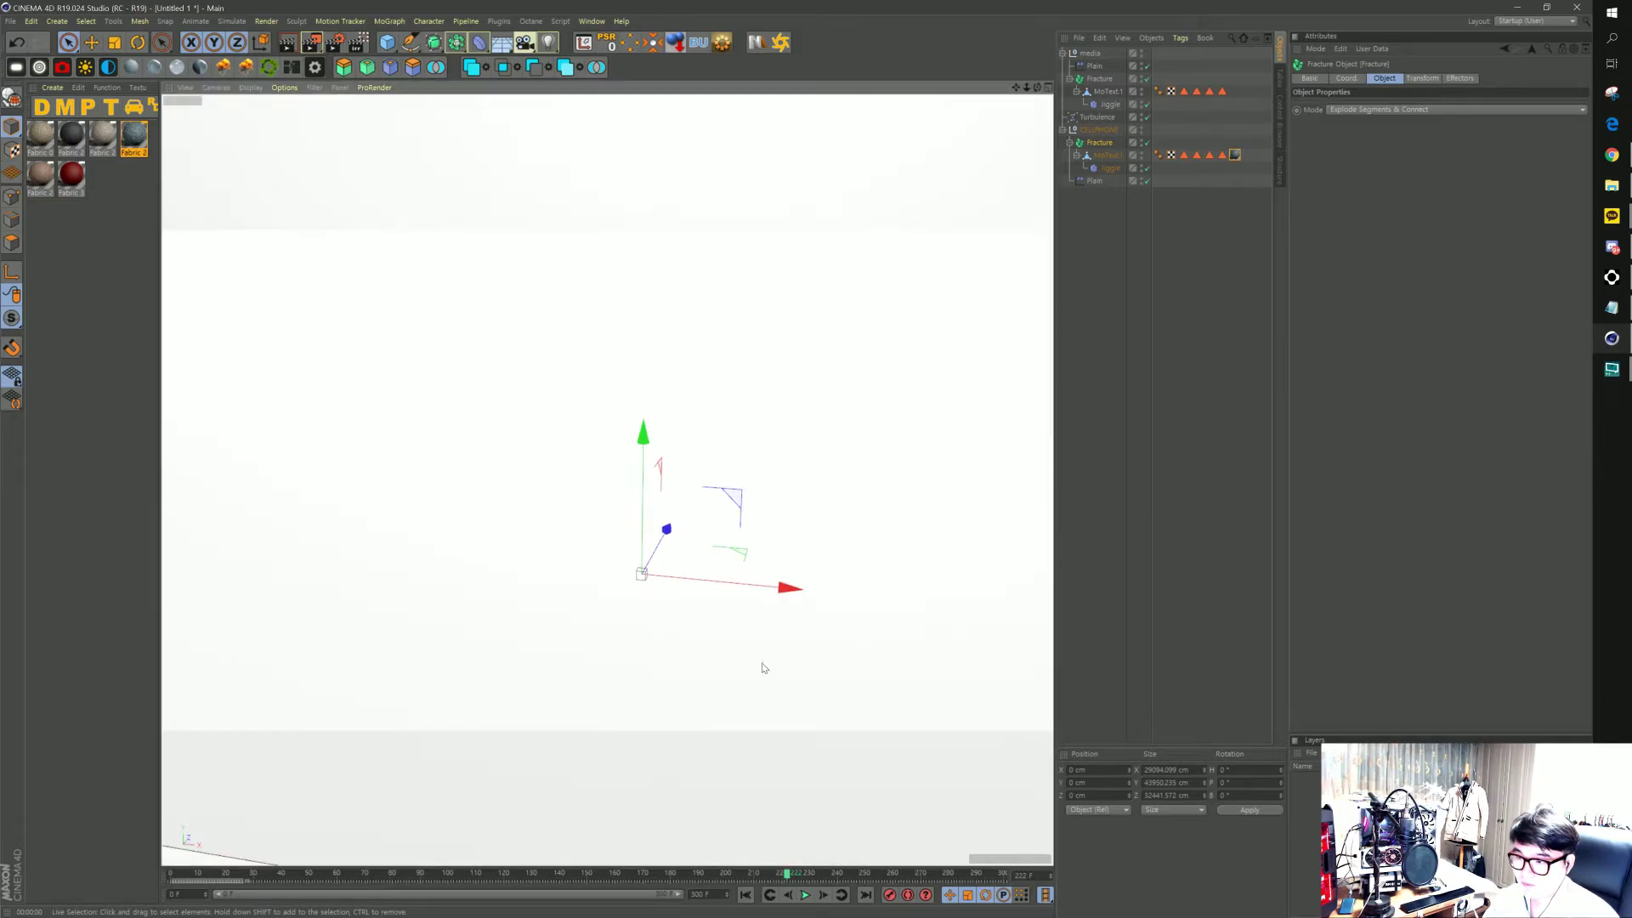
pyautogui.click(808, 900)
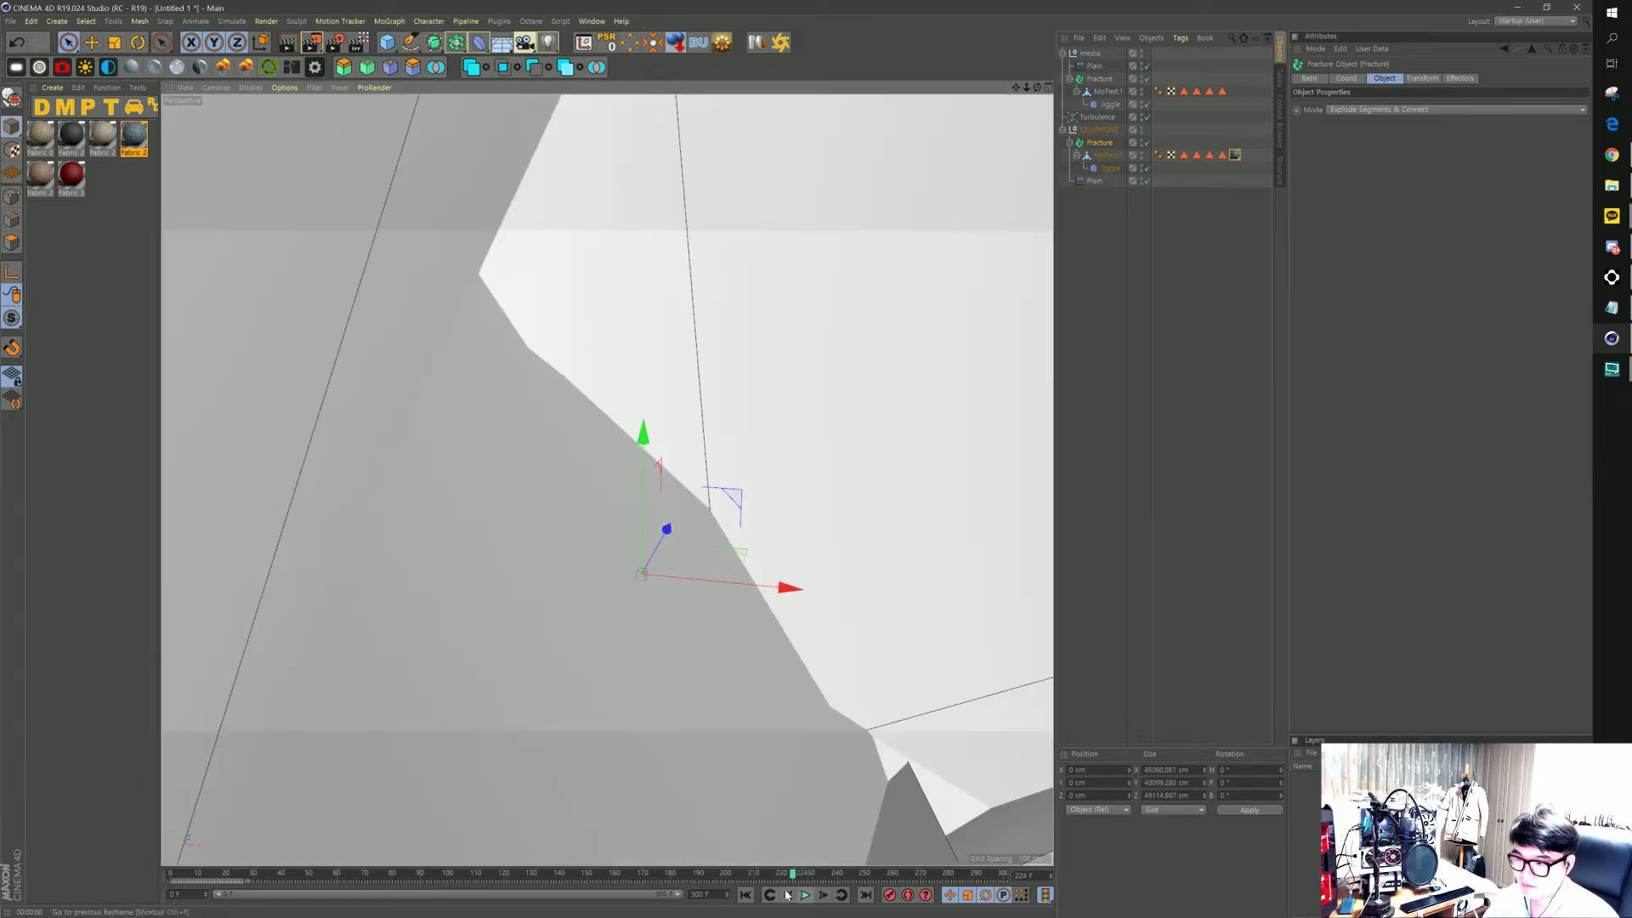
pyautogui.click(745, 895)
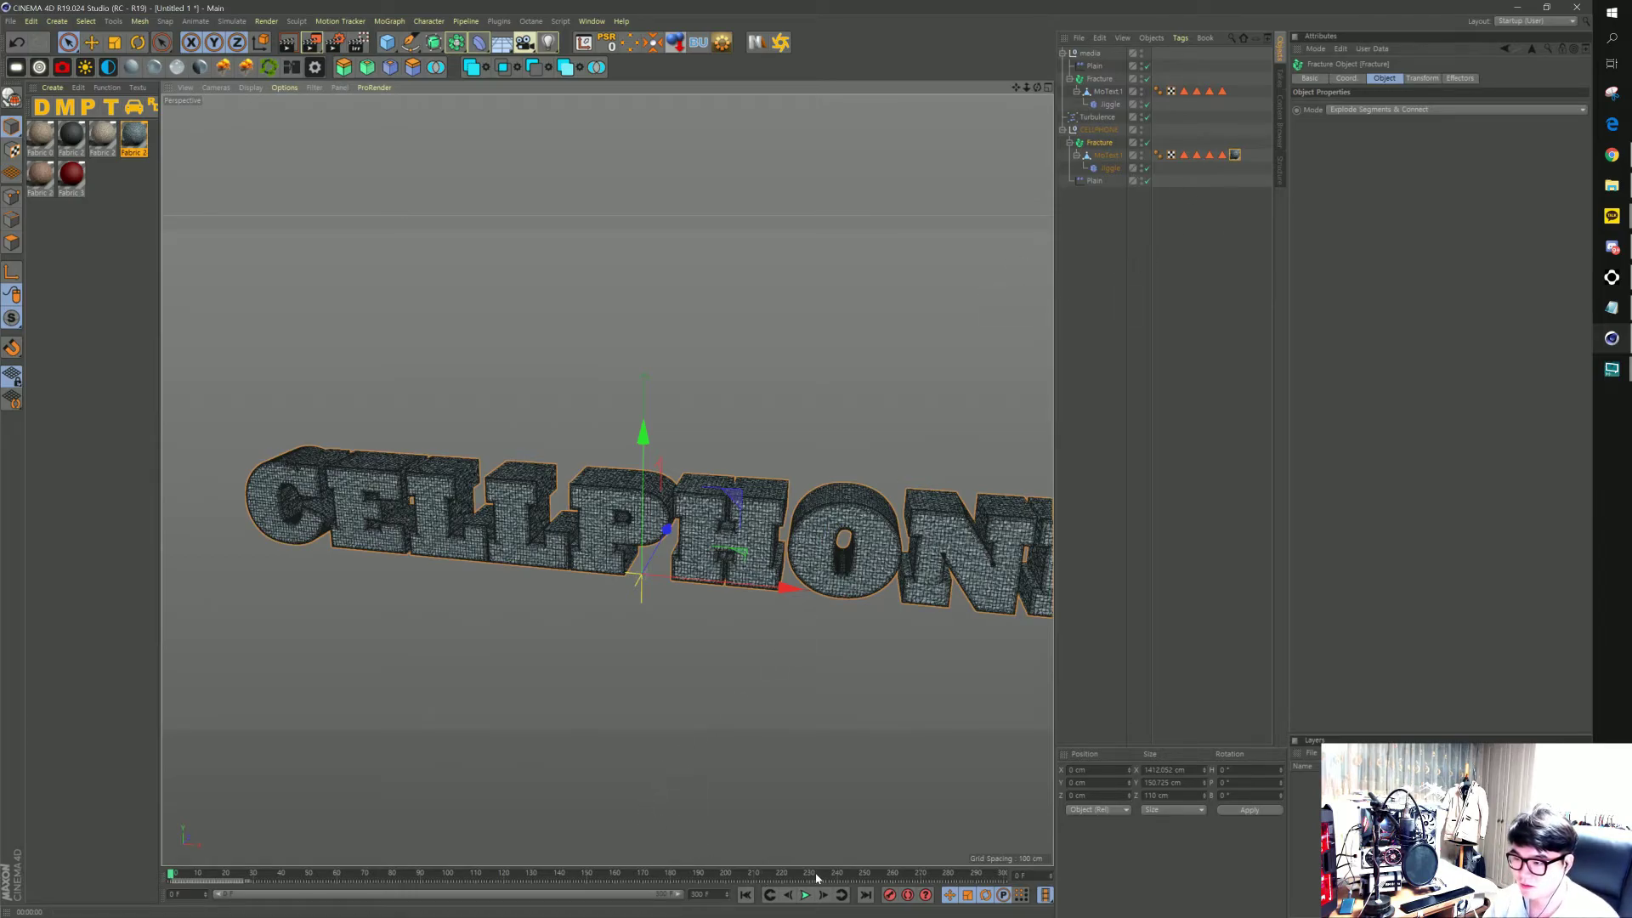
pyautogui.click(1106, 91)
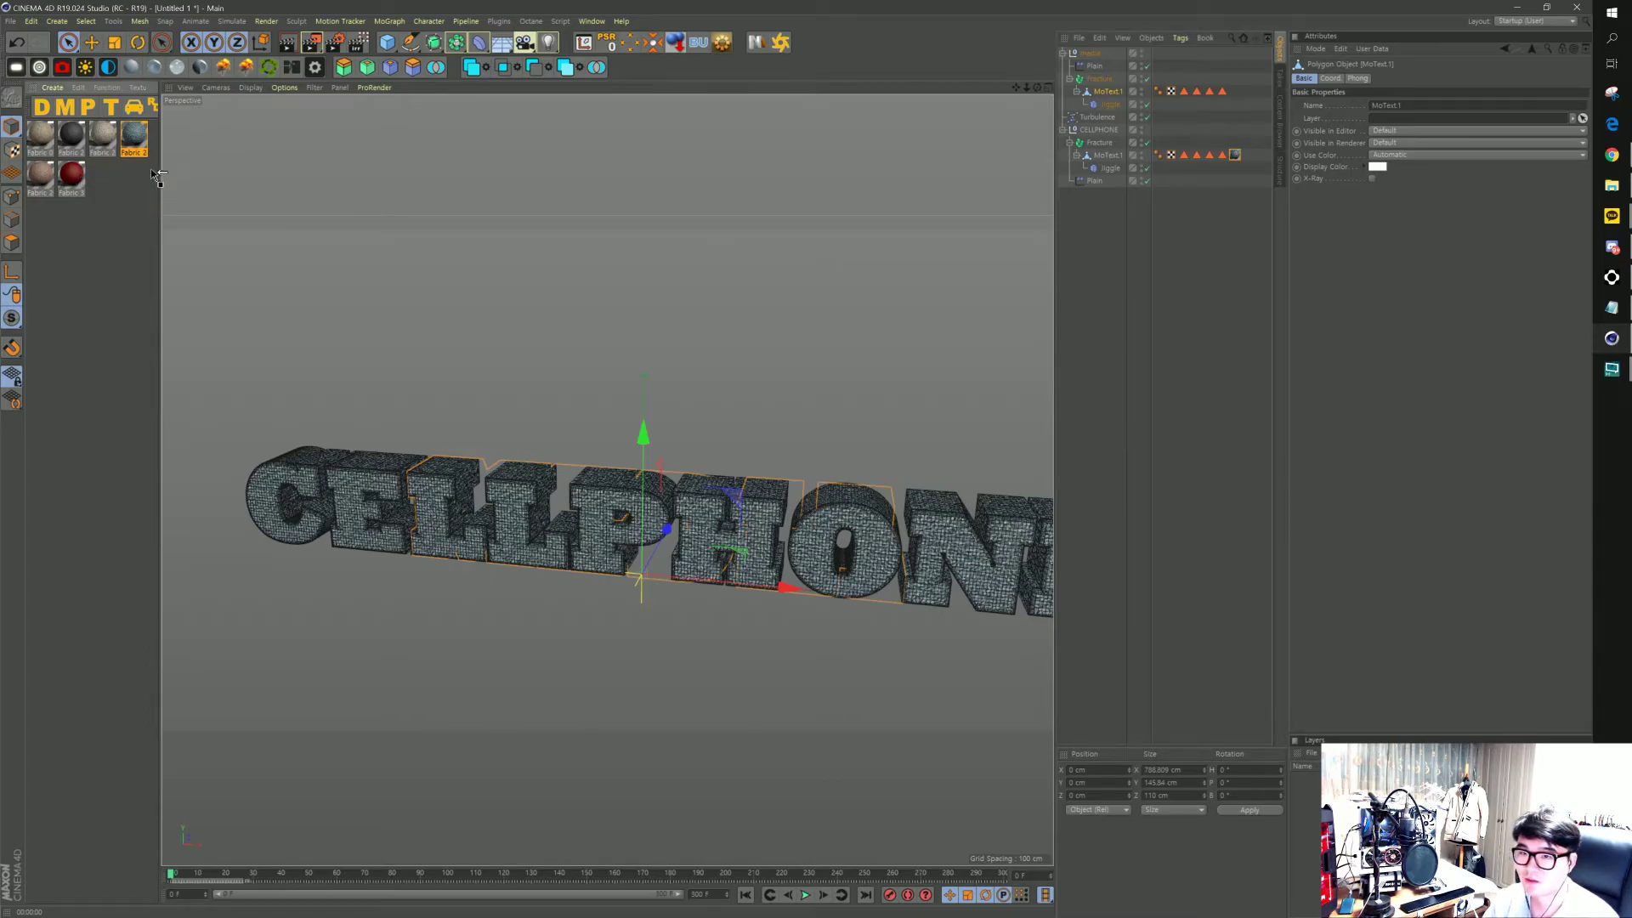
# Apply Fabric 31 to the MEDIA text with Cubic texture projection
pyautogui.moveTo(75, 179); pyautogui.dragTo(1103, 96)
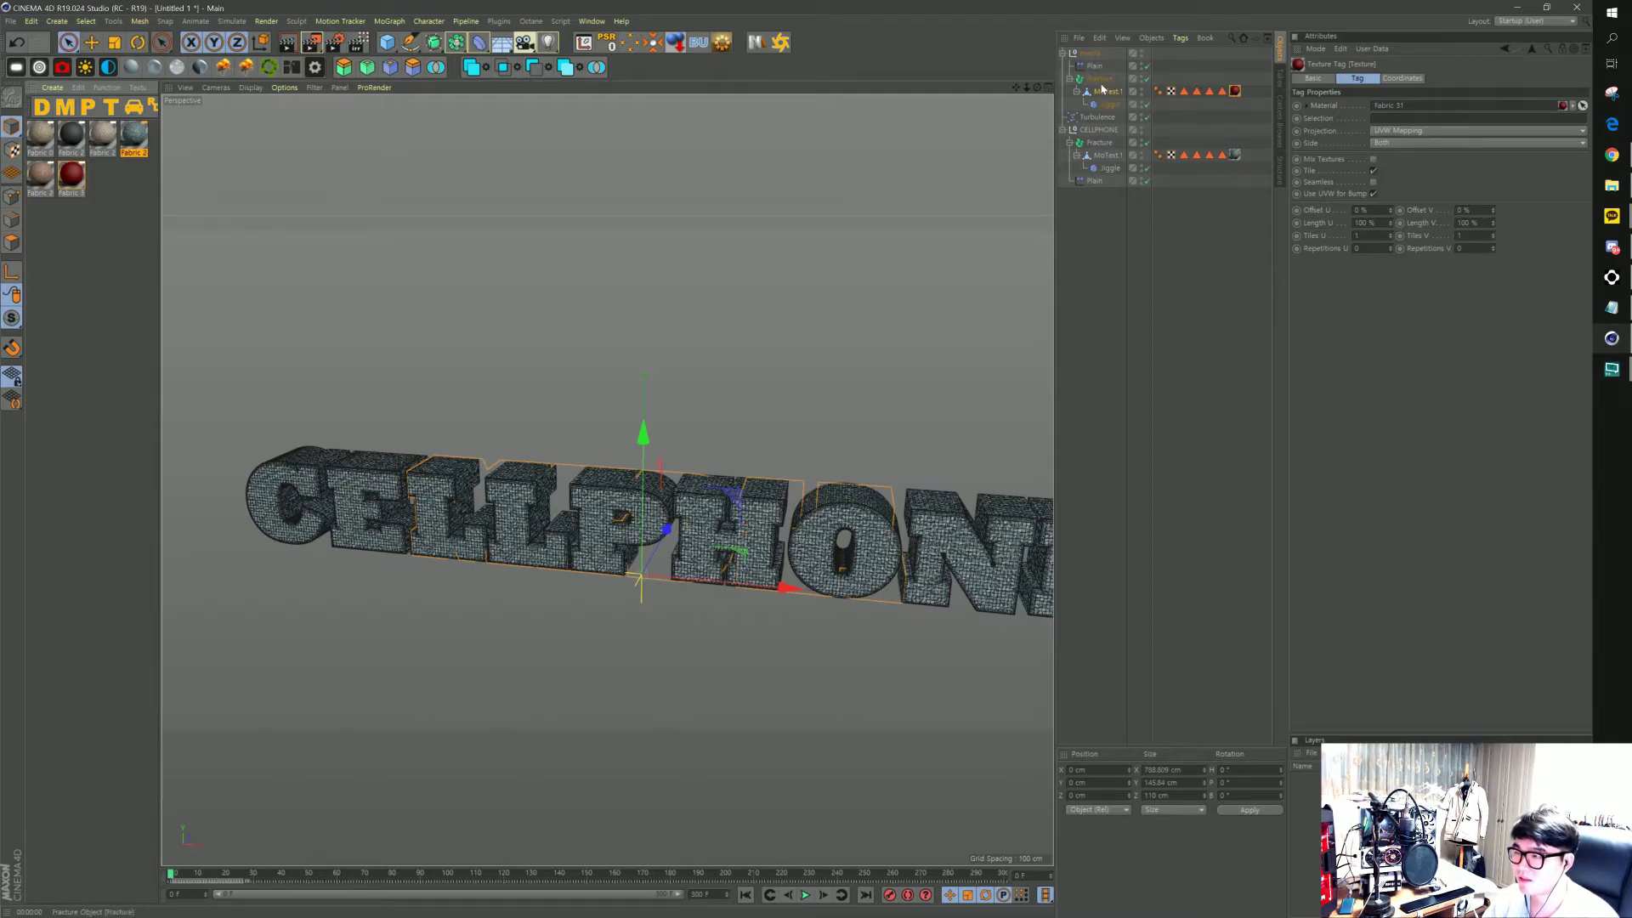
pyautogui.click(1446, 130)
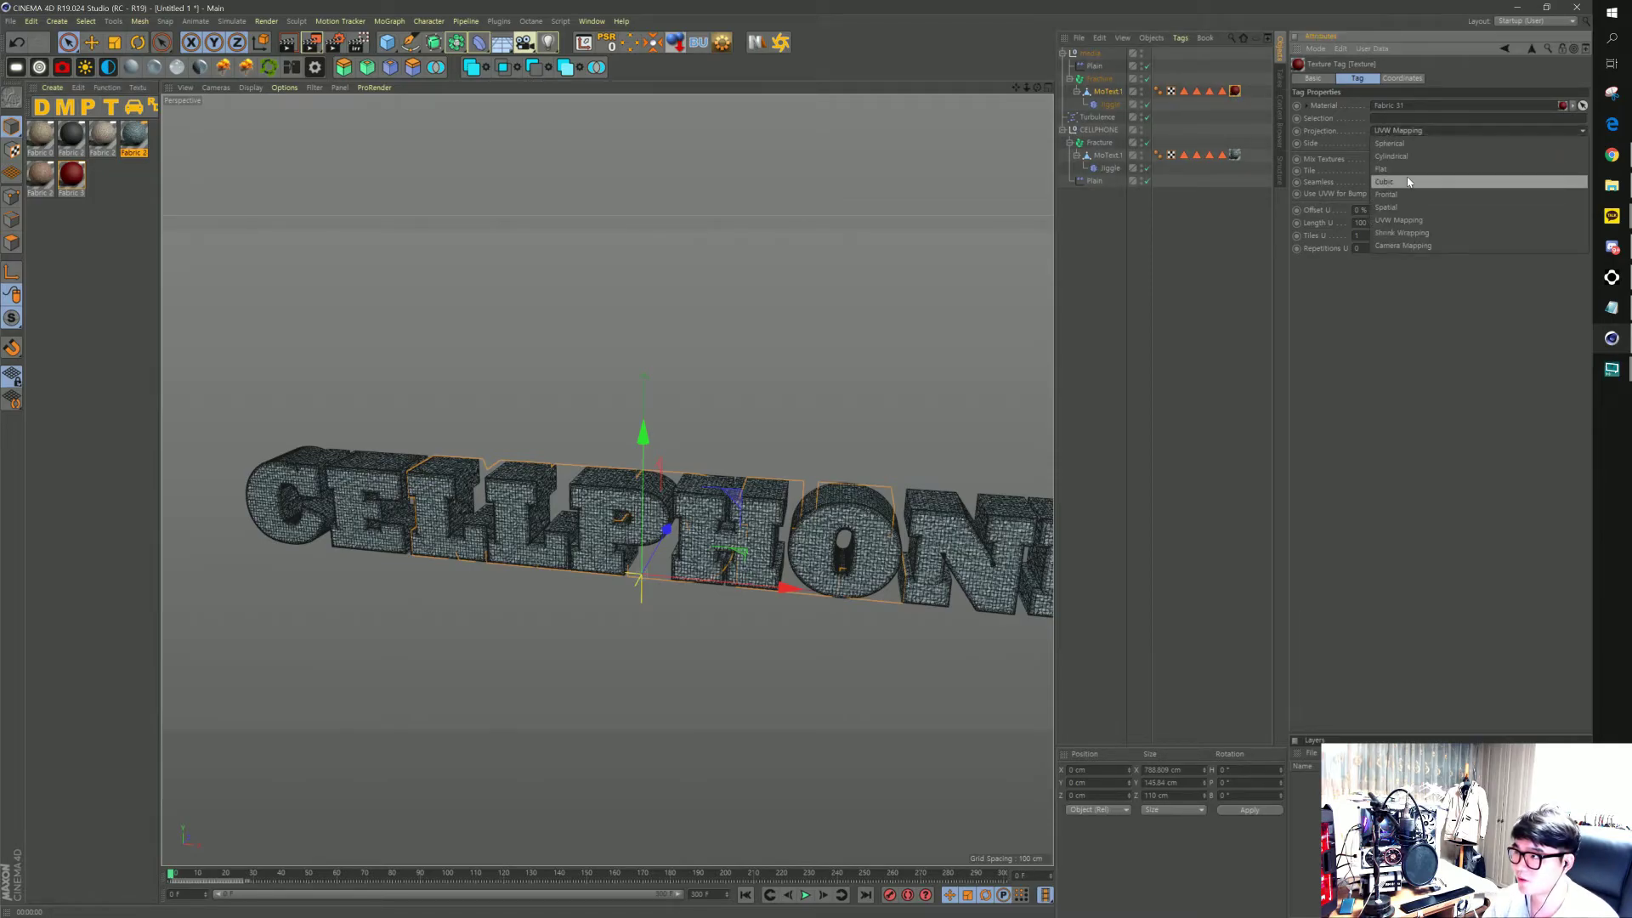
pyautogui.click(1410, 185)
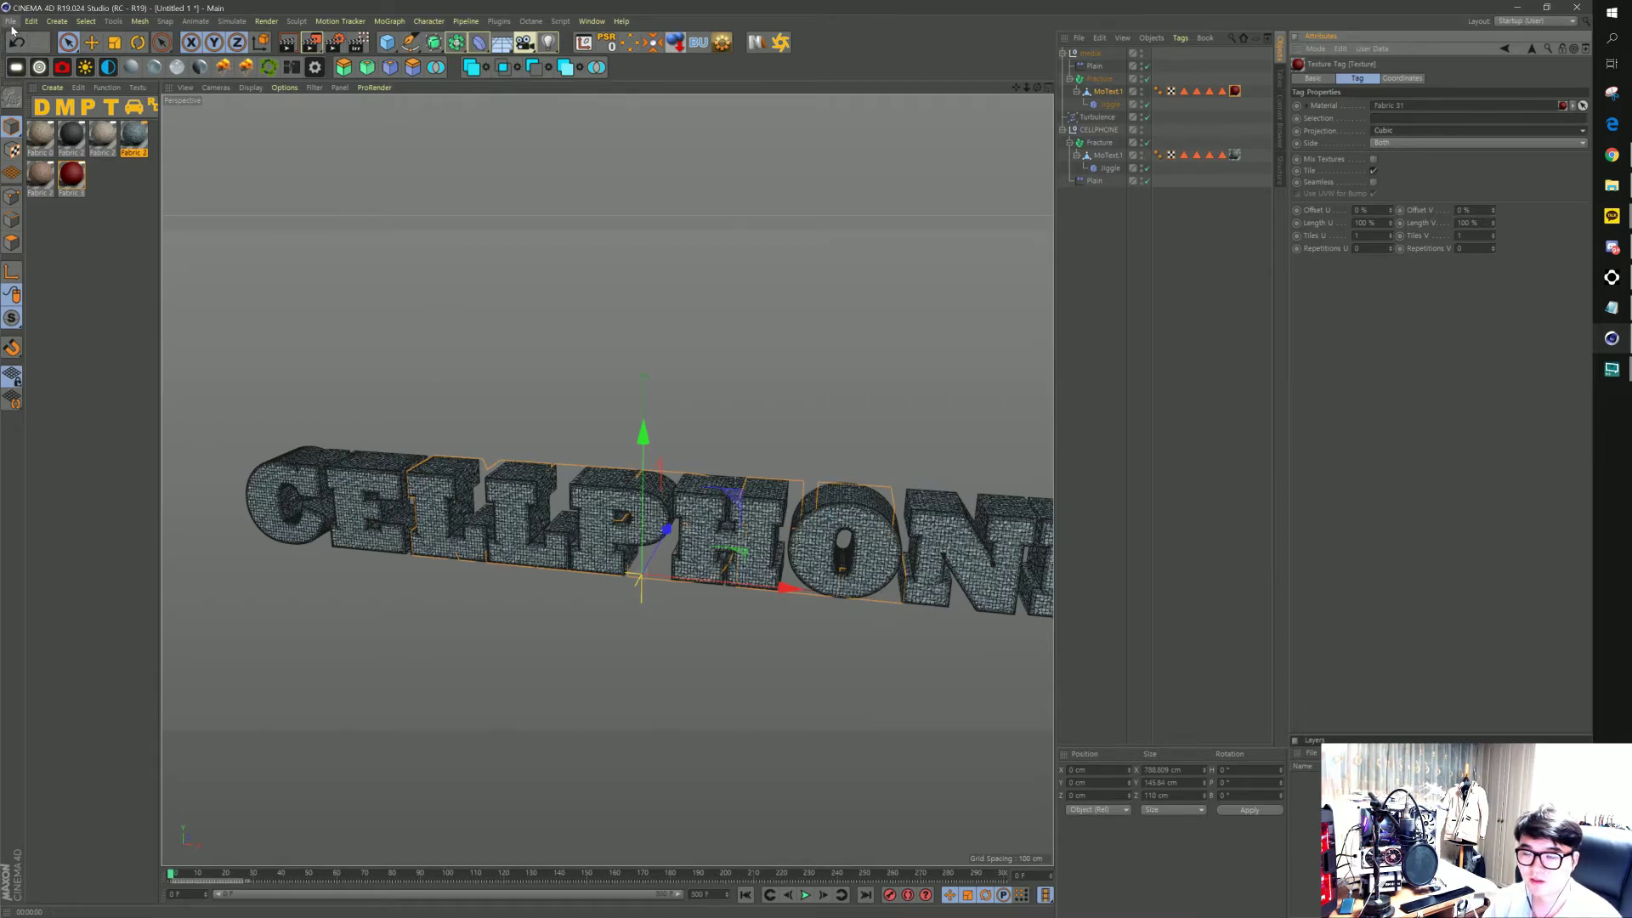
pyautogui.click(11, 21)
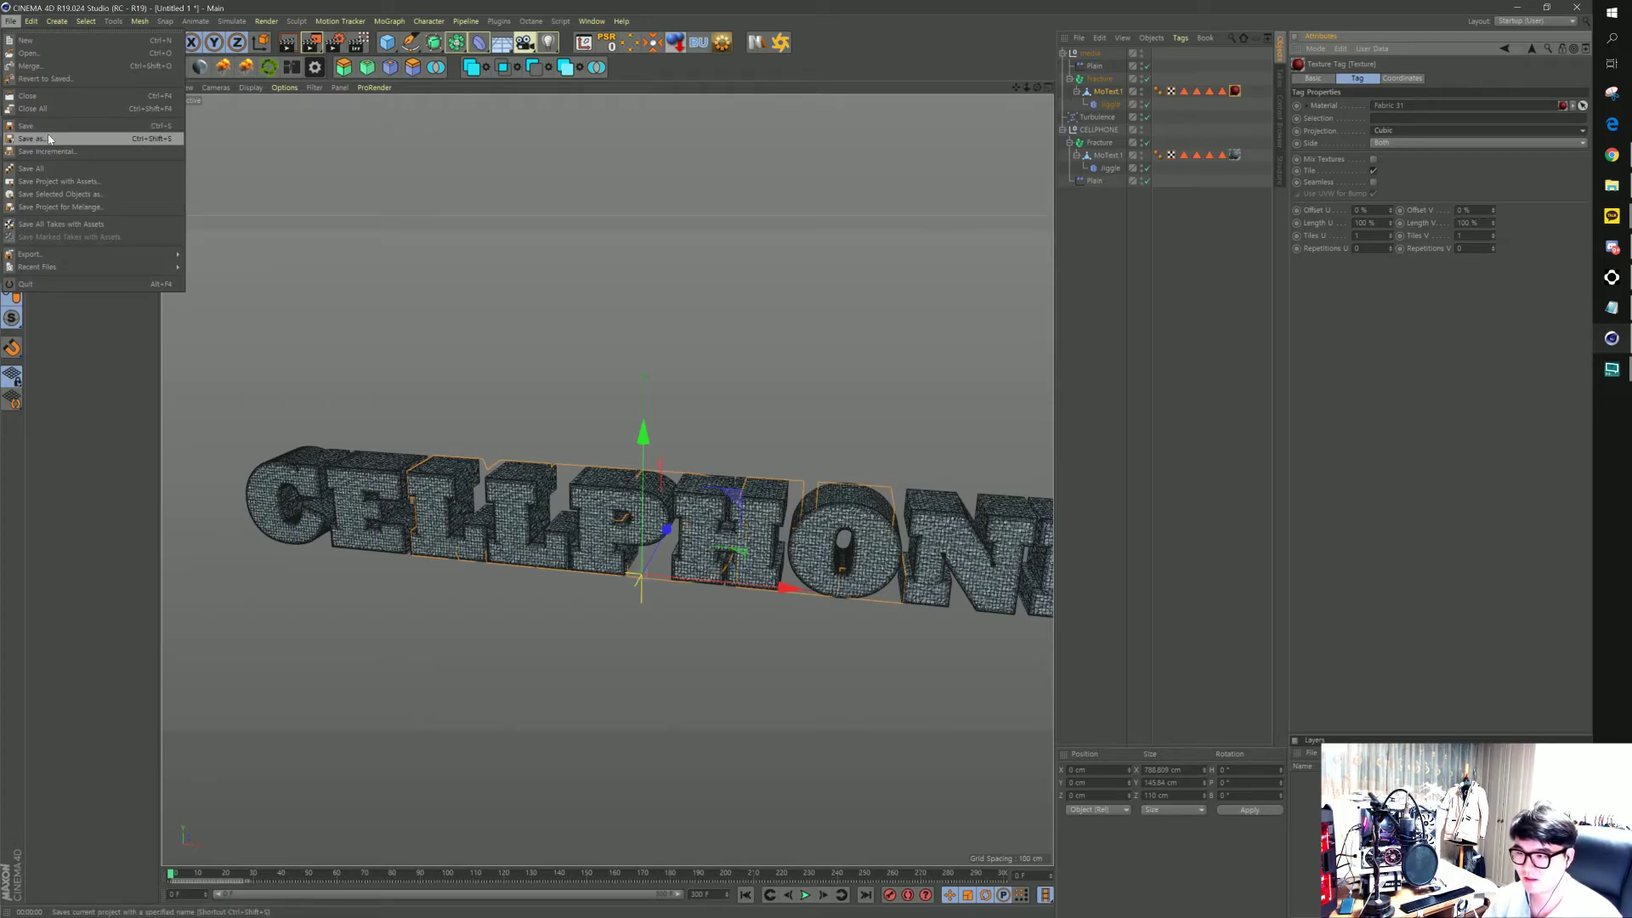
# Merge the cinema-4d-studio lights file from the Cinema-4D-Logo-Animation-Tutorial studio lights folder
pyautogui.click(39, 67)
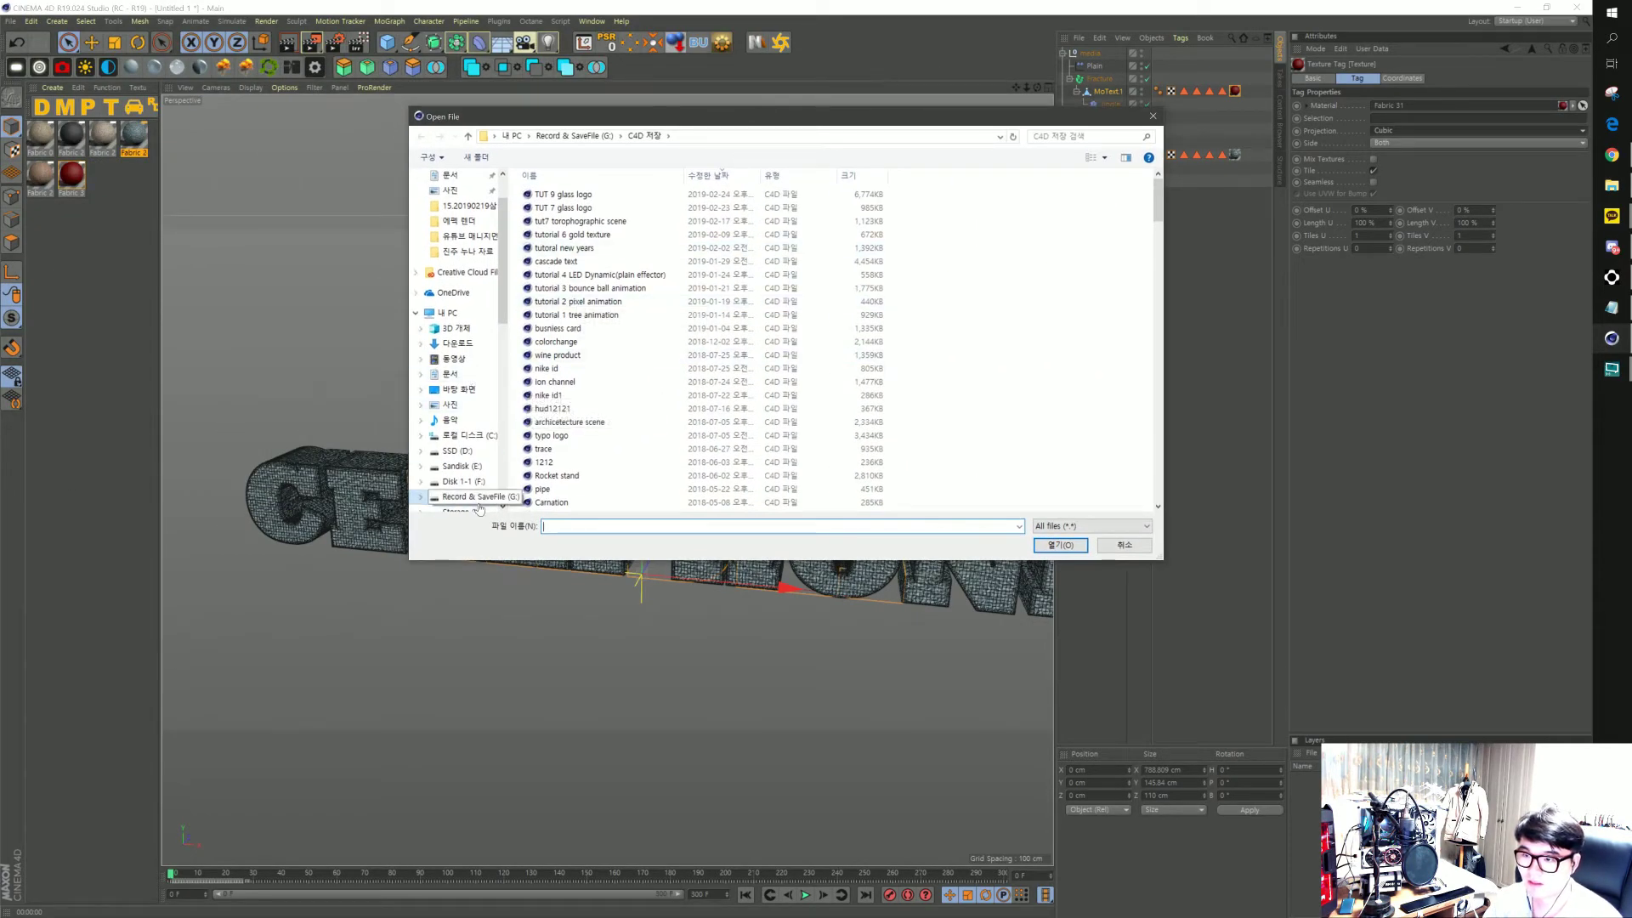
pyautogui.click(466, 496)
pyautogui.doubleClick(561, 194)
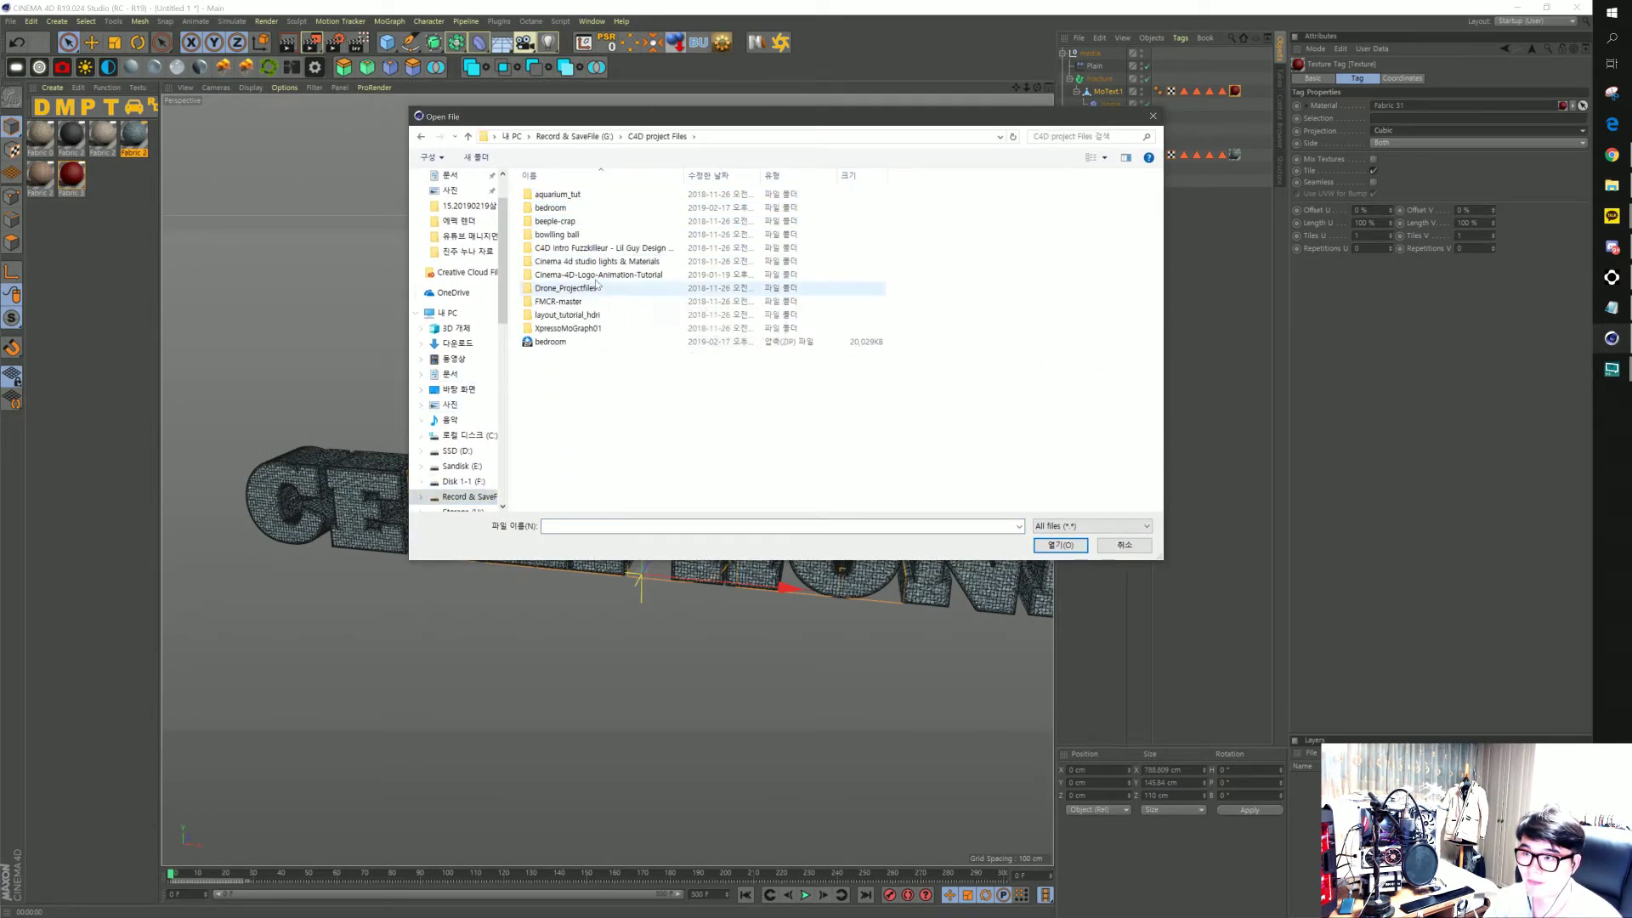
pyautogui.doubleClick(609, 262)
pyautogui.doubleClick(565, 194)
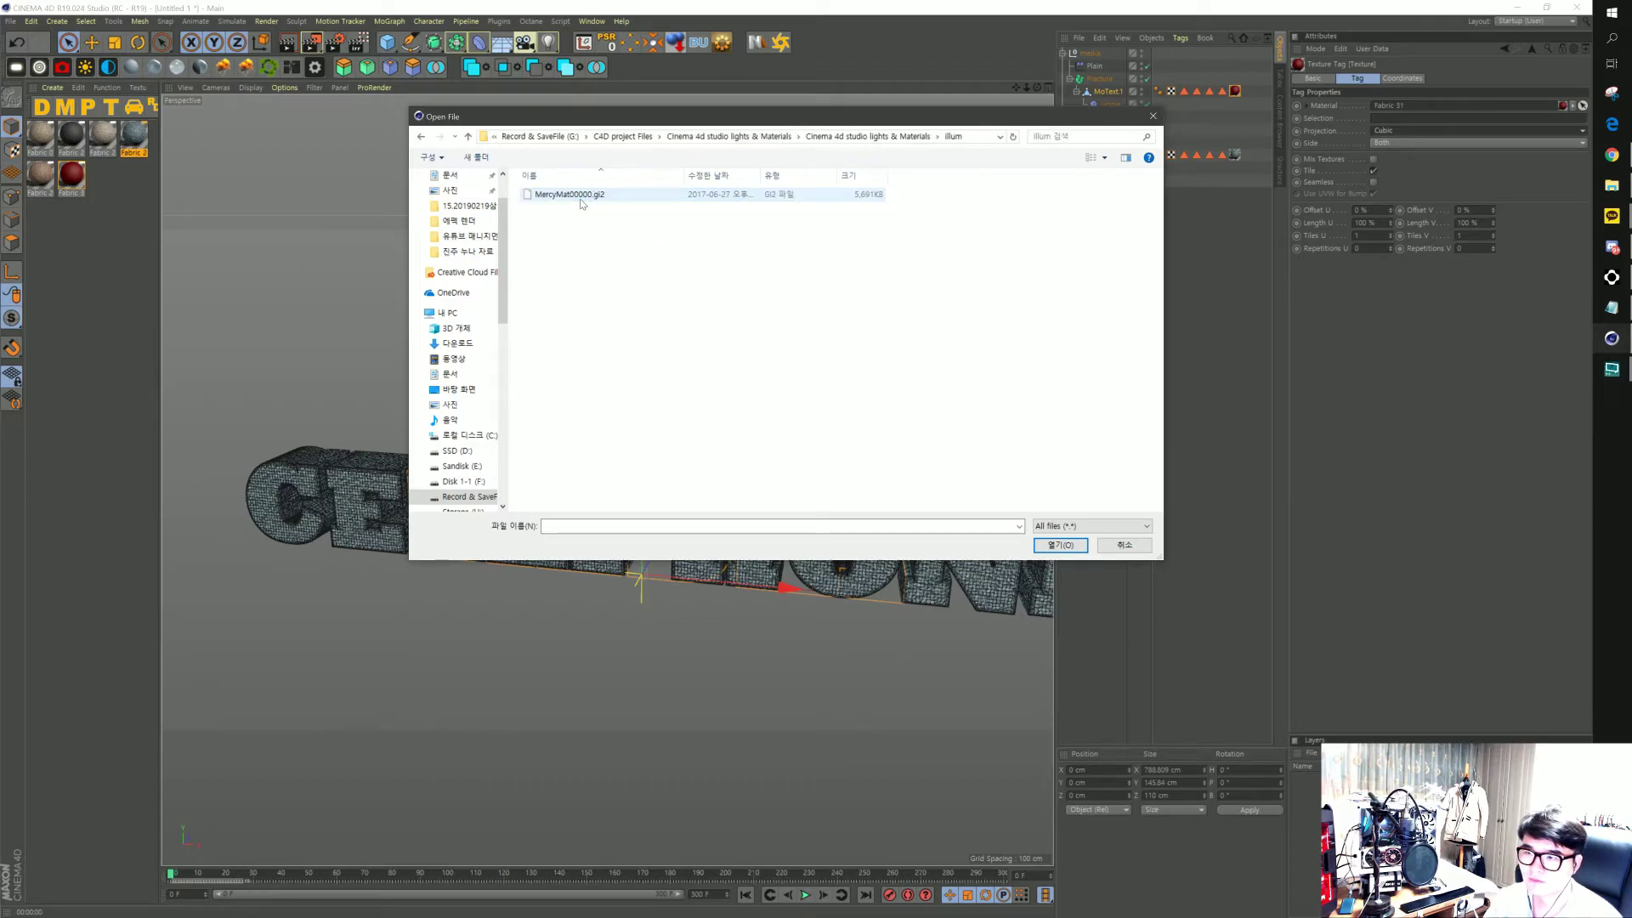
pyautogui.press('BackSpace')
pyautogui.press('BackSpace')
pyautogui.press('BackSpace')
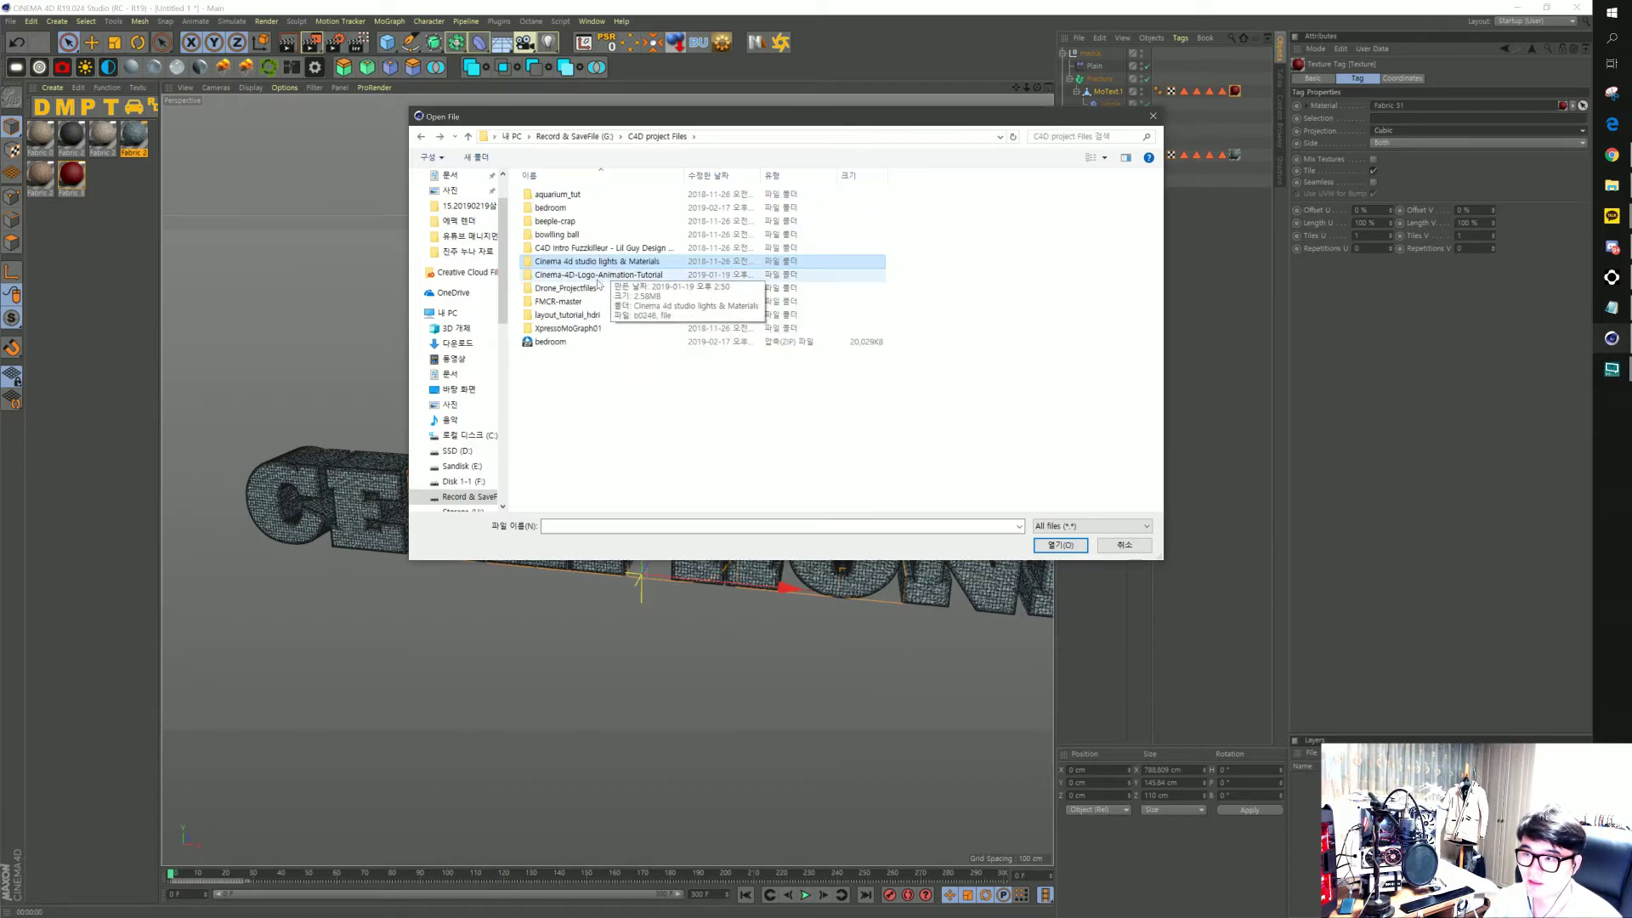
pyautogui.doubleClick(607, 261)
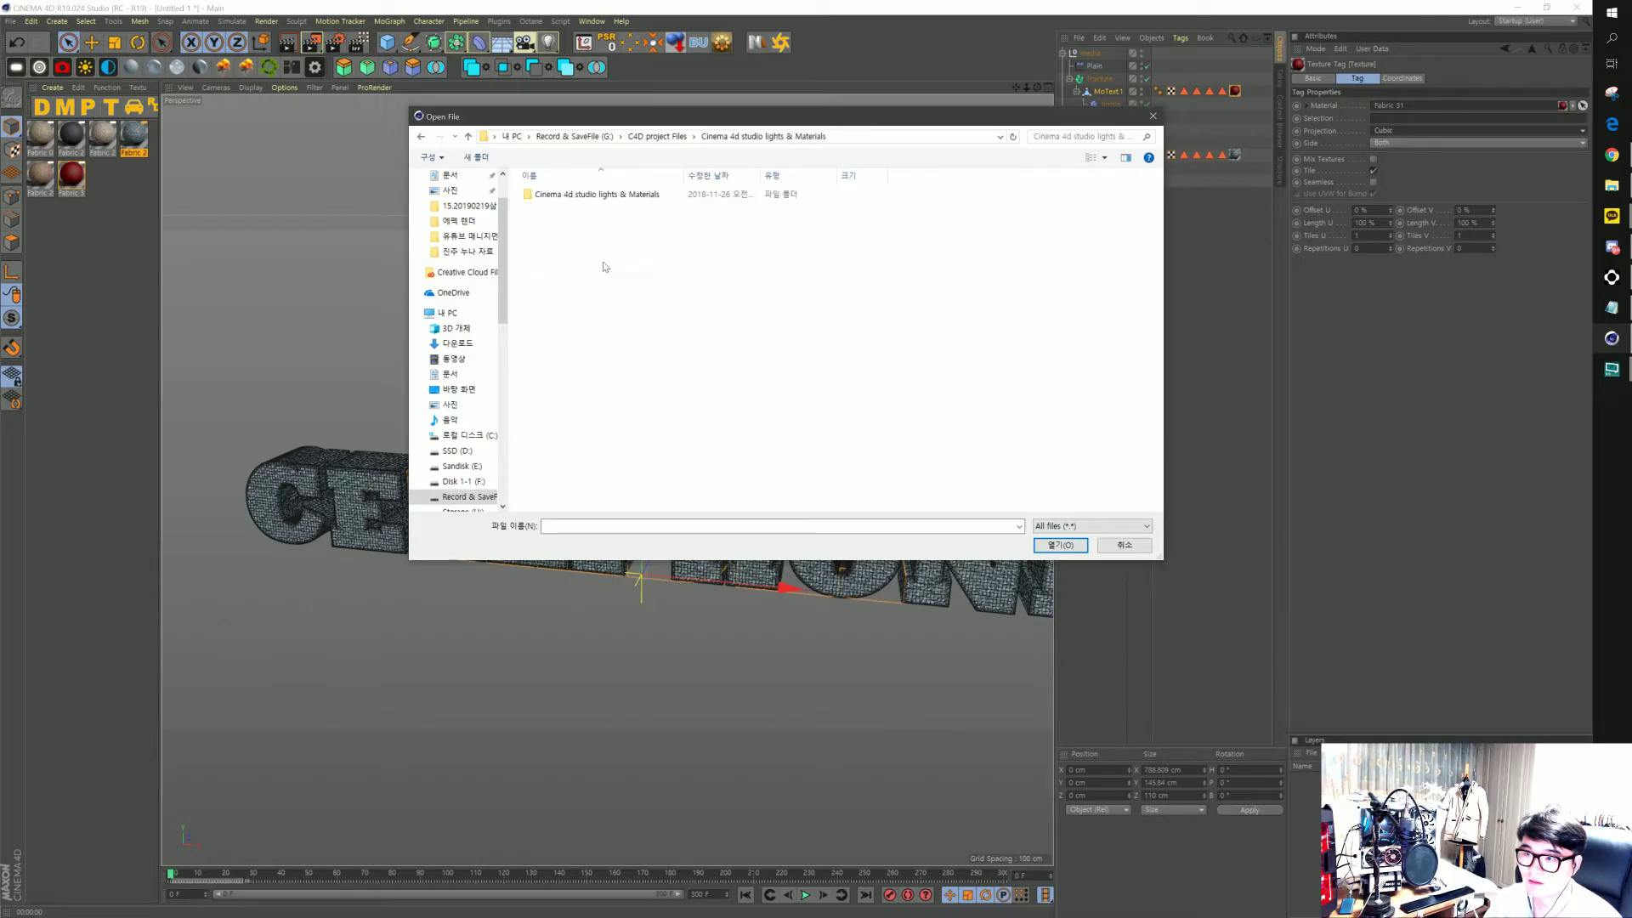
pyautogui.doubleClick(583, 194)
pyautogui.press('BackSpace')
pyautogui.press('BackSpace')
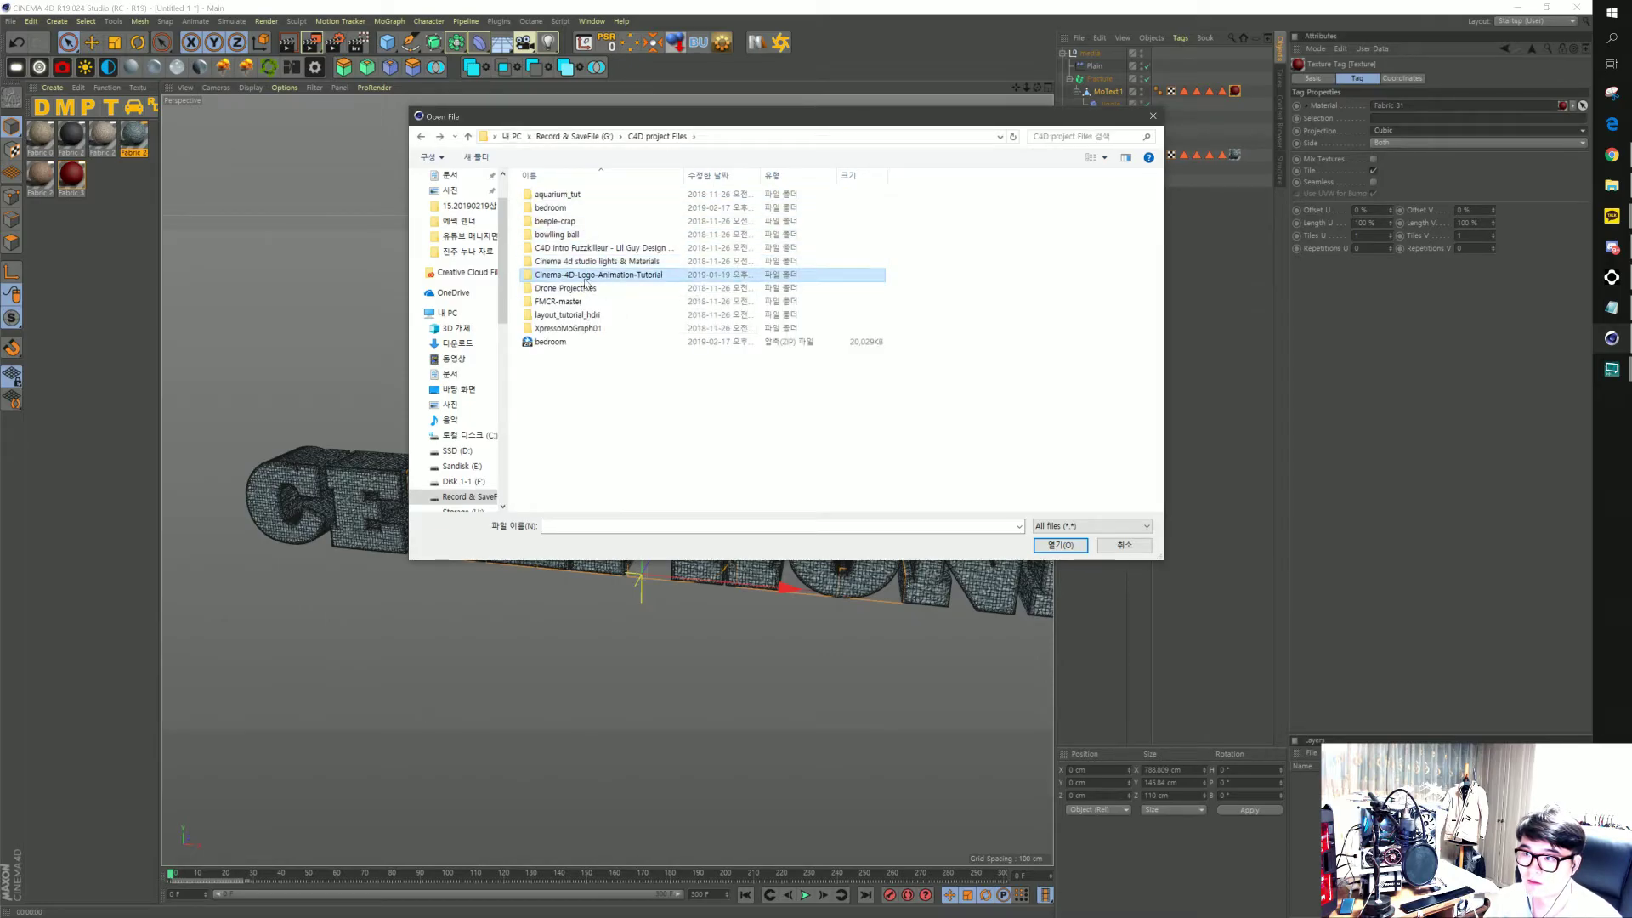
pyautogui.doubleClick(587, 275)
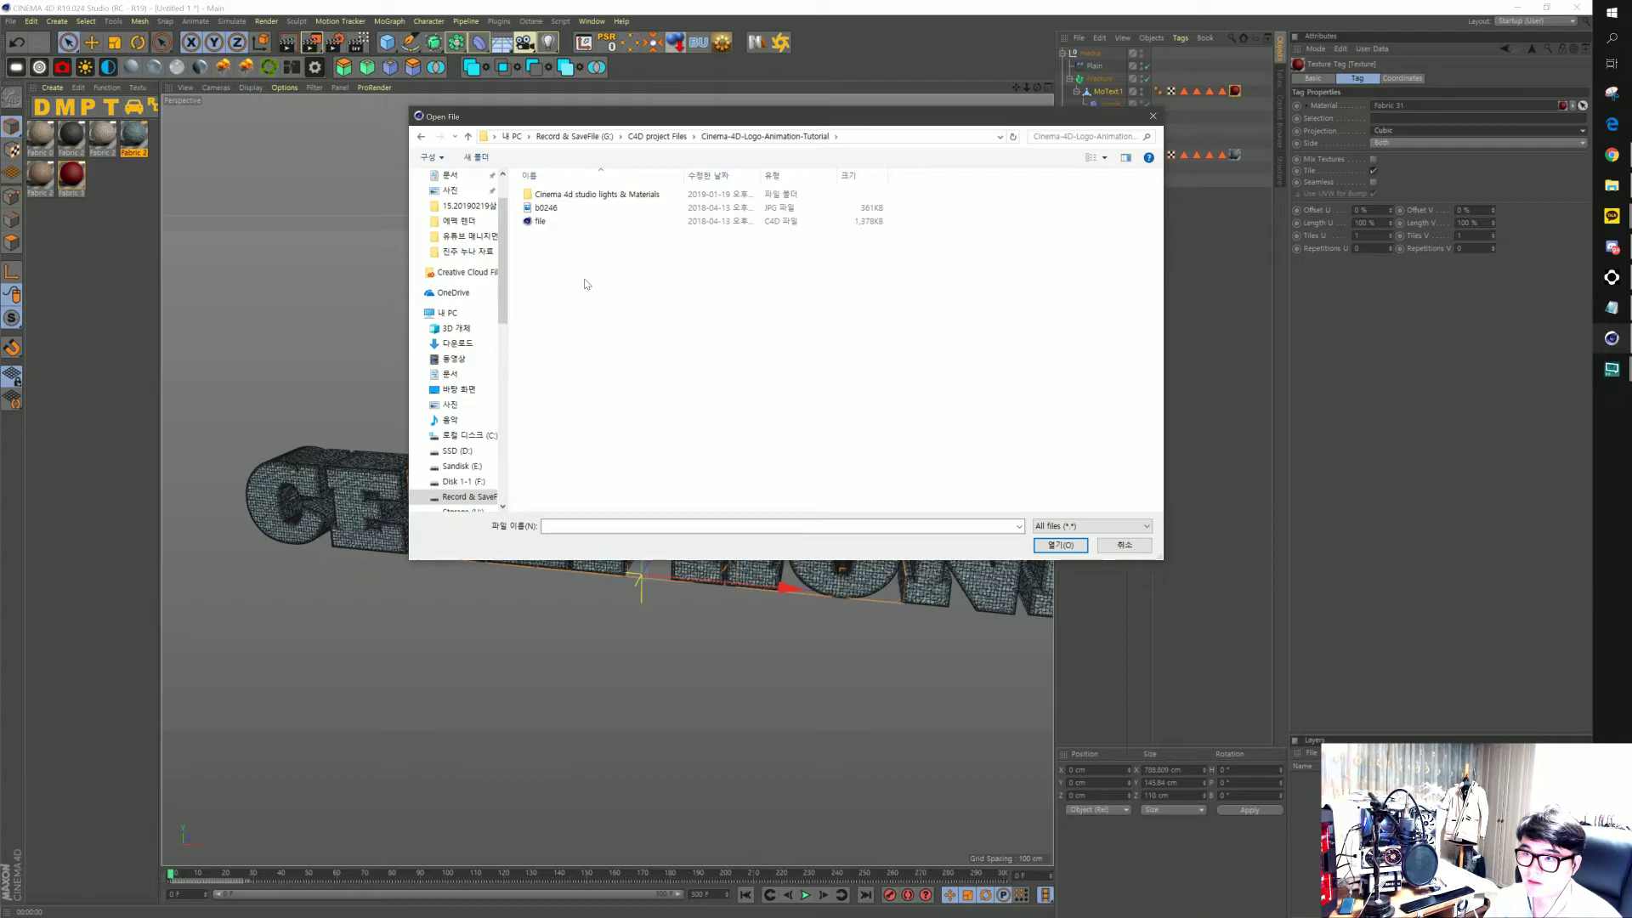
pyautogui.doubleClick(583, 195)
pyautogui.doubleClick(575, 202)
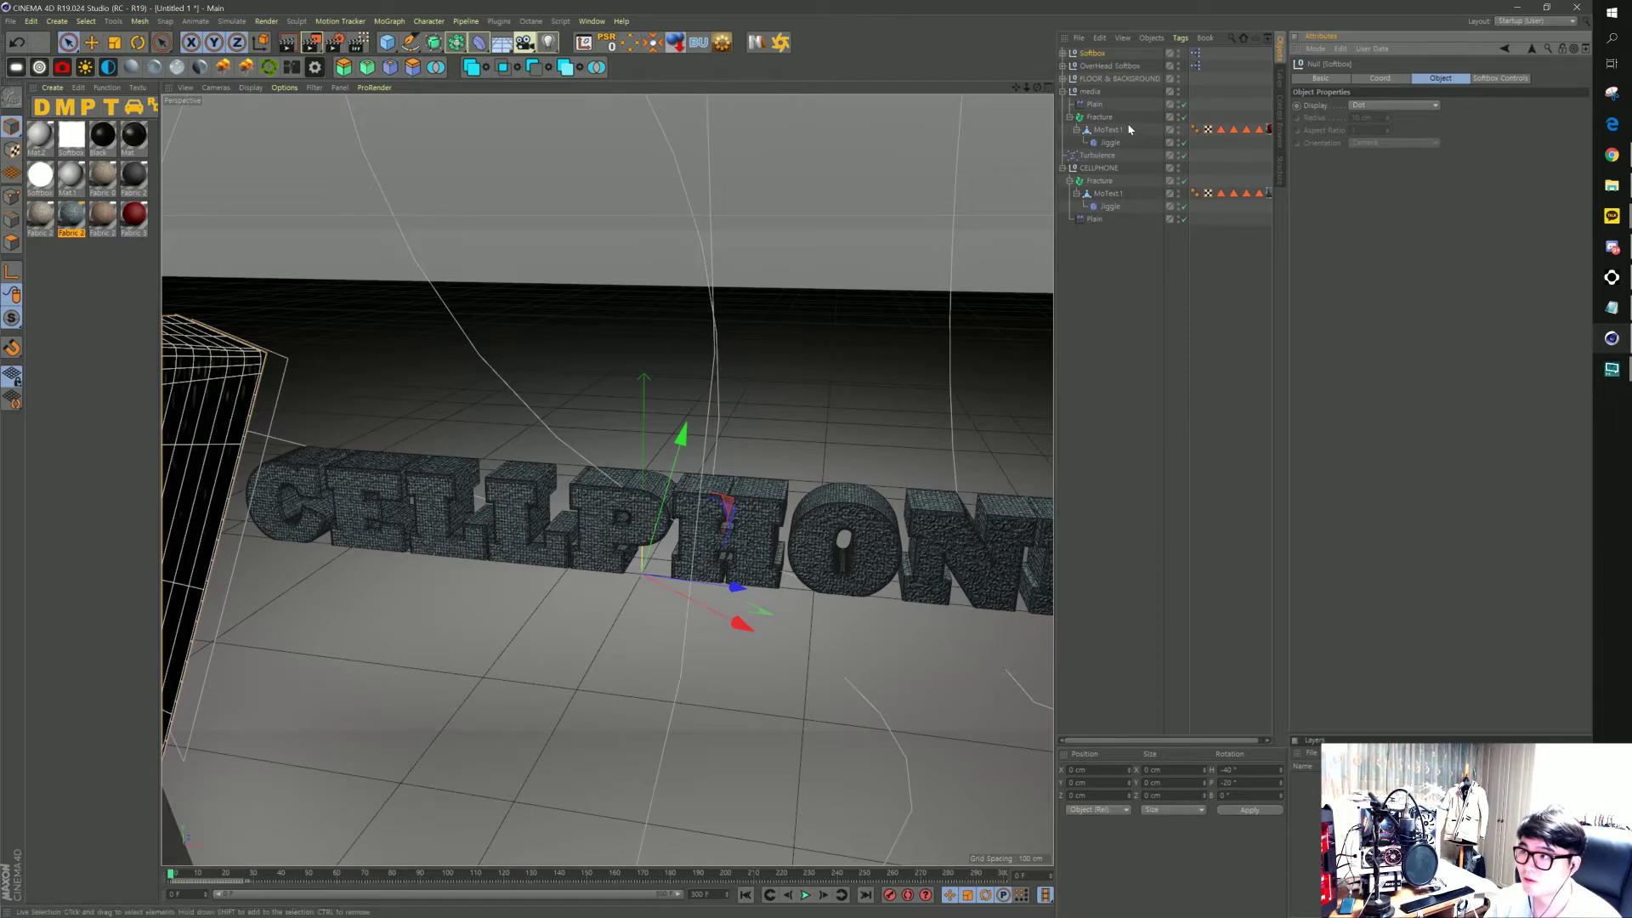
# Lower the FLOOR & BACKGROUND group to about -110 cm
pyautogui.scroll(-2, 641, 588)
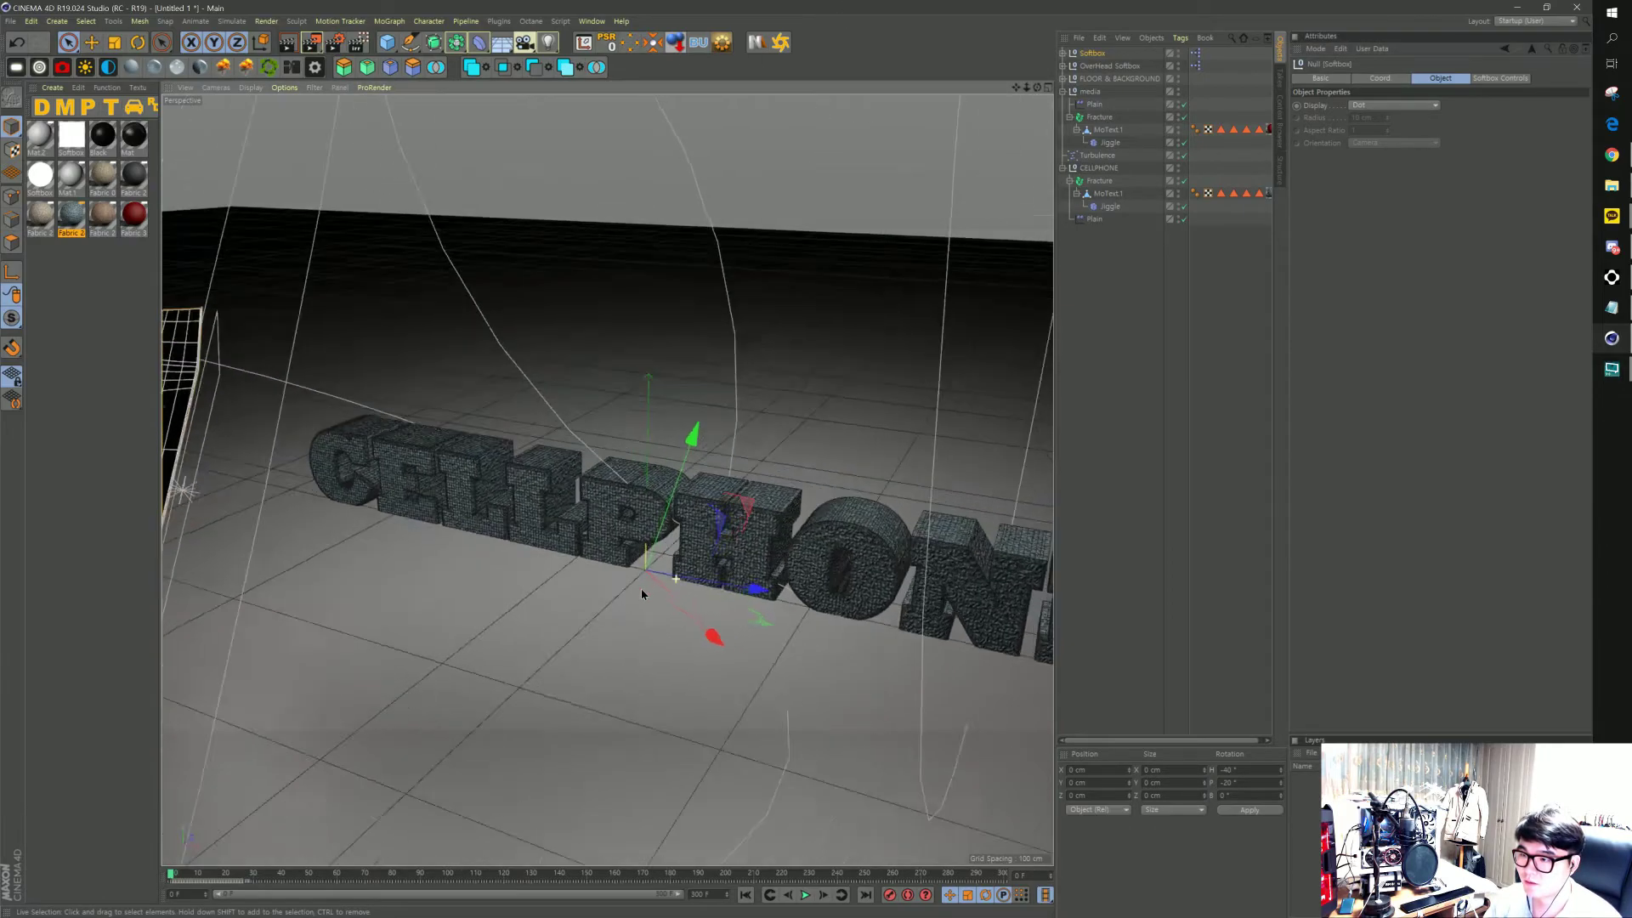
pyautogui.moveTo(641, 589)
pyautogui.keyDown('alt'); pyautogui.mouseDown()
pyautogui.moveTo(581, 549)
pyautogui.moveTo(674, 637)
pyautogui.mouseUp(); pyautogui.keyUp('alt')
pyautogui.click(674, 638)
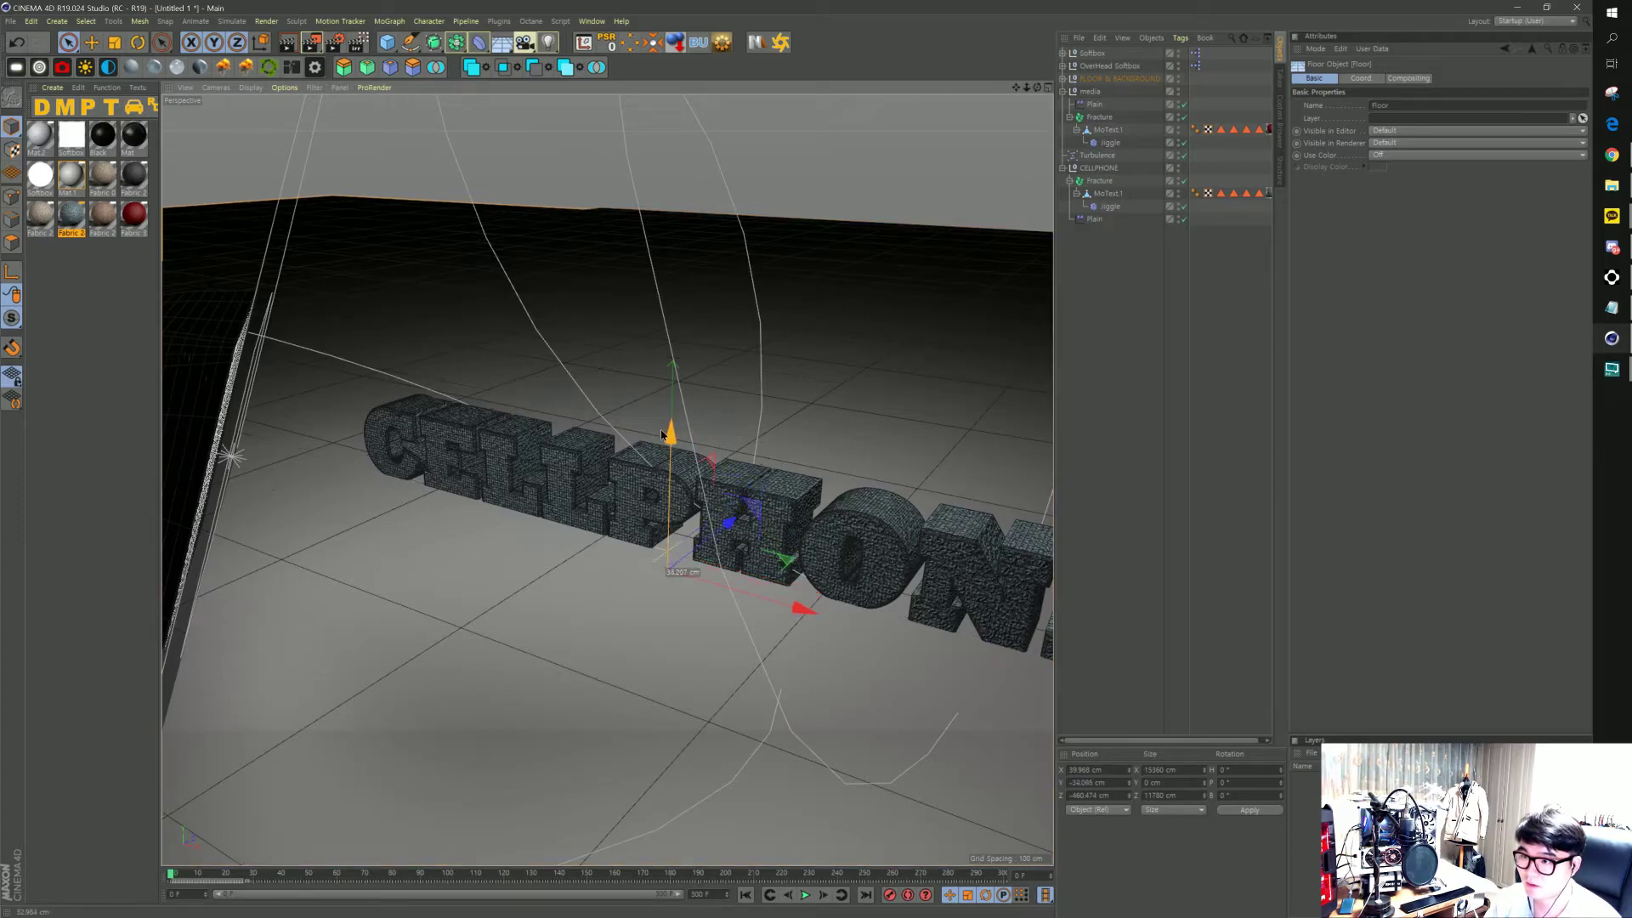
pyautogui.click(752, 406)
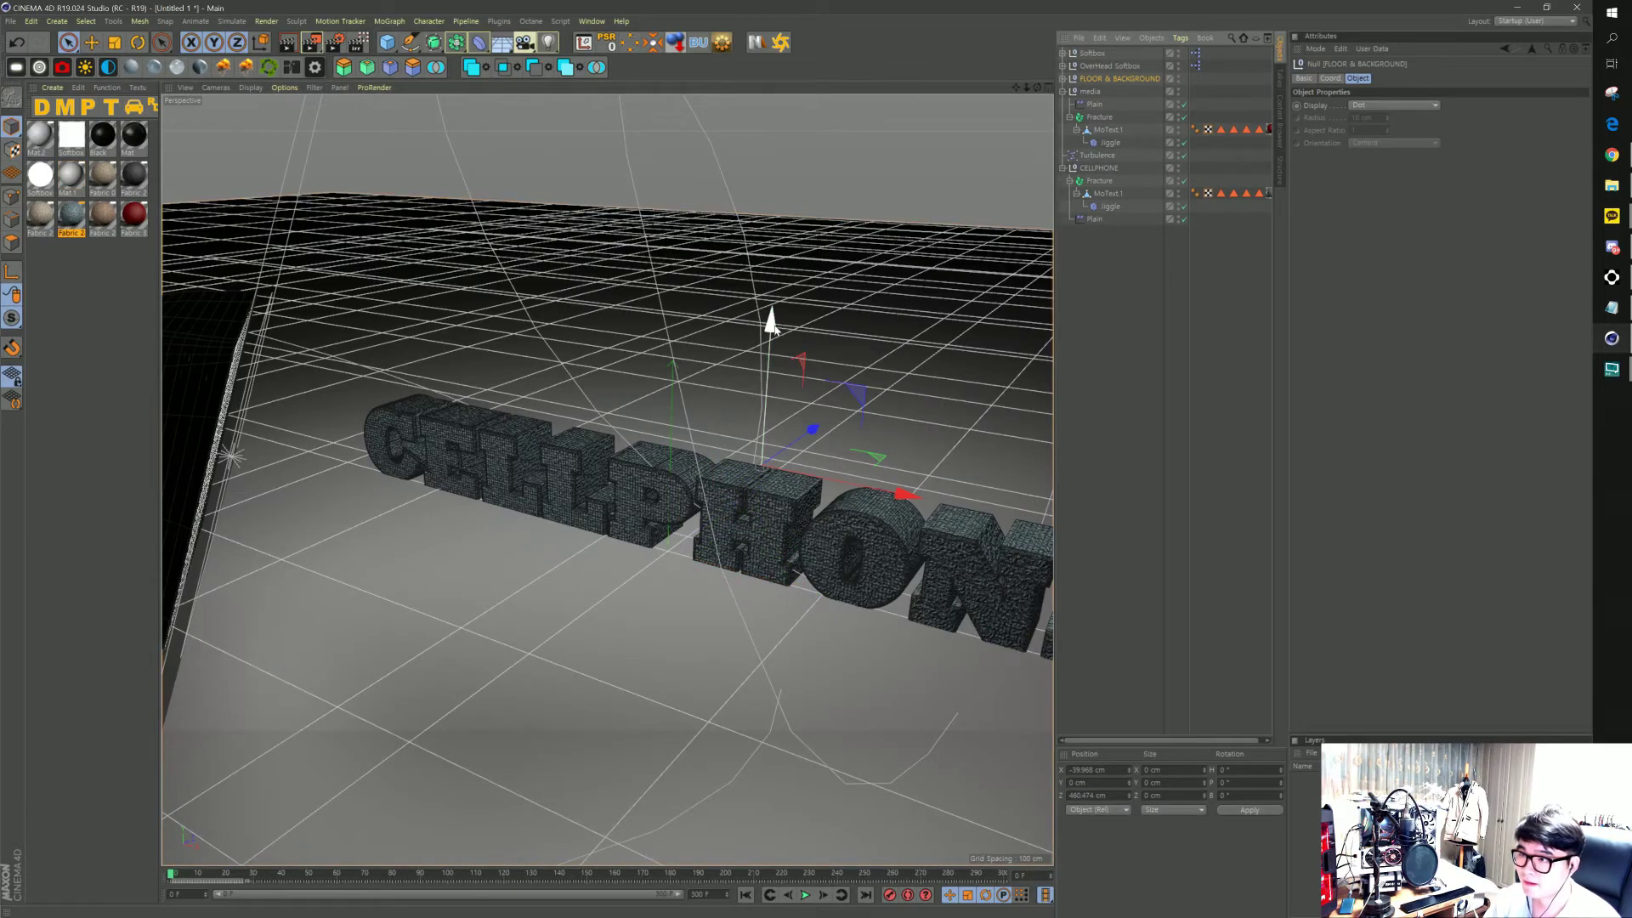
pyautogui.moveTo(772, 321)
pyautogui.mouseDown()
pyautogui.moveTo(699, 370)
pyautogui.moveTo(749, 494)
pyautogui.moveTo(659, 428)
pyautogui.moveTo(641, 437)
pyautogui.mouseUp()
# Move the Softbox light sideways and raise it higher above the text
pyautogui.click(659, 428)
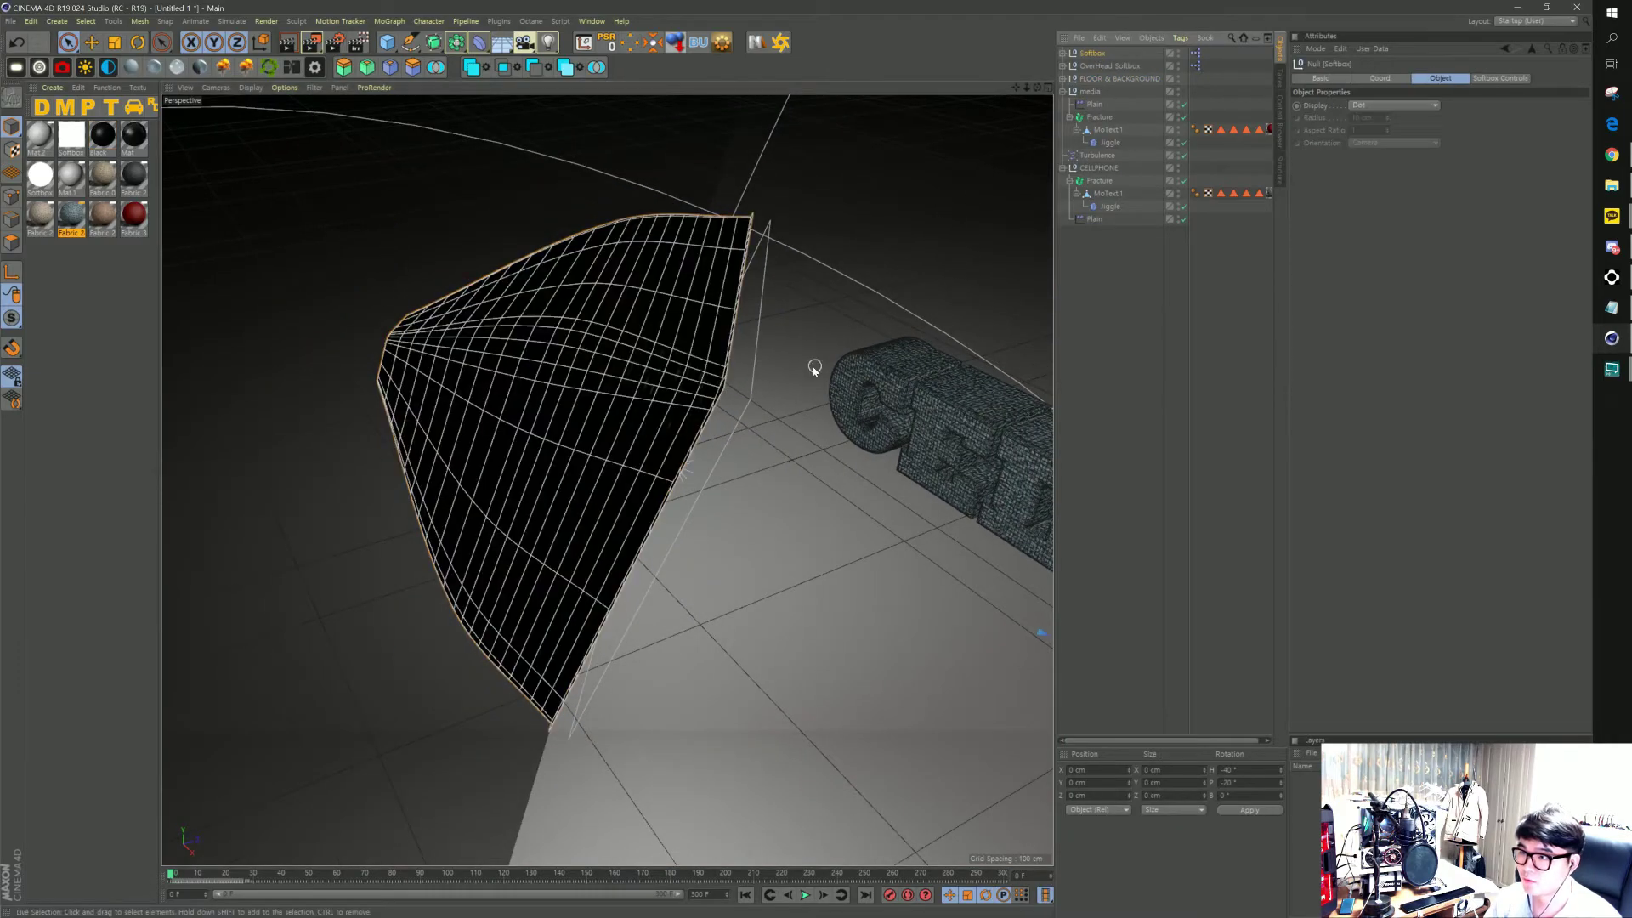
pyautogui.keyDown('alt'); pyautogui.moveTo(814, 368); pyautogui.dragTo(990, 572); pyautogui.keyUp('alt')
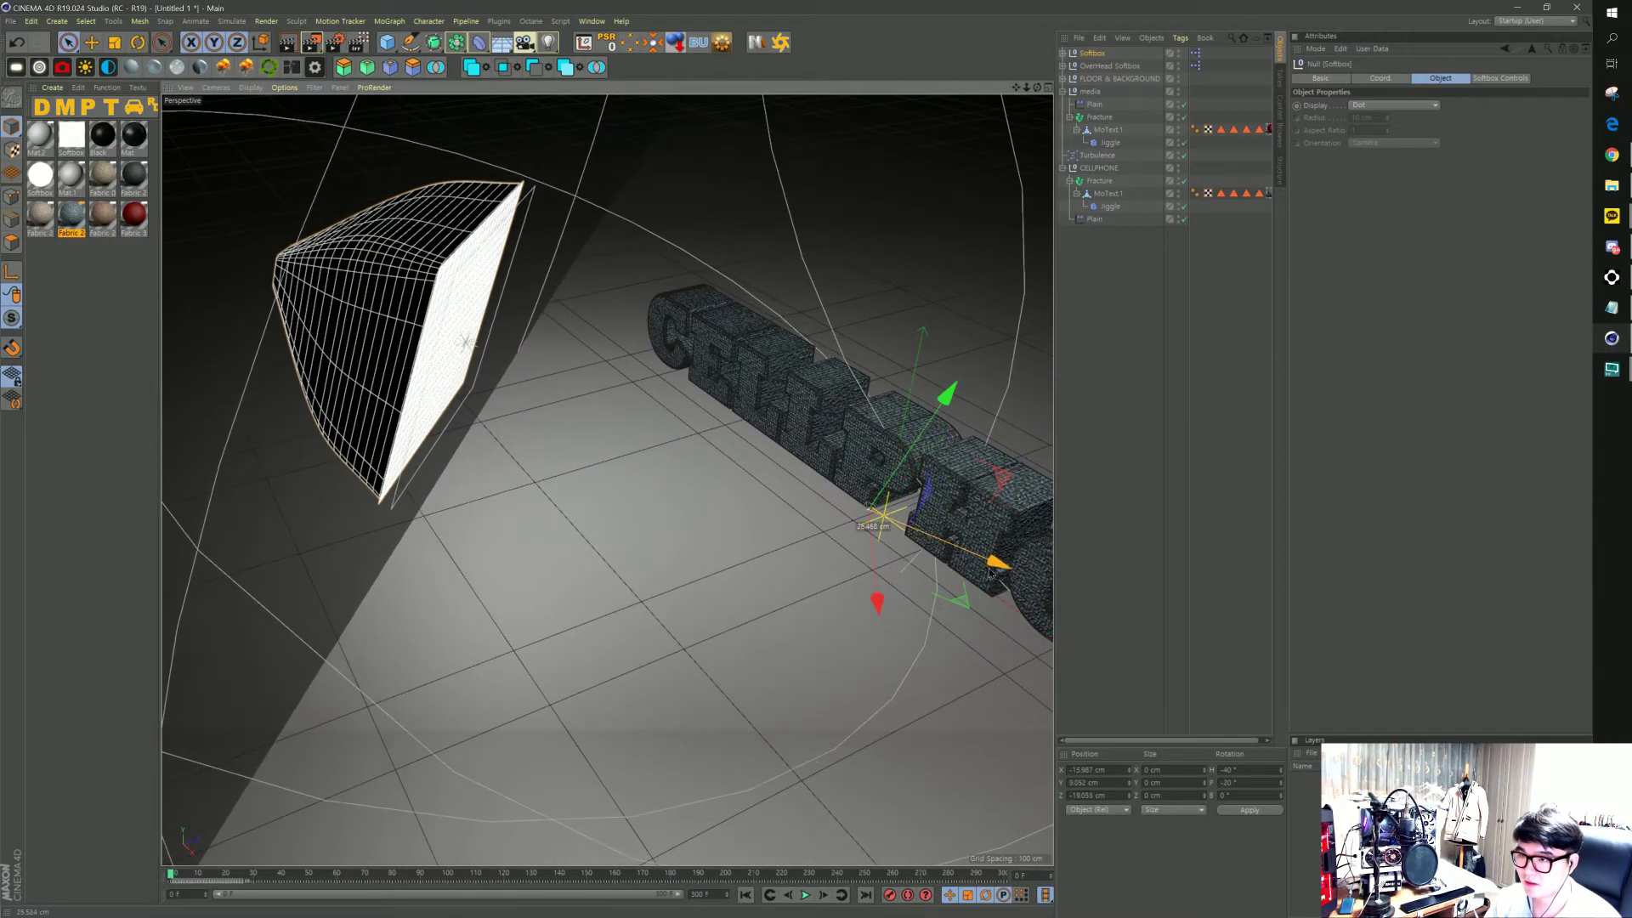
pyautogui.moveTo(926, 400)
pyautogui.mouseDown()
pyautogui.moveTo(902, 338)
pyautogui.moveTo(808, 383)
pyautogui.mouseUp()
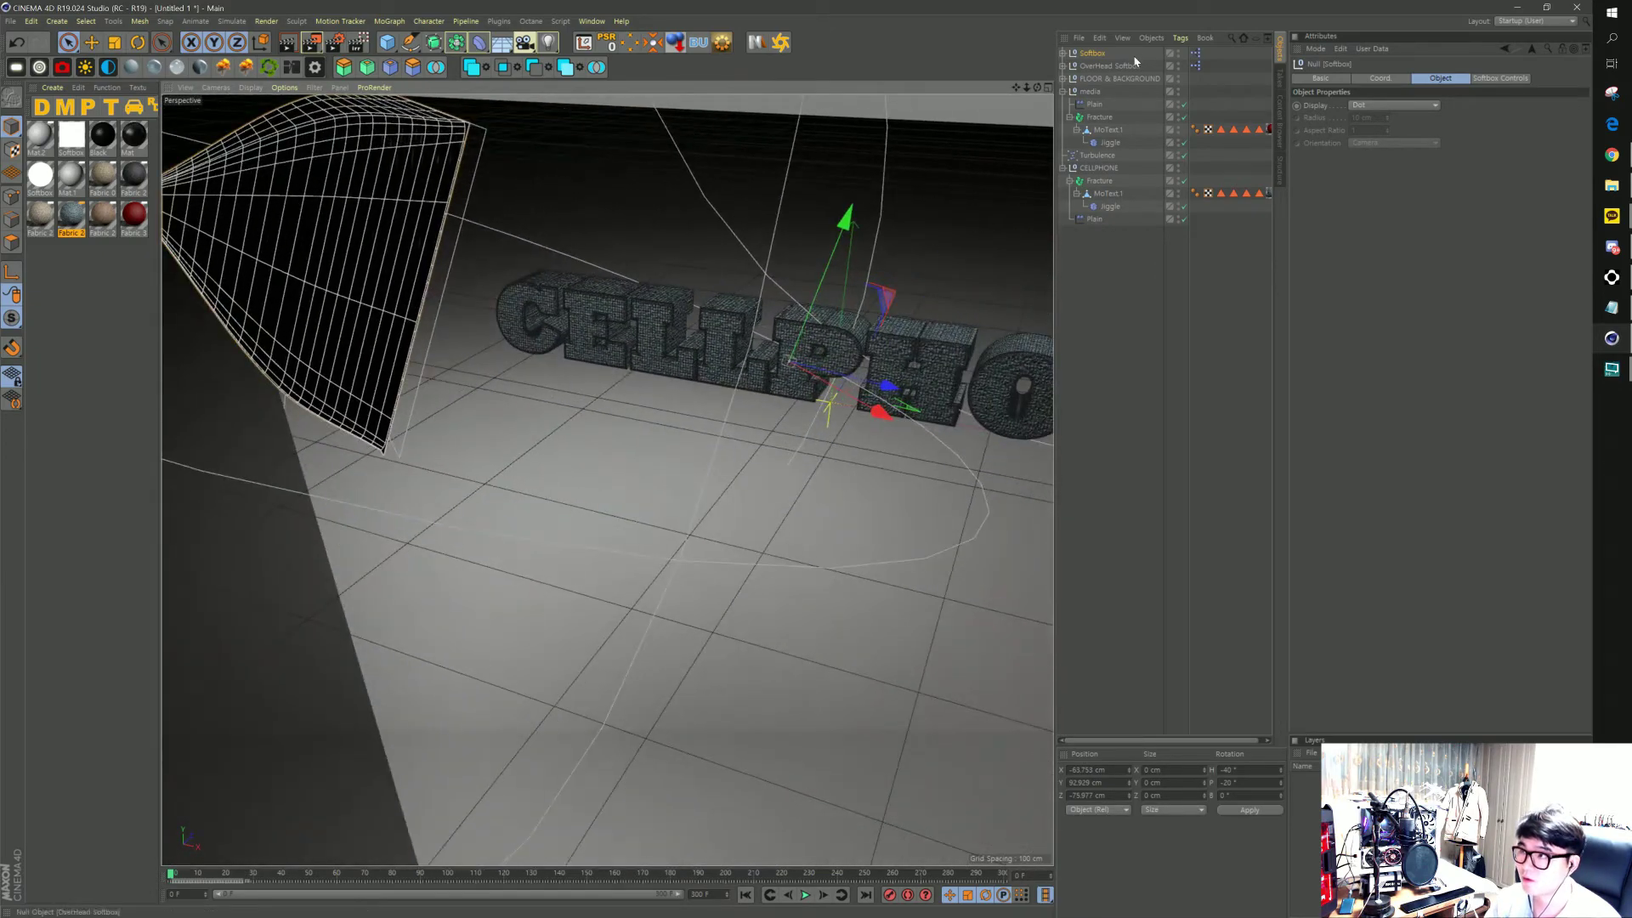
# Slide the overhead softbox from about 505 cm to 33 cm on X over the CELLPHONE text
pyautogui.click(1094, 69)
pyautogui.moveTo(940, 226)
pyautogui.keyDown('alt'); pyautogui.mouseDown()
pyautogui.moveTo(515, 567)
pyautogui.moveTo(738, 333)
pyautogui.mouseUp(); pyautogui.keyUp('alt')
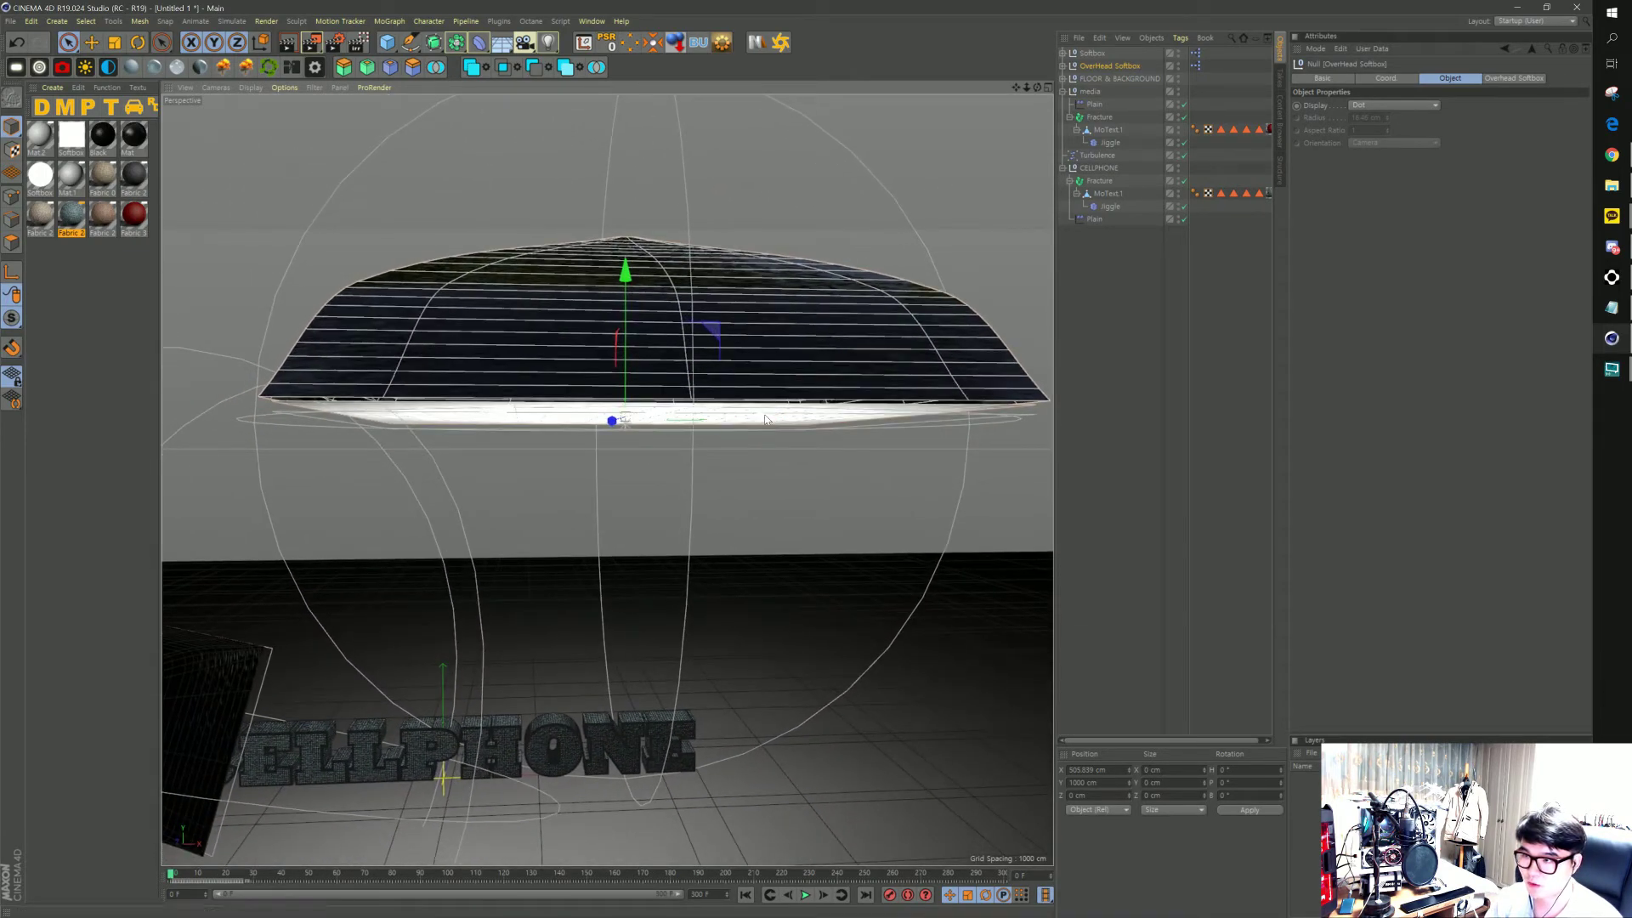
pyautogui.moveTo(760, 418); pyautogui.dragTo(596, 452)
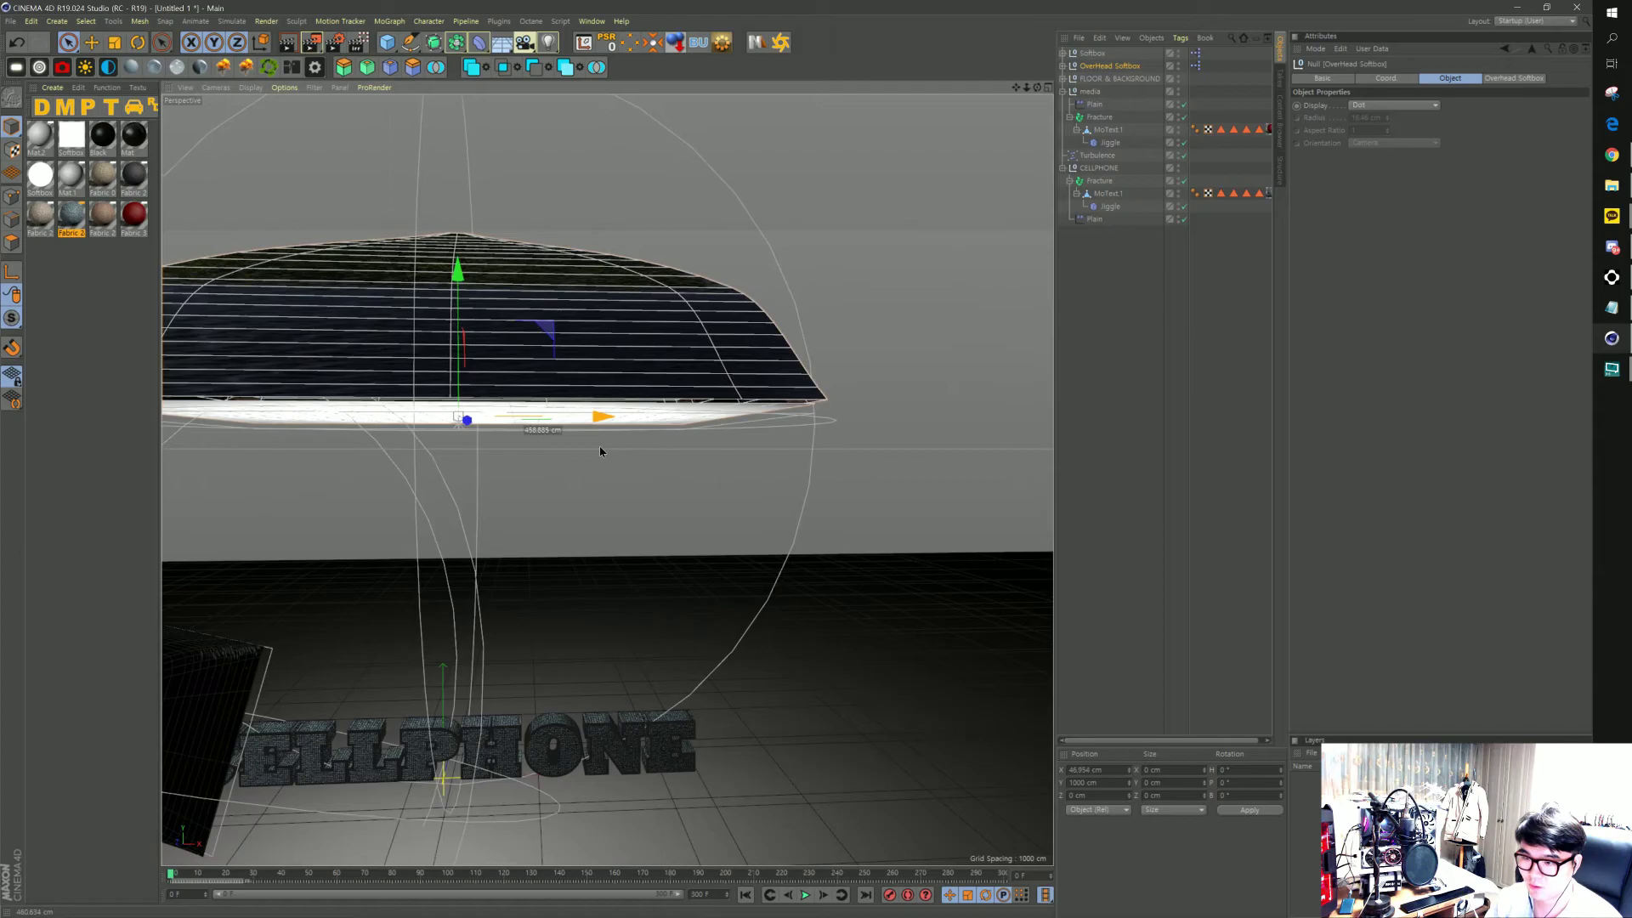
pyautogui.moveTo(623, 565)
pyautogui.keyDown('alt'); pyautogui.mouseDown()
pyautogui.moveTo(466, 597)
pyautogui.moveTo(685, 487)
pyautogui.mouseUp(); pyautogui.keyUp('alt')
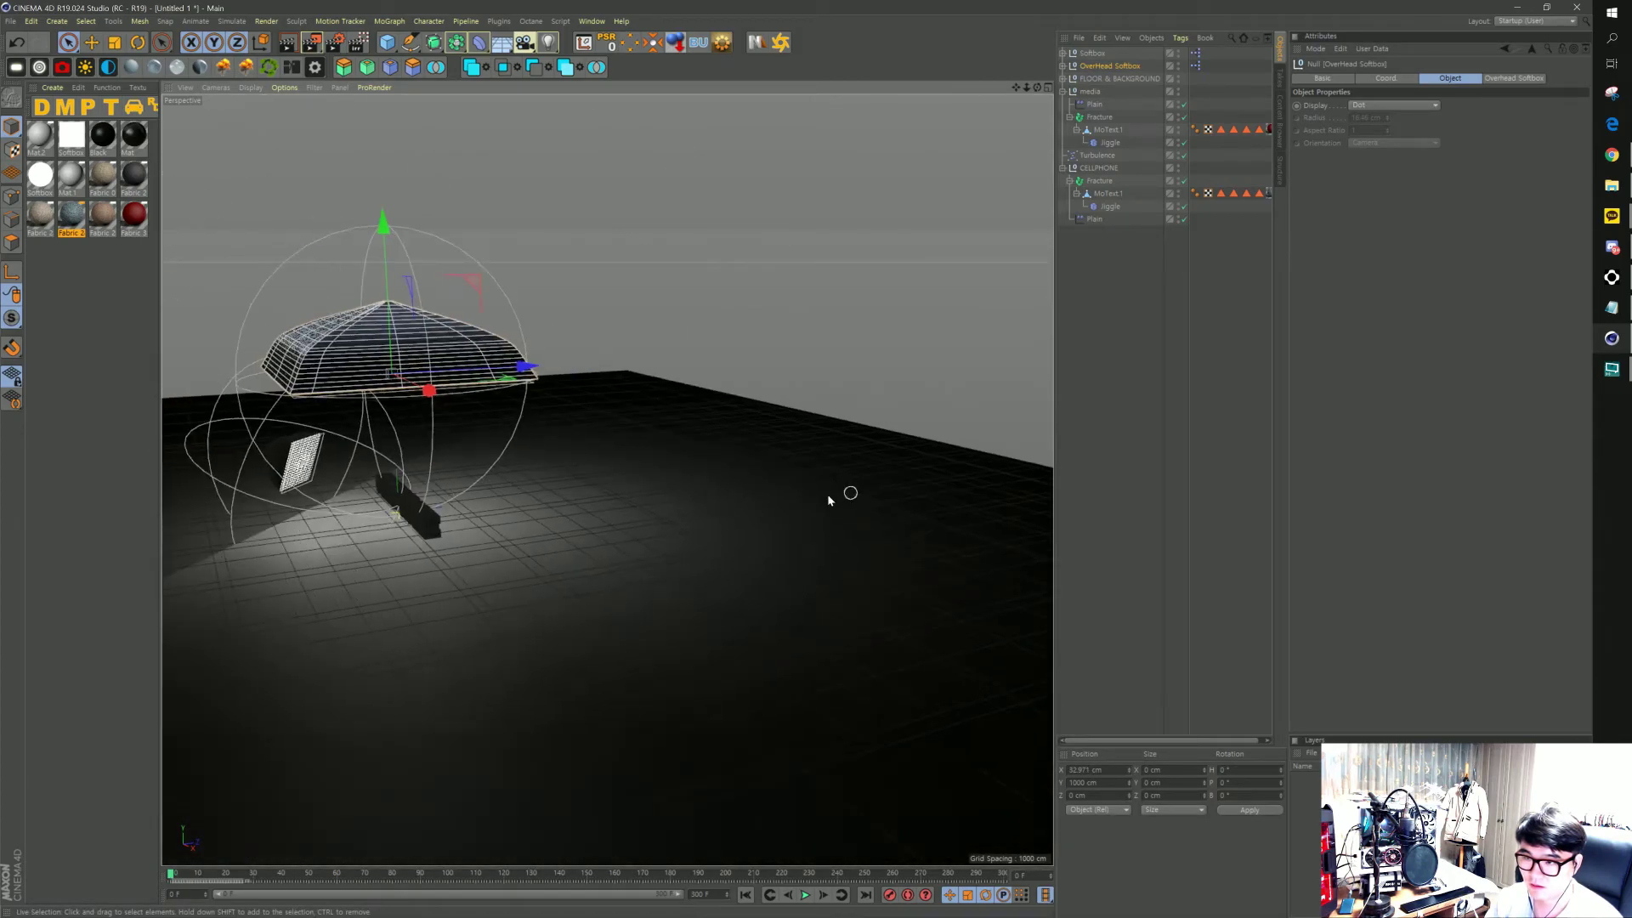
pyautogui.scroll(5, 680, 485)
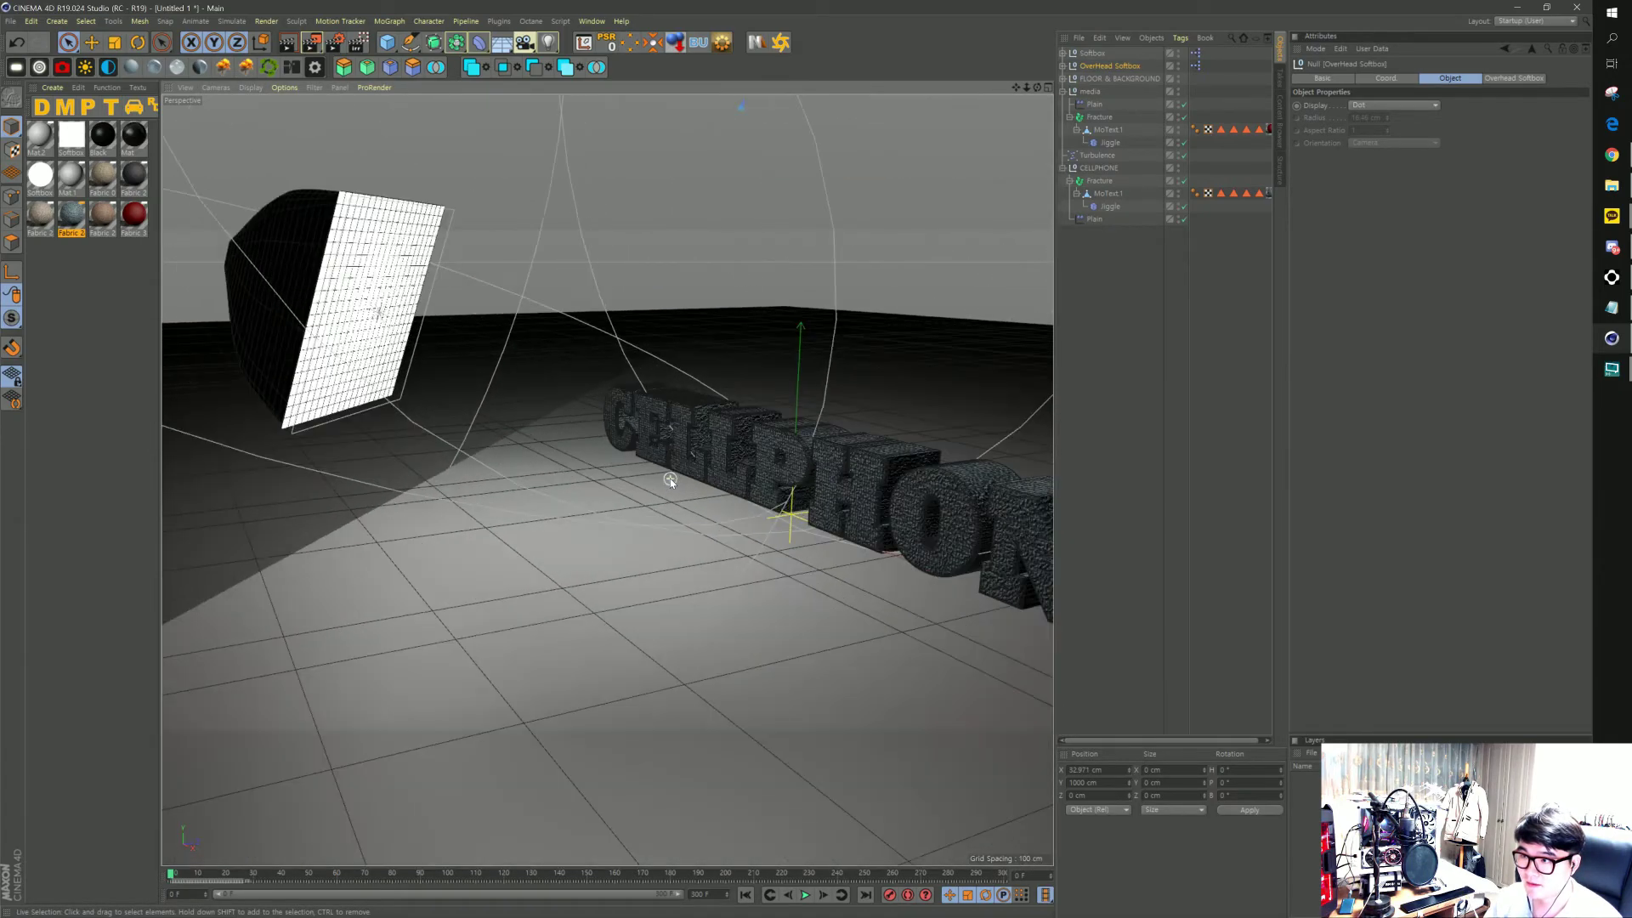
pyautogui.moveTo(737, 419)
pyautogui.keyDown('alt'); pyautogui.mouseDown()
pyautogui.moveTo(884, 411)
pyautogui.moveTo(620, 456)
pyautogui.mouseUp(); pyautogui.keyUp('alt')
pyautogui.scroll(-3, 621, 455)
pyautogui.scroll(2, 559, 493)
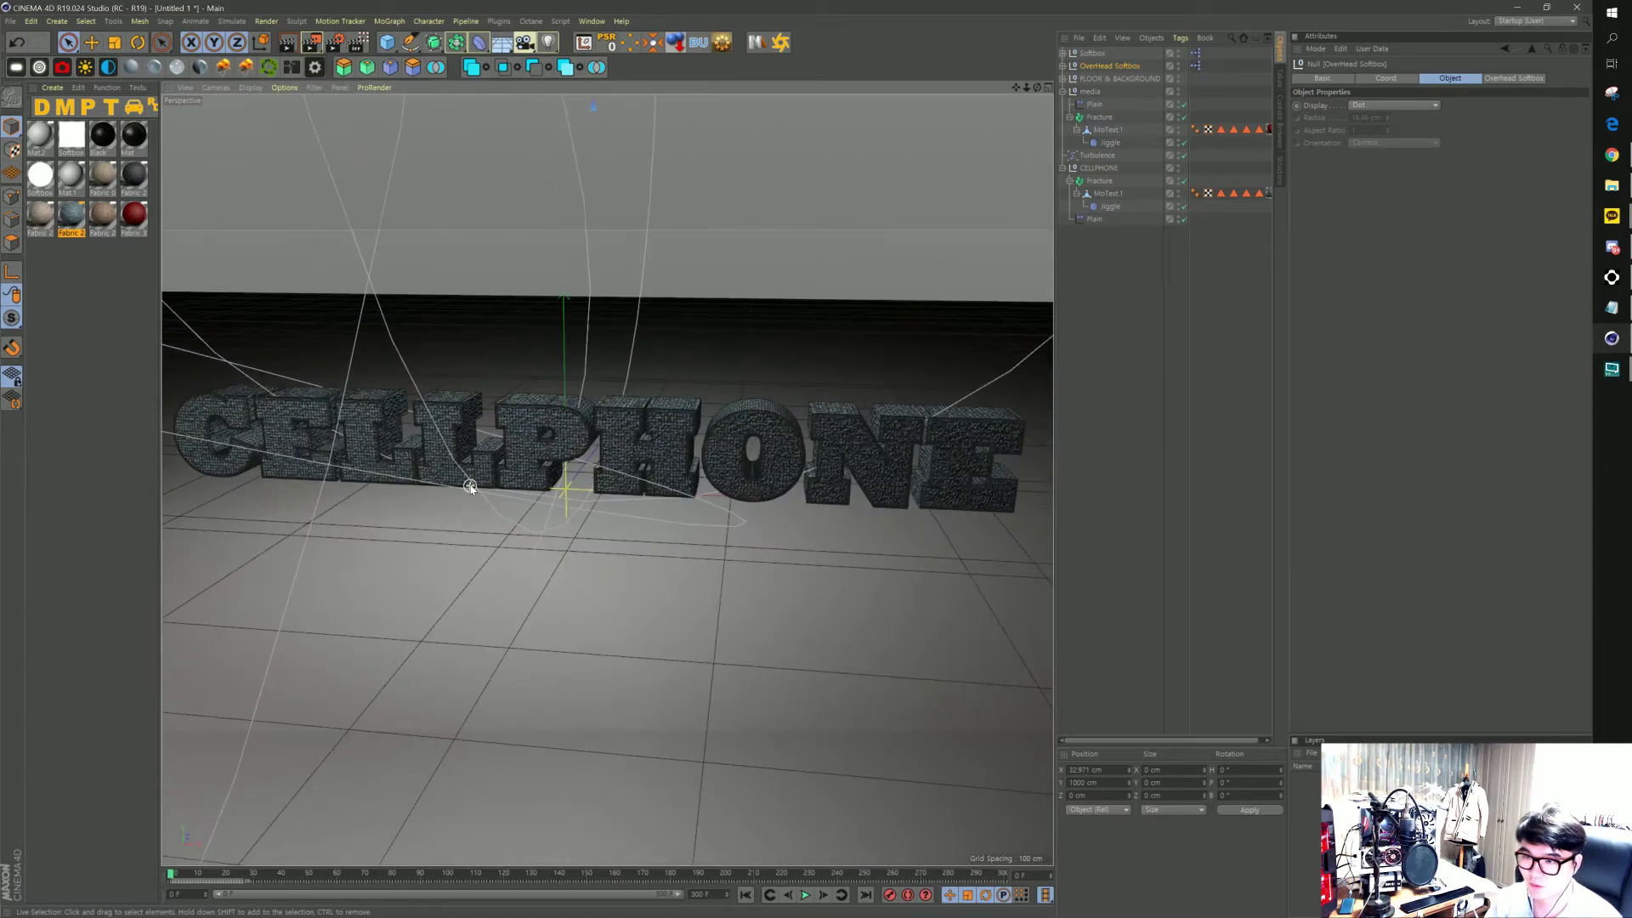
pyautogui.scroll(2, 560, 493)
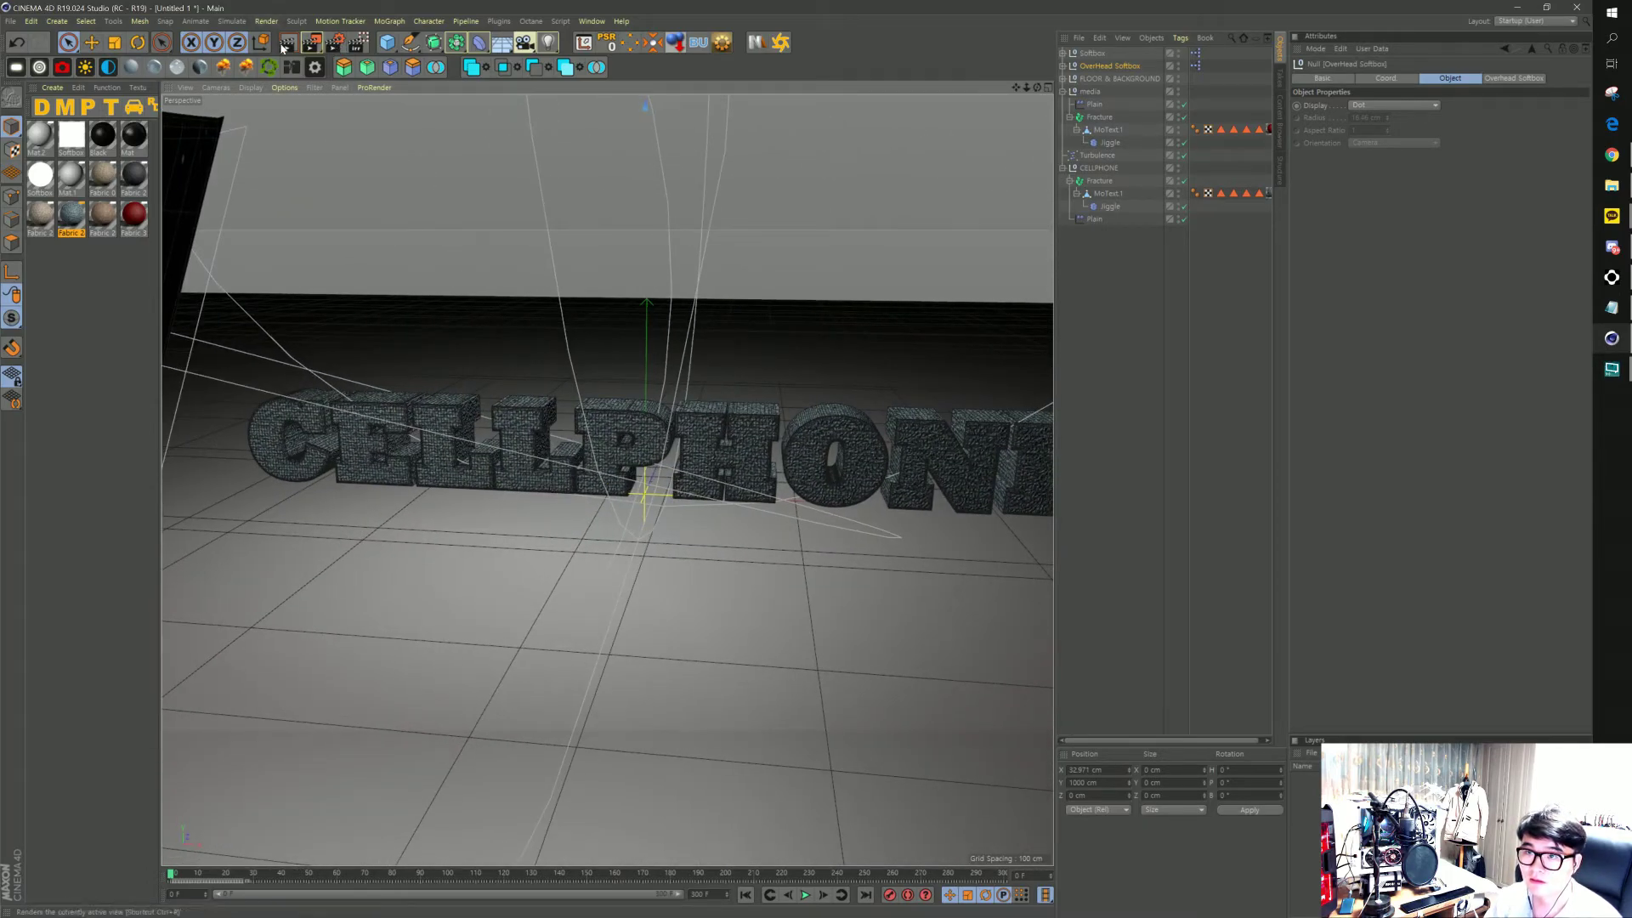
pyautogui.click(283, 48)
pyautogui.click(269, 198)
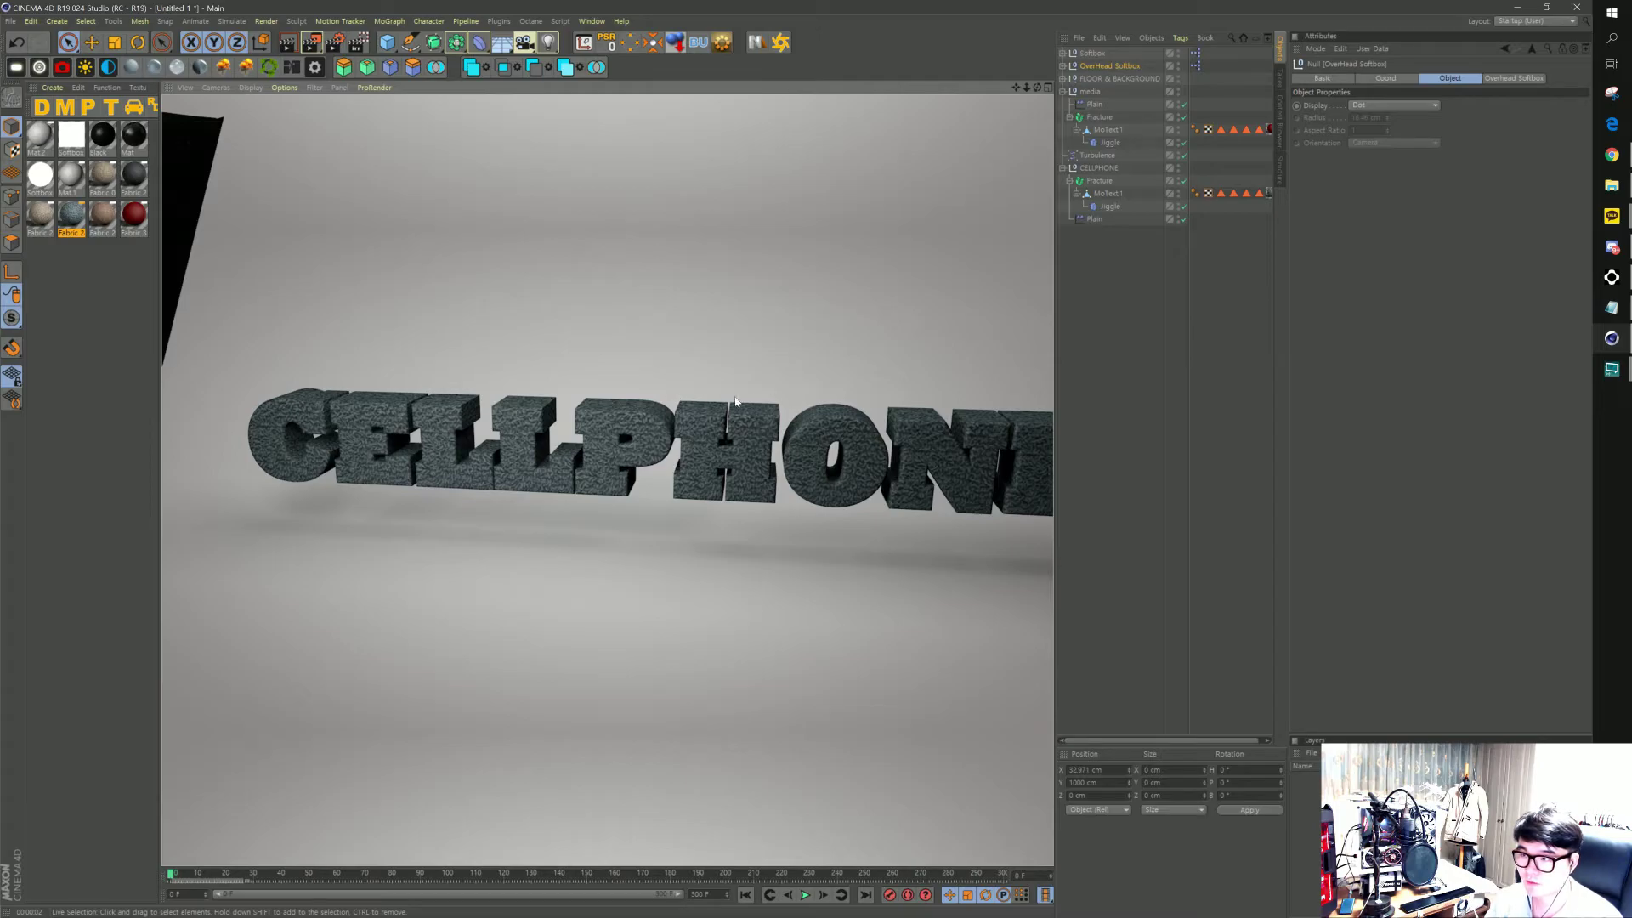
pyautogui.click(834, 325)
pyautogui.click(1202, 259)
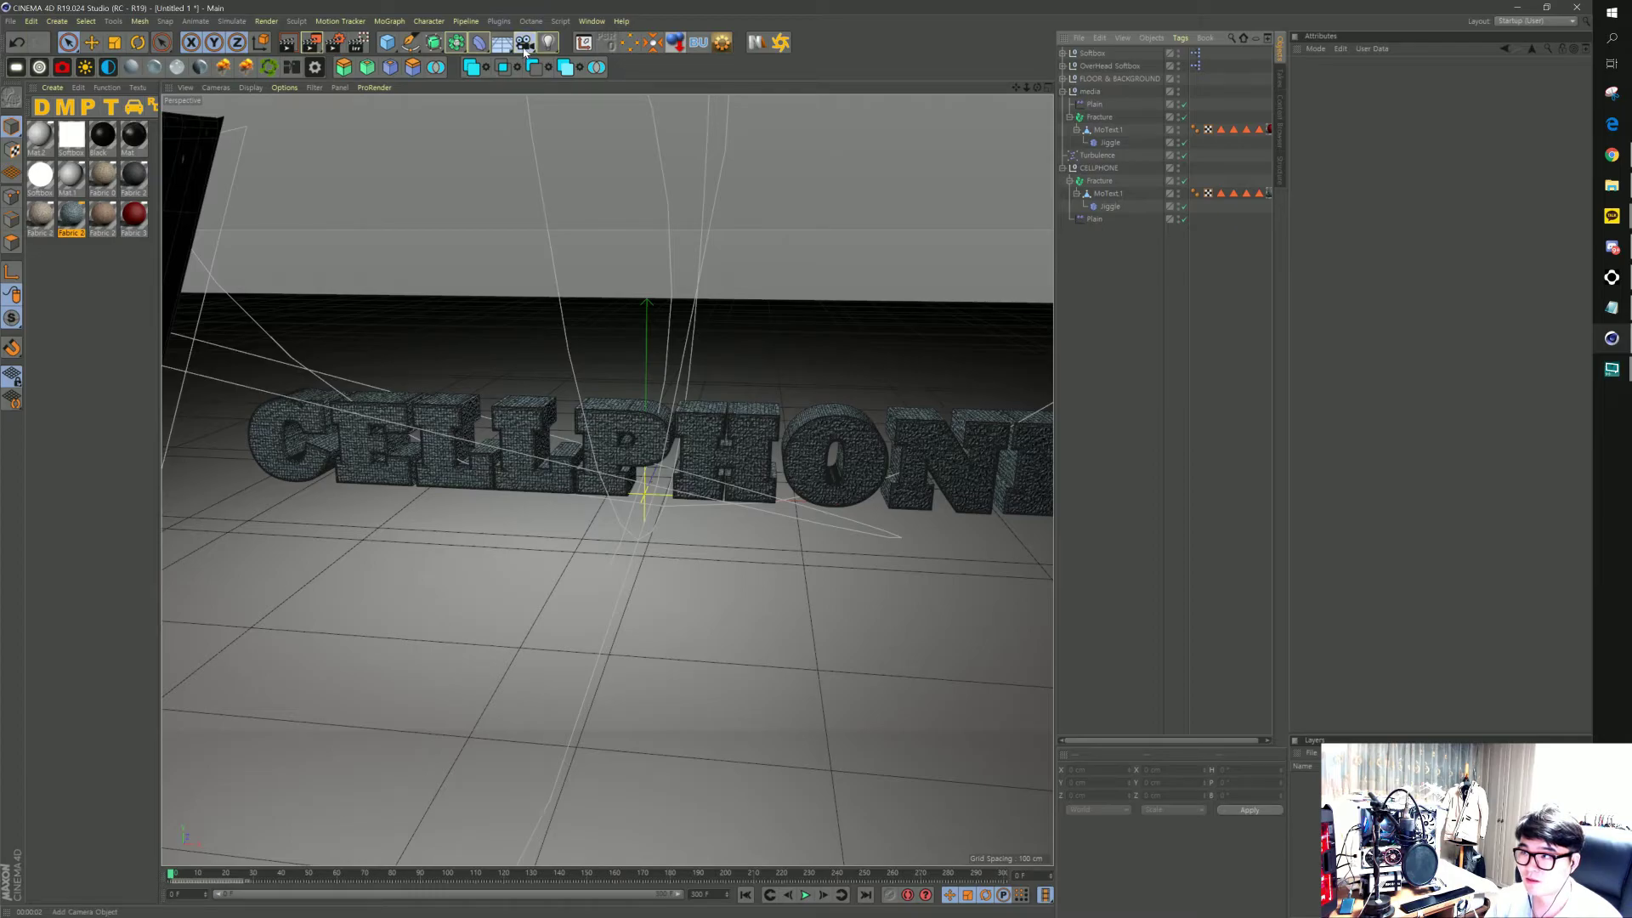
# Add a camera, zero its heading and pitch rotation, and centre it at X 0
pyautogui.click(525, 49)
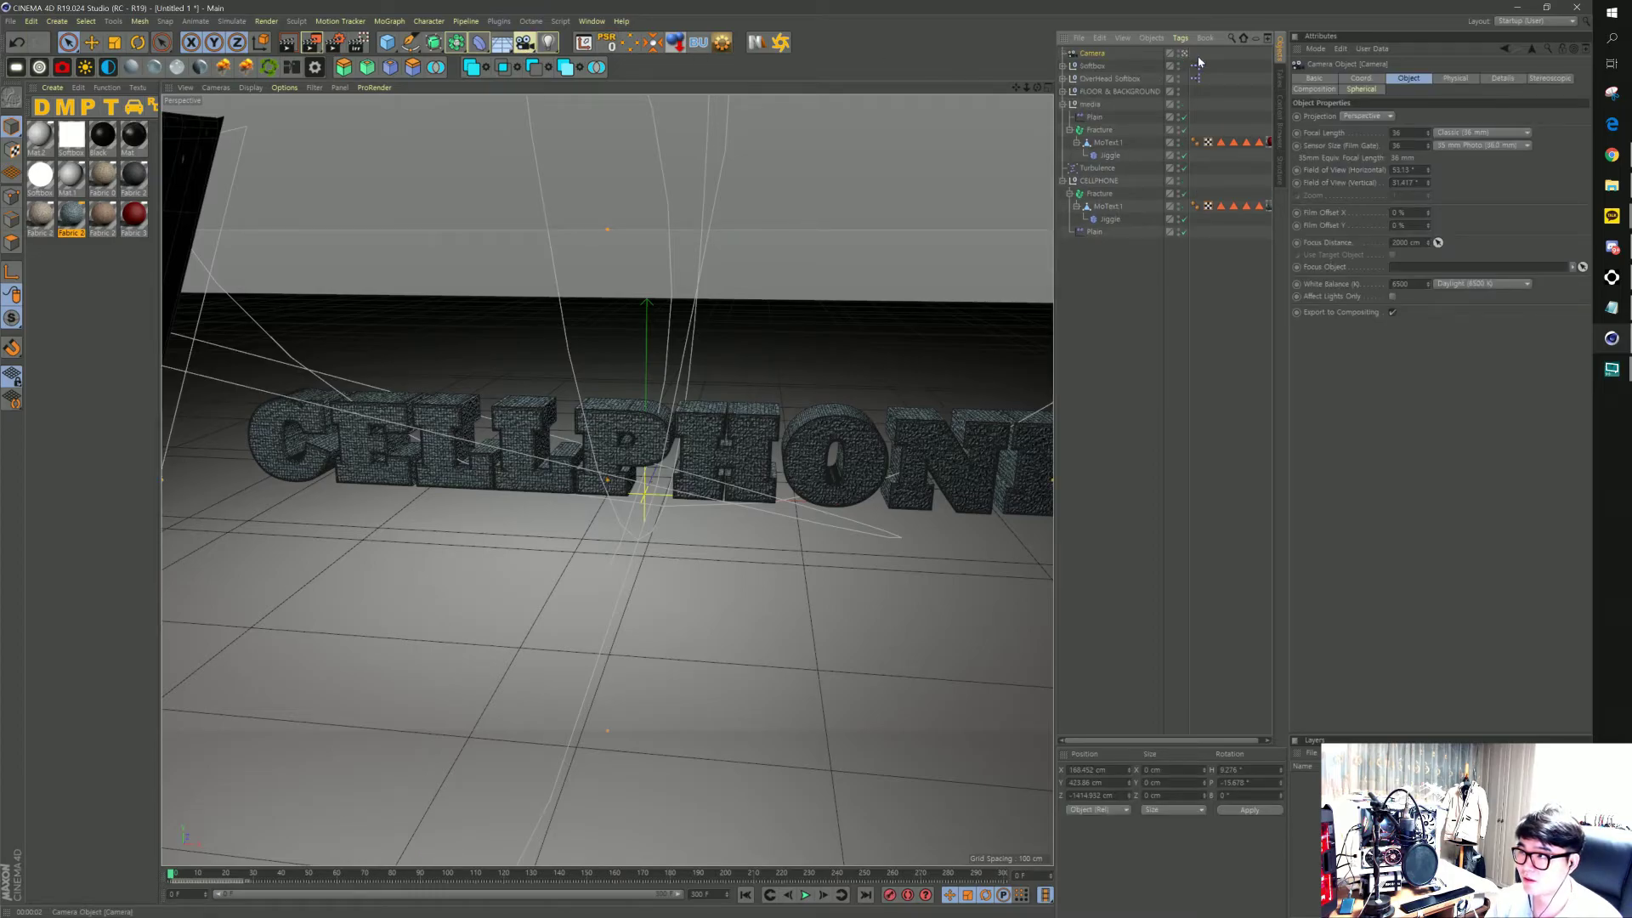
pyautogui.click(1361, 79)
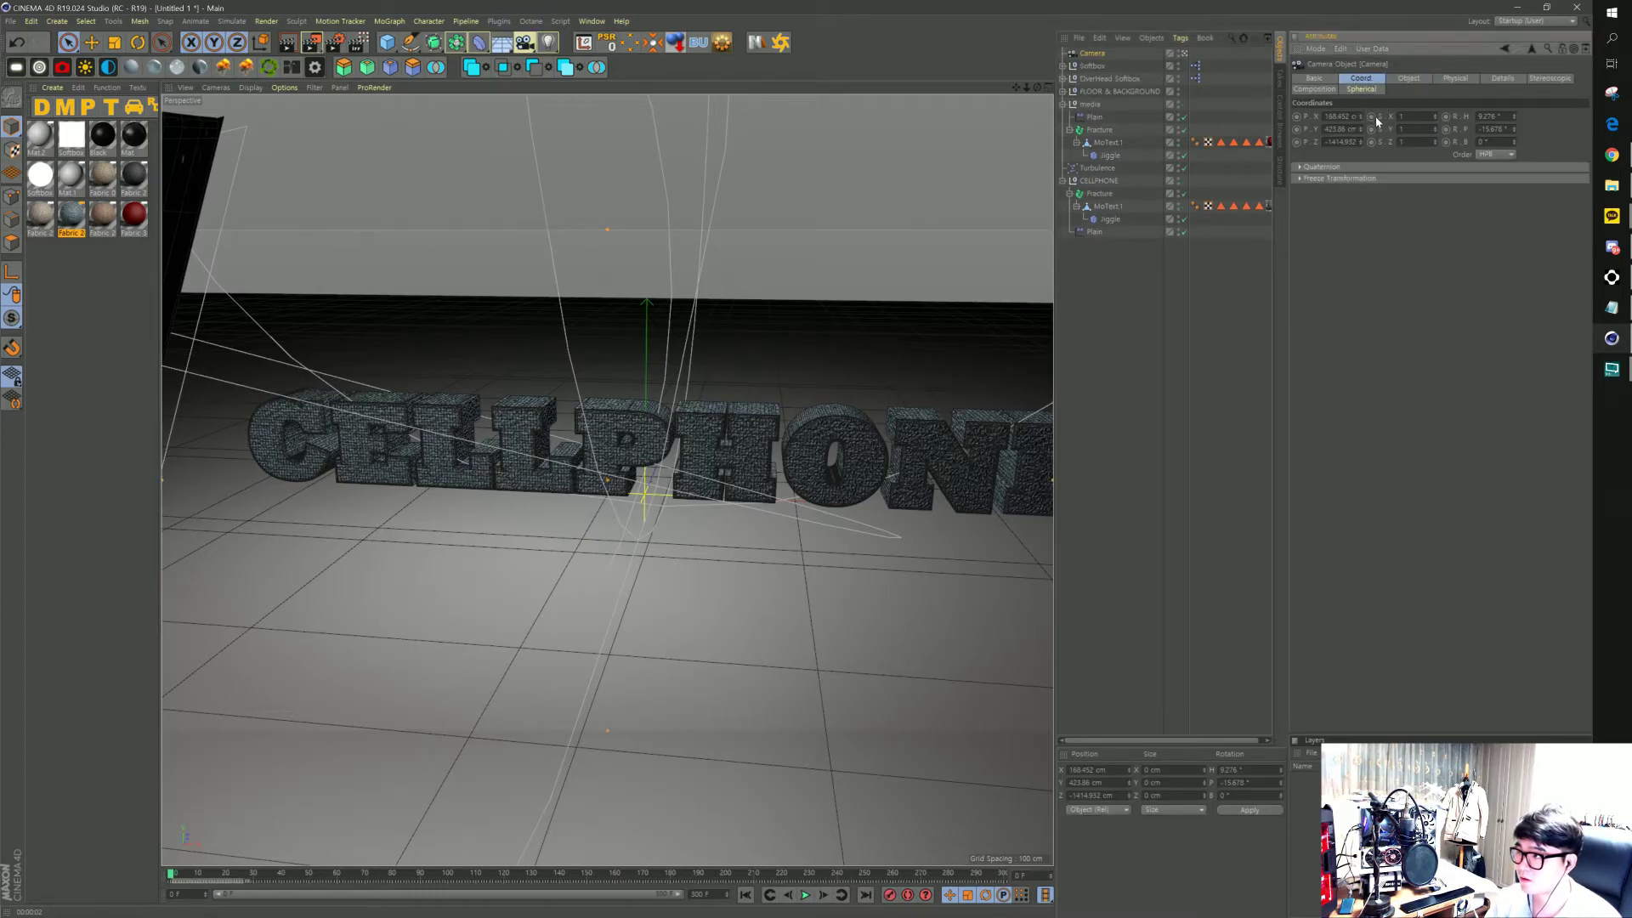
pyautogui.write('0')
pyautogui.press('Return')
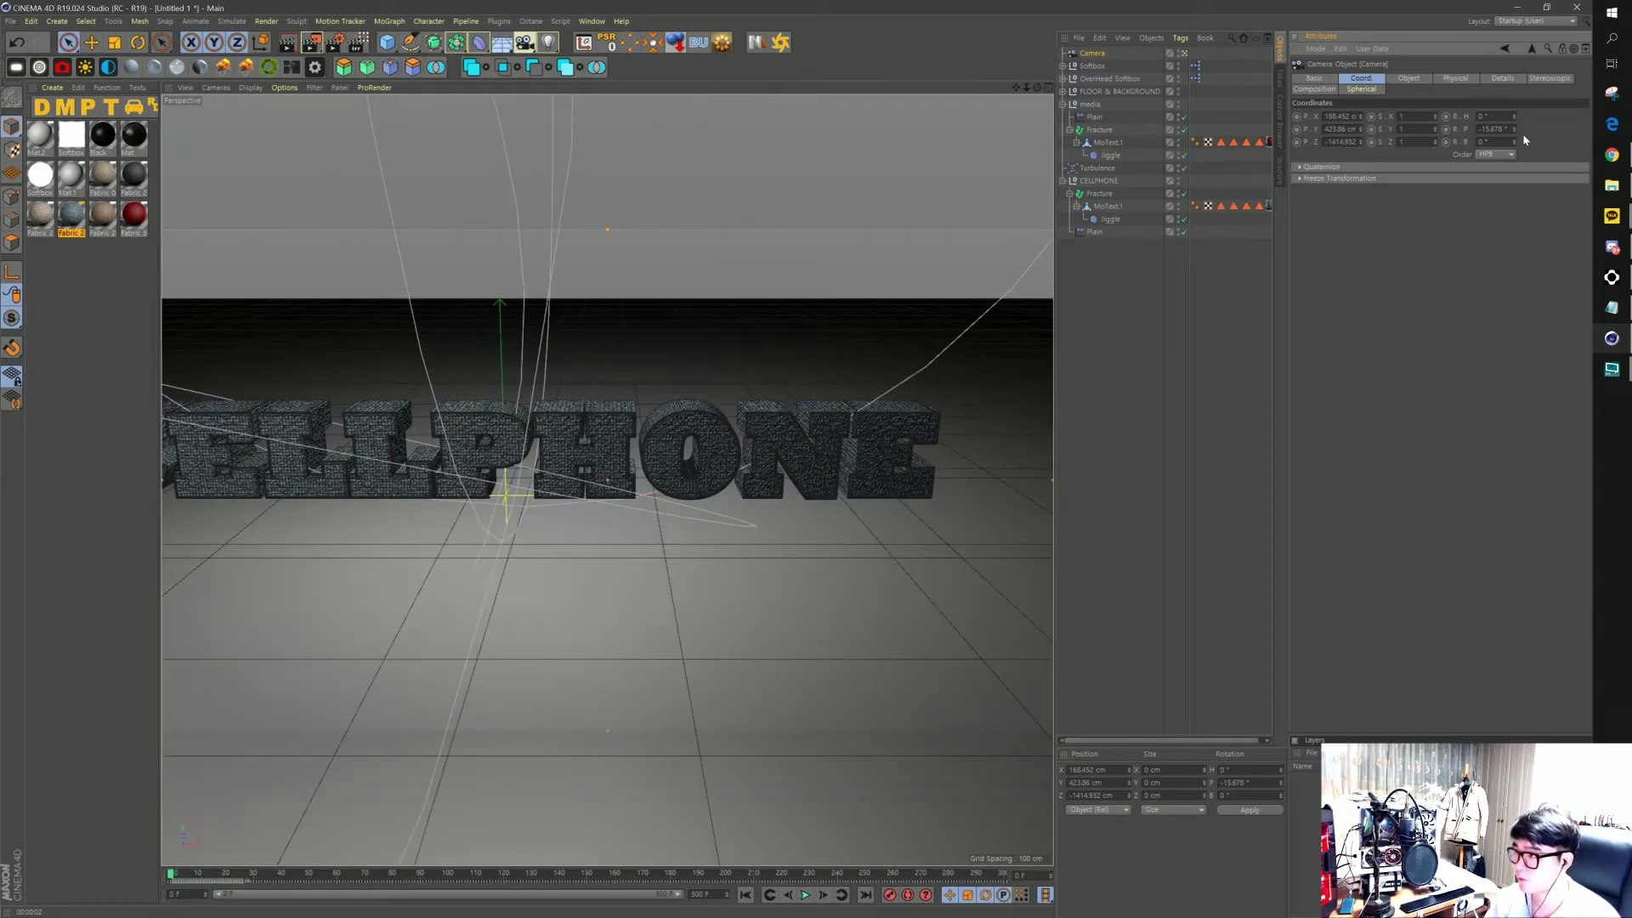
pyautogui.press('Return')
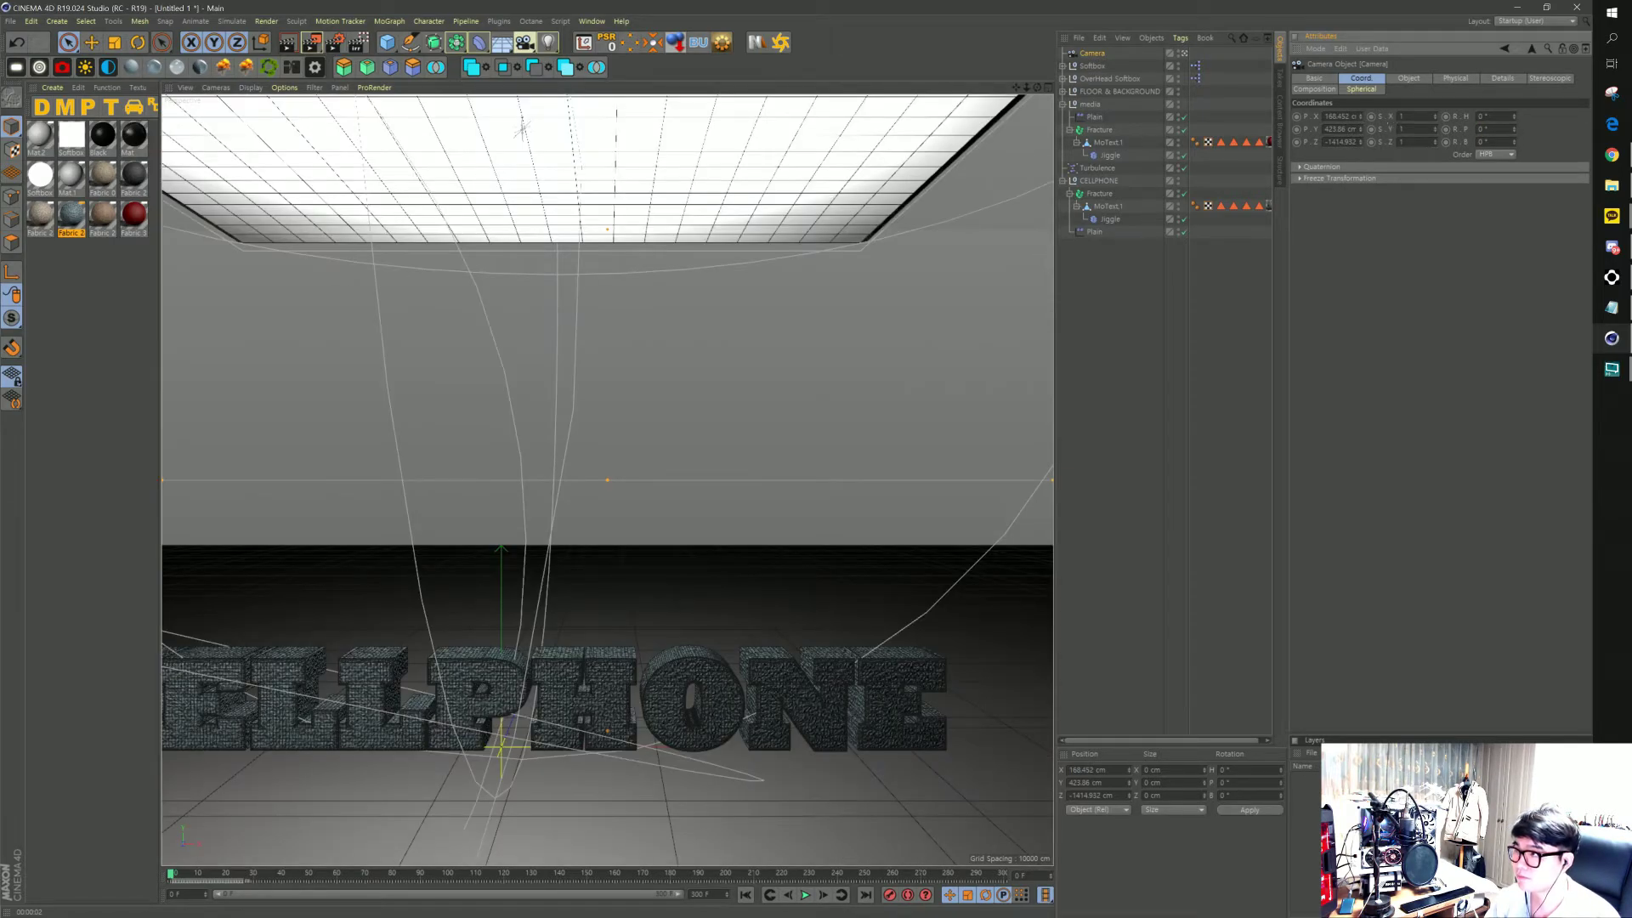
pyautogui.write('0')
pyautogui.press('Return')
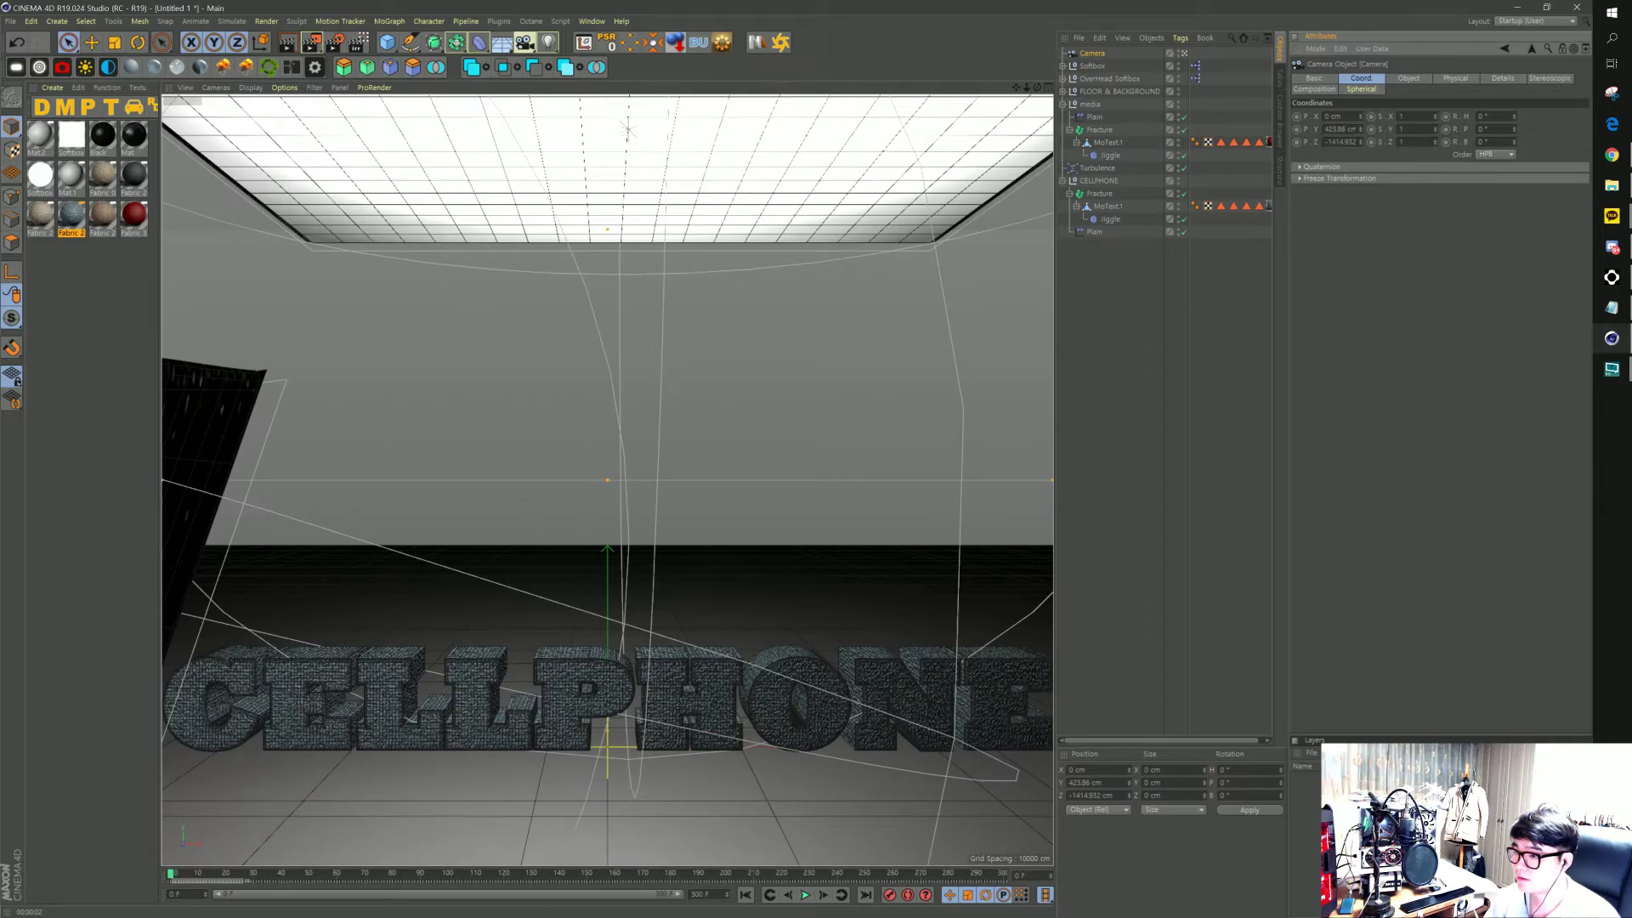
pyautogui.write('0')
pyautogui.press('Return')
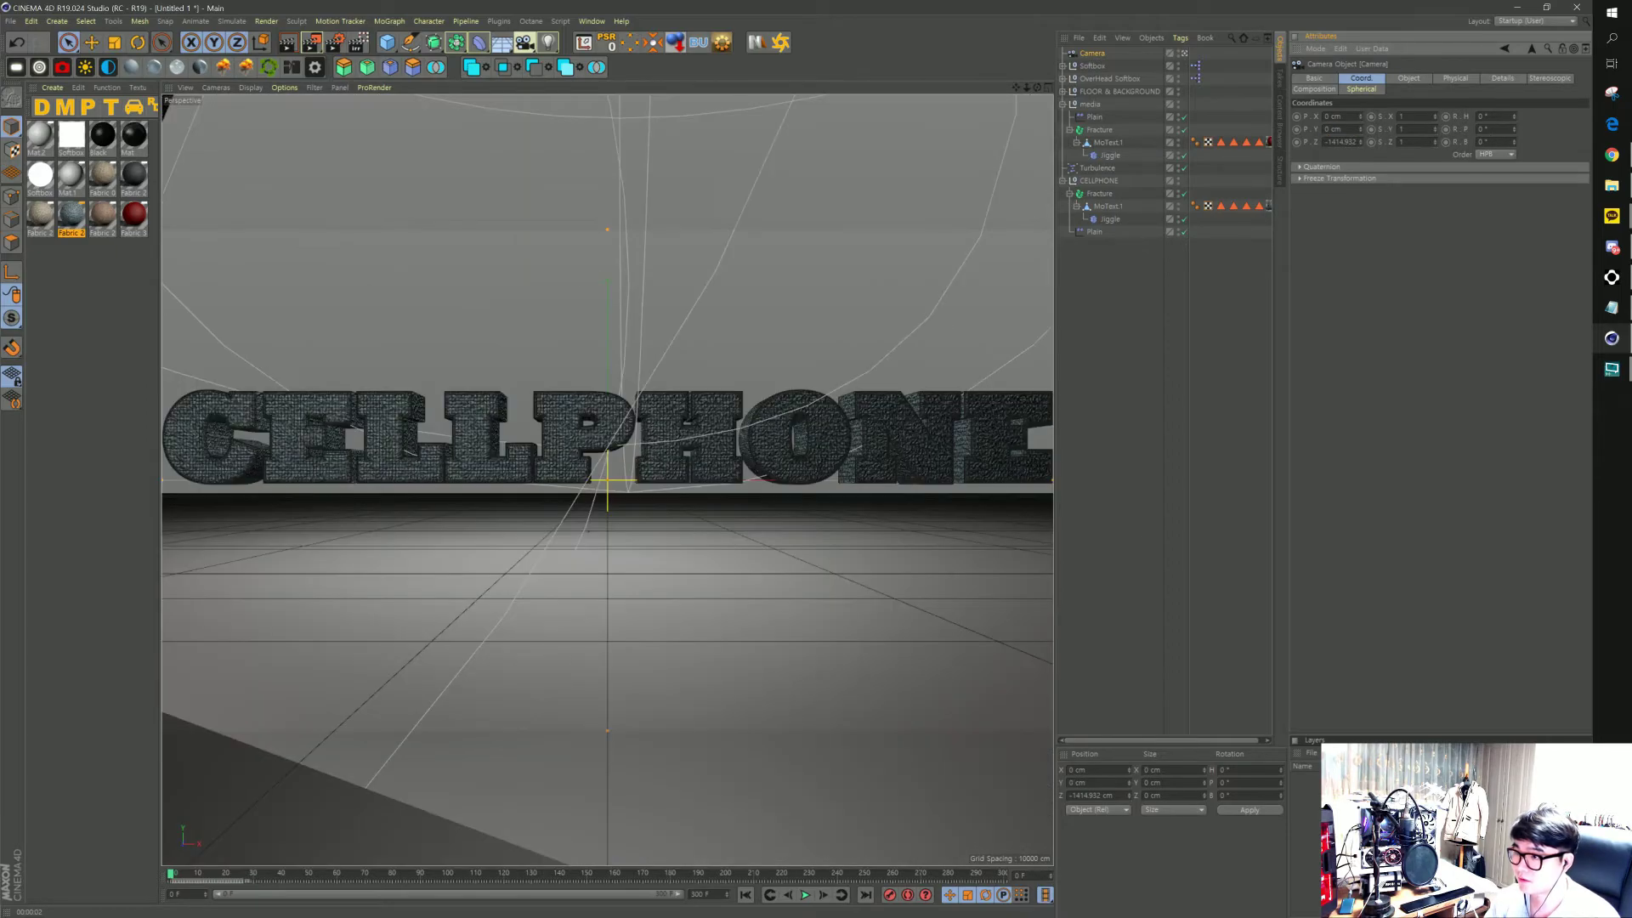
# Place the camera at Z -700 cm and Y 70 cm, and keyframe its Z position
pyautogui.press('Tab')
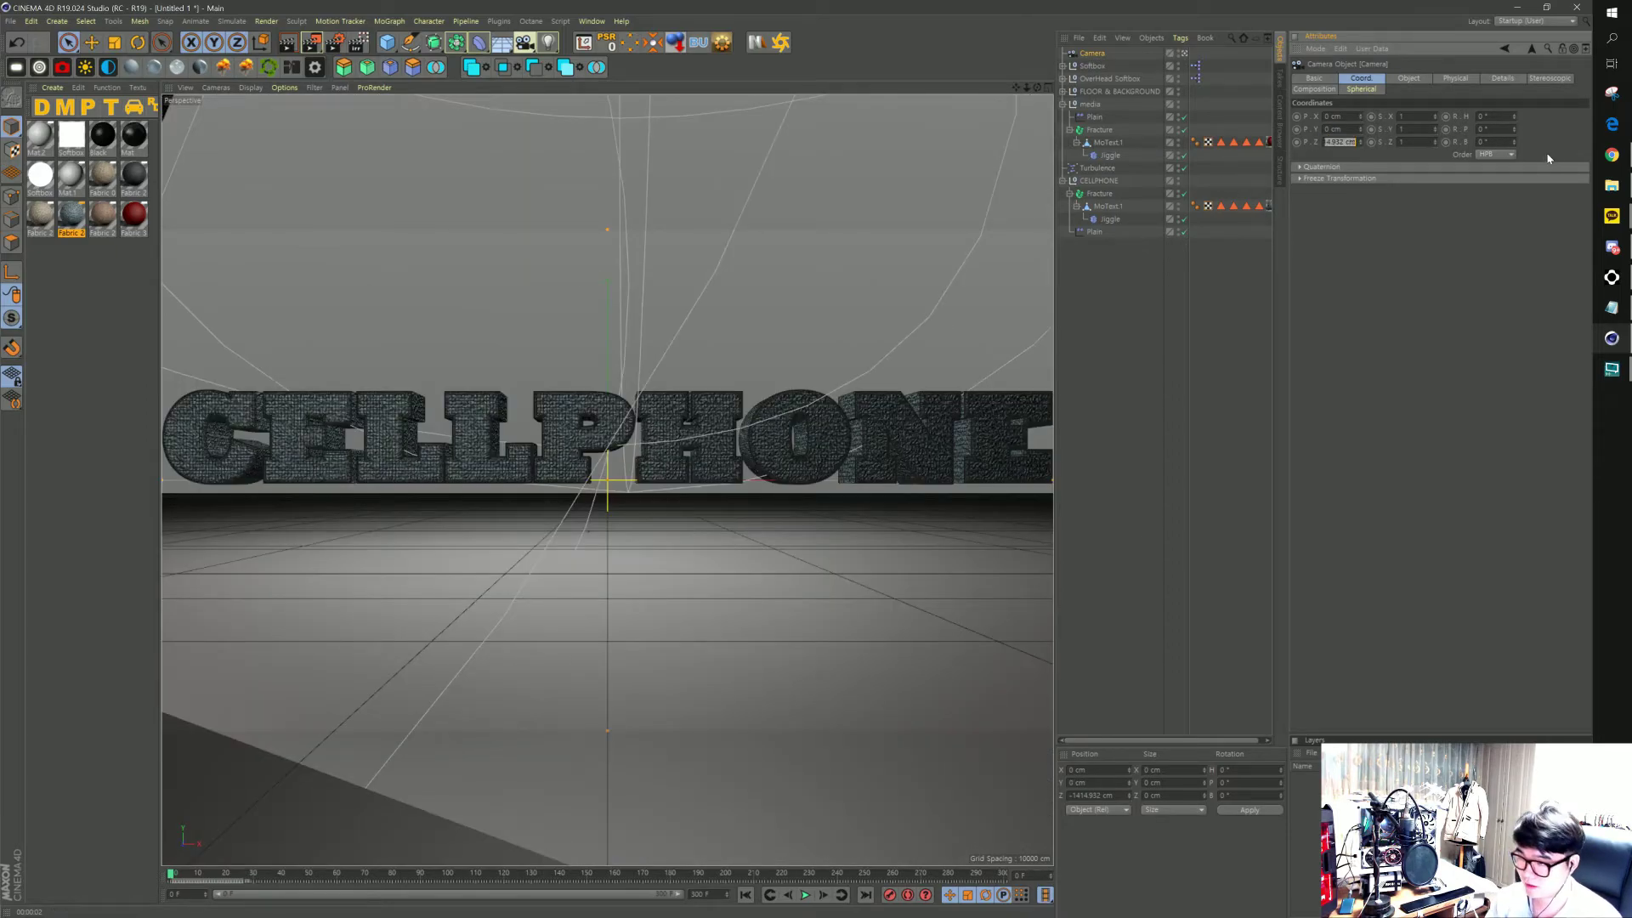
pyautogui.write('-')
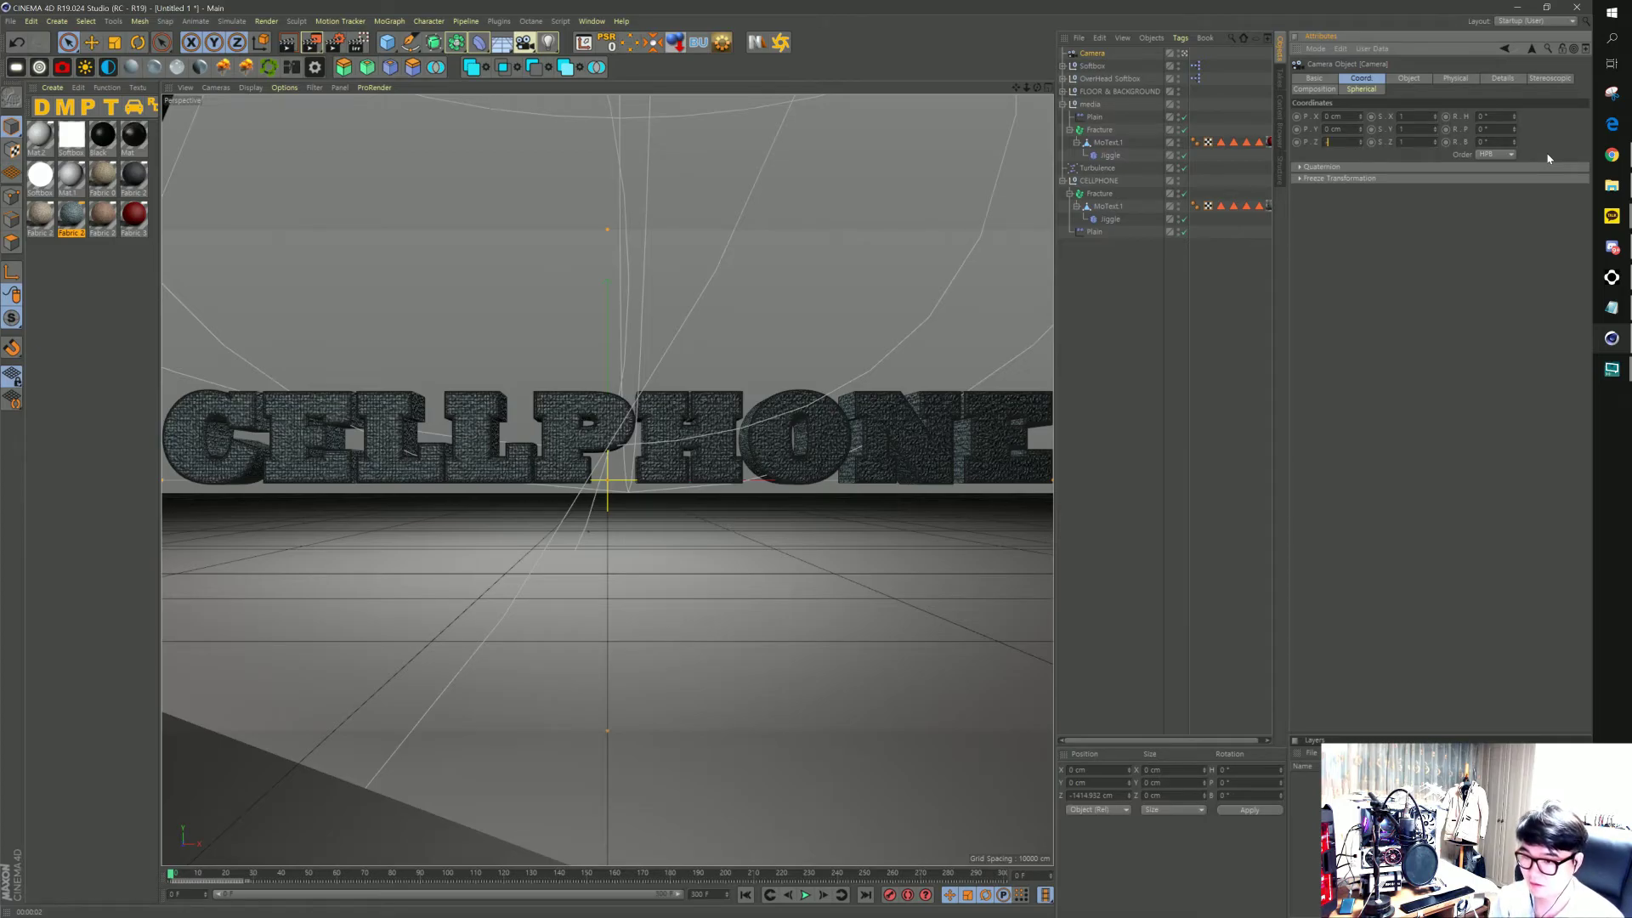
pyautogui.write('70')
pyautogui.press('Return')
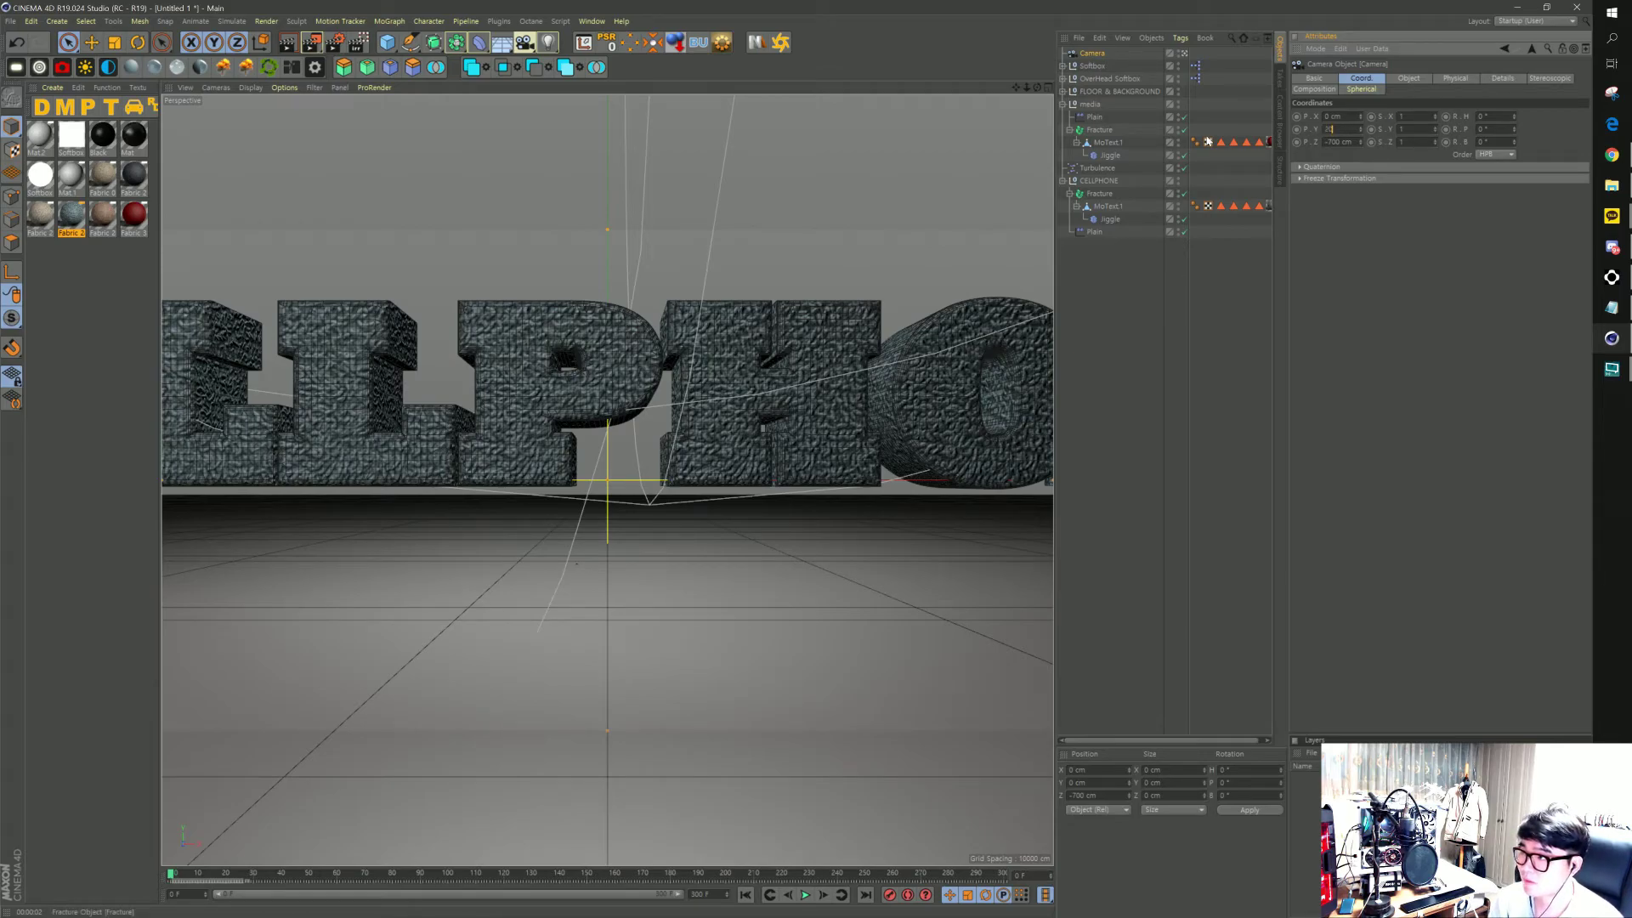
pyautogui.write('0')
pyautogui.press('Return')
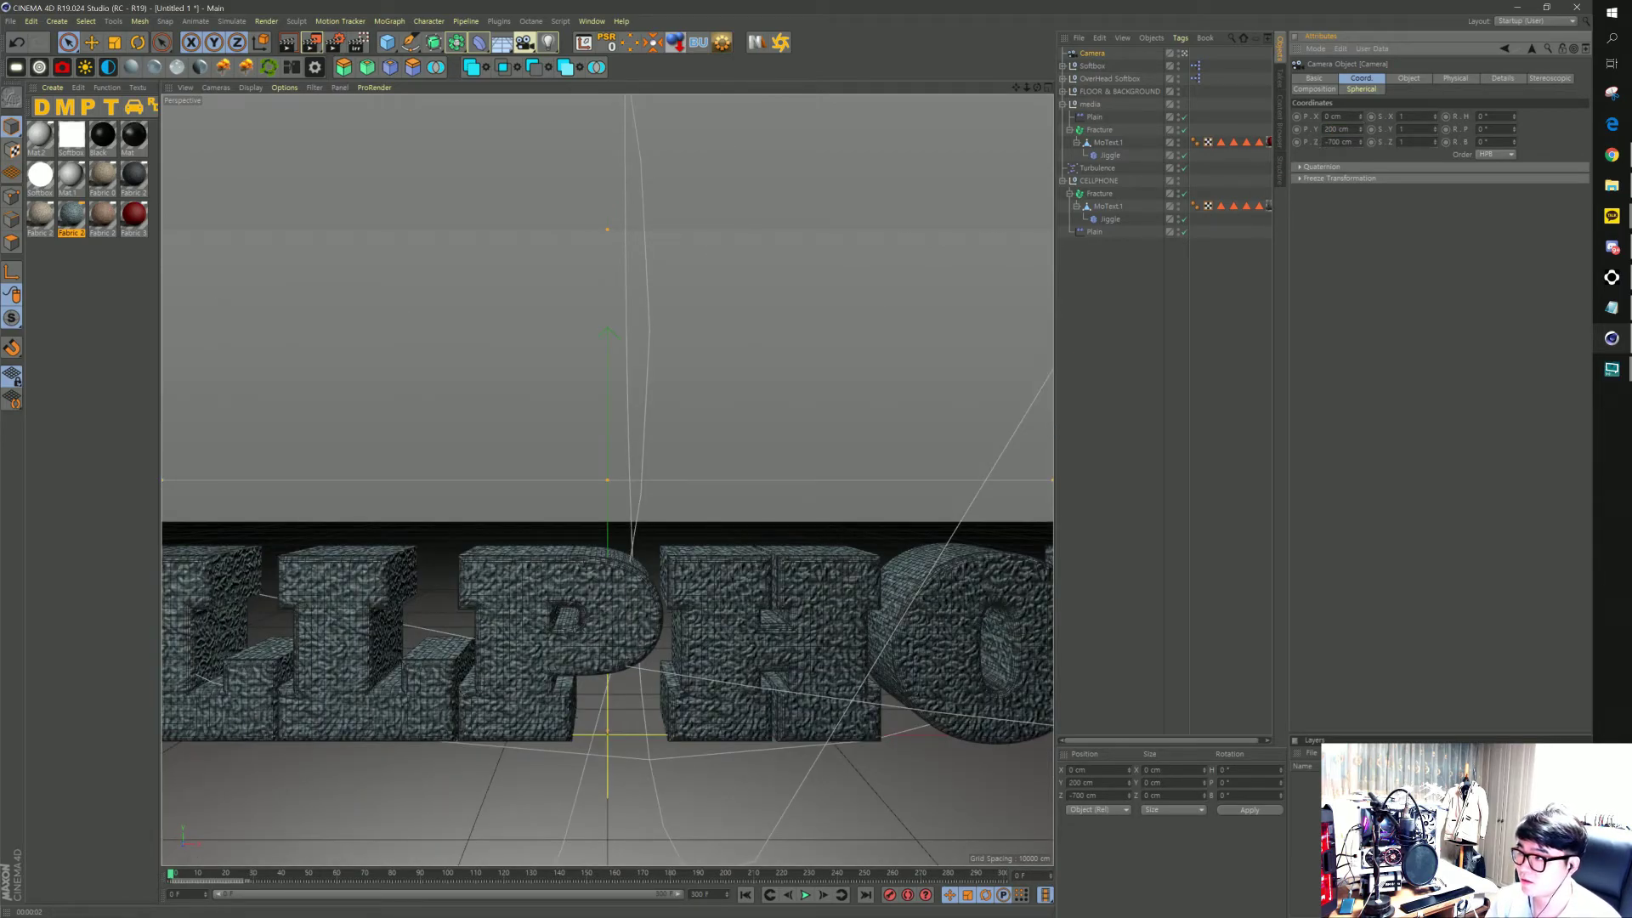
pyautogui.click(1337, 128)
pyautogui.write('0')
pyautogui.press('Return')
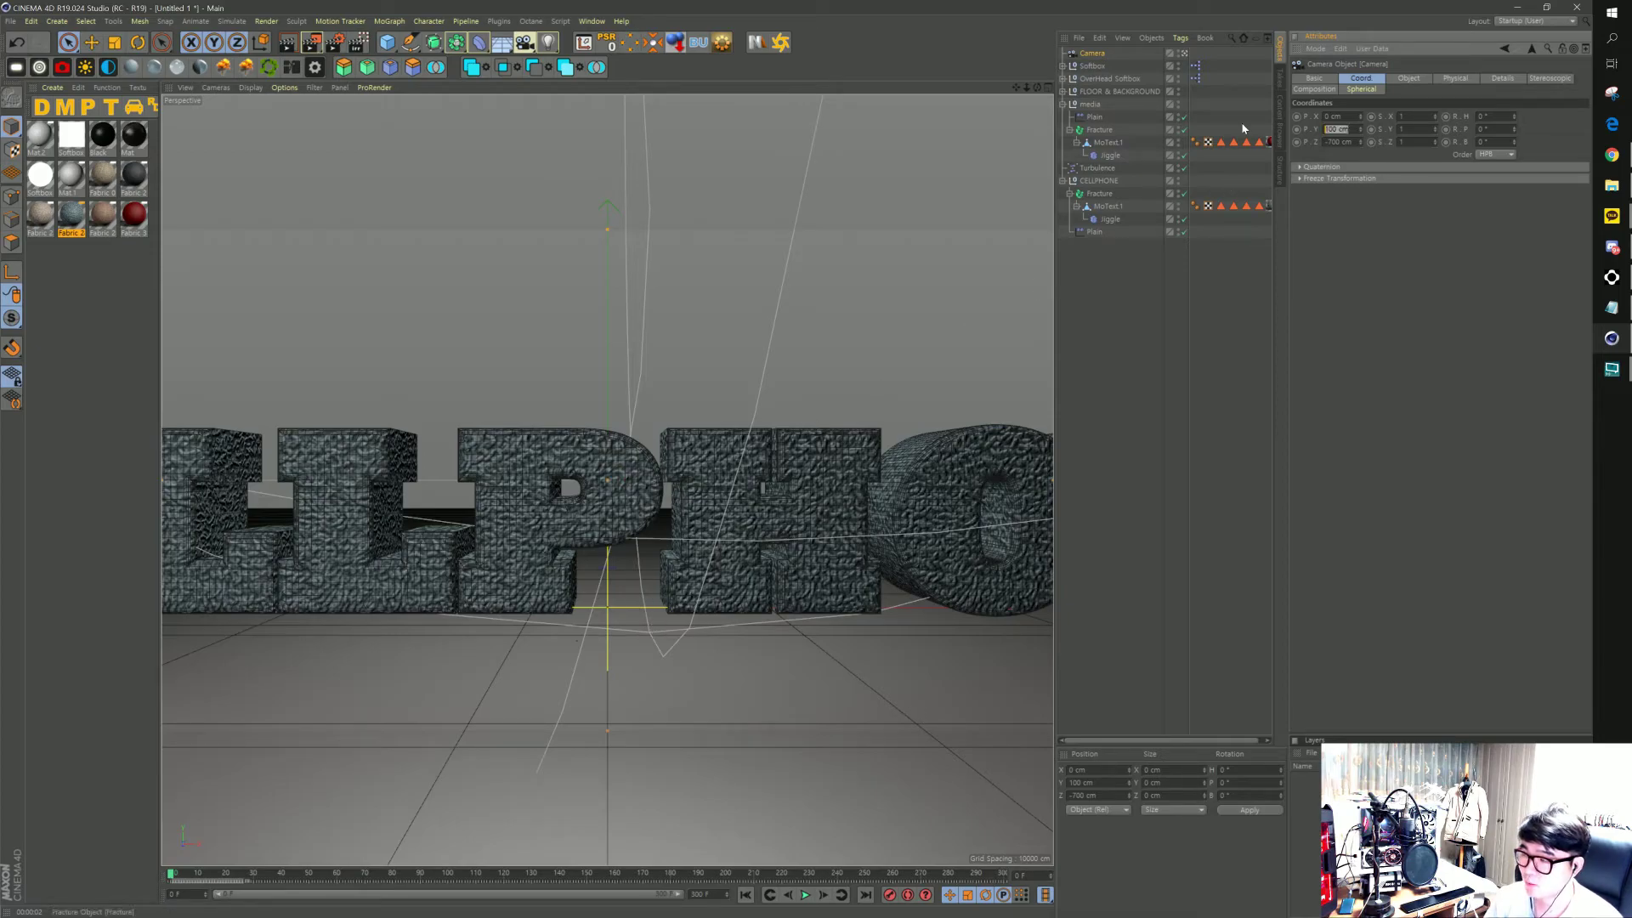
pyautogui.press('Return')
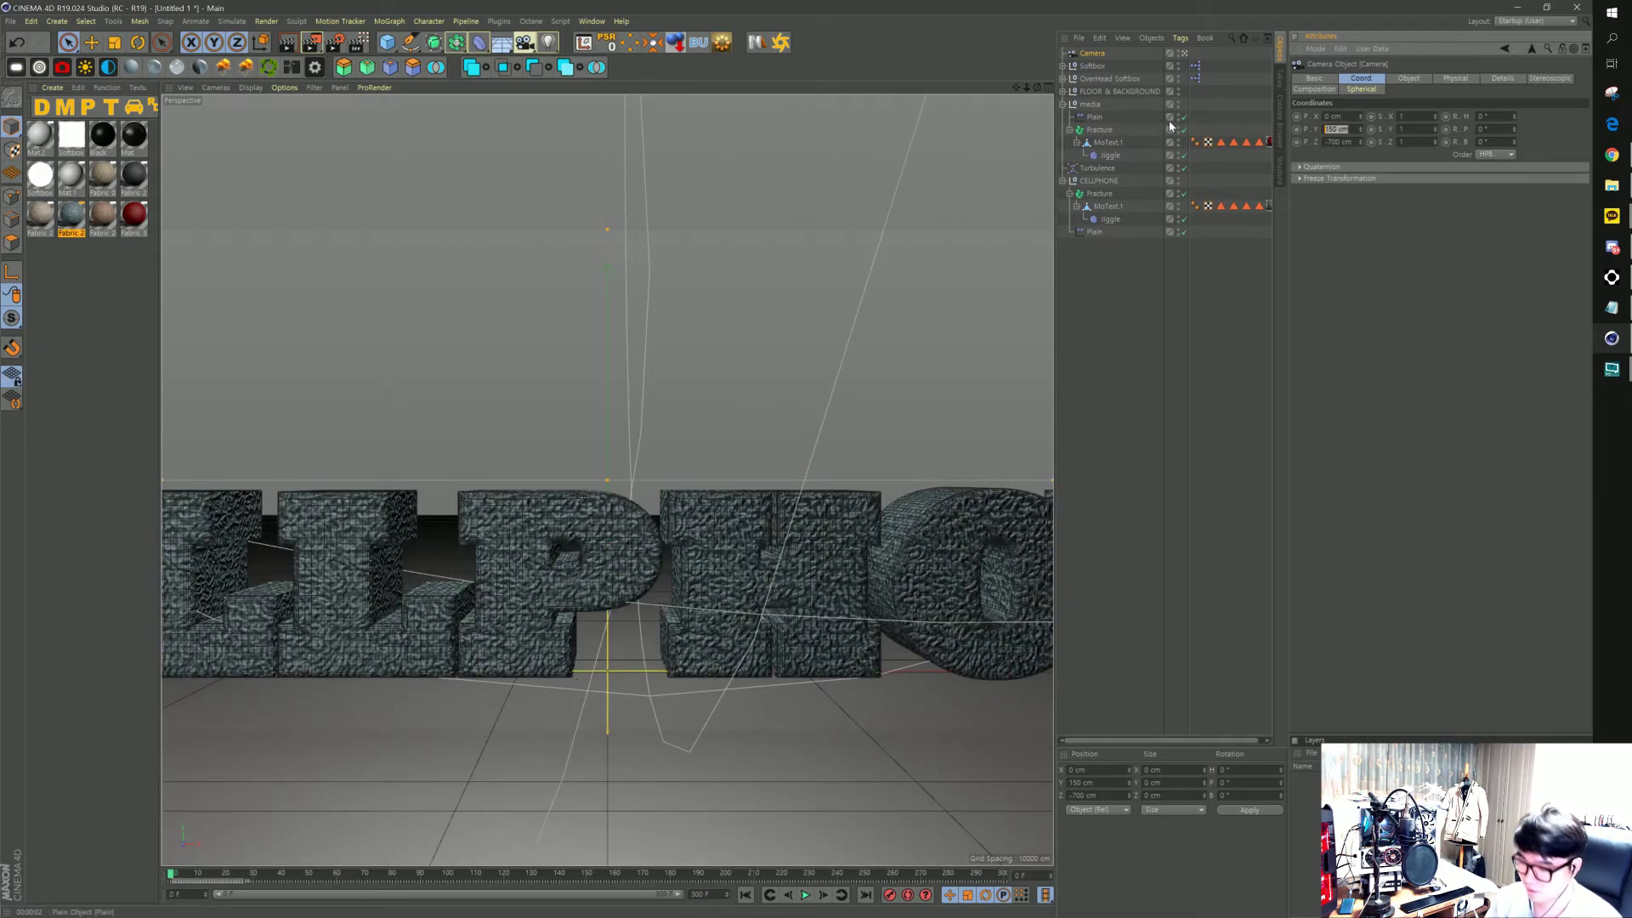
pyautogui.write('70')
pyautogui.press('Return')
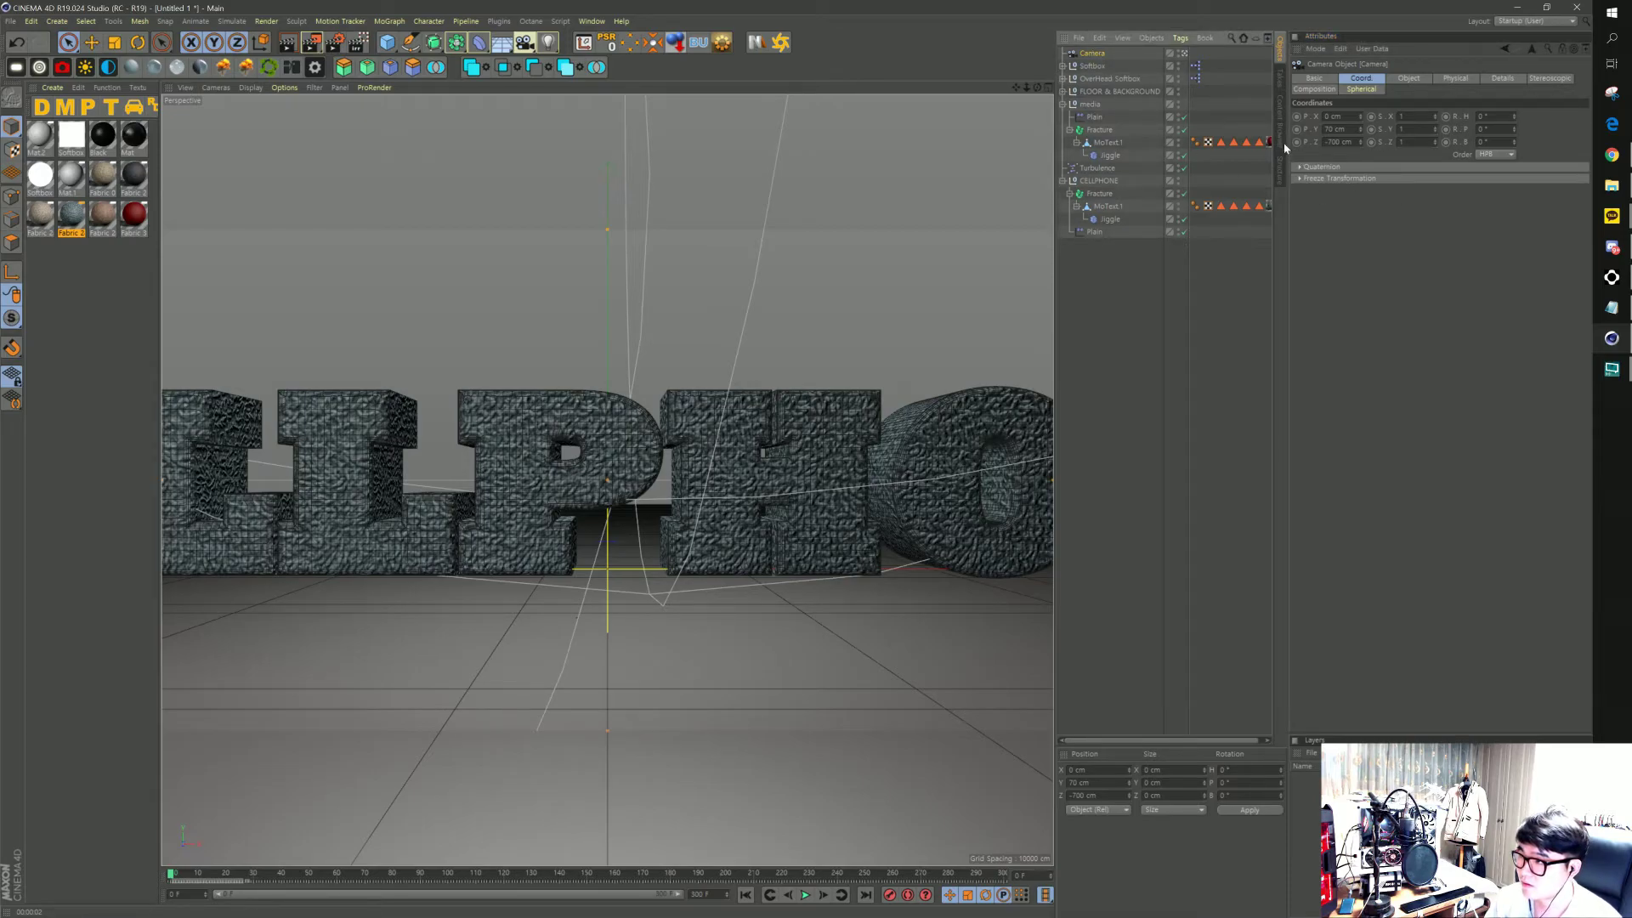
pyautogui.click(1296, 143)
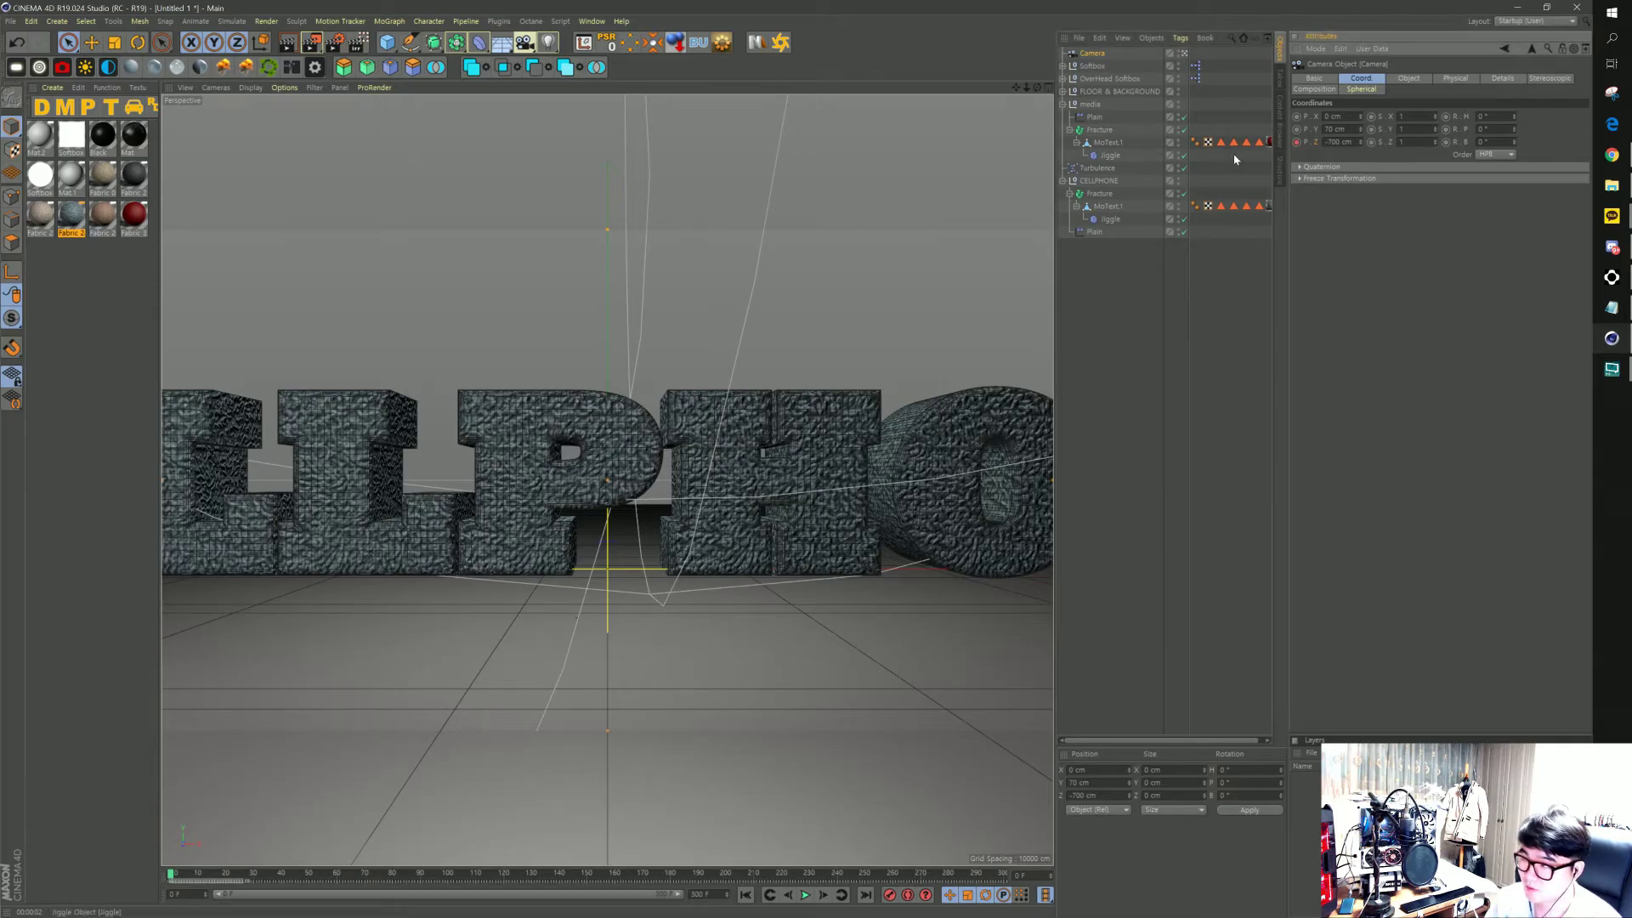
# At about frame 65, set the camera's Z position to -1500 cm
pyautogui.click(175, 875)
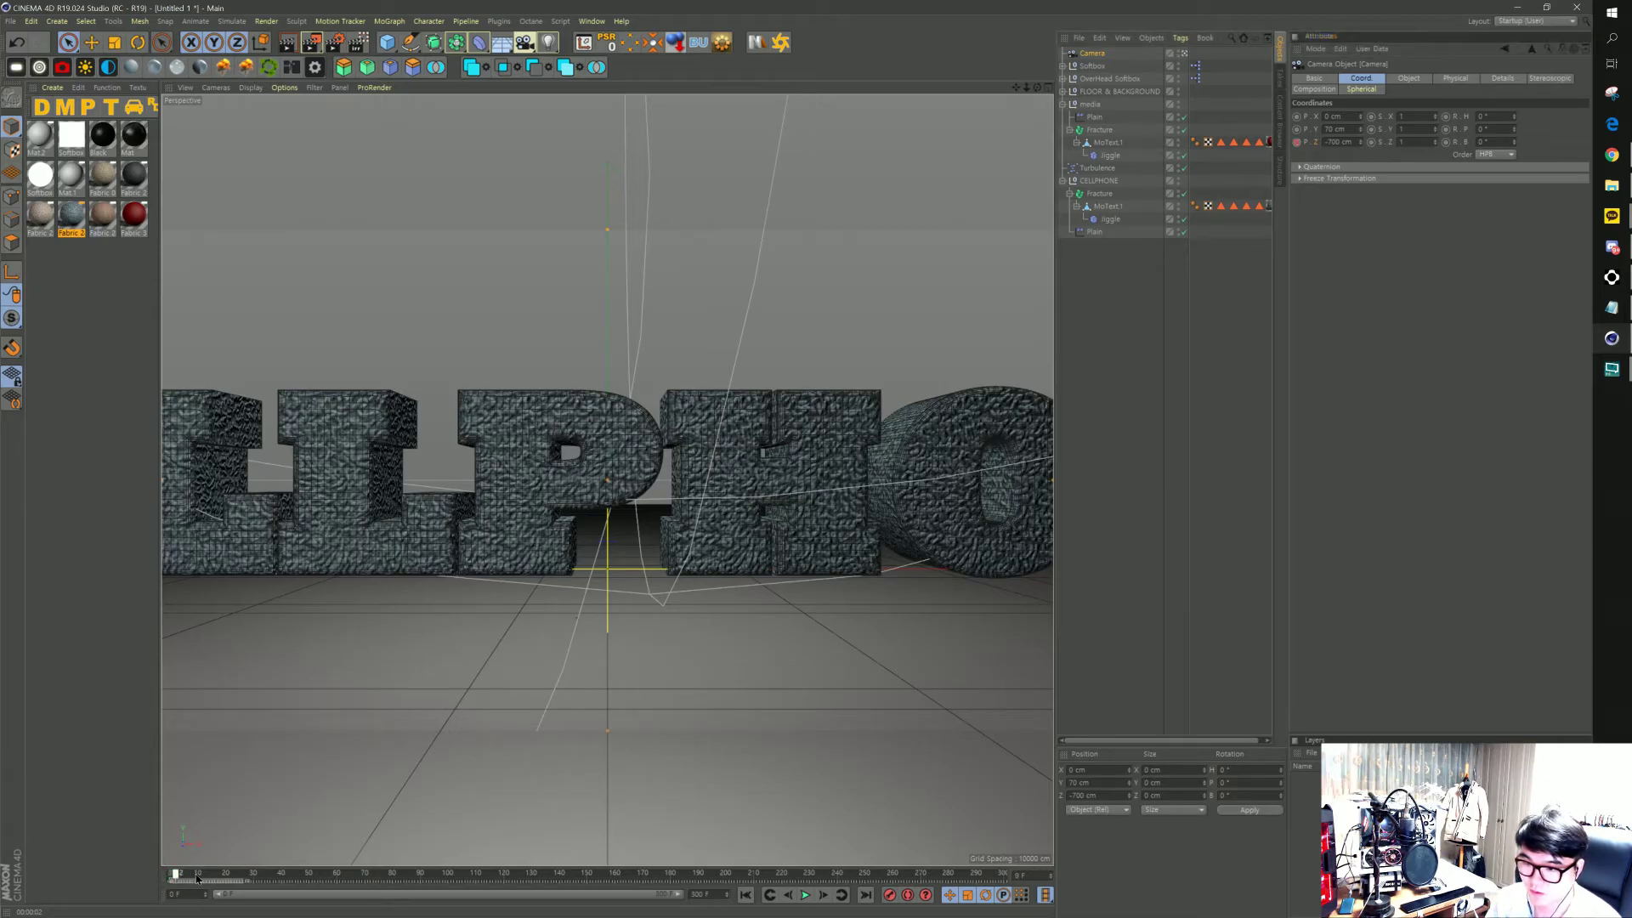
pyautogui.moveTo(253, 875); pyautogui.dragTo(255, 875)
pyautogui.moveTo(260, 876); pyautogui.dragTo(262, 875)
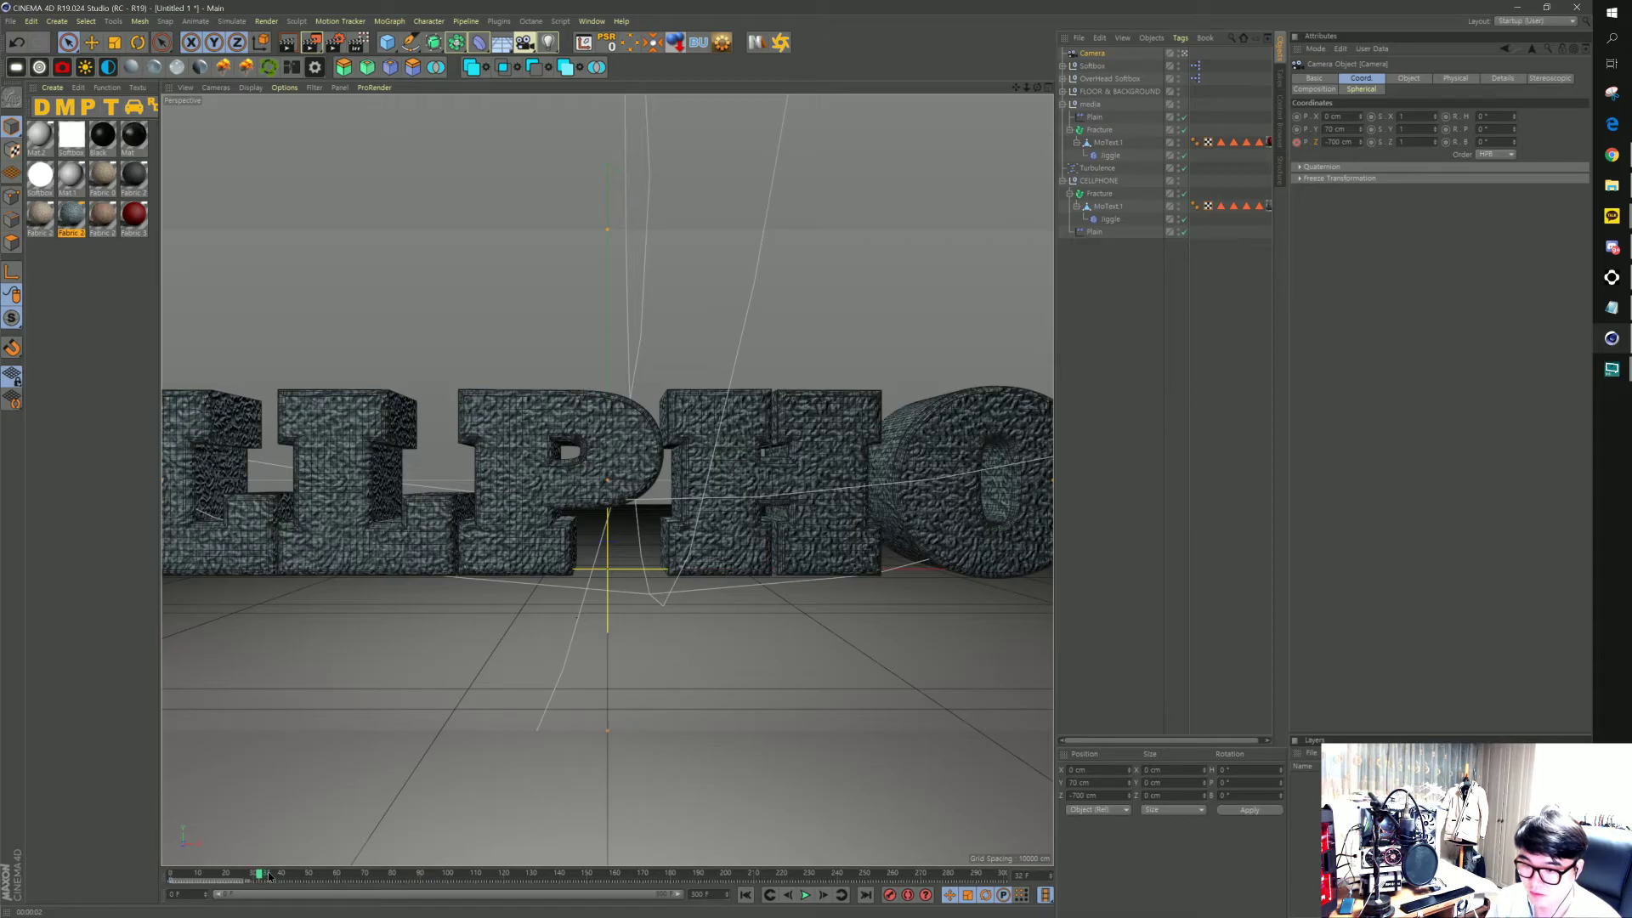
pyautogui.moveTo(268, 875); pyautogui.dragTo(393, 877)
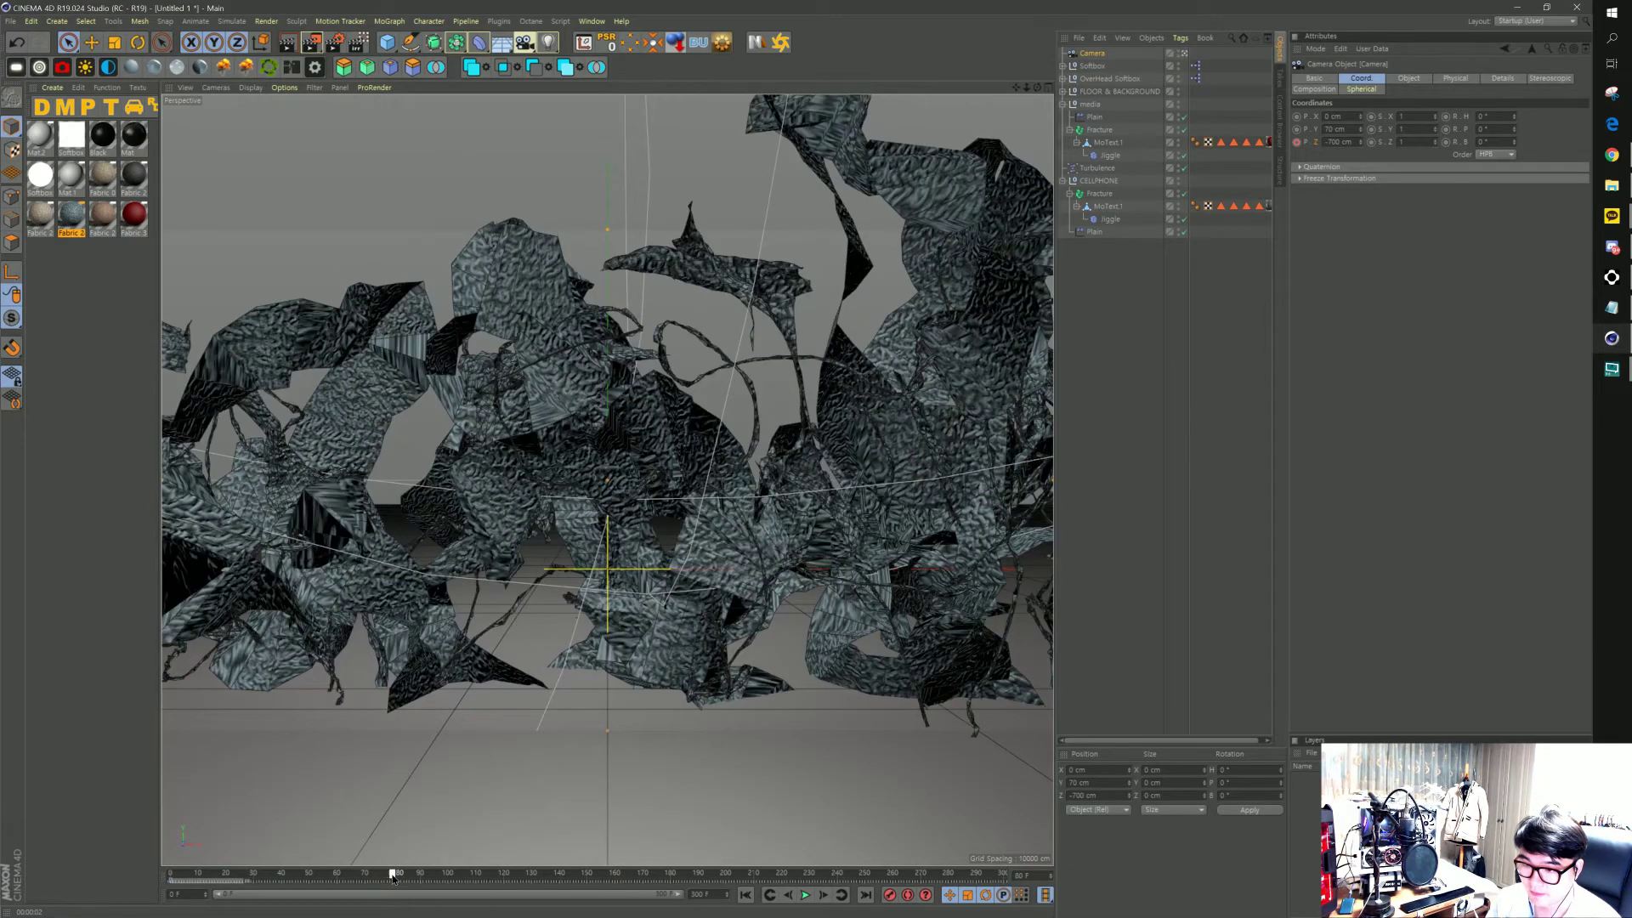
pyautogui.doubleClick(1348, 141)
pyautogui.write('-15')
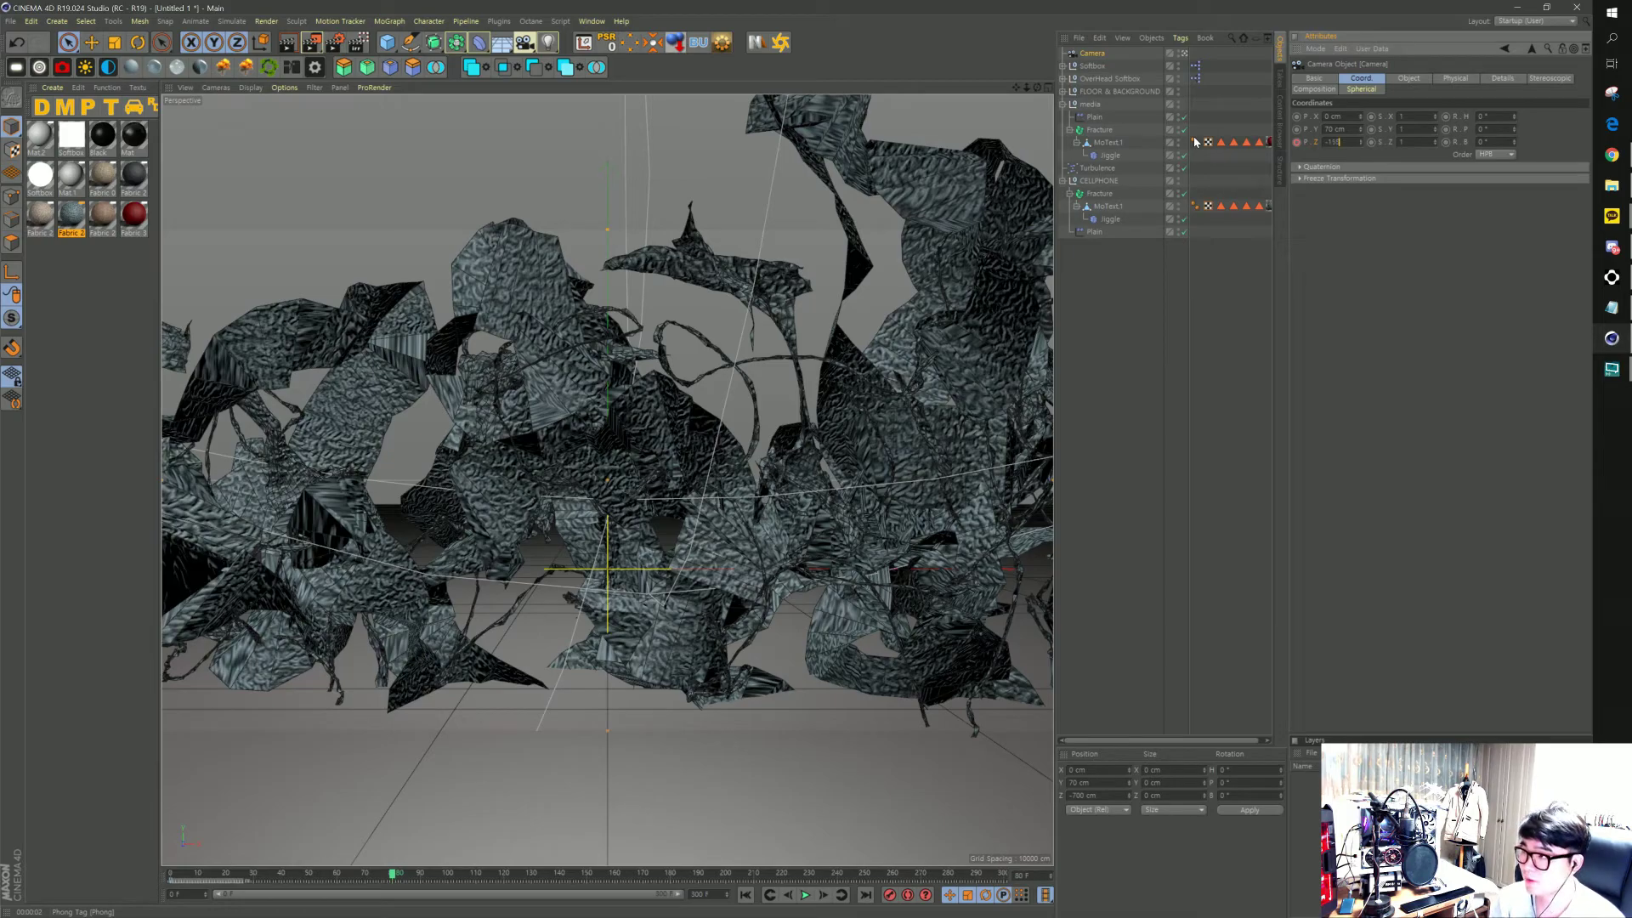
pyautogui.write('00')
pyautogui.press('Return')
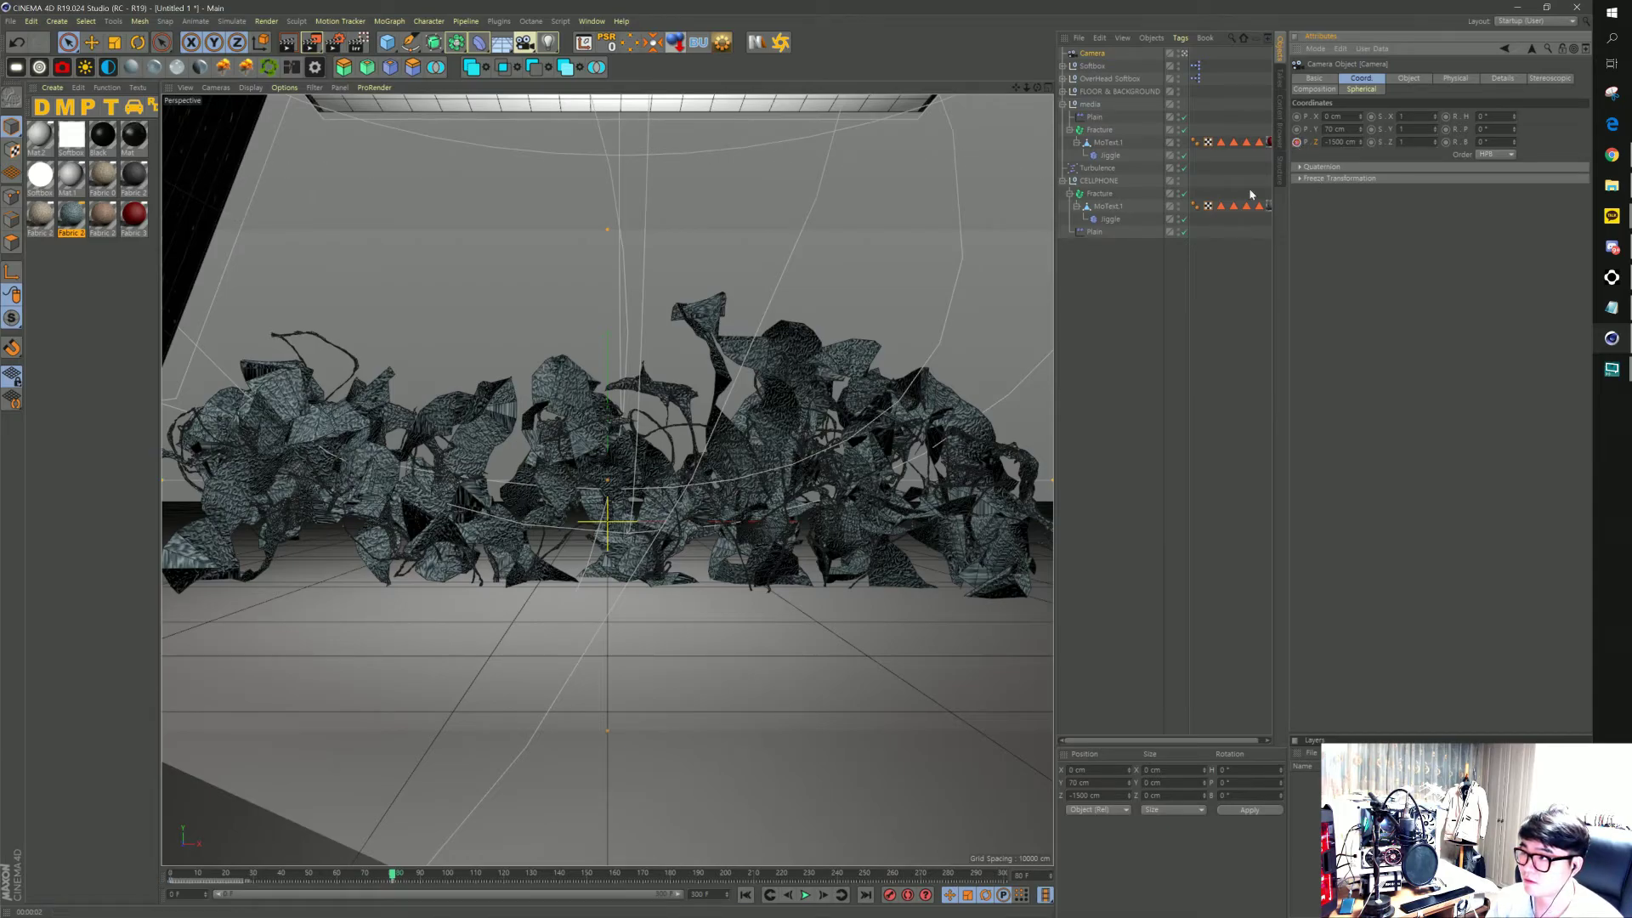
# Raise the softbox light group higher above the letters and tilt it toward them
pyautogui.click(1185, 53)
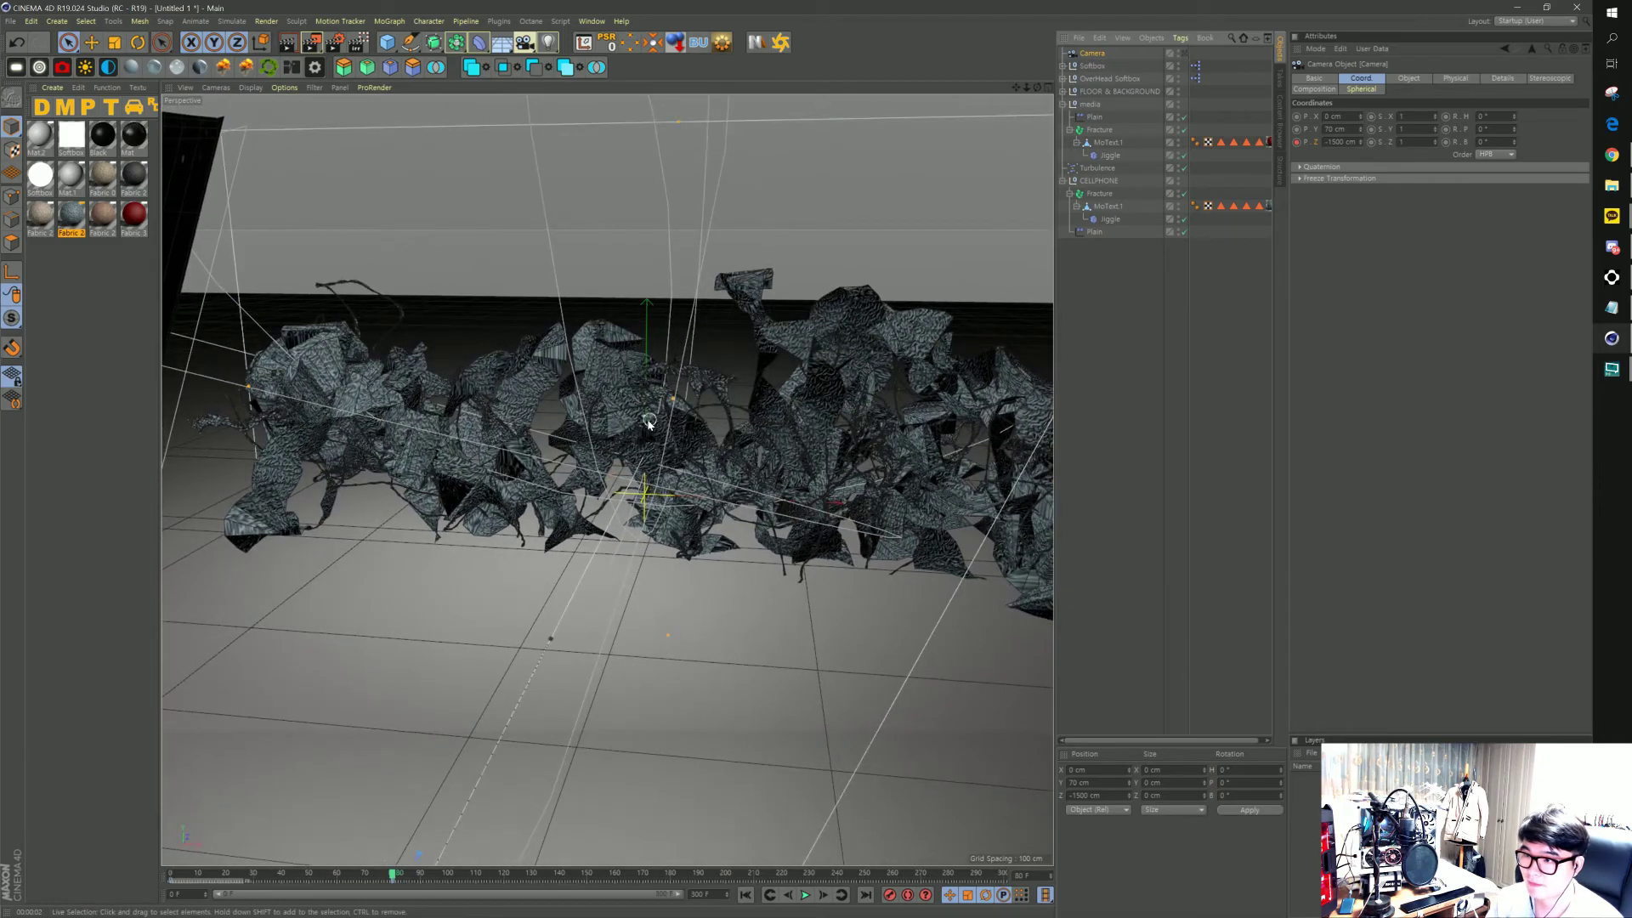
pyautogui.keyDown('alt'); pyautogui.moveTo(585, 441); pyautogui.dragTo(338, 351); pyautogui.keyUp('alt')
pyautogui.click(338, 353)
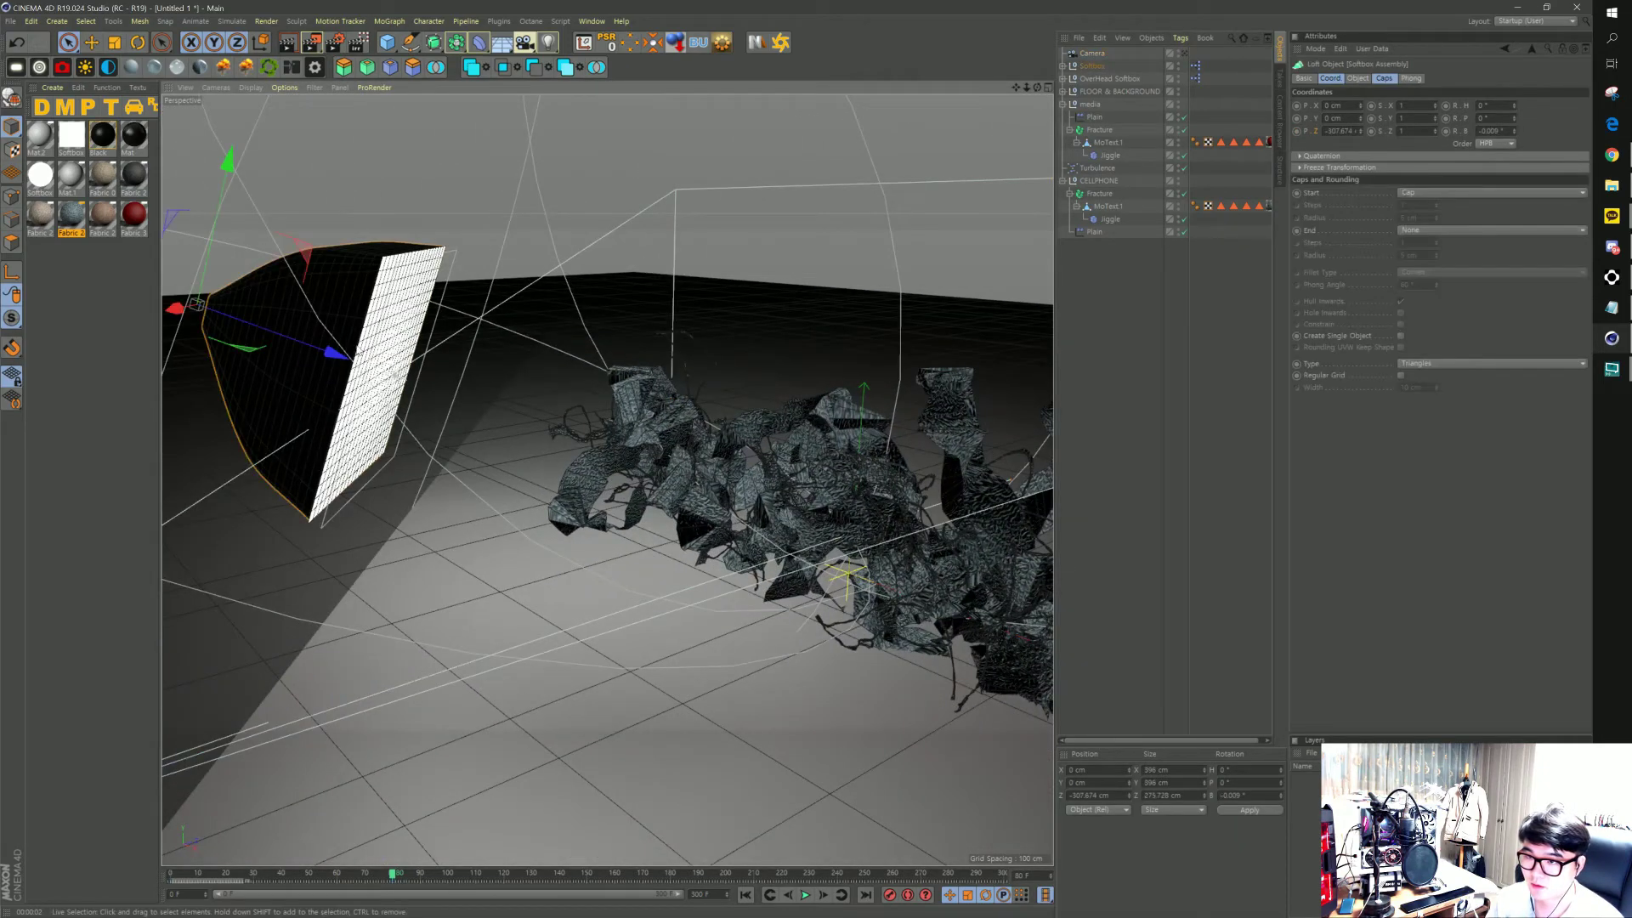
pyautogui.click(1097, 66)
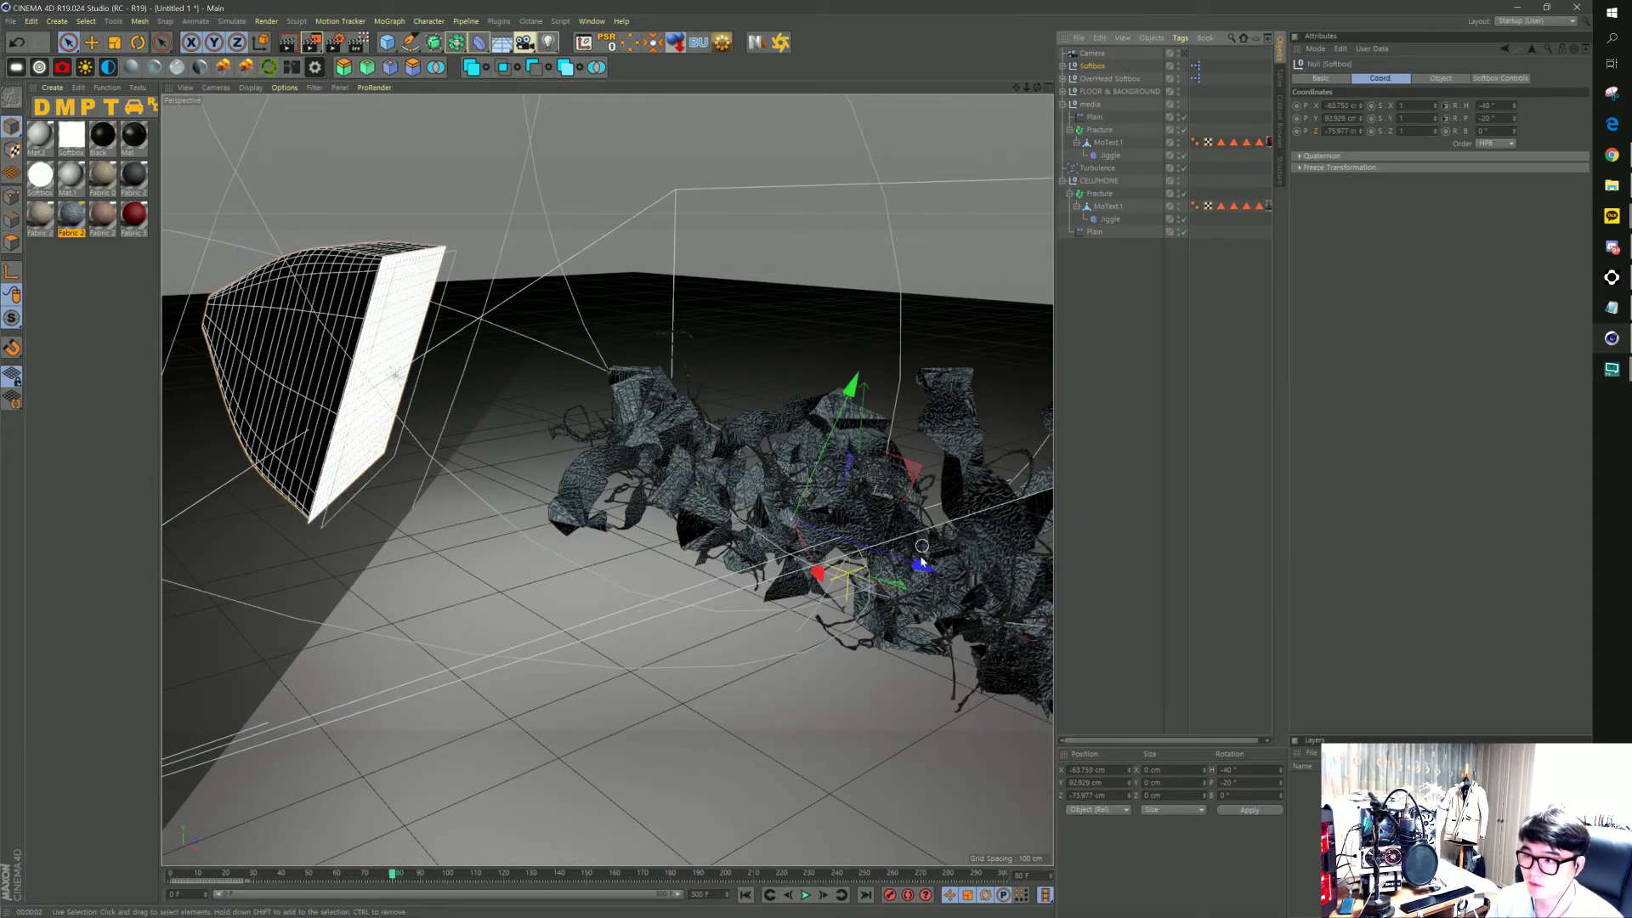
pyautogui.moveTo(852, 384); pyautogui.dragTo(849, 272)
pyautogui.press('r')
pyautogui.moveTo(875, 374); pyautogui.dragTo(826, 384)
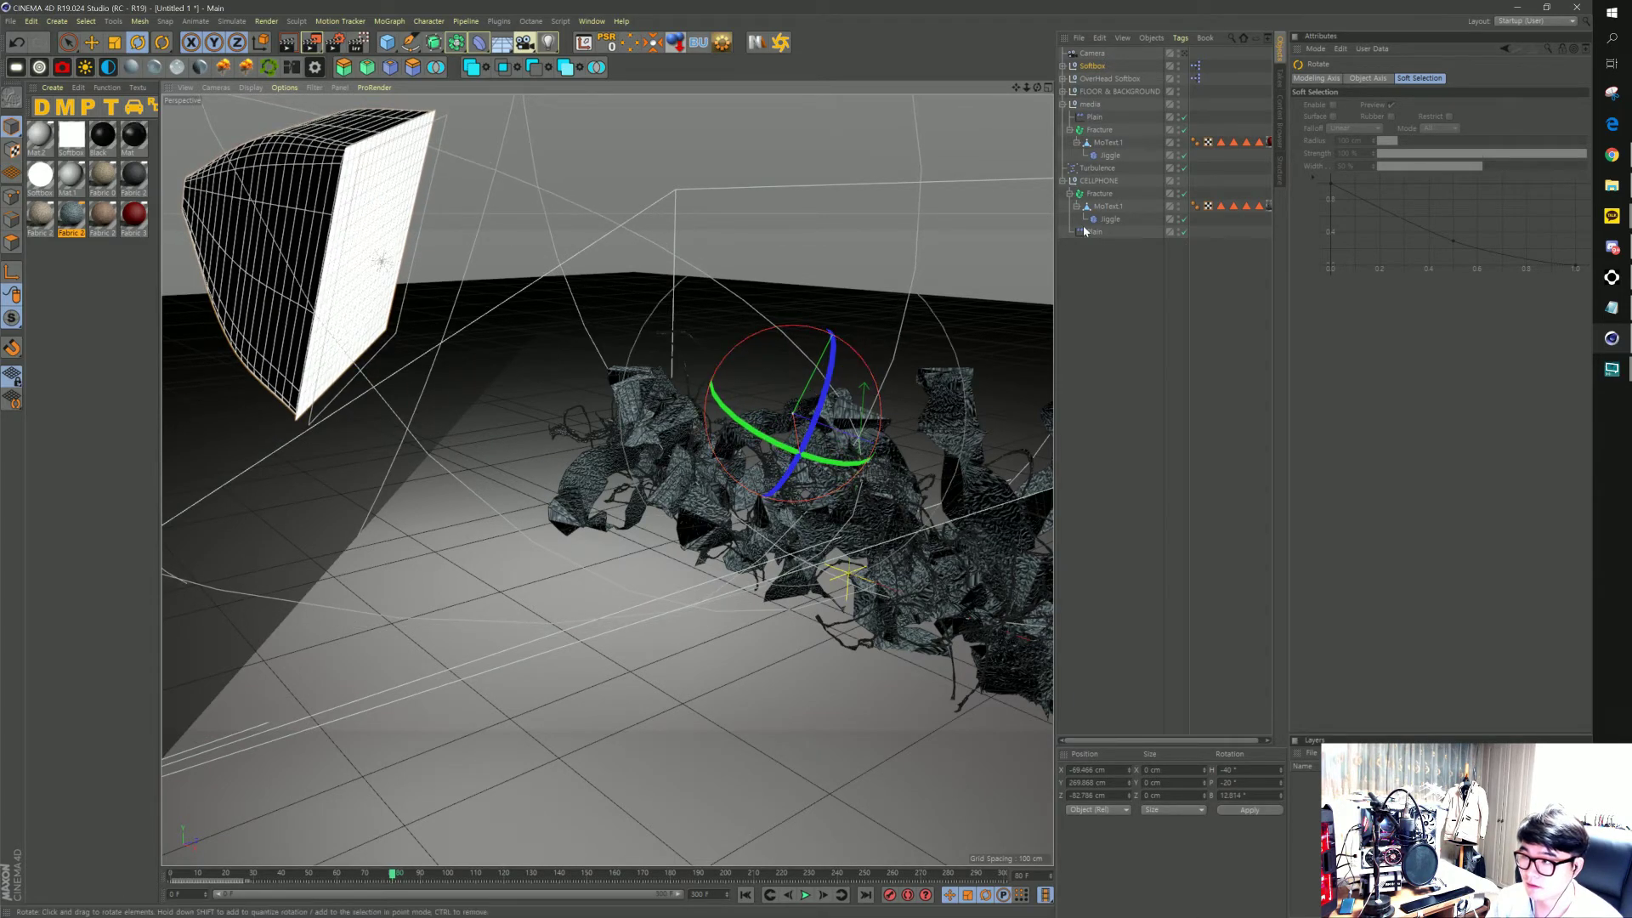
# Select the camera, rewind to frame 0, and play the animation
pyautogui.keyDown('alt'); pyautogui.moveTo(935, 477); pyautogui.dragTo(784, 489); pyautogui.keyUp('alt')
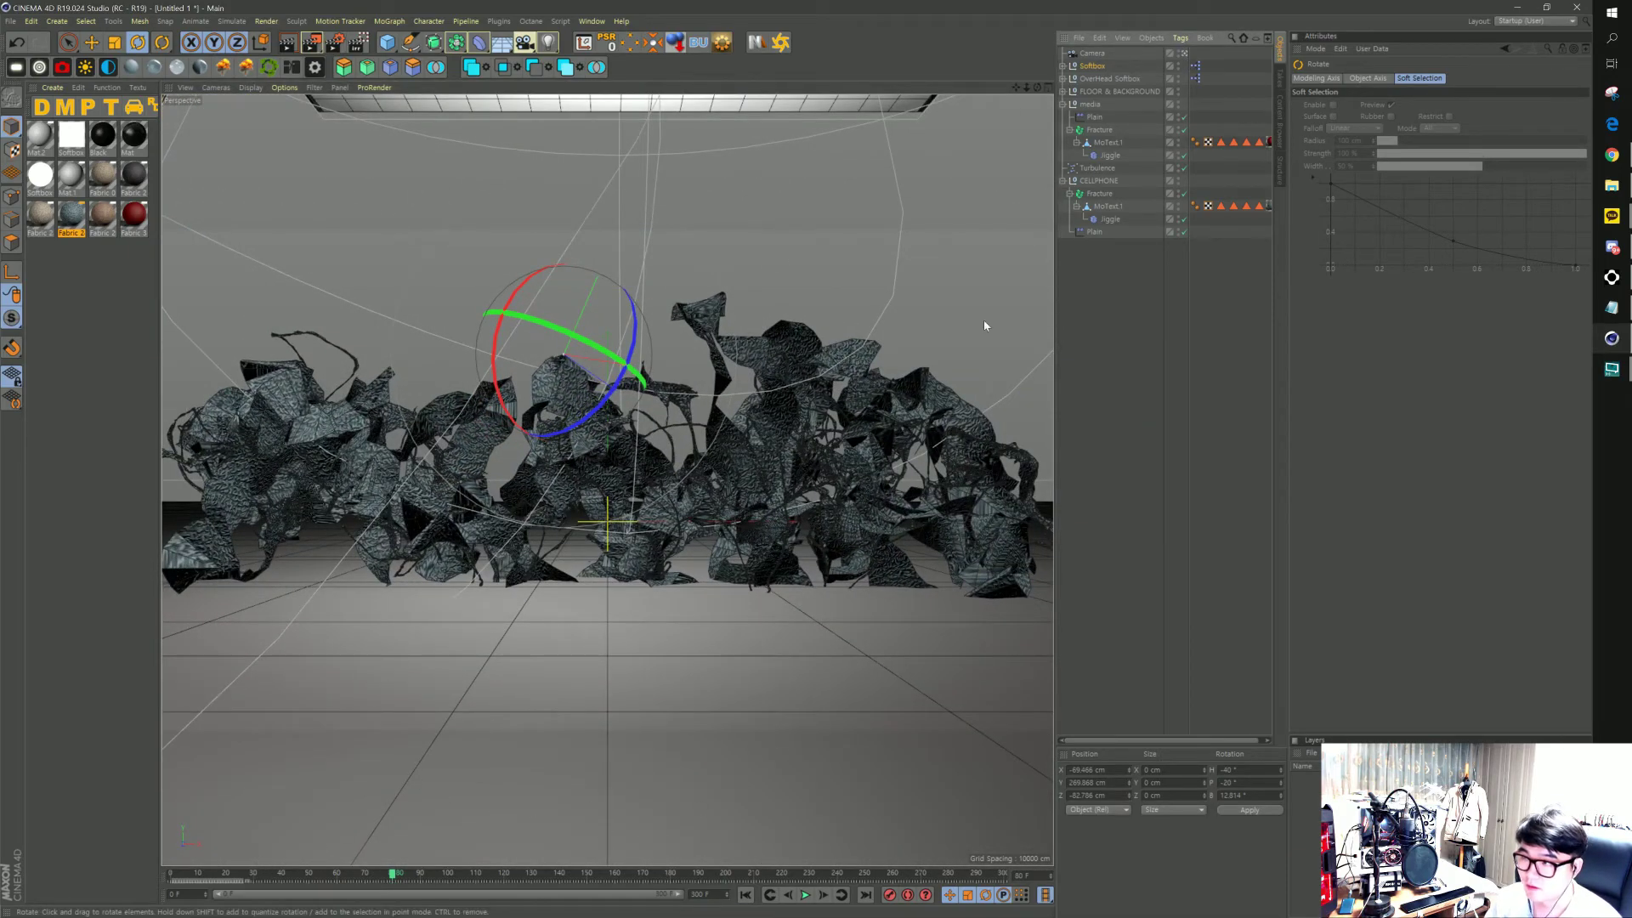
pyautogui.click(1091, 54)
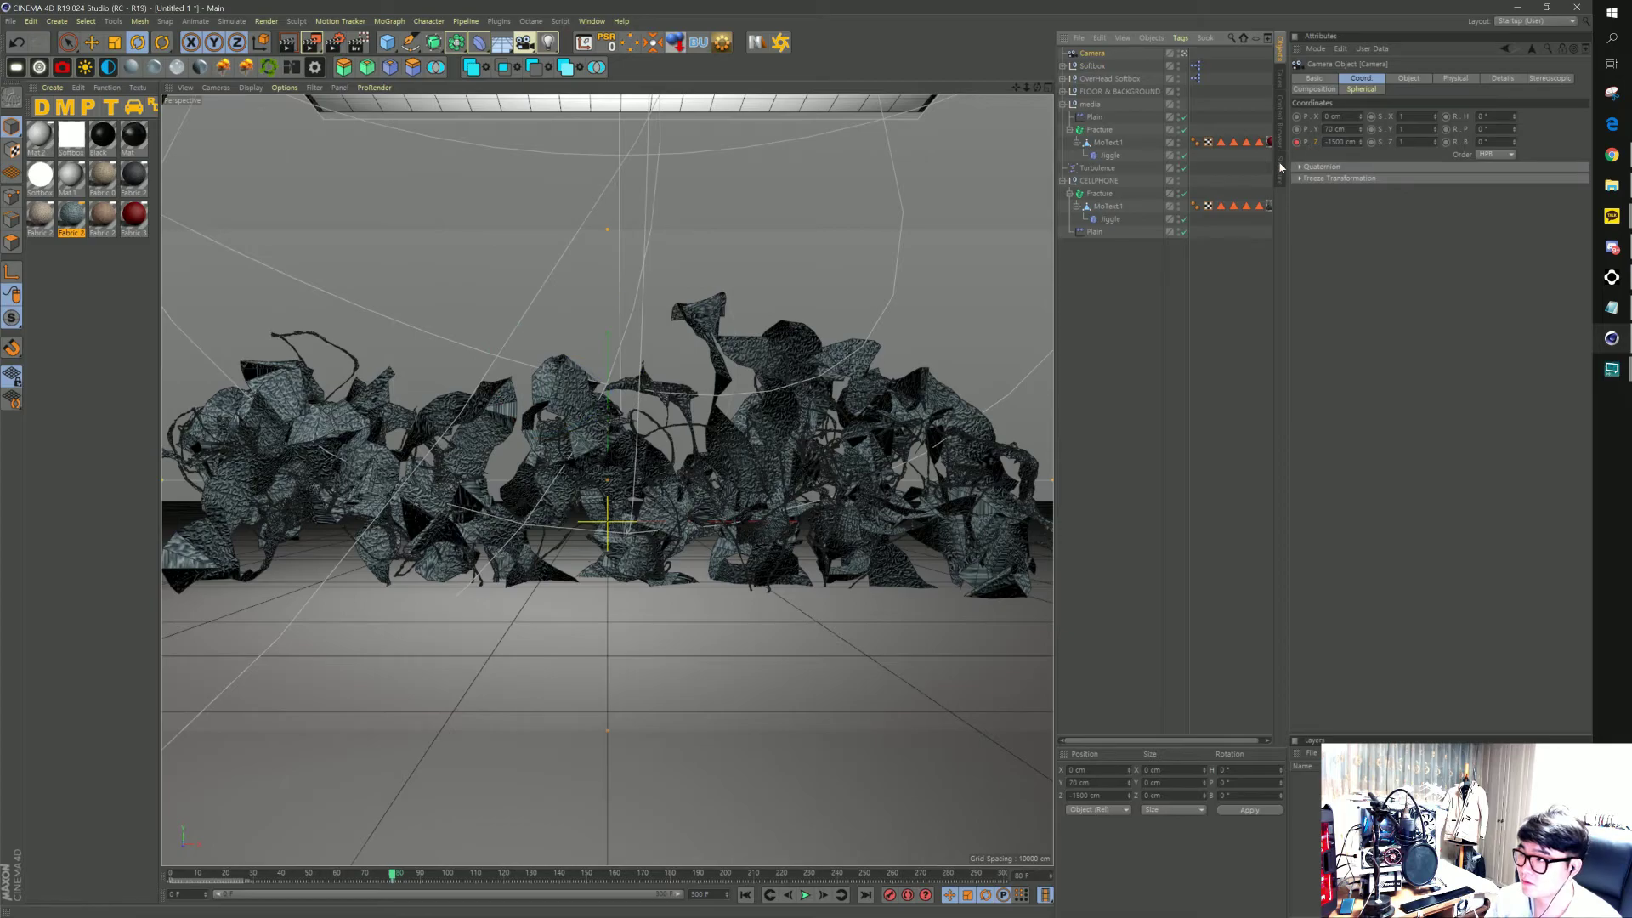
pyautogui.moveTo(390, 877); pyautogui.dragTo(170, 877)
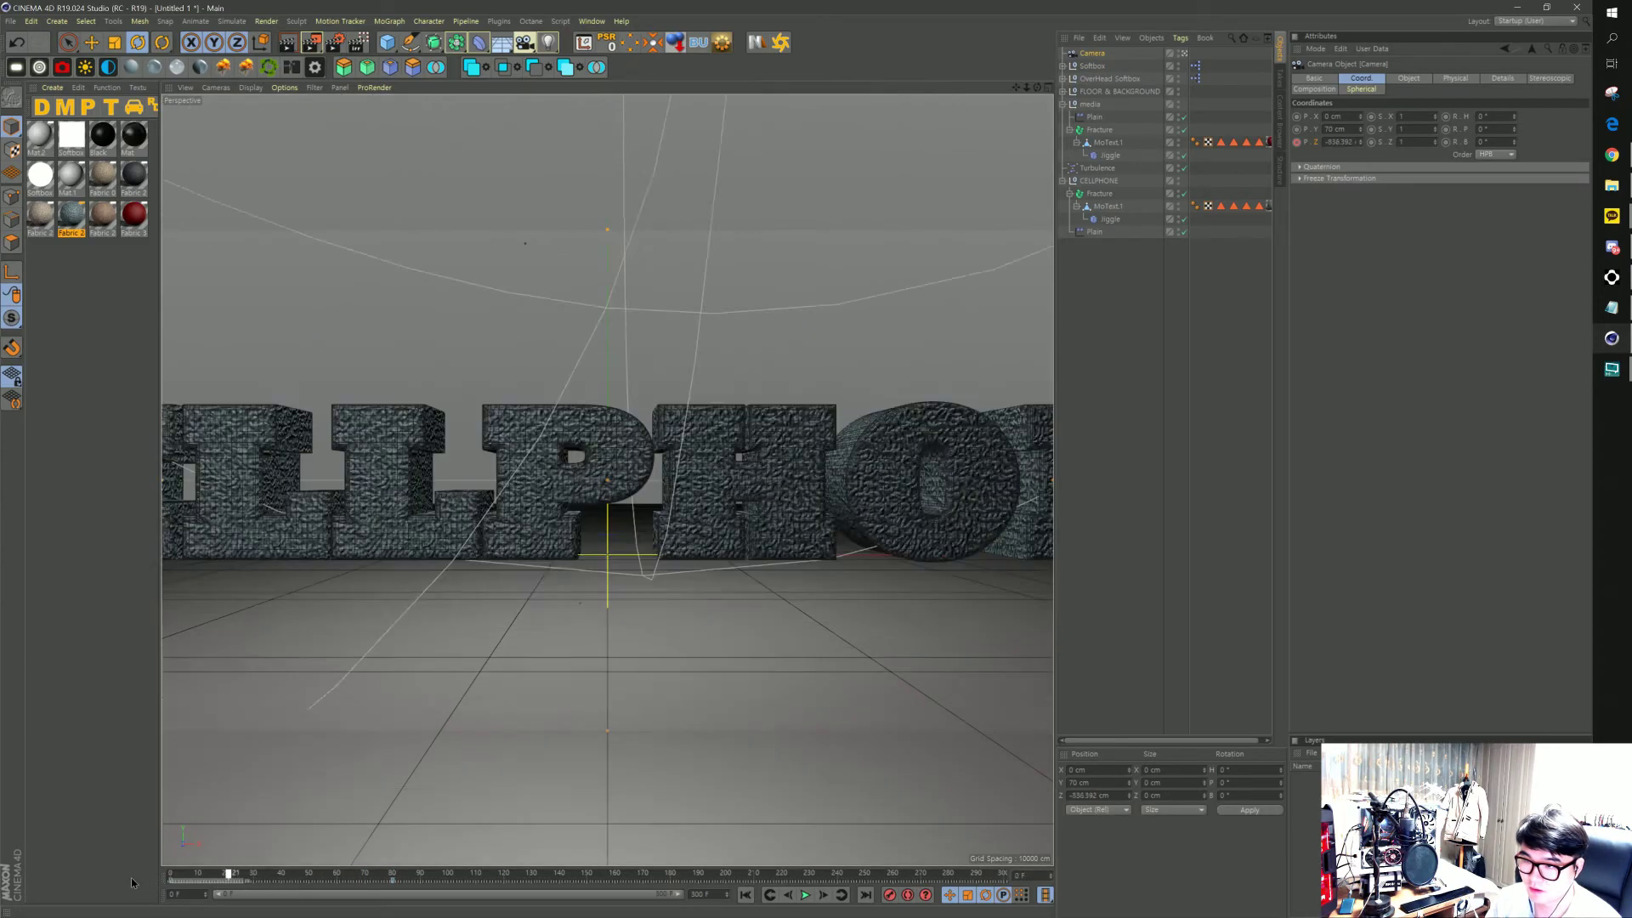
pyautogui.press('F8')
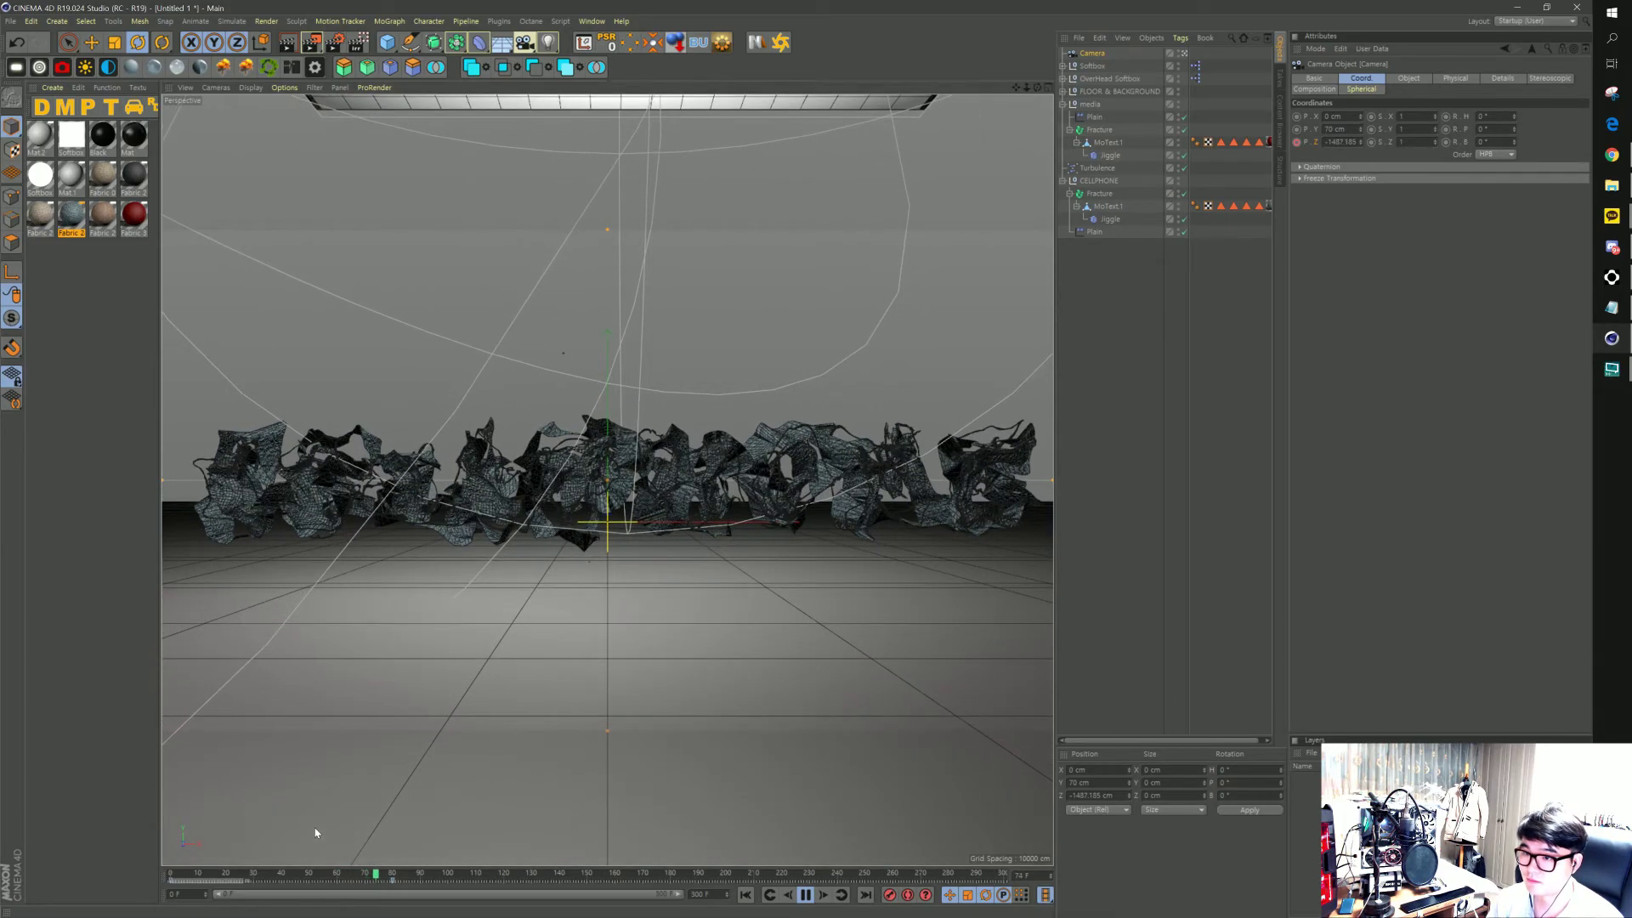
# Stop playback, return to frame 0, and reselect the Camera object
pyautogui.press('space')
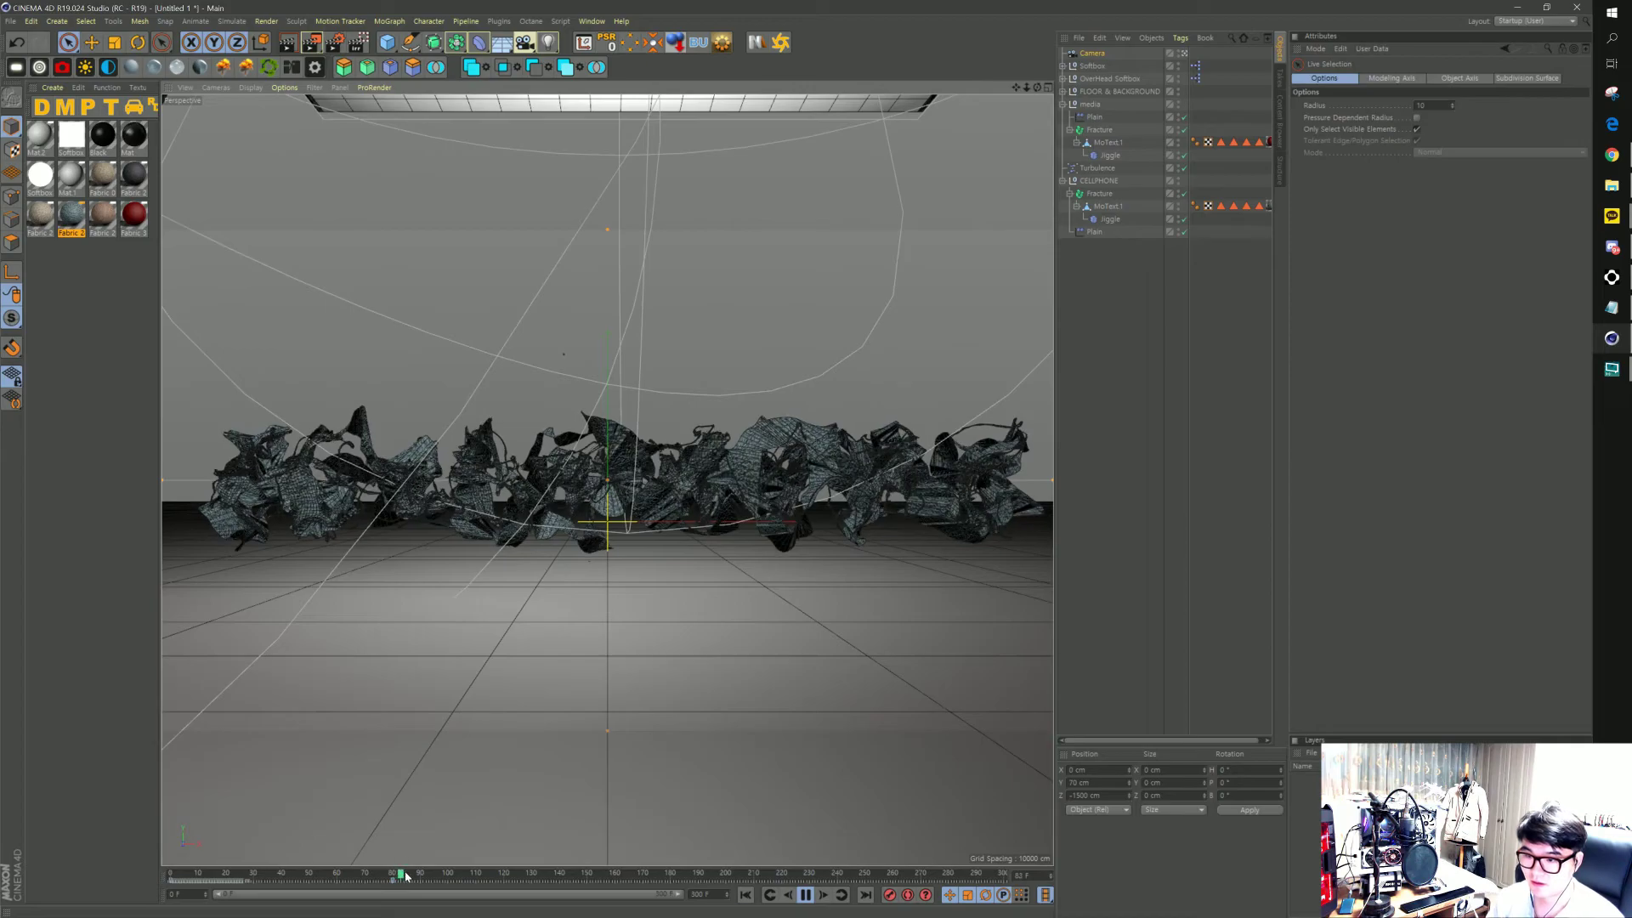
pyautogui.click(805, 895)
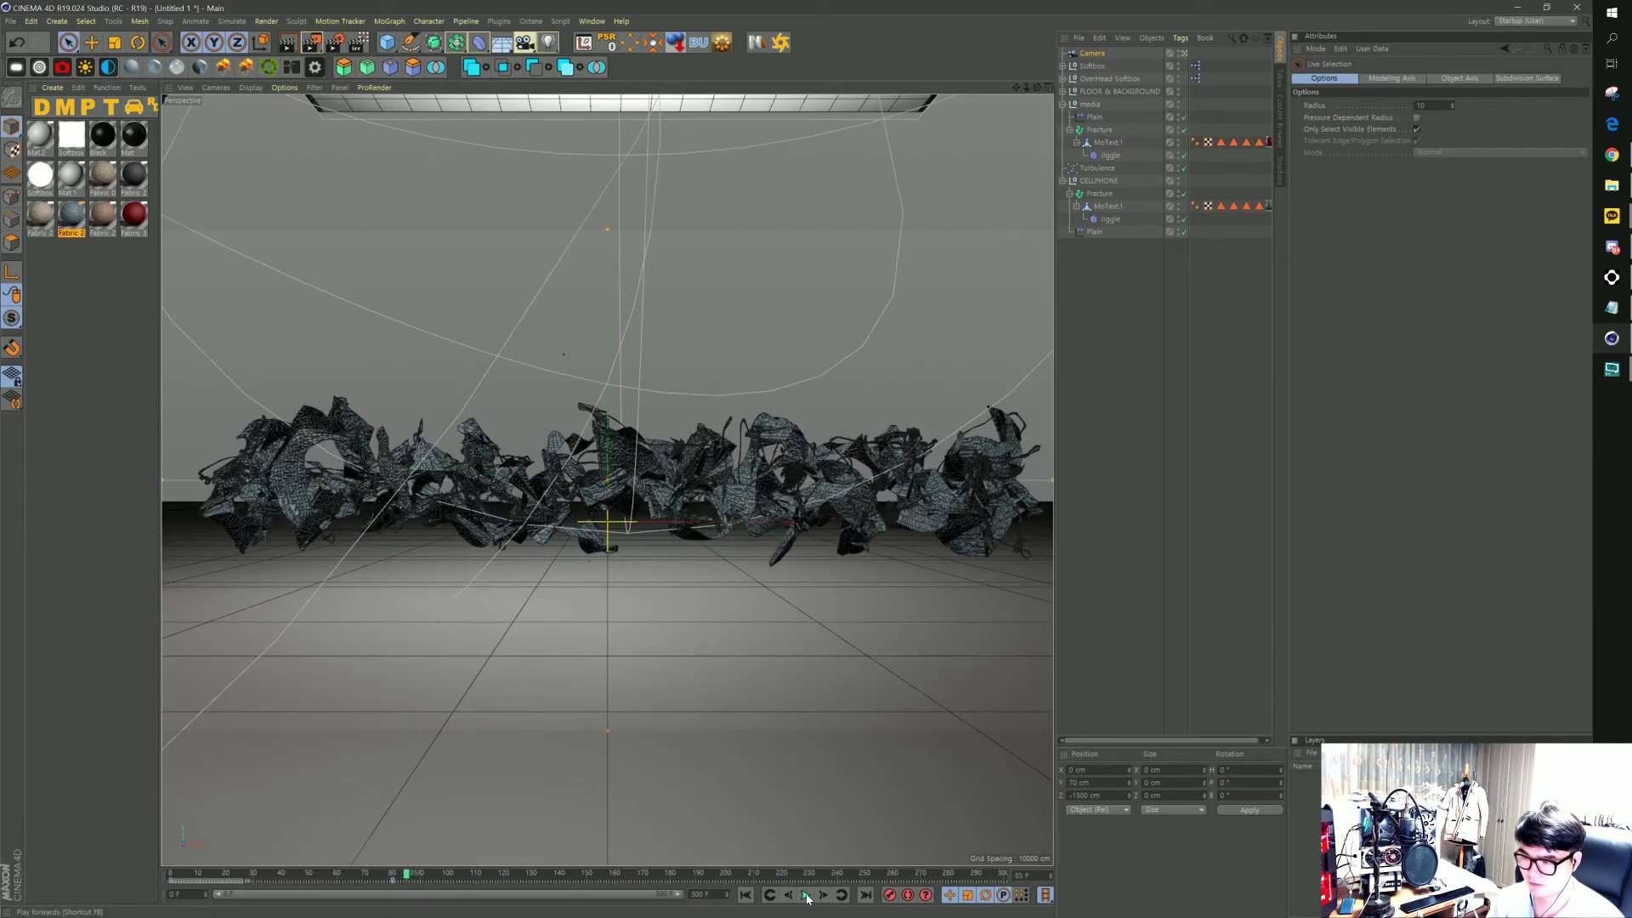
pyautogui.click(746, 895)
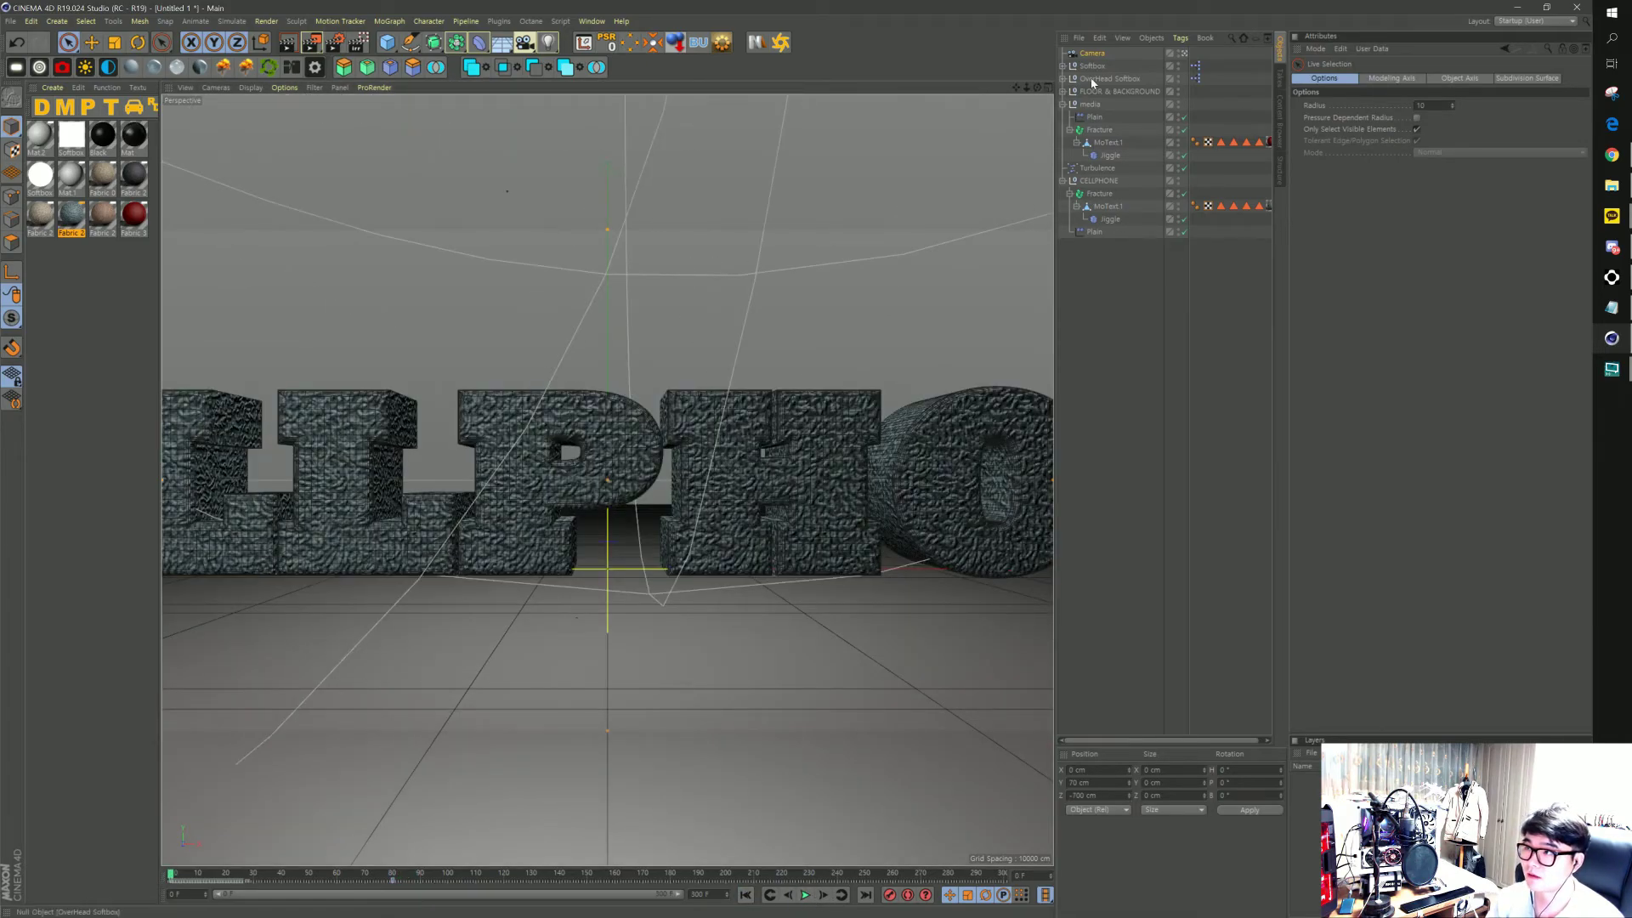
pyautogui.click(1095, 54)
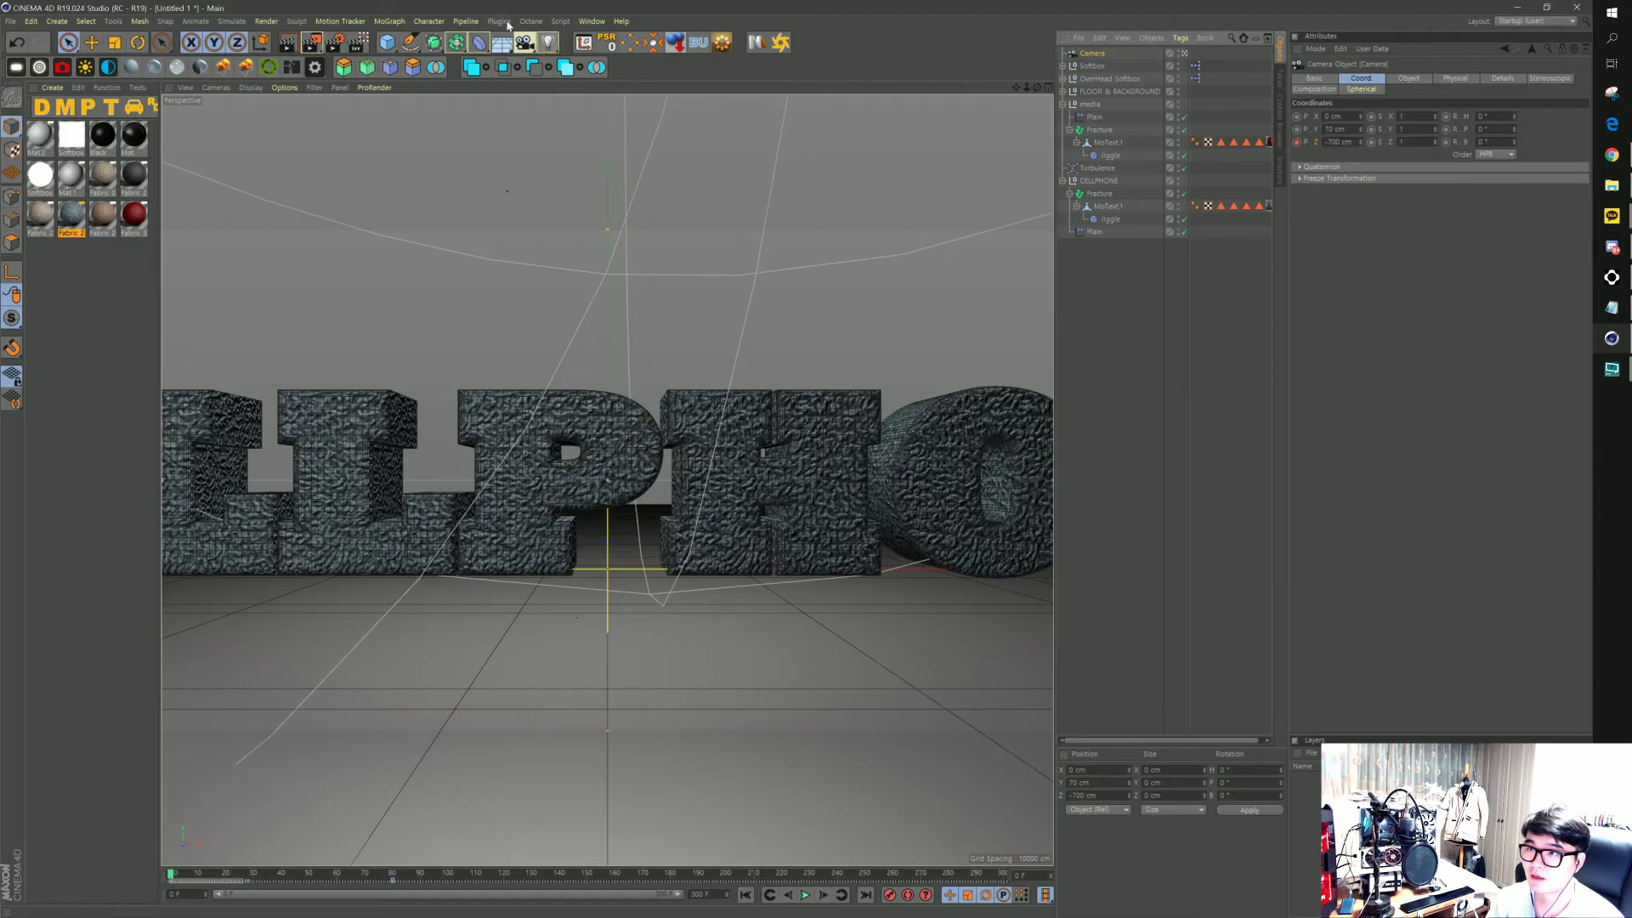
# Open the F-Curve timeline, enlarge its window, and frame the whole camera curve
pyautogui.click(592, 24)
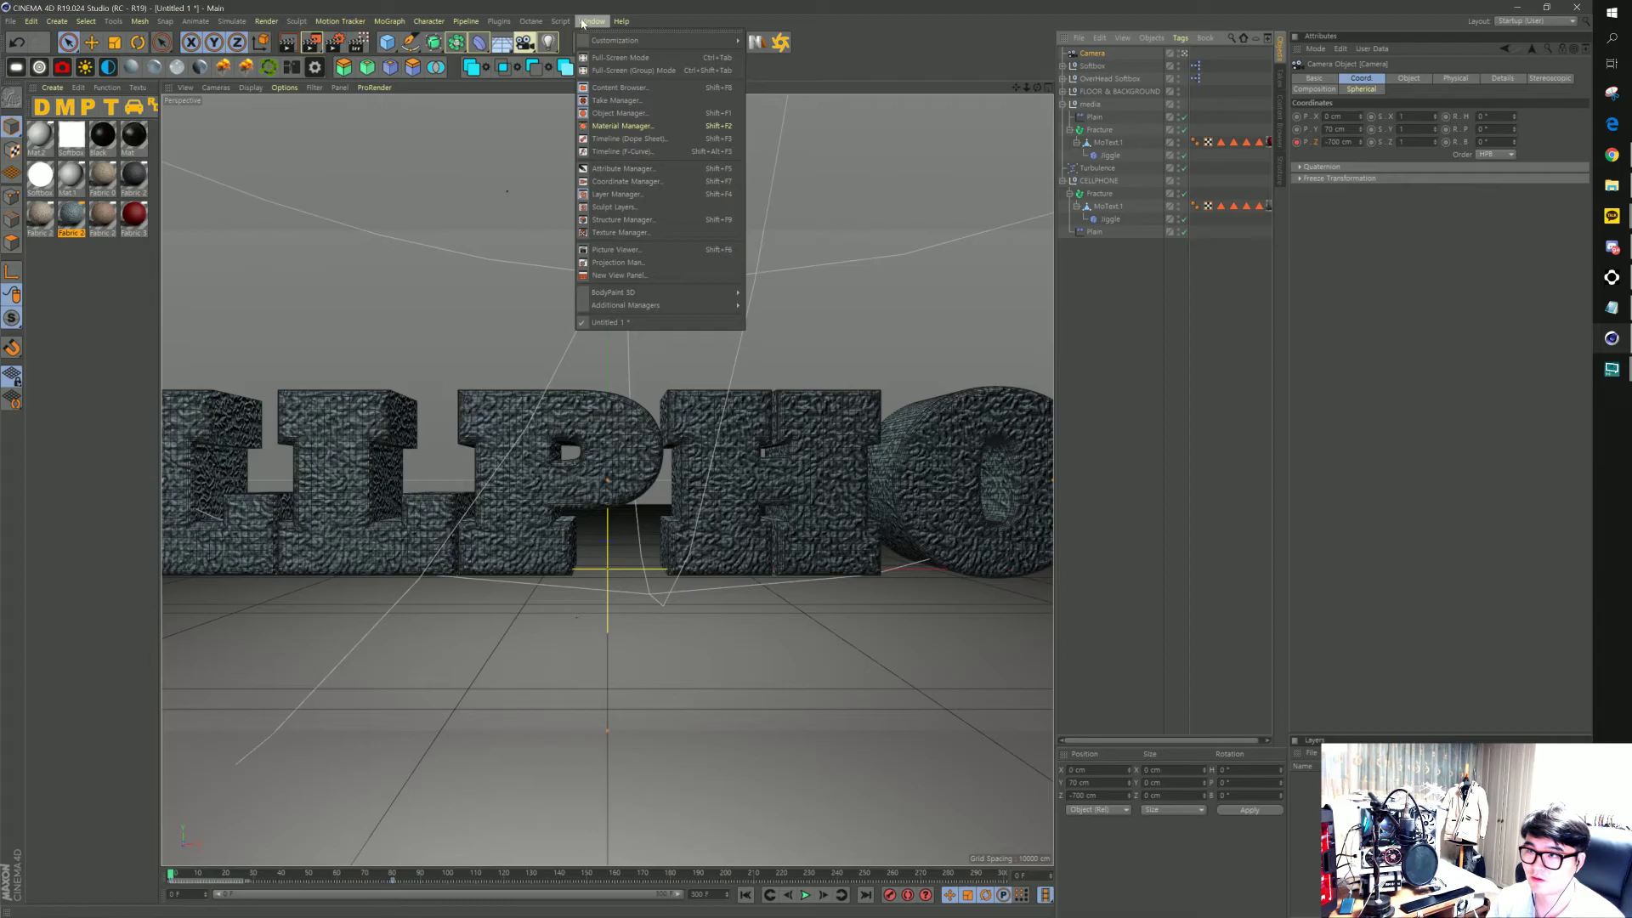
pyautogui.click(608, 153)
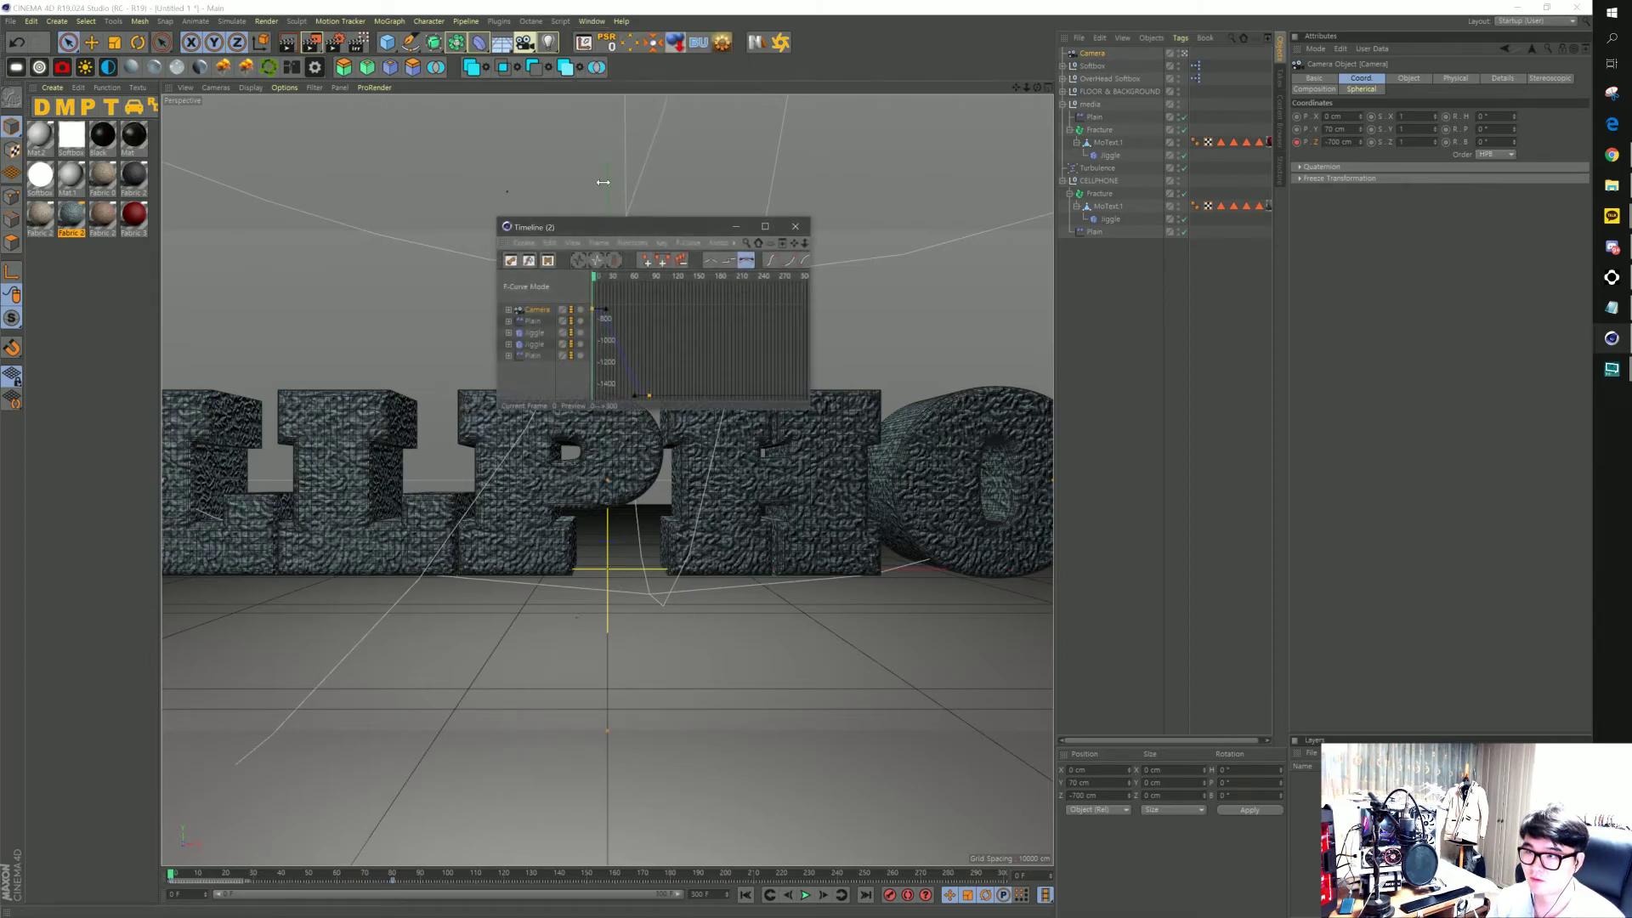
pyautogui.moveTo(700, 413); pyautogui.dragTo(714, 646)
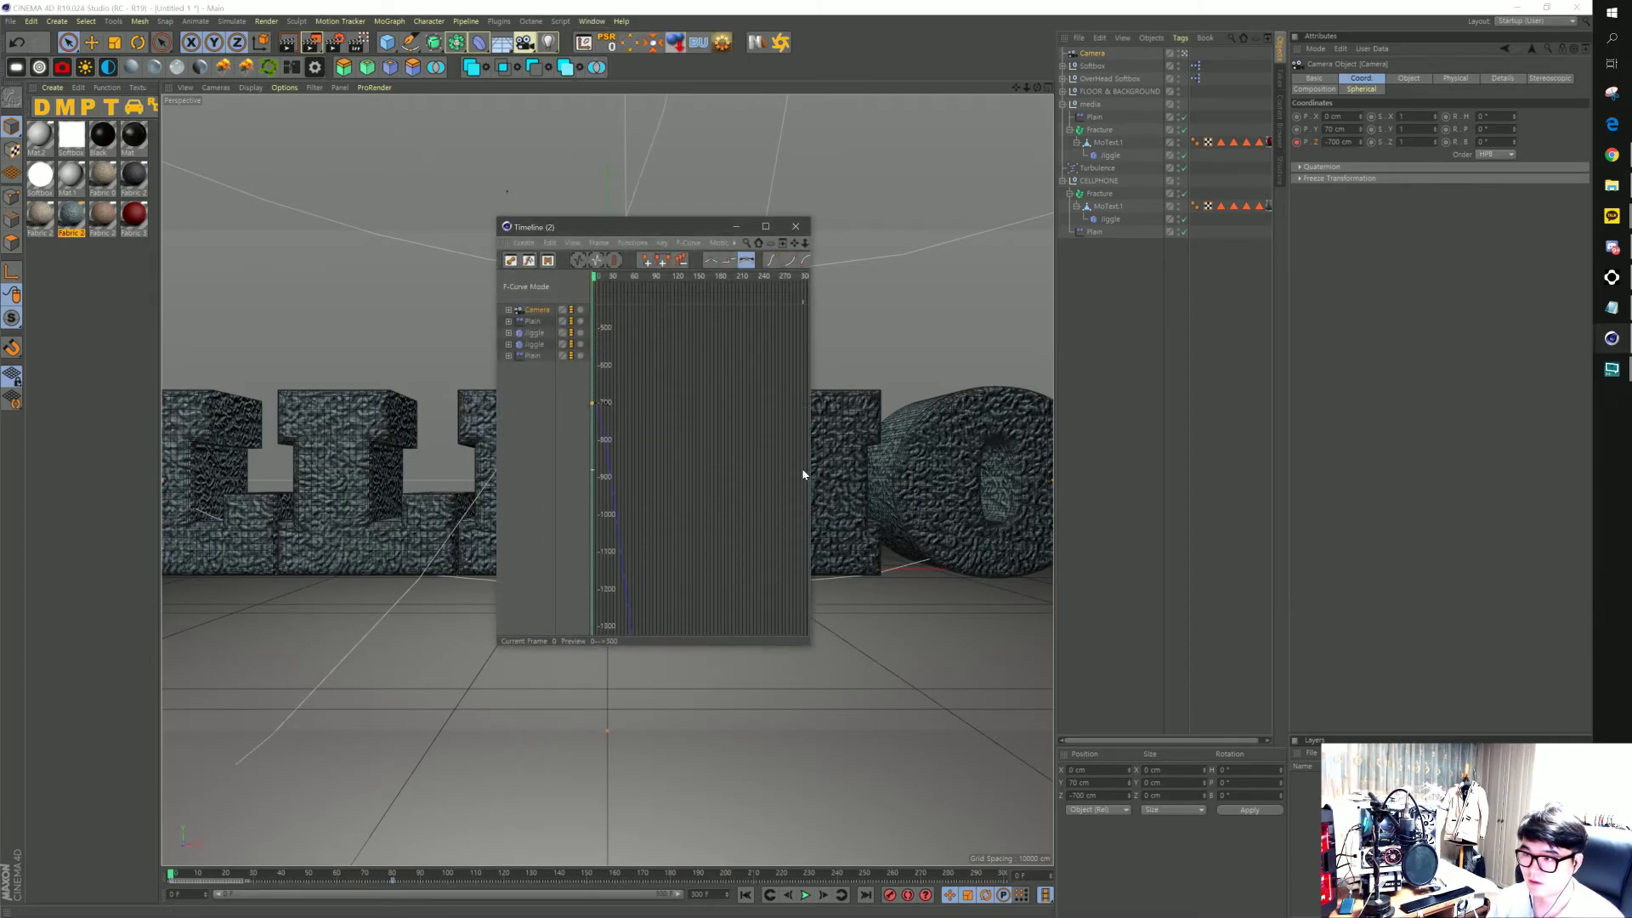
pyautogui.moveTo(812, 470); pyautogui.dragTo(1050, 457)
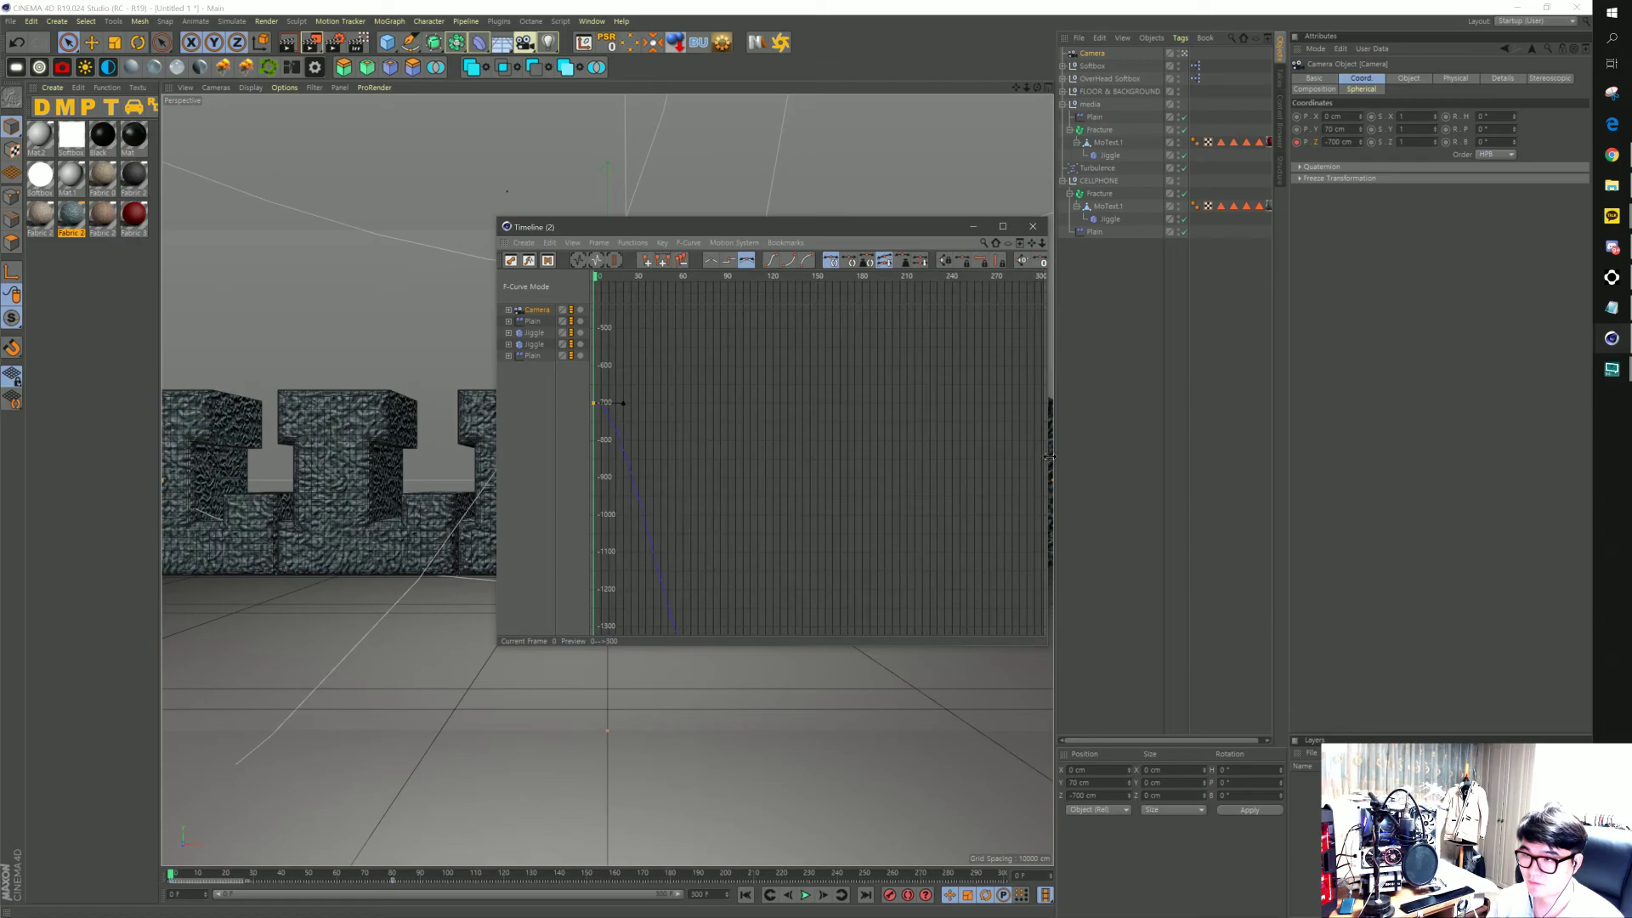
pyautogui.click(579, 261)
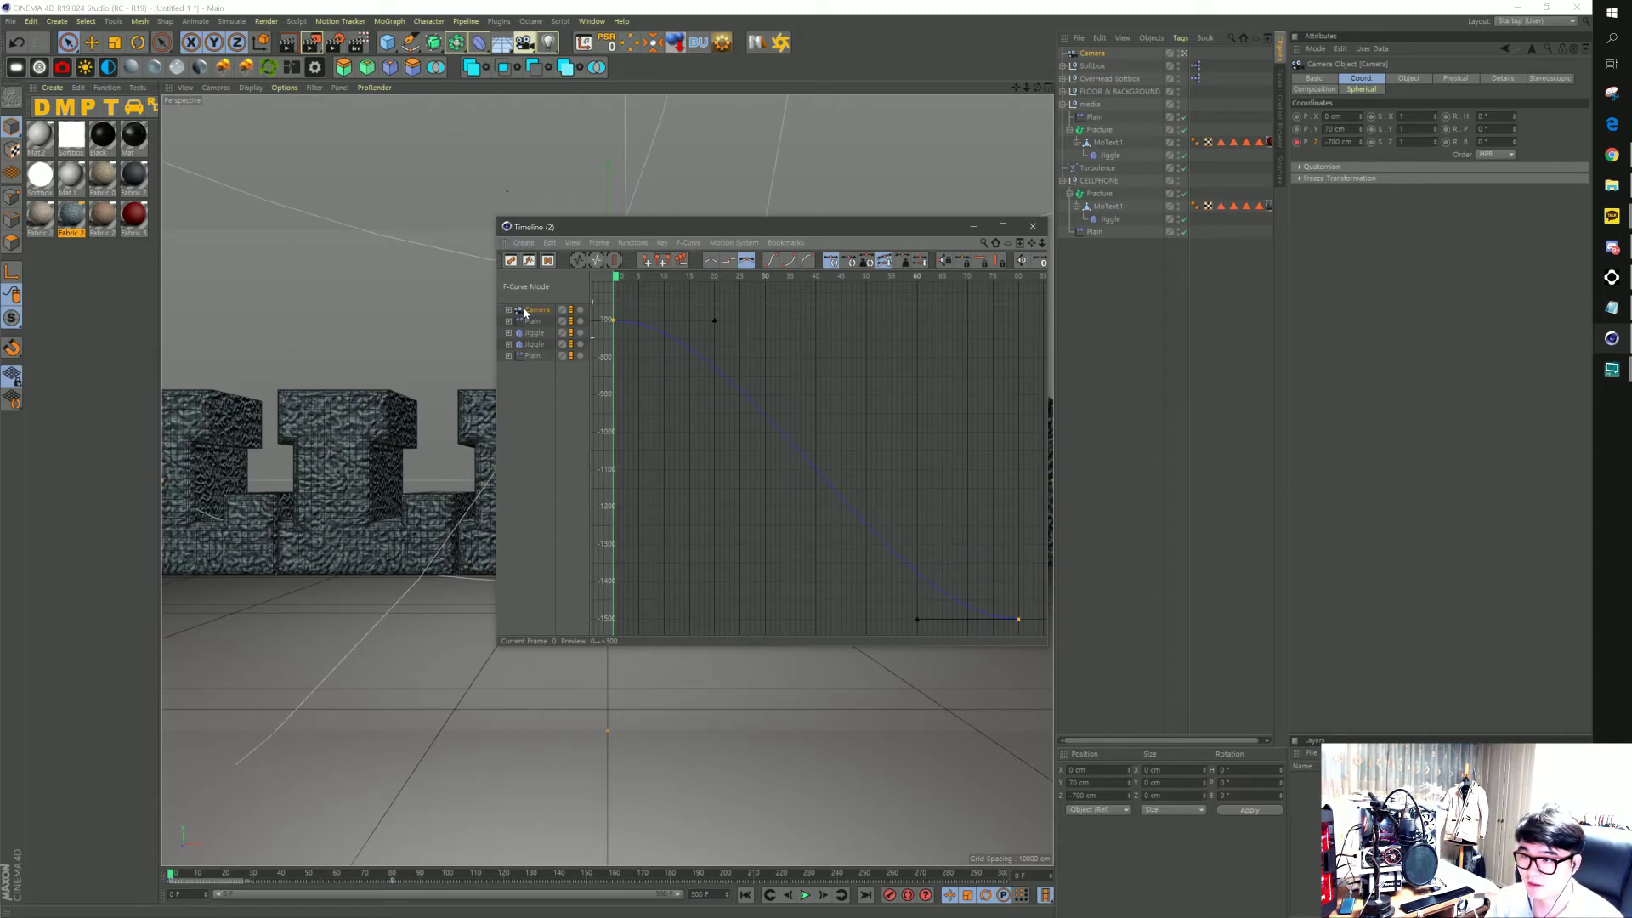
# Drag the camera Position.Z key tangents into an eased S-curve from -700 to -1500
pyautogui.click(710, 333)
pyautogui.moveTo(705, 319)
pyautogui.mouseDown()
pyautogui.moveTo(718, 320)
pyautogui.moveTo(704, 357)
pyautogui.moveTo(617, 413)
pyautogui.mouseUp()
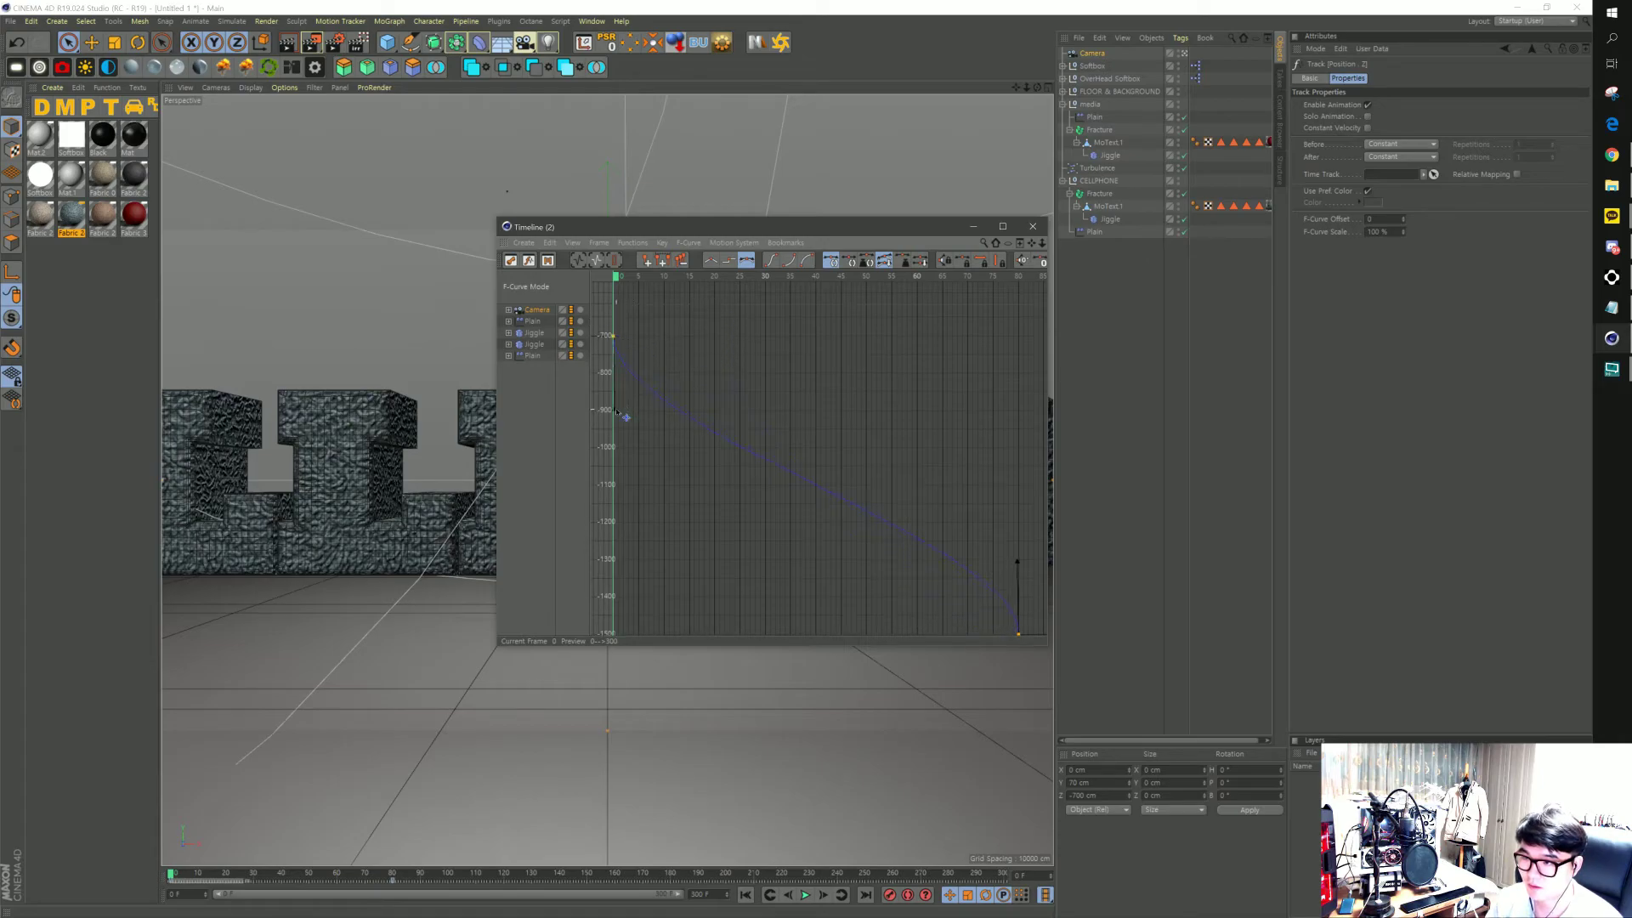
pyautogui.hotkey('ctrl', 'a')
pyautogui.moveTo(1018, 562)
pyautogui.mouseDown()
pyautogui.moveTo(680, 640)
pyautogui.moveTo(685, 587)
pyautogui.mouseUp()
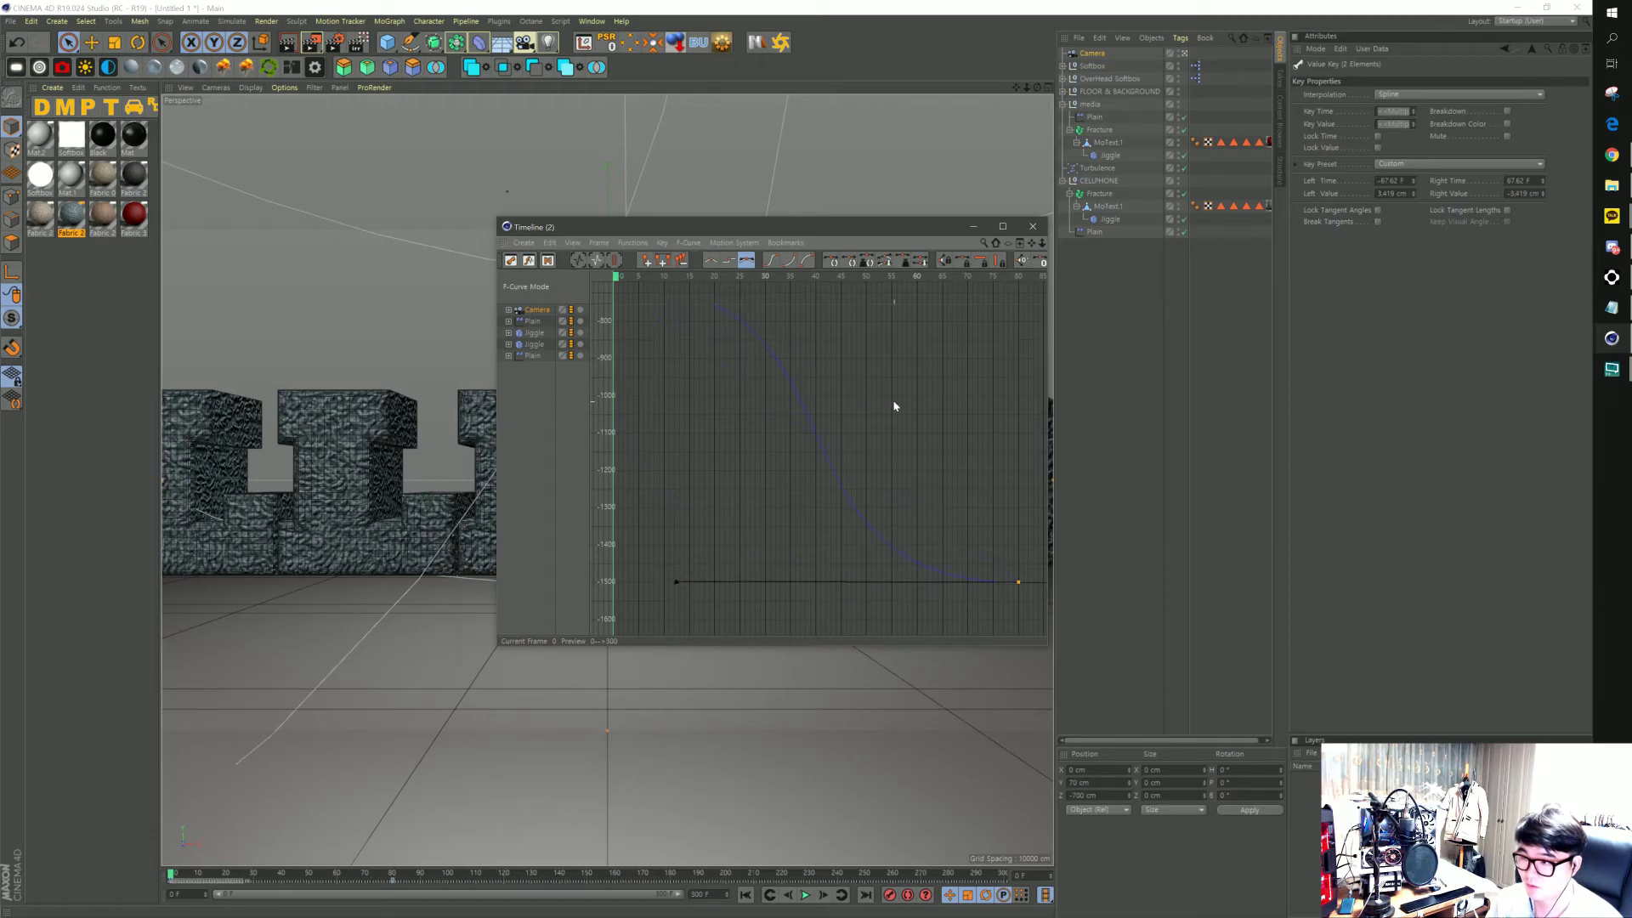
pyautogui.scroll(-1, 791, 357)
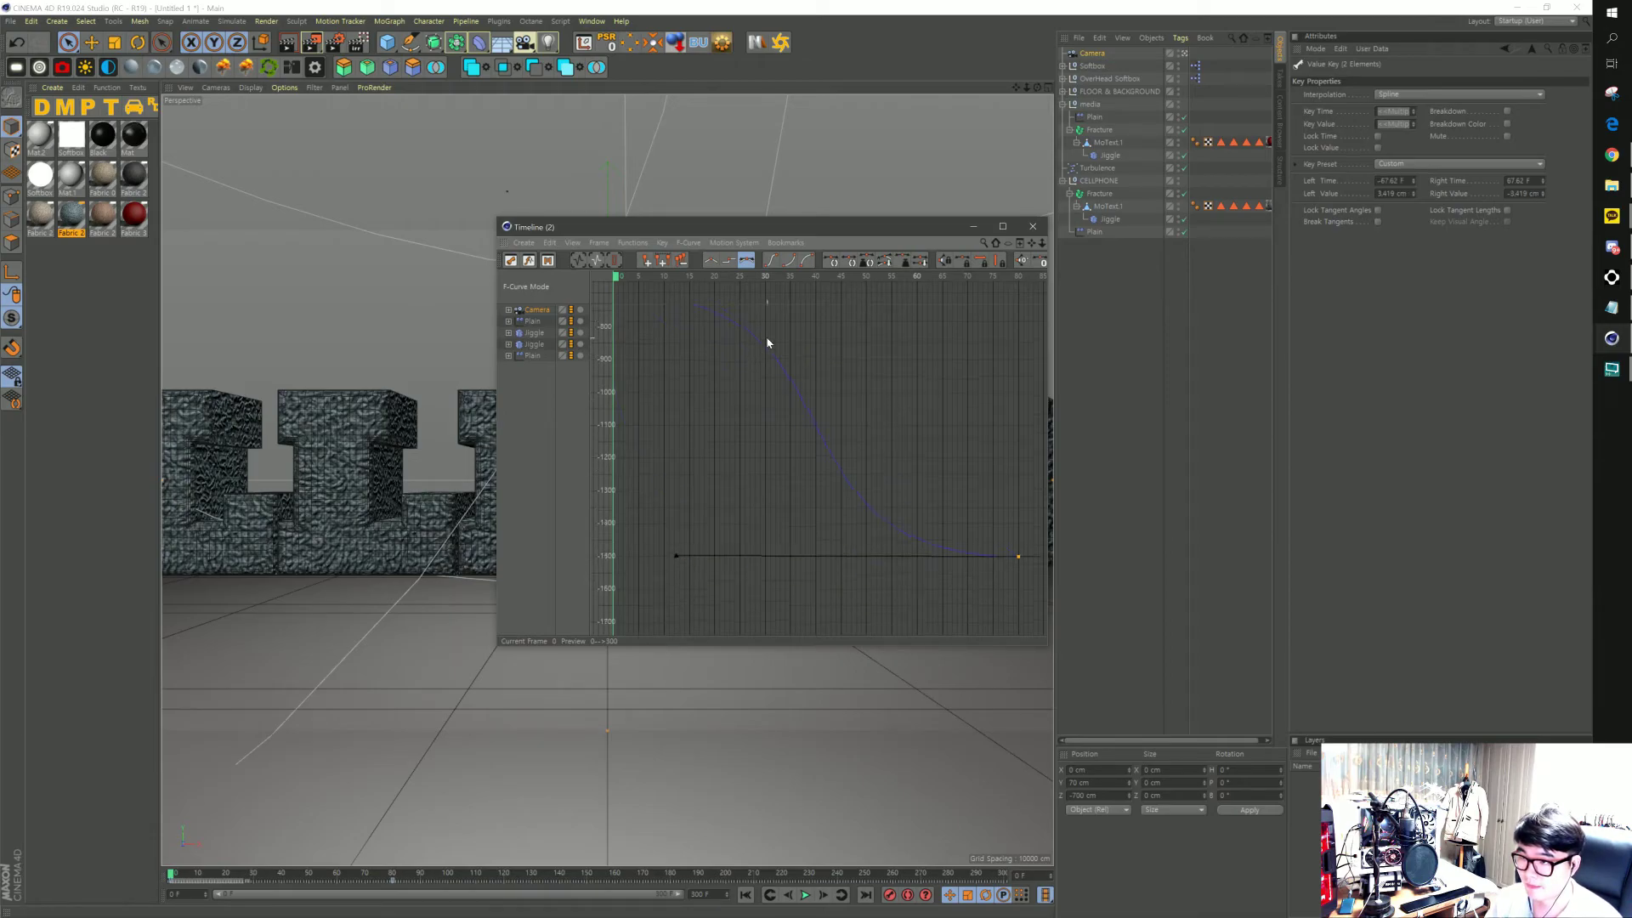
pyautogui.scroll(-2, 767, 347)
pyautogui.moveTo(955, 311)
pyautogui.mouseDown()
pyautogui.moveTo(744, 323)
pyautogui.moveTo(851, 380)
pyautogui.moveTo(858, 414)
pyautogui.mouseUp()
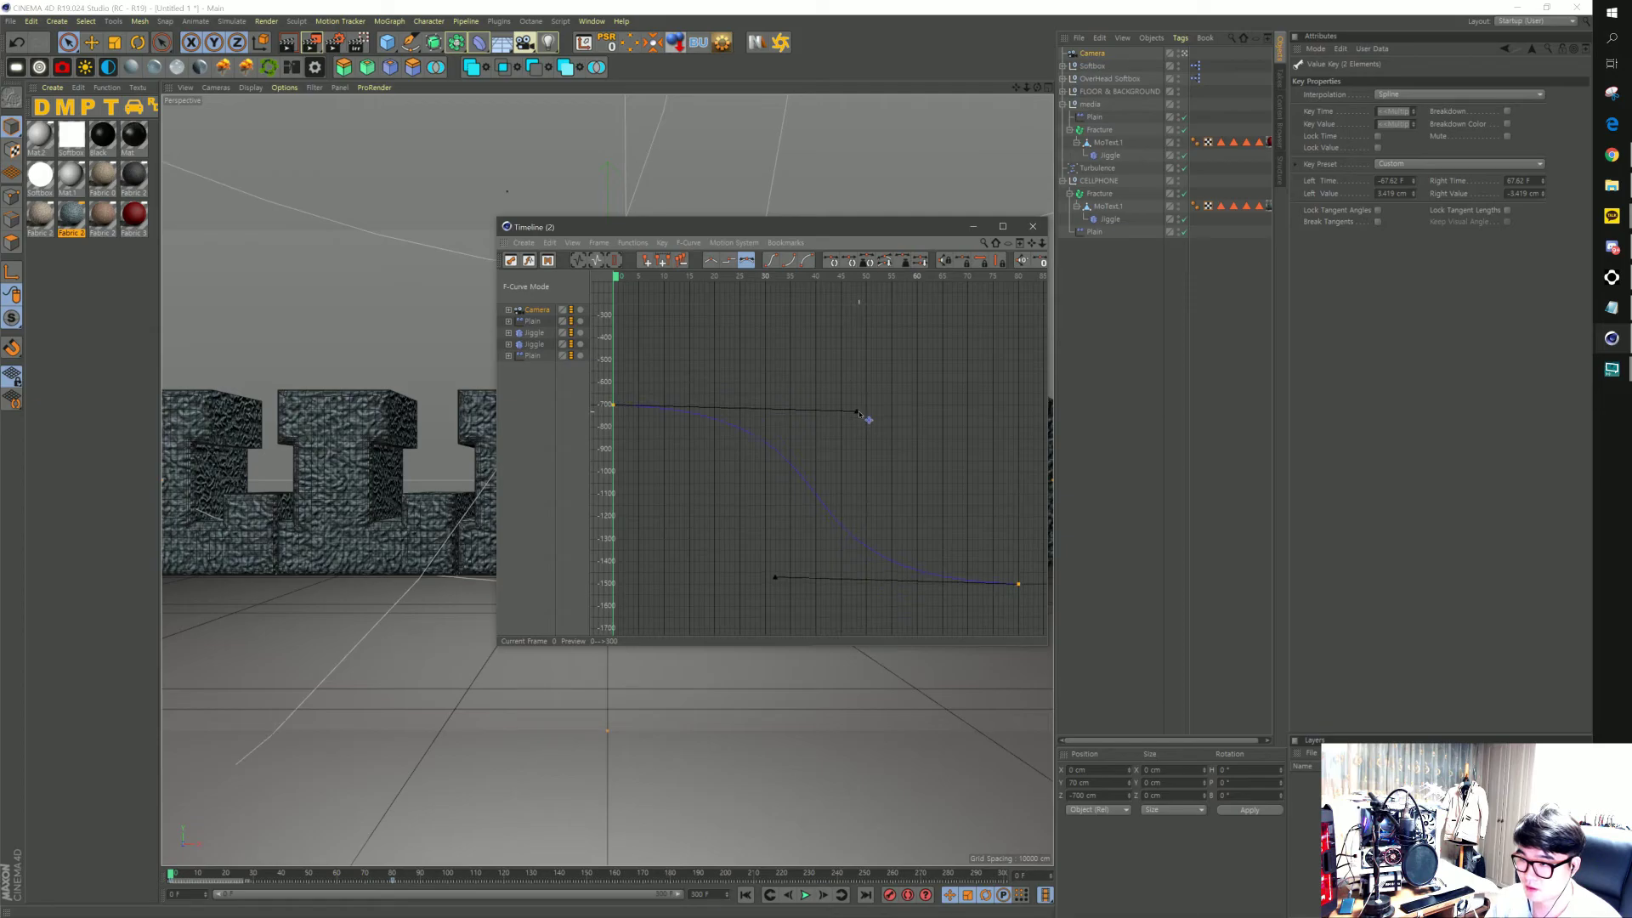
# Show the camera Position.Z track and readjust both key tangents to refine the easing
pyautogui.click(508, 309)
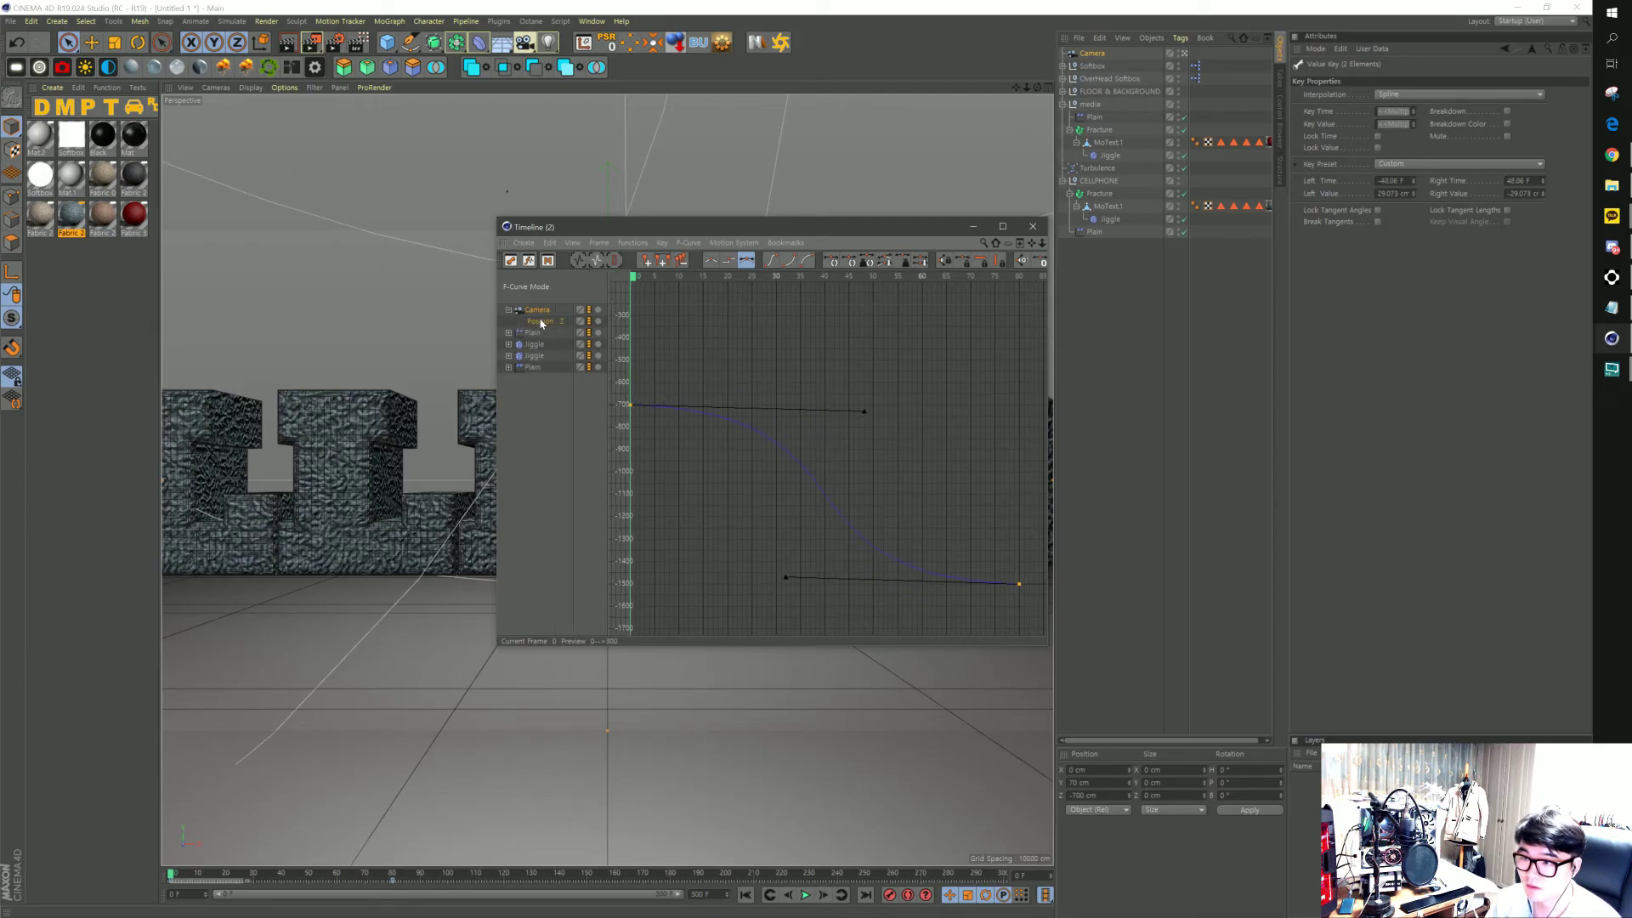
pyautogui.click(800, 408)
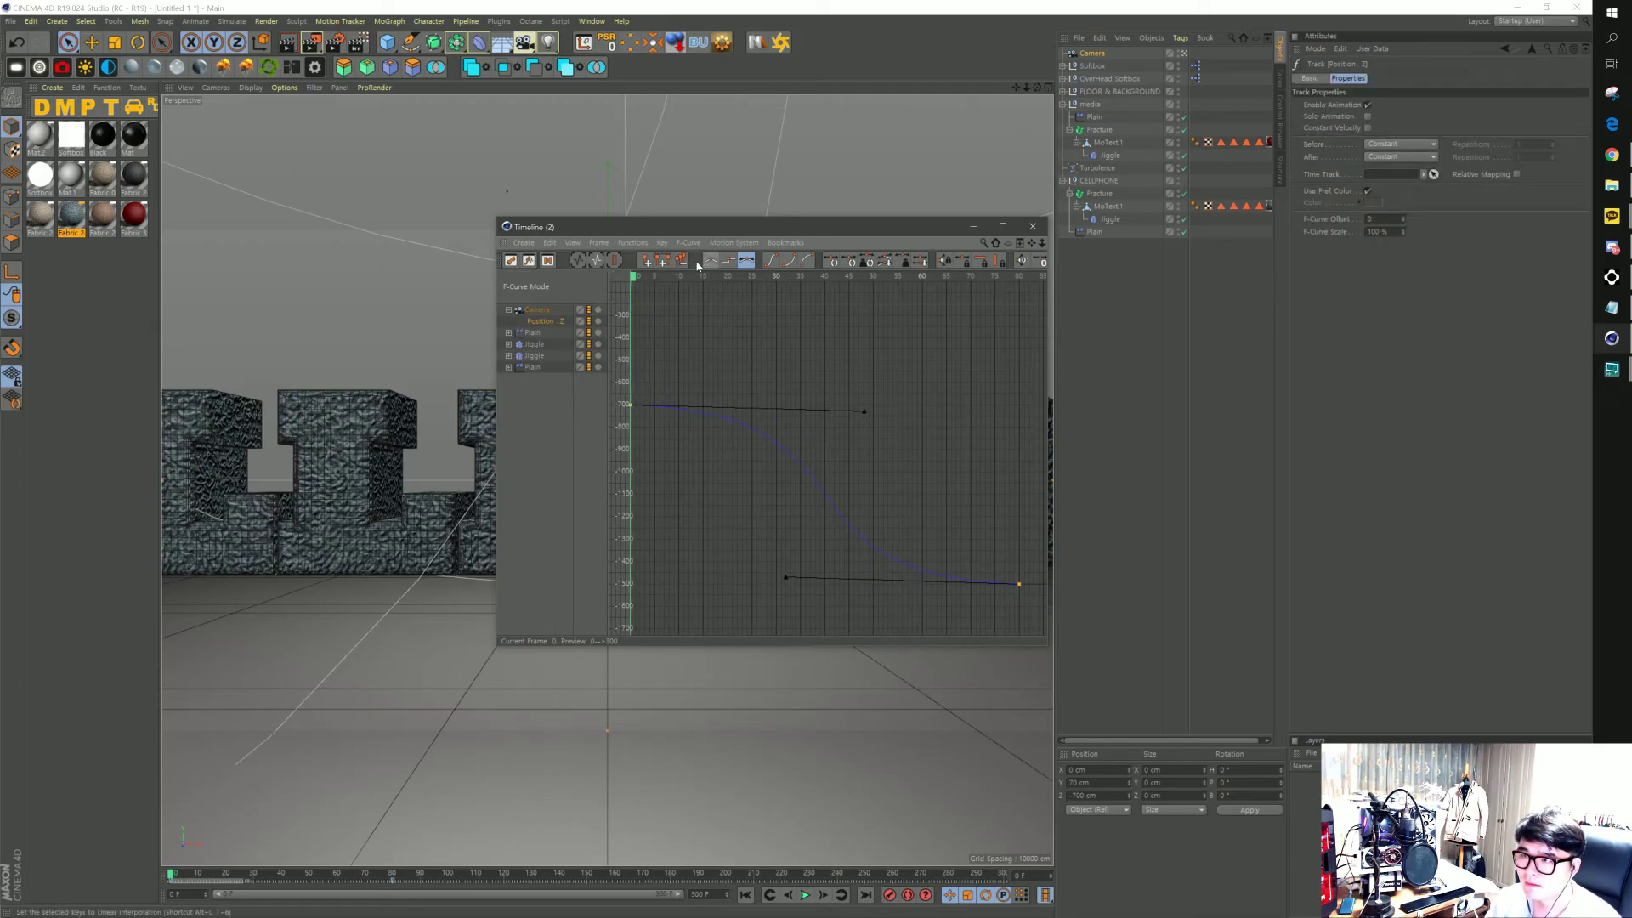
pyautogui.click(597, 264)
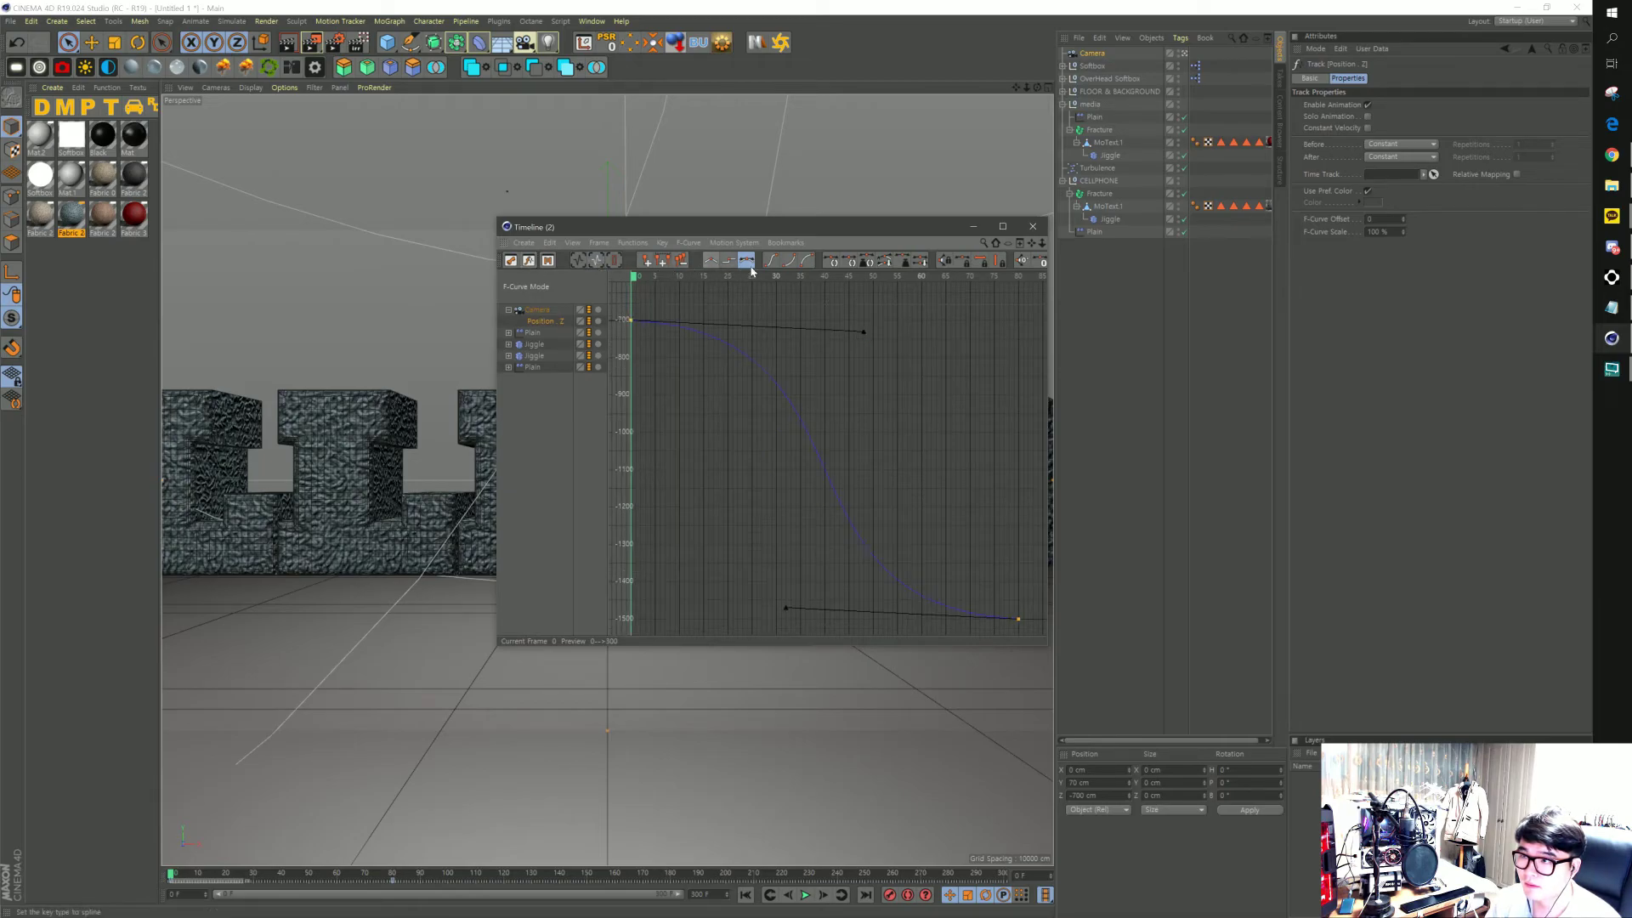
pyautogui.click(864, 333)
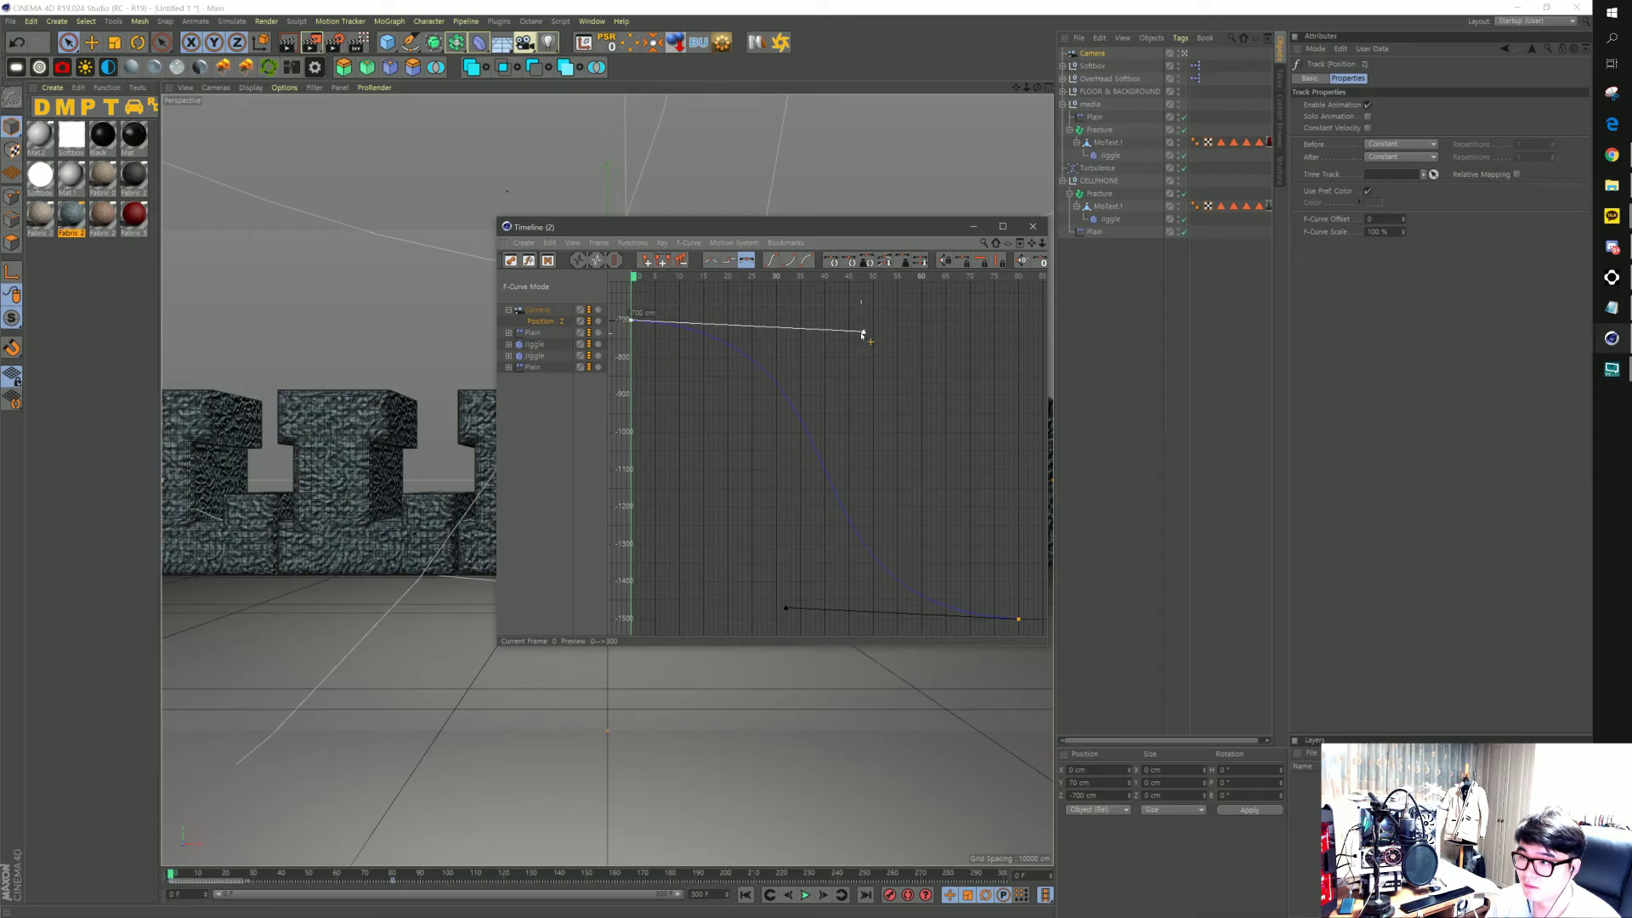
pyautogui.moveTo(863, 333); pyautogui.dragTo(698, 410)
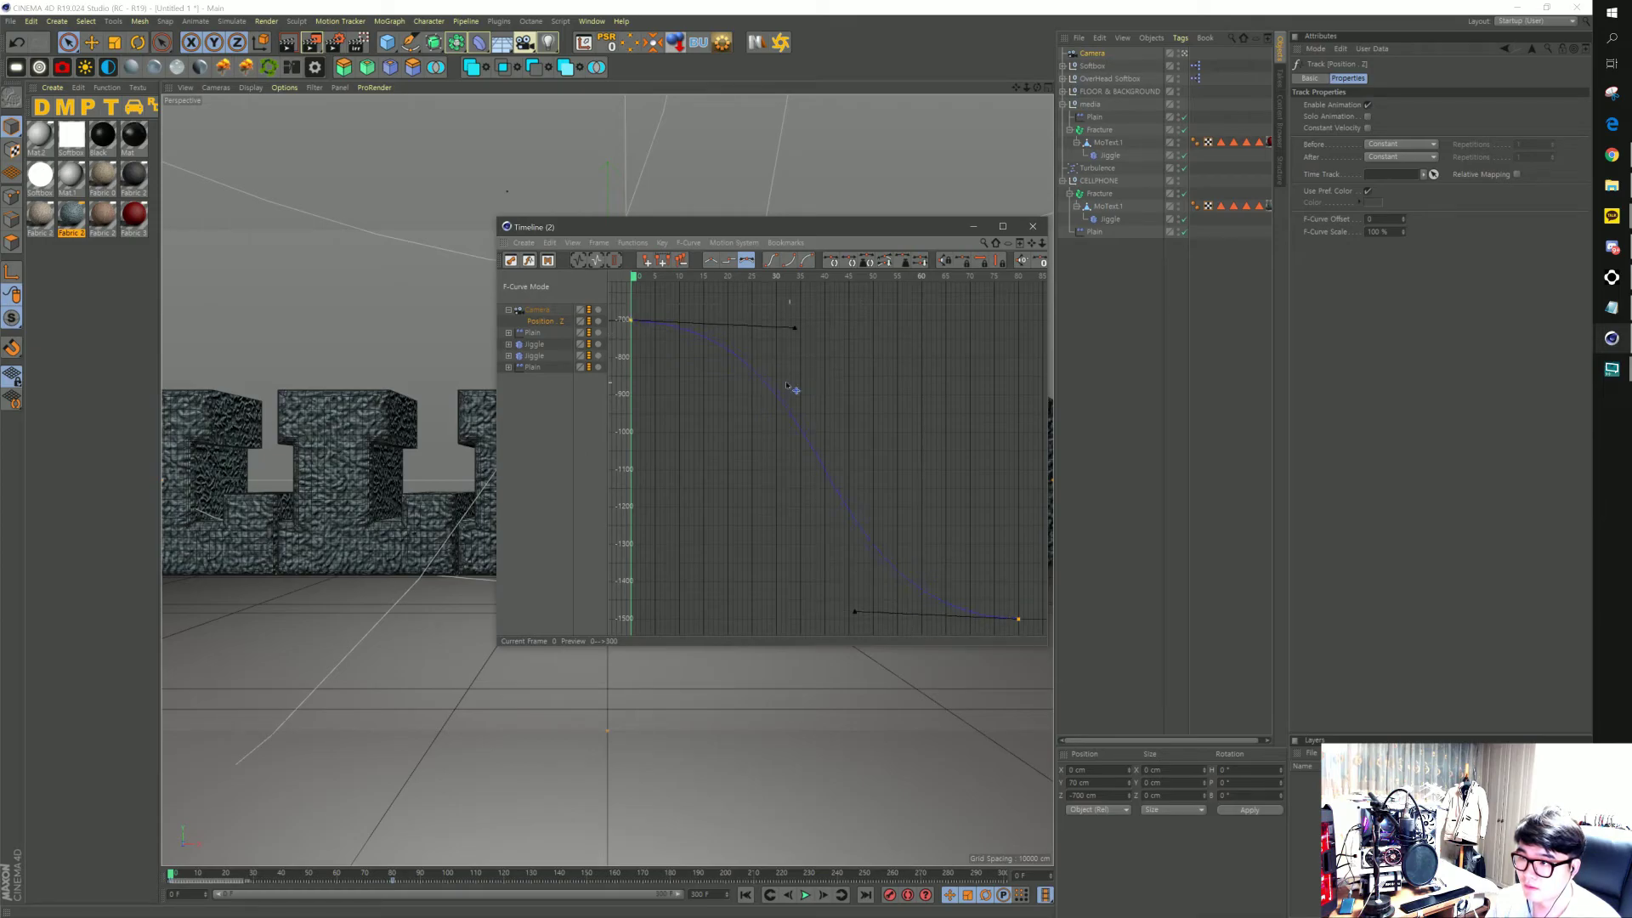
pyautogui.moveTo(950, 533)
pyautogui.mouseDown()
pyautogui.moveTo(1006, 533)
pyautogui.moveTo(680, 621)
pyautogui.mouseUp()
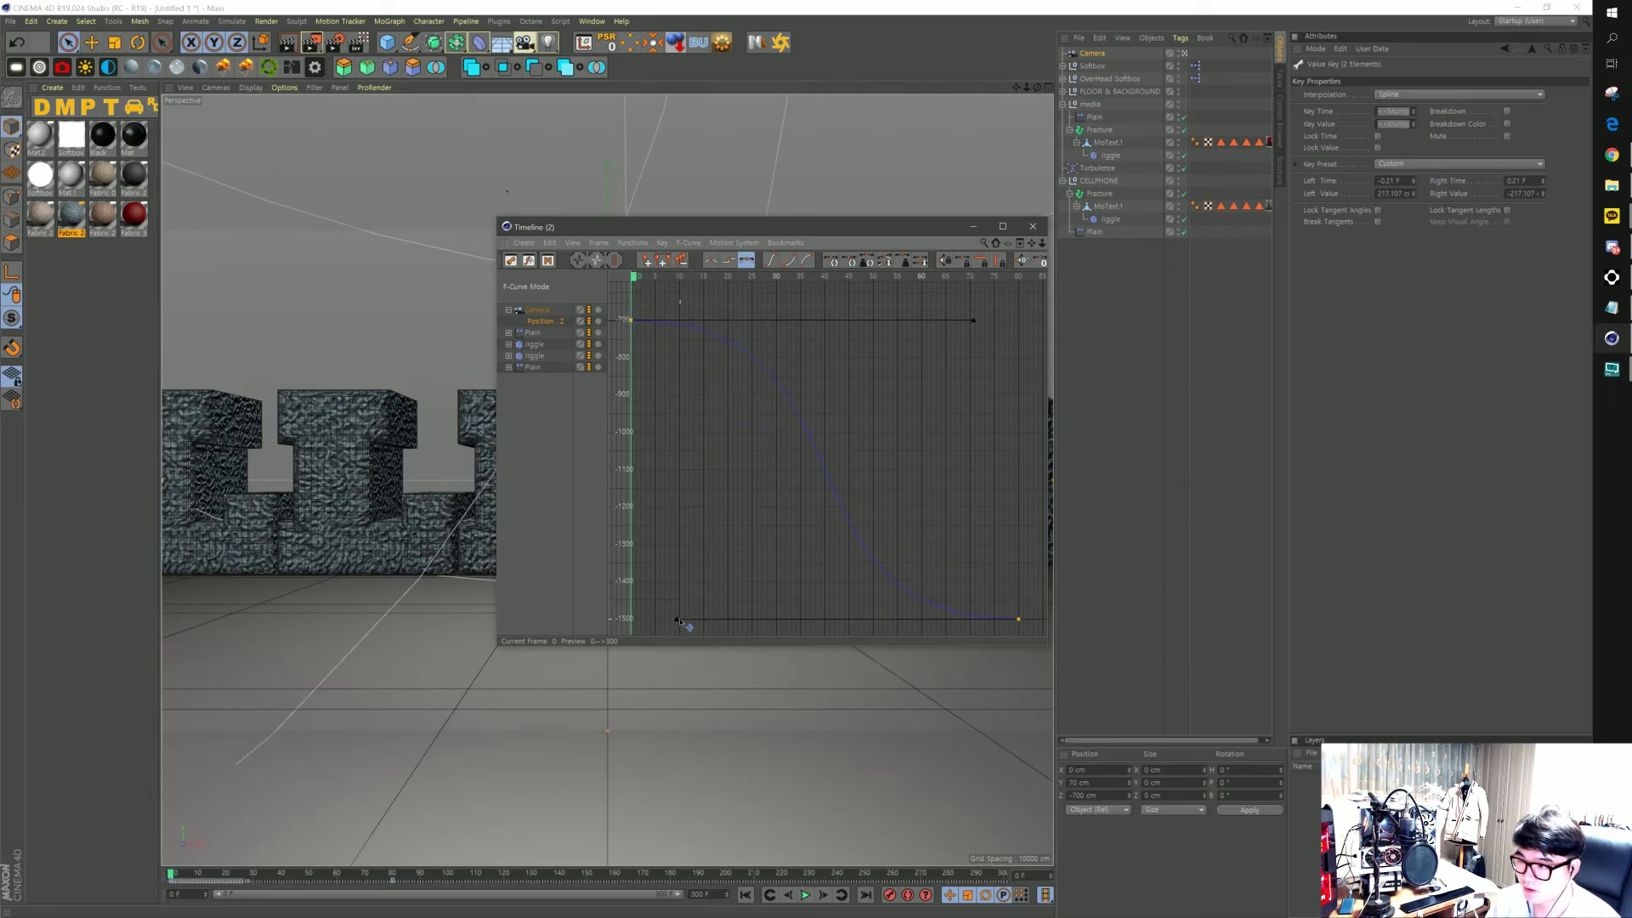
pyautogui.click(944, 527)
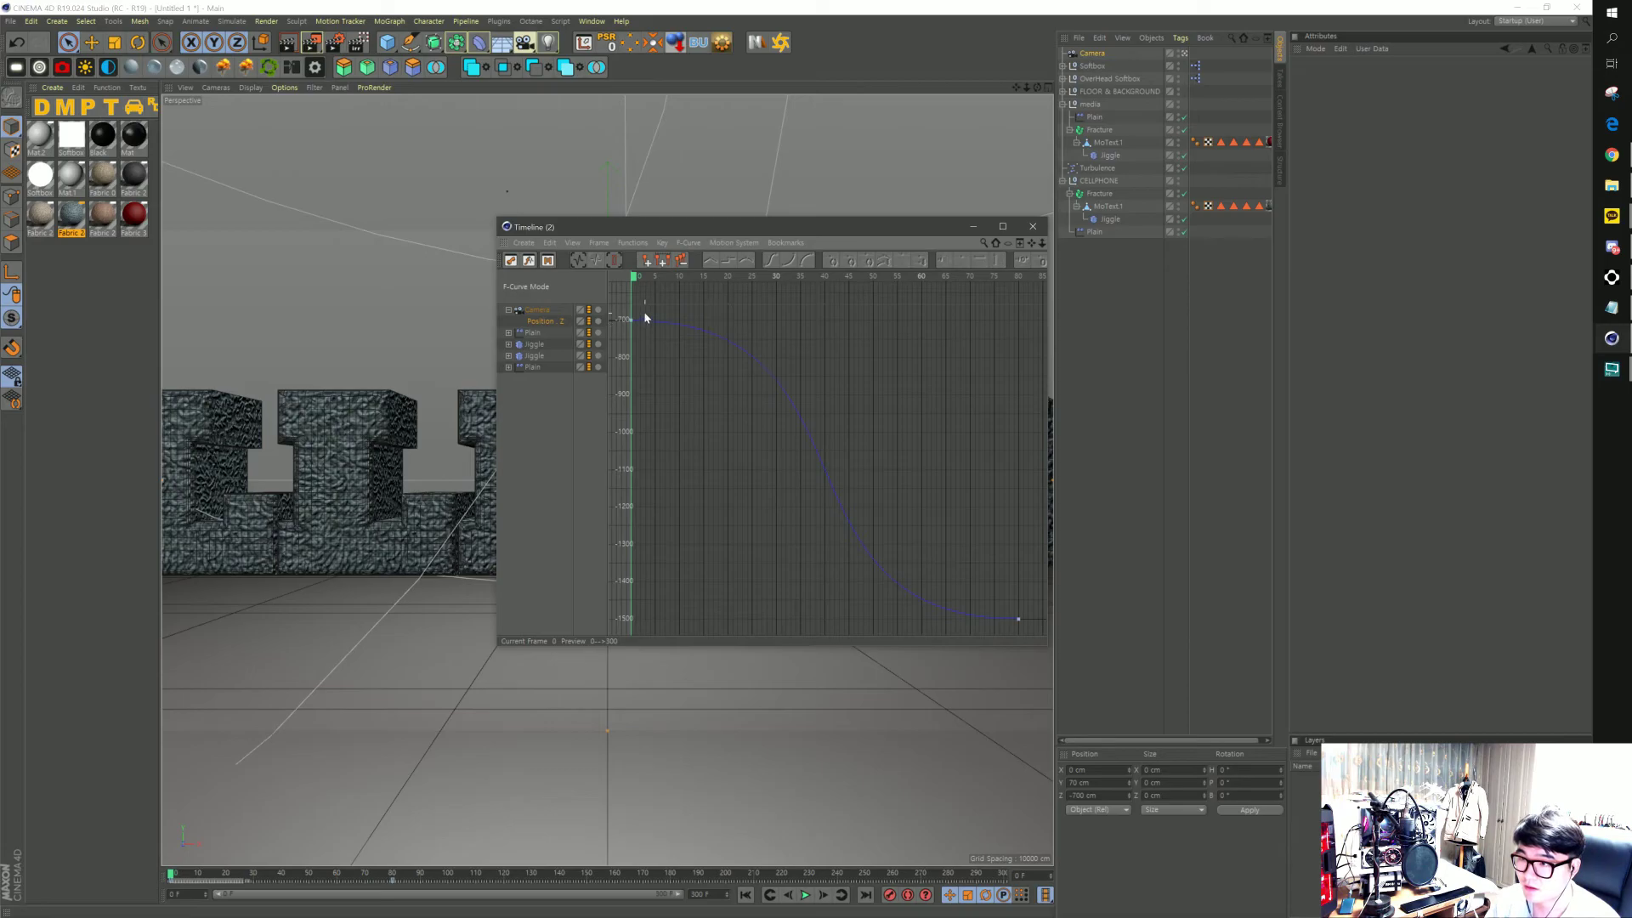
# Make the curve drop steeply from -700 and ease slowly into -1500 at frame 80, then close the editor
pyautogui.moveTo(623, 335); pyautogui.dragTo(623, 334)
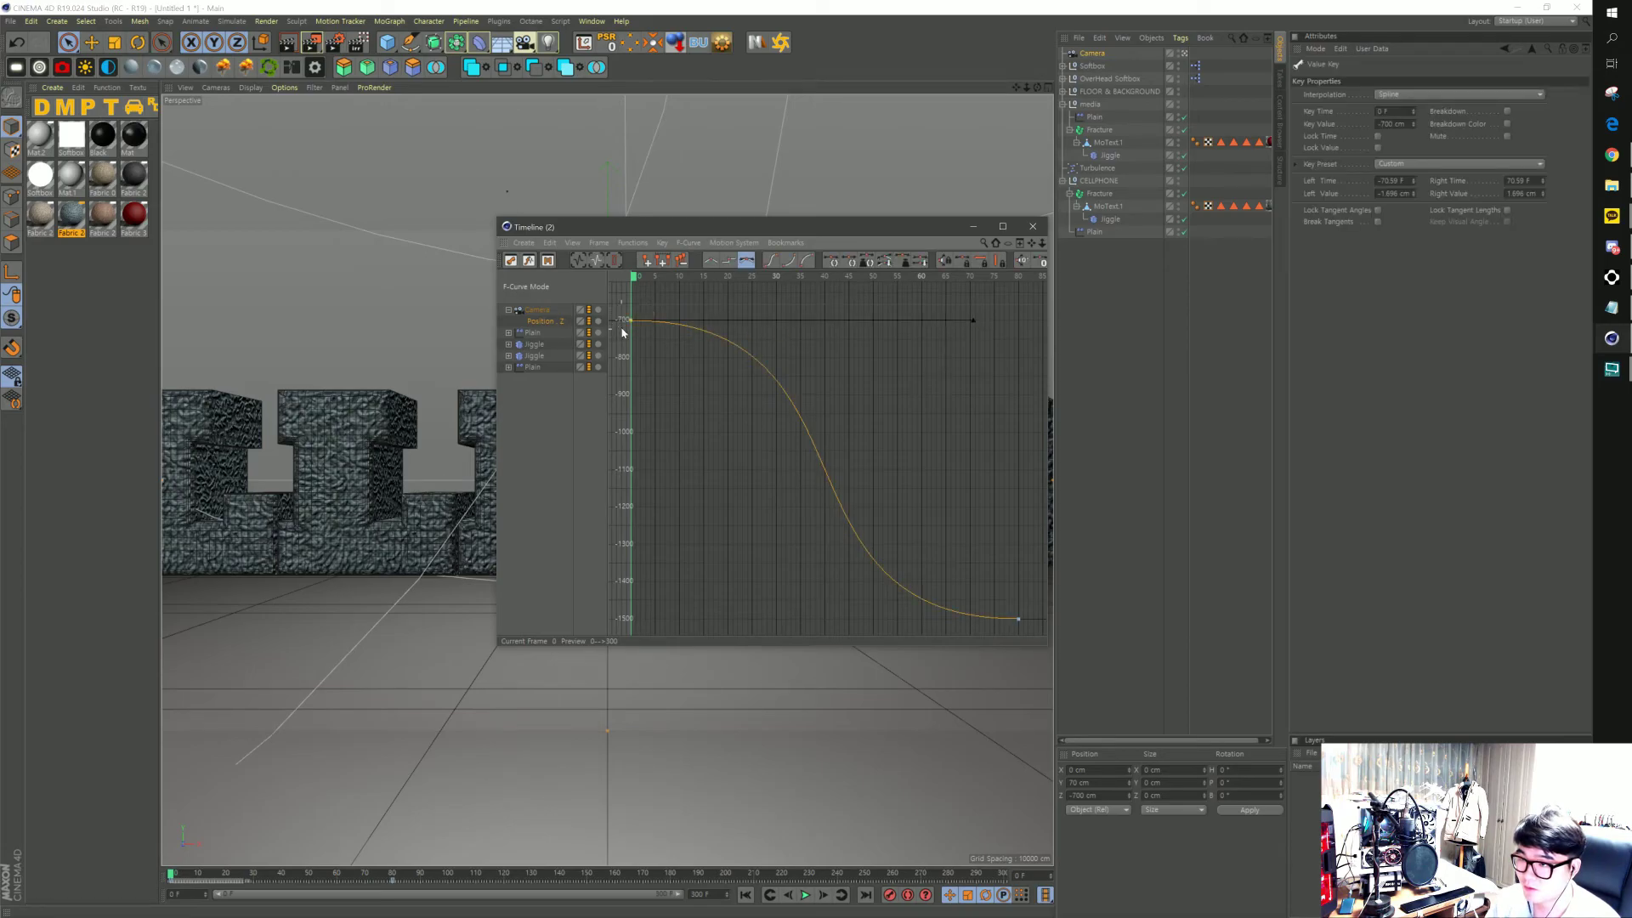
pyautogui.moveTo(973, 323)
pyautogui.mouseDown()
pyautogui.moveTo(637, 397)
pyautogui.moveTo(649, 391)
pyautogui.mouseUp()
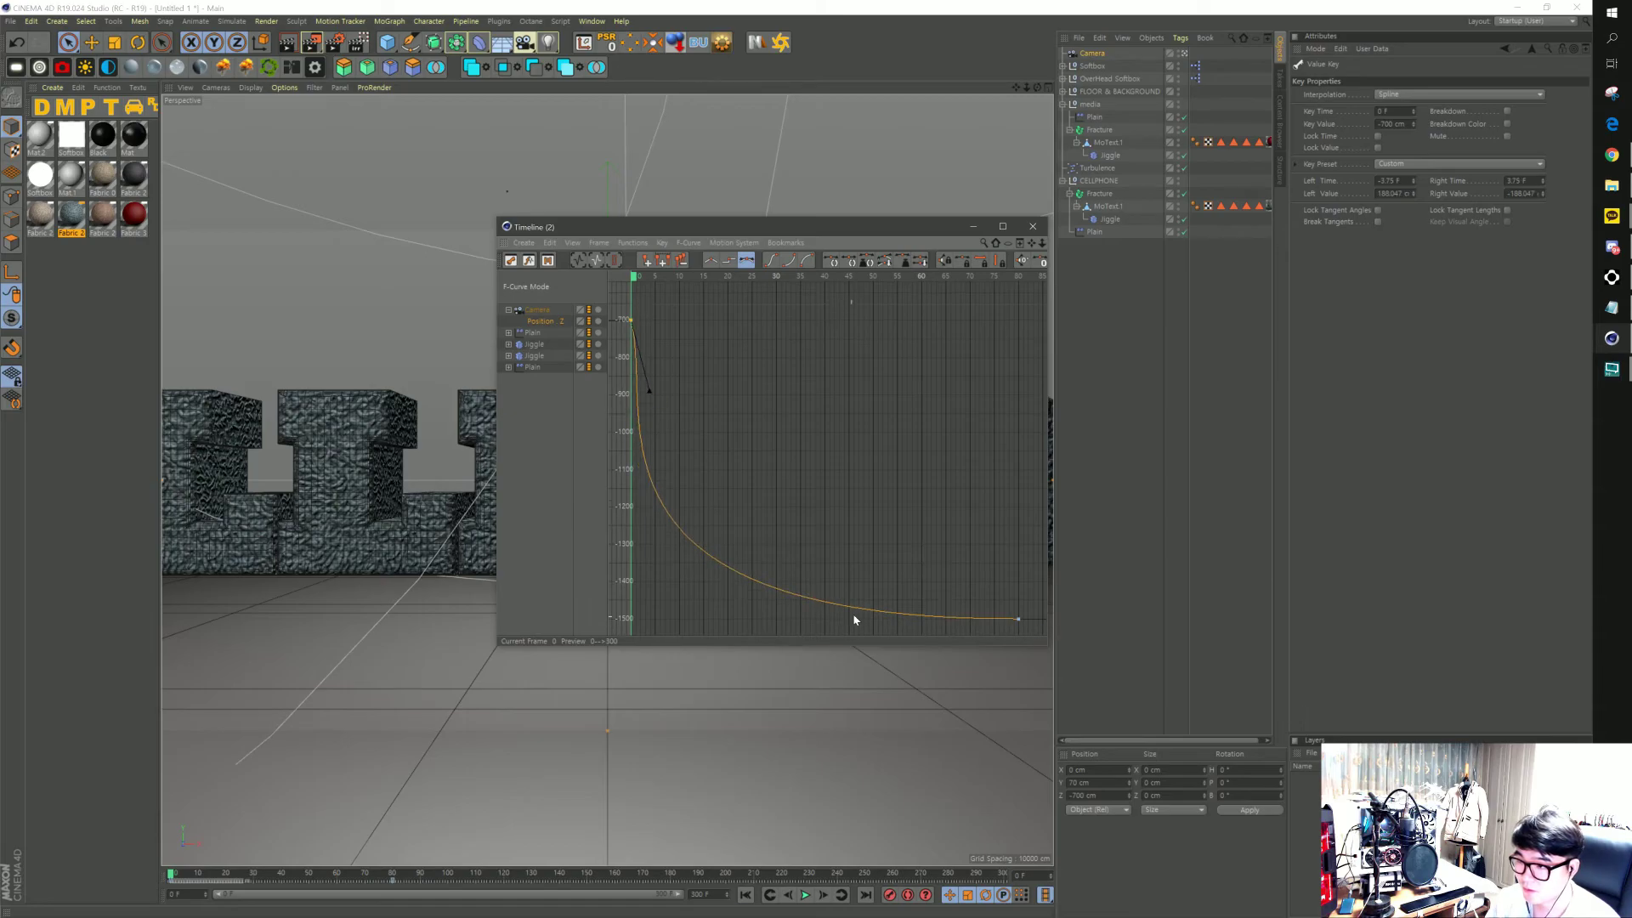
pyautogui.click(1018, 619)
pyautogui.moveTo(677, 617); pyautogui.dragTo(758, 604)
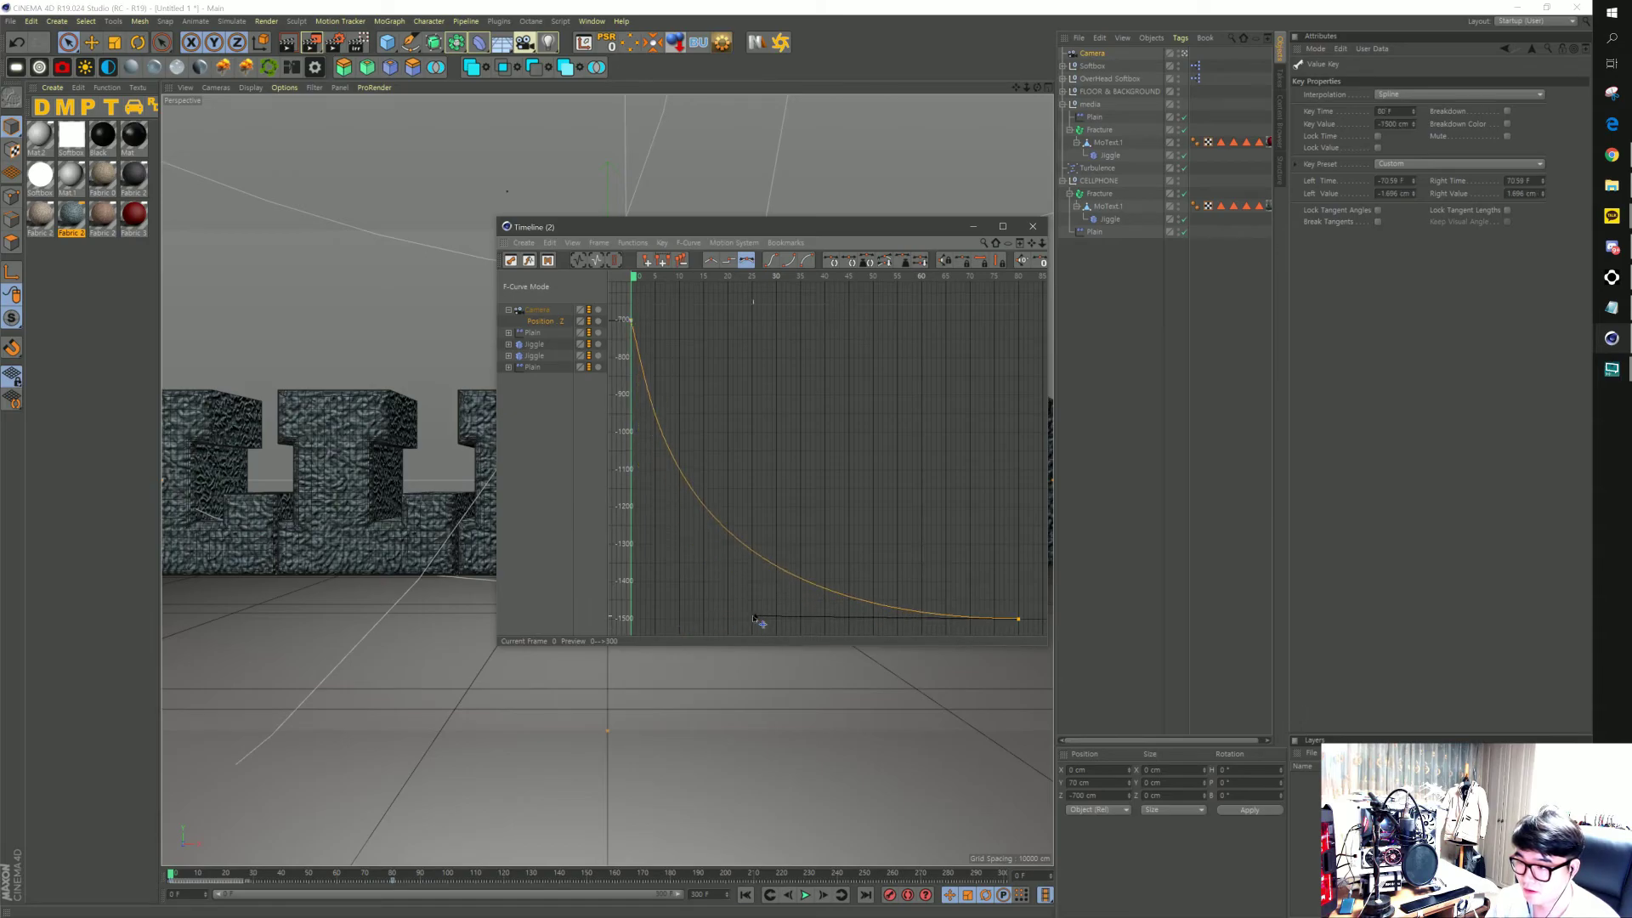
pyautogui.click(1032, 227)
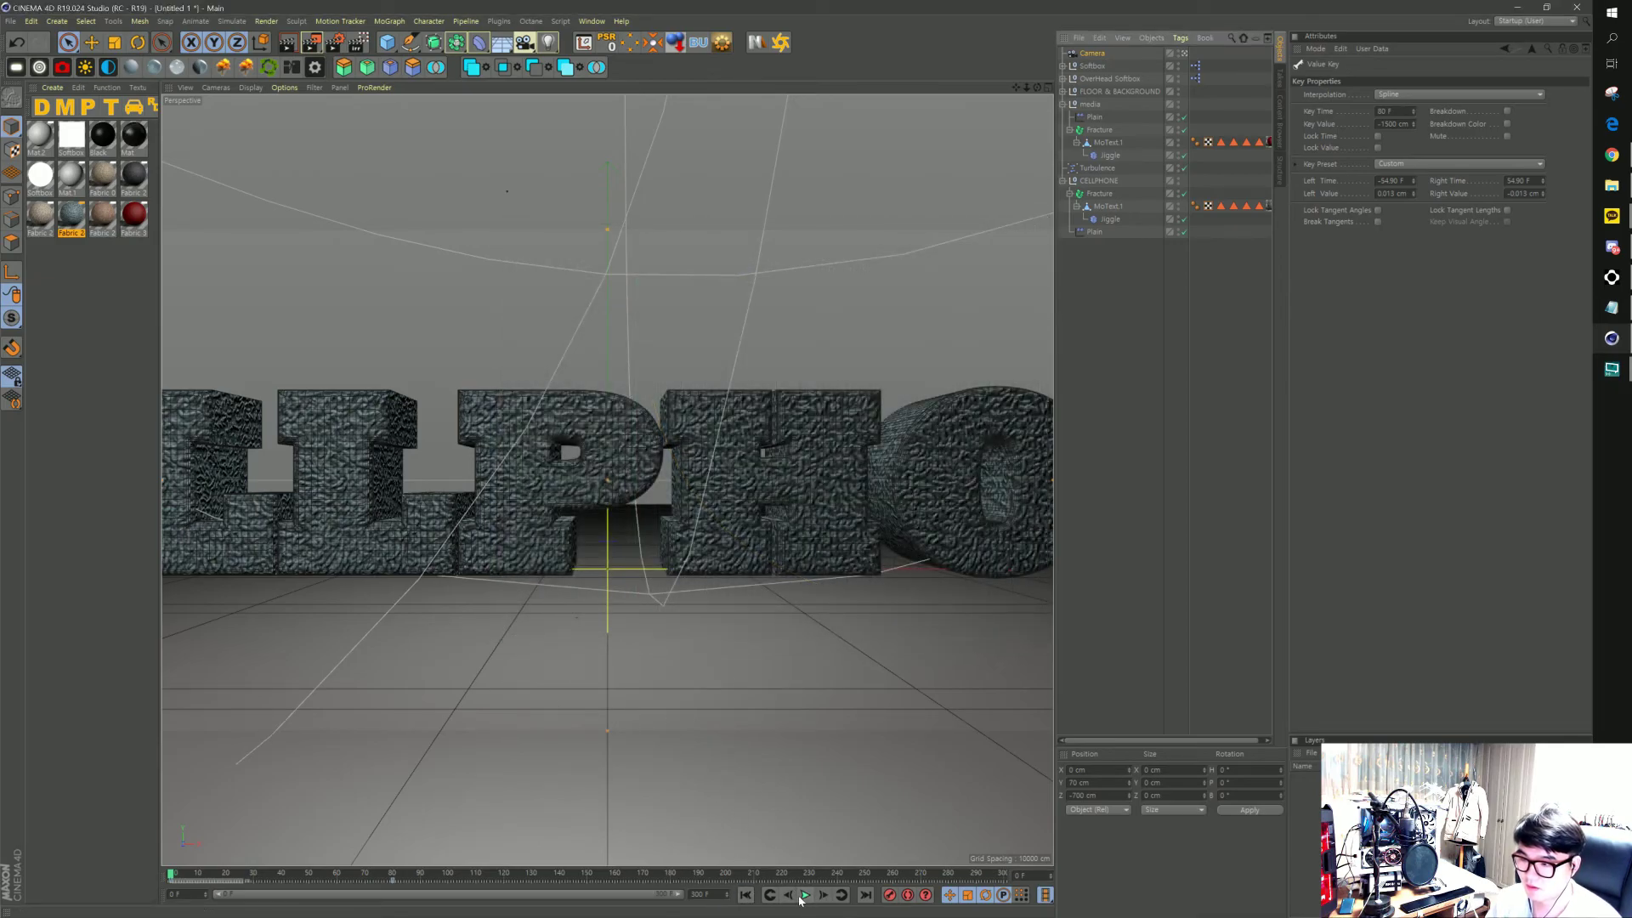
pyautogui.click(592, 22)
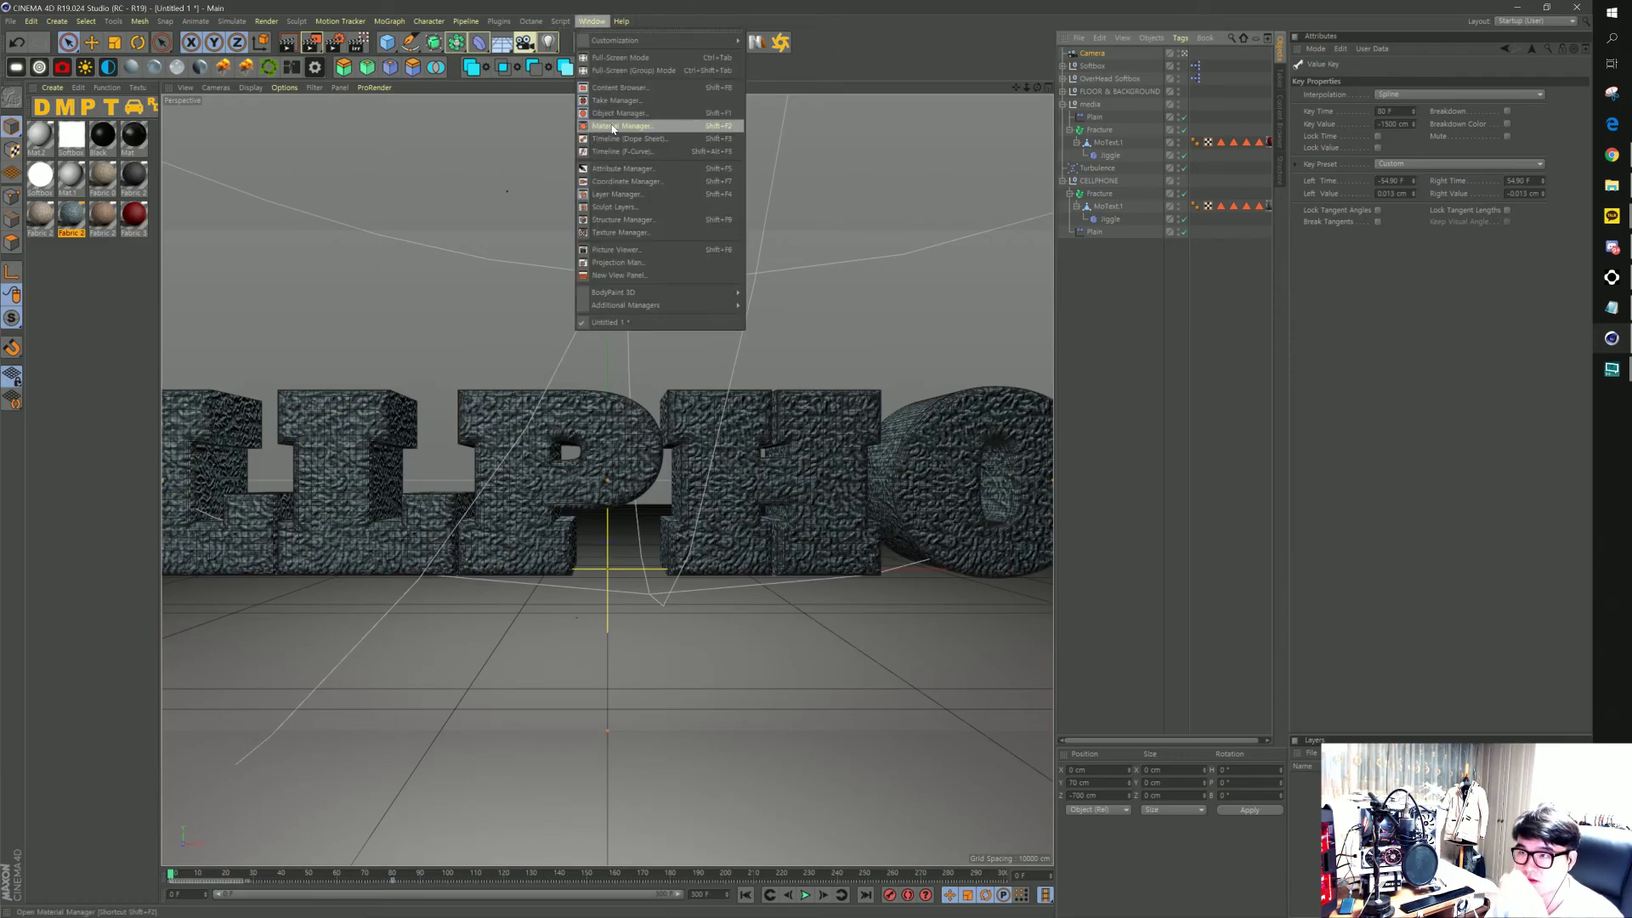
pyautogui.click(612, 152)
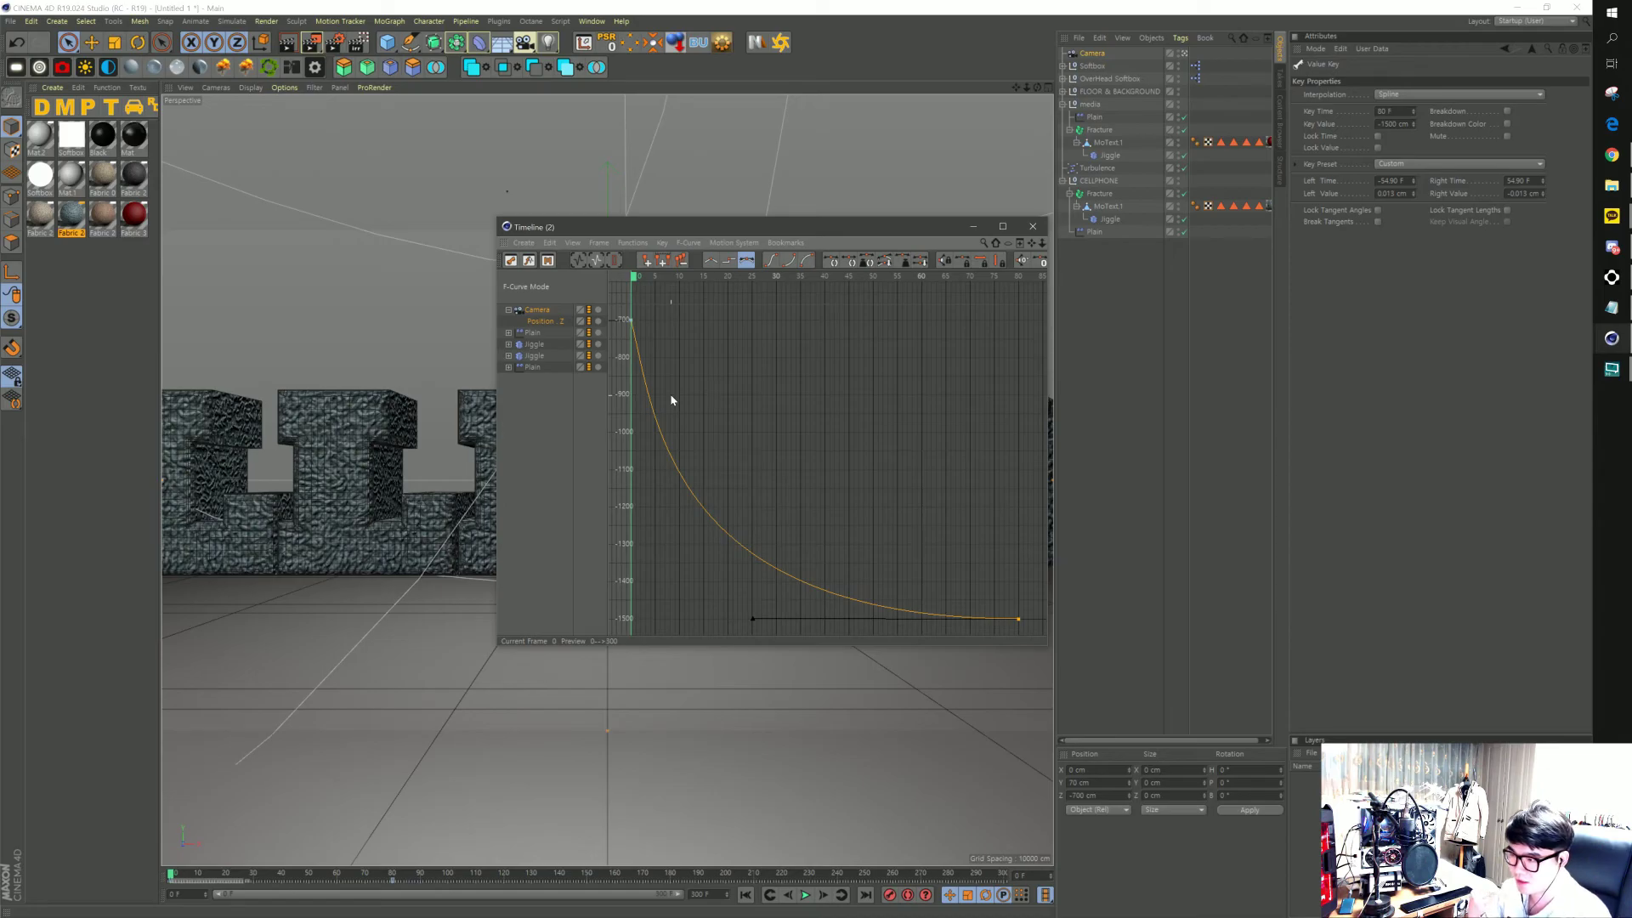
pyautogui.click(1033, 226)
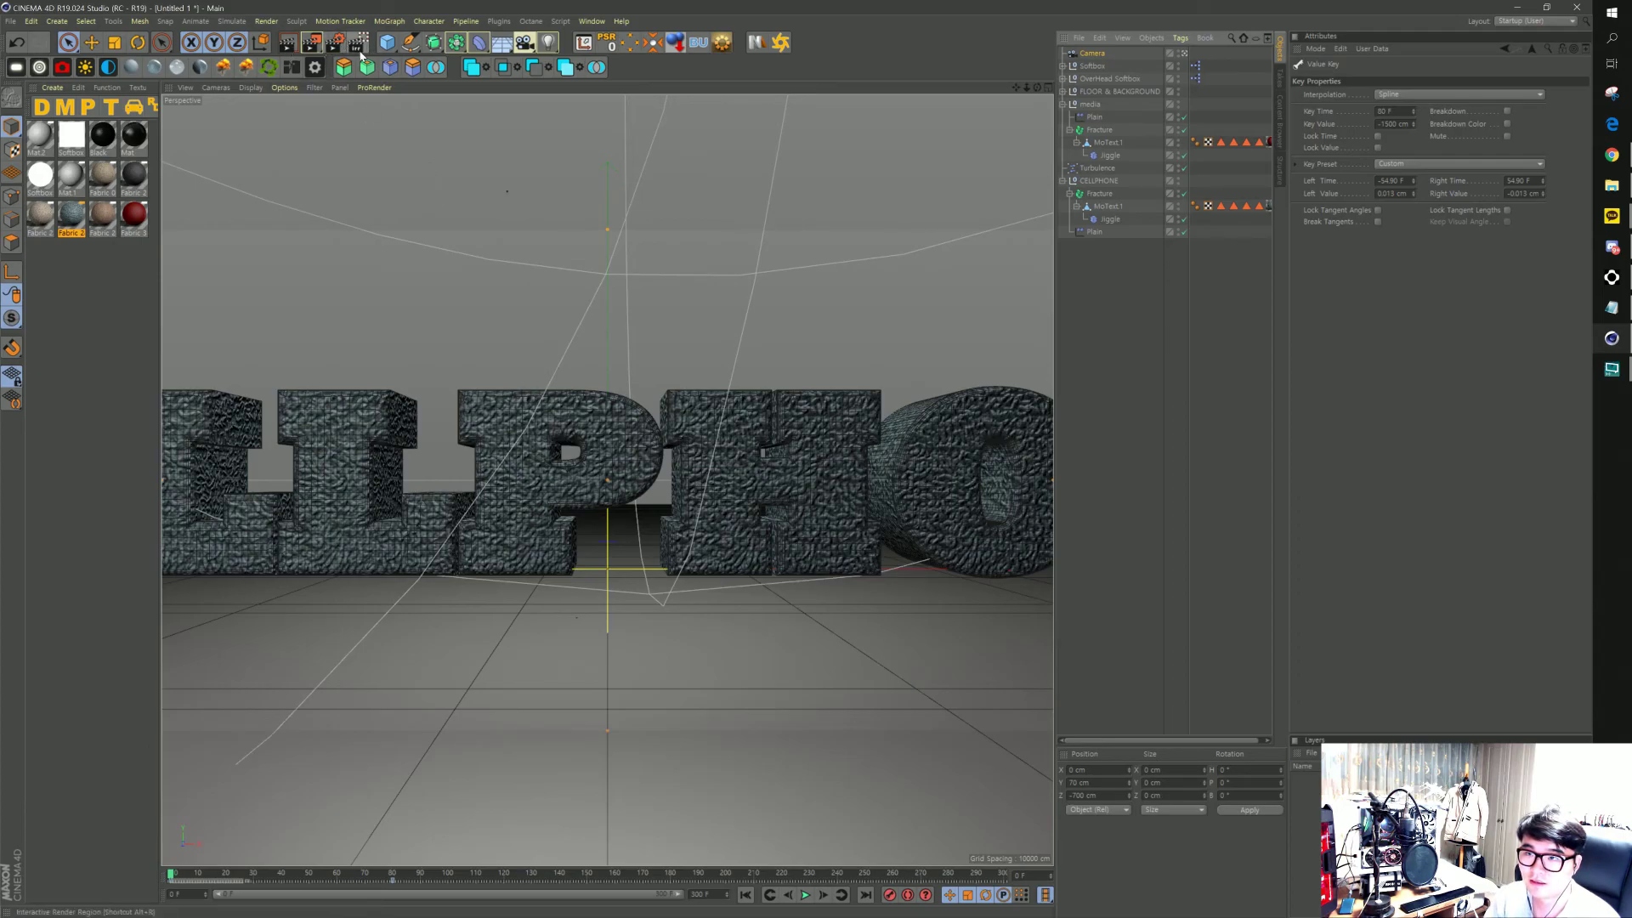
# Set the render output to 1920 x 1080 and the frame range to All Frames (0–300)
pyautogui.click(336, 40)
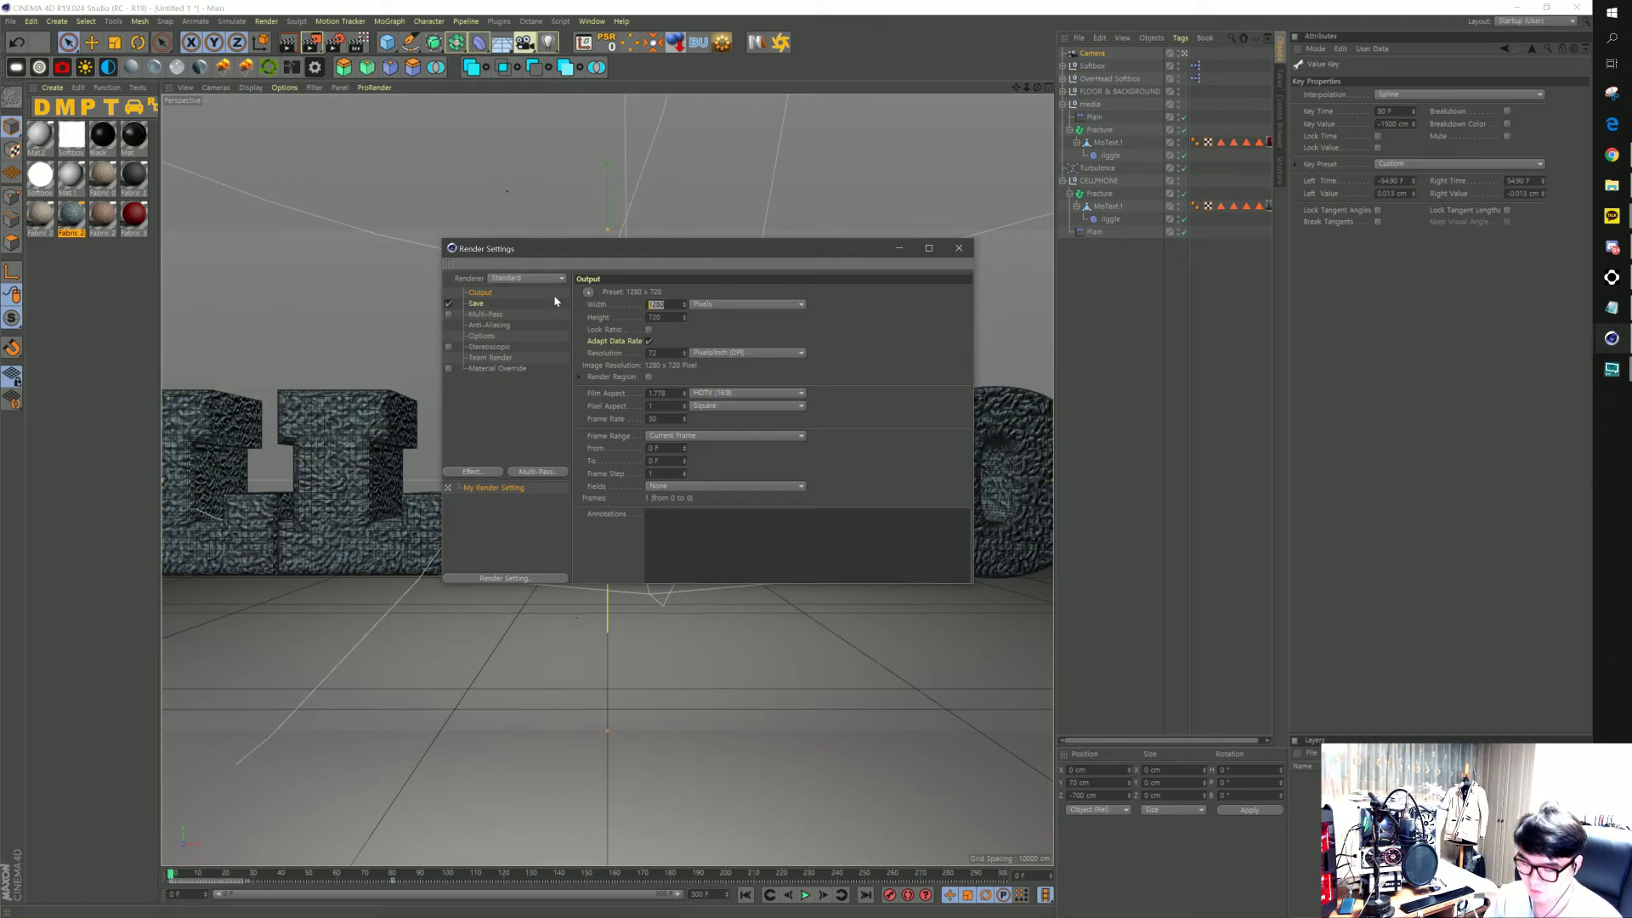
pyautogui.write('920')
pyautogui.press('Tab')
pyautogui.write('1')
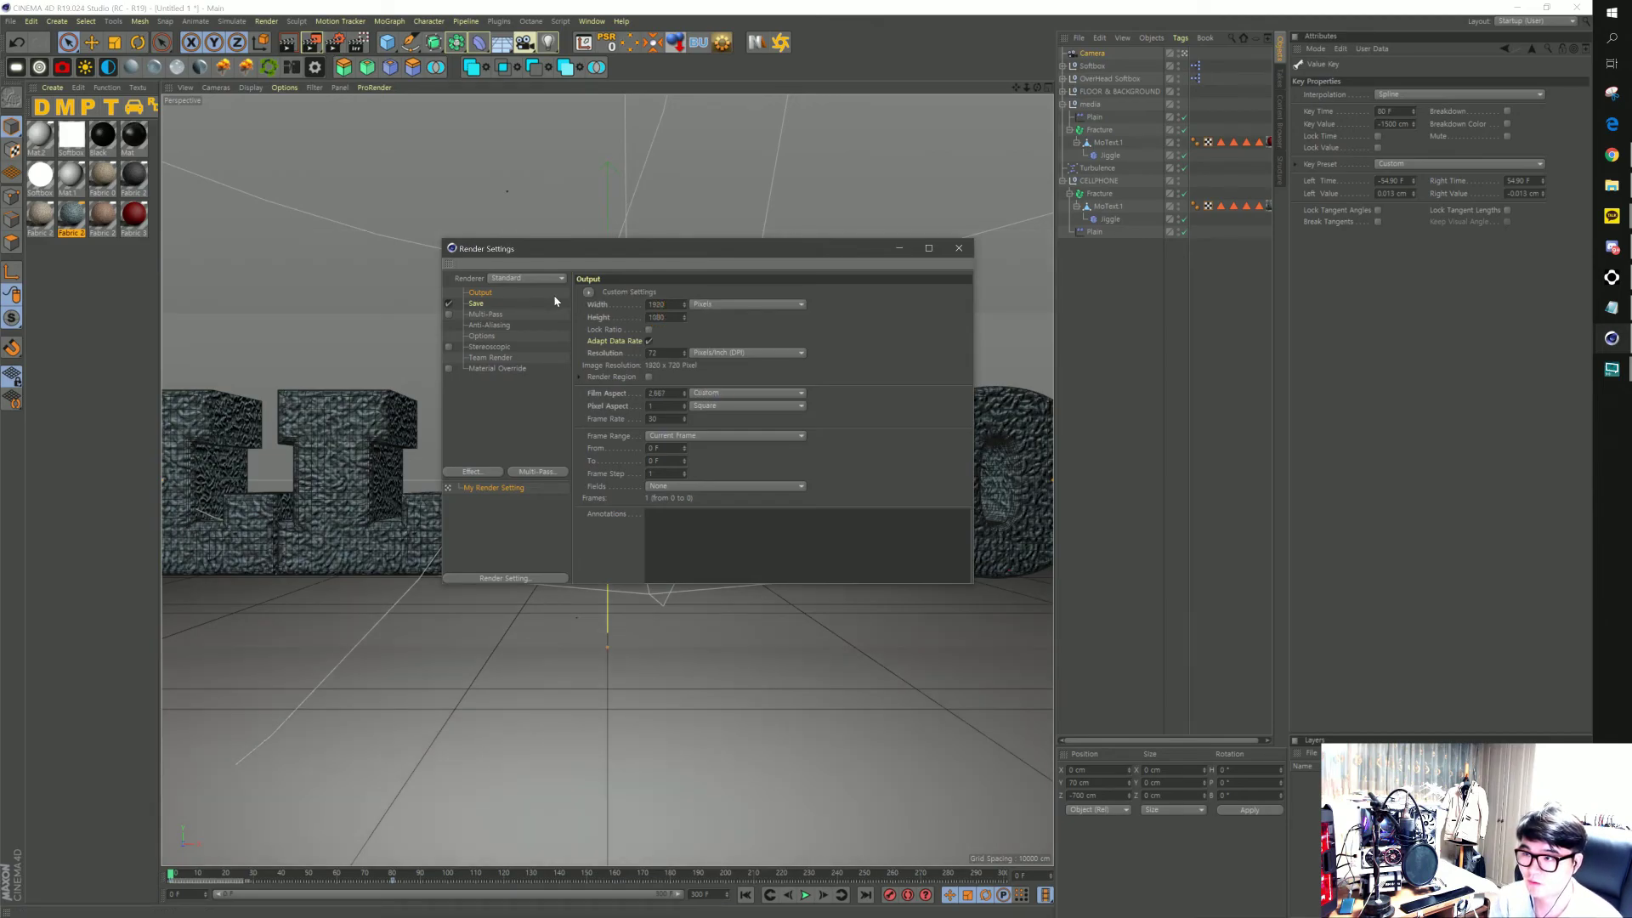
pyautogui.press('Return')
pyautogui.click(665, 437)
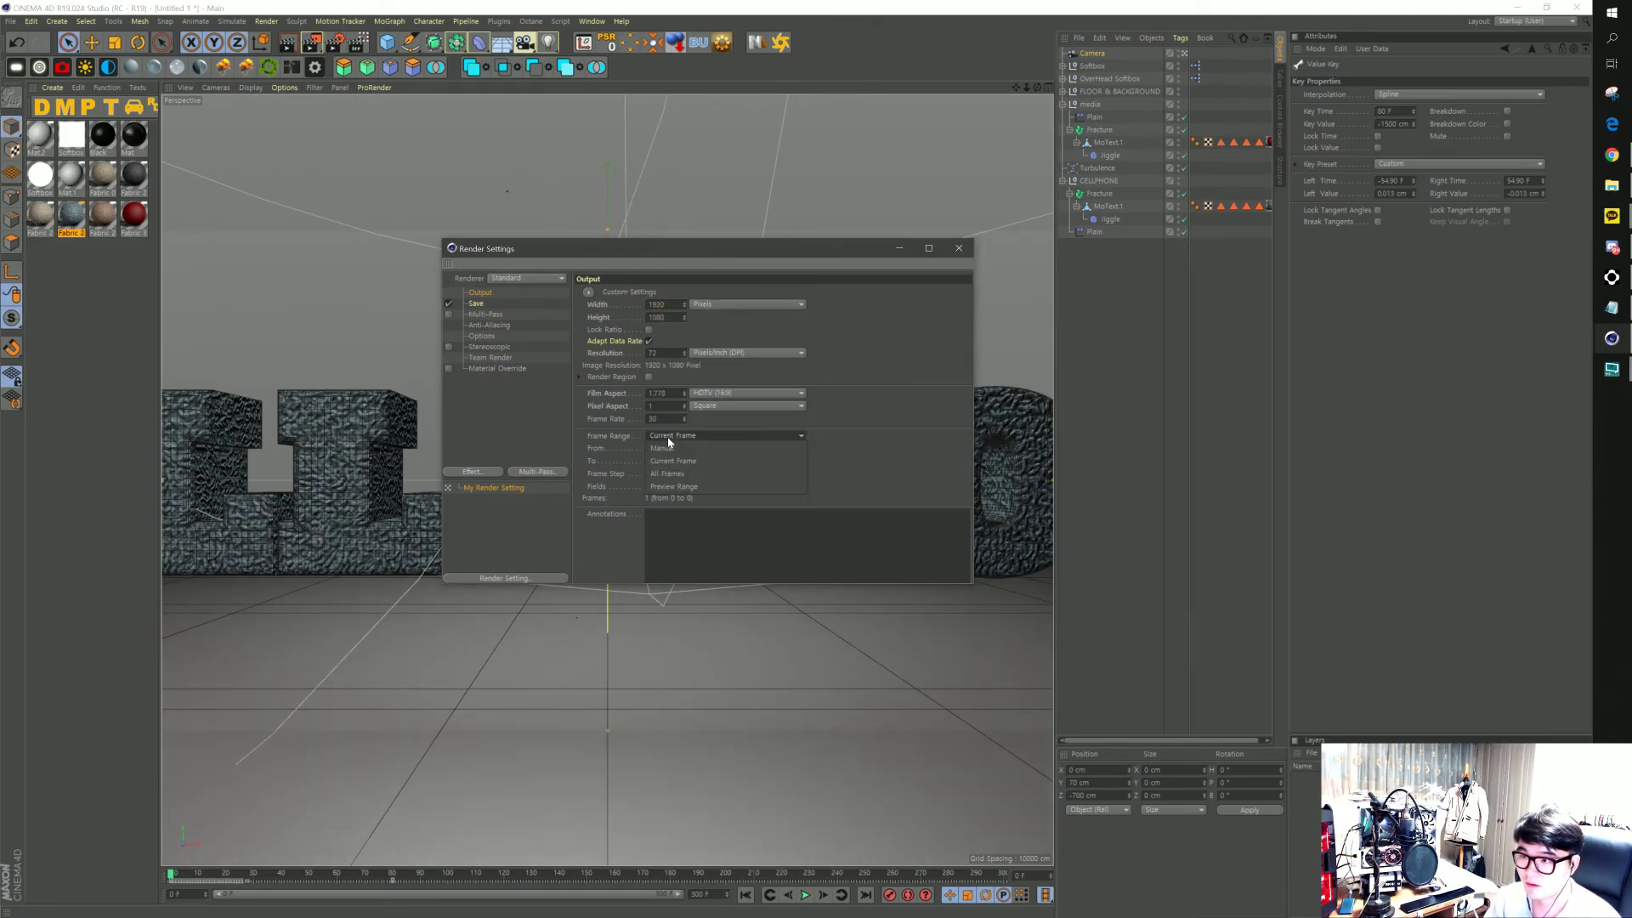
pyautogui.click(670, 437)
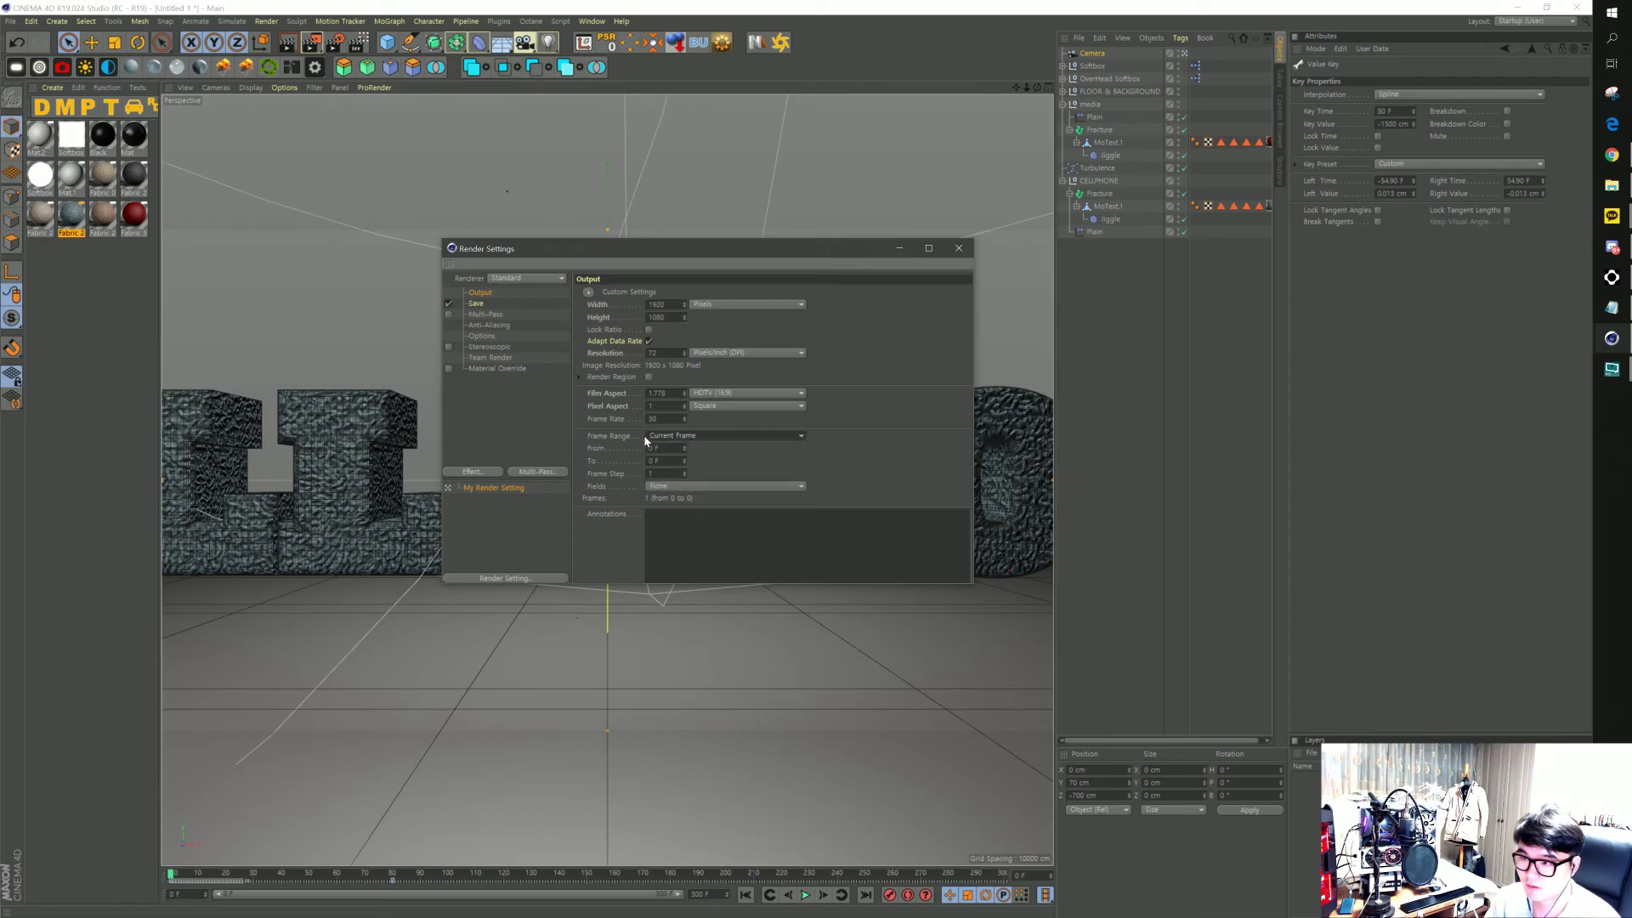
pyautogui.click(645, 439)
pyautogui.click(675, 474)
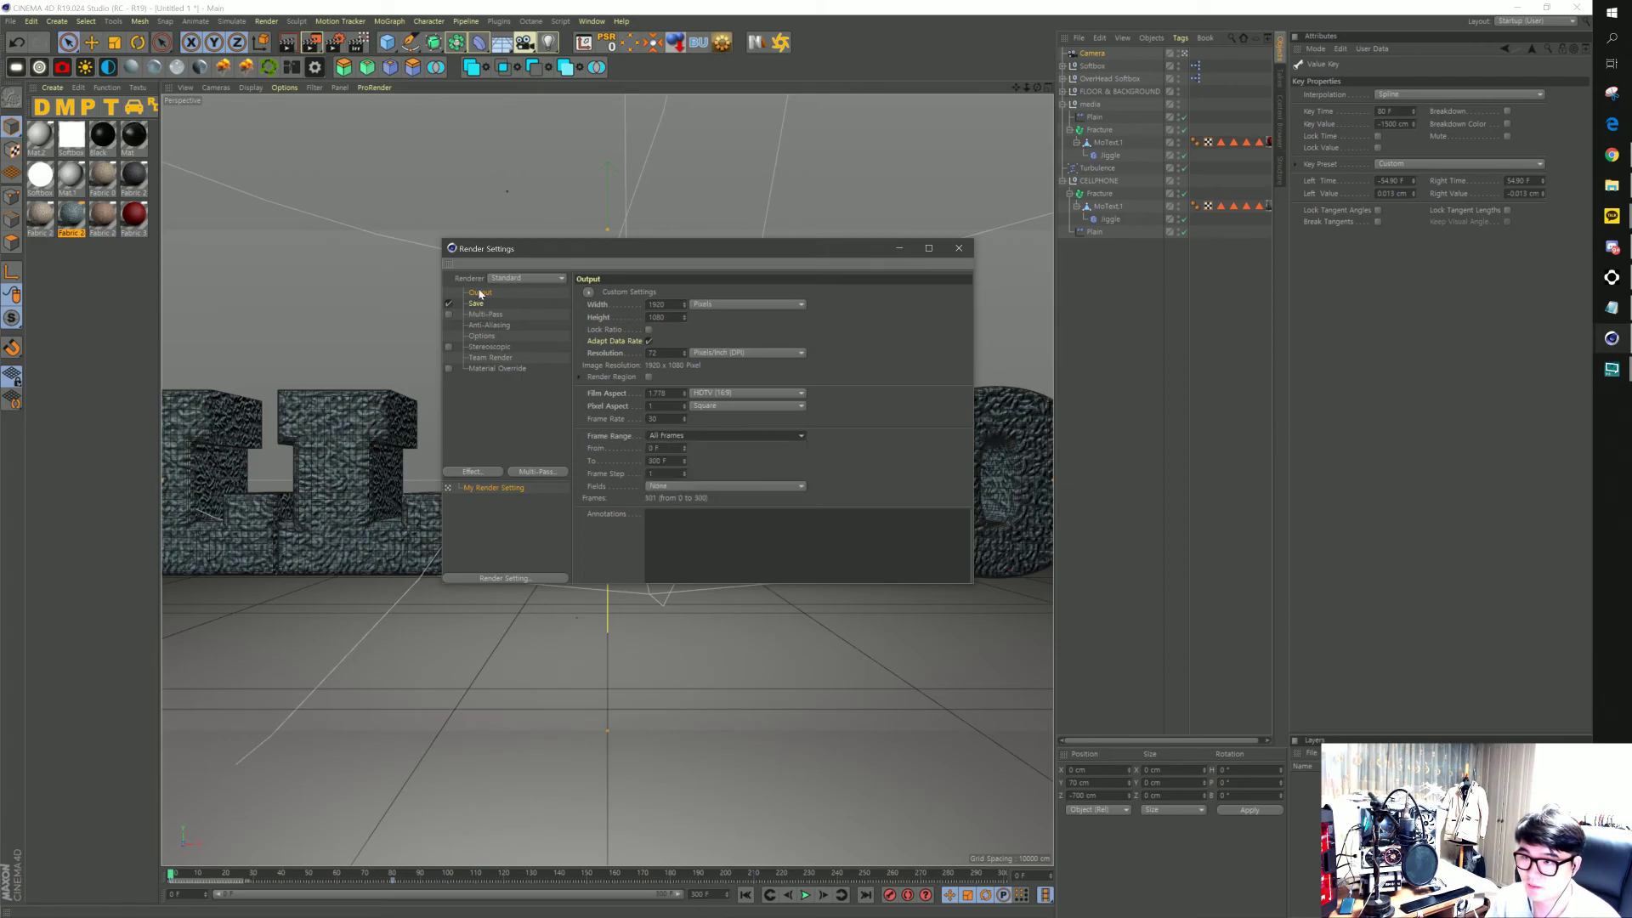
# Add Ambient Occlusion with 128 maximum samples and 100% accuracy
pyautogui.click(472, 471)
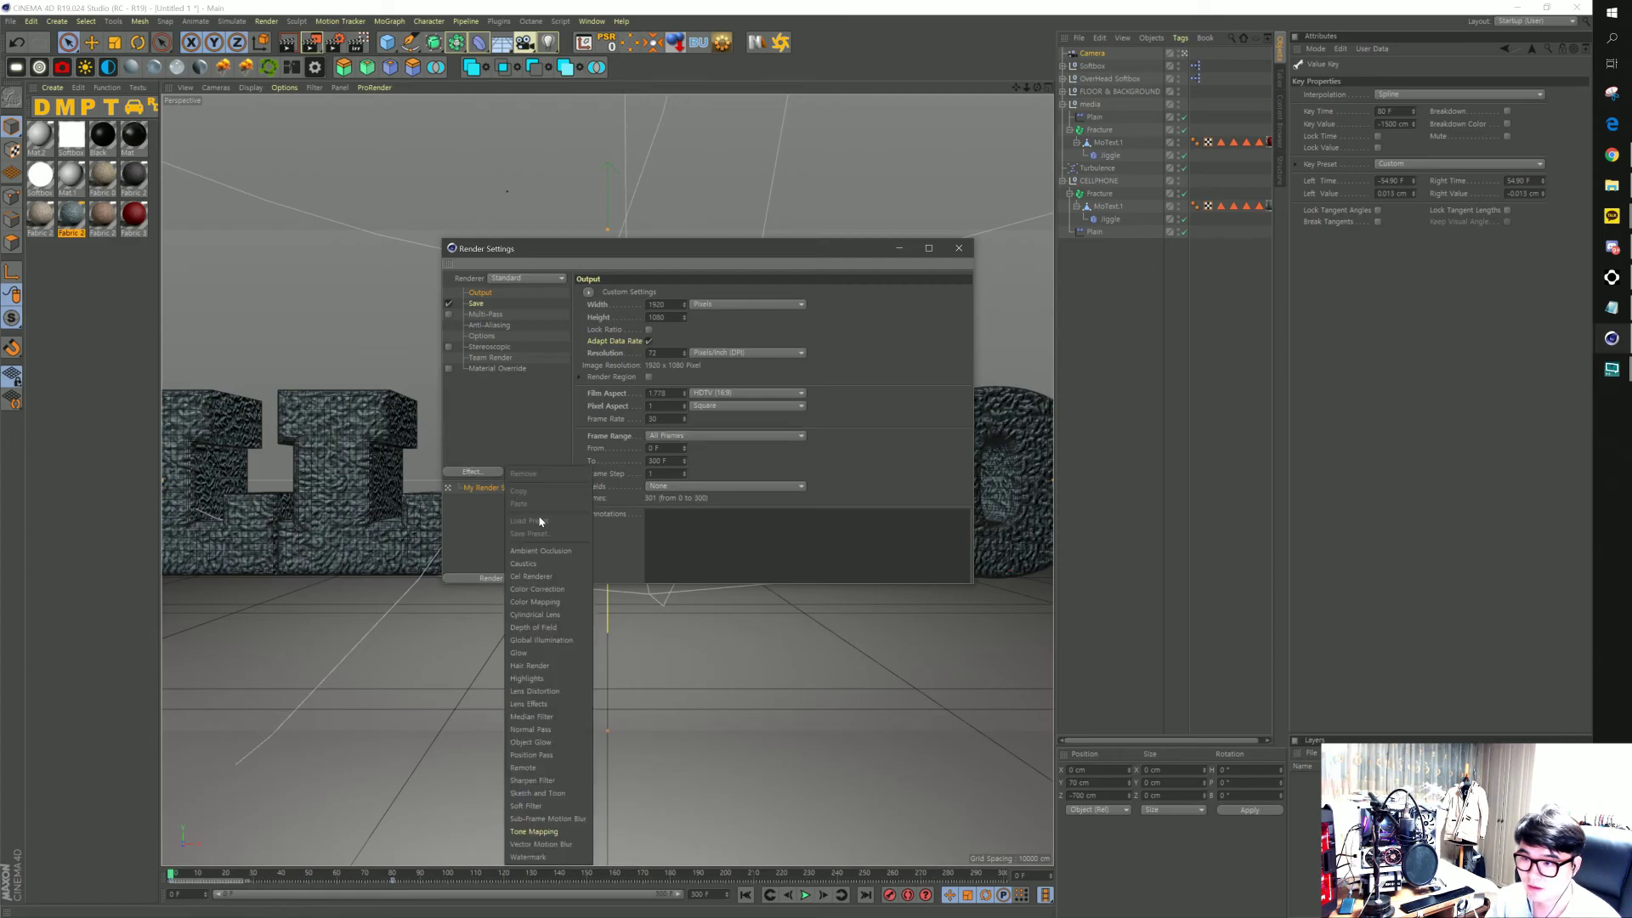
pyautogui.click(548, 553)
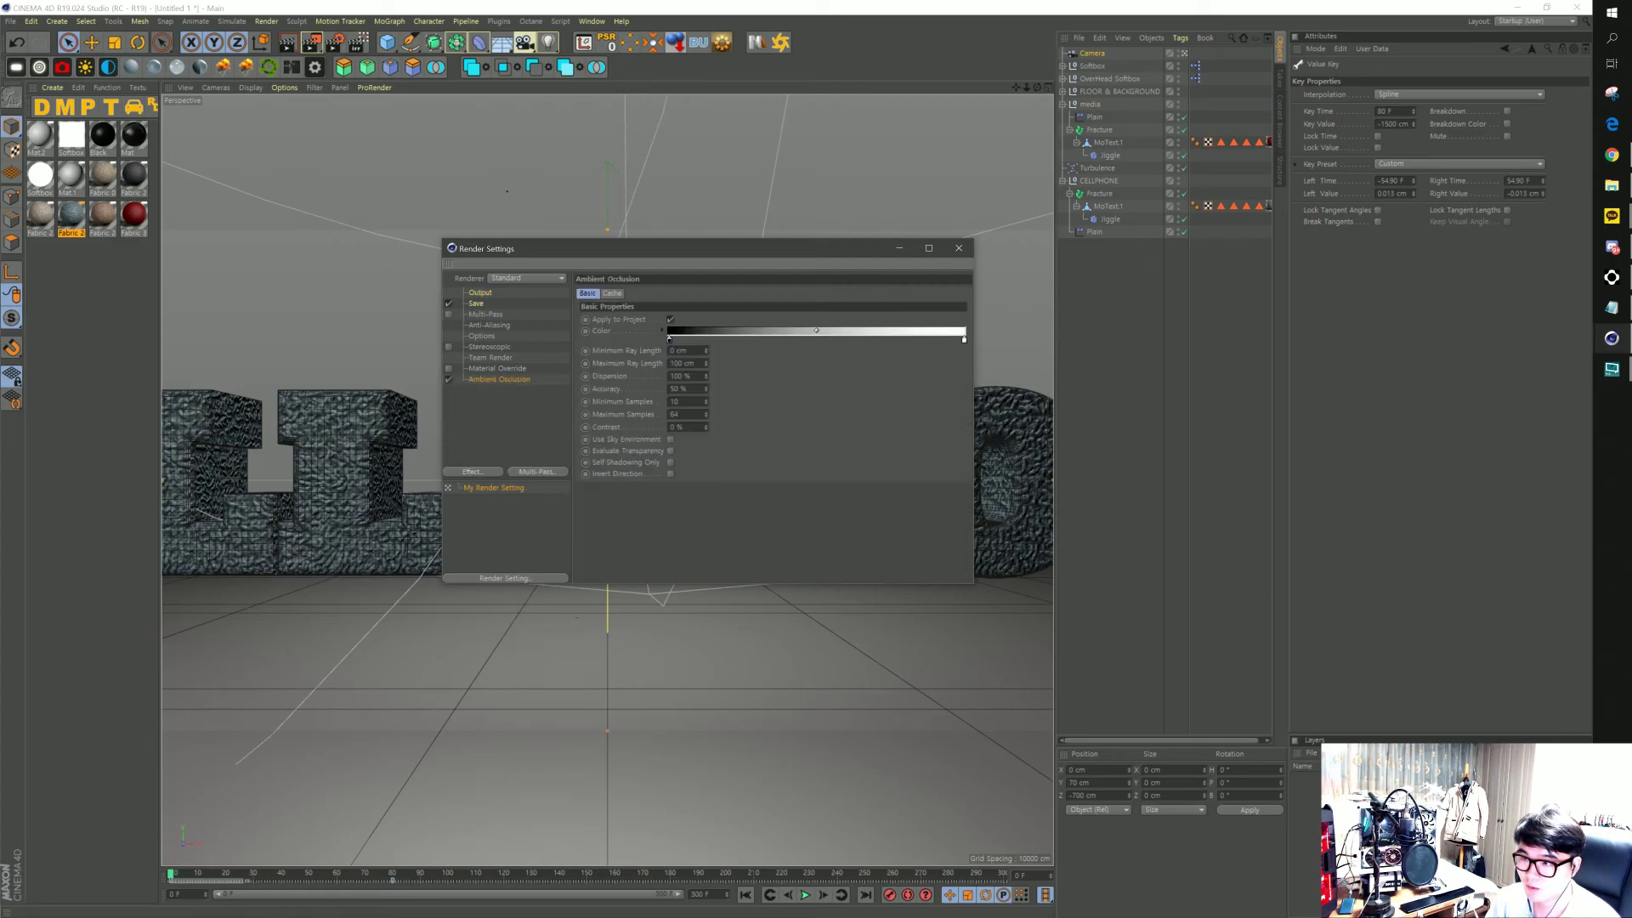
pyautogui.click(705, 414)
pyautogui.click(684, 413)
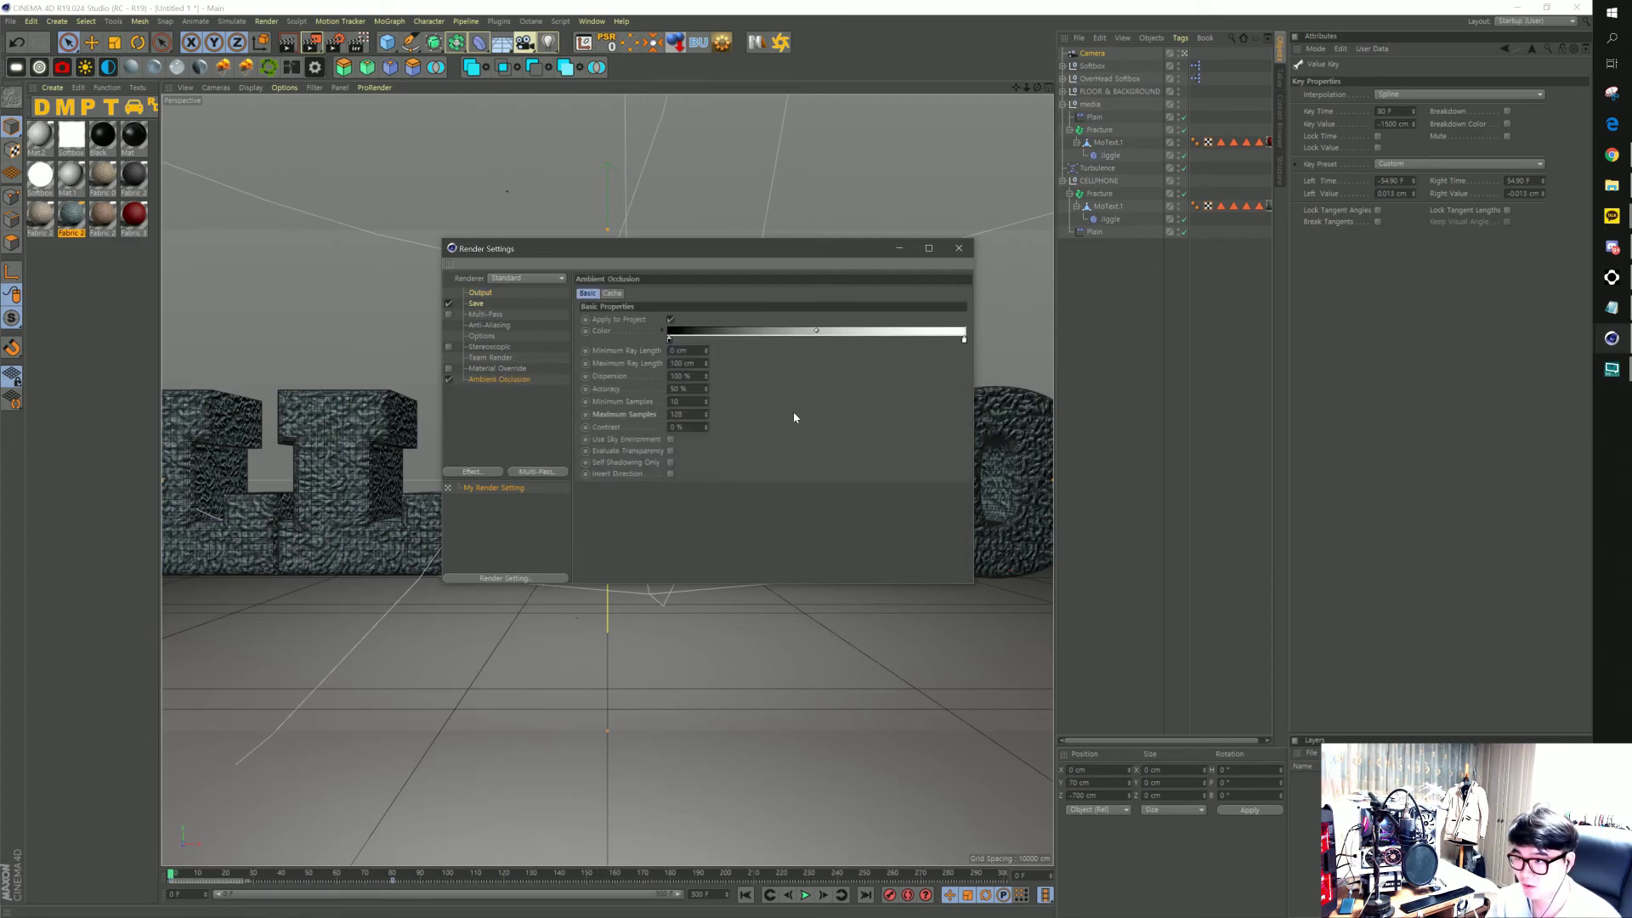
pyautogui.click(680, 389)
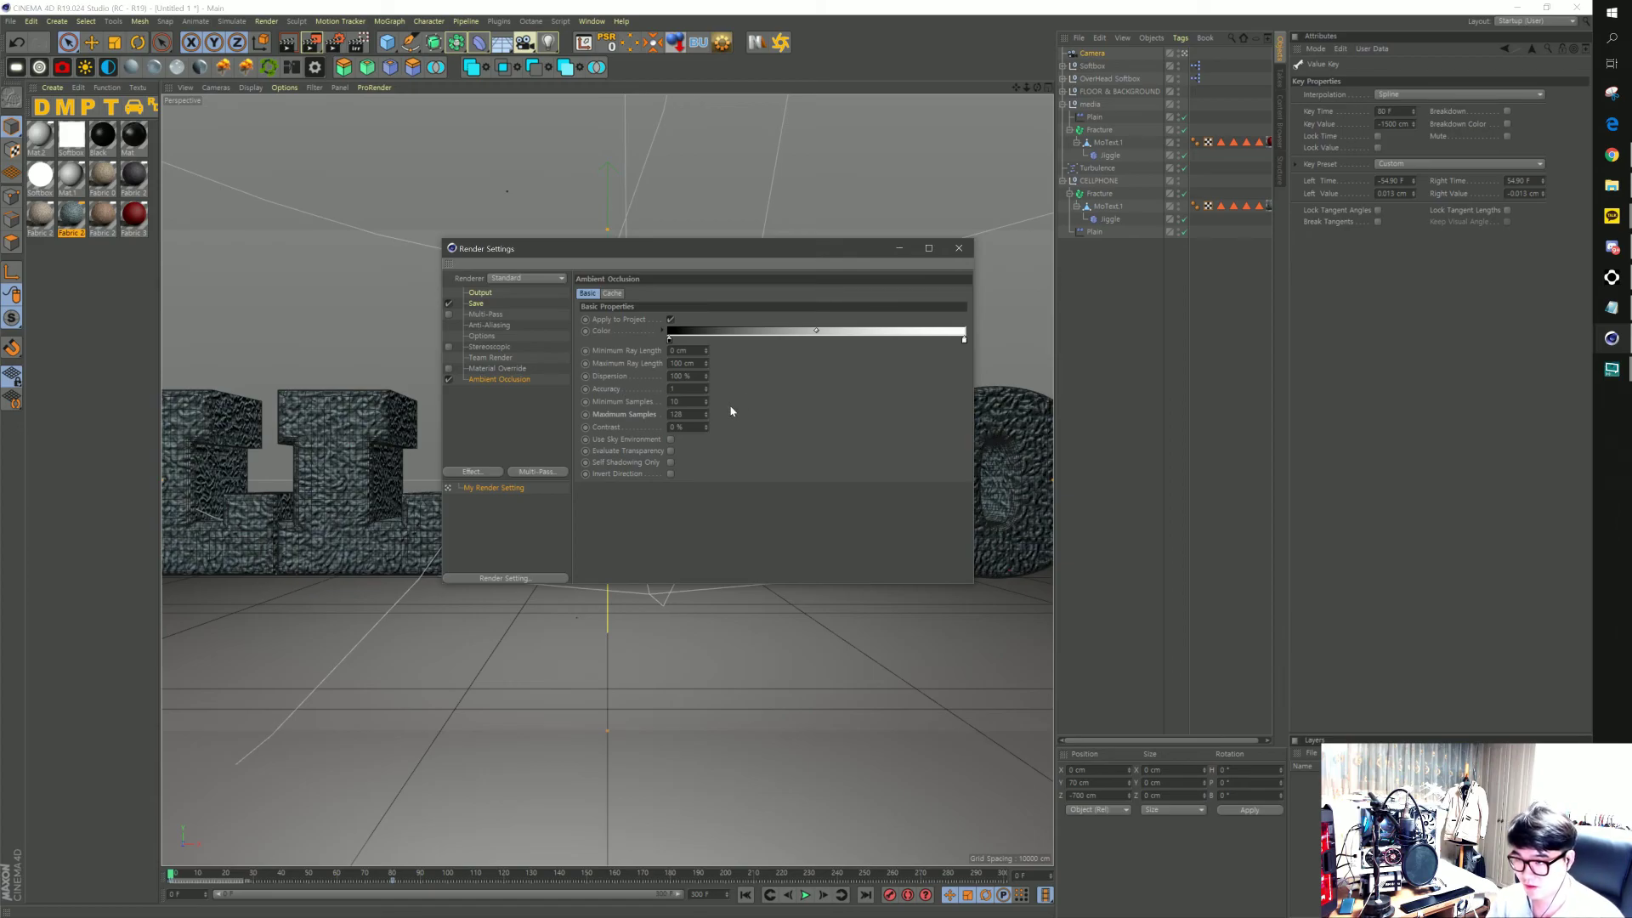
pyautogui.write('00')
pyautogui.press('Return')
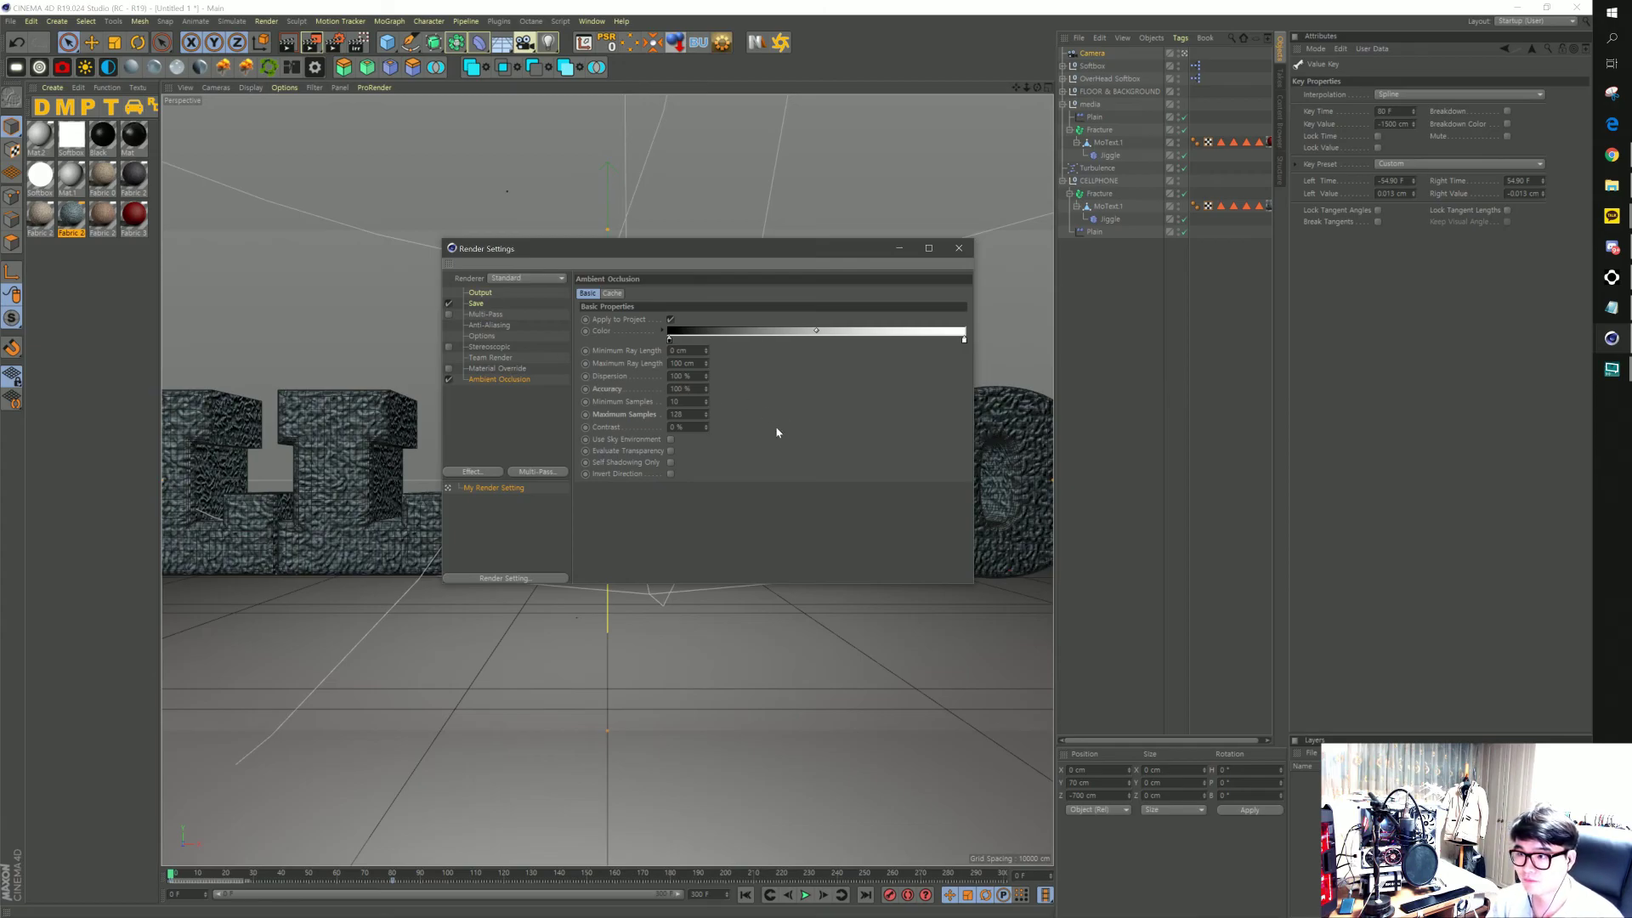
# Add Global Illumination with Low irradiance cache record density, then review anti-aliasing
pyautogui.click(488, 473)
pyautogui.click(541, 628)
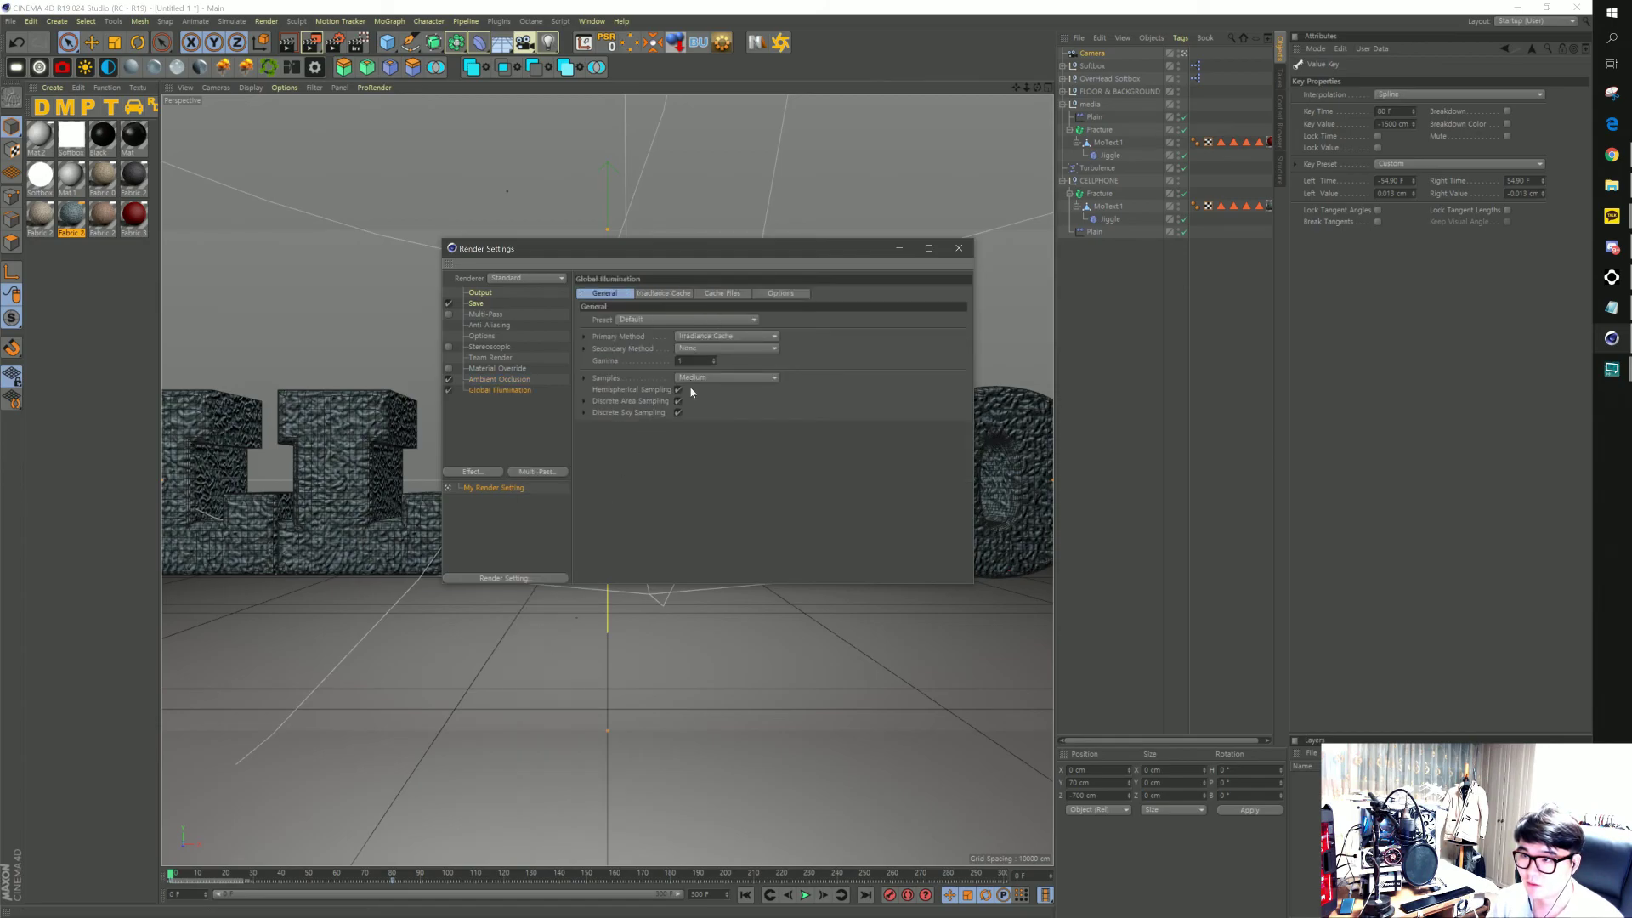
pyautogui.click(644, 293)
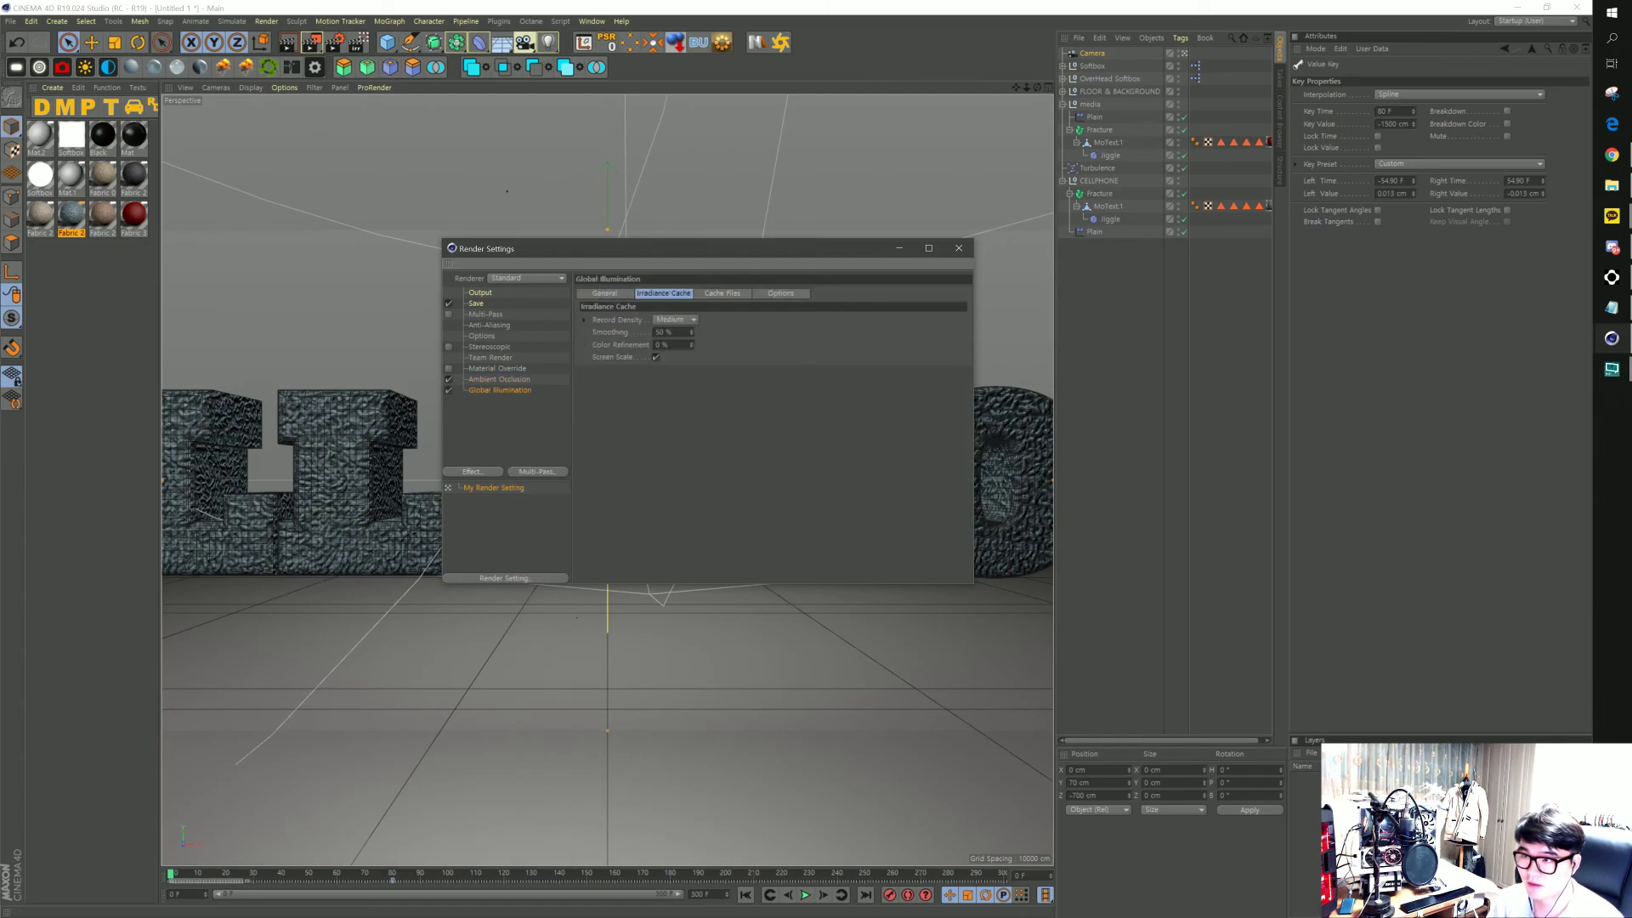
pyautogui.click(680, 321)
pyautogui.click(671, 358)
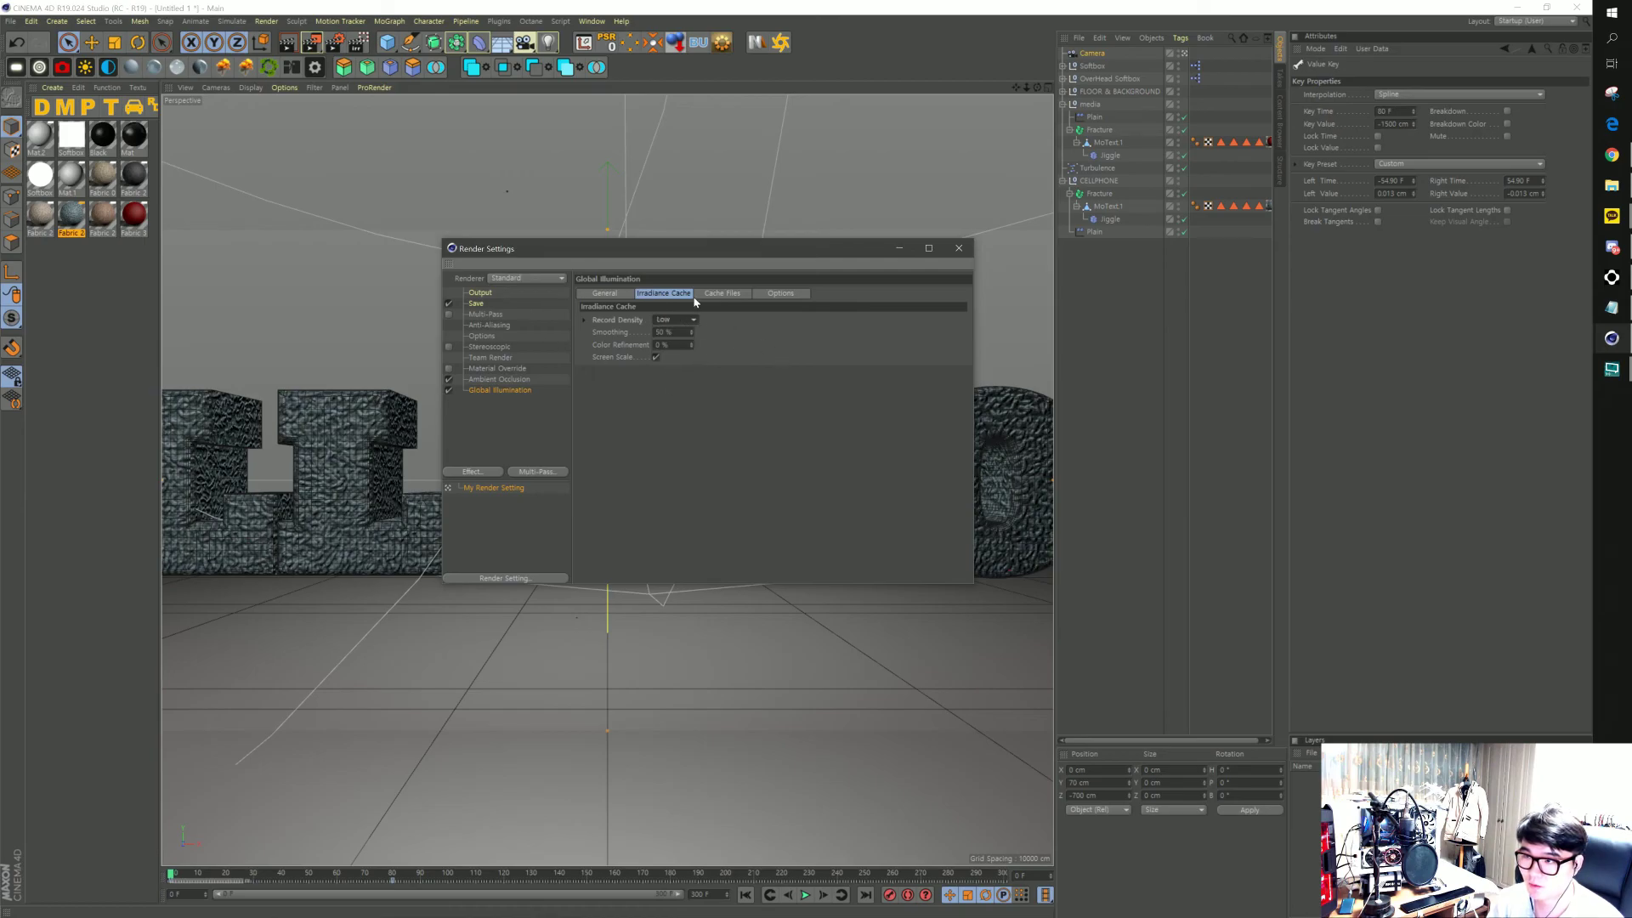
pyautogui.click(476, 304)
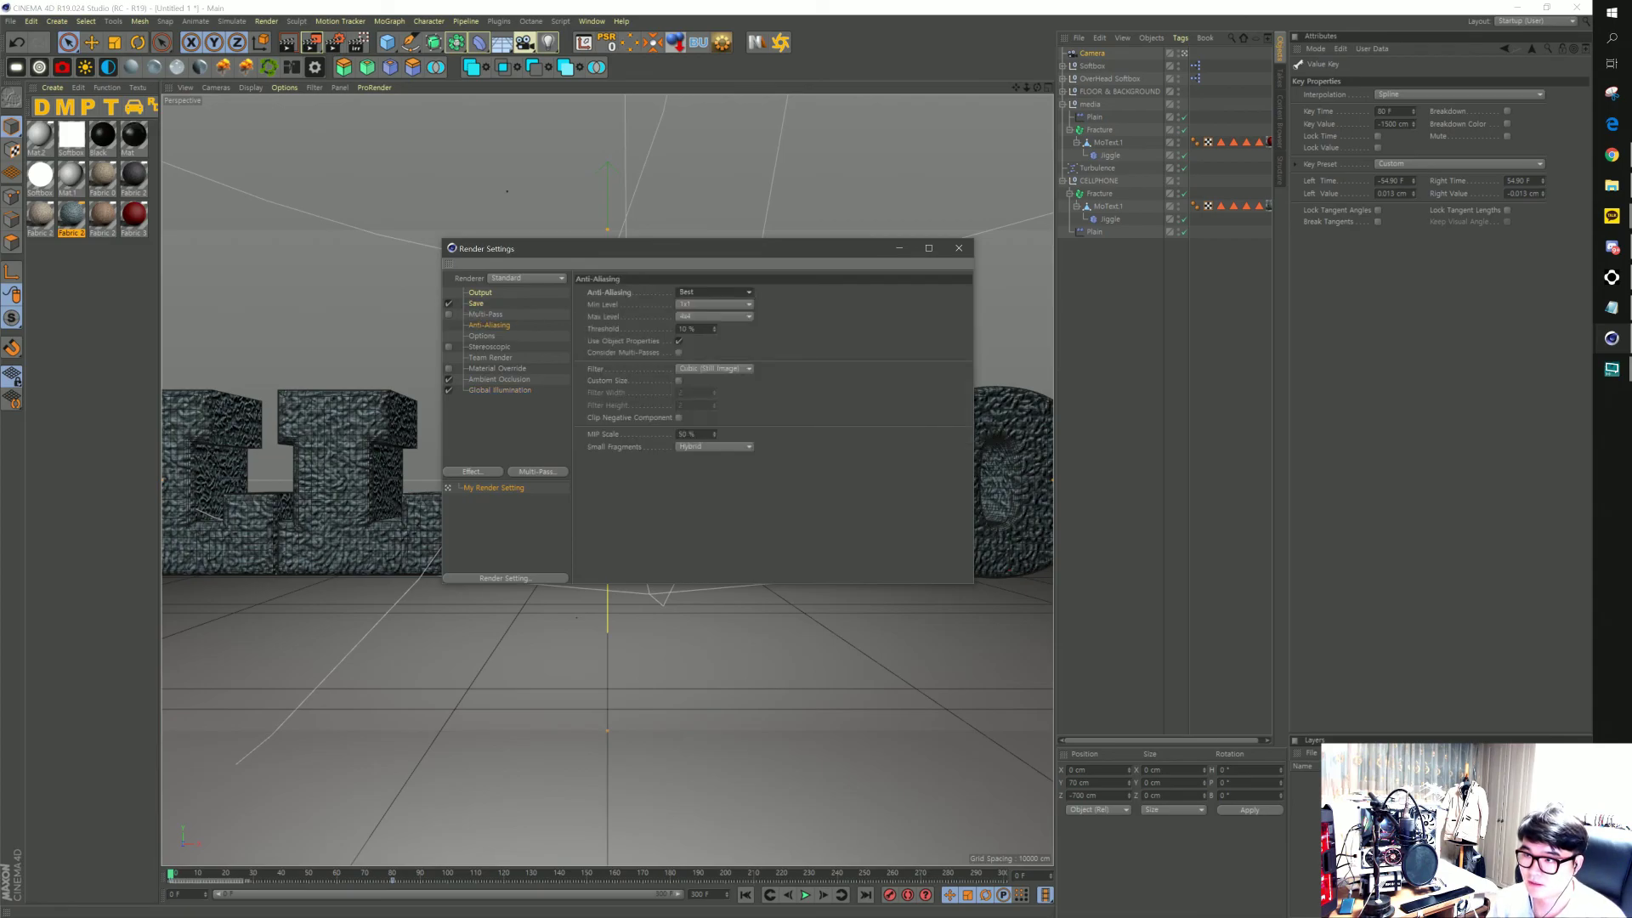
# Set the saved image format to PNG and close the Render Settings window
pyautogui.click(478, 304)
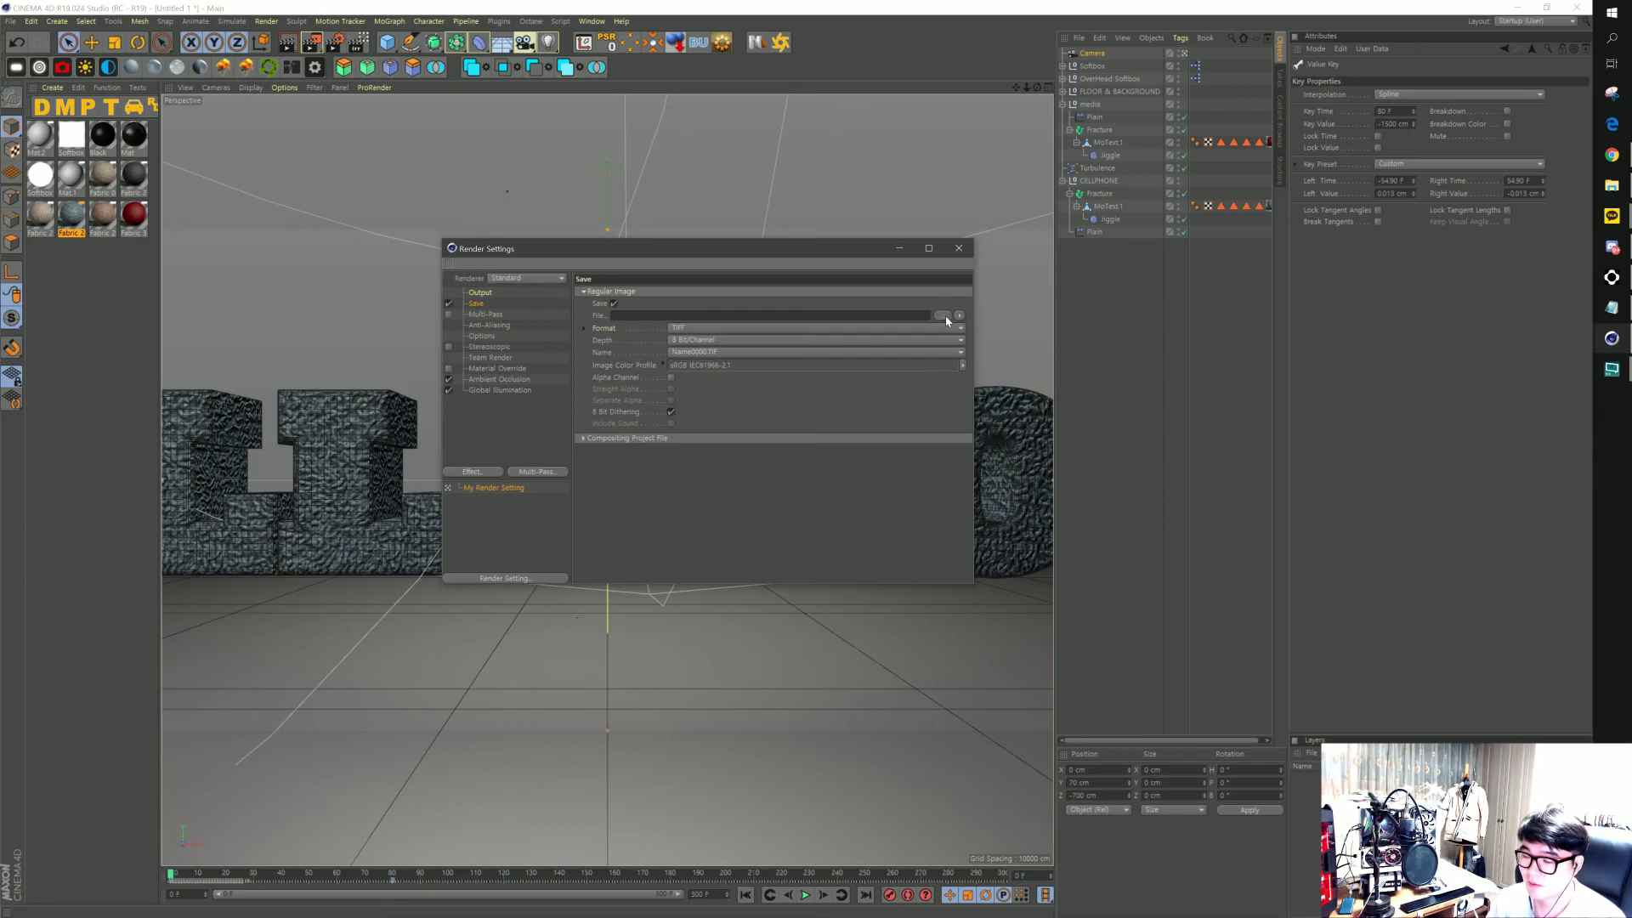
pyautogui.click(740, 328)
pyautogui.click(693, 451)
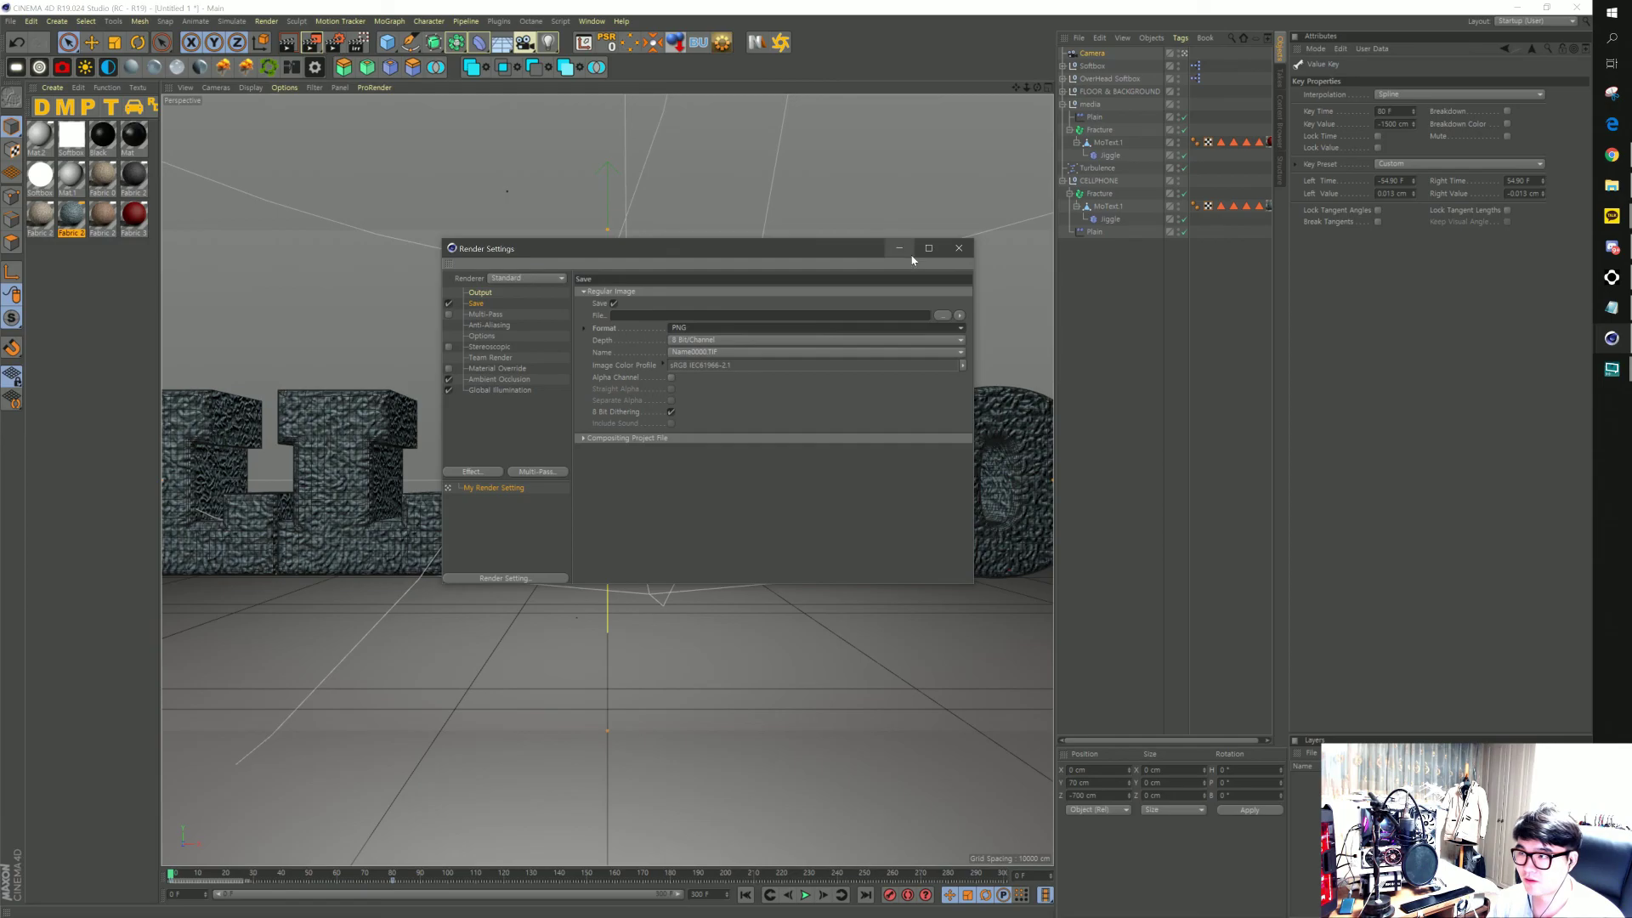
pyautogui.click(955, 247)
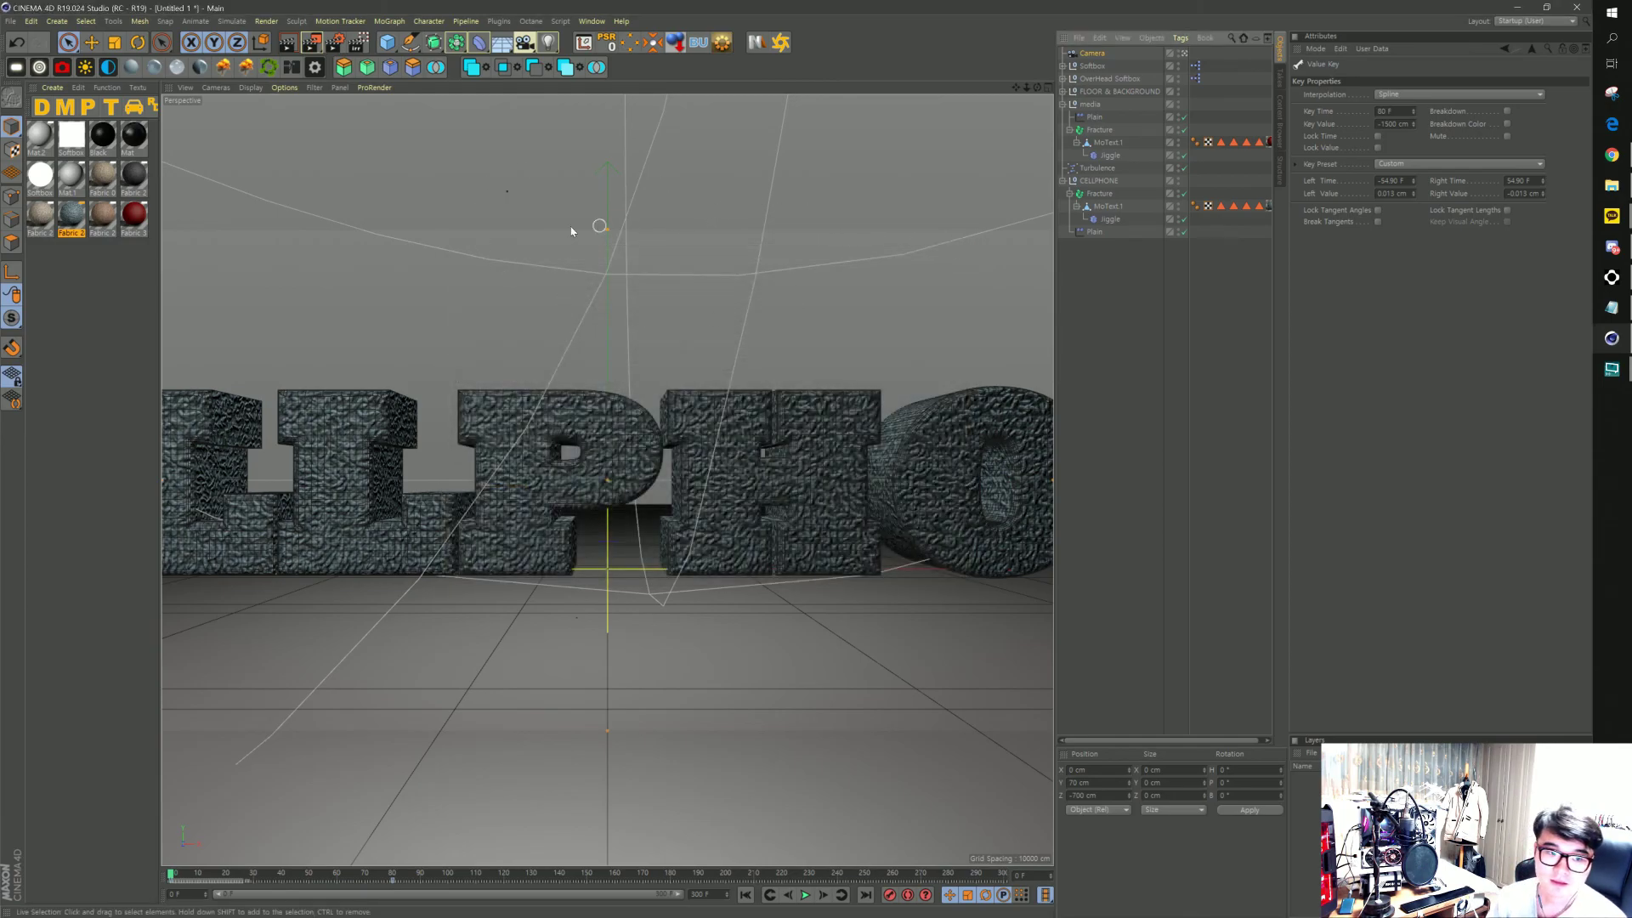